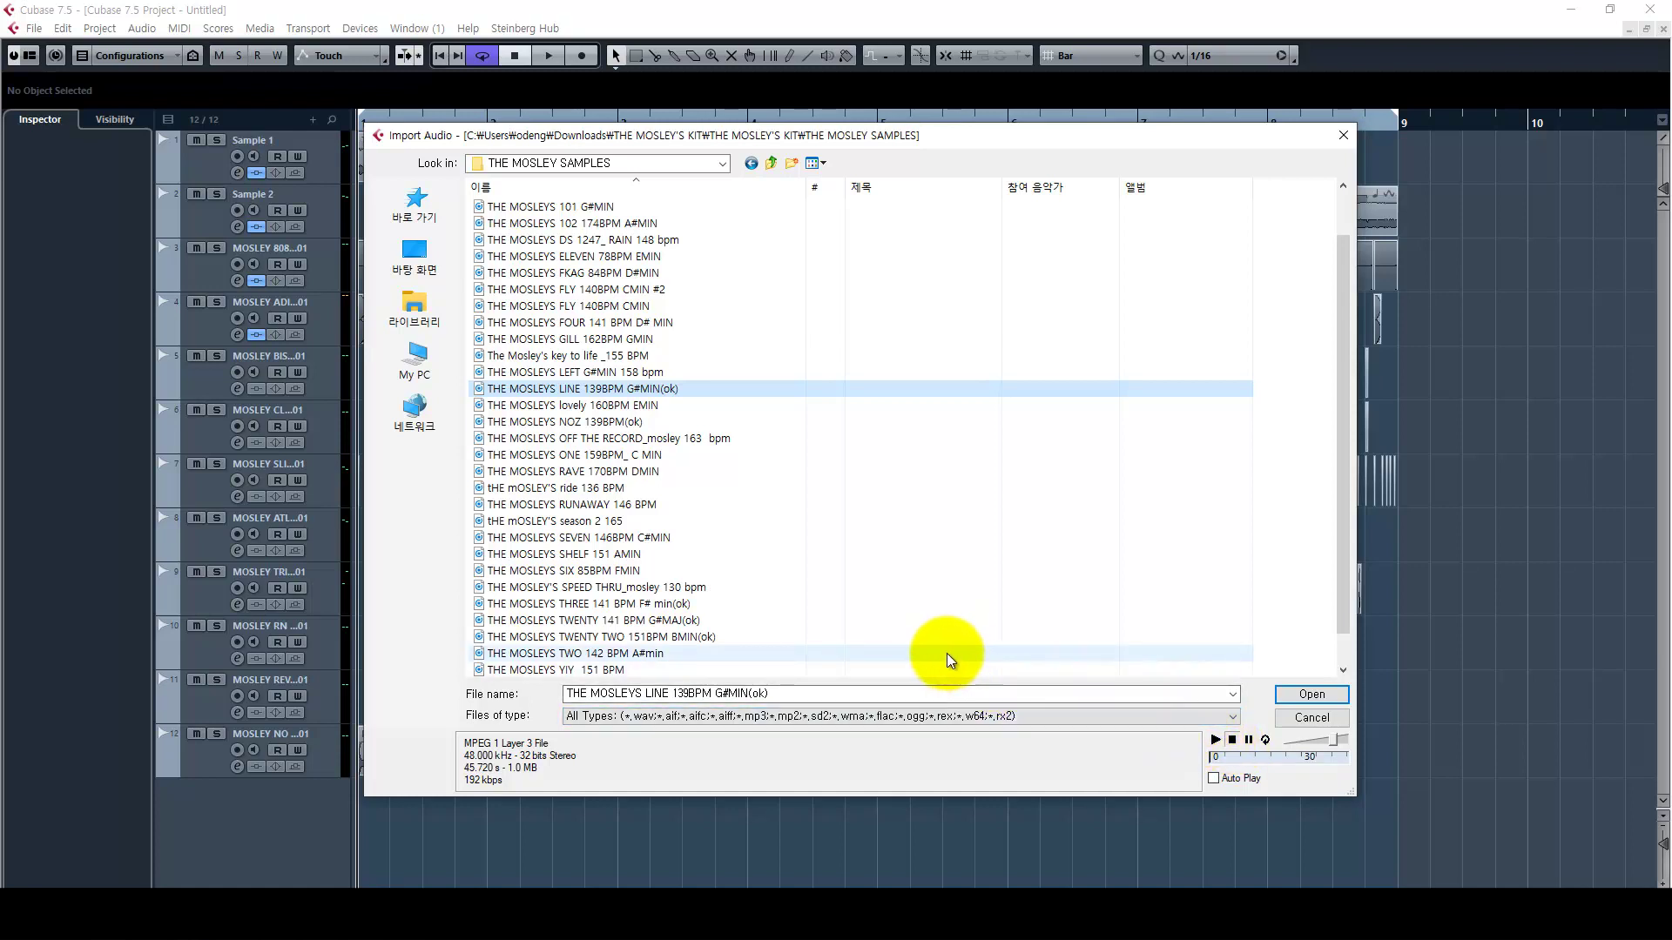
# Look through the samples marked (ok), selecting THREE 141 BPM F# min, TWENTY 141 BPM G#MAJ and TWENTY TWO 151BPM BMIN in turn
pyautogui.click(765, 604)
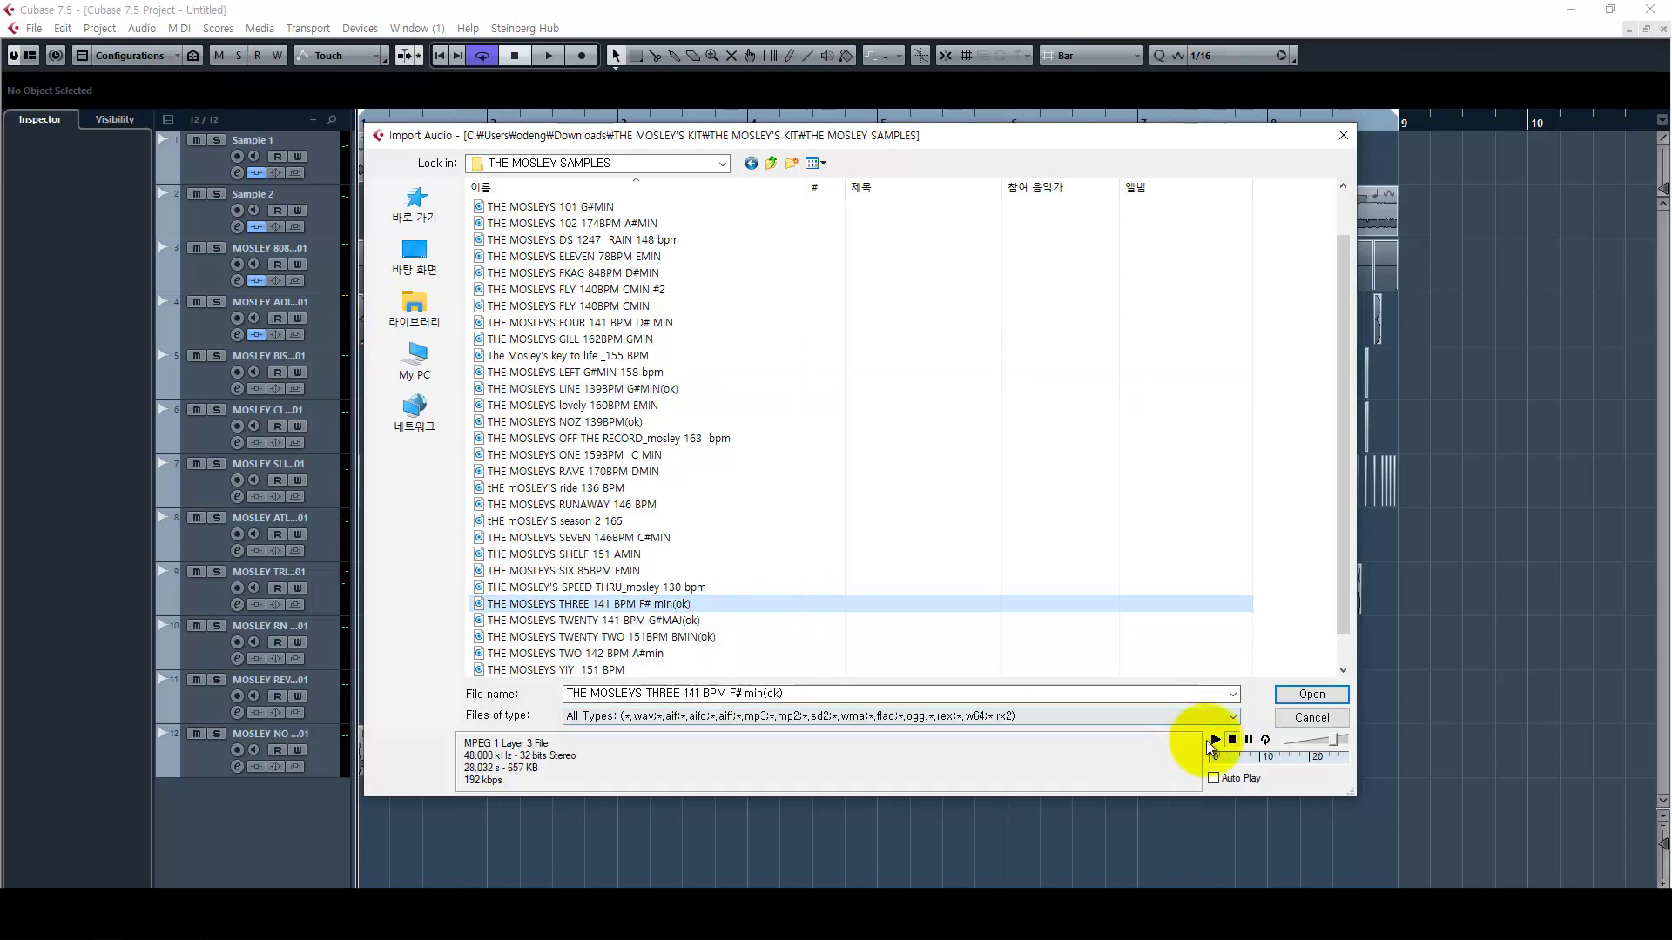
pyautogui.scroll(-1, 897, 596)
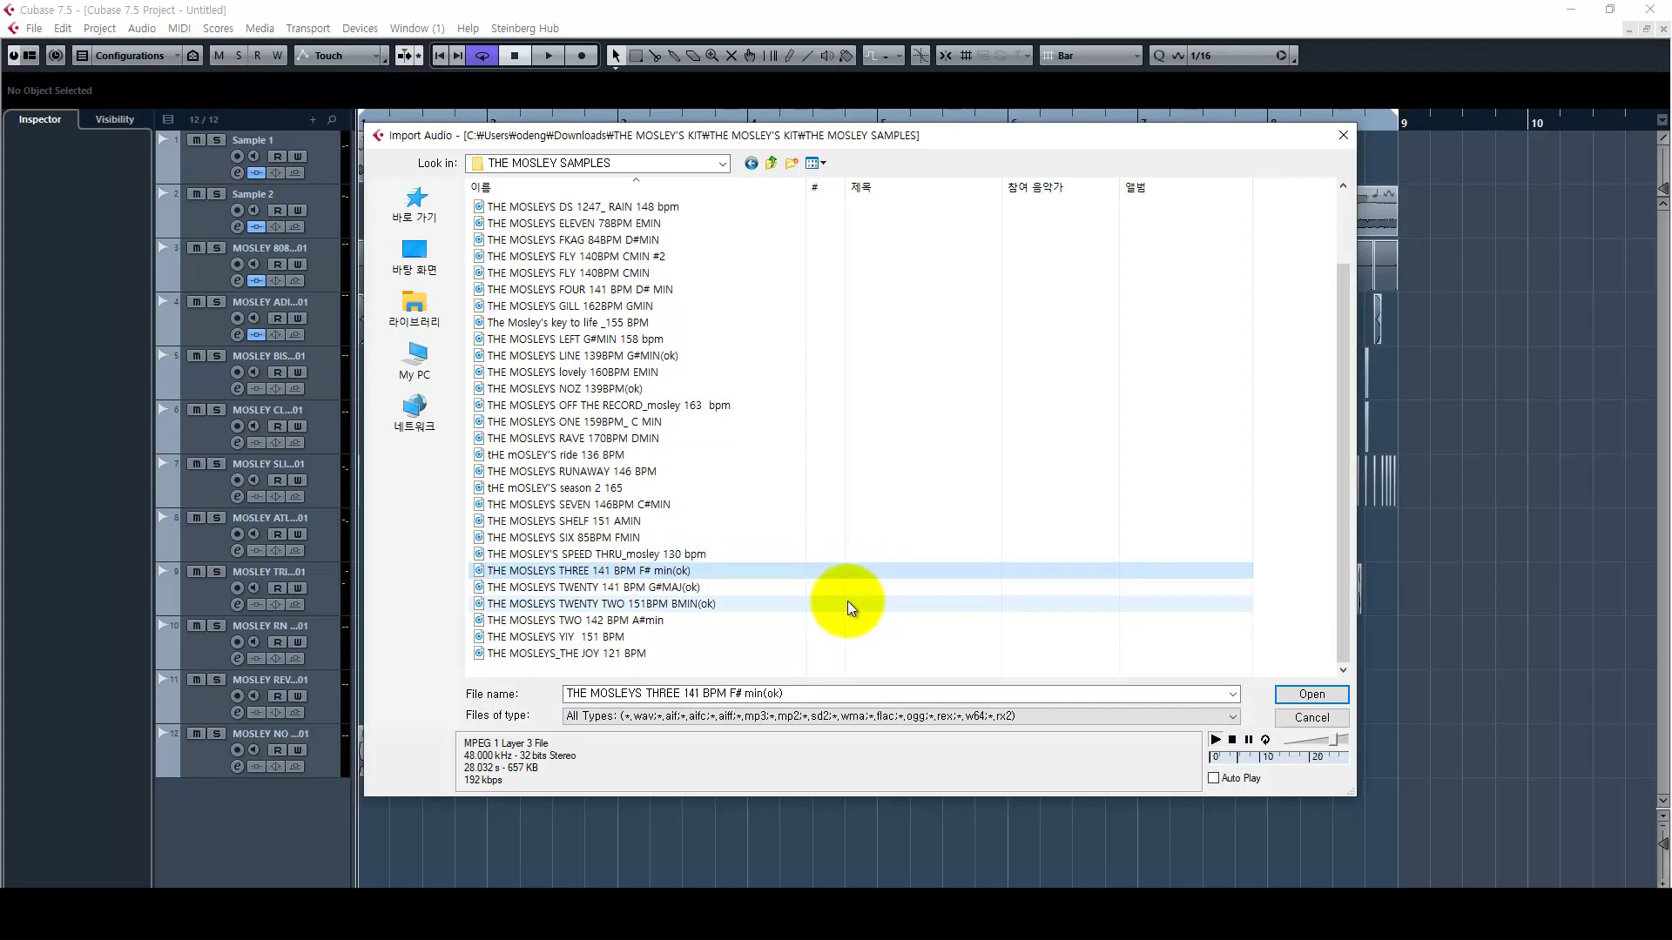
pyautogui.click(798, 592)
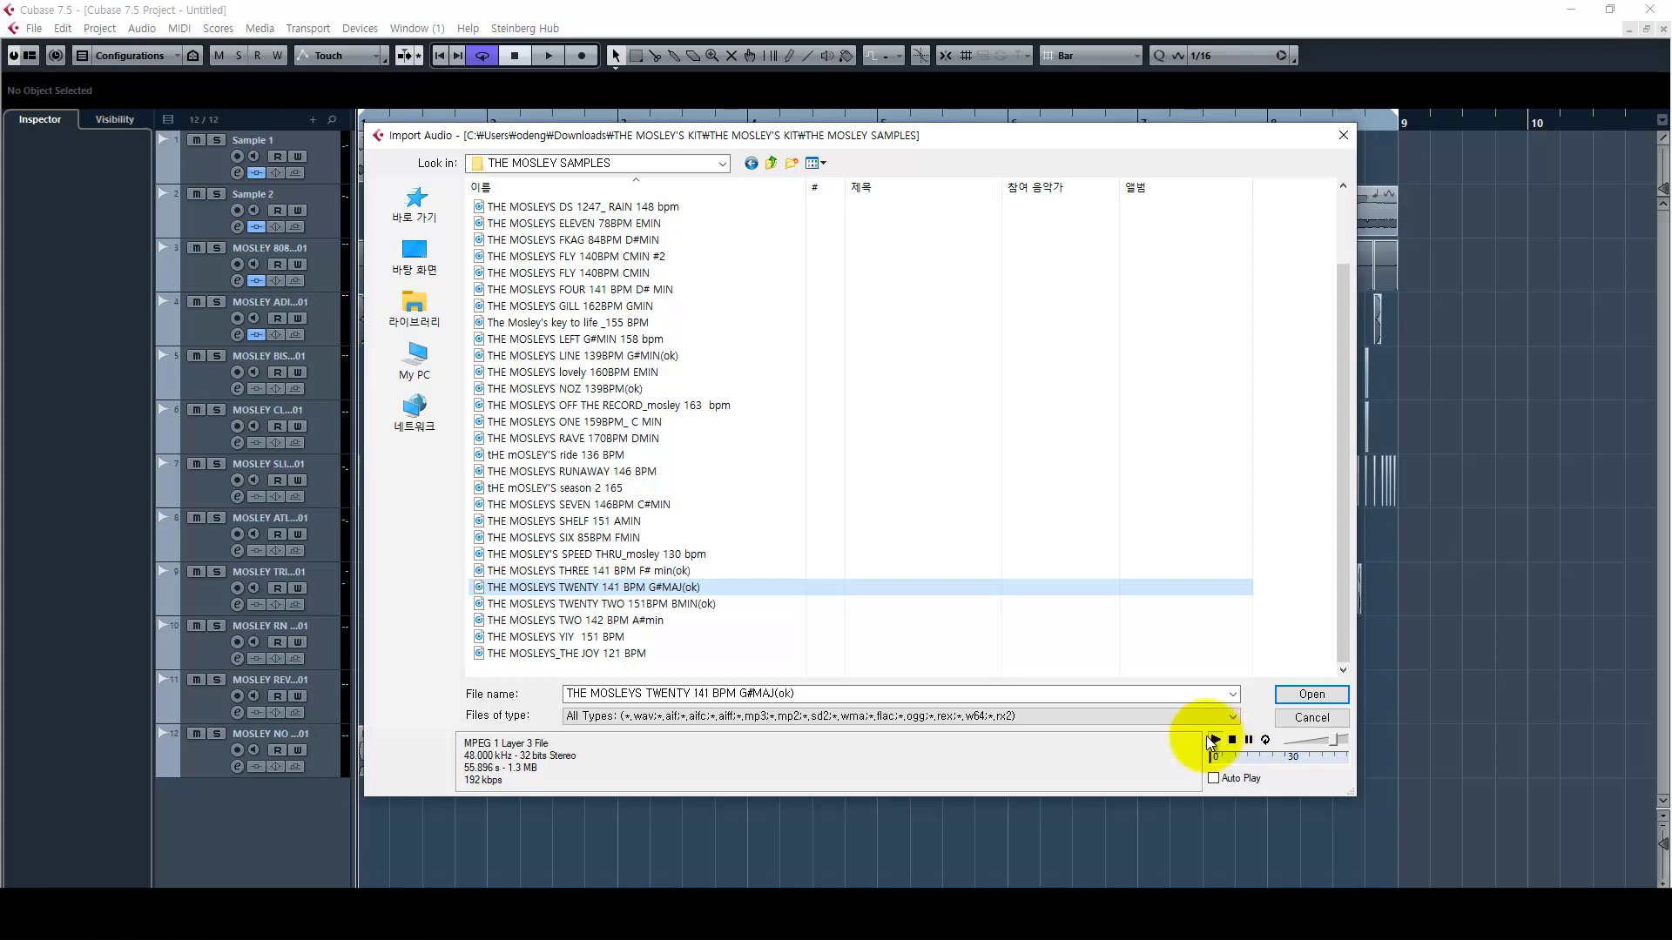
pyautogui.click(750, 603)
# View the subfolders of THE MOSLEY'S KIT, highlight them all, and close the audio import without importing
pyautogui.click(770, 163)
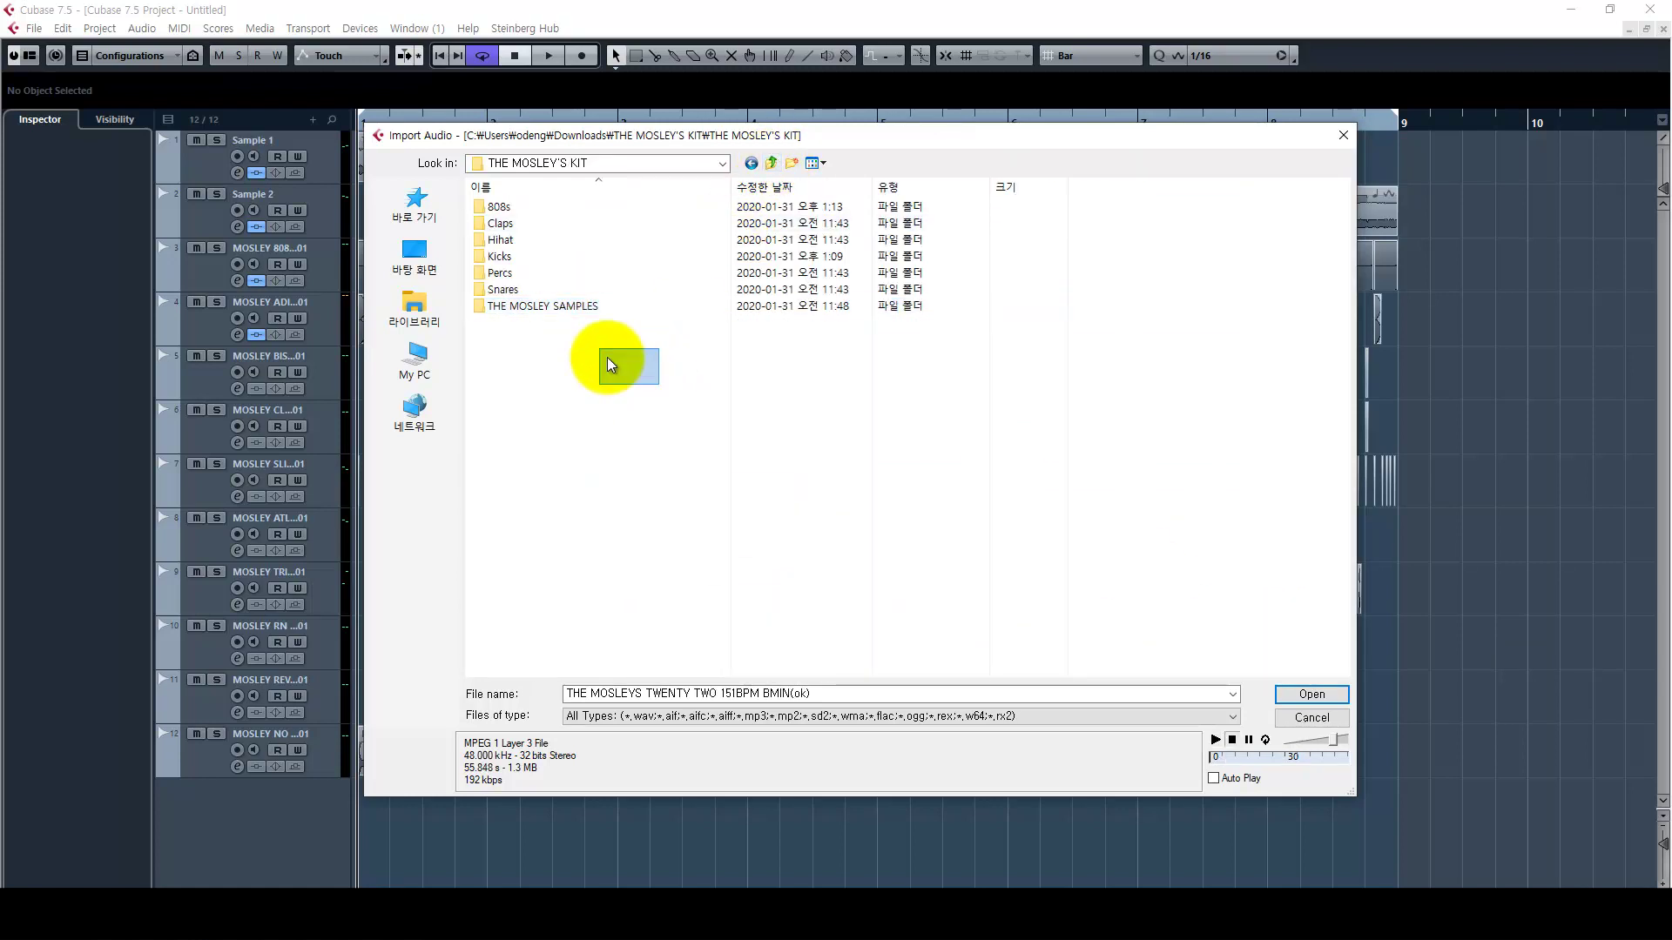
pyautogui.moveTo(634, 383); pyautogui.dragTo(465, 196)
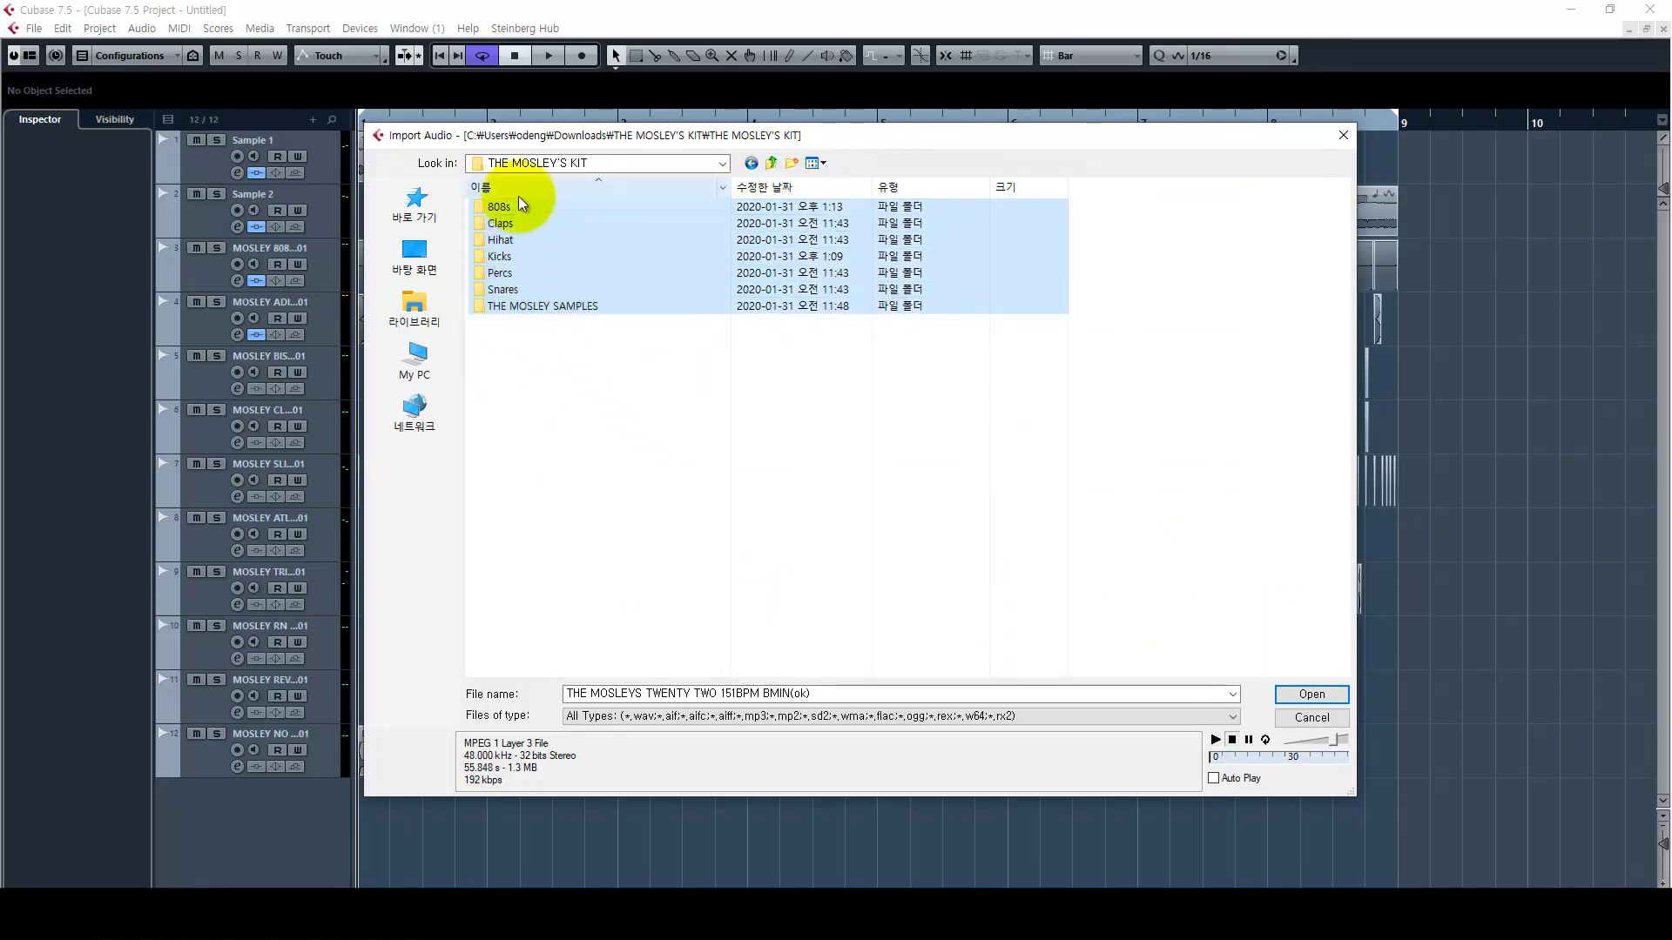
pyautogui.click(1292, 723)
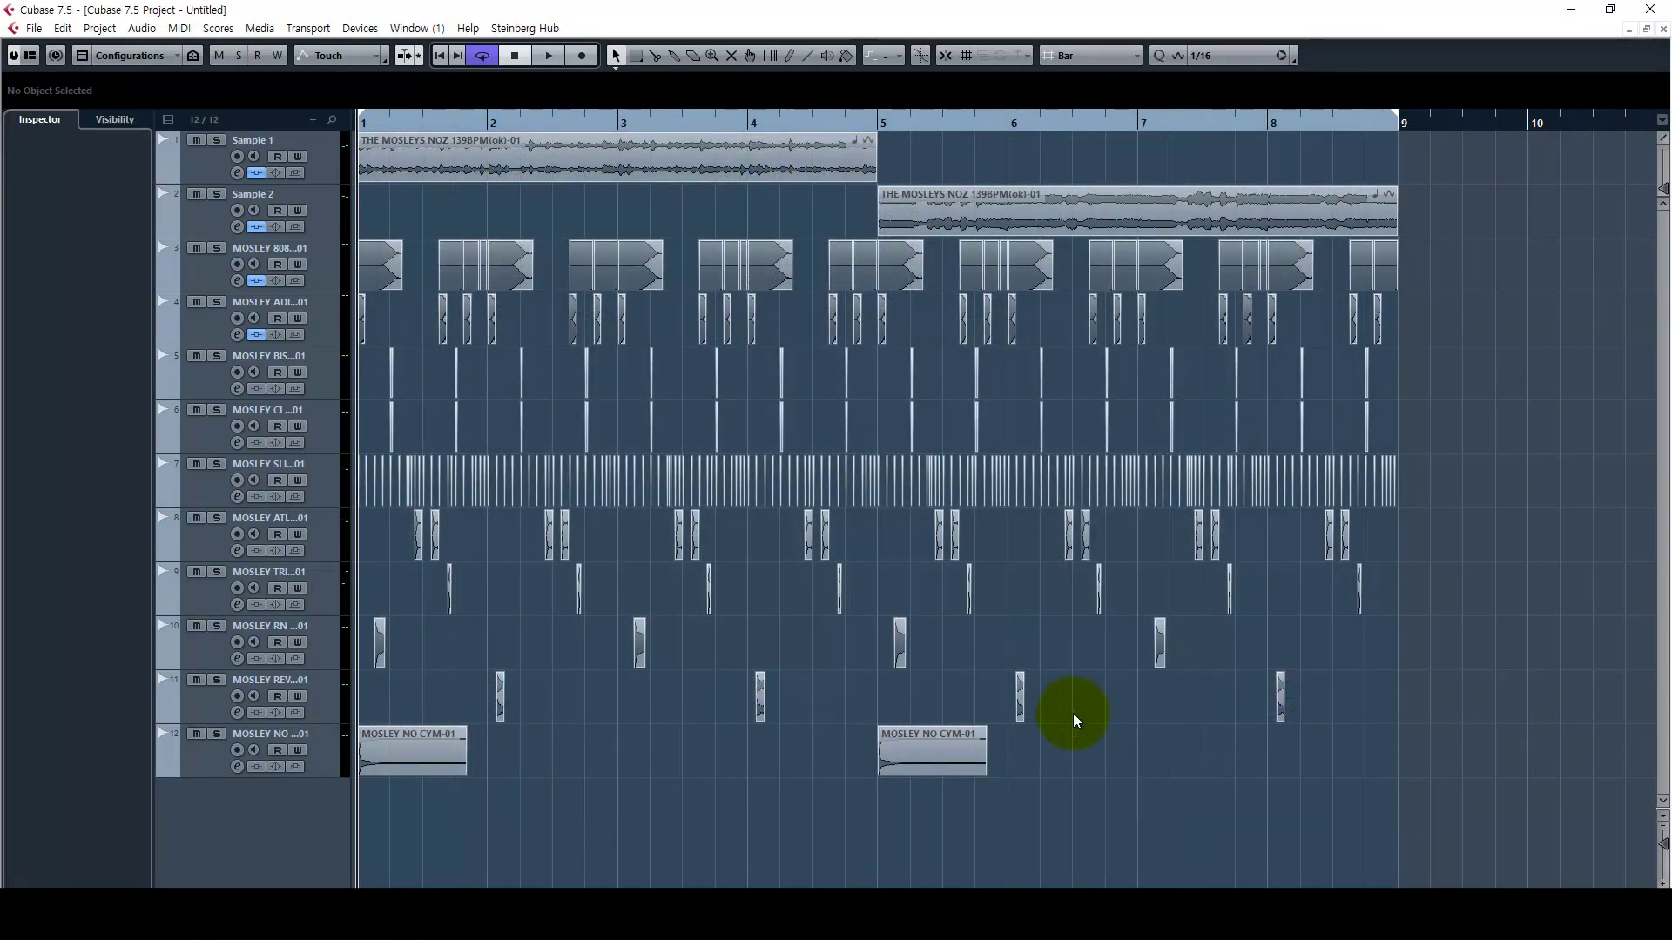
# Show the transport panel and play the arrangement from bar 1
pyautogui.press('F2')
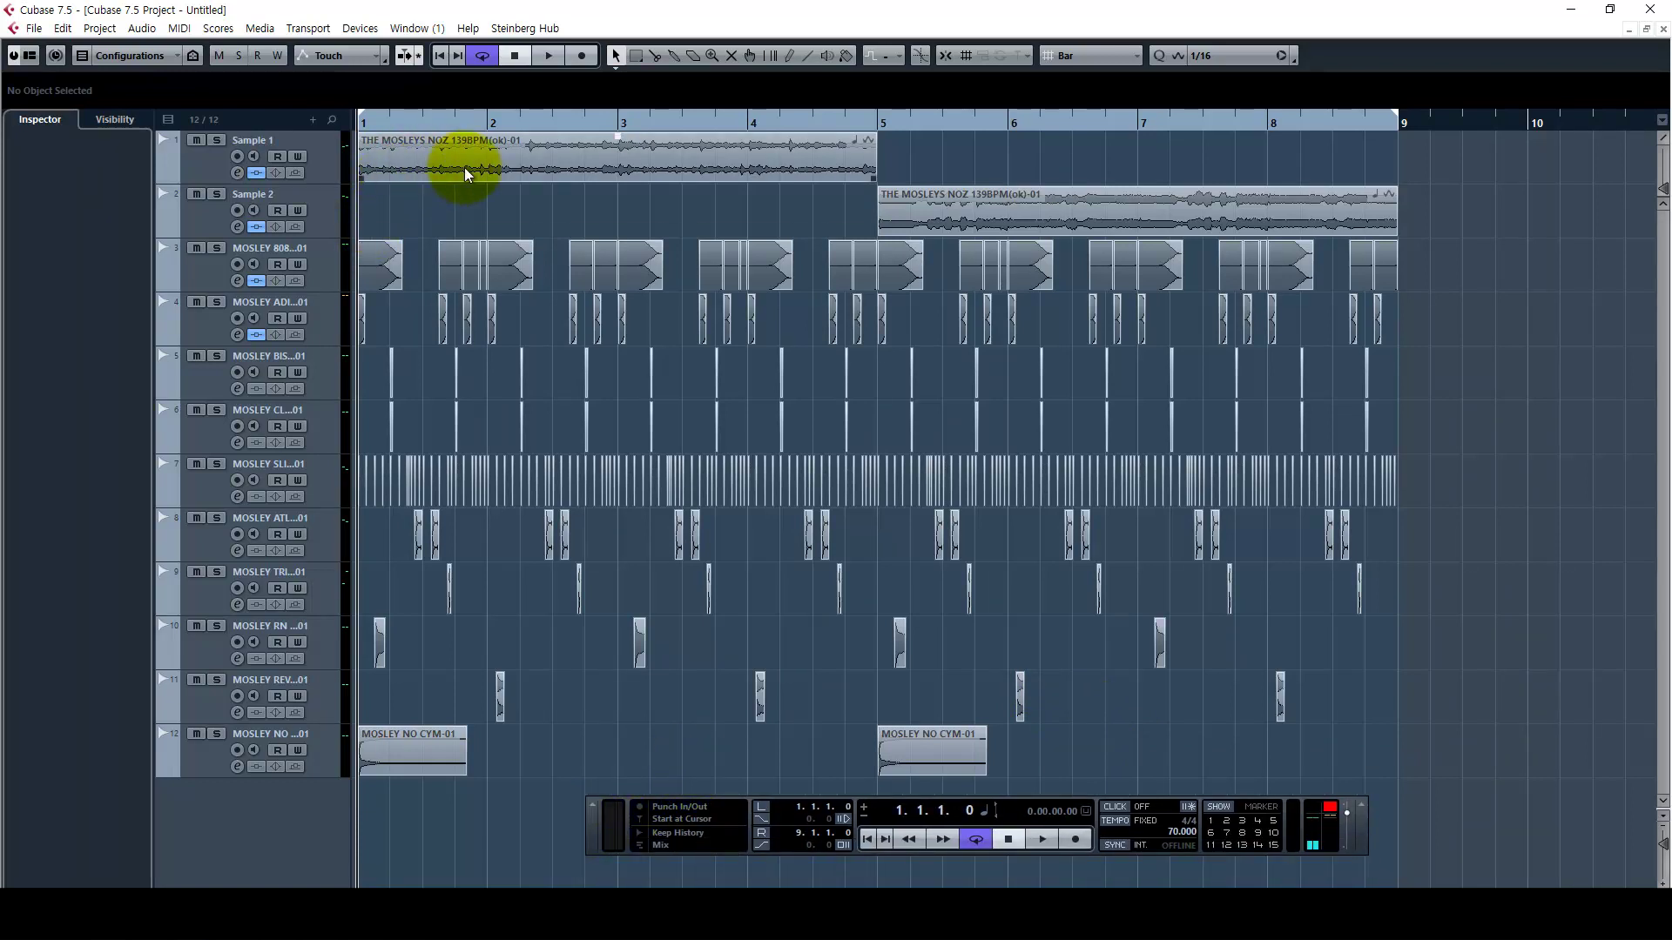
pyautogui.press('space')
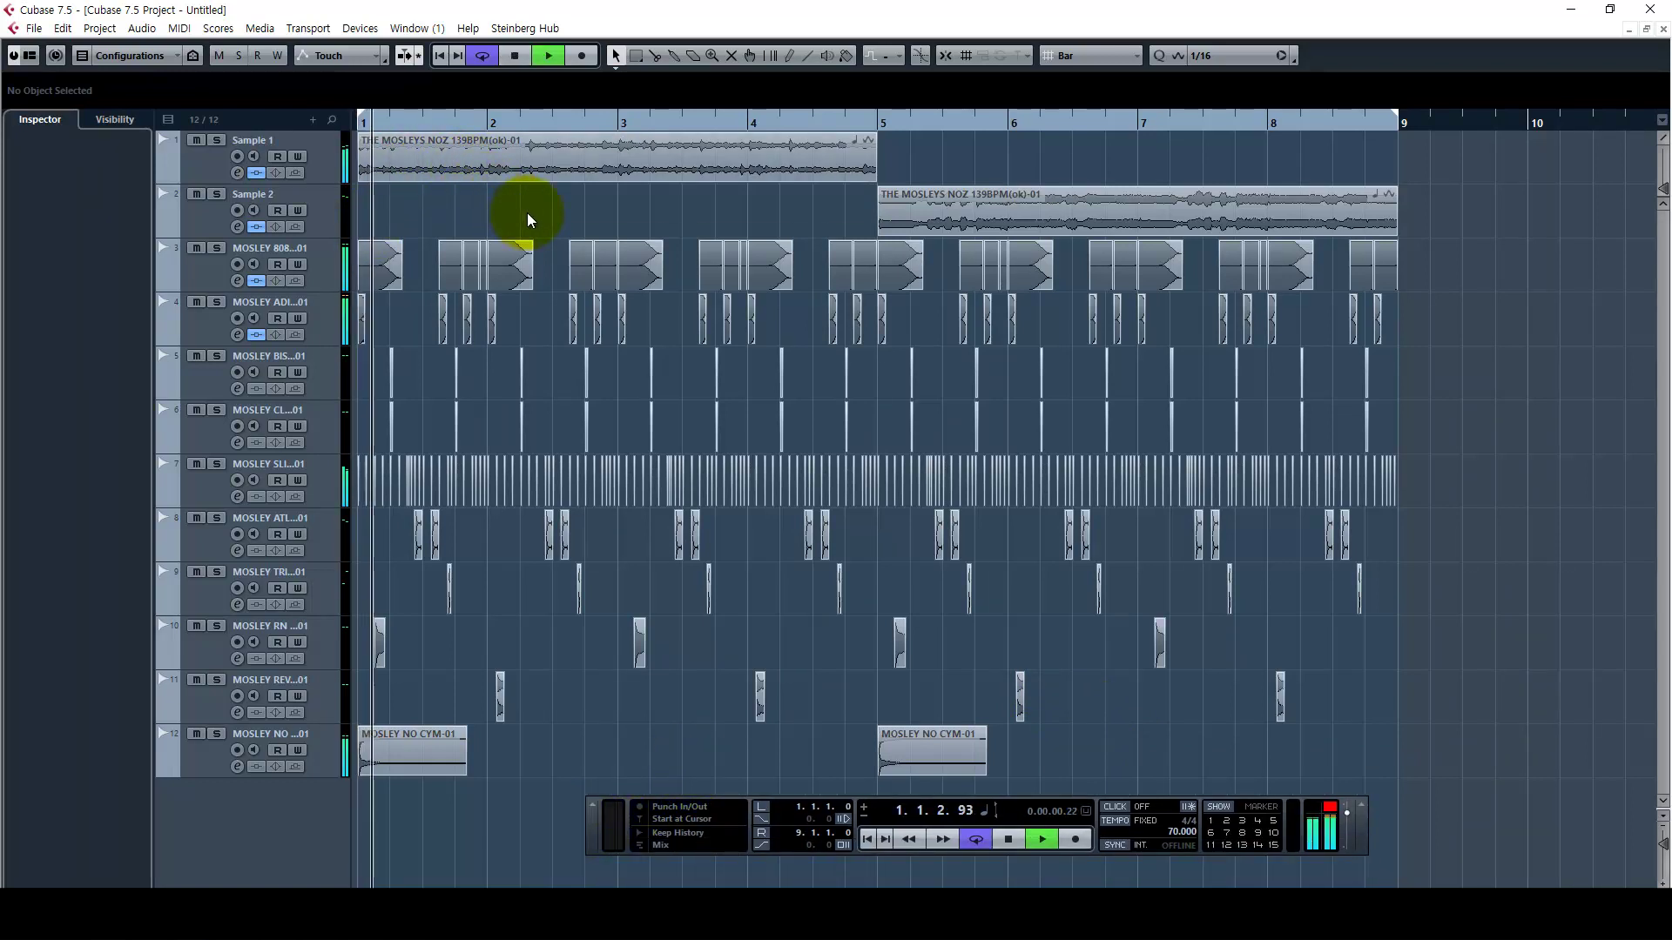
pyautogui.press('g')
pyautogui.rightClick(1382, 352)
pyautogui.click(1383, 351)
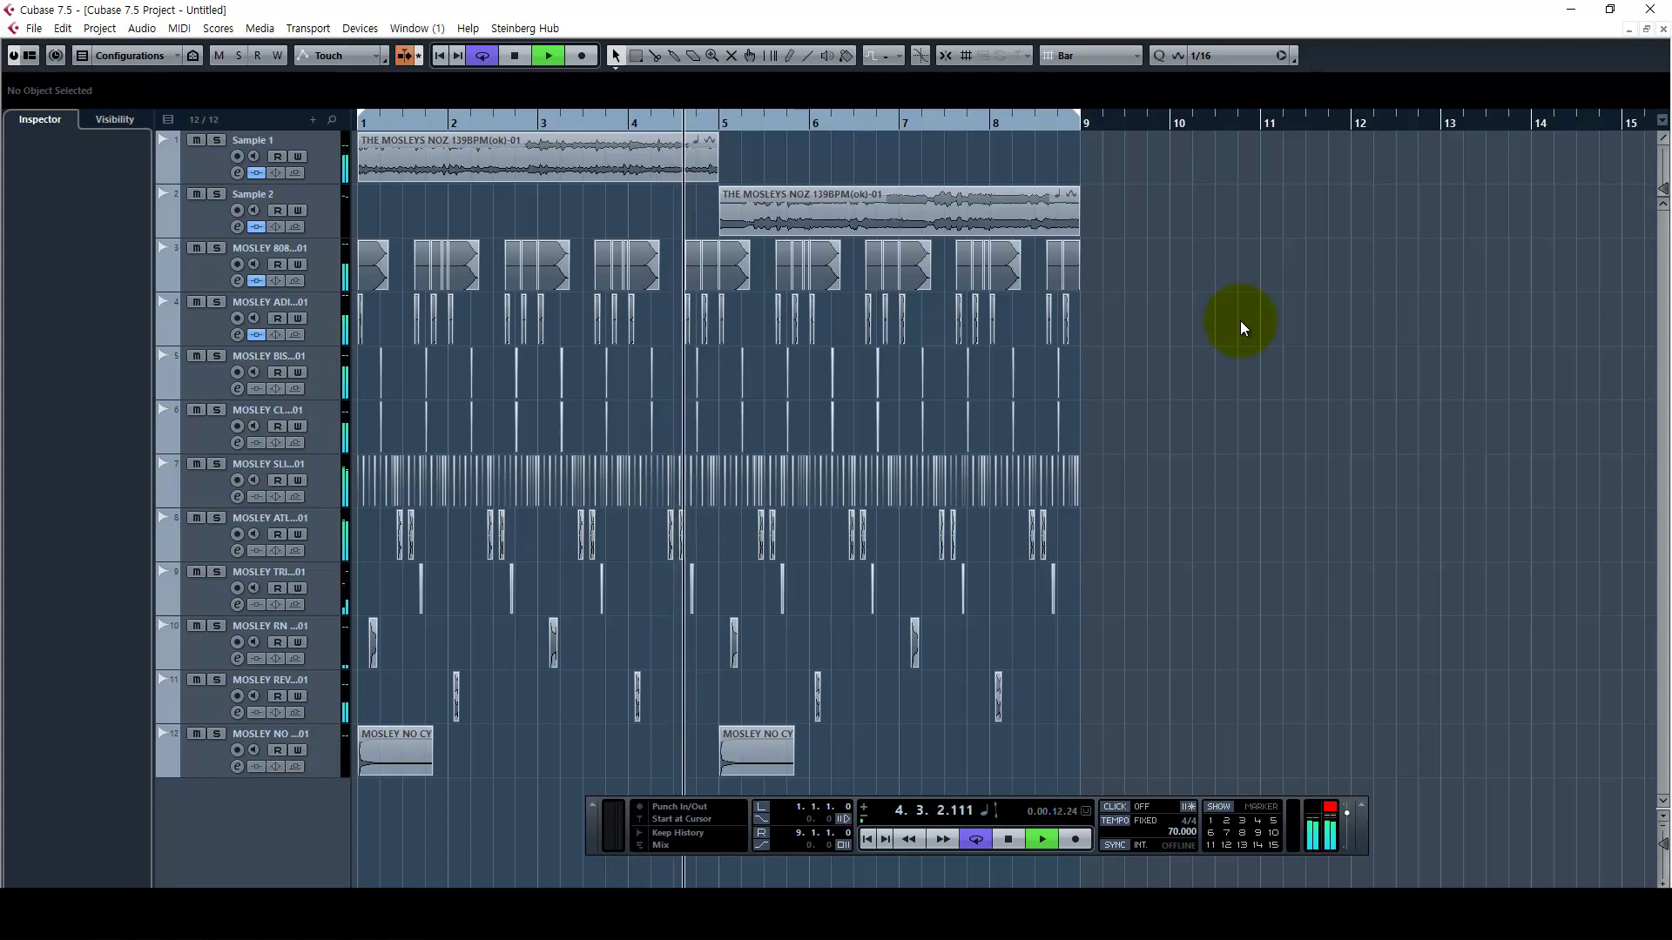
pyautogui.press('F2')
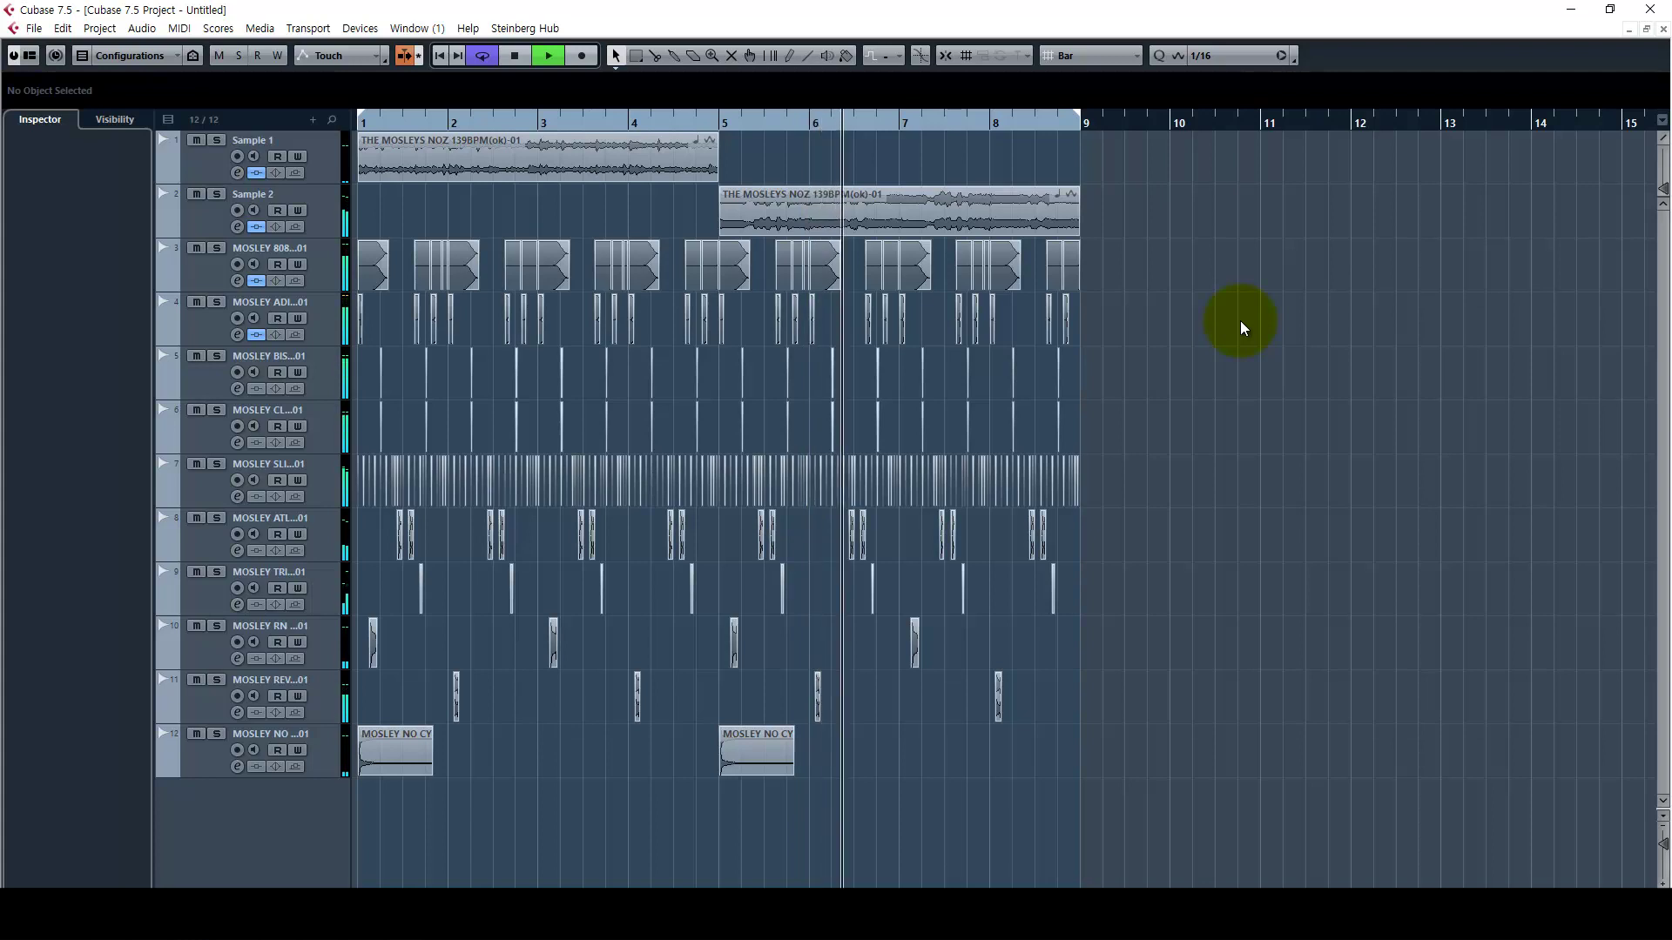
pyautogui.press('F2')
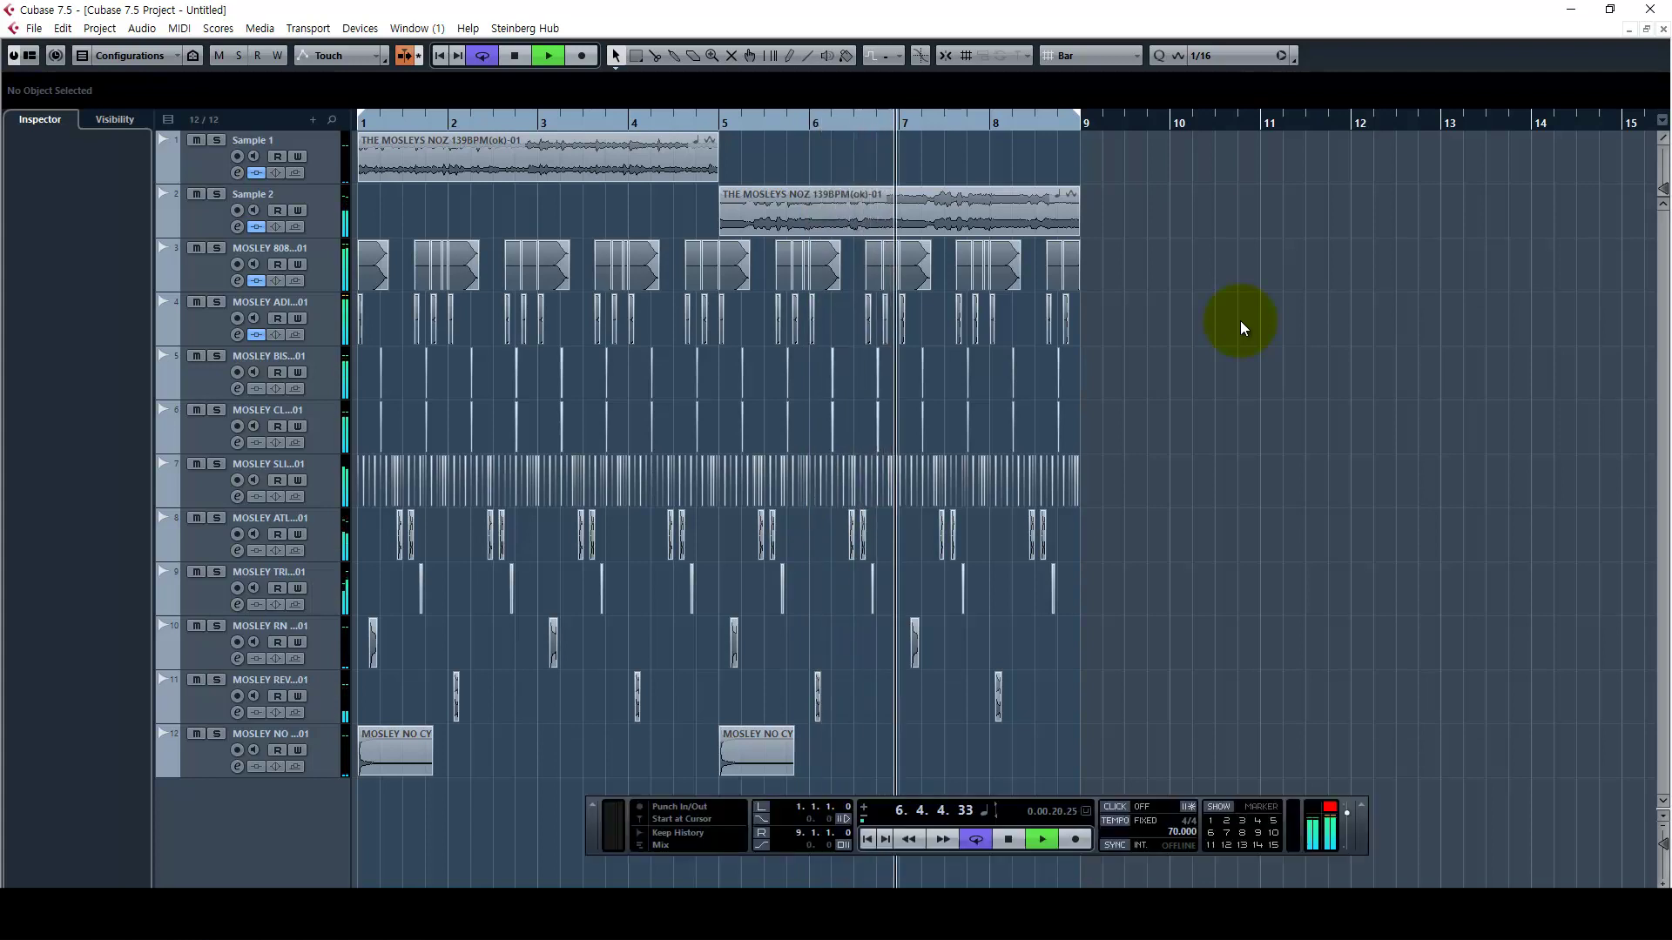
# Listen to the rest of the eight-bar loop while examining the track layout, and stop playback
pyautogui.press('h')
pyautogui.press('g')
pyautogui.press('g')
pyautogui.rightClick(1098, 395)
pyautogui.click(1099, 395)
pyautogui.press('h')
pyautogui.press('h')
pyautogui.press('h')
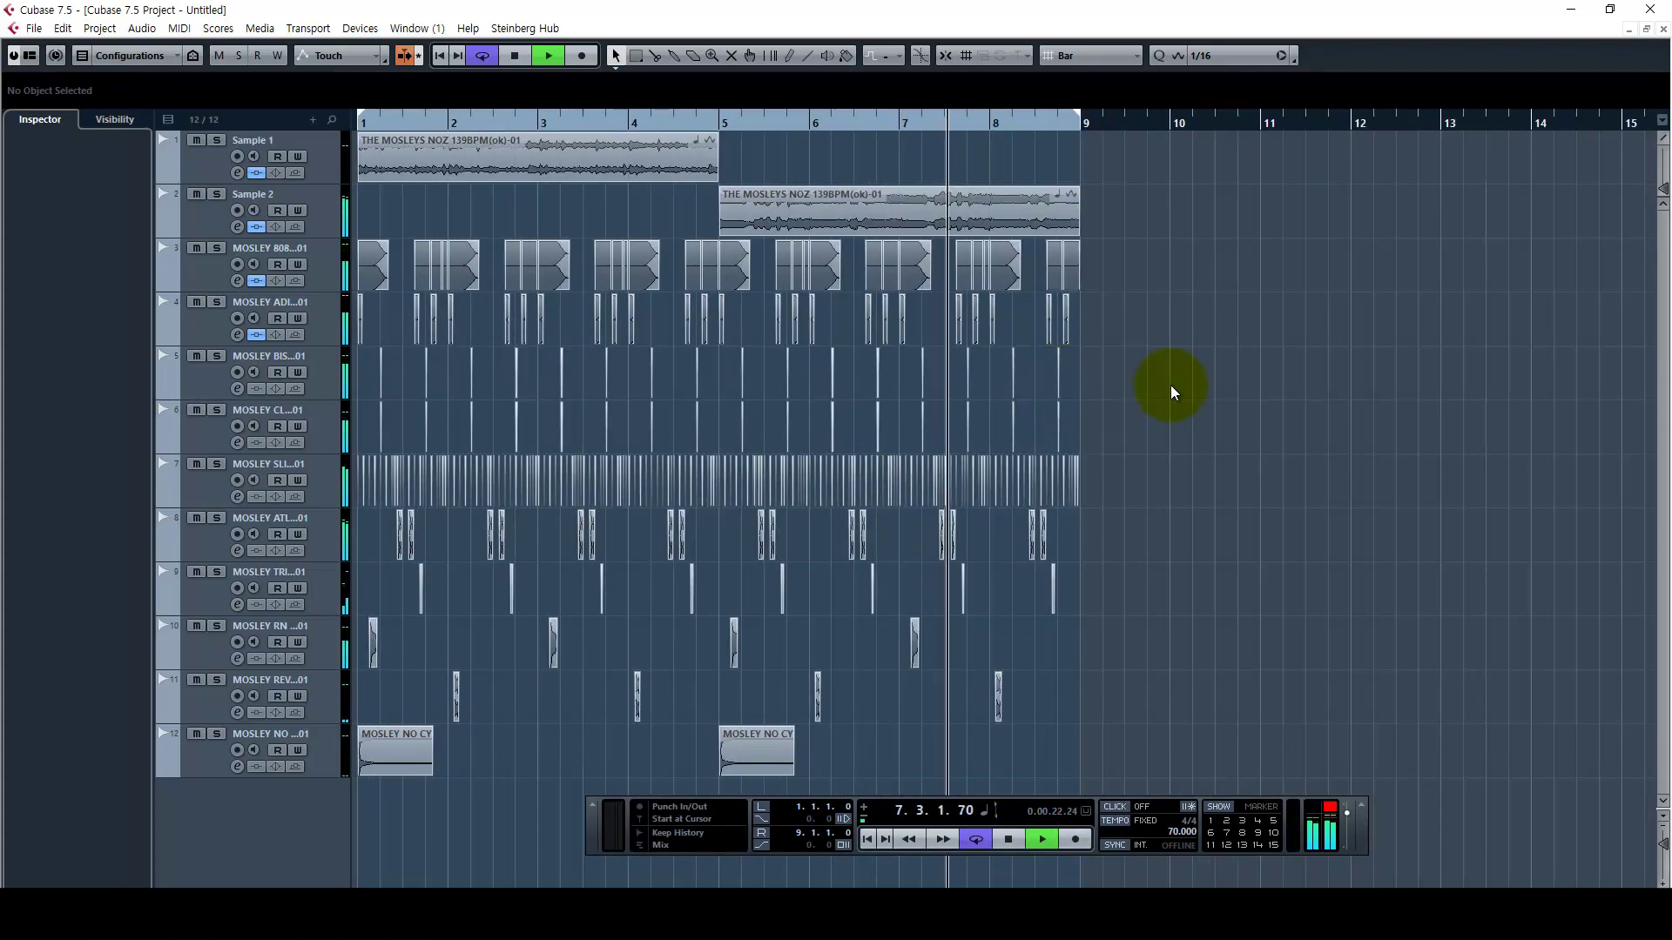
pyautogui.hscroll(2, 1106, 395)
pyautogui.press('h')
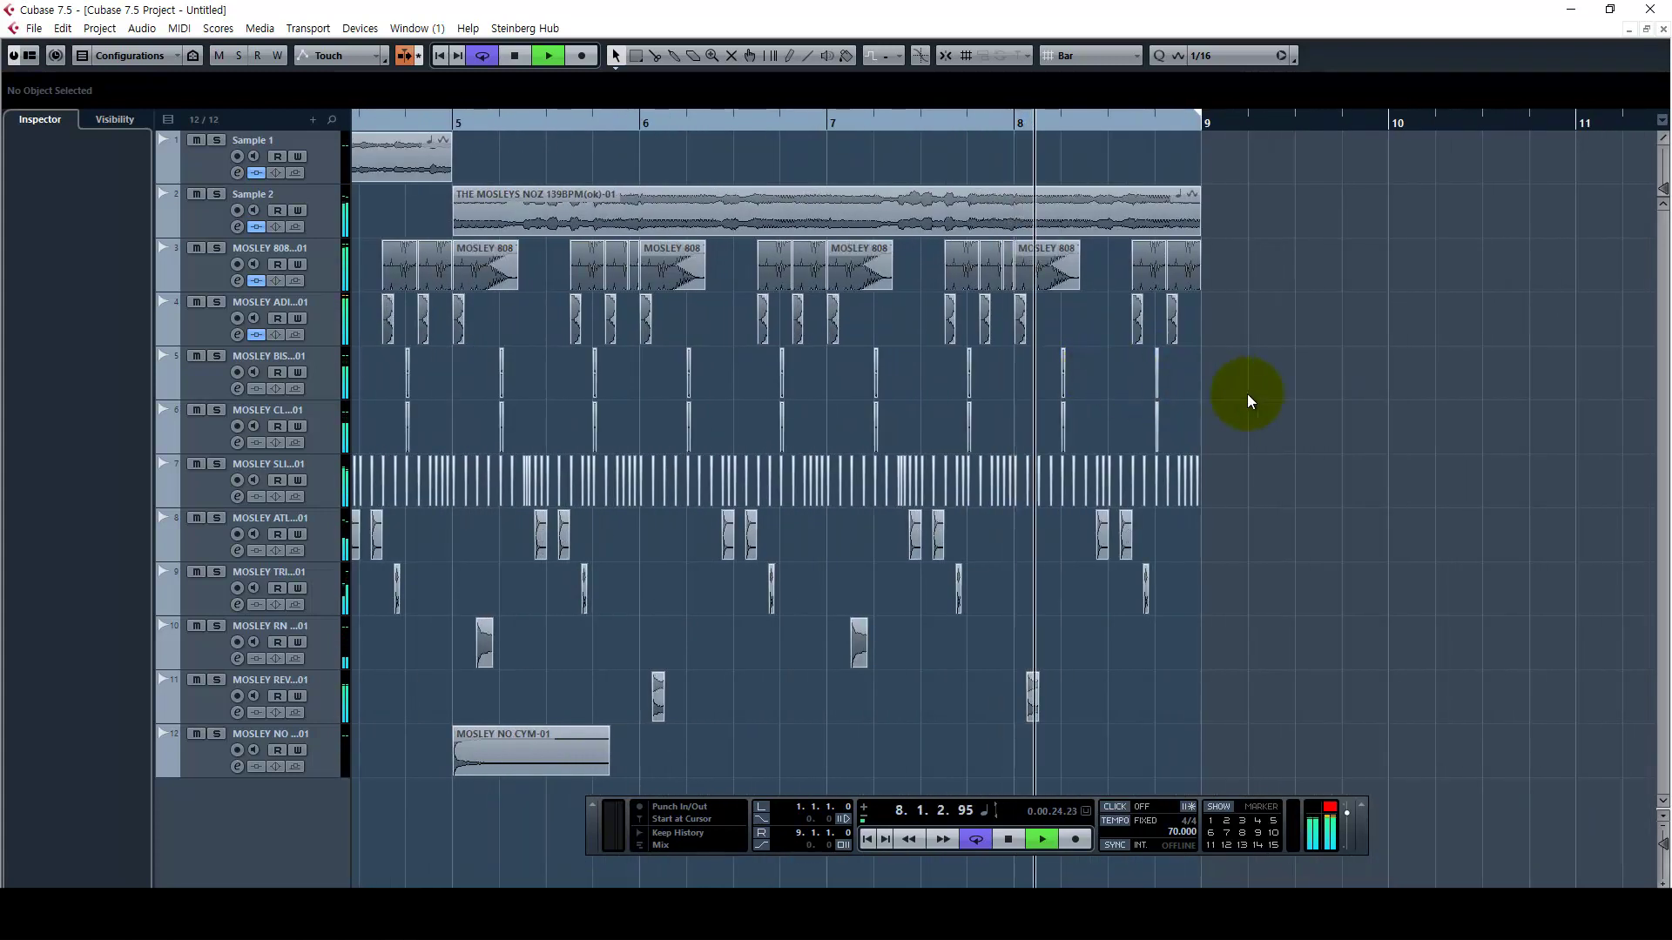
pyautogui.press('g')
pyautogui.press('g')
pyautogui.rightClick(1159, 397)
pyautogui.click(1161, 397)
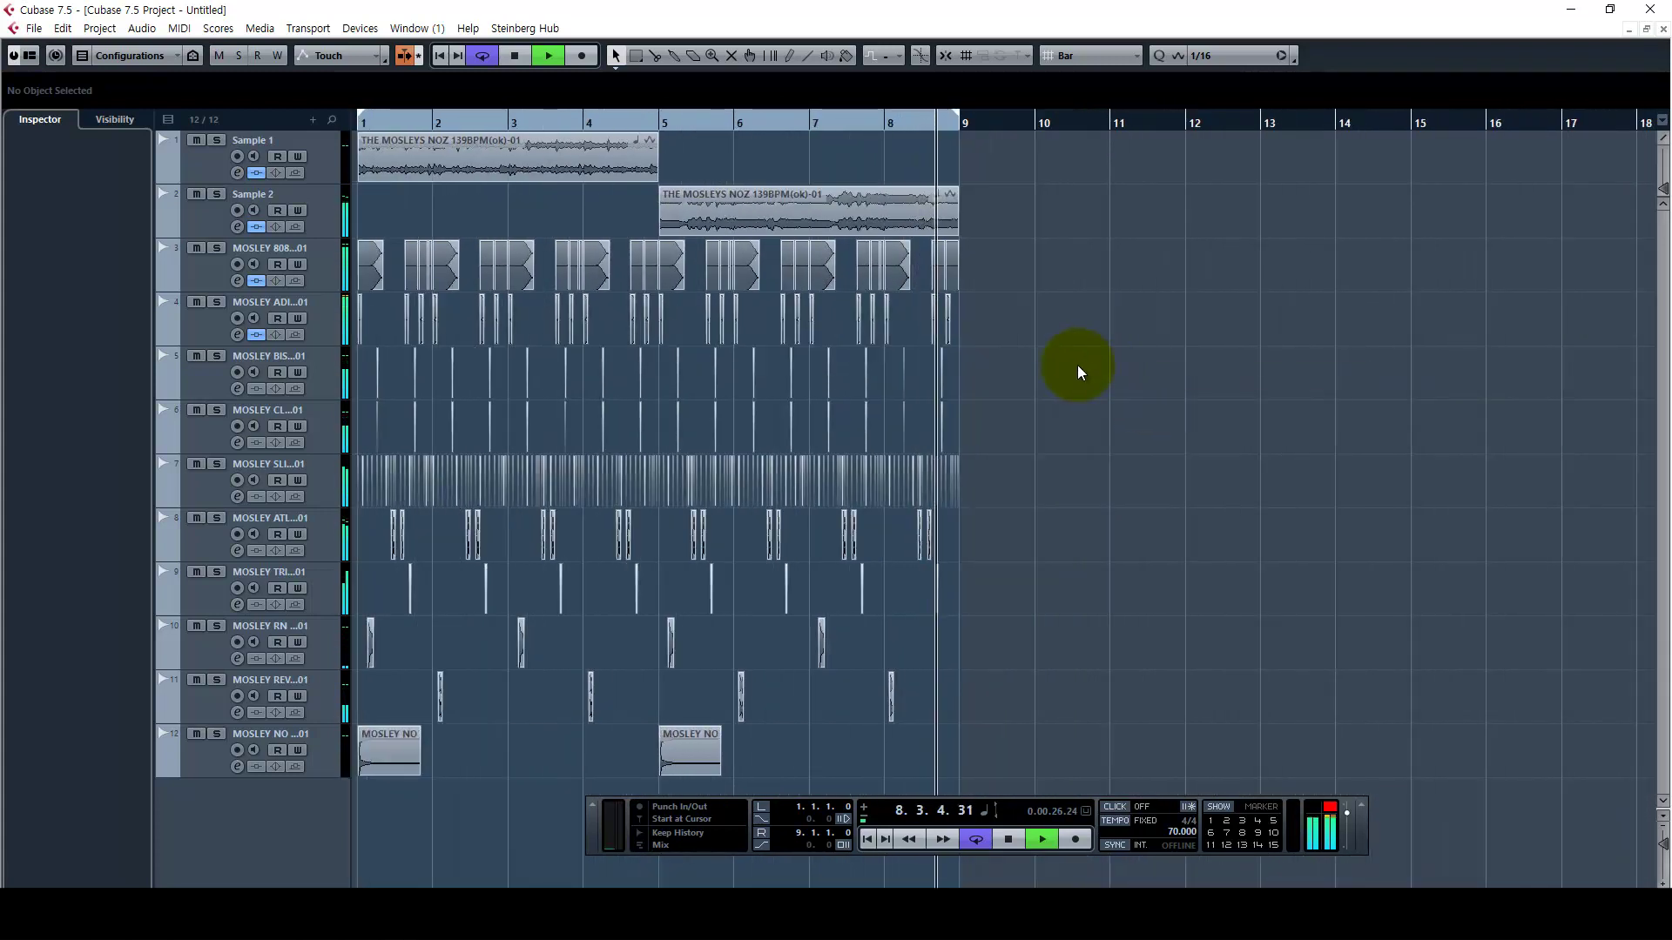
pyautogui.press('space')
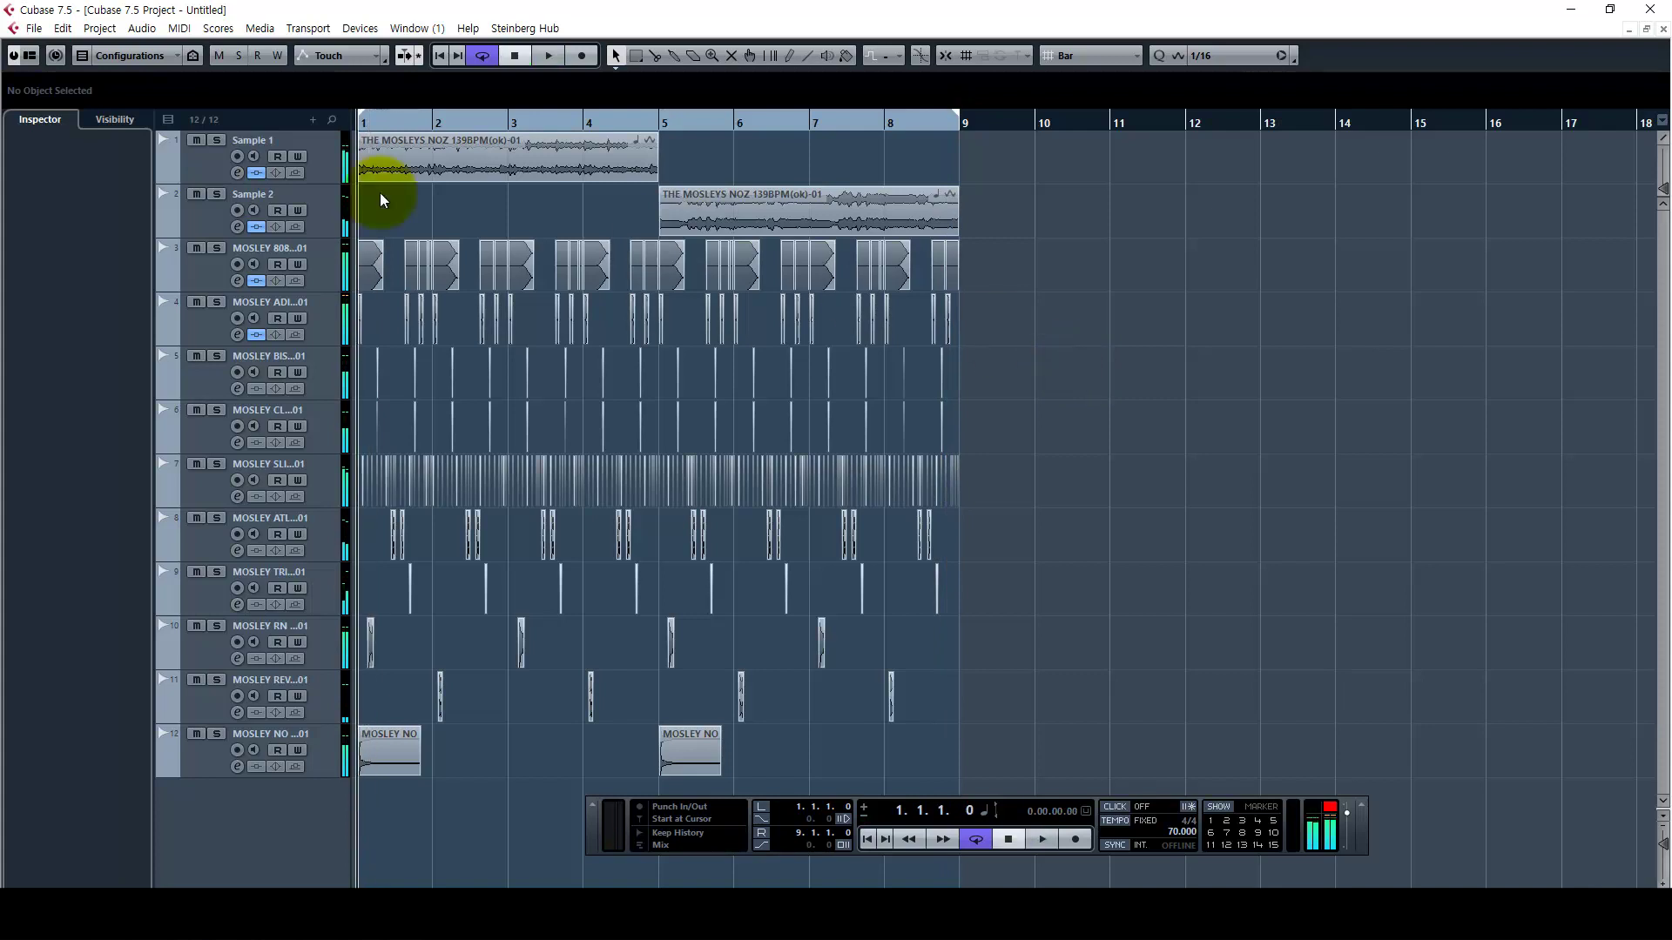
# Copy the Sample 1 track's clip to bar 15 with the grid set to Bar, and extend the copy to the full sample length
pyautogui.click(206, 160)
pyautogui.click(388, 167)
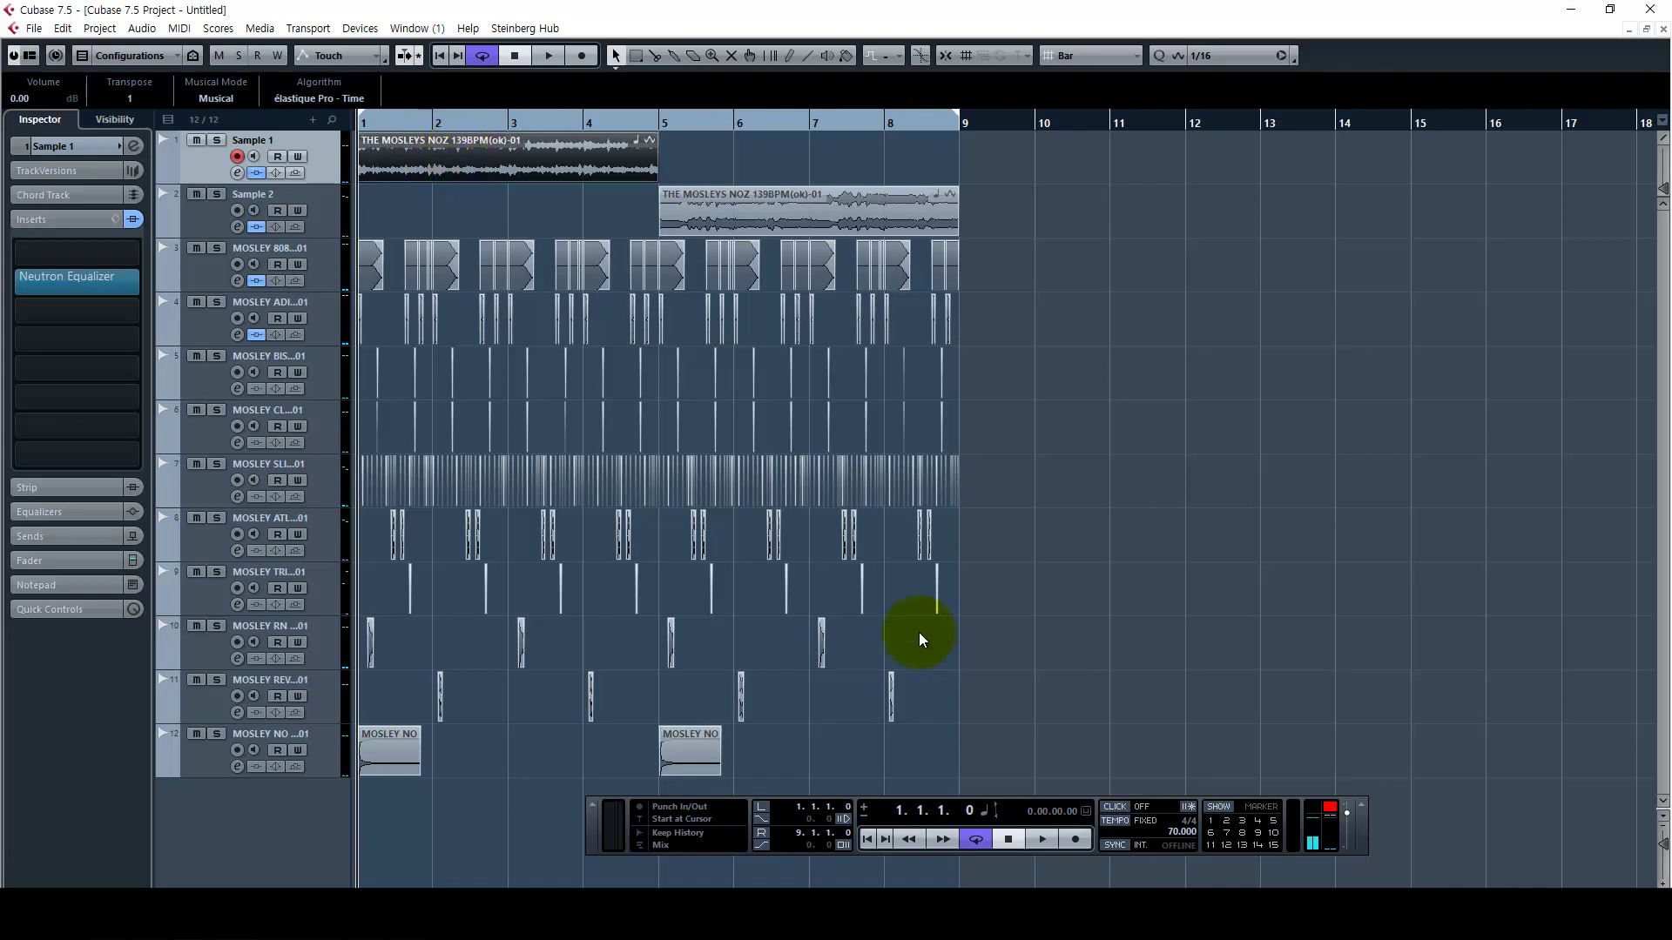
pyautogui.click(1097, 569)
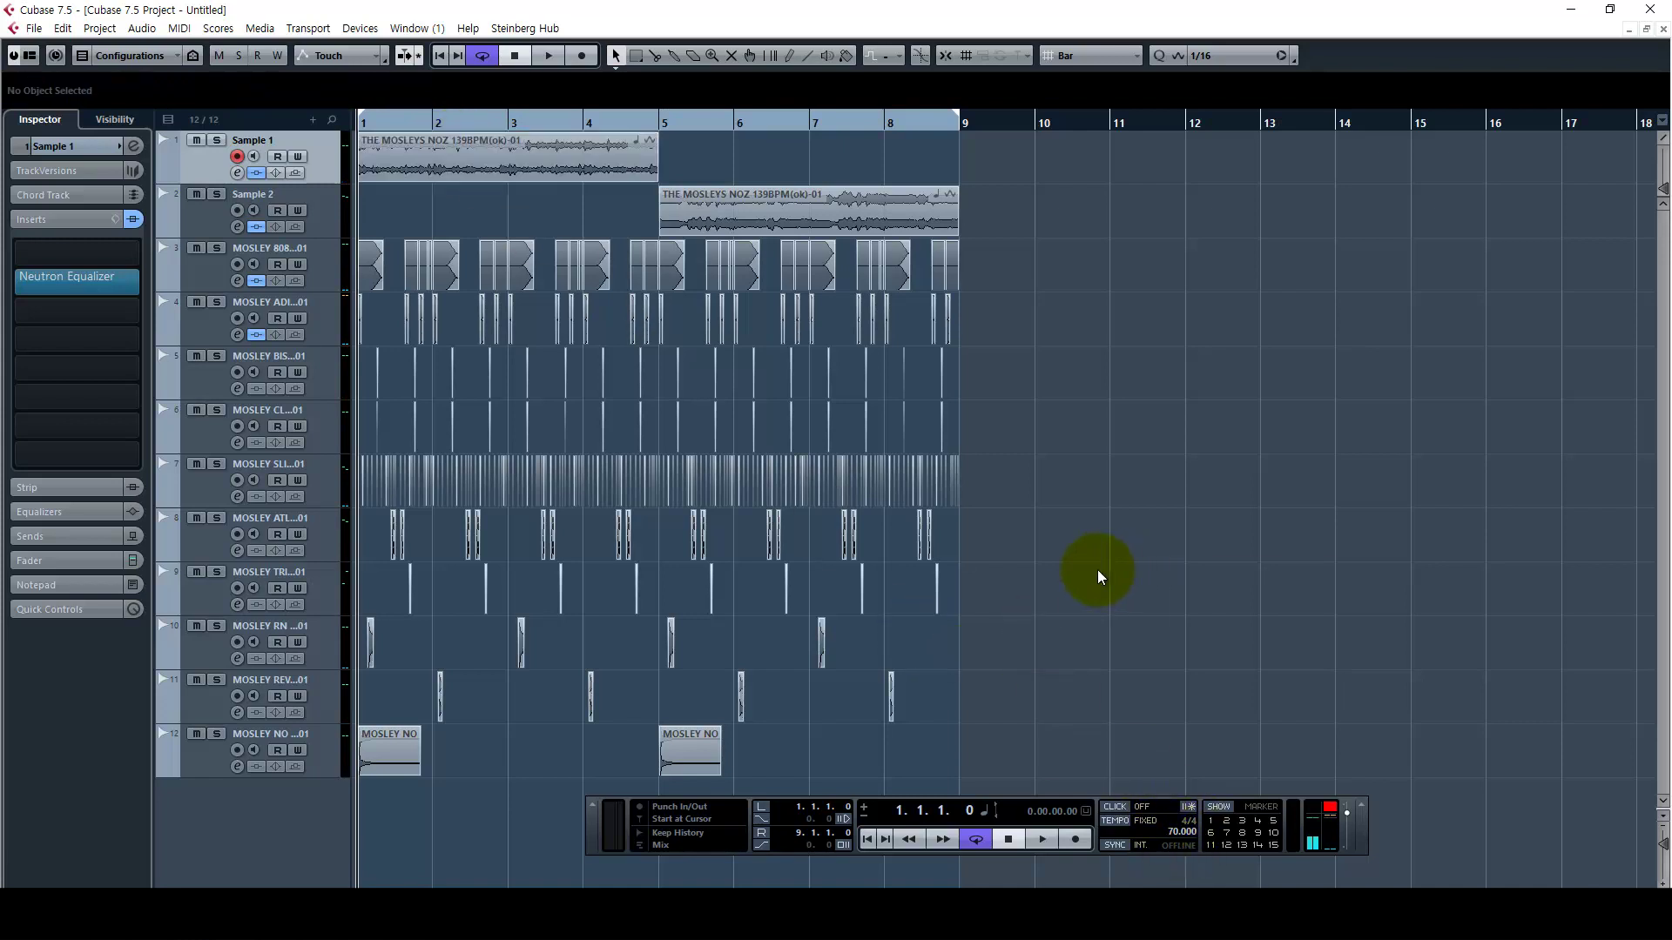
pyautogui.press('g')
pyautogui.press('g')
pyautogui.press('g')
pyautogui.press('g')
pyautogui.press('g')
pyautogui.click(407, 158)
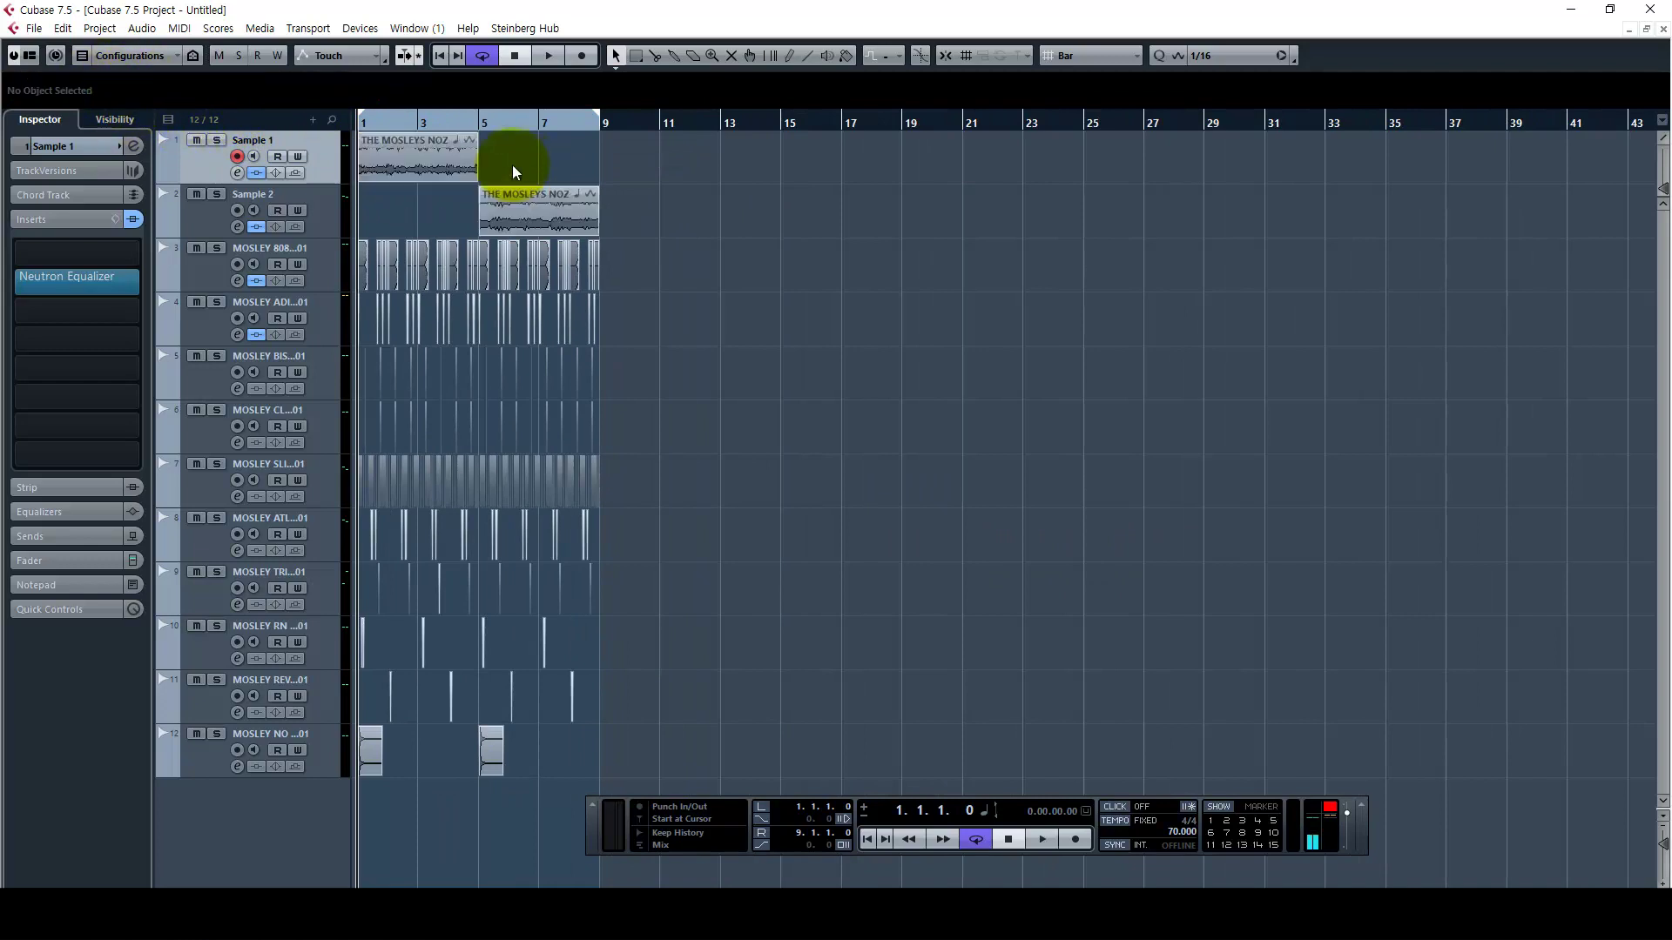
pyautogui.moveTo(409, 154); pyautogui.dragTo(1643, 188)
pyautogui.click(1065, 55)
pyautogui.click(1085, 80)
pyautogui.press('g')
pyautogui.press('g')
pyautogui.press('g')
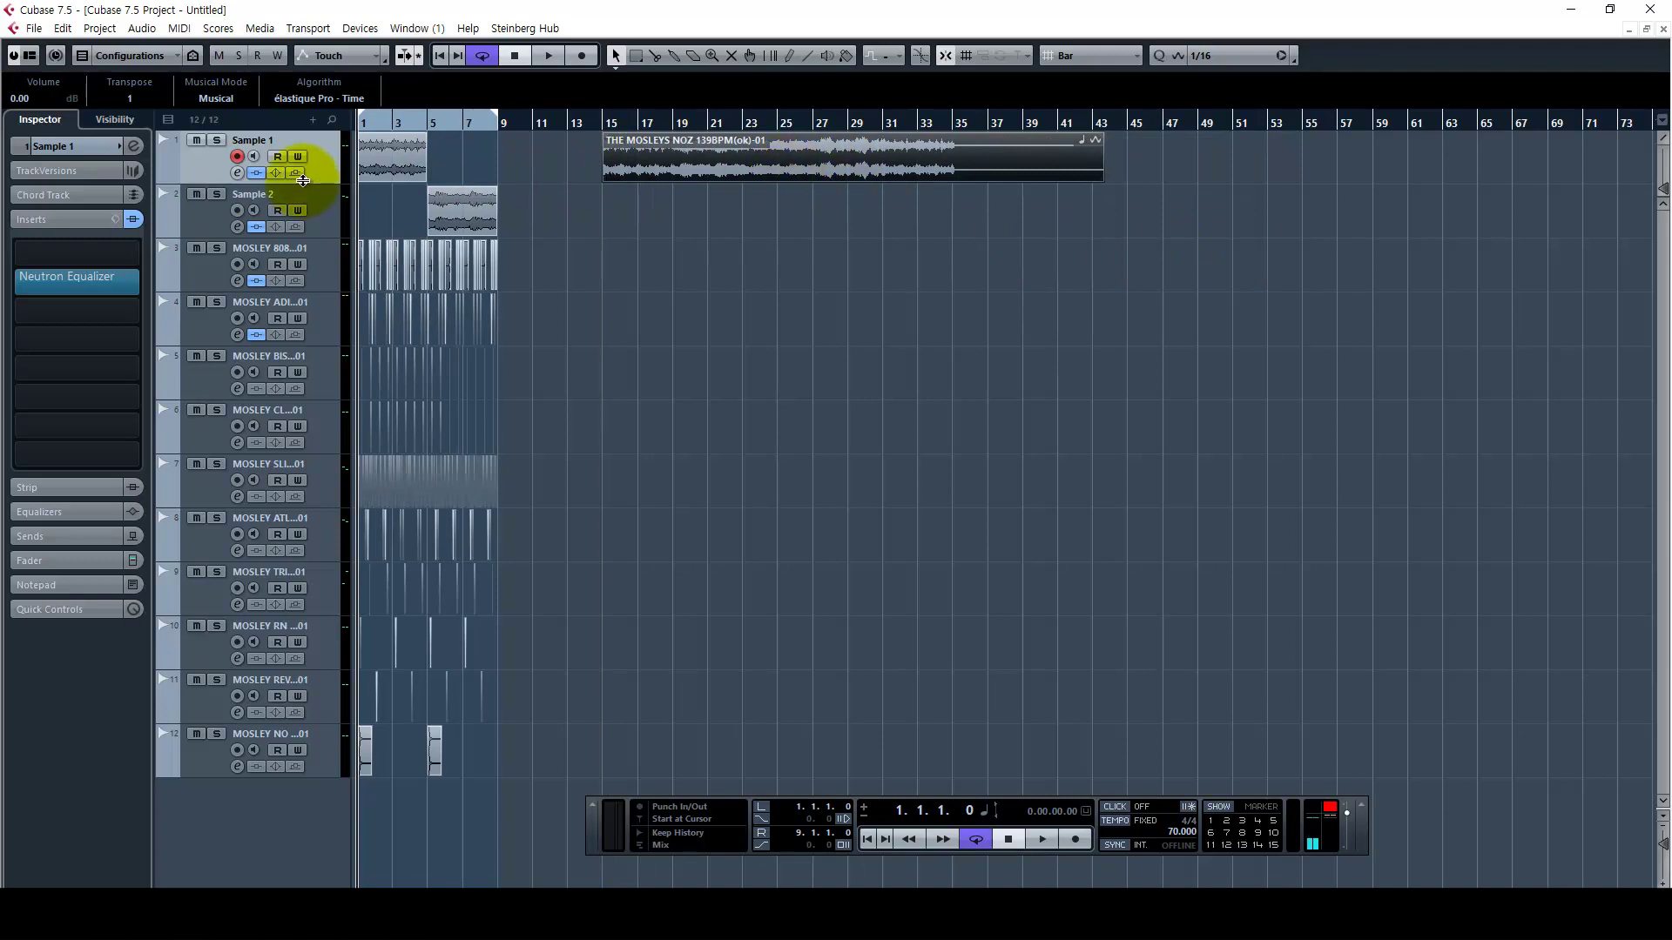
# Enlarge the height of the Sample 1 track and place the playback cursor at bar 15, where the copied clip starts
pyautogui.moveTo(317, 184); pyautogui.dragTo(388, 338)
pyautogui.click(602, 128)
pyautogui.moveTo(601, 129); pyautogui.dragTo(773, 490)
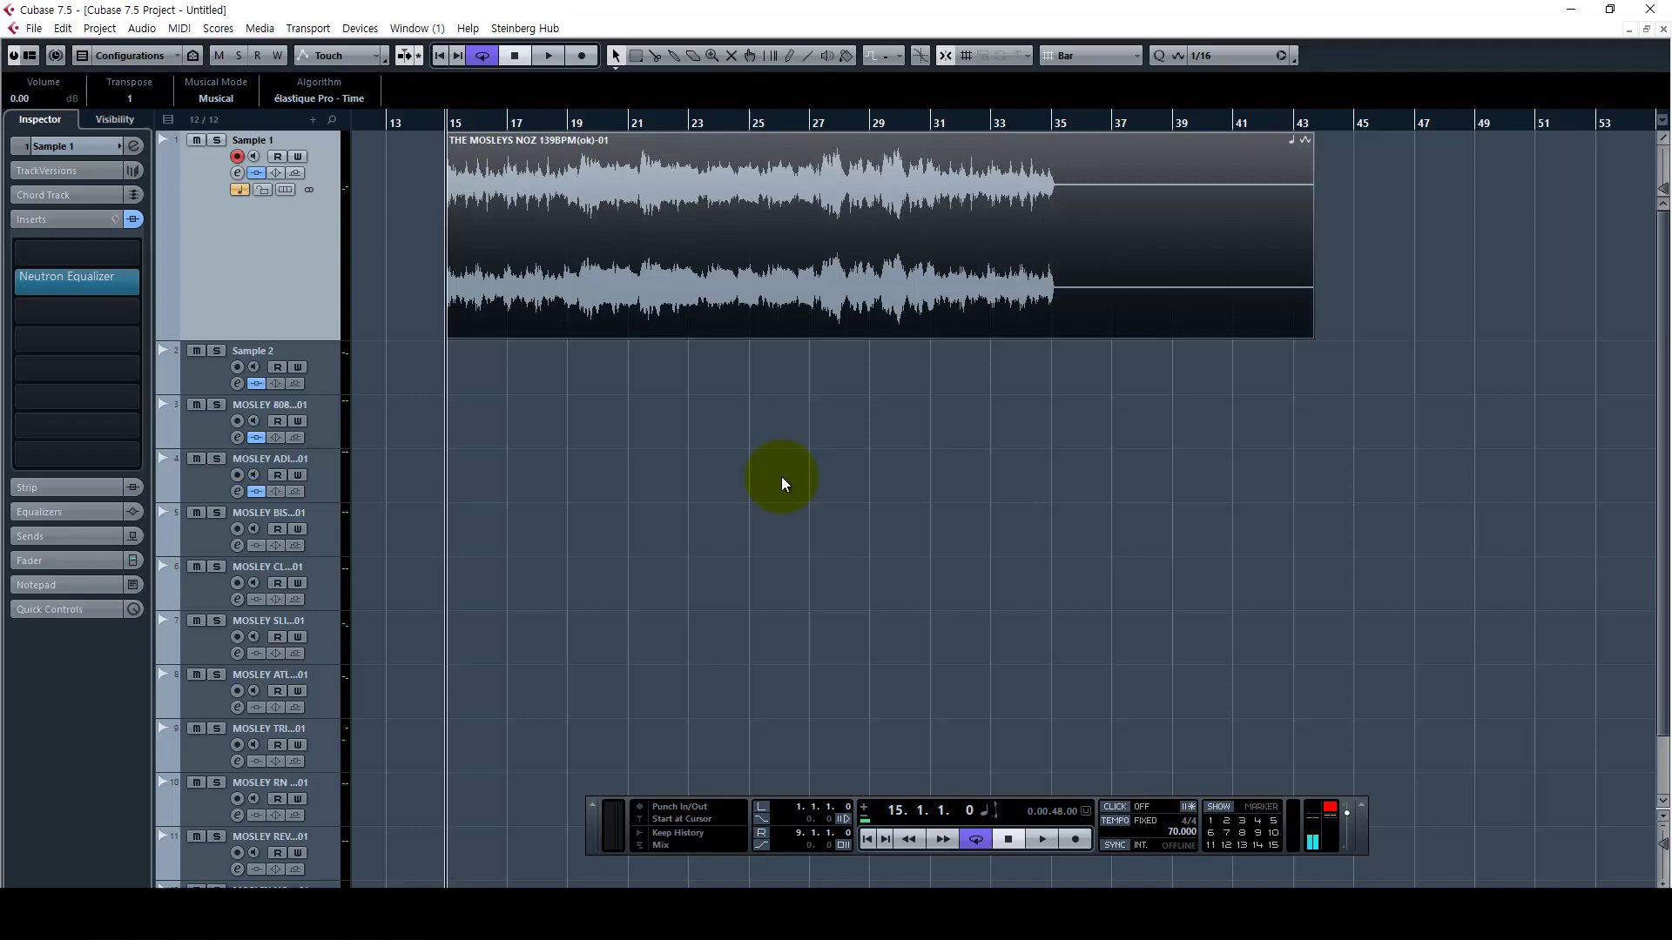
pyautogui.click(876, 405)
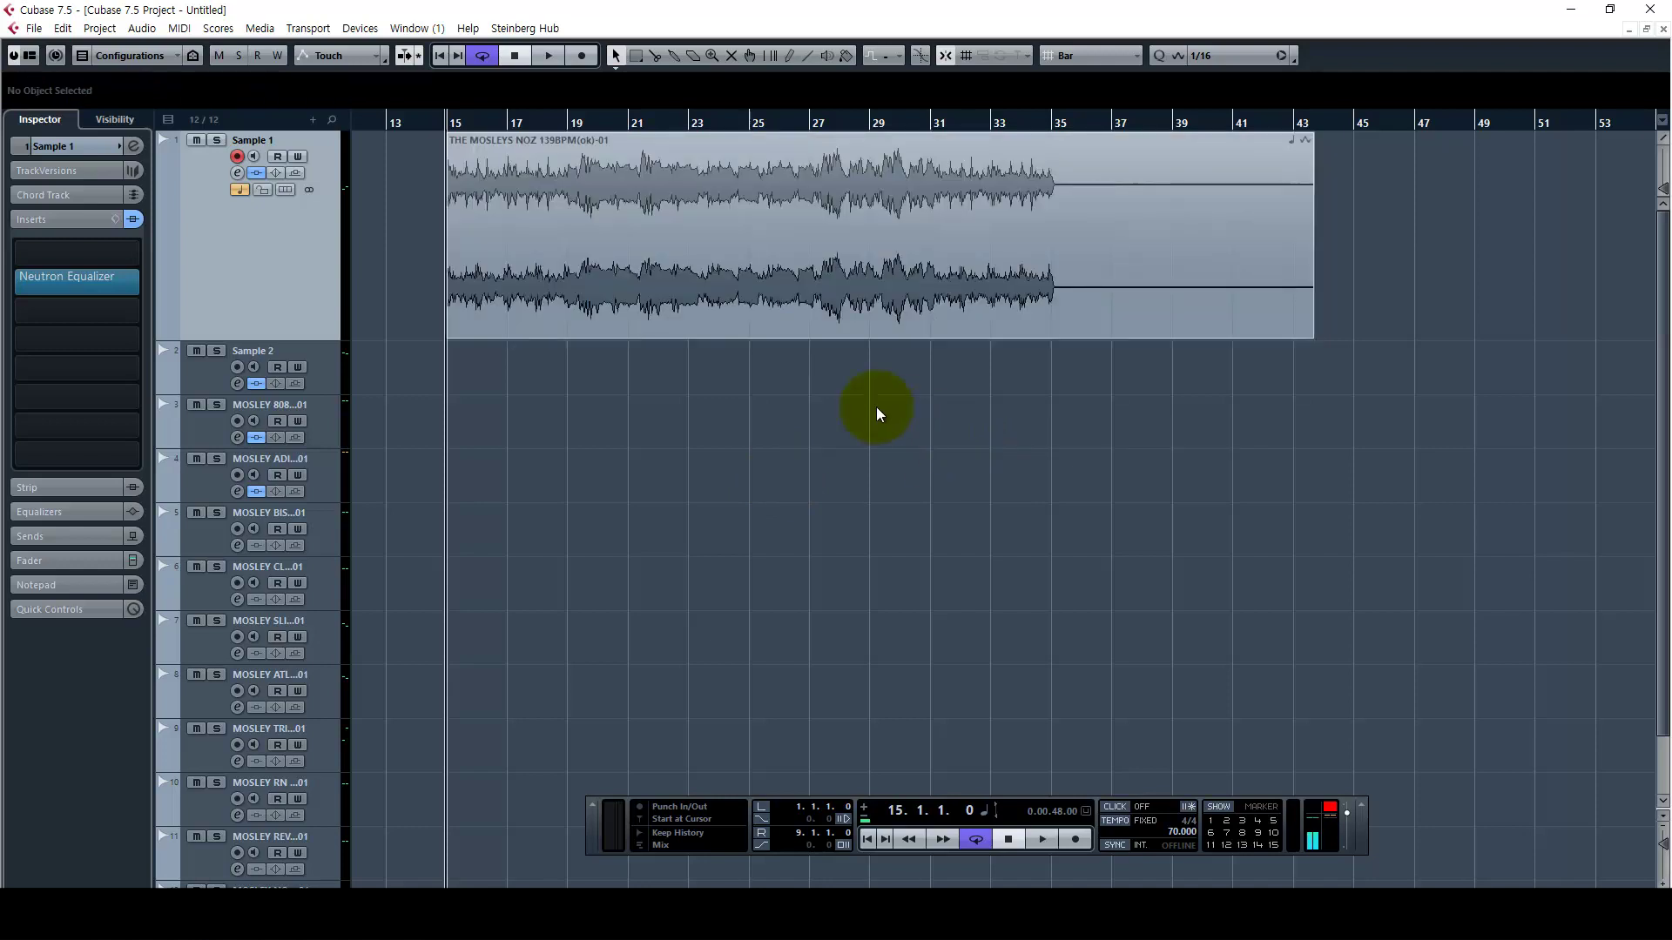
# Give the Sample 1 and Sample 2 tracks the same enlarged height and select their clips within the eight-bar loop
pyautogui.press('h')
pyautogui.press('h')
pyautogui.keyDown('shift'); pyautogui.click(325, 378); pyautogui.keyUp('shift')
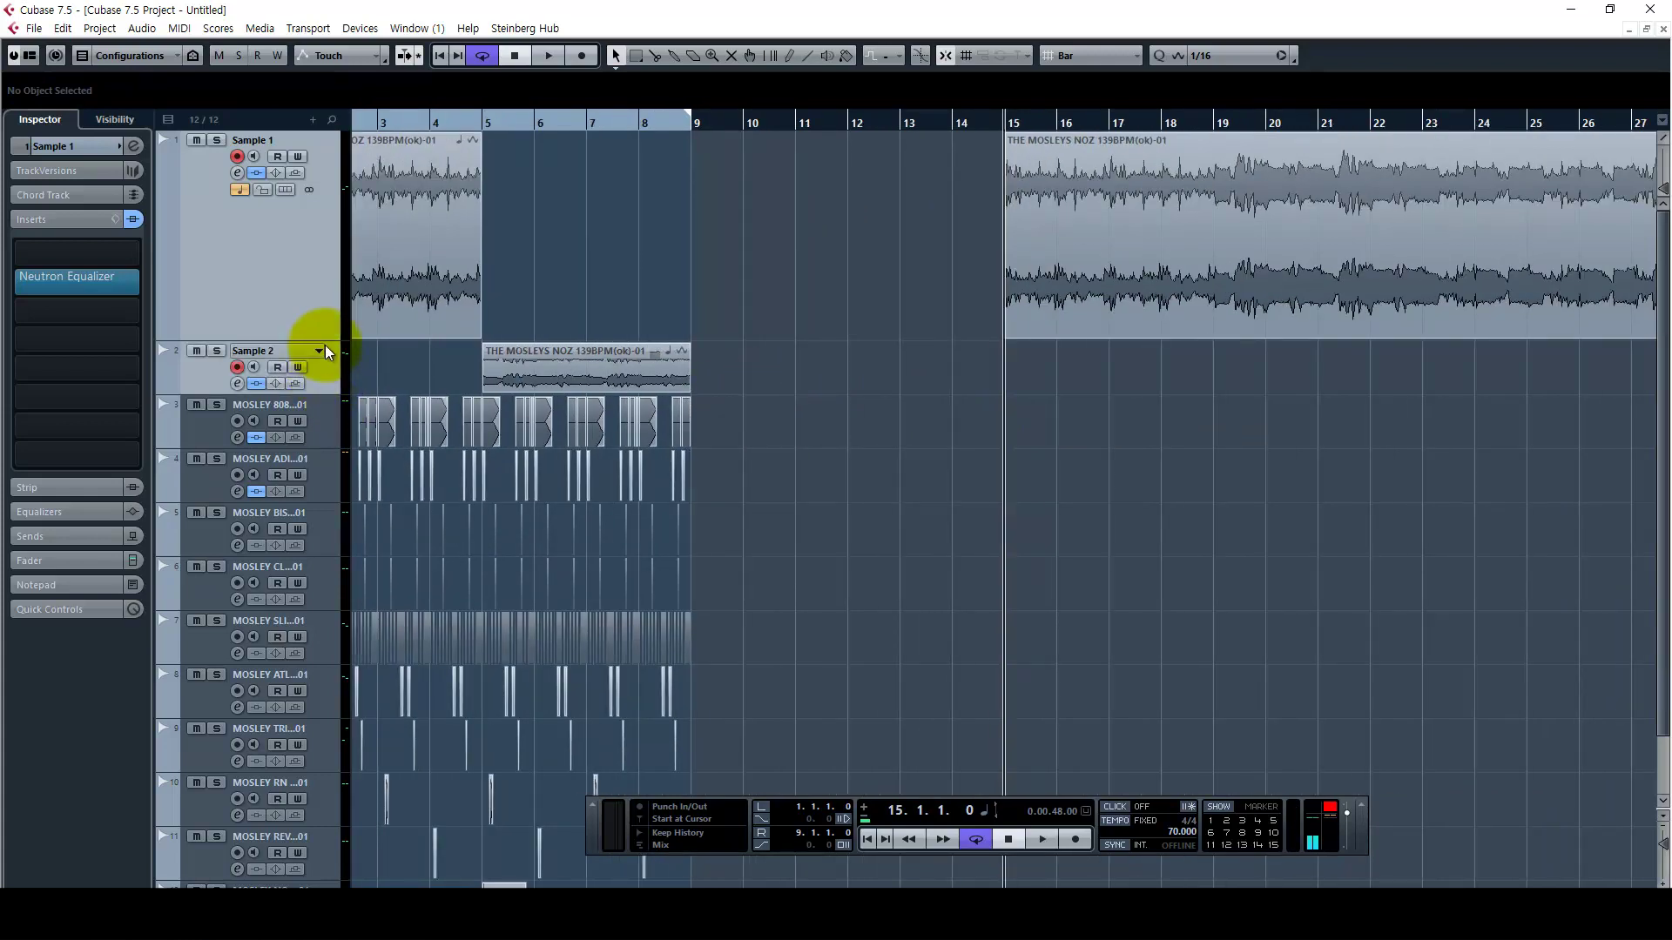
pyautogui.moveTo(329, 339); pyautogui.dragTo(329, 323)
pyautogui.moveTo(509, 261); pyautogui.dragTo(466, 348)
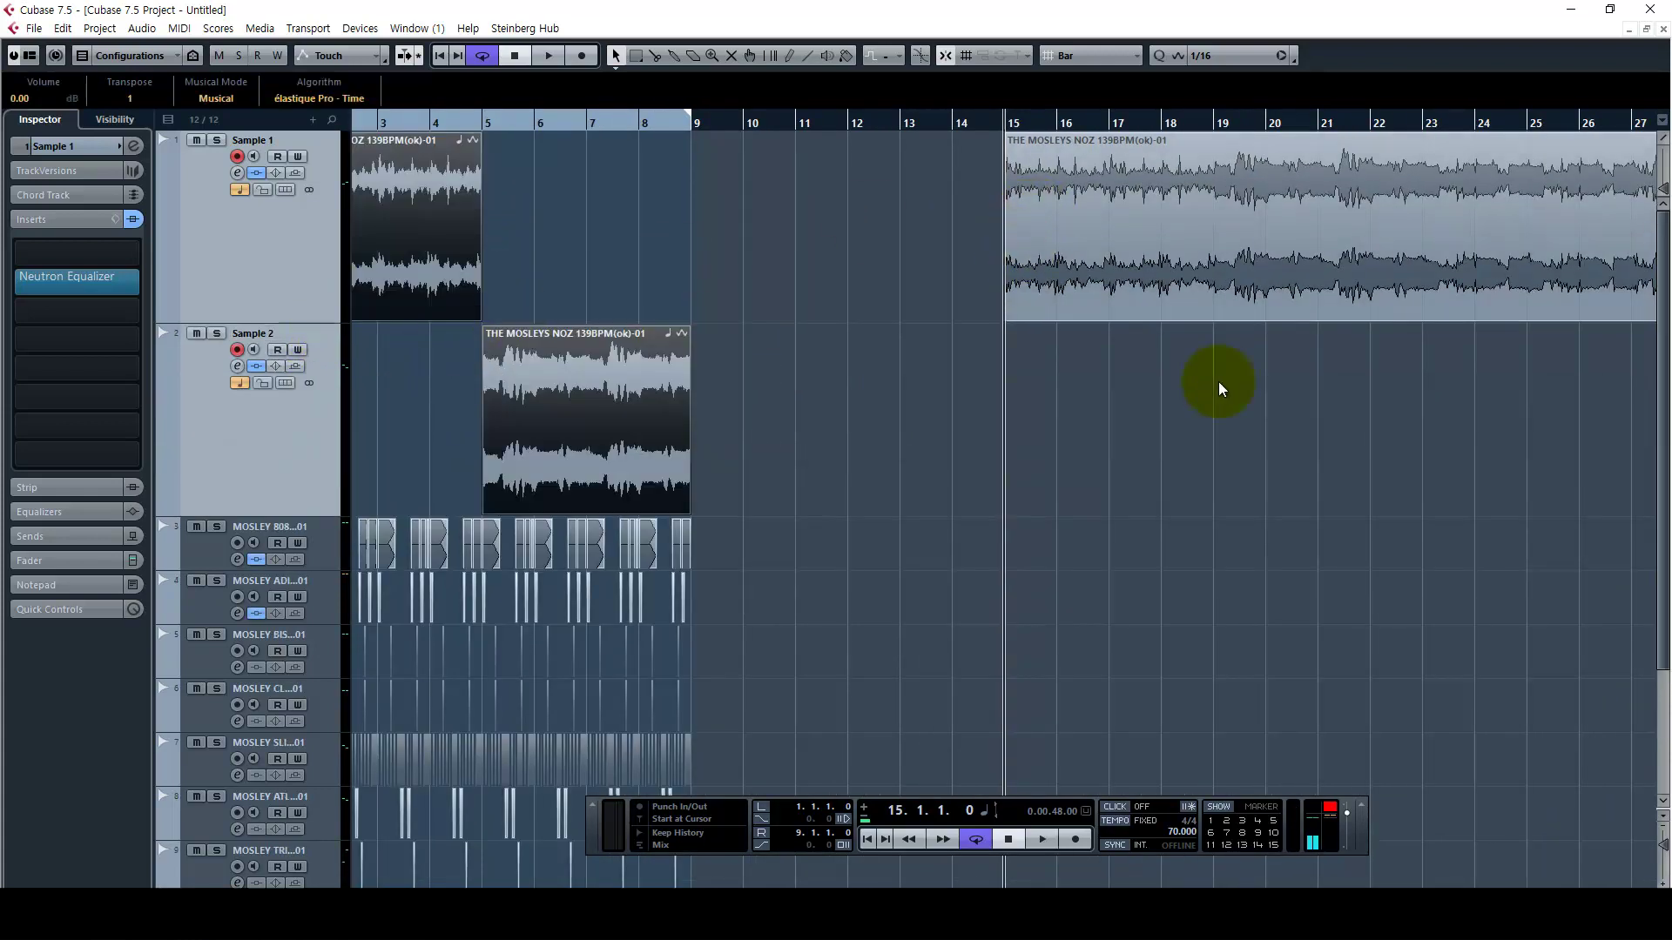
# Split the full-length sample clip at bars 19 and 23, and select the middle section
pyautogui.hscroll(3, 1186, 375)
pyautogui.press('3')
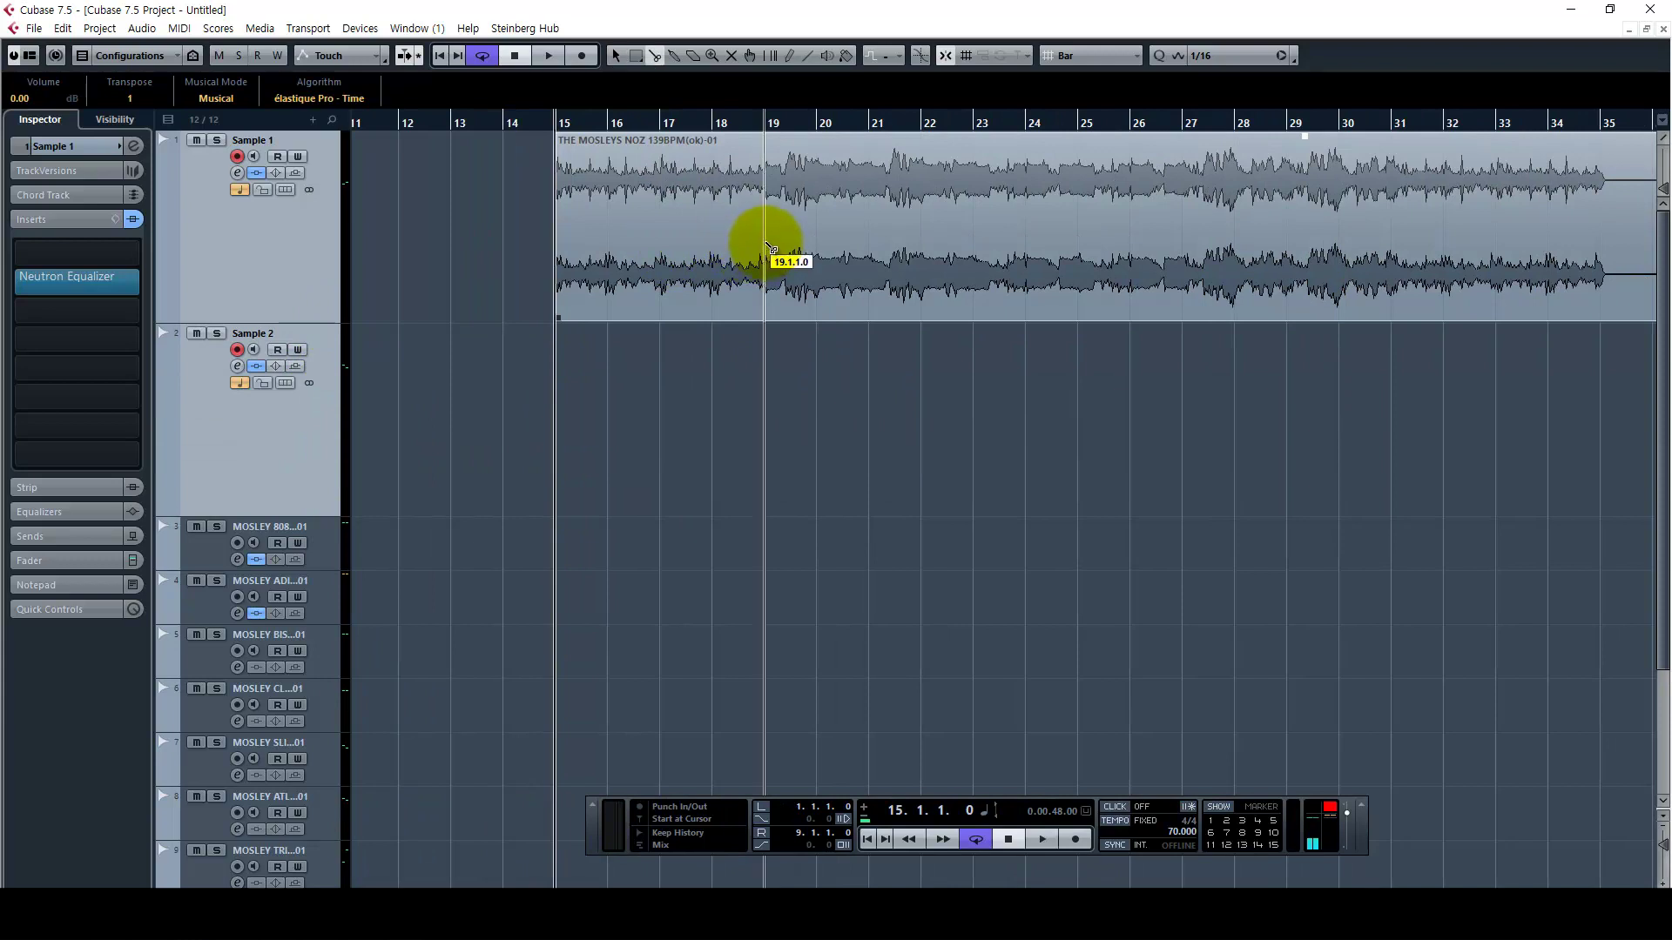
pyautogui.click(765, 249)
pyautogui.click(961, 247)
pyautogui.press('1')
pyautogui.click(634, 242)
pyautogui.click(859, 315)
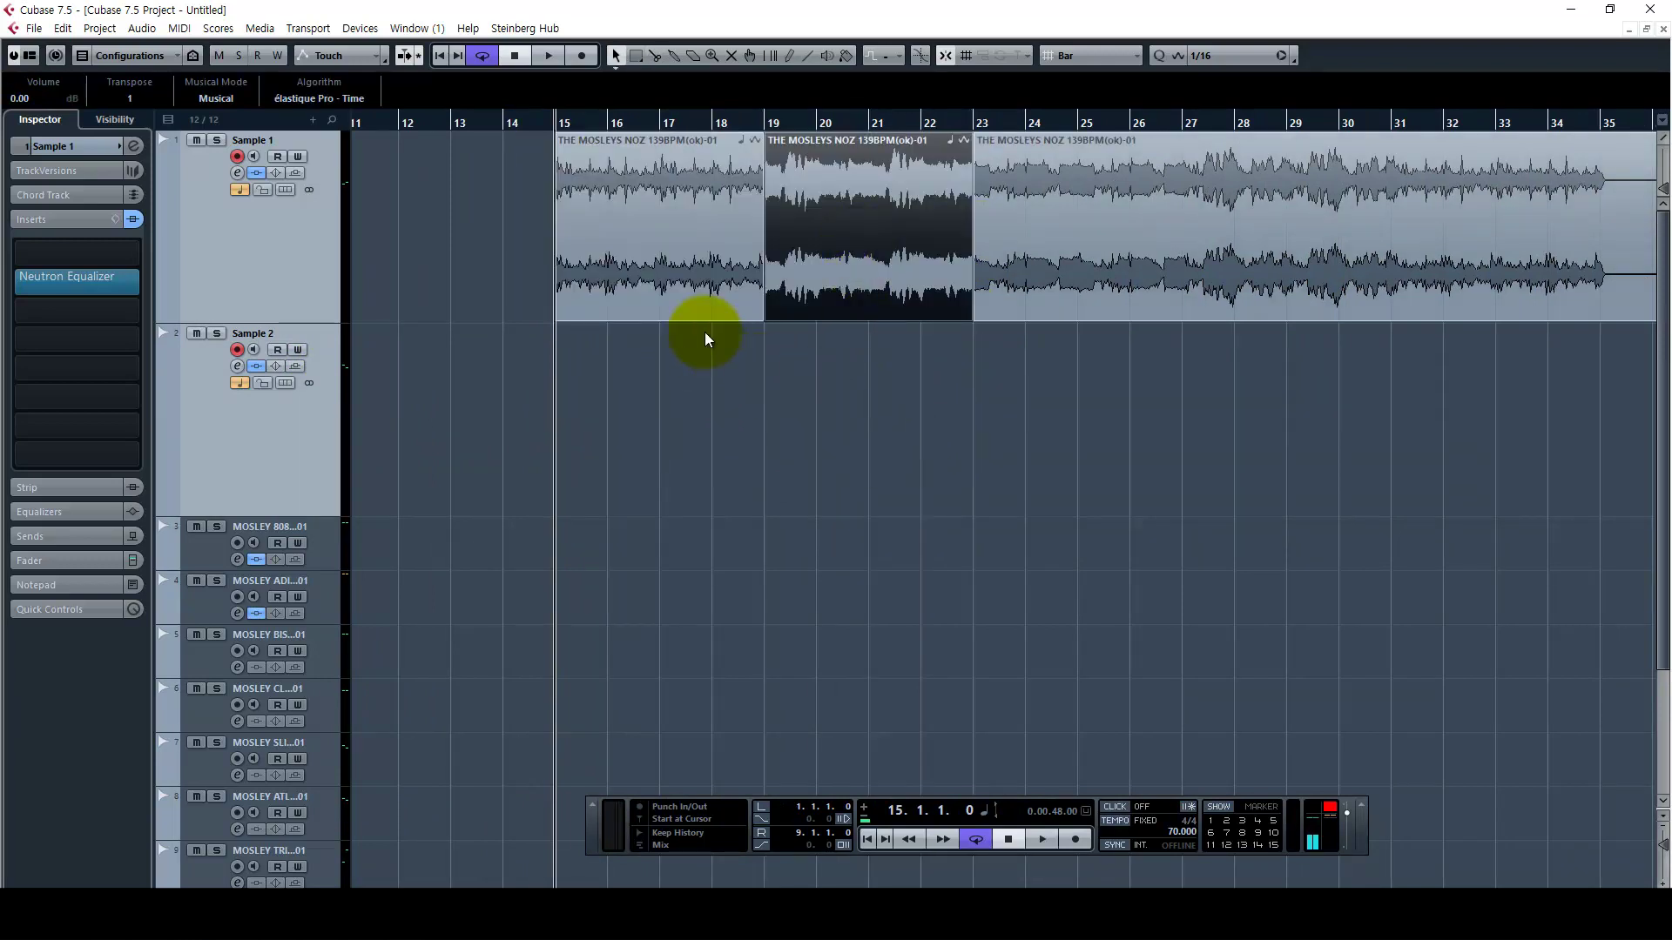
# Play the first split section of the sample from bar 15 and stop playback
pyautogui.press('h')
pyautogui.moveTo(1113, 499); pyautogui.dragTo(680, 492)
pyautogui.moveTo(877, 514); pyautogui.dragTo(704, 522)
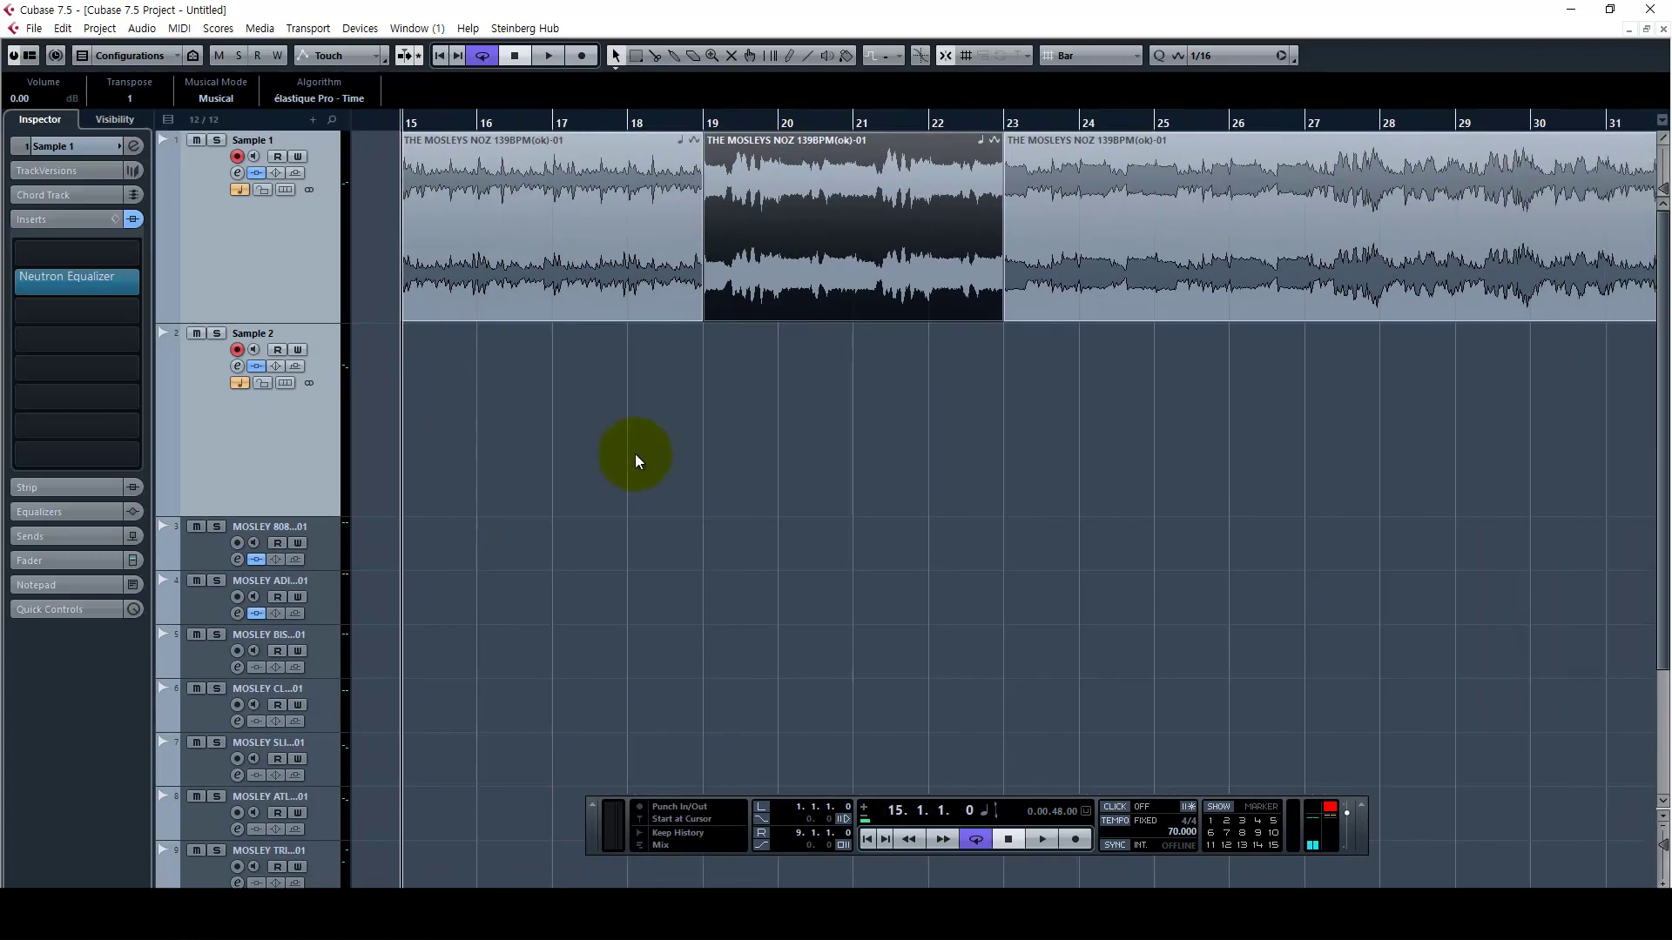
pyautogui.press('space')
pyautogui.click(578, 432)
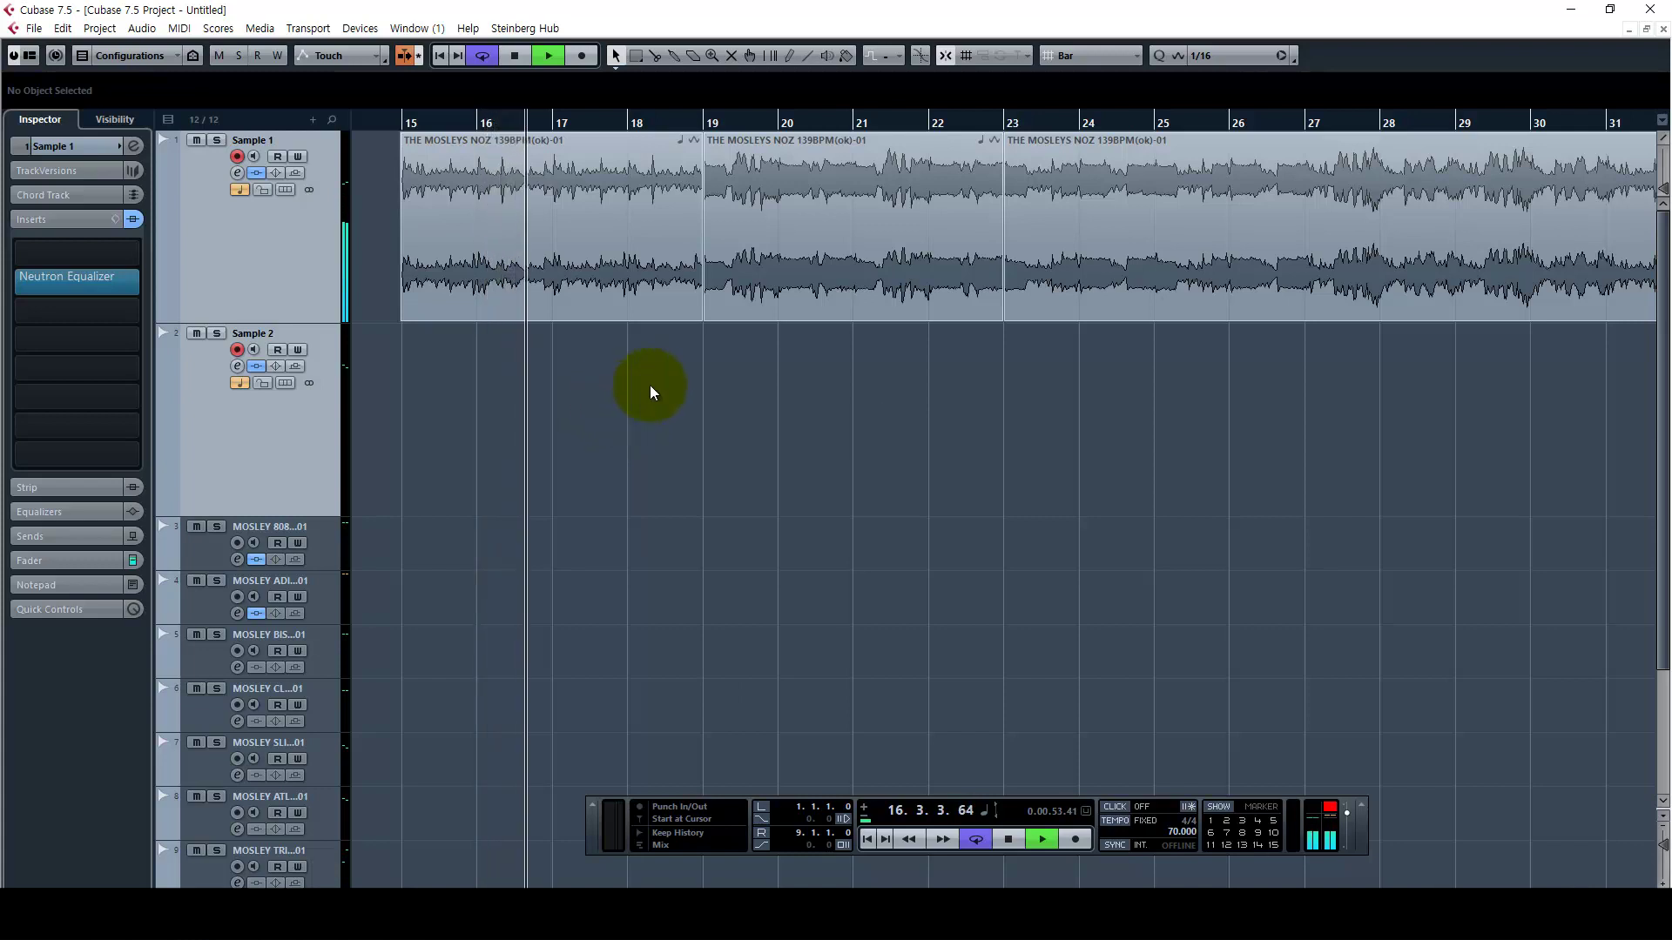
pyautogui.press('space')
# Play the second split section of the sample from bar 19 and stop playback
pyautogui.click(706, 124)
pyautogui.click(782, 314)
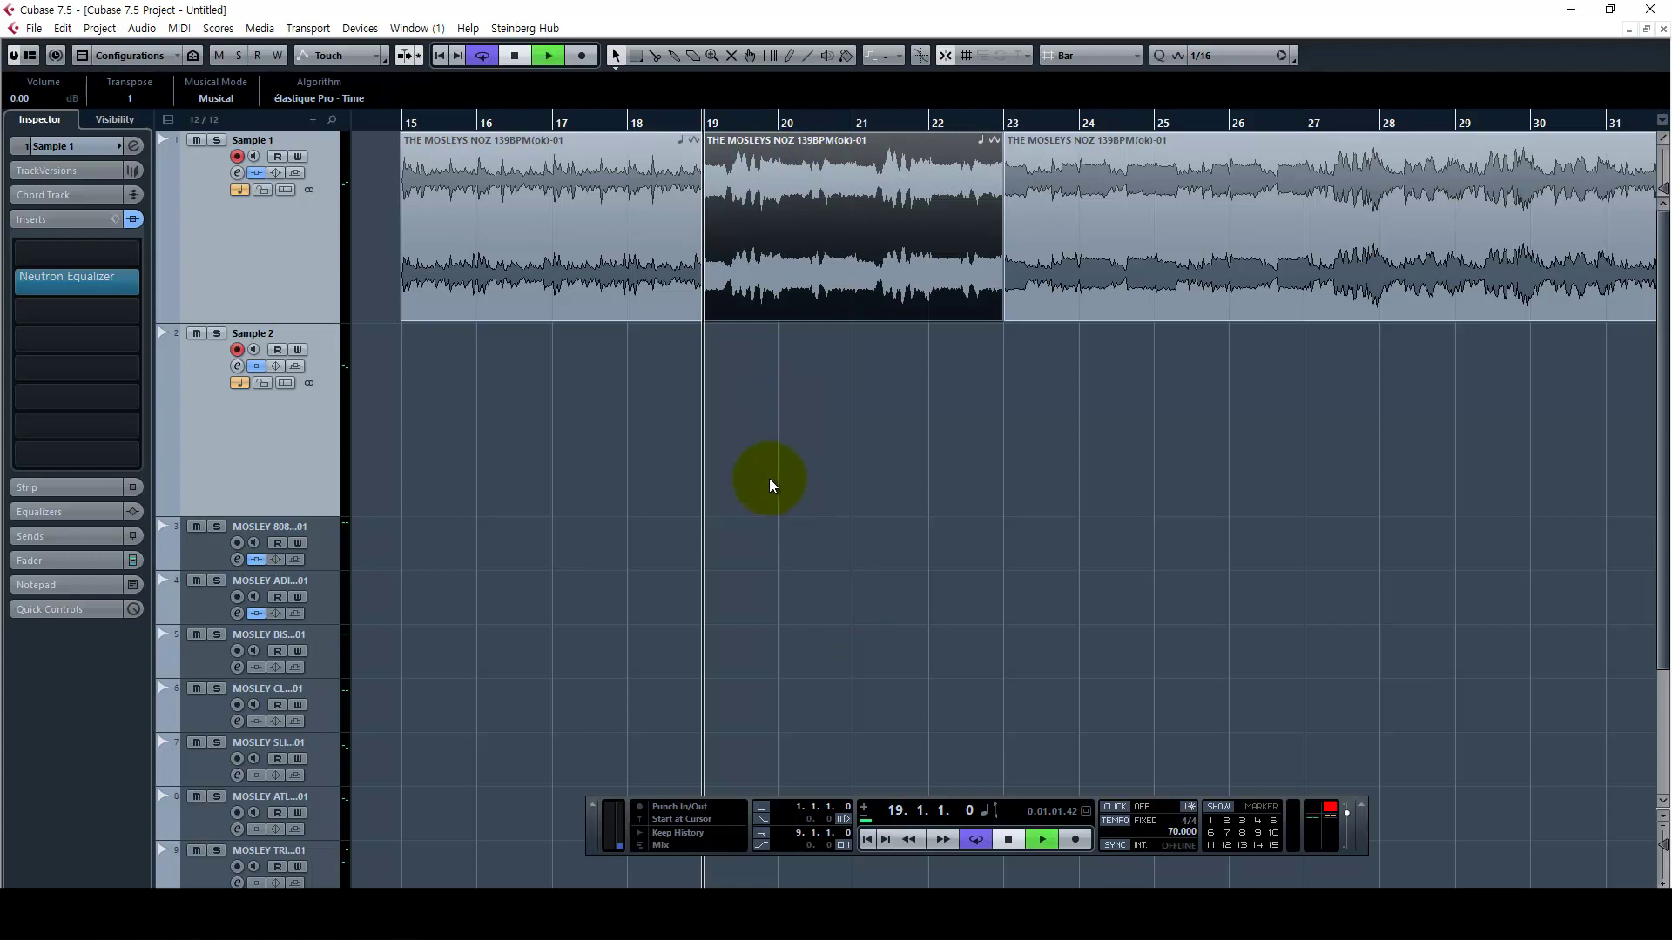
pyautogui.press('space')
pyautogui.moveTo(860, 482); pyautogui.dragTo(749, 503)
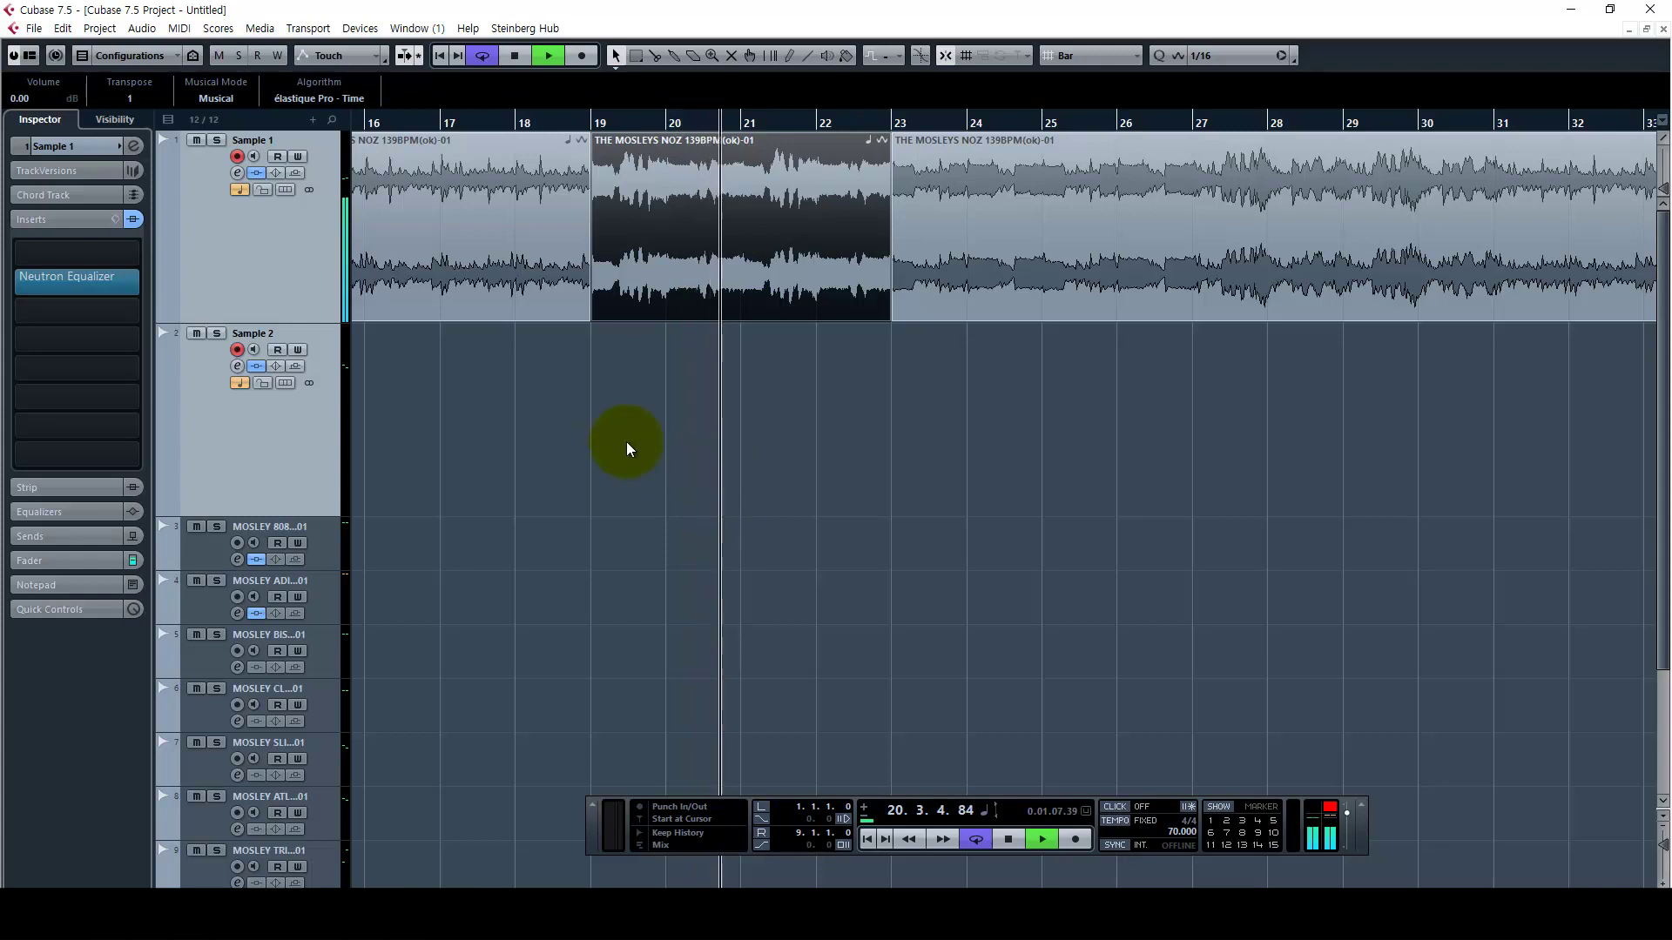
pyautogui.press('space')
# Bypass the inserts on the Sample 1 track and play the sample from bar 19 without the equalizer
pyautogui.click(133, 218)
pyautogui.click(728, 384)
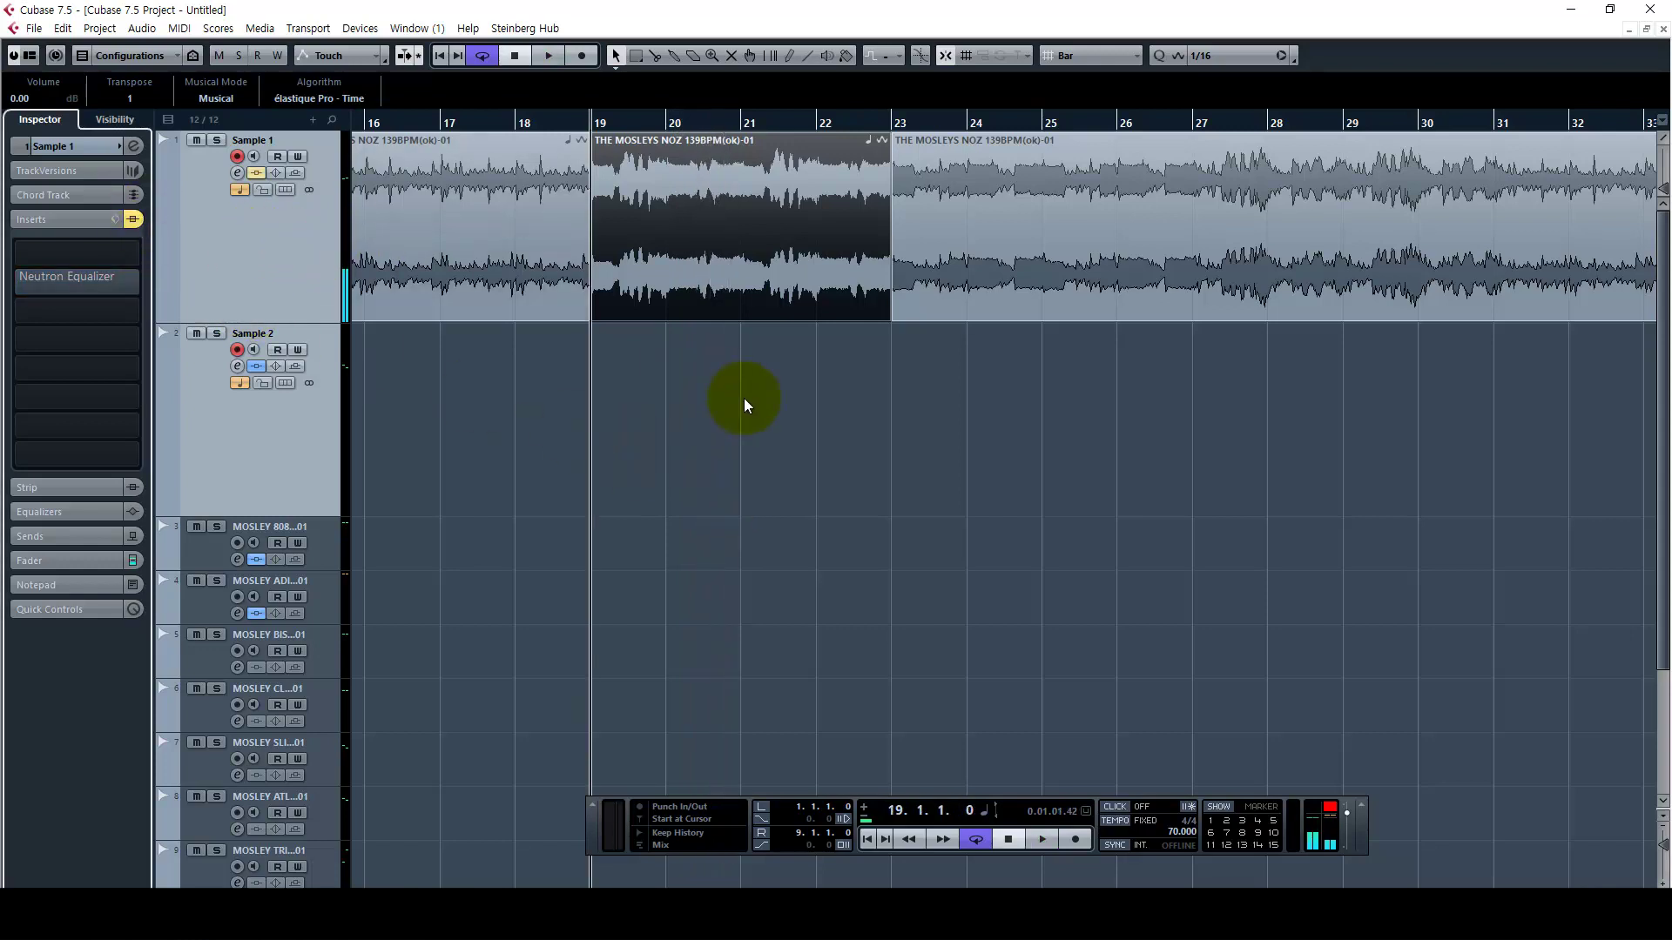
pyautogui.click(701, 267)
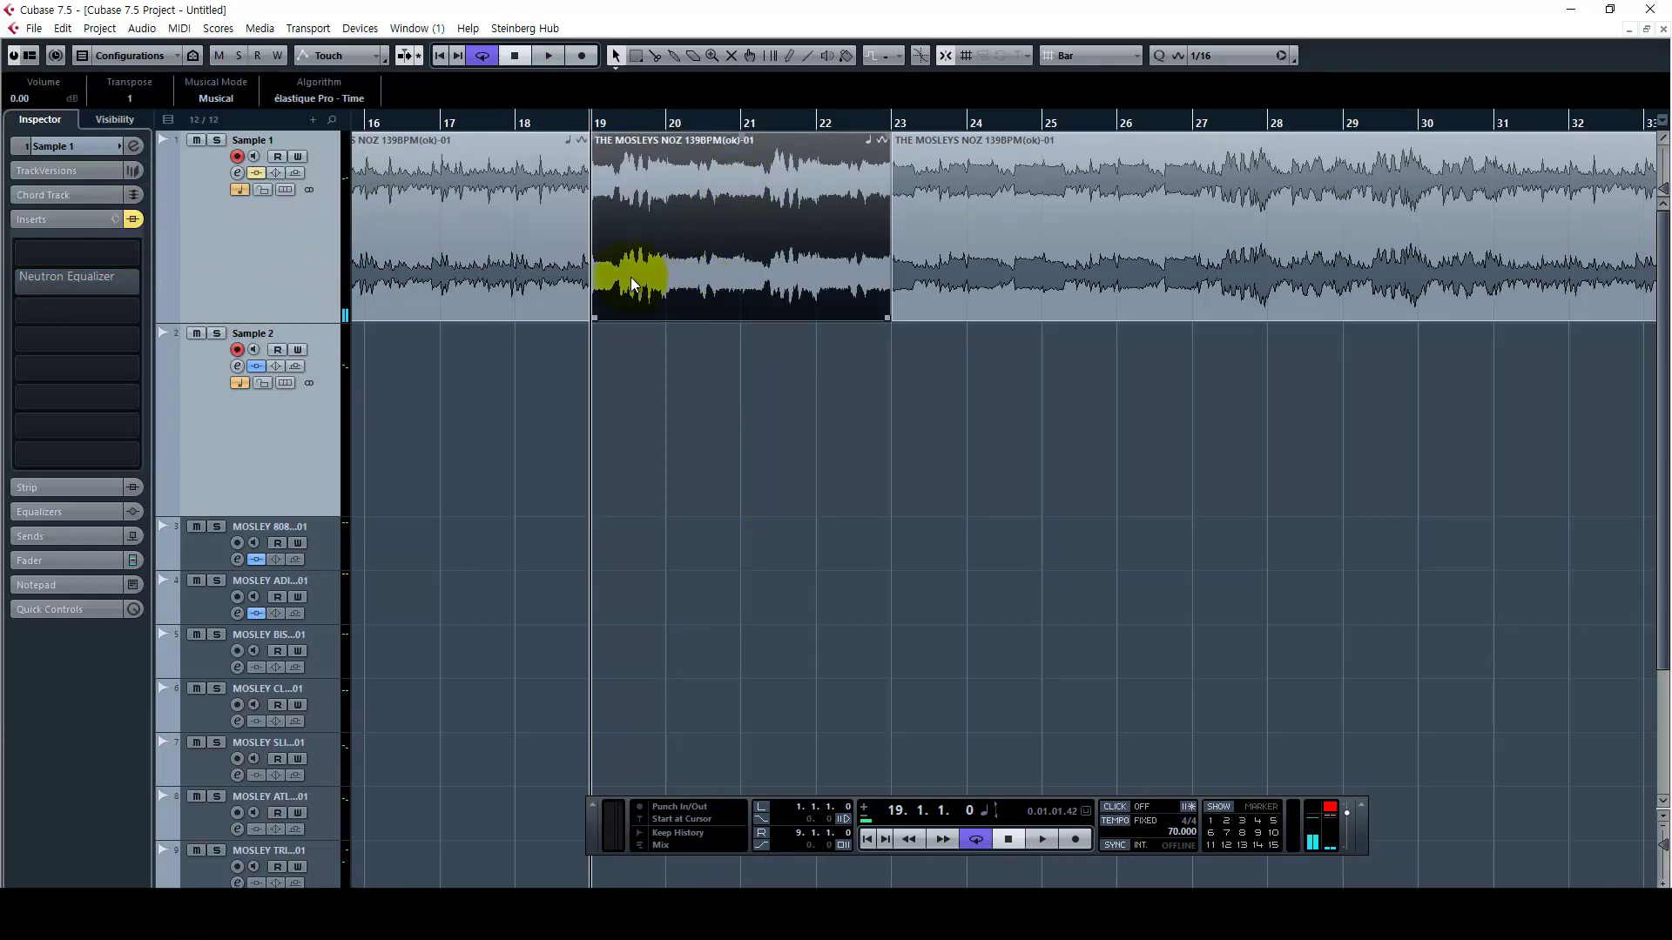
pyautogui.press('space')
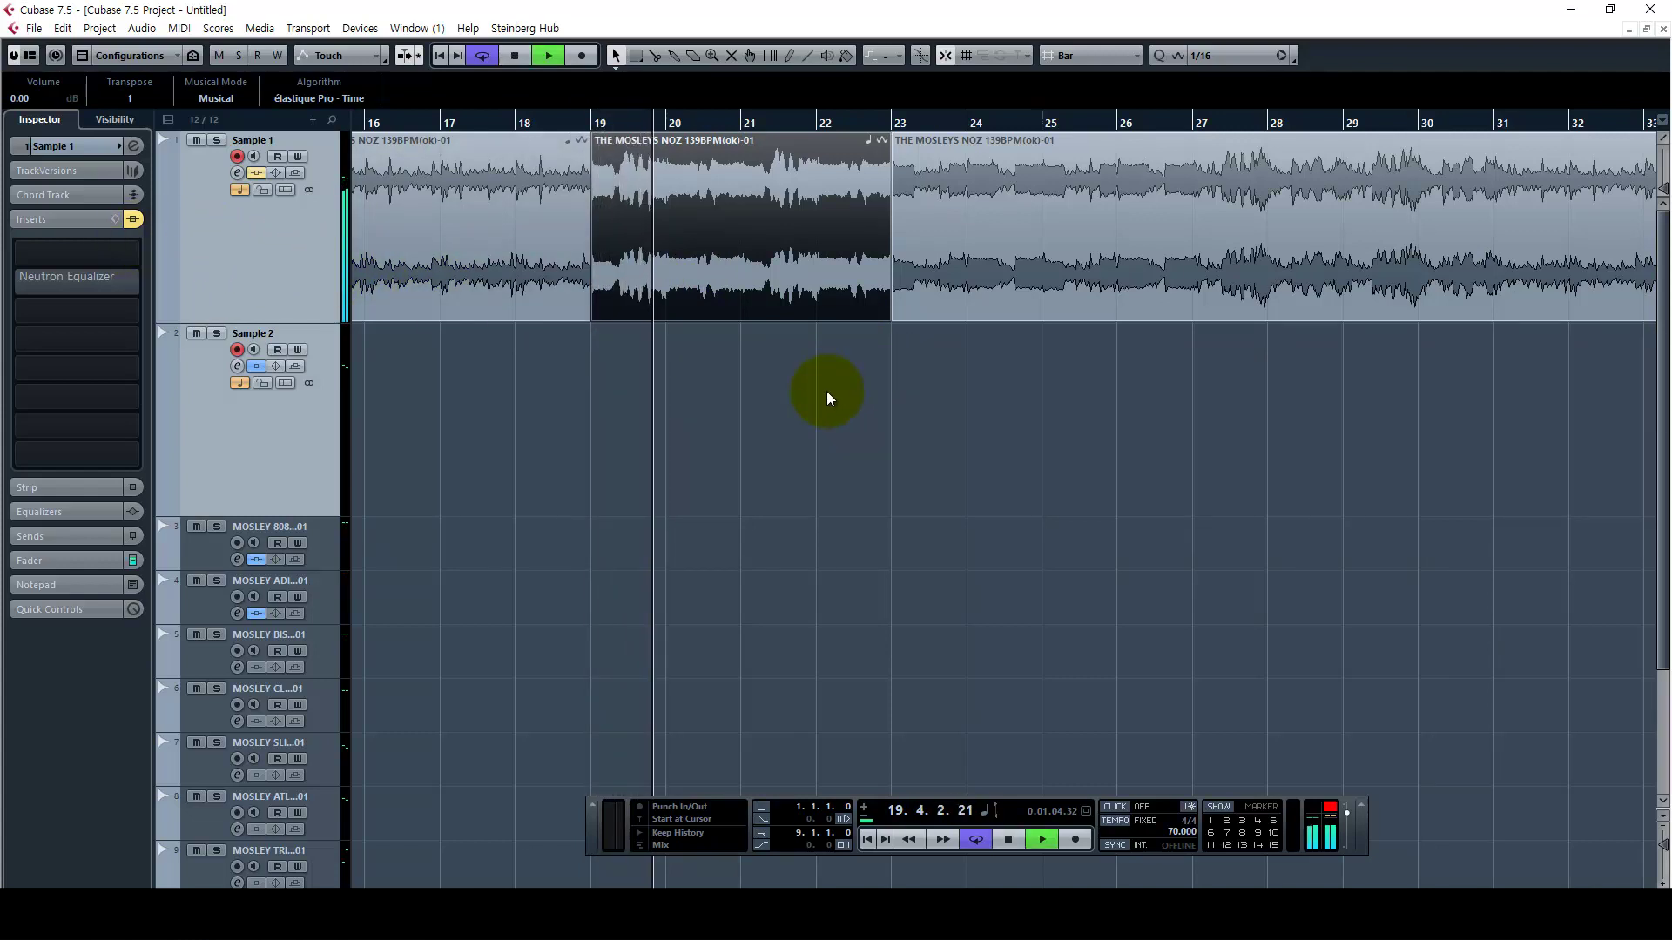
pyautogui.press('g')
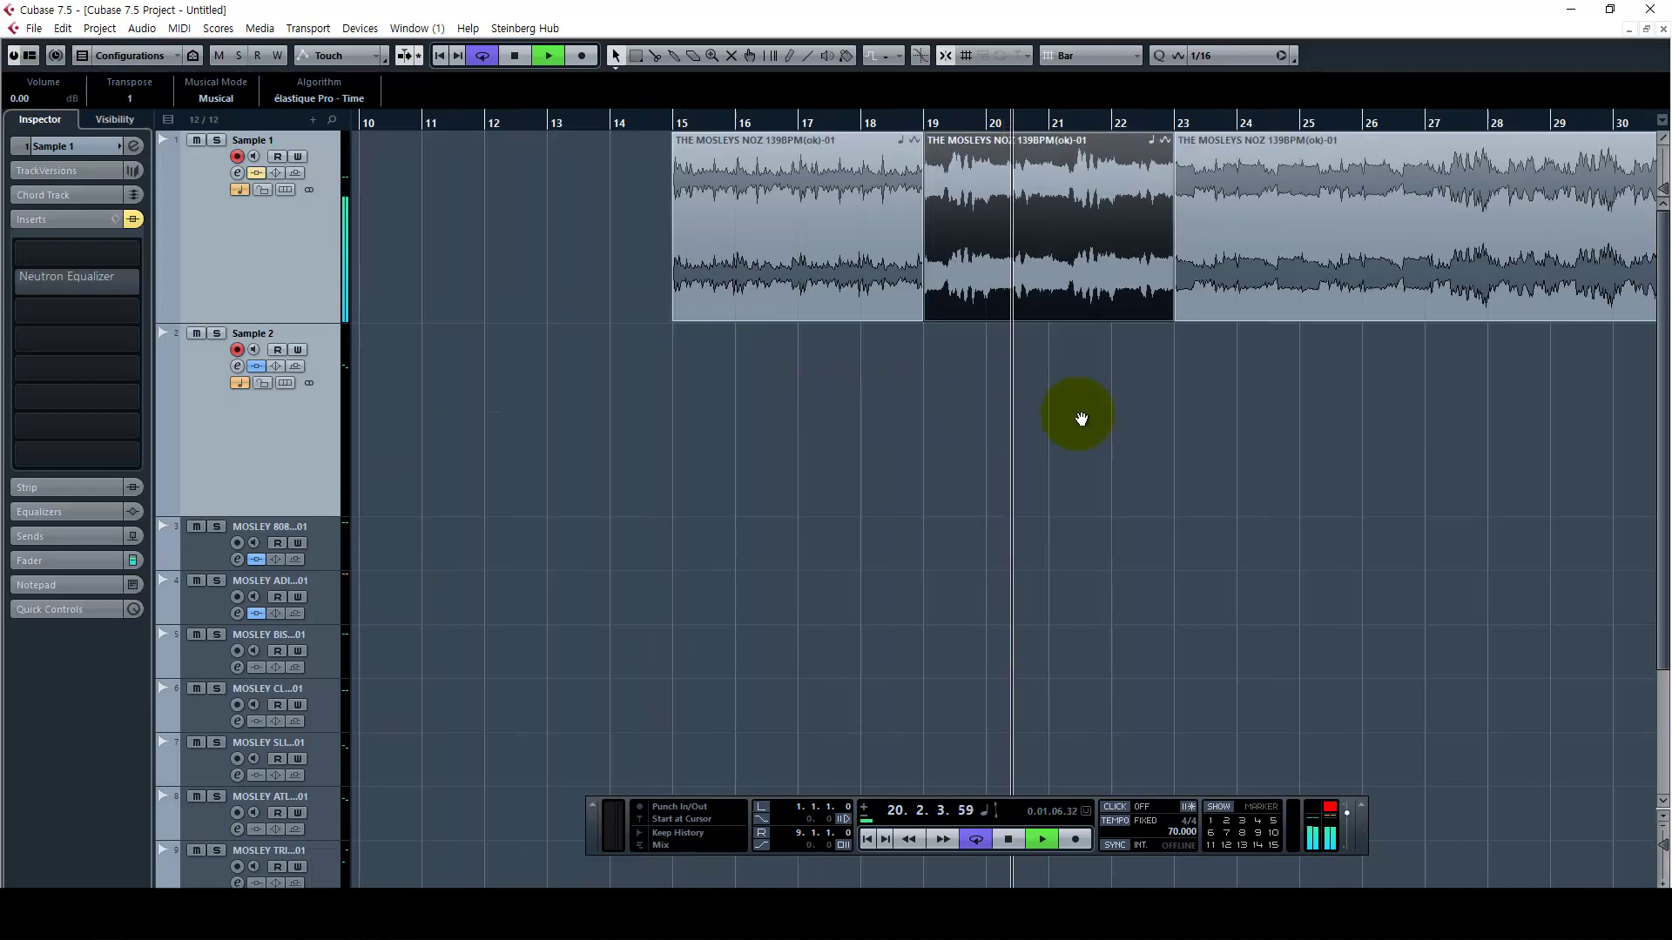
pyautogui.moveTo(1078, 414); pyautogui.dragTo(823, 418)
pyautogui.press('g')
pyautogui.moveTo(1193, 448); pyautogui.dragTo(897, 447)
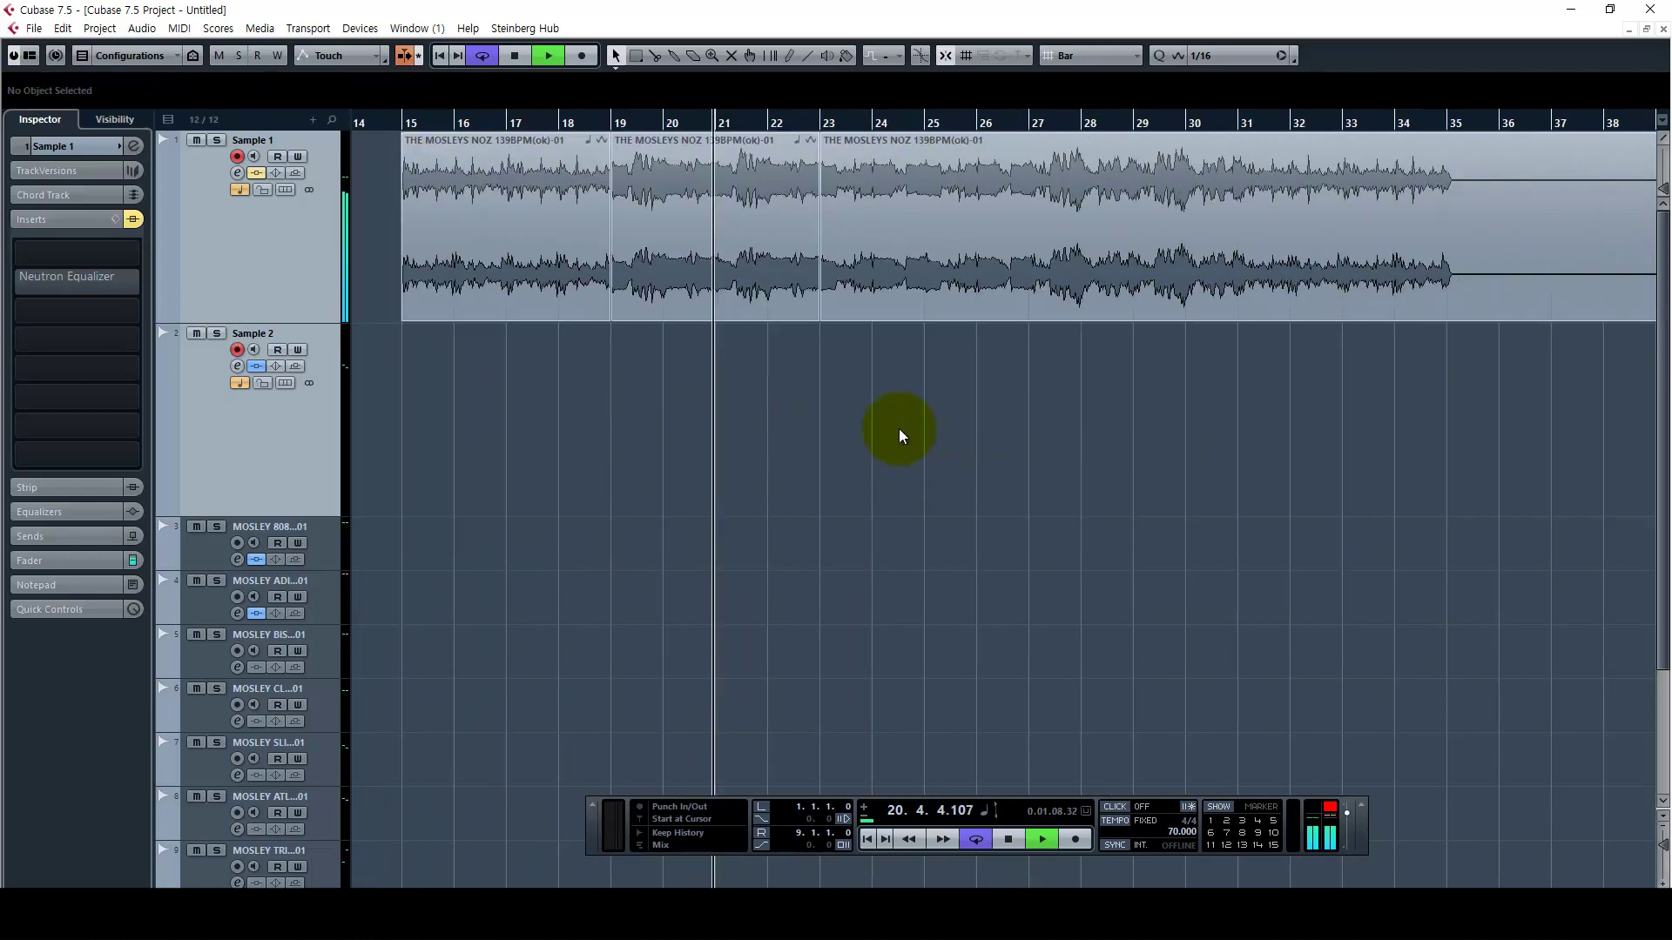
pyautogui.press('space')
pyautogui.click(513, 309)
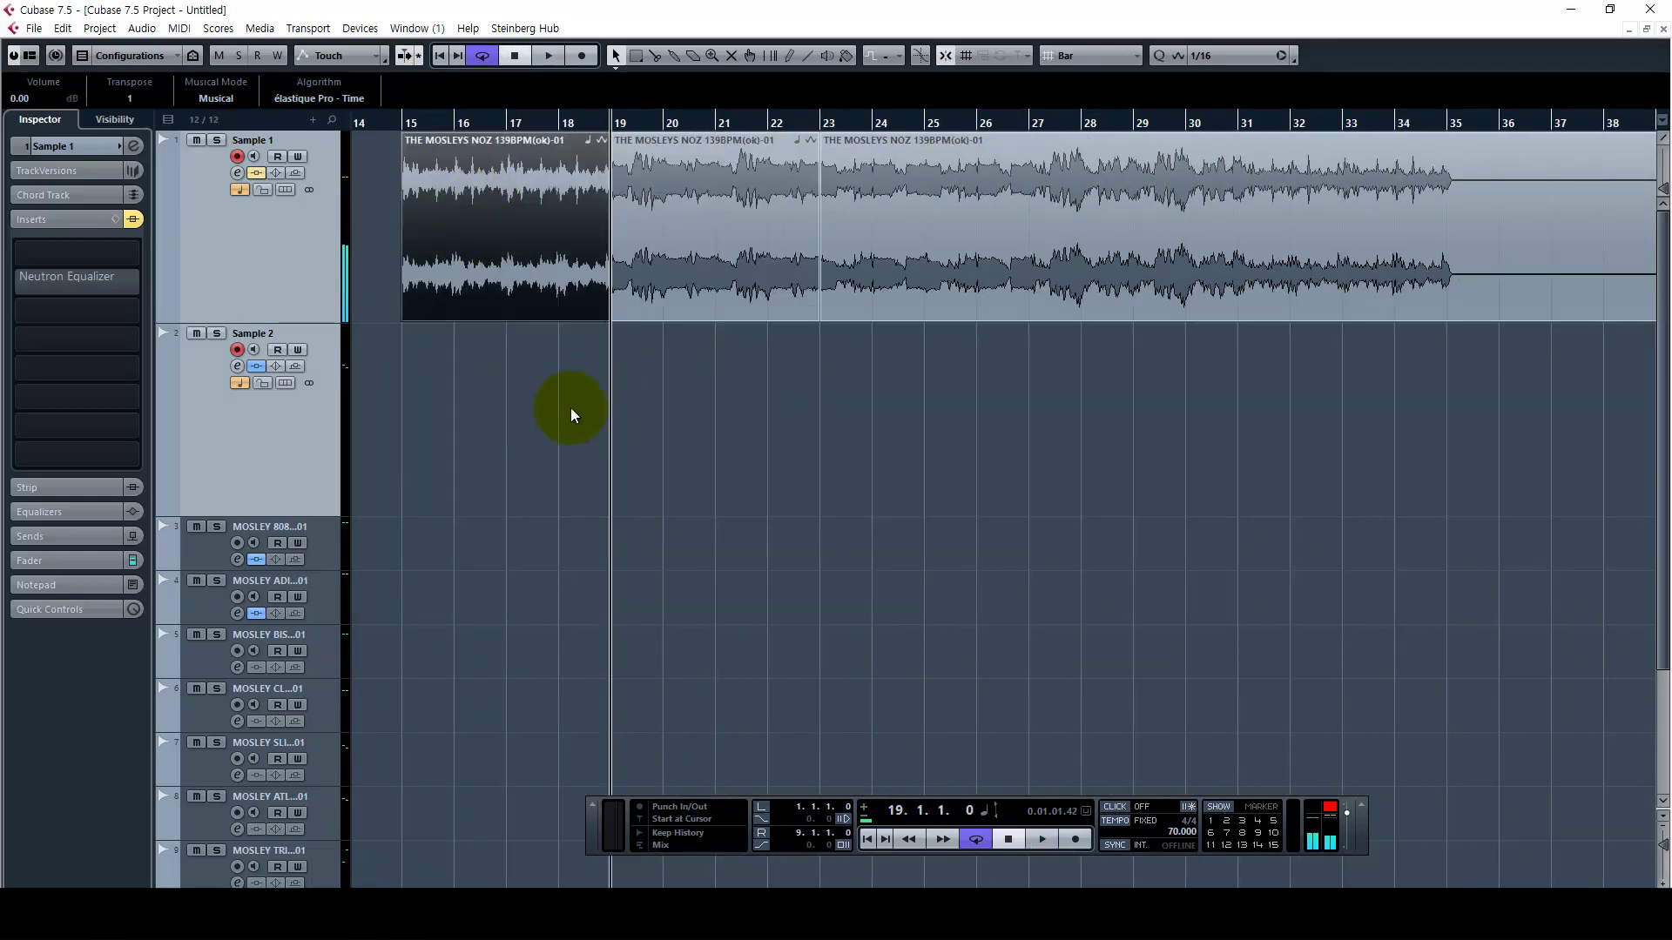
# Place the cursor at bar 23 and split the remaining sample clip at bar 27
pyautogui.click(820, 124)
pyautogui.press('3')
pyautogui.click(1028, 199)
pyautogui.press('1')
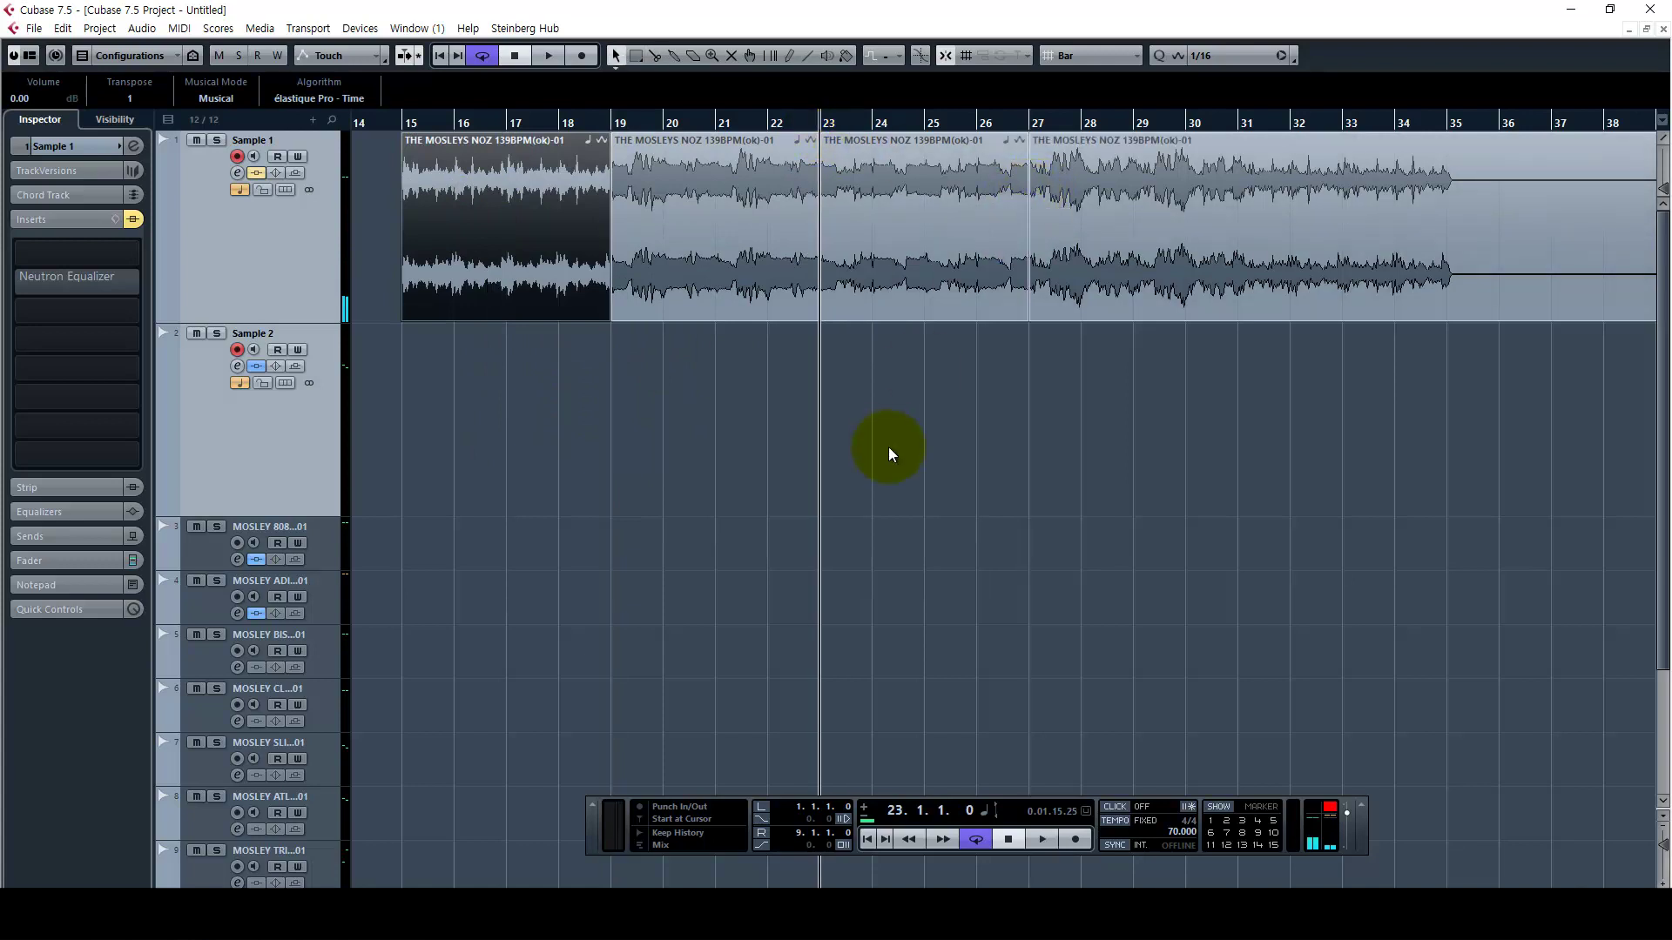
# Play the third split section of the sample from bar 23, stop playback and keep that section selected
pyautogui.click(923, 301)
pyautogui.press('space')
pyautogui.press('h')
pyautogui.moveTo(1233, 452); pyautogui.dragTo(885, 214)
pyautogui.press('g')
pyautogui.press('space')
pyautogui.click(876, 202)
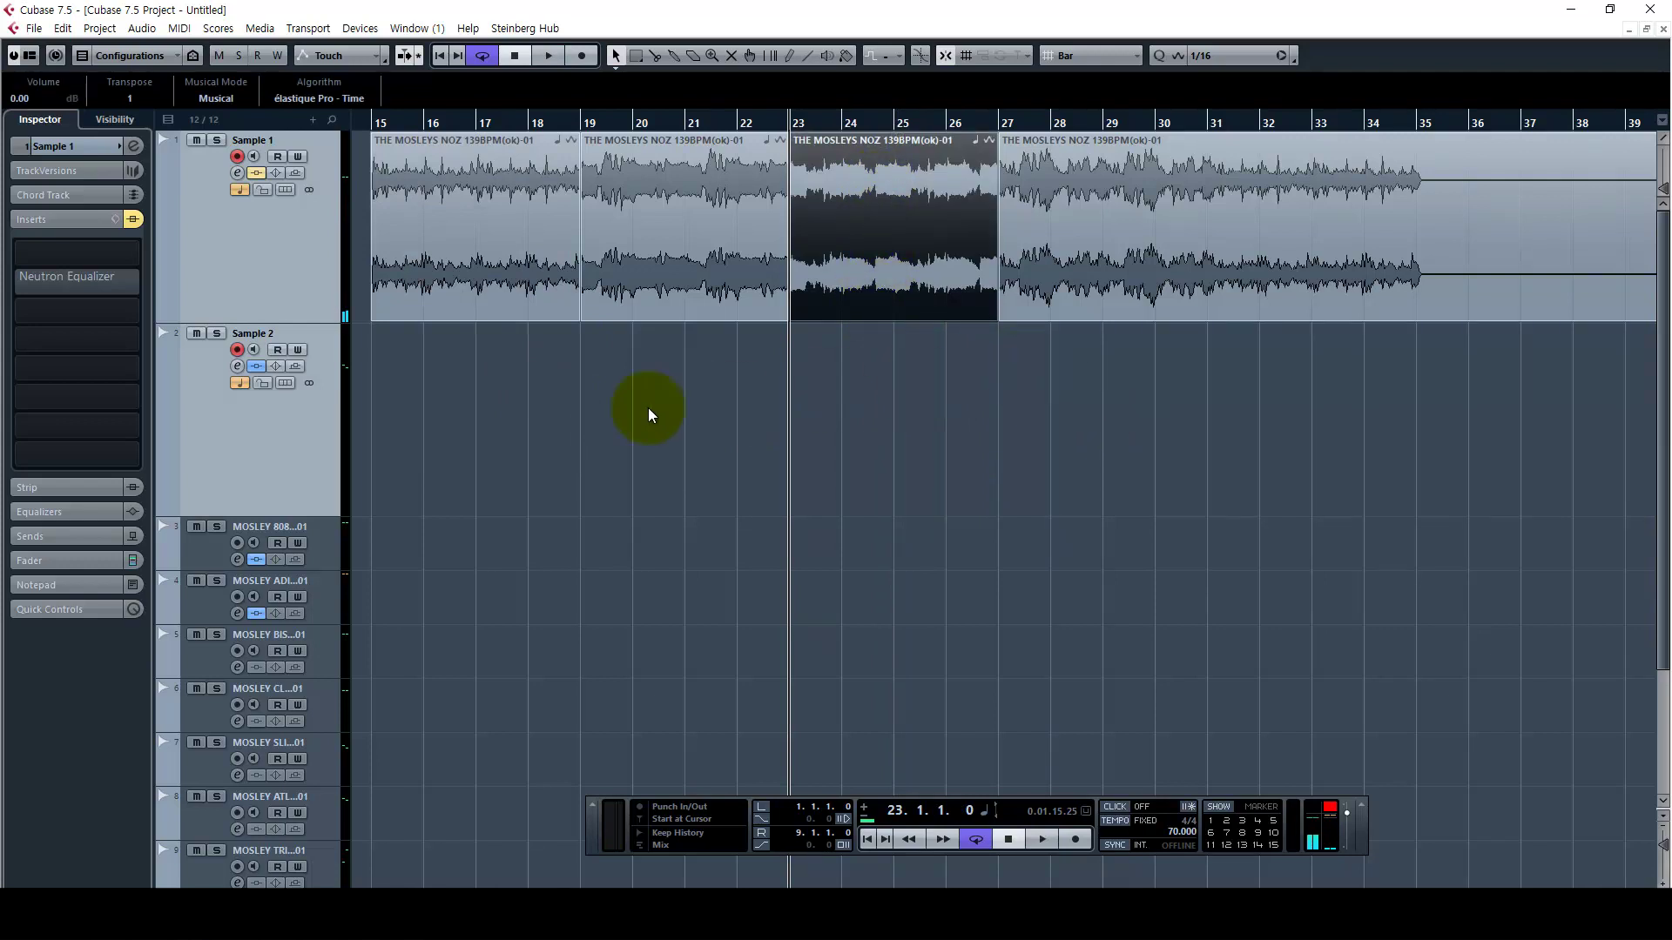
# Select all the split sections on the Sample 1 track together, and clear the selection
pyautogui.click(462, 284)
pyautogui.keyDown('shift'); pyautogui.click(670, 284); pyautogui.keyUp('shift')
pyautogui.keyDown('shift'); pyautogui.click(905, 283); pyautogui.keyUp('shift')
pyautogui.hotkey('shift', 'Right')
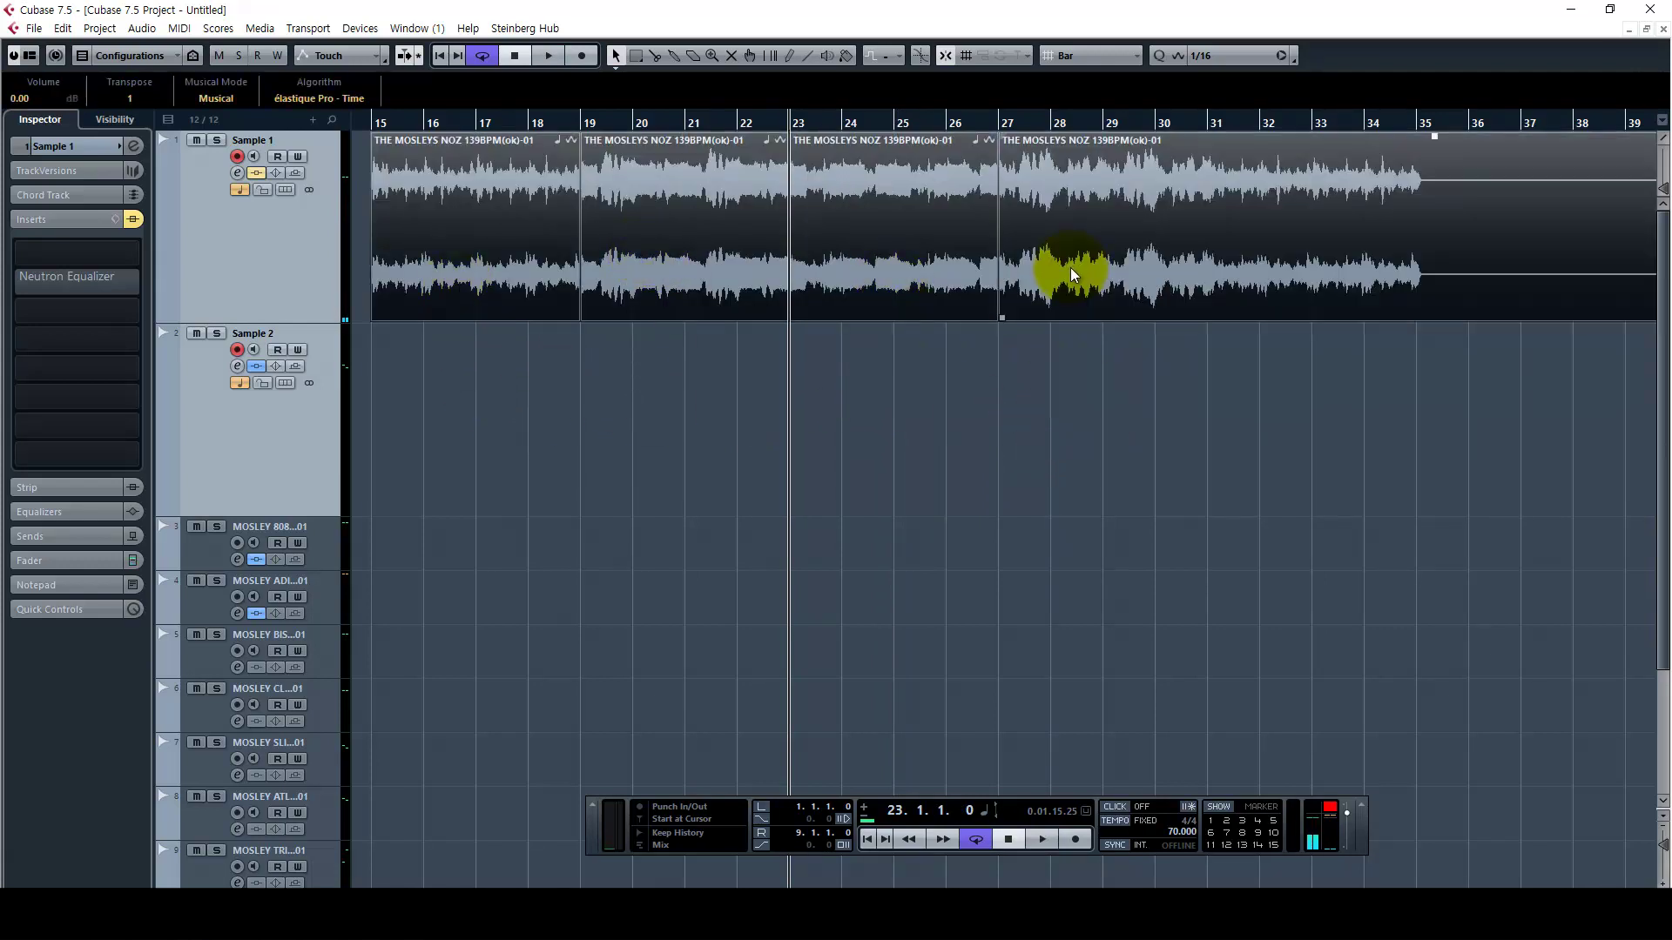
pyautogui.click(974, 410)
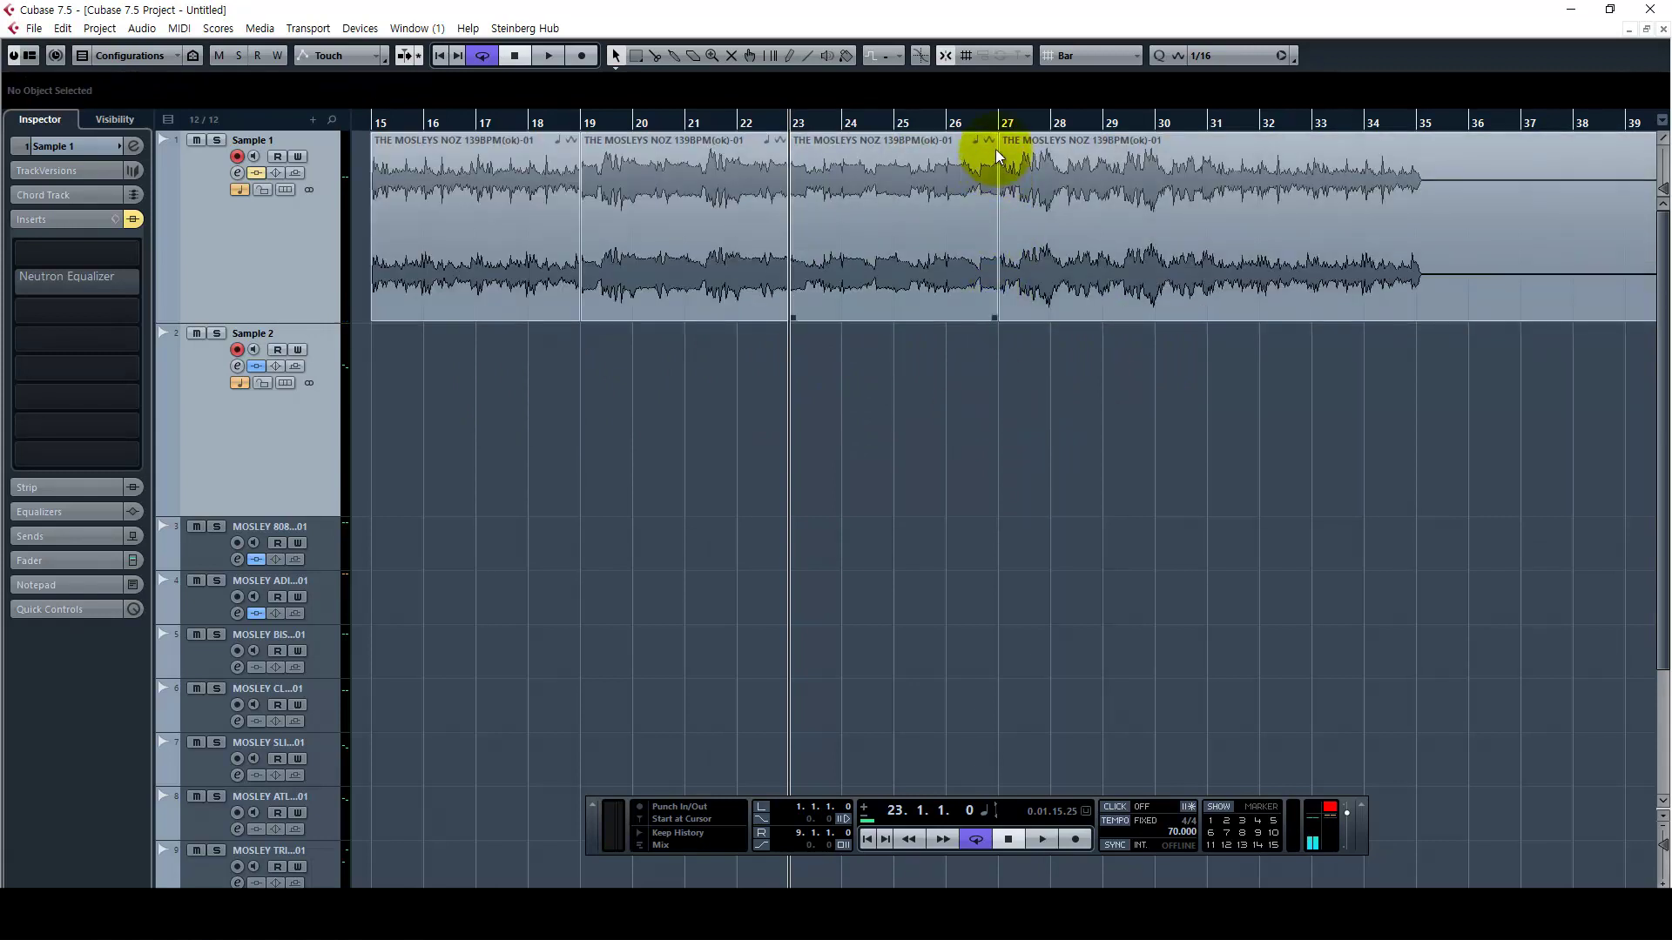
# Play the sample from bar 27 while splitting it at bar 31, and select the sections at bars 19 and 27
pyautogui.click(996, 122)
pyautogui.press('space')
pyautogui.moveTo(1132, 483); pyautogui.dragTo(999, 505)
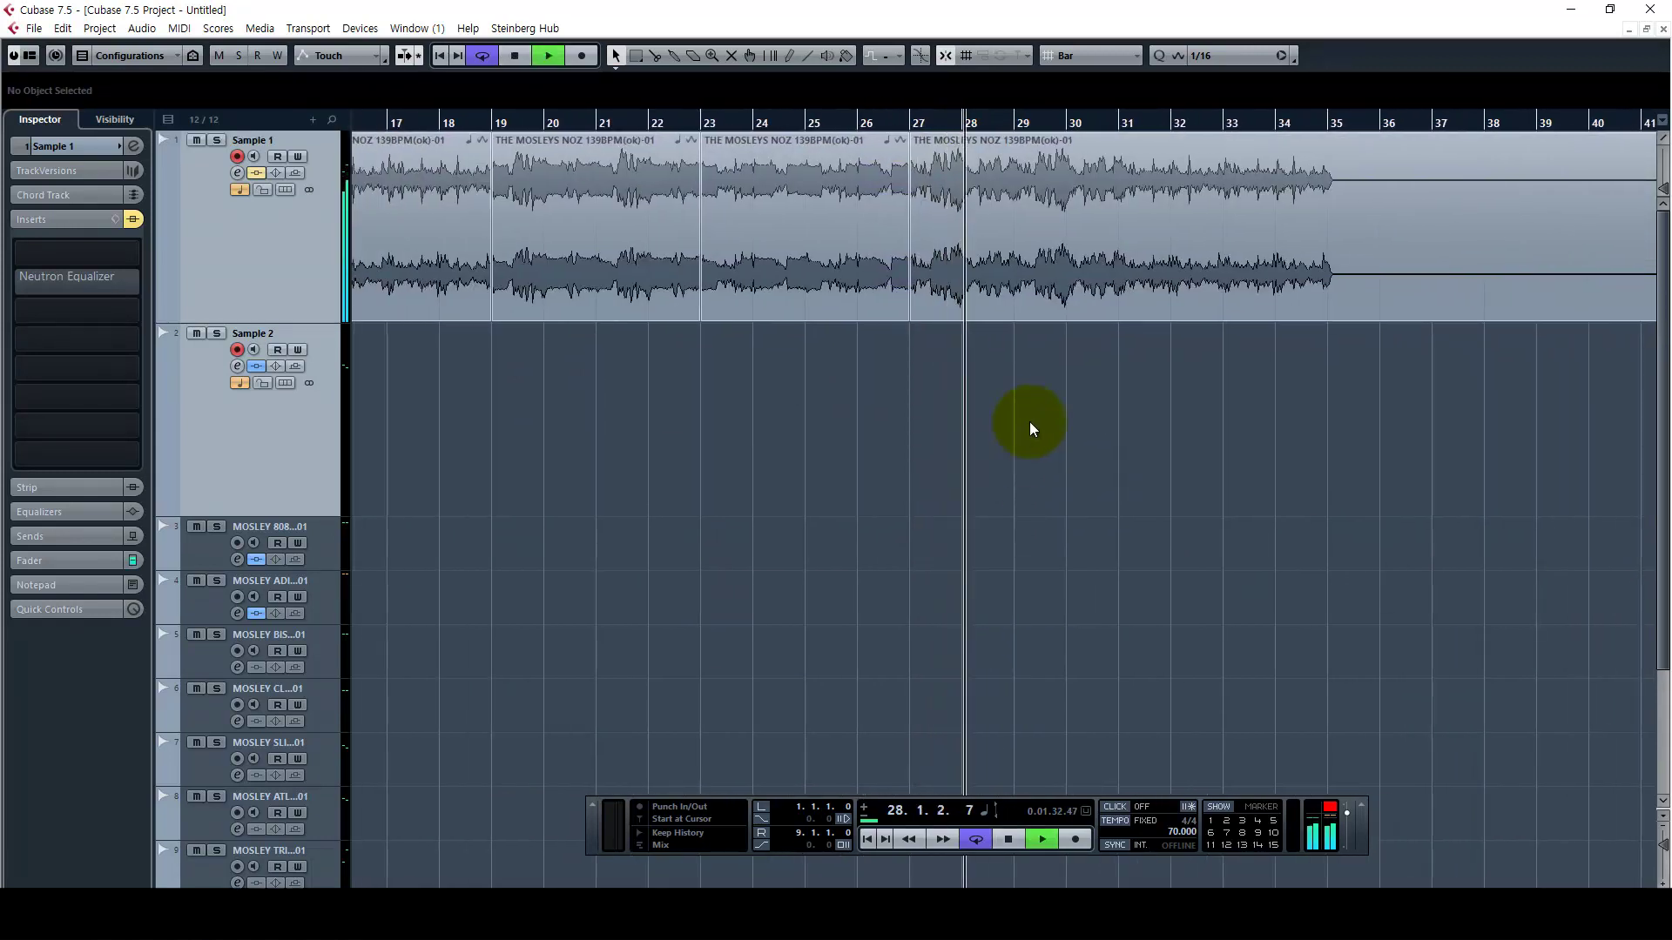
pyautogui.keyDown('alt'); pyautogui.click(1118, 228); pyautogui.keyUp('alt')
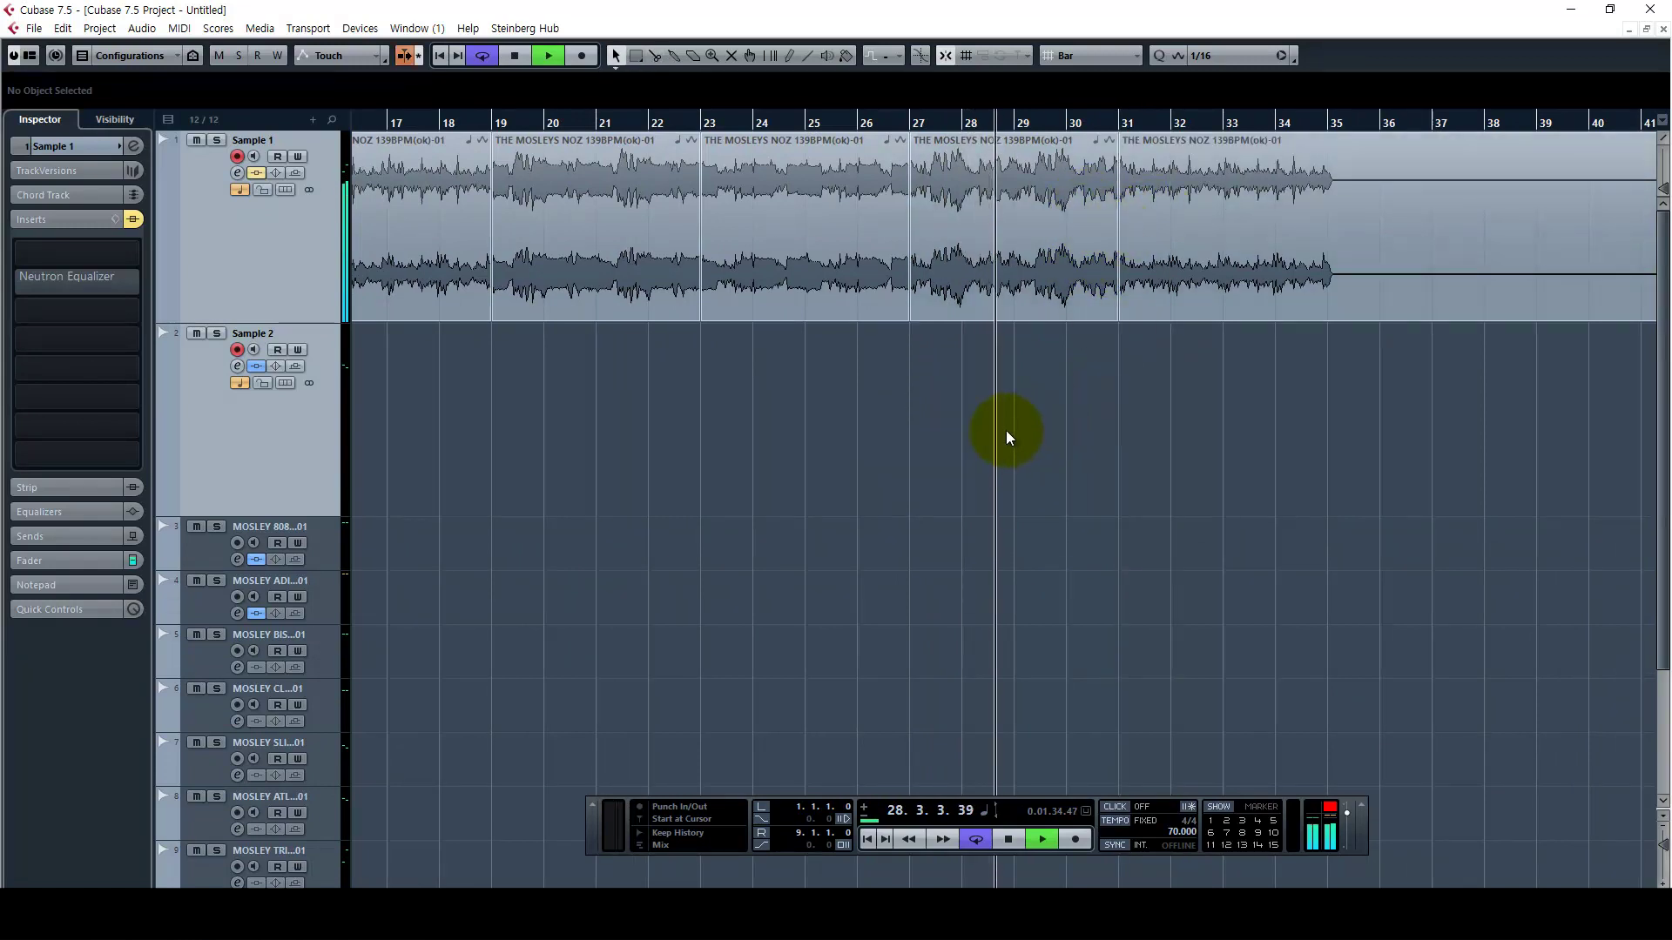
pyautogui.press('space')
pyautogui.click(1008, 209)
pyautogui.keyDown('shift'); pyautogui.click(573, 176); pyautogui.keyUp('shift')
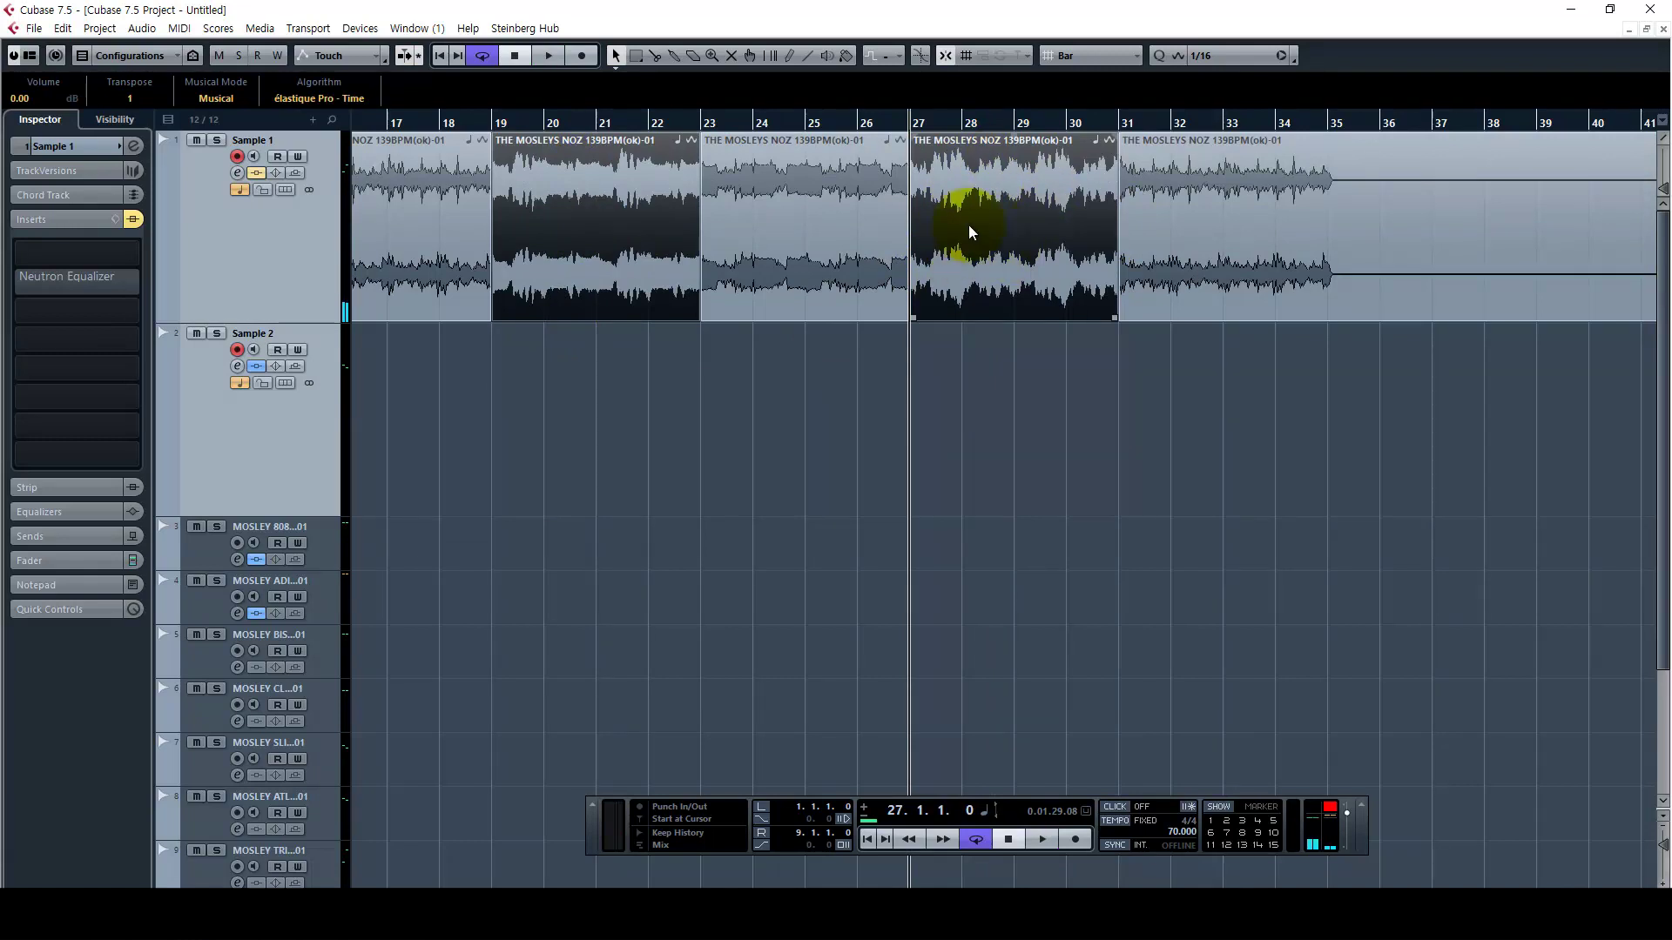
# Play the sample from bar 31, split it at bar 35 and delete the remaining tail
pyautogui.click(1122, 122)
pyautogui.press('space')
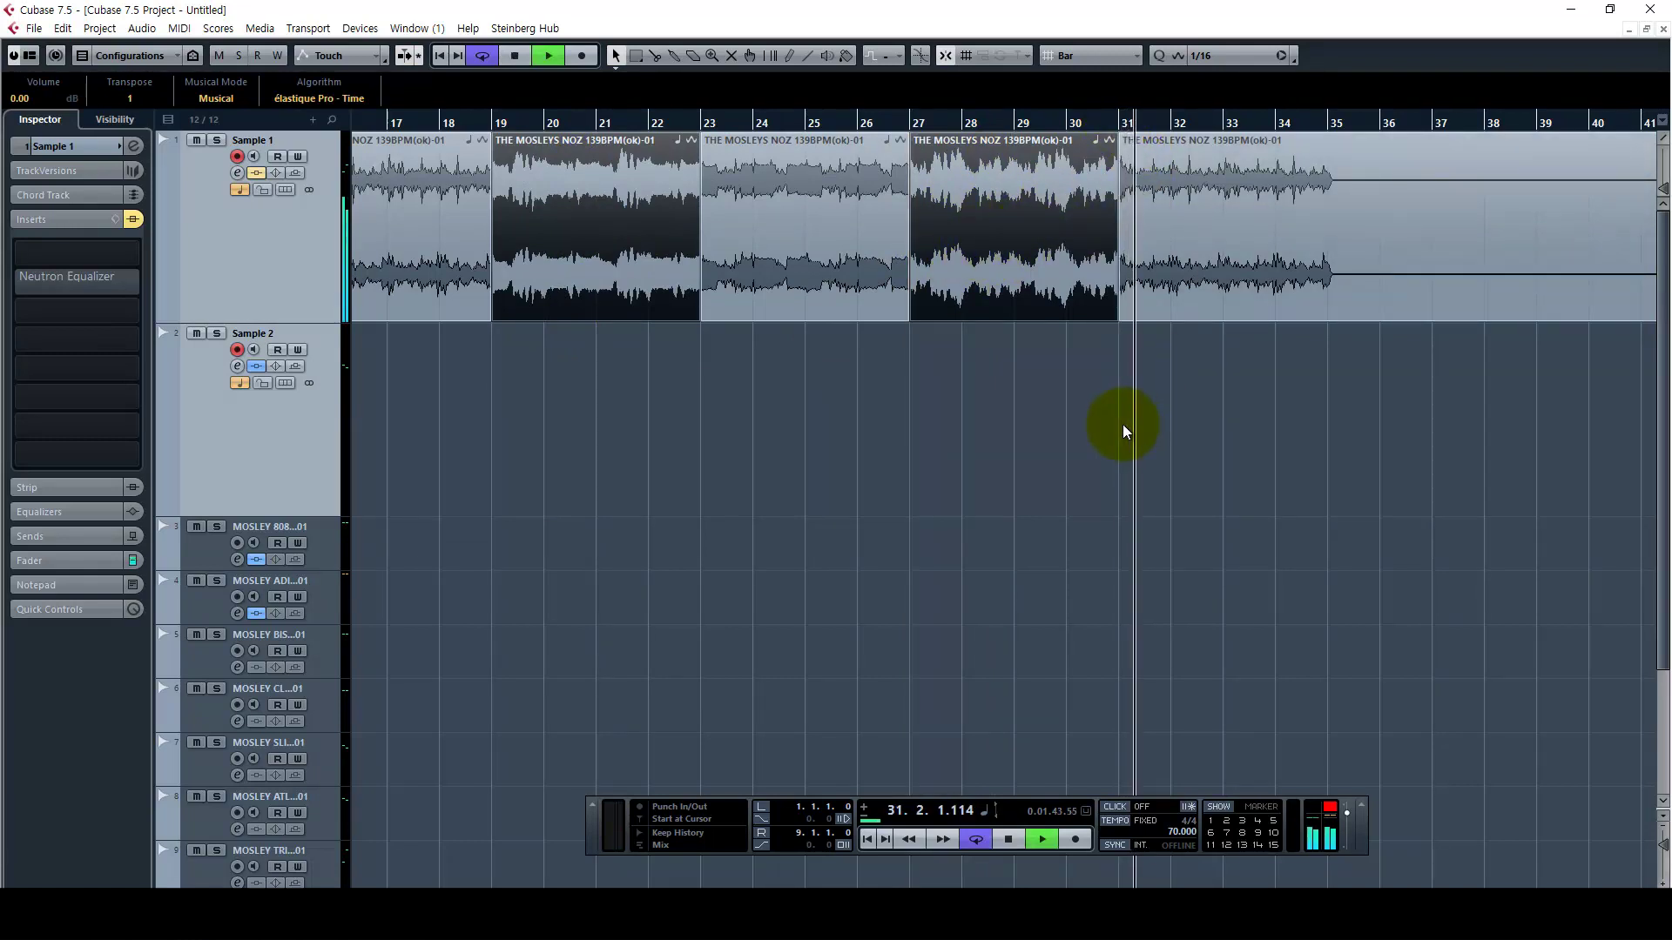
pyautogui.keyDown('alt'); pyautogui.click(1322, 247); pyautogui.keyUp('alt')
pyautogui.click(1353, 240)
pyautogui.press('Delete')
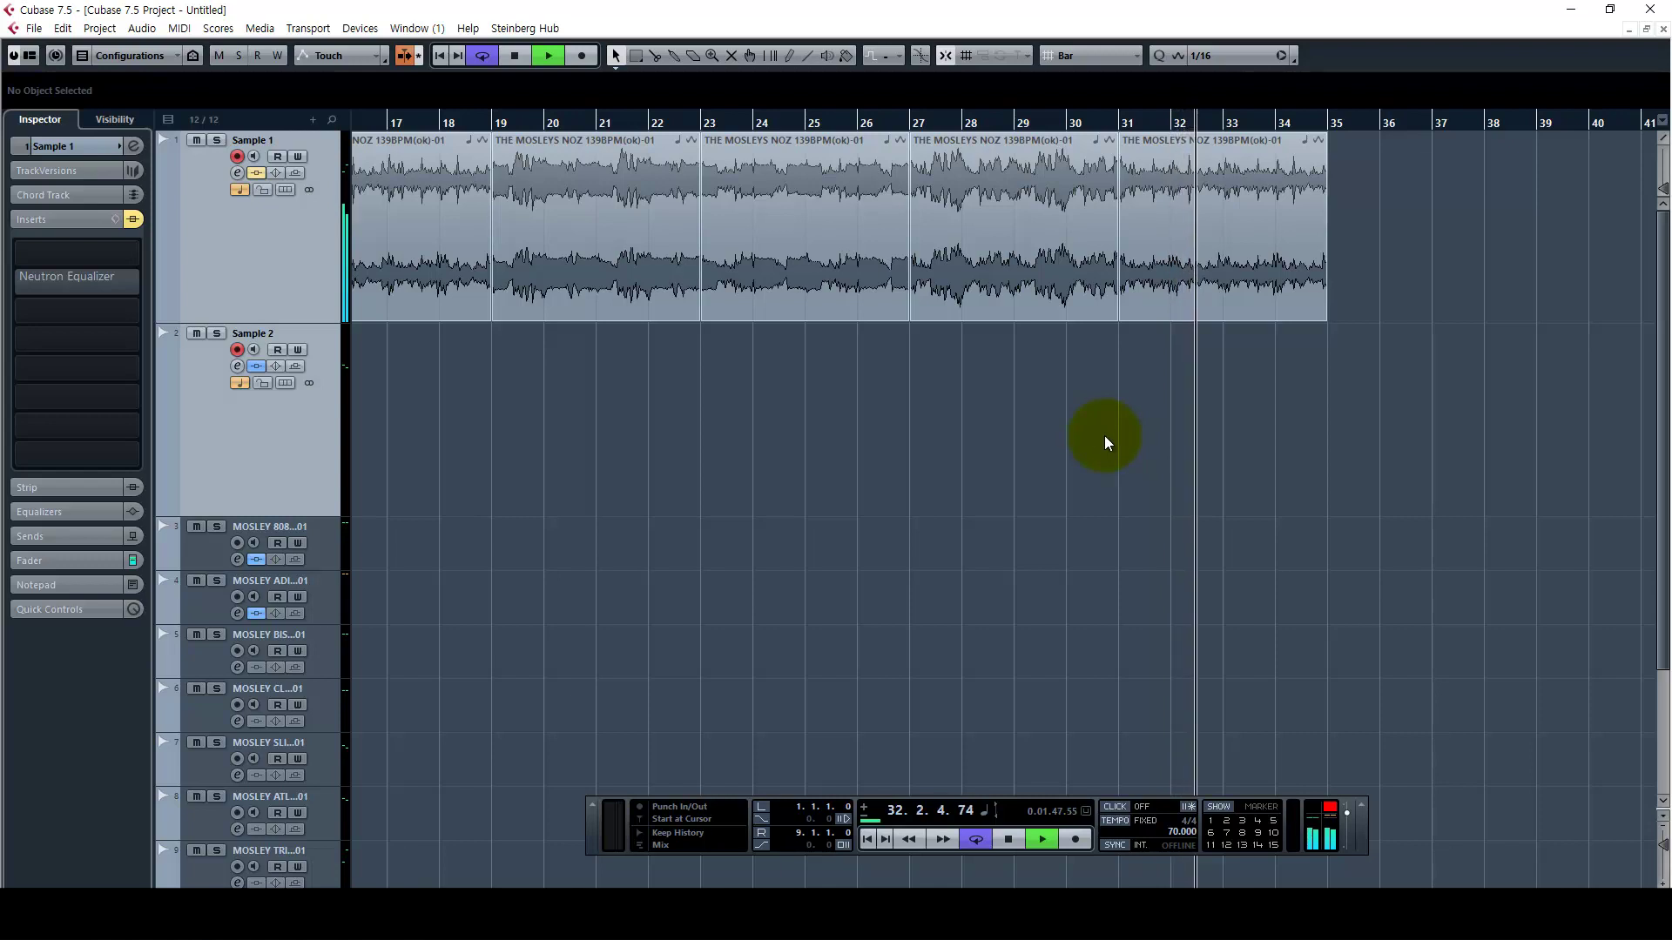
pyautogui.press('g')
pyautogui.press('g')
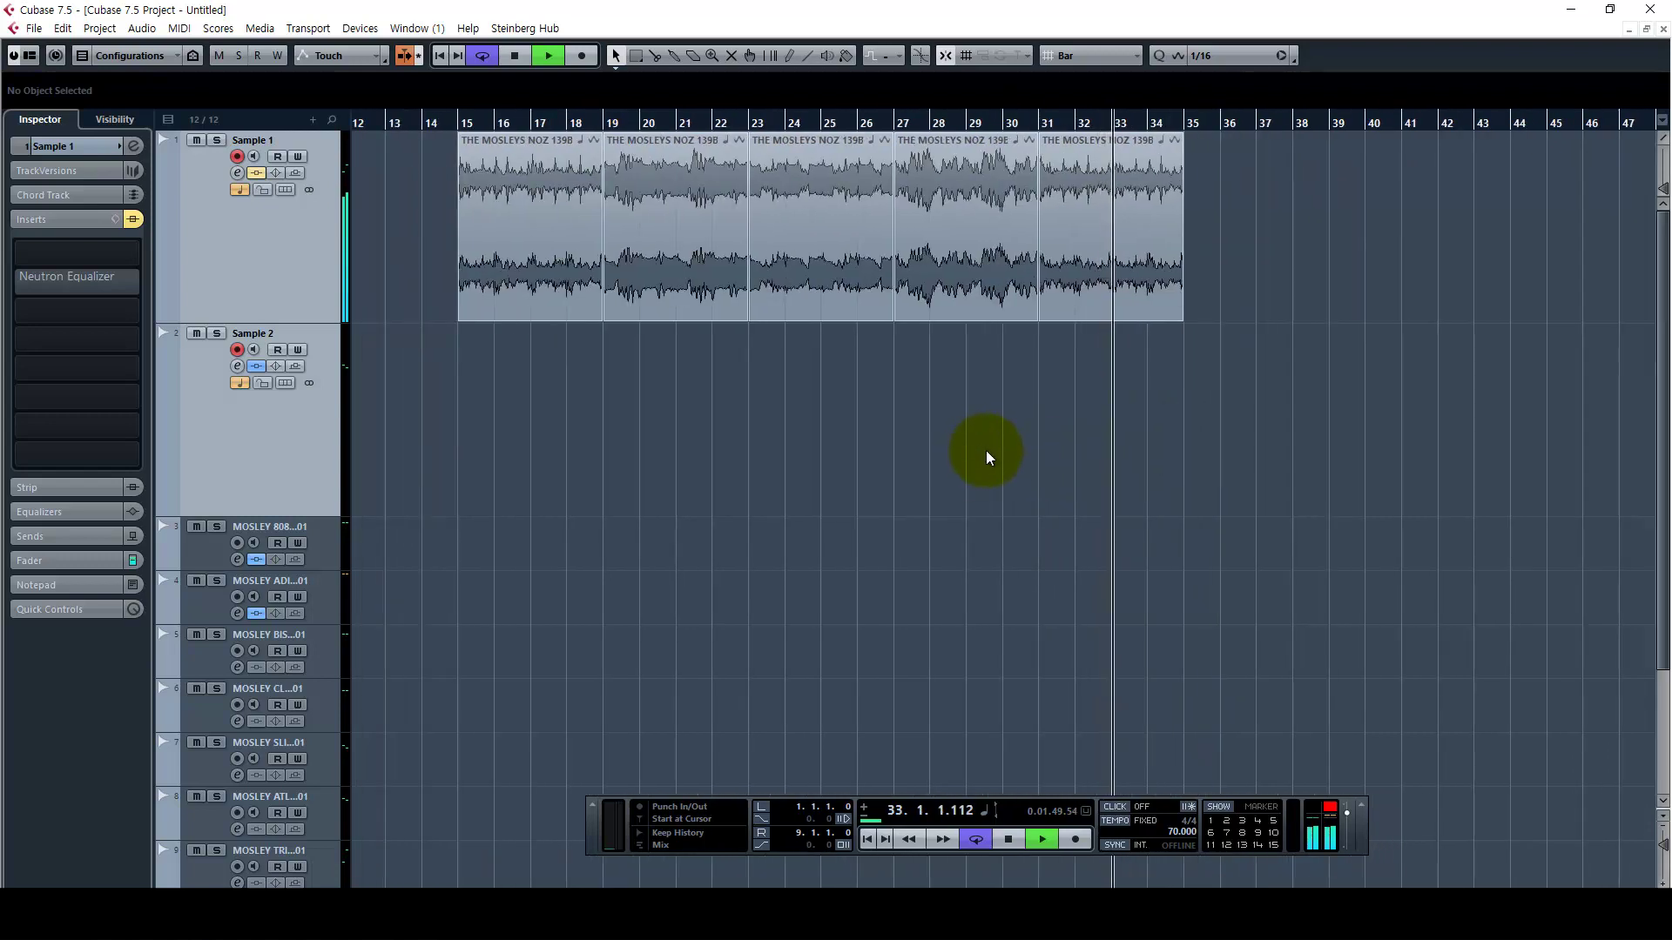
pyautogui.press('space')
# Step through the split sample sections, ending on the one that starts at bar 31
pyautogui.click(1064, 280)
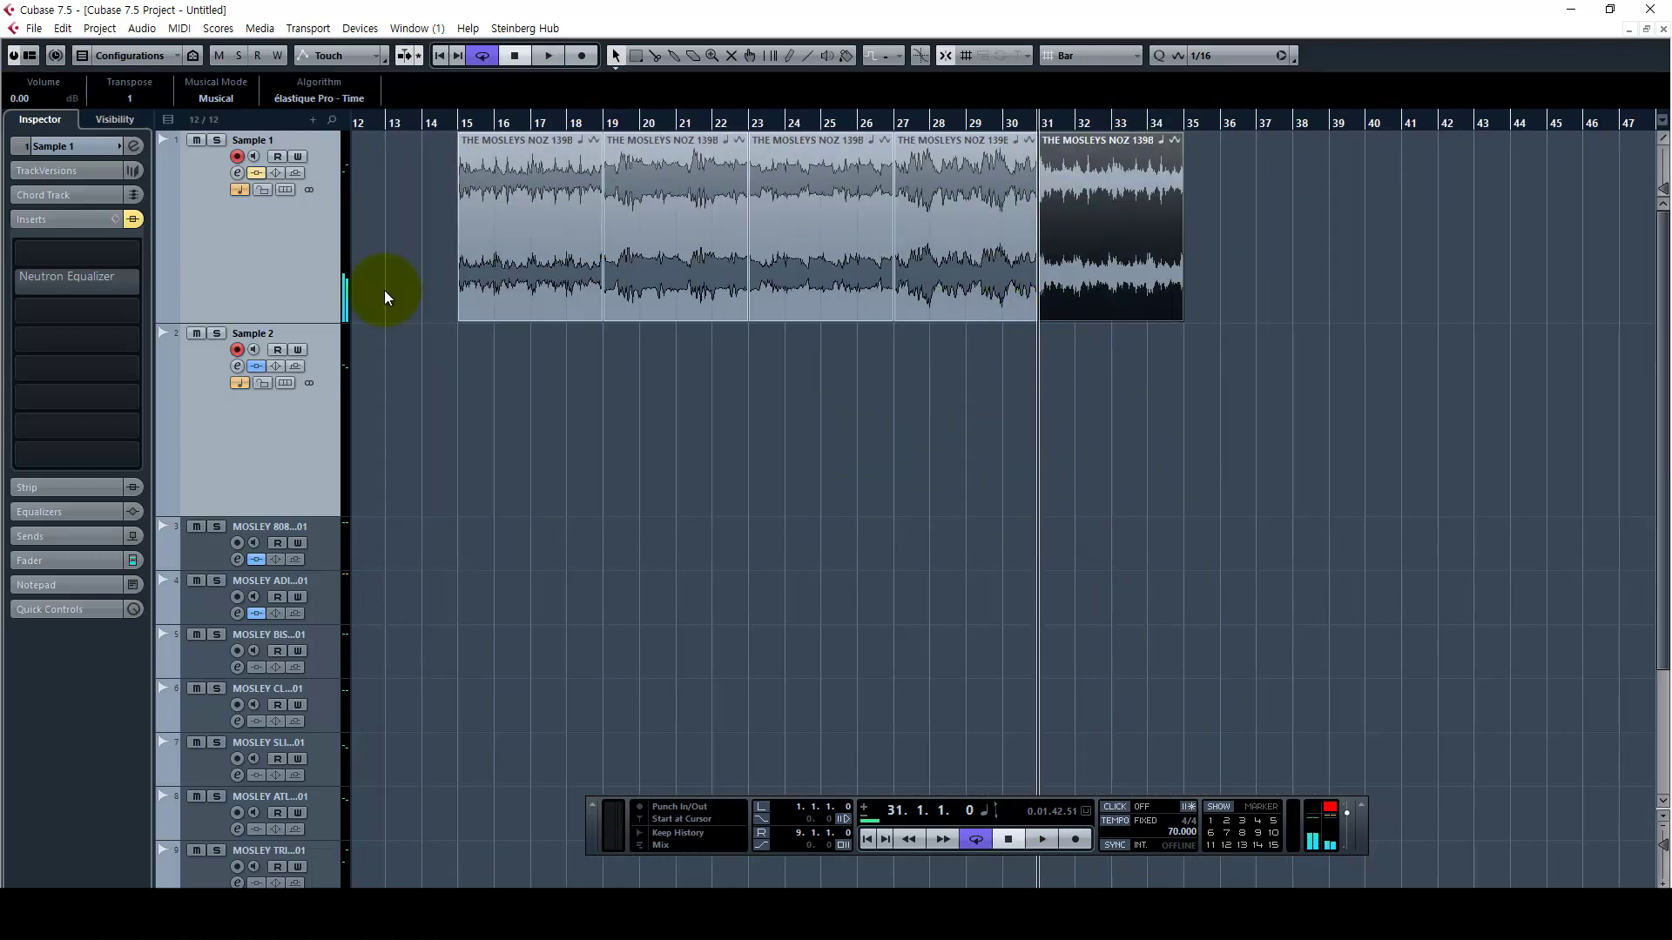
pyautogui.click(434, 254)
pyautogui.click(675, 248)
pyautogui.press('Right')
pyautogui.press('Right')
pyautogui.press('Right')
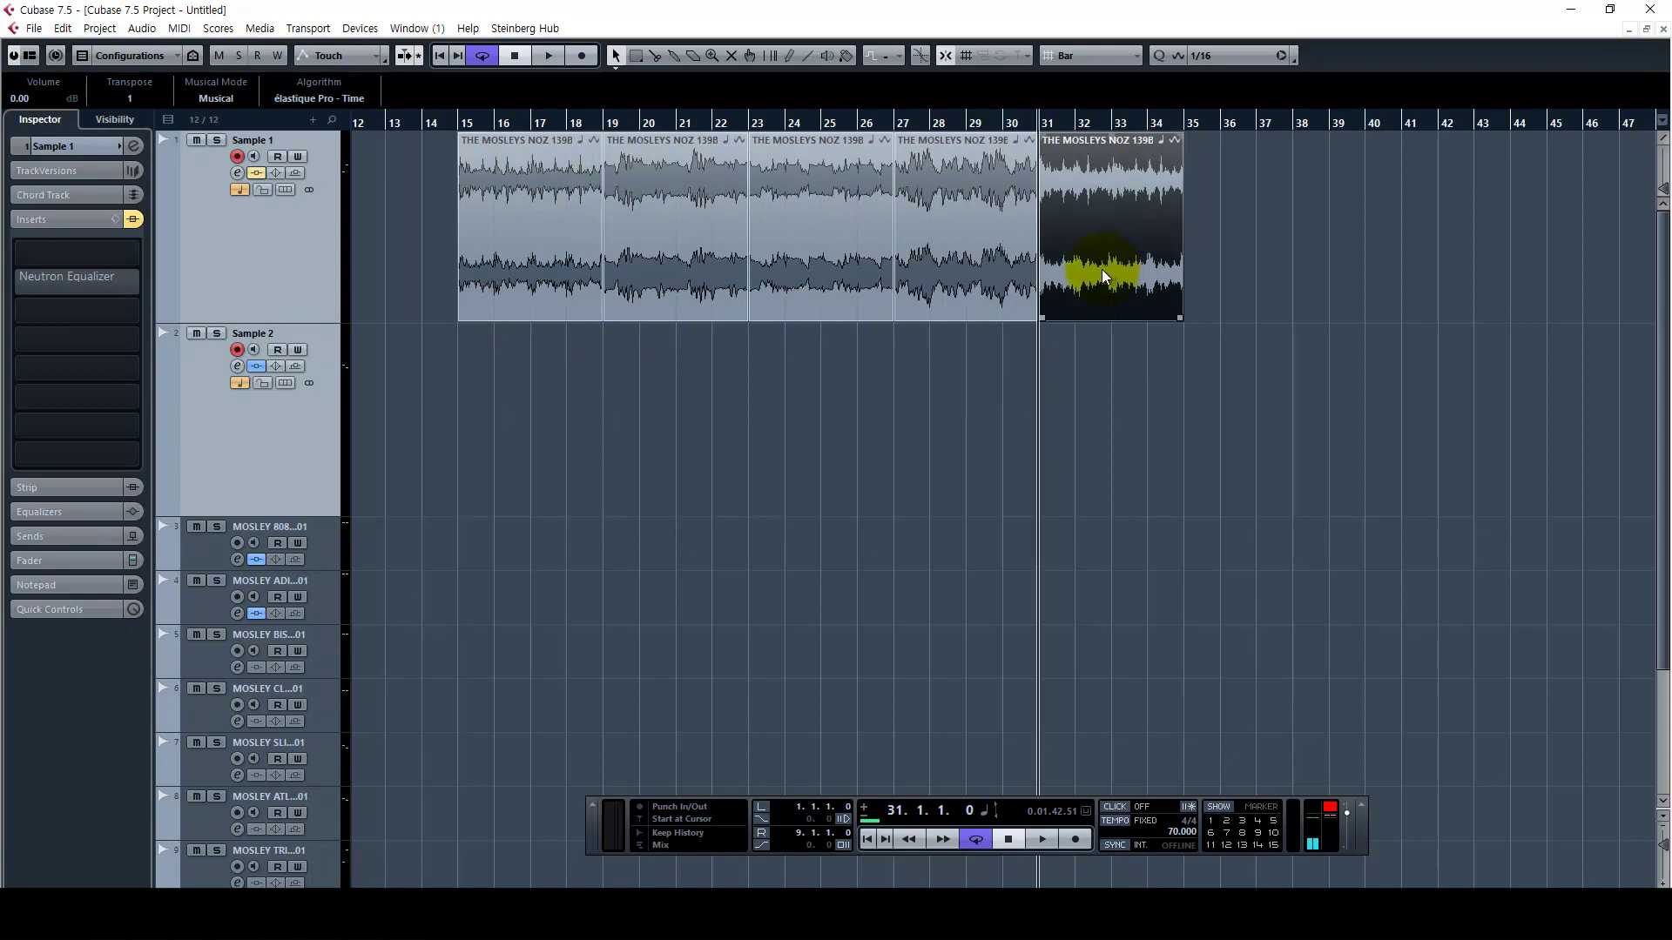
# Show the whole arrangement and select the sample clips used at bar 1 on Sample 1 and bar 5 on Sample 2
pyautogui.press('g')
pyautogui.press('g')
pyautogui.press('g')
pyautogui.press('g')
pyautogui.click(667, 565)
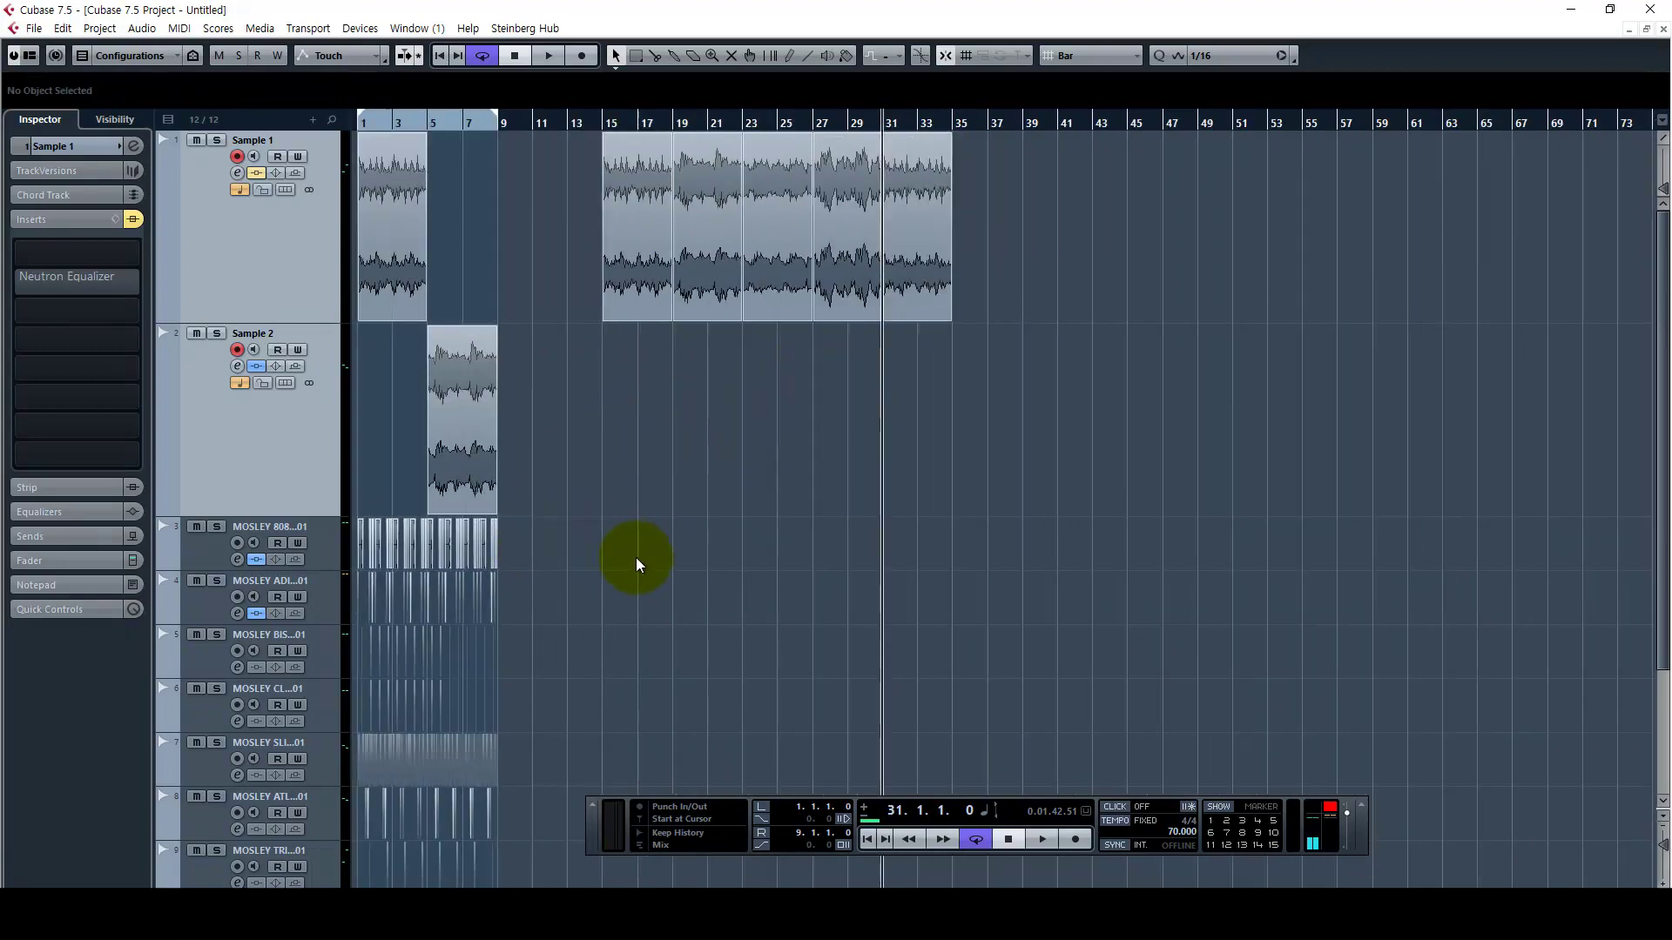
pyautogui.click(306, 279)
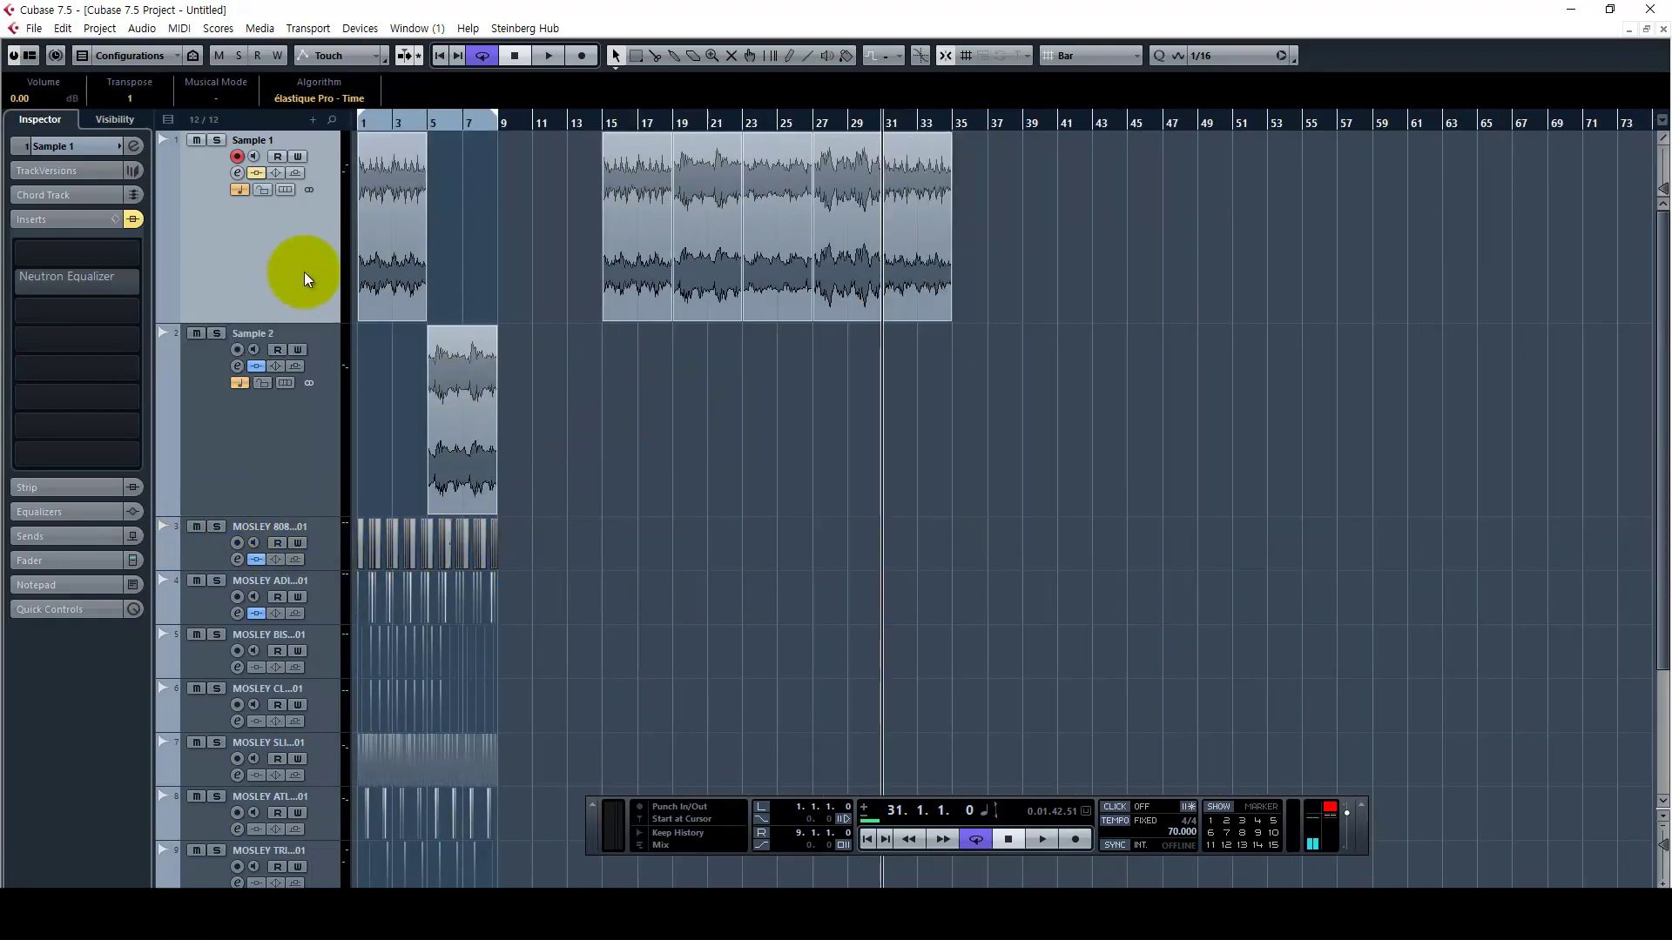
pyautogui.click(470, 409)
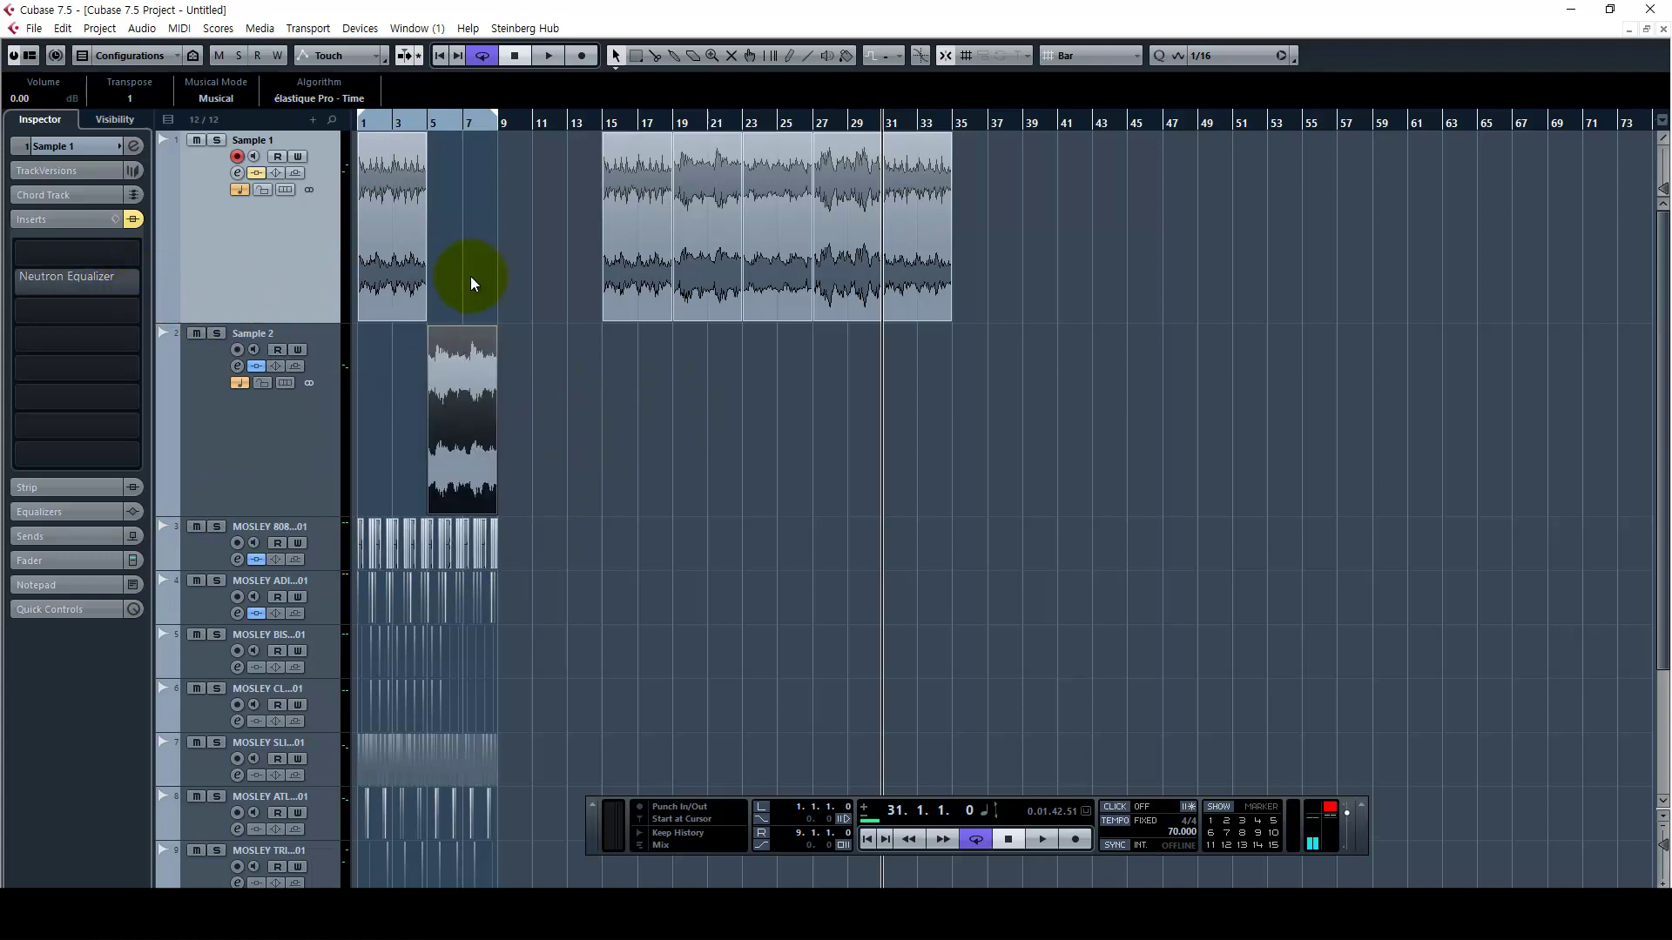
pyautogui.click(401, 272)
pyautogui.moveTo(453, 290); pyautogui.dragTo(412, 380)
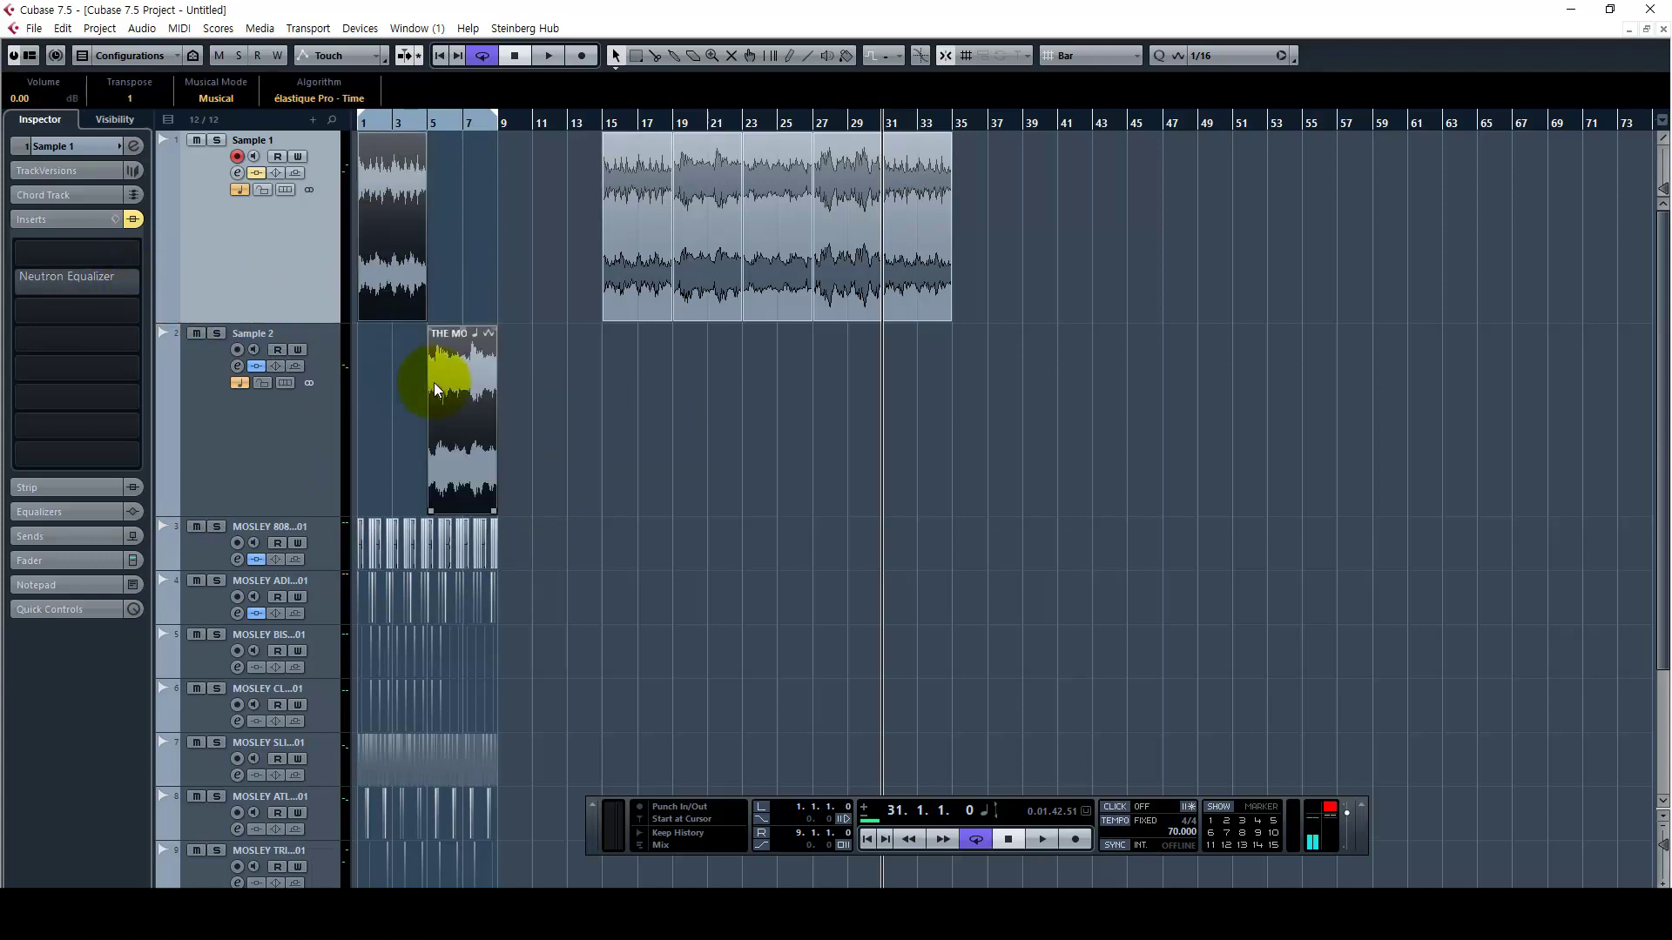
# Delete the four split sample sections from bar 19 to bar 35, keeping only the one at bar 15
pyautogui.click(631, 425)
pyautogui.moveTo(699, 392); pyautogui.dragTo(1084, 243)
pyautogui.press('Delete')
# Expose the silent lead-in before the section at bar 15, and move the clip so the silence starts at bar 15
pyautogui.click(677, 123)
pyautogui.click(609, 124)
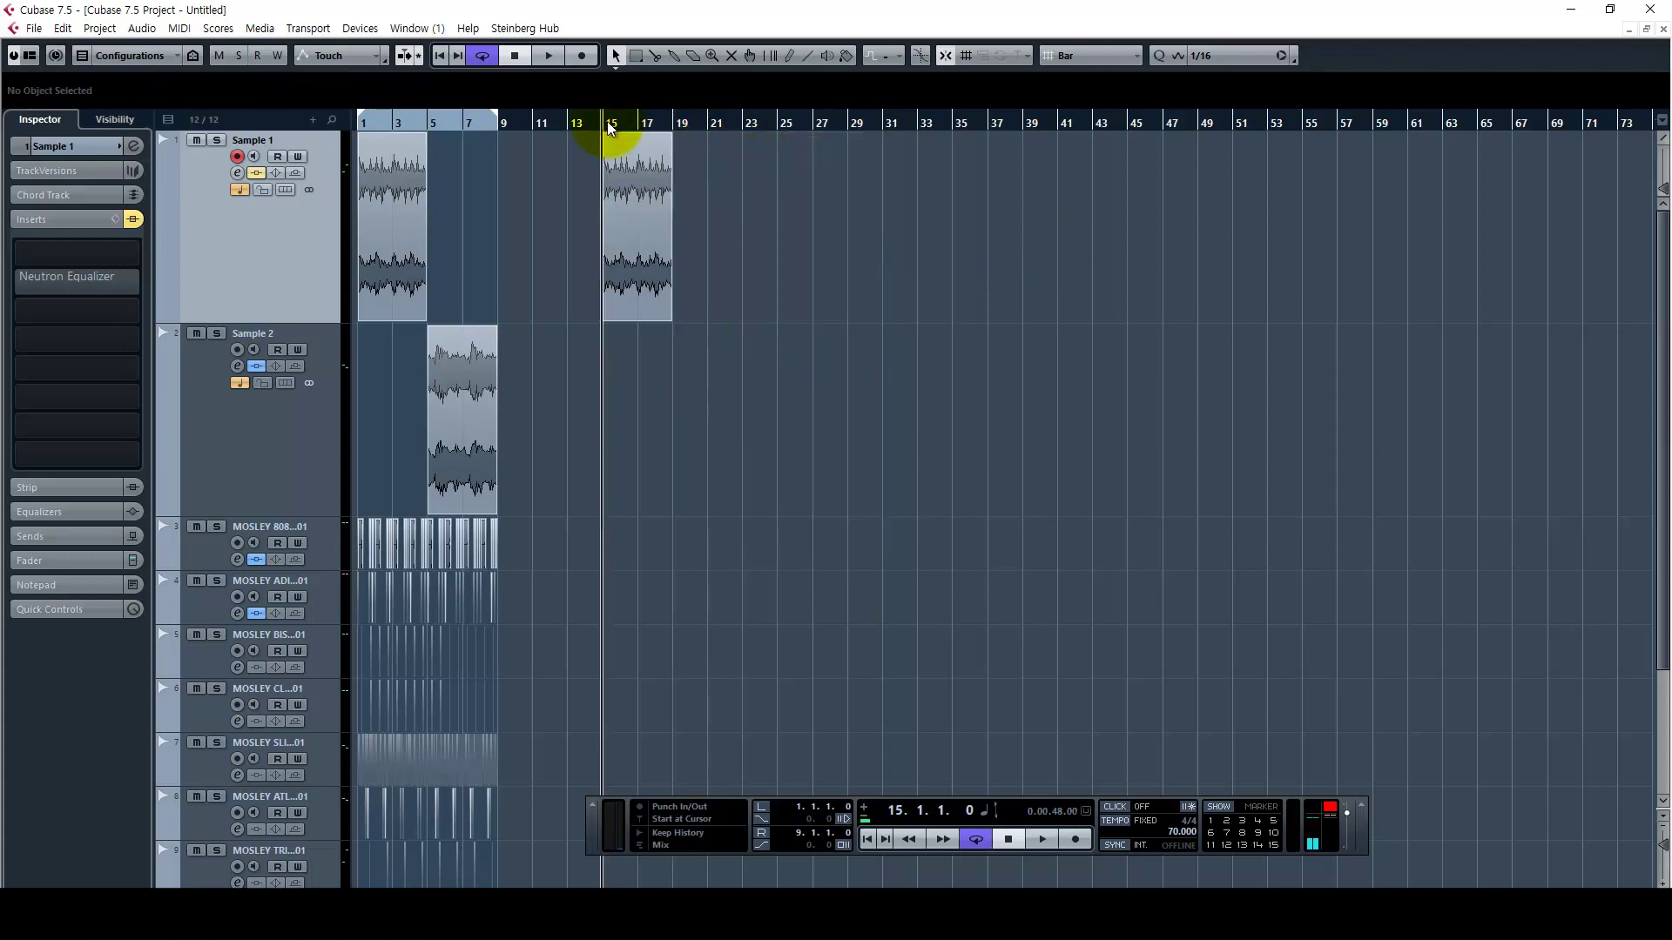
pyautogui.press('h')
pyautogui.moveTo(696, 153); pyautogui.dragTo(929, 325)
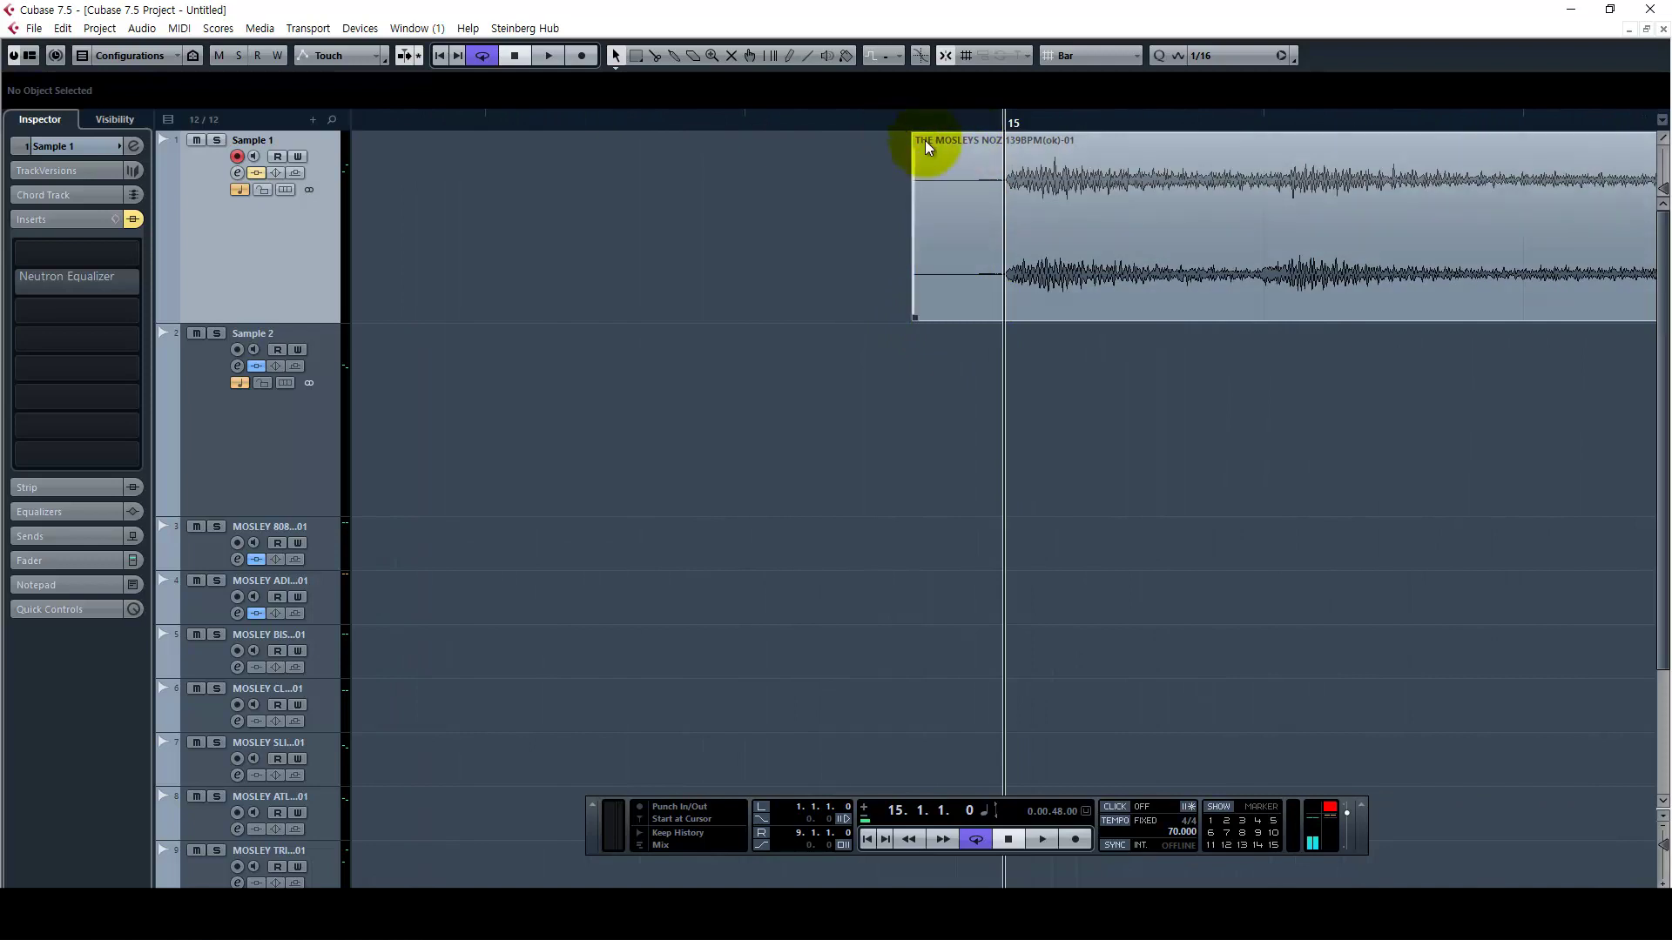
pyautogui.moveTo(915, 174); pyautogui.dragTo(1182, 208)
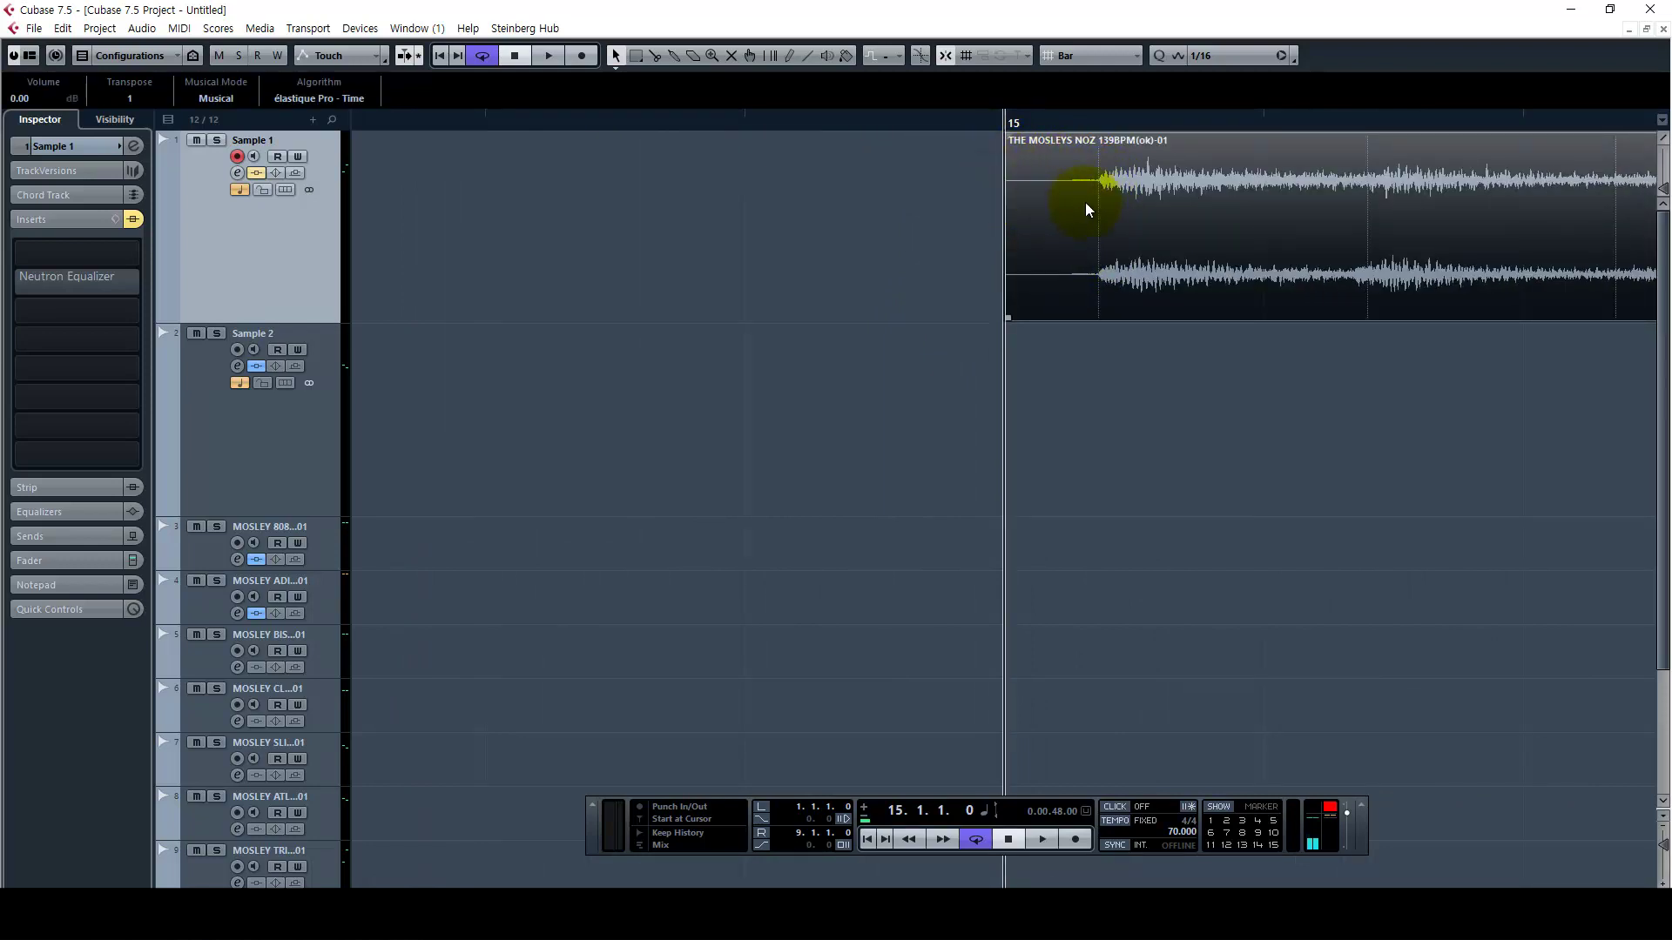
# Split the clip at the first transient after the silent lead-in at bar 15
pyautogui.press('g')
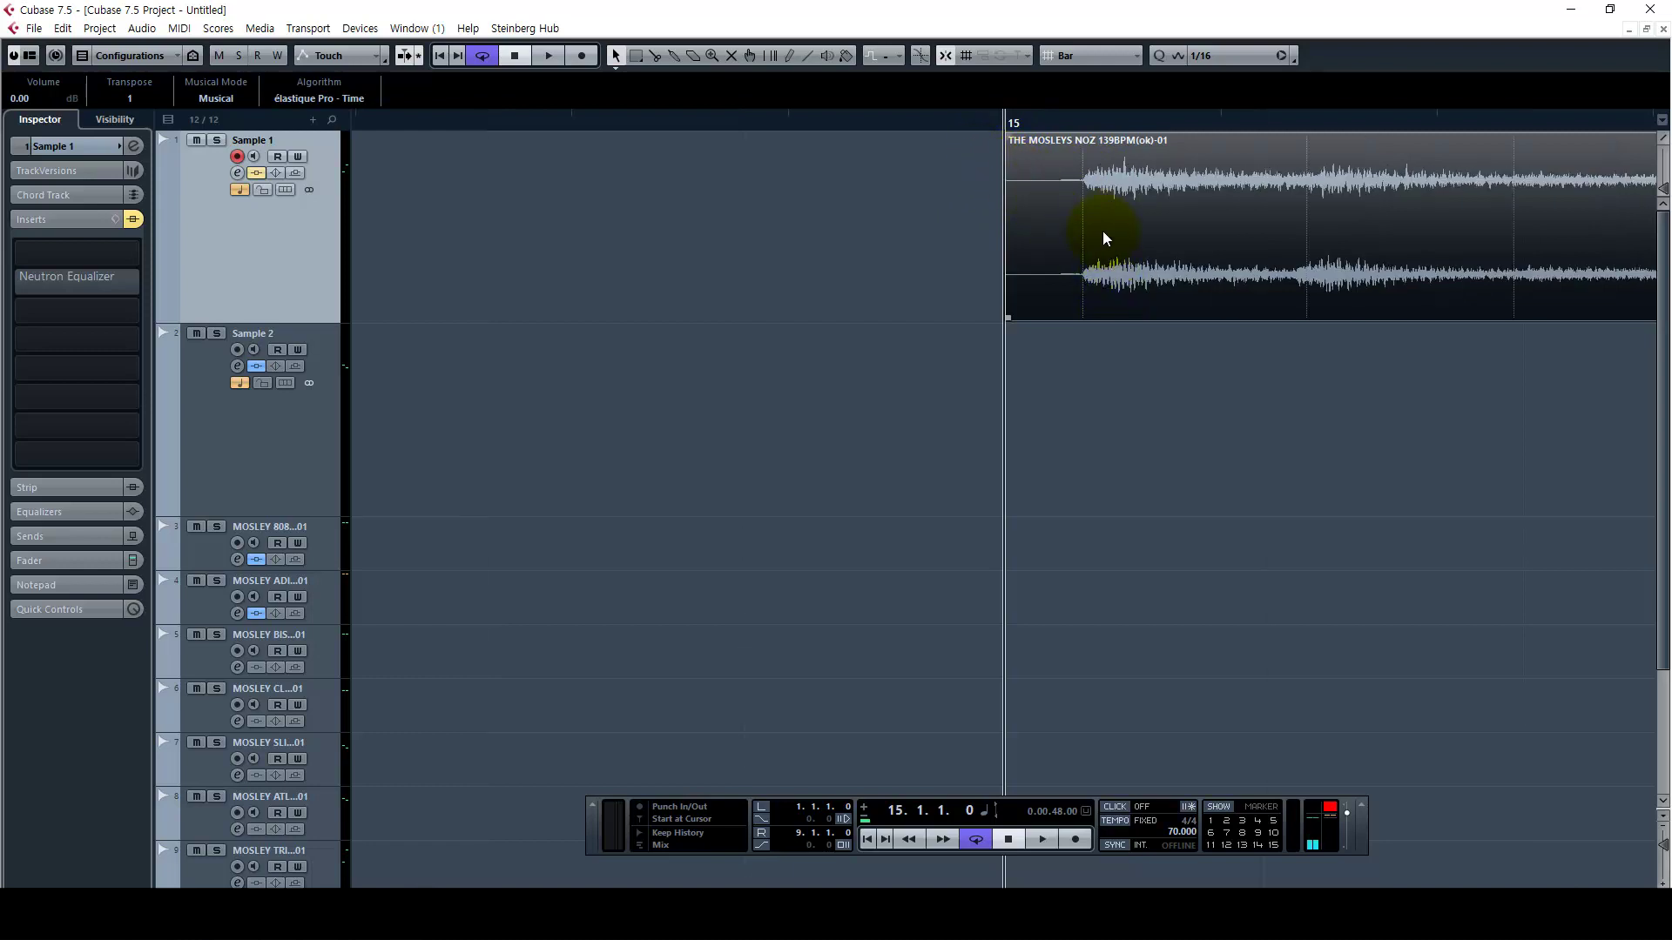
pyautogui.press('h')
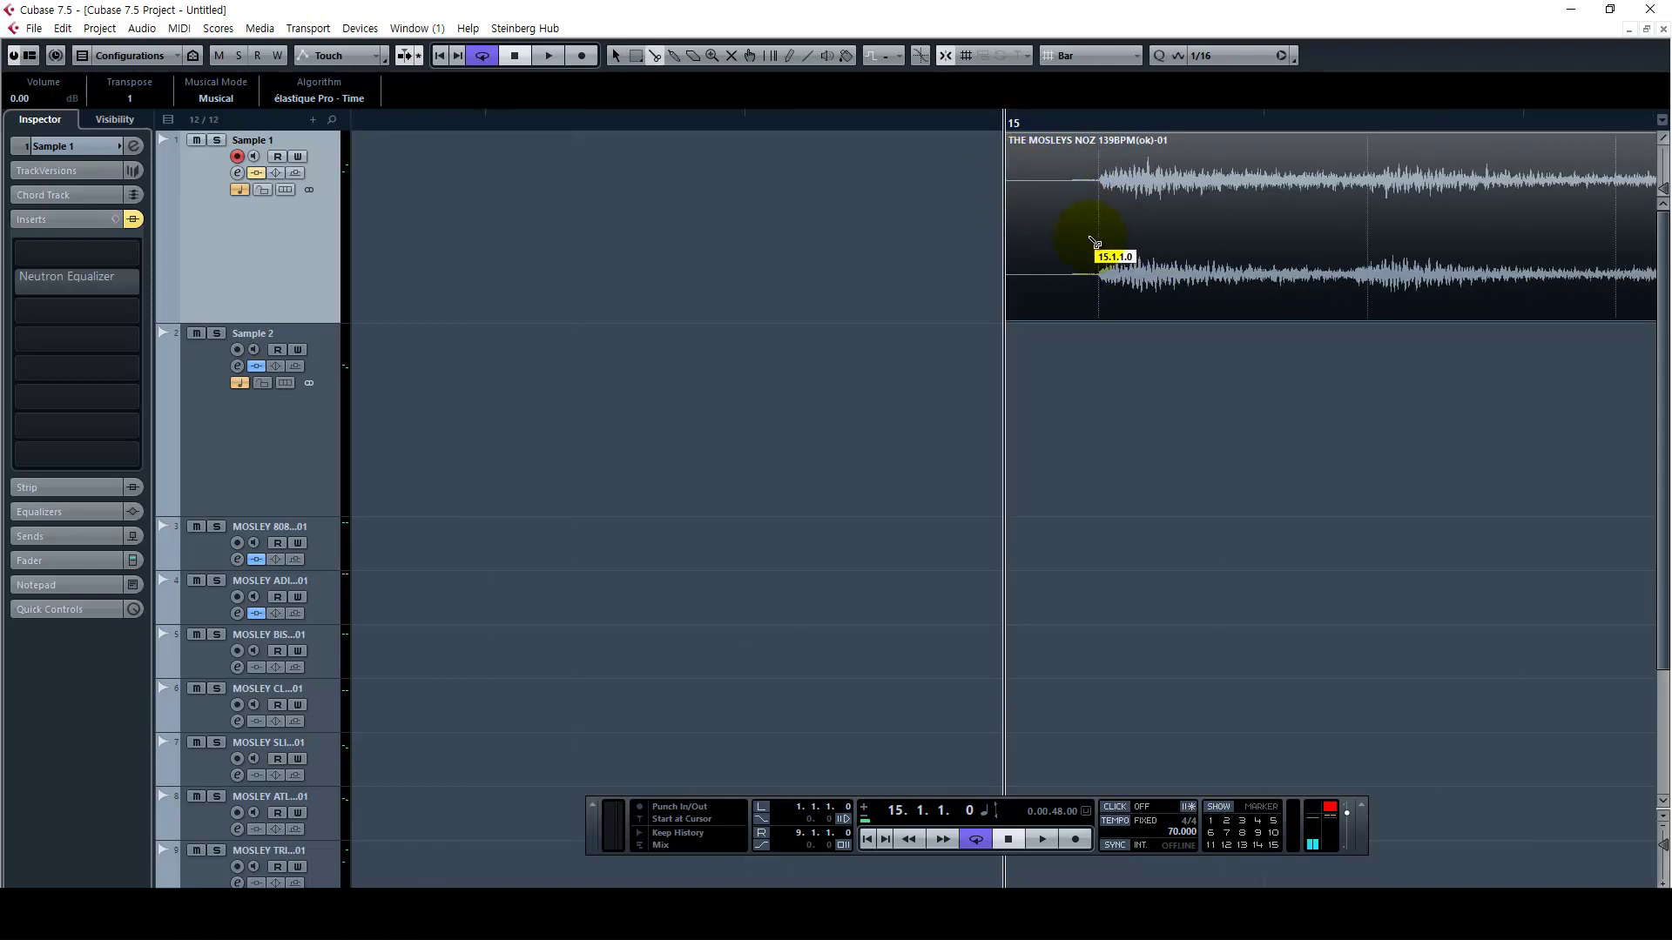
pyautogui.moveTo(1096, 244); pyautogui.dragTo(1100, 247)
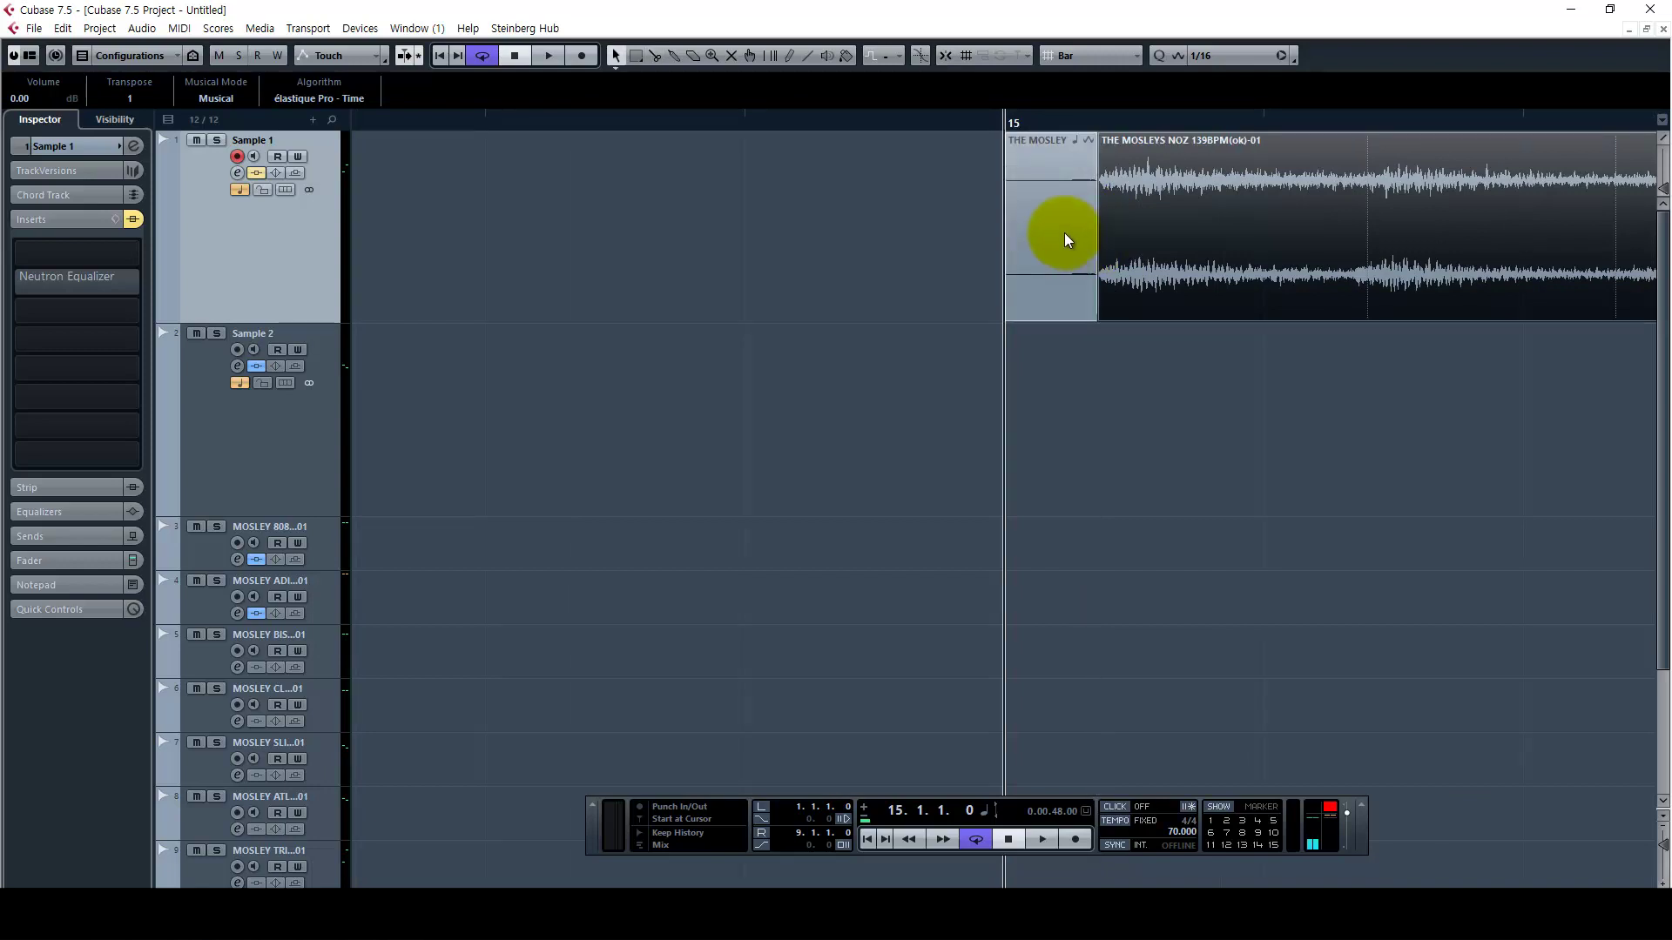
# Delete the silent lead-in and move the remaining clip to start at bar 15
pyautogui.press('g')
pyautogui.press('g')
pyautogui.press('g')
pyautogui.press('g')
pyautogui.press('g')
pyautogui.press('g')
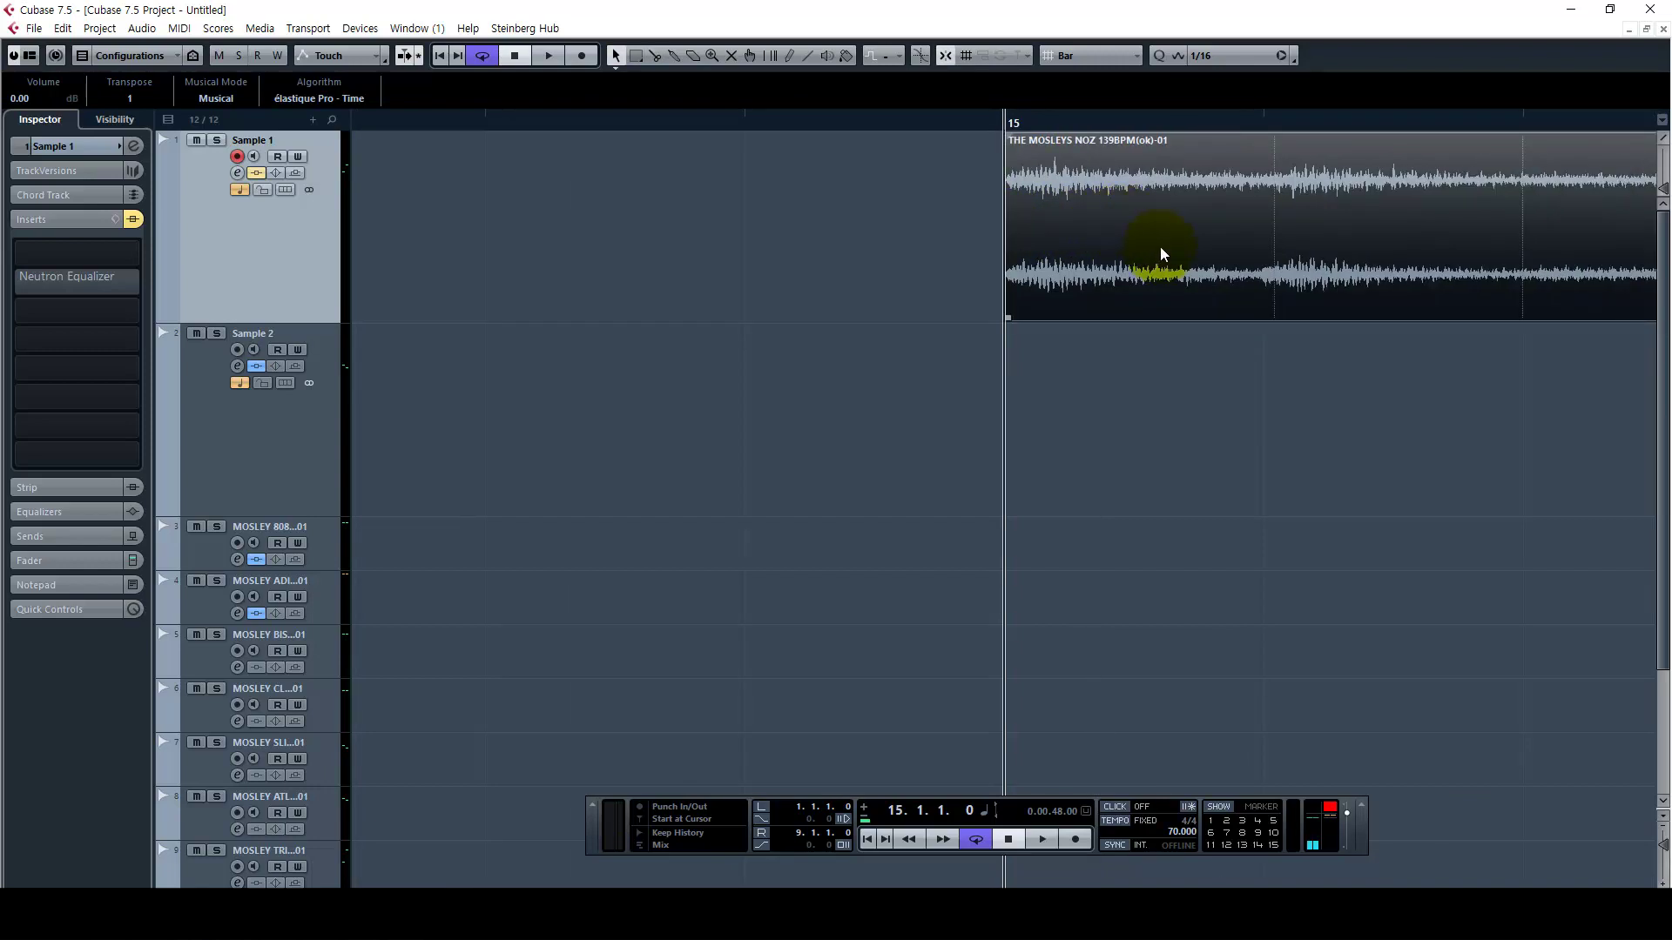
pyautogui.press('g')
pyautogui.press('g')
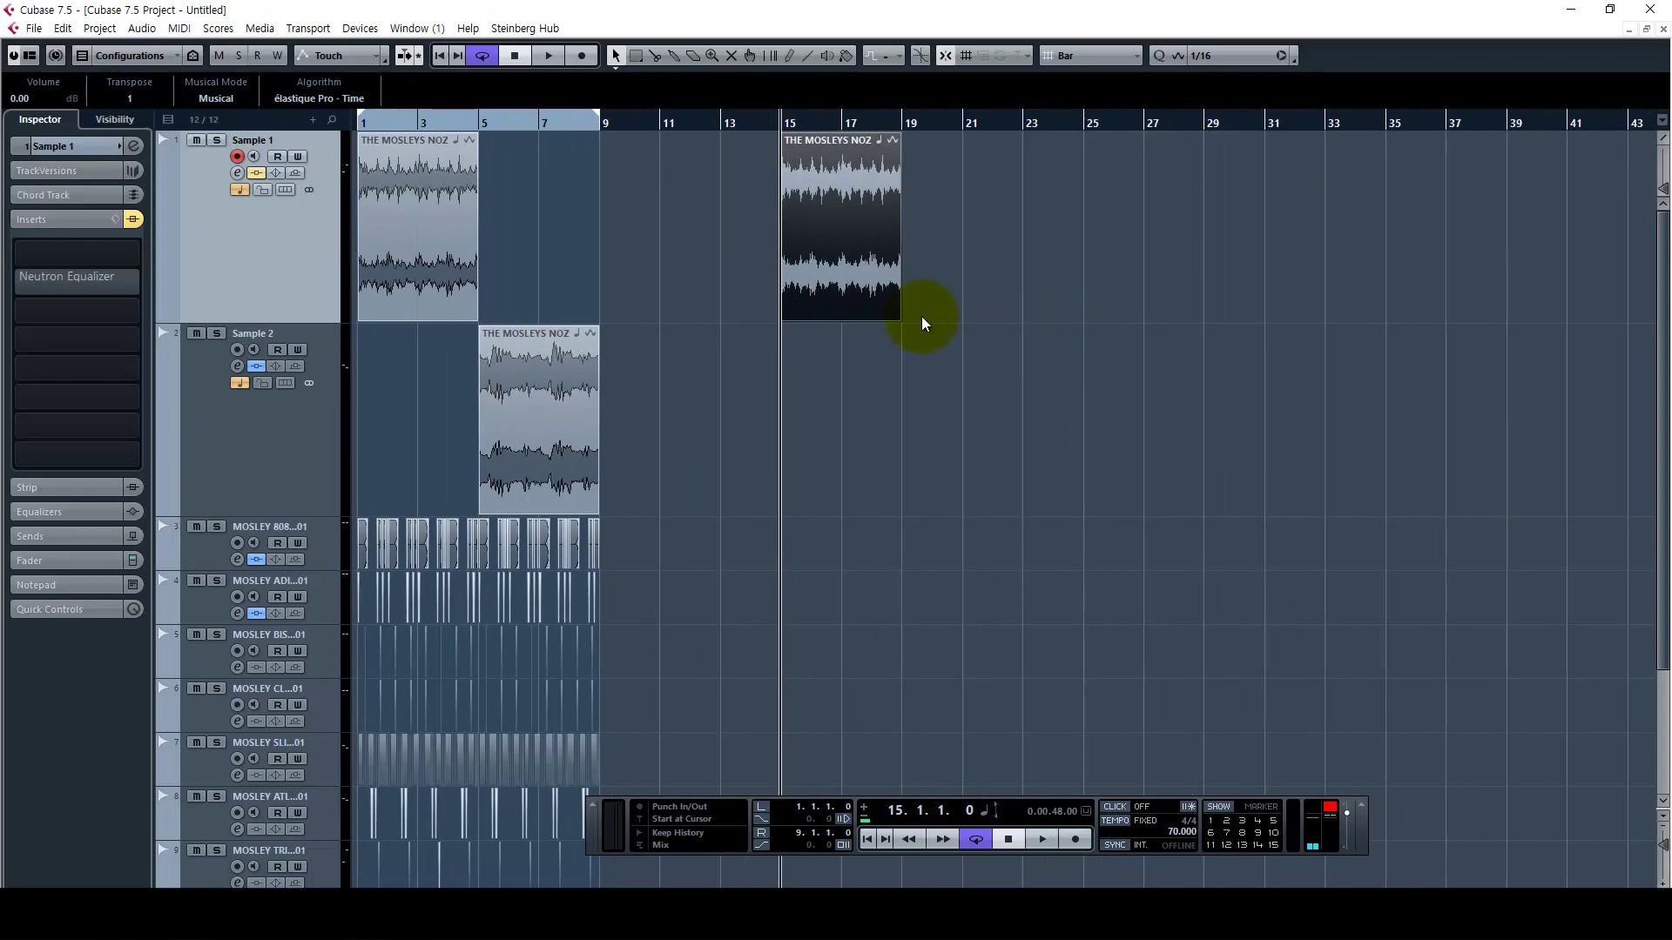
# Extend the end of the sample clip to bar 29 and split it at bar 19
pyautogui.moveTo(896, 317); pyautogui.dragTo(1201, 317)
pyautogui.click(908, 123)
pyautogui.press('h')
pyautogui.press('h')
pyautogui.press('h')
pyautogui.press('h')
pyautogui.press('h')
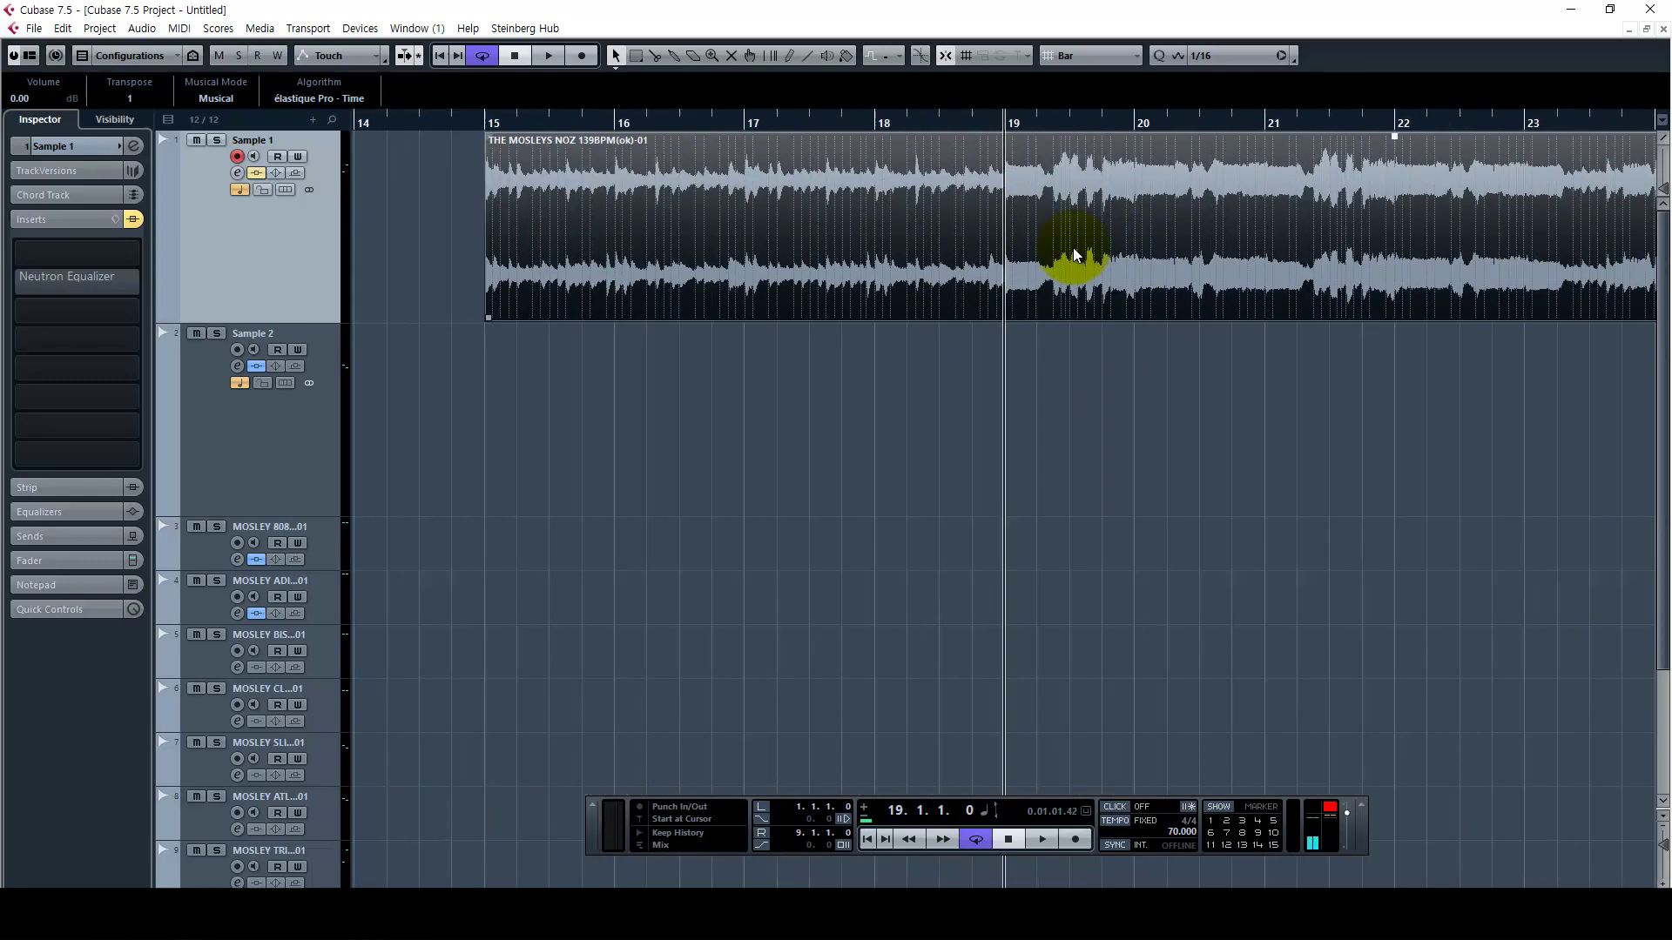
pyautogui.press('3')
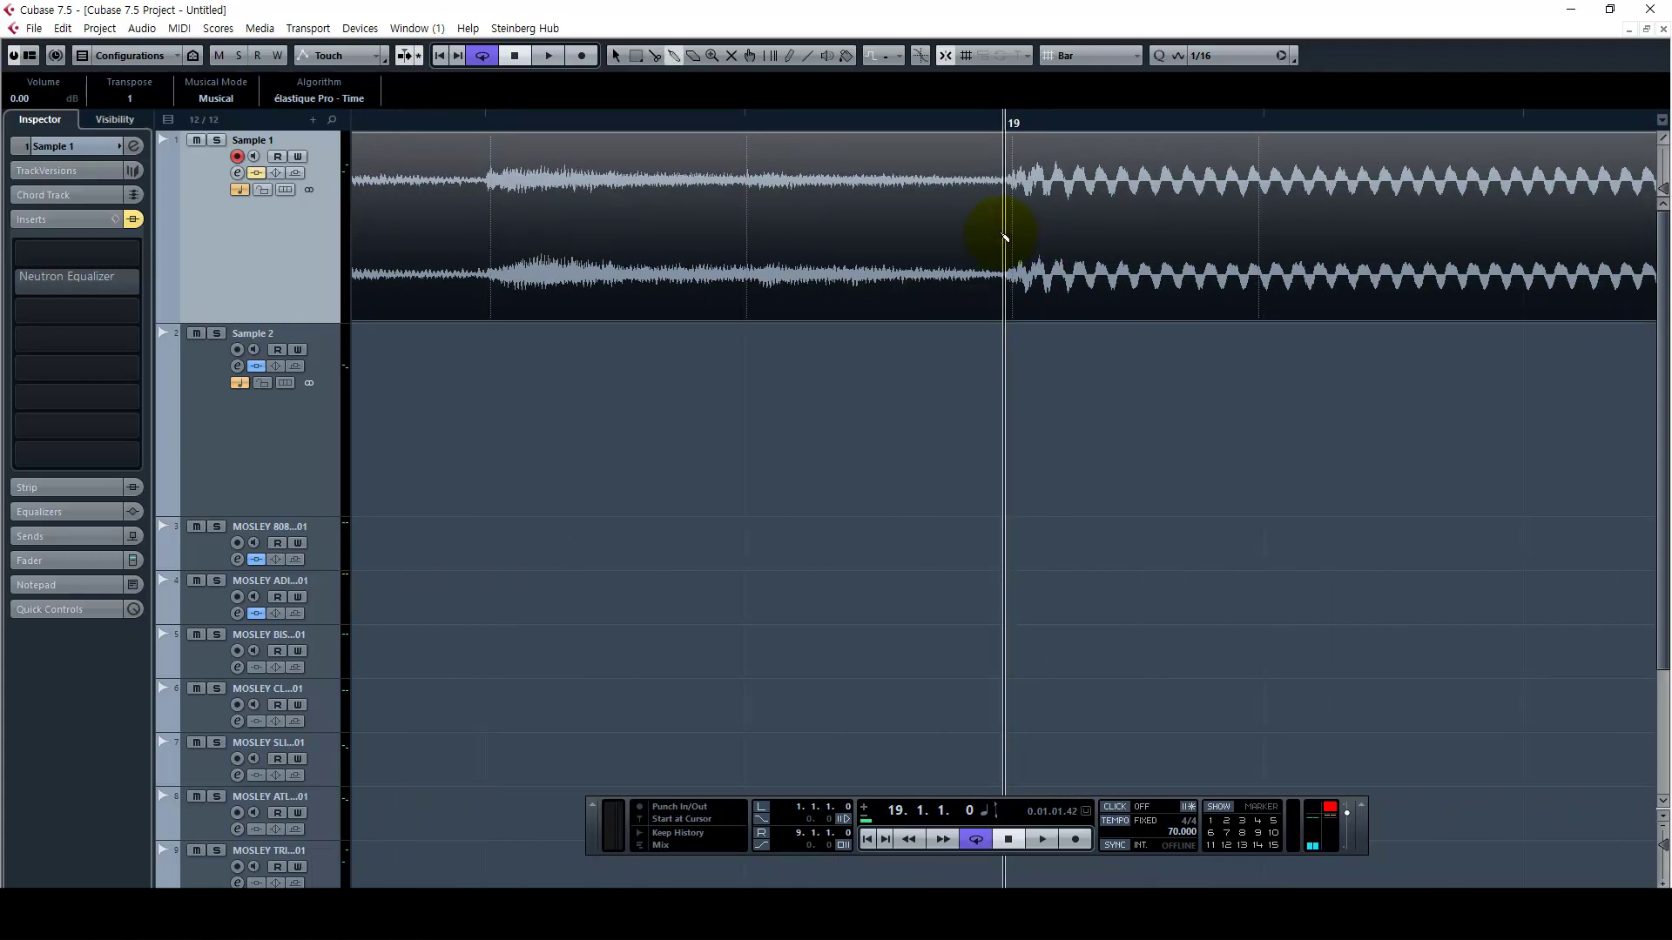
pyautogui.click(1007, 240)
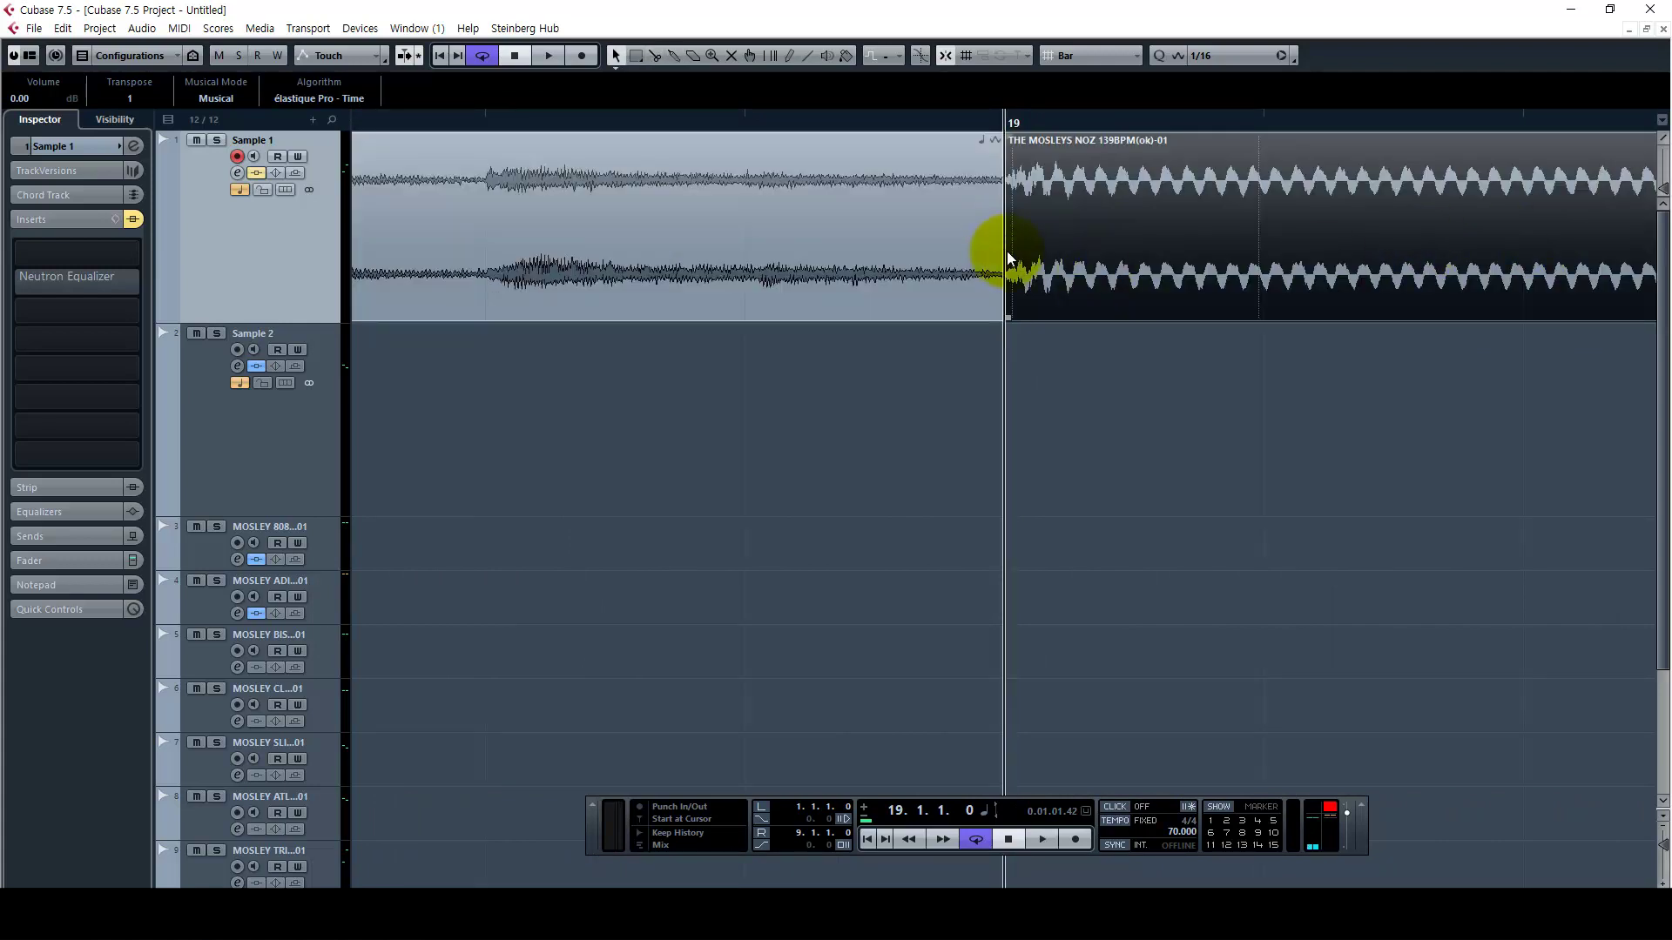
pyautogui.press('1')
# Move the section after bar 19 about half a beat later, and select the preceding section
pyautogui.moveTo(1095, 264); pyautogui.dragTo(1494, 264)
pyautogui.press('g')
pyautogui.press('g')
pyautogui.press('g')
pyautogui.press('g')
pyautogui.press('g')
pyautogui.click(746, 224)
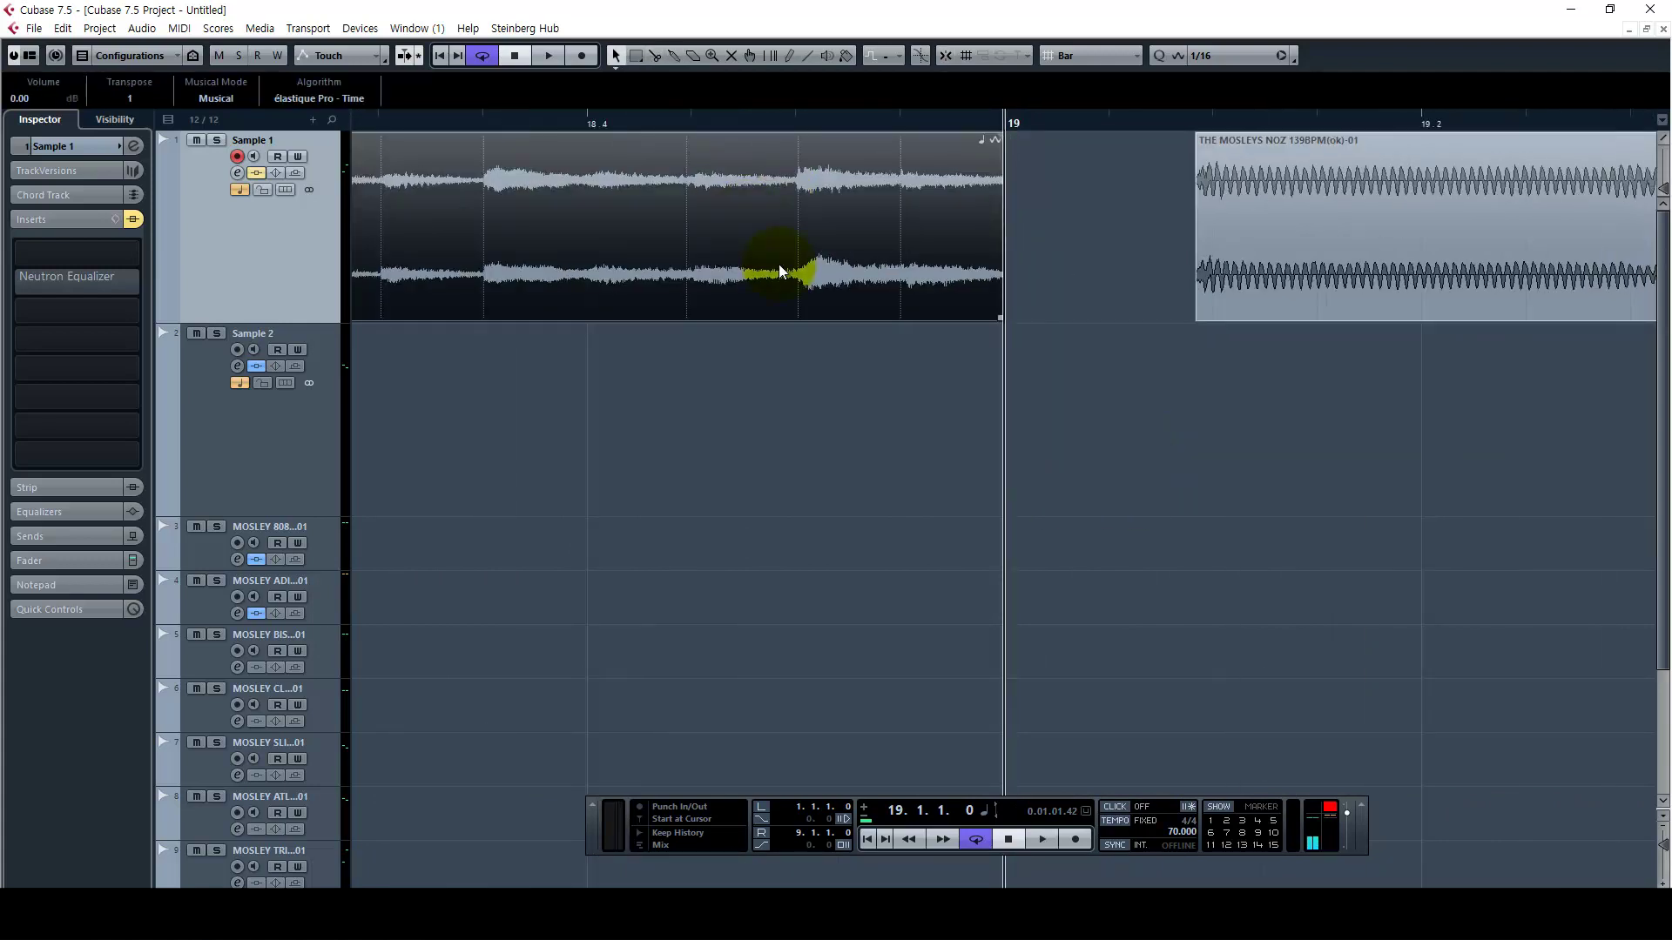
pyautogui.press('g')
pyautogui.press('g')
pyautogui.press('g')
pyautogui.press('g')
pyautogui.press('g')
pyautogui.press('g')
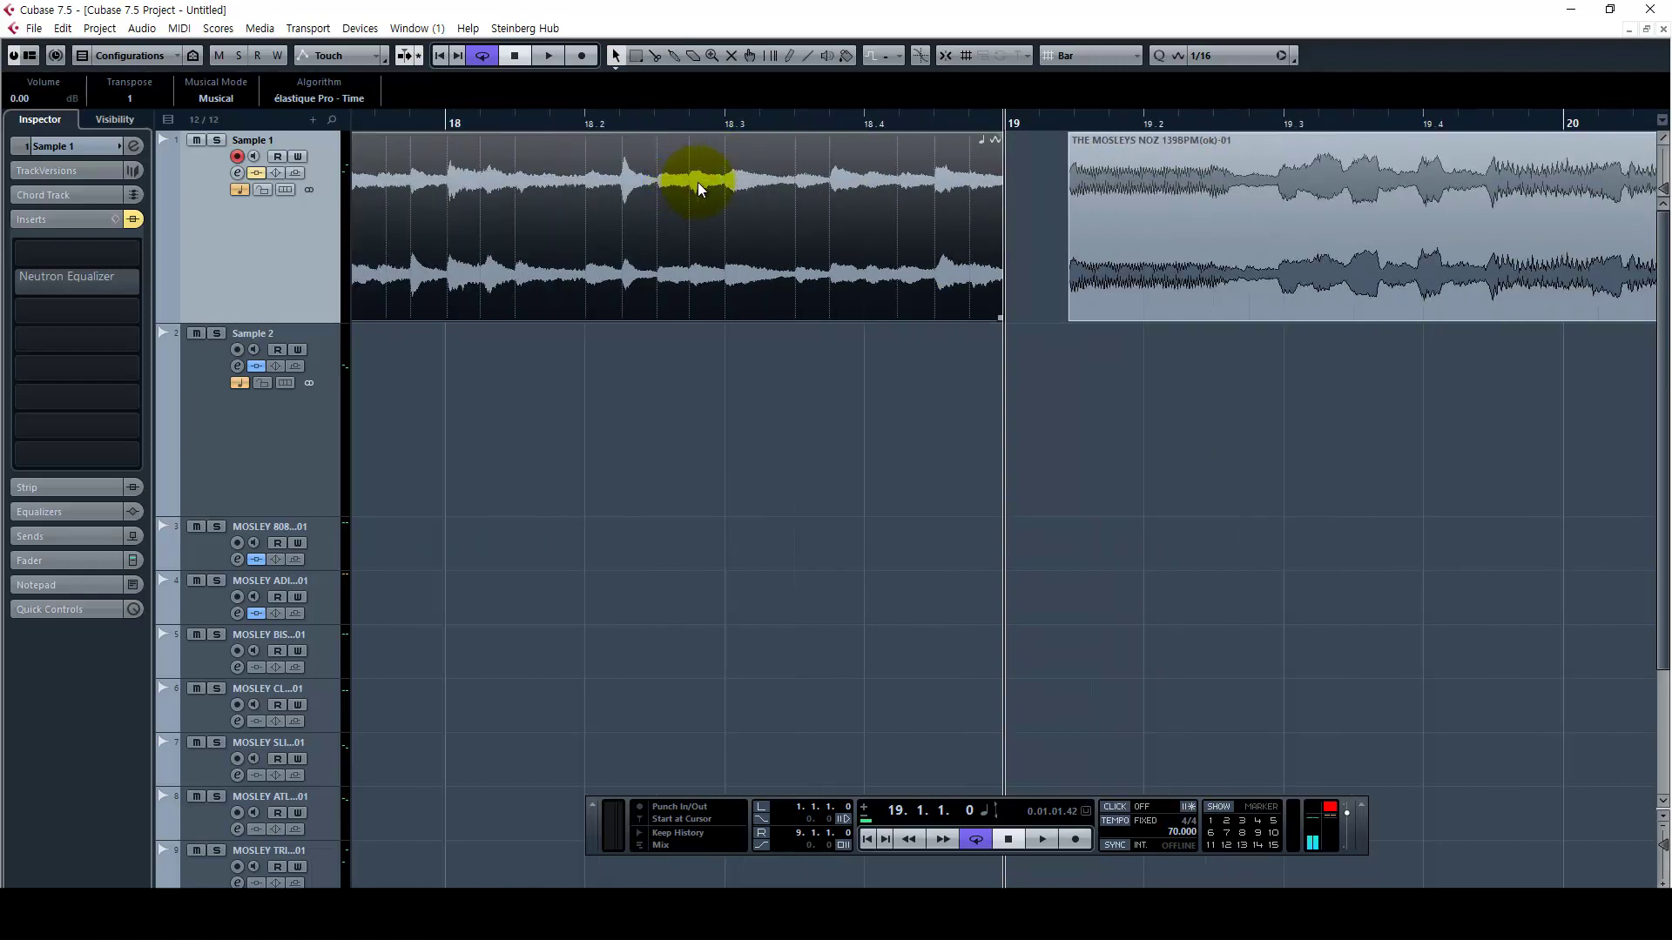
# Undo the section's move, the split at bar 19 and the extension of the clip's end
pyautogui.hotkey('ctrl', 'z')
pyautogui.hotkey('ctrl', 'z')
pyautogui.hotkey('ctrl', 'z')
pyautogui.hotkey('ctrl', 'z')
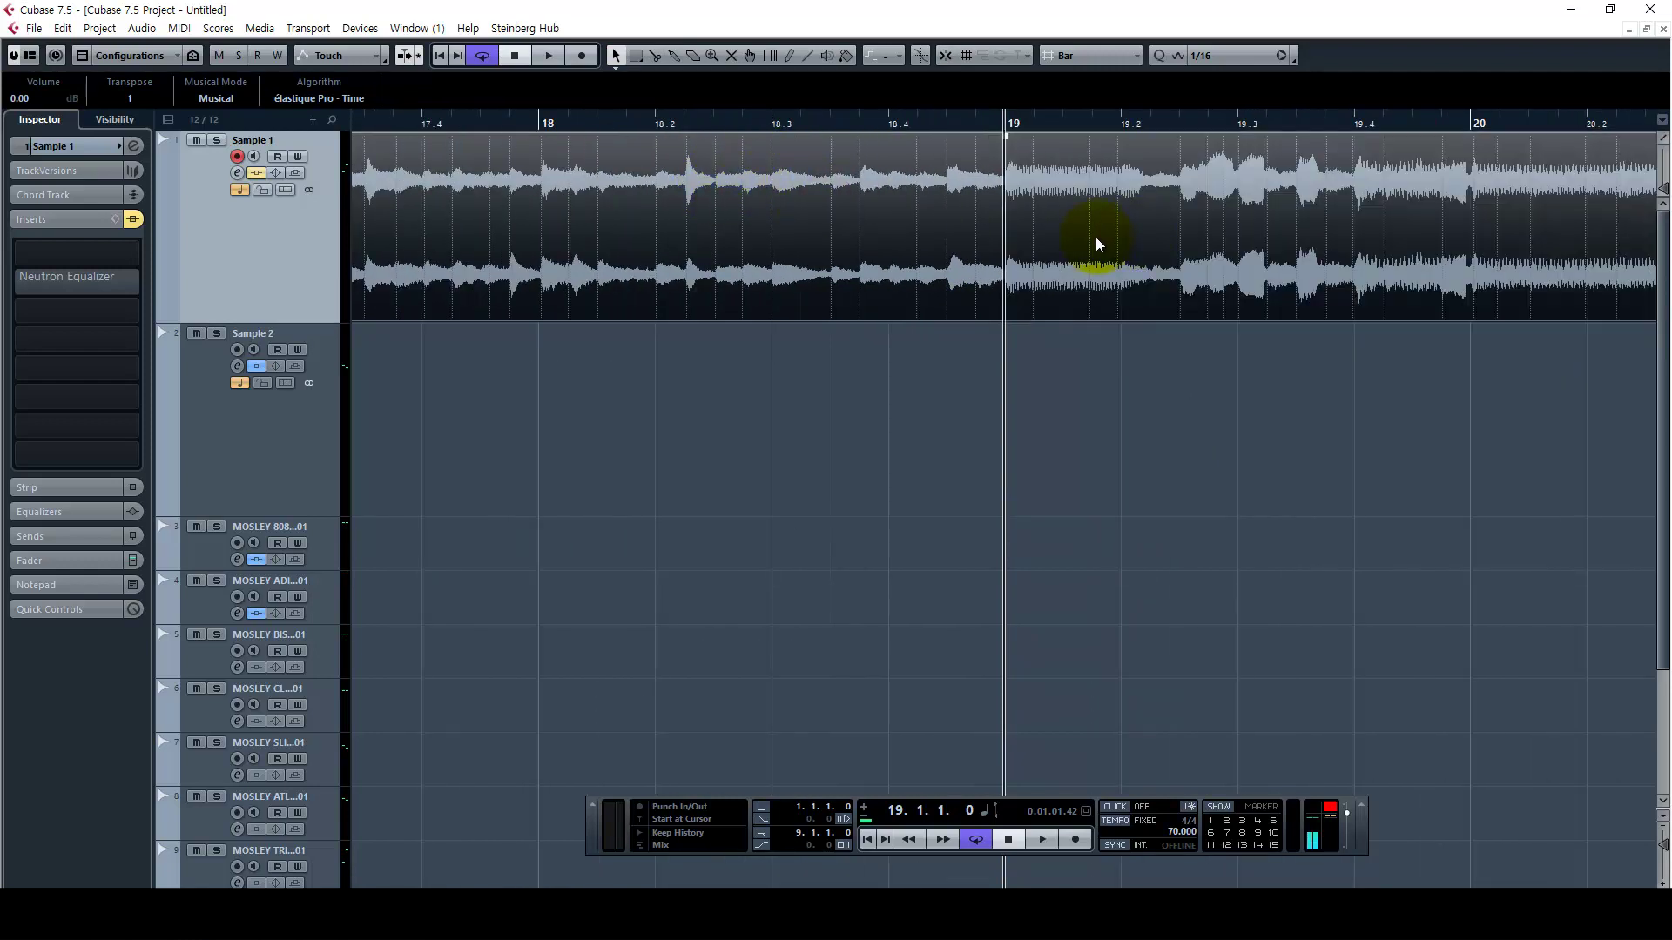
pyautogui.press('g')
pyautogui.press('g')
pyautogui.press('g')
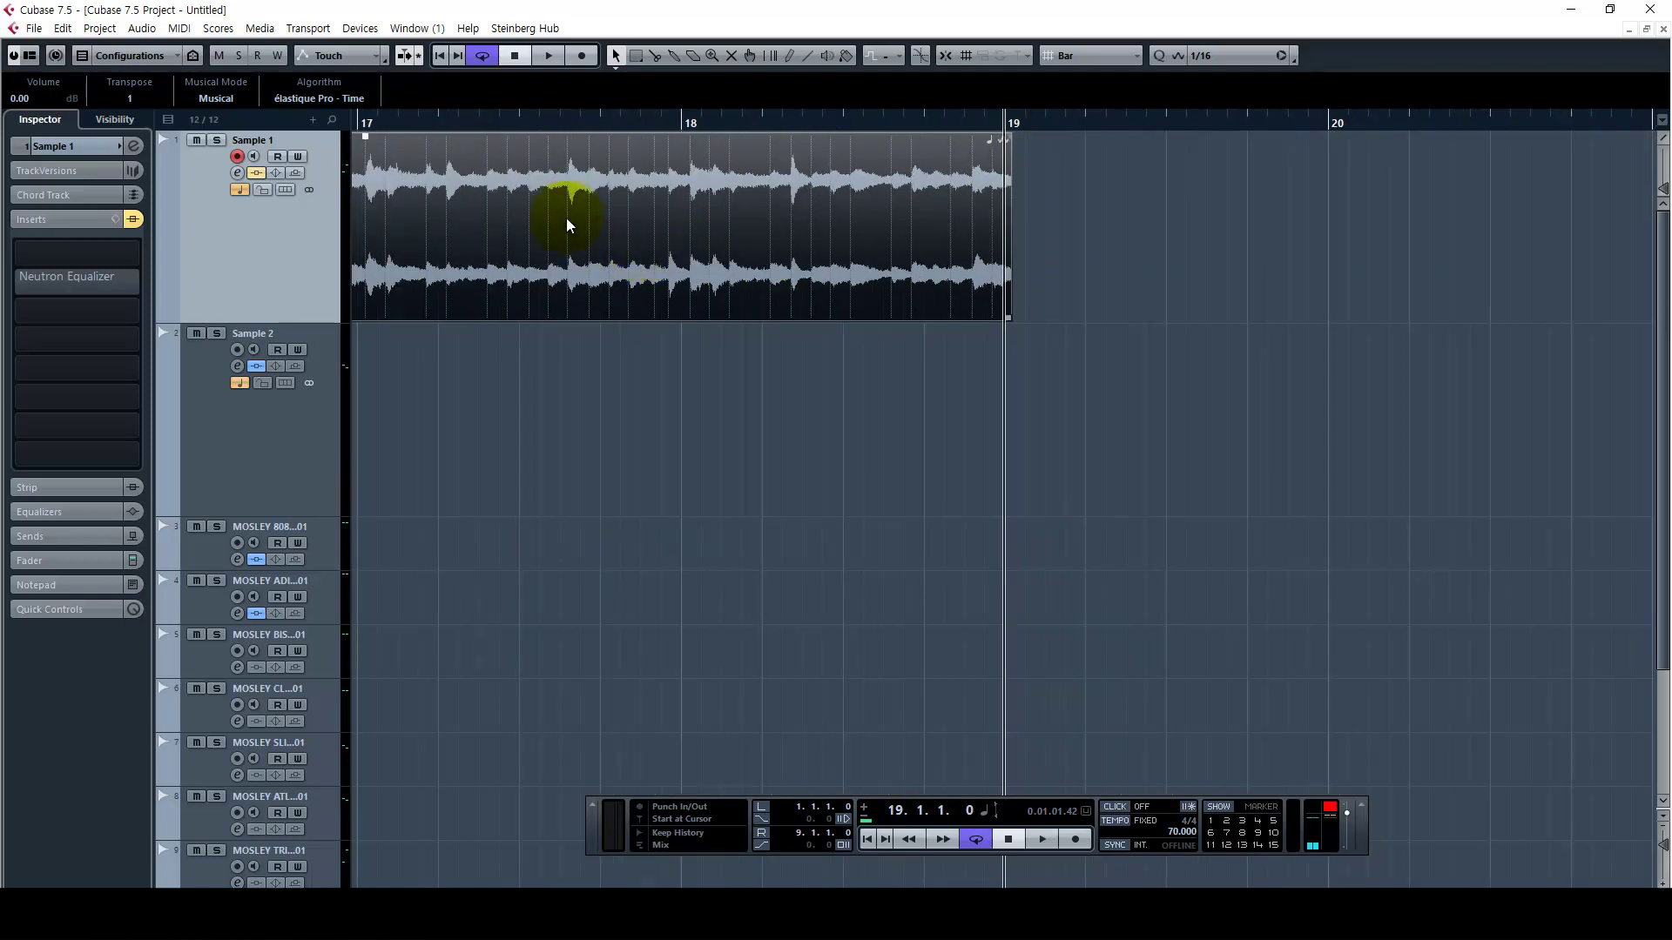
# Undo the trimming of the silent lead-in, and place the cursor at the clip's start at bar 15
pyautogui.click(492, 122)
pyautogui.press('h')
pyautogui.press('h')
pyautogui.press('h')
pyautogui.press('h')
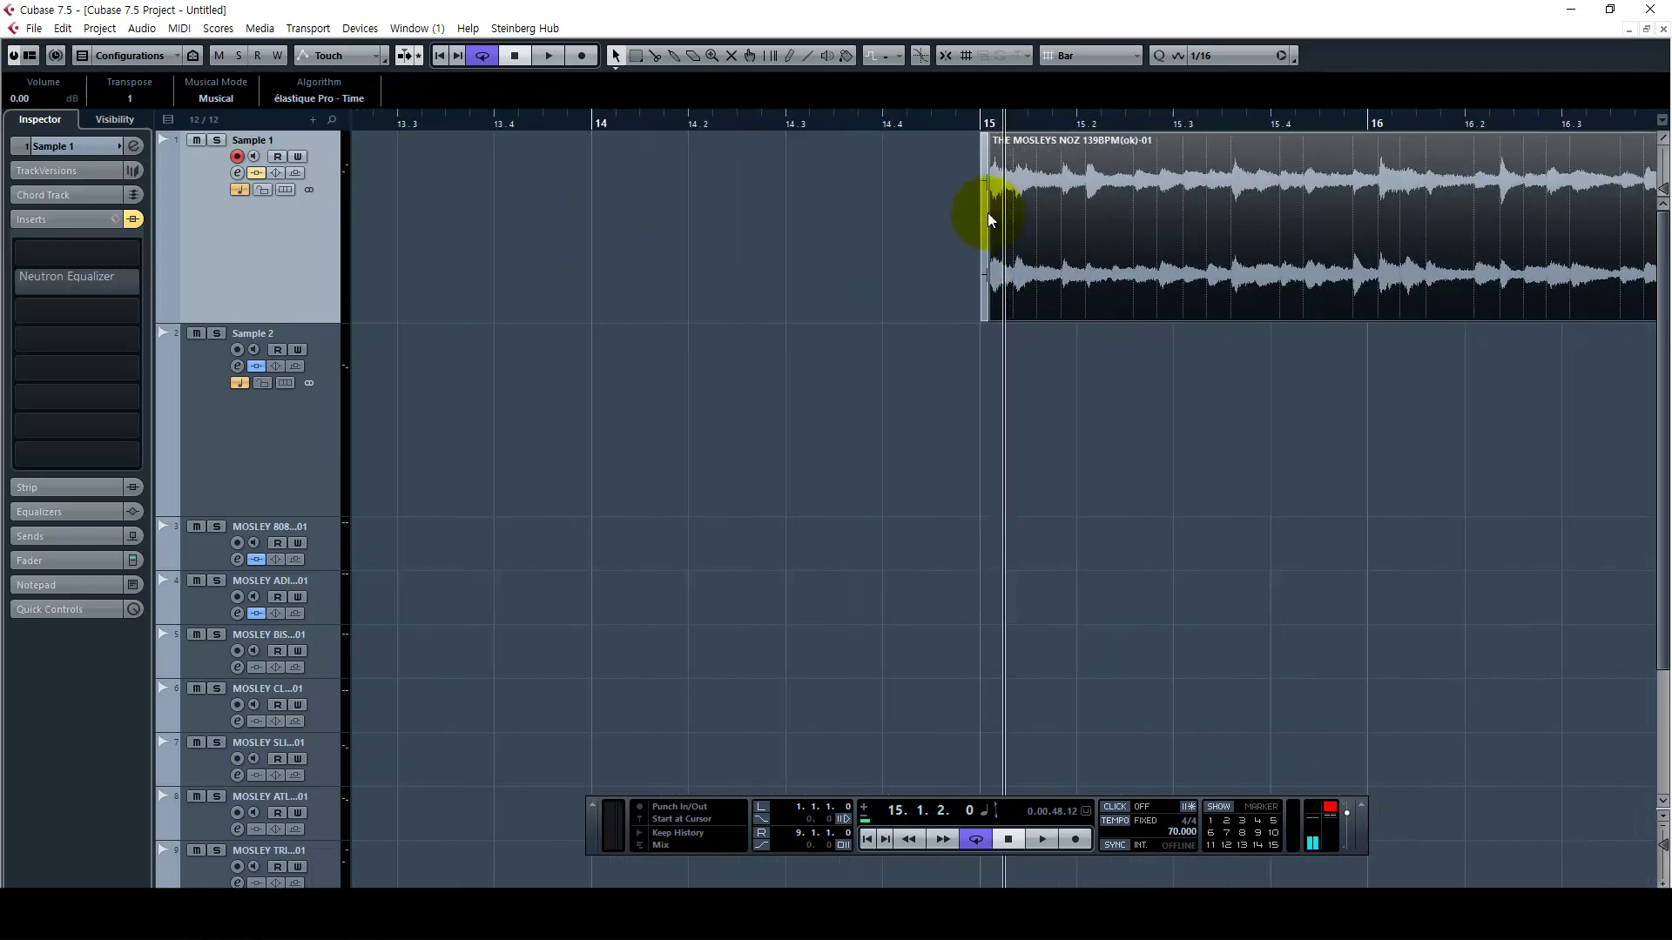
pyautogui.press('h')
pyautogui.press('h')
pyautogui.press('h')
pyautogui.click(851, 125)
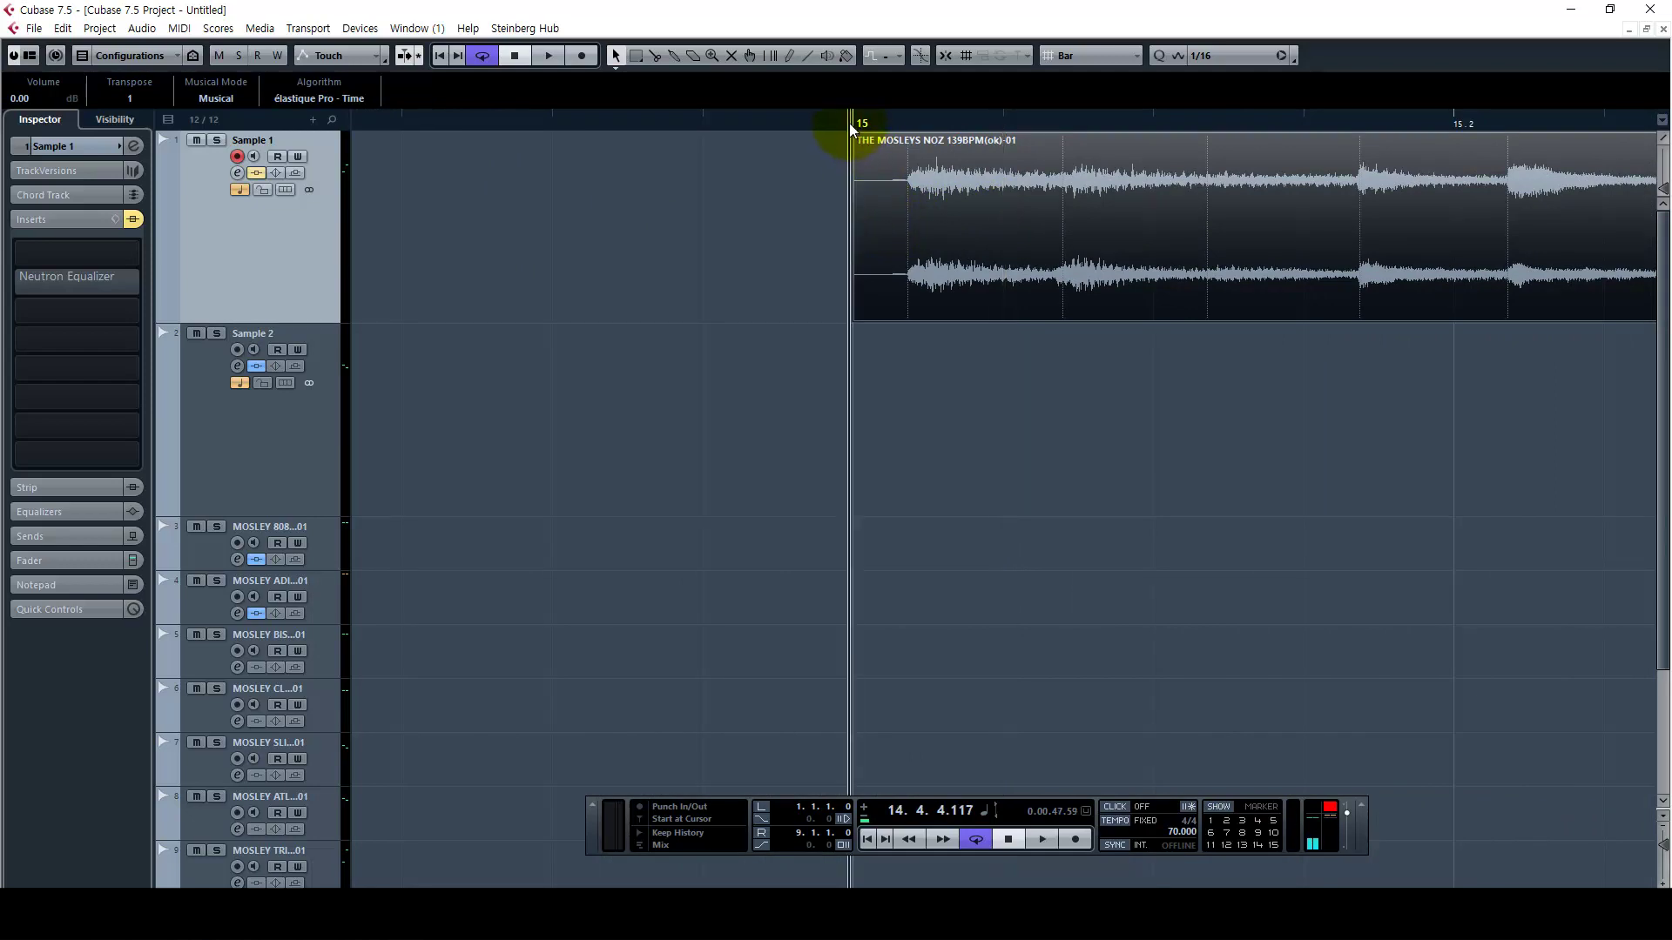
# Trim the end of the sample clip that starts at bar 15 so it stops exactly at bar 19
pyautogui.press('g')
pyautogui.press('g')
pyautogui.click(1044, 188)
pyautogui.press('g')
pyautogui.press('g')
pyautogui.press('g')
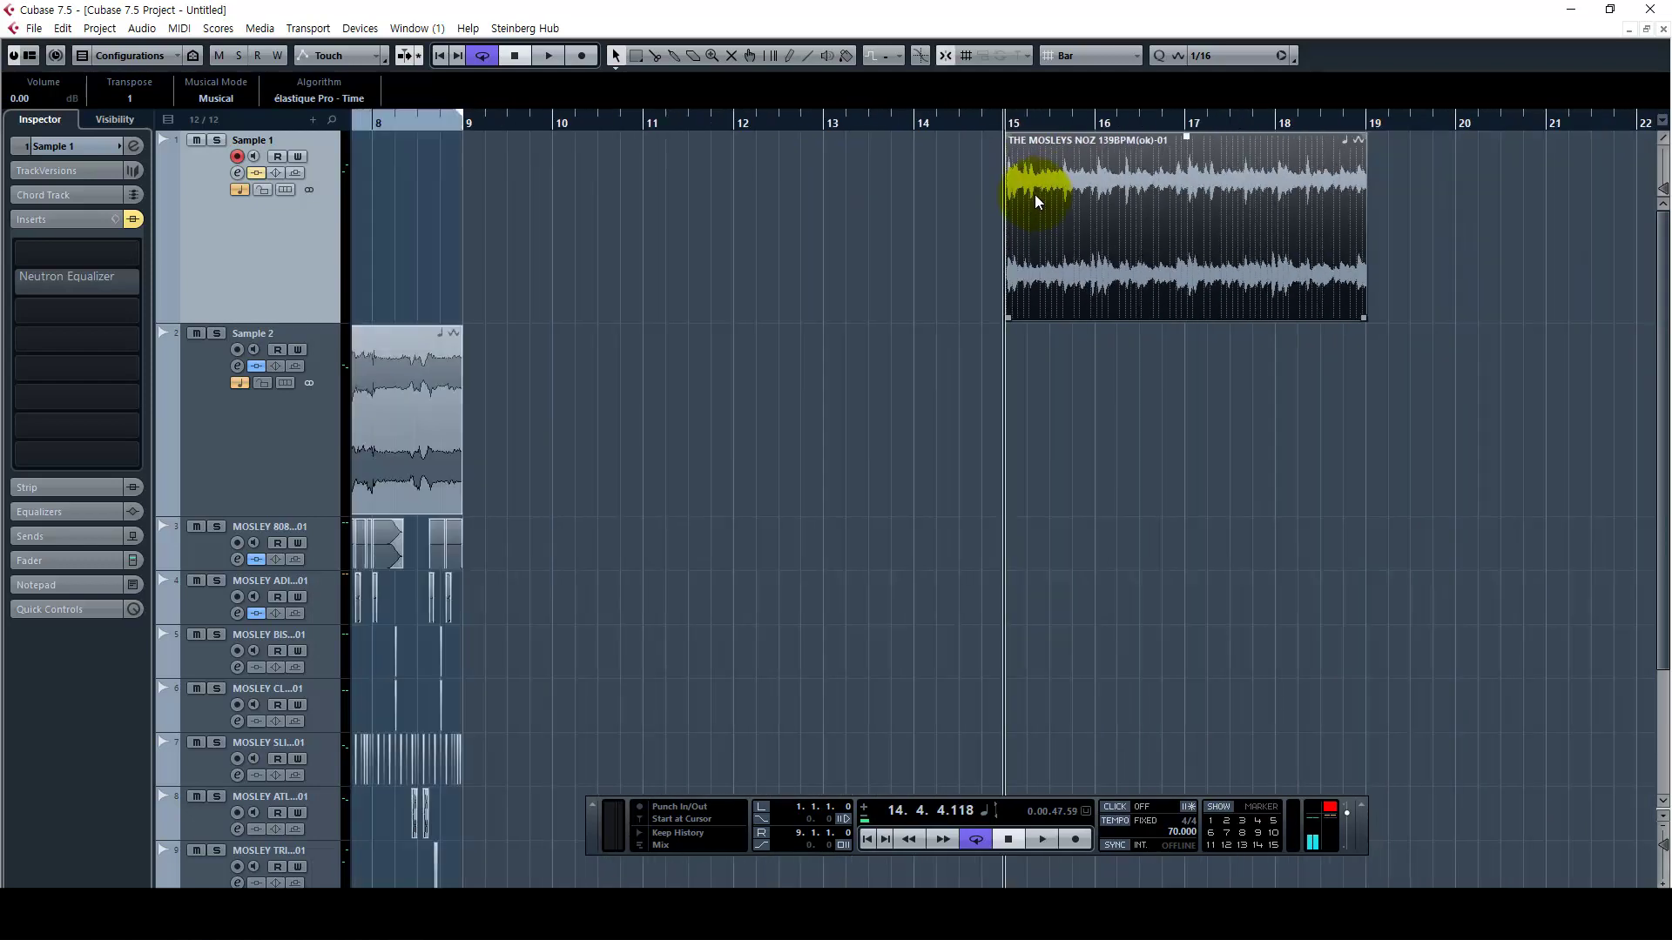
pyautogui.click(1254, 122)
pyautogui.press('h')
pyautogui.press('h')
pyautogui.press('h')
pyautogui.press('h')
pyautogui.press('h')
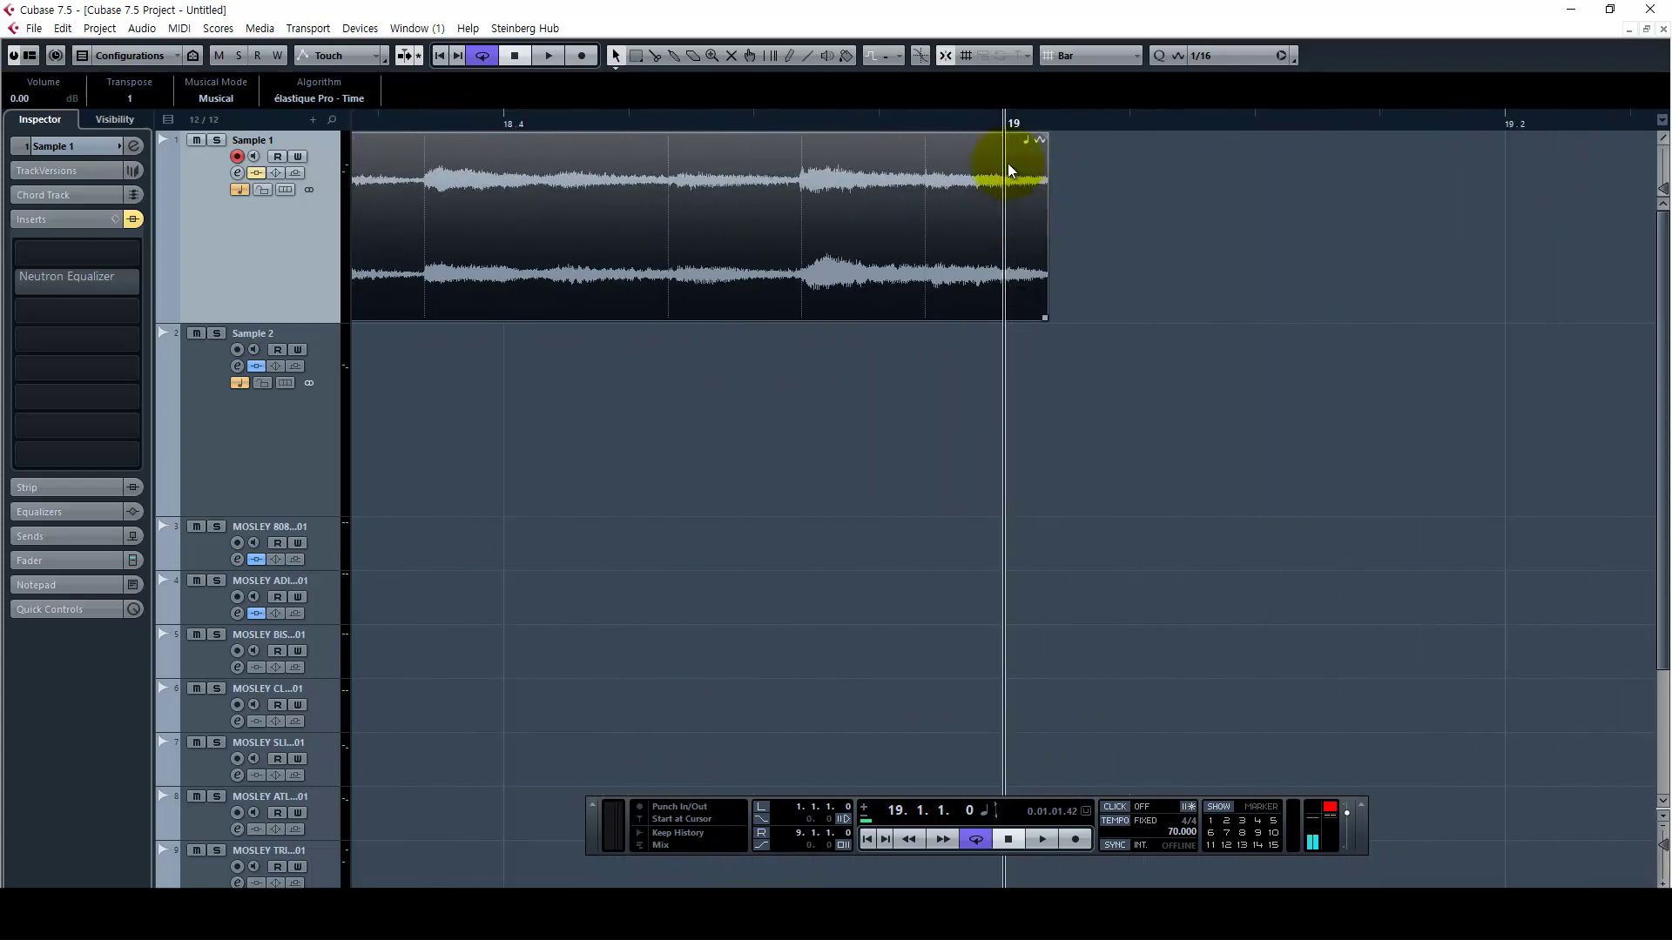
pyautogui.press('g')
pyautogui.press('g')
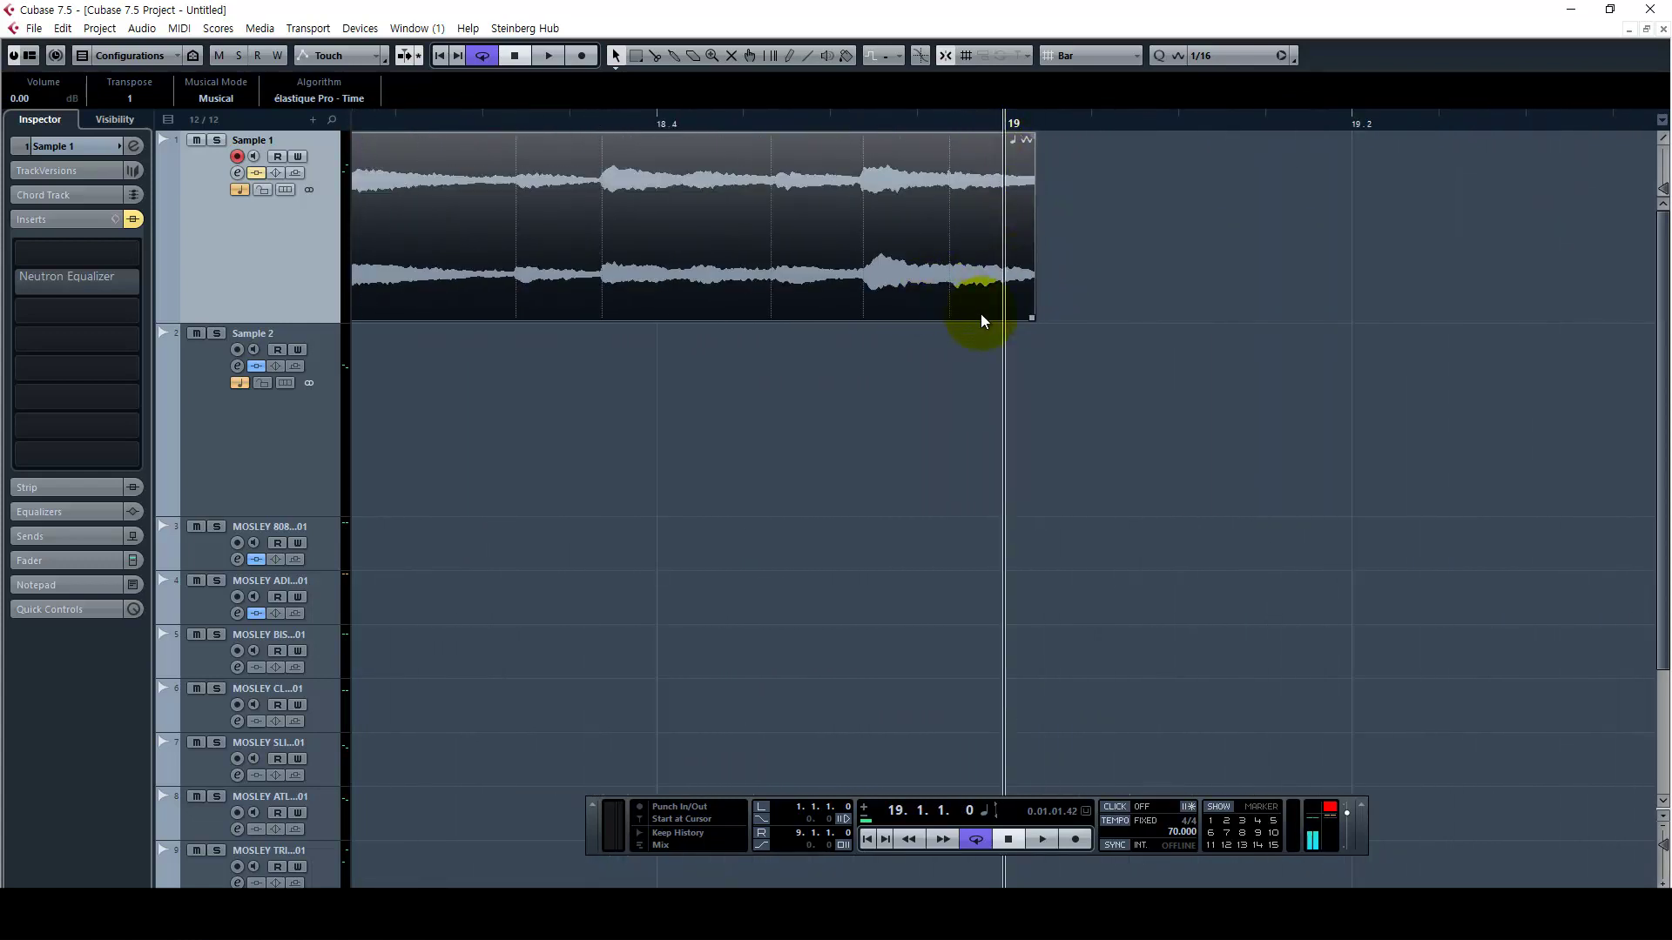
pyautogui.press('g')
pyautogui.press('g')
pyautogui.press('g')
pyautogui.press('g')
pyautogui.press('g')
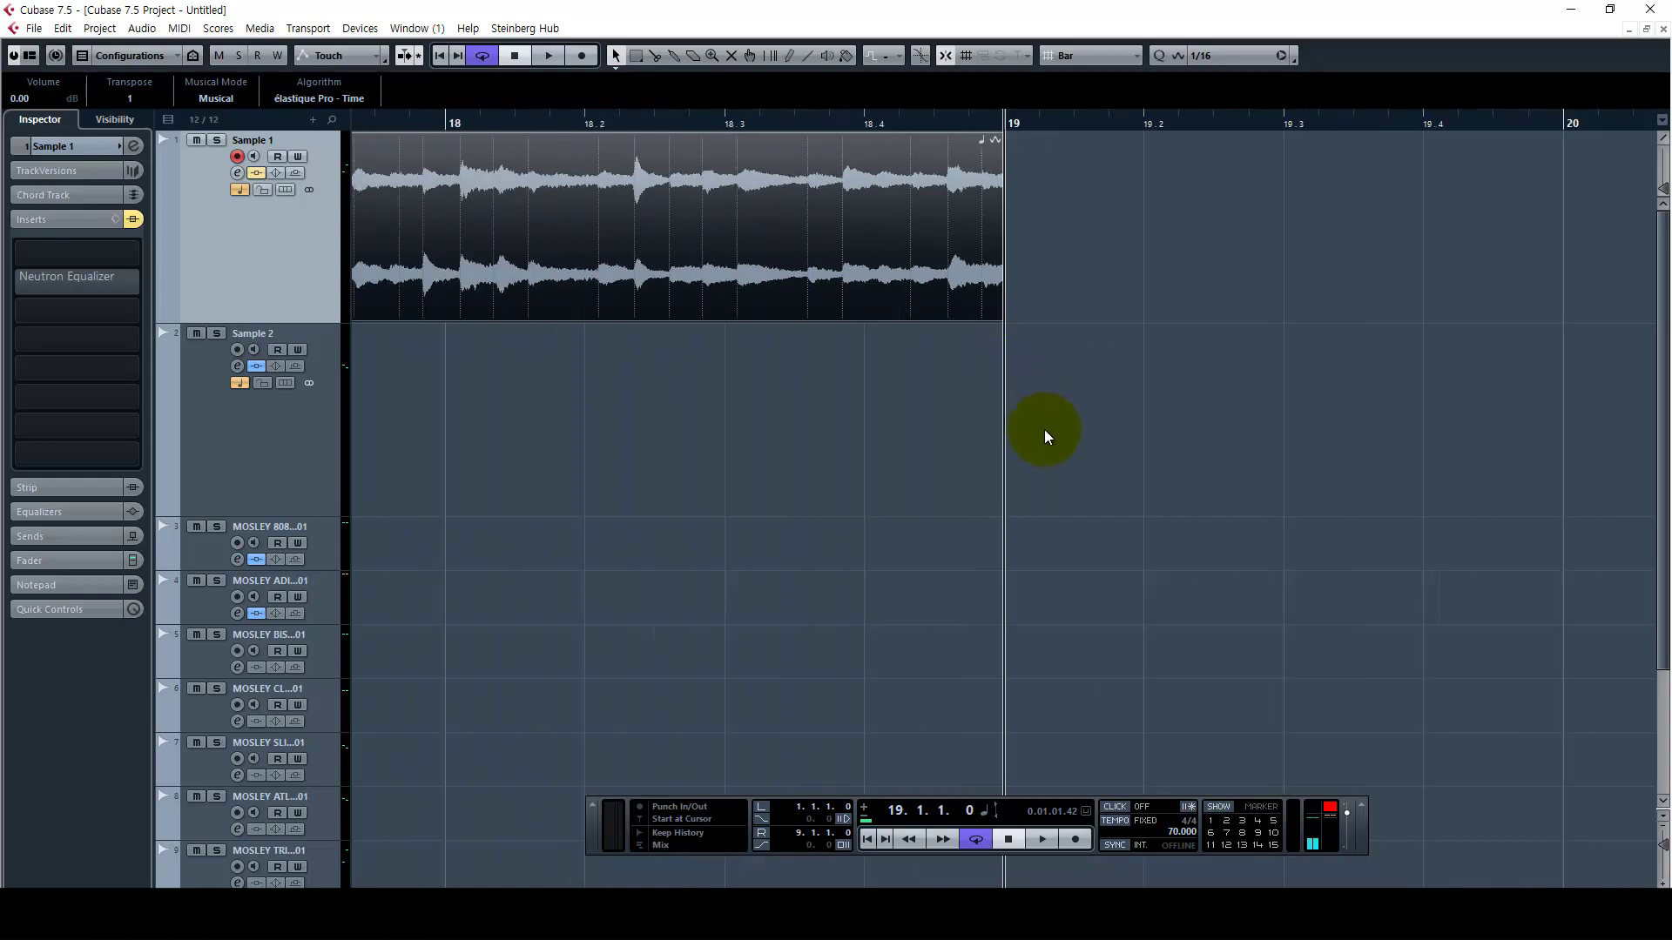
# Loop the clip from bar 15 to bar 19 and audition the loop transition from bar 18
pyautogui.press('p')
pyautogui.click(932, 119)
pyautogui.press('space')
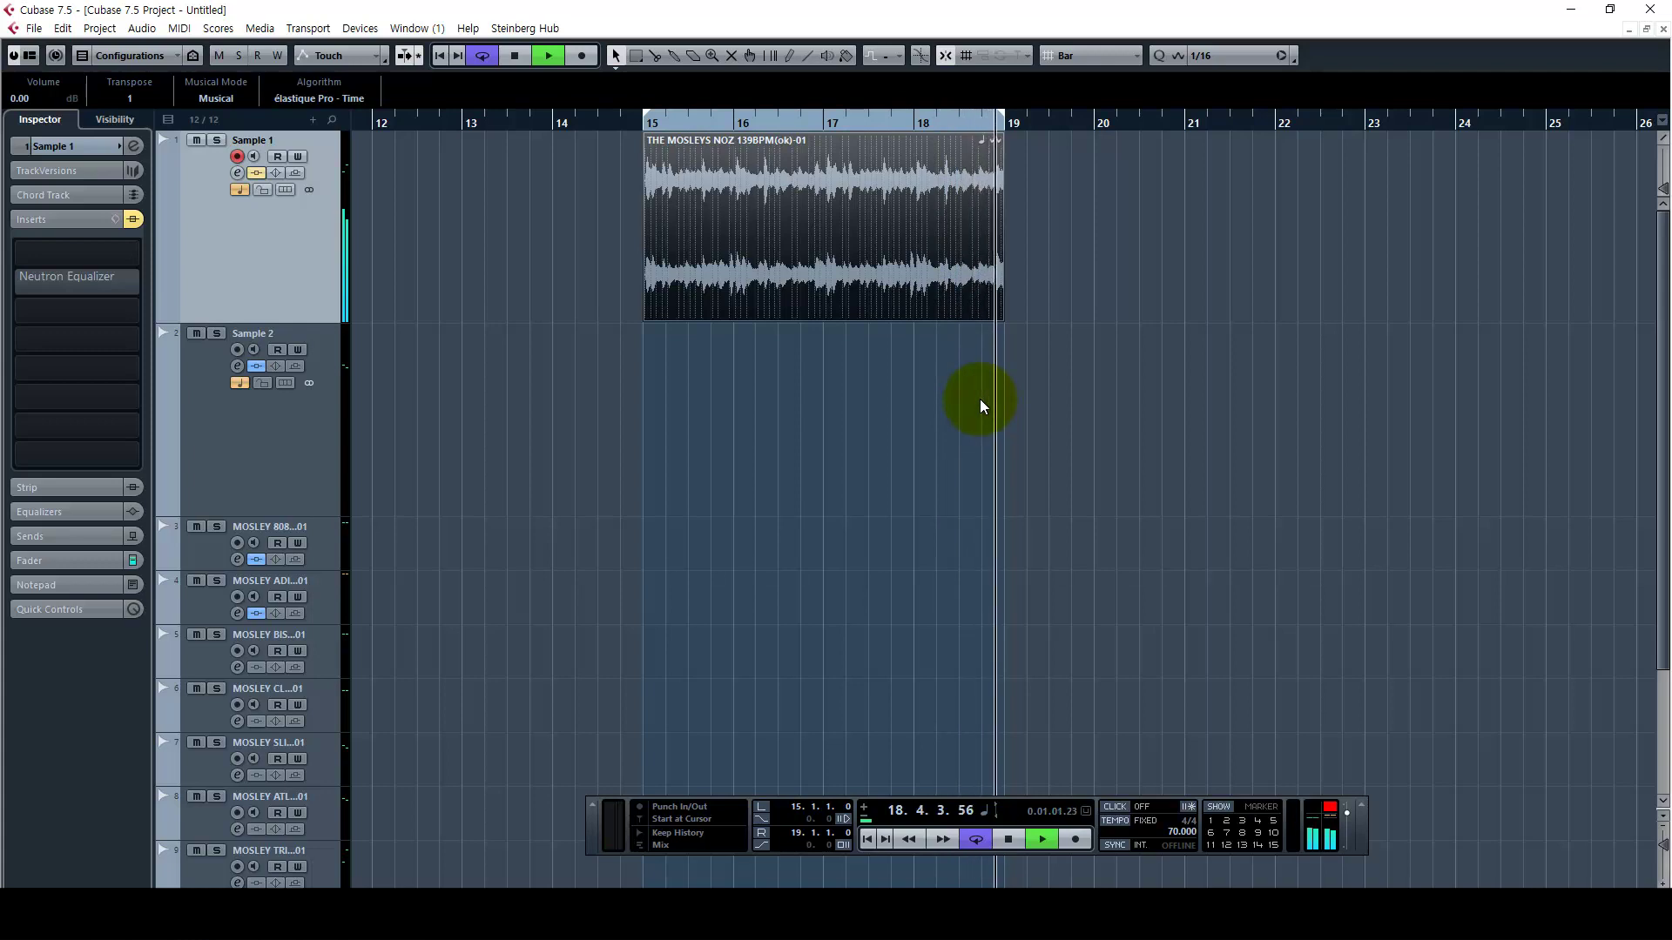
pyautogui.press('space')
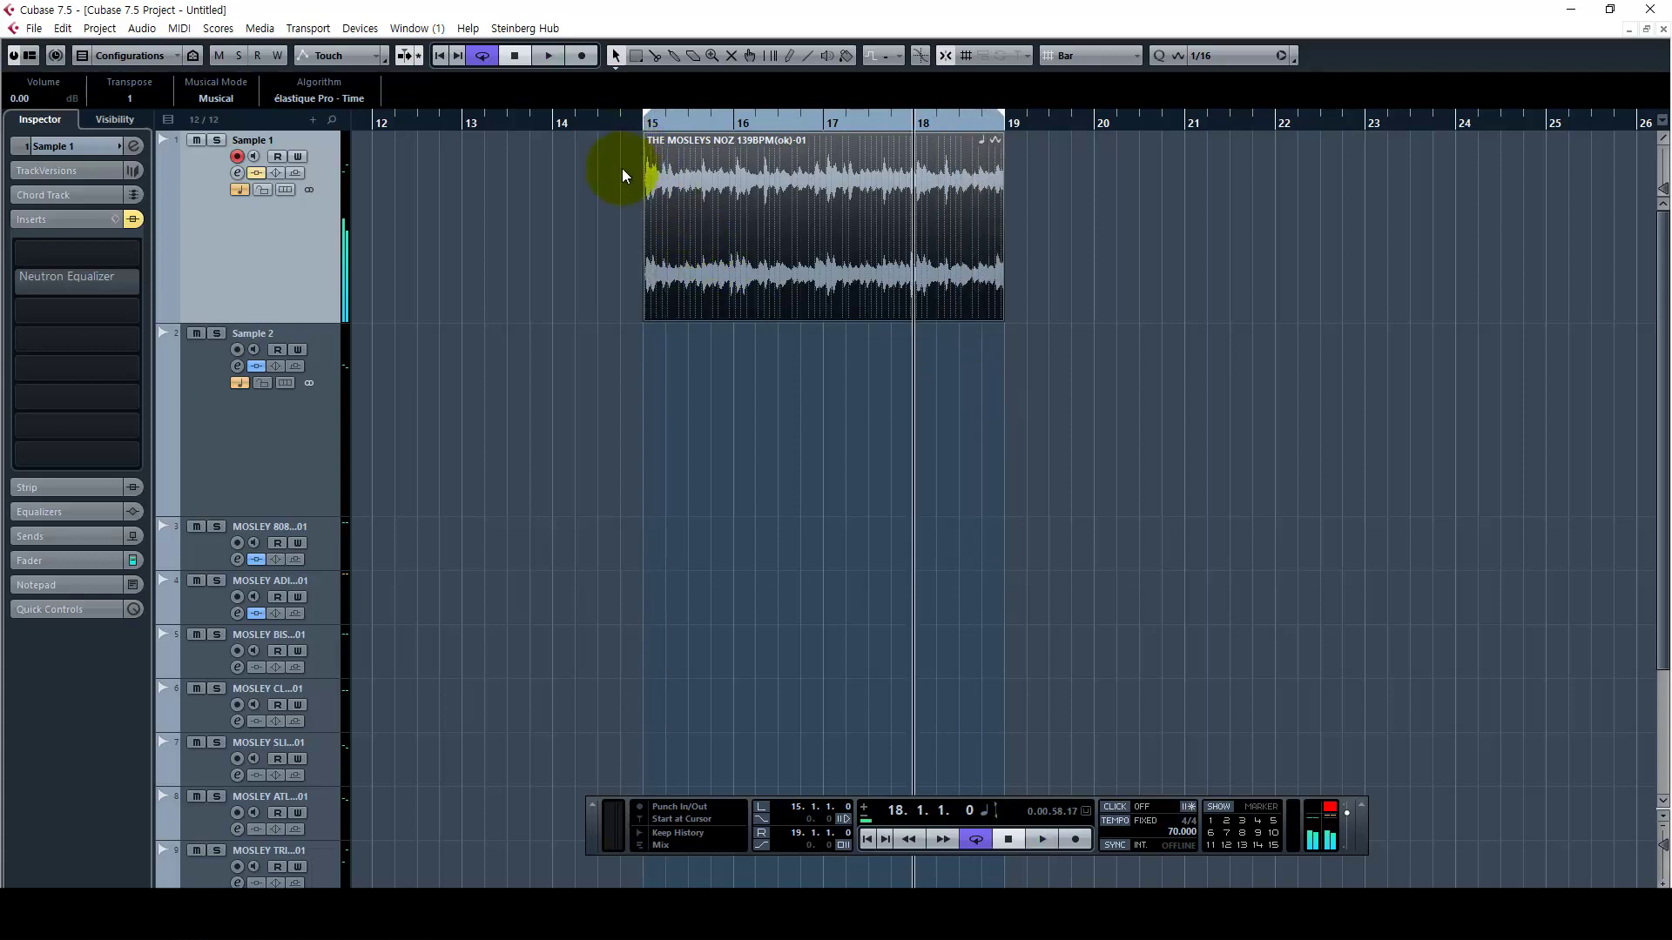
pyautogui.press('space')
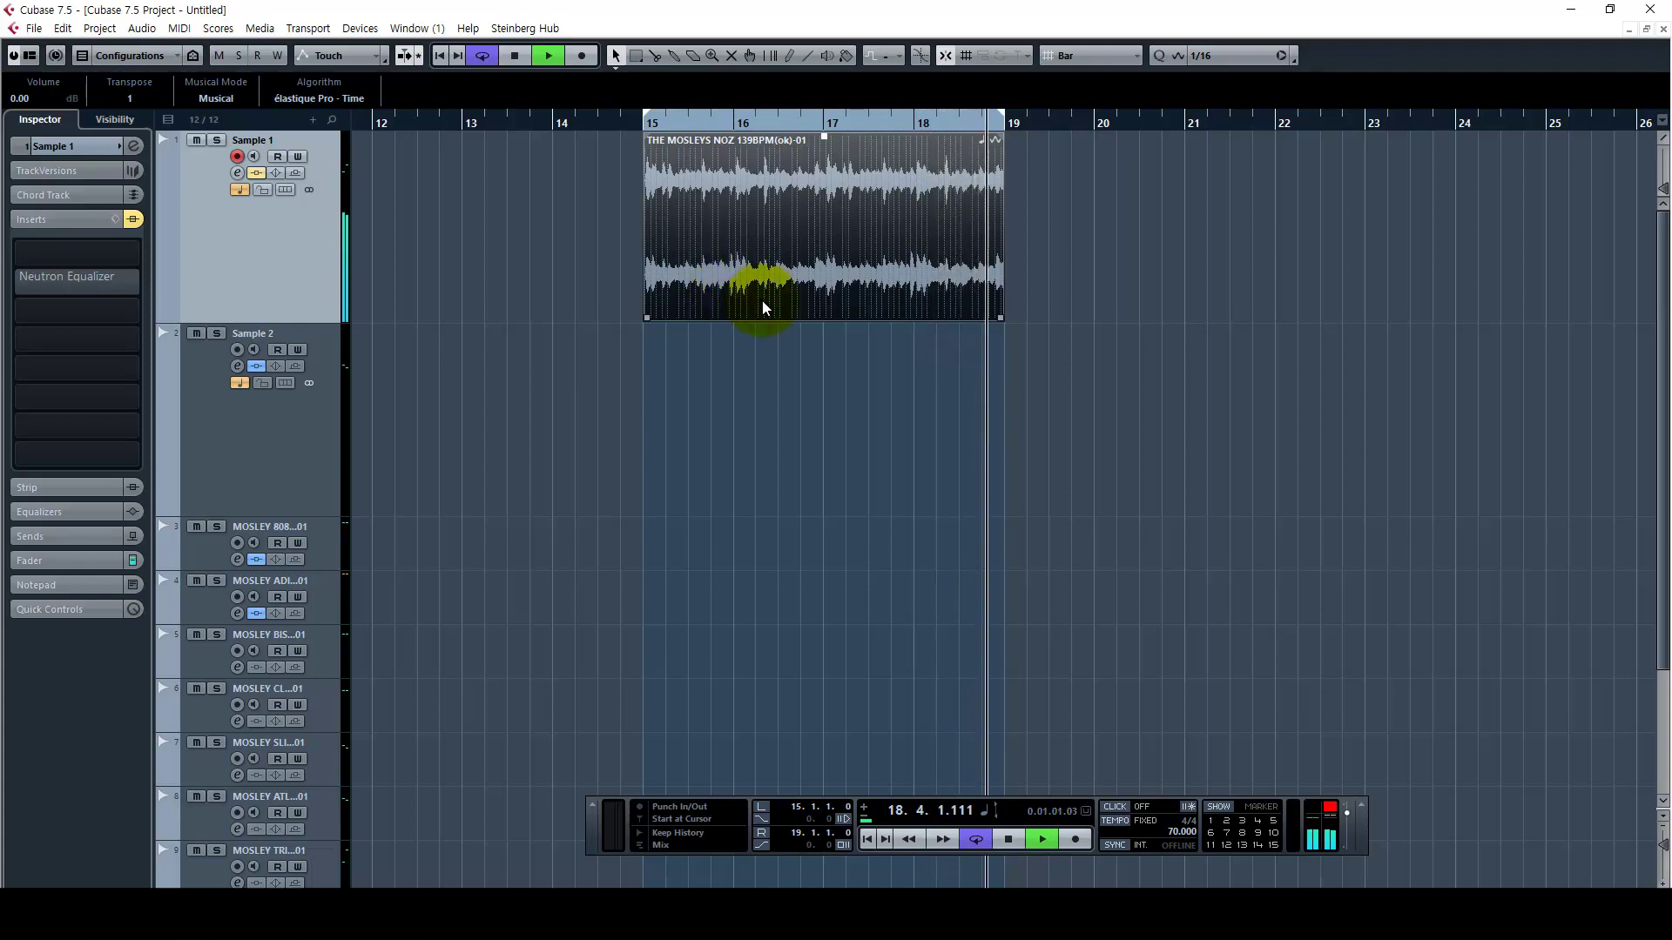
pyautogui.press('space')
# Split off and delete the silent lead-in at the clip's start, and move the remaining clip back to bar 15
pyautogui.press('h')
pyautogui.press('KP_1')
pyautogui.press('h')
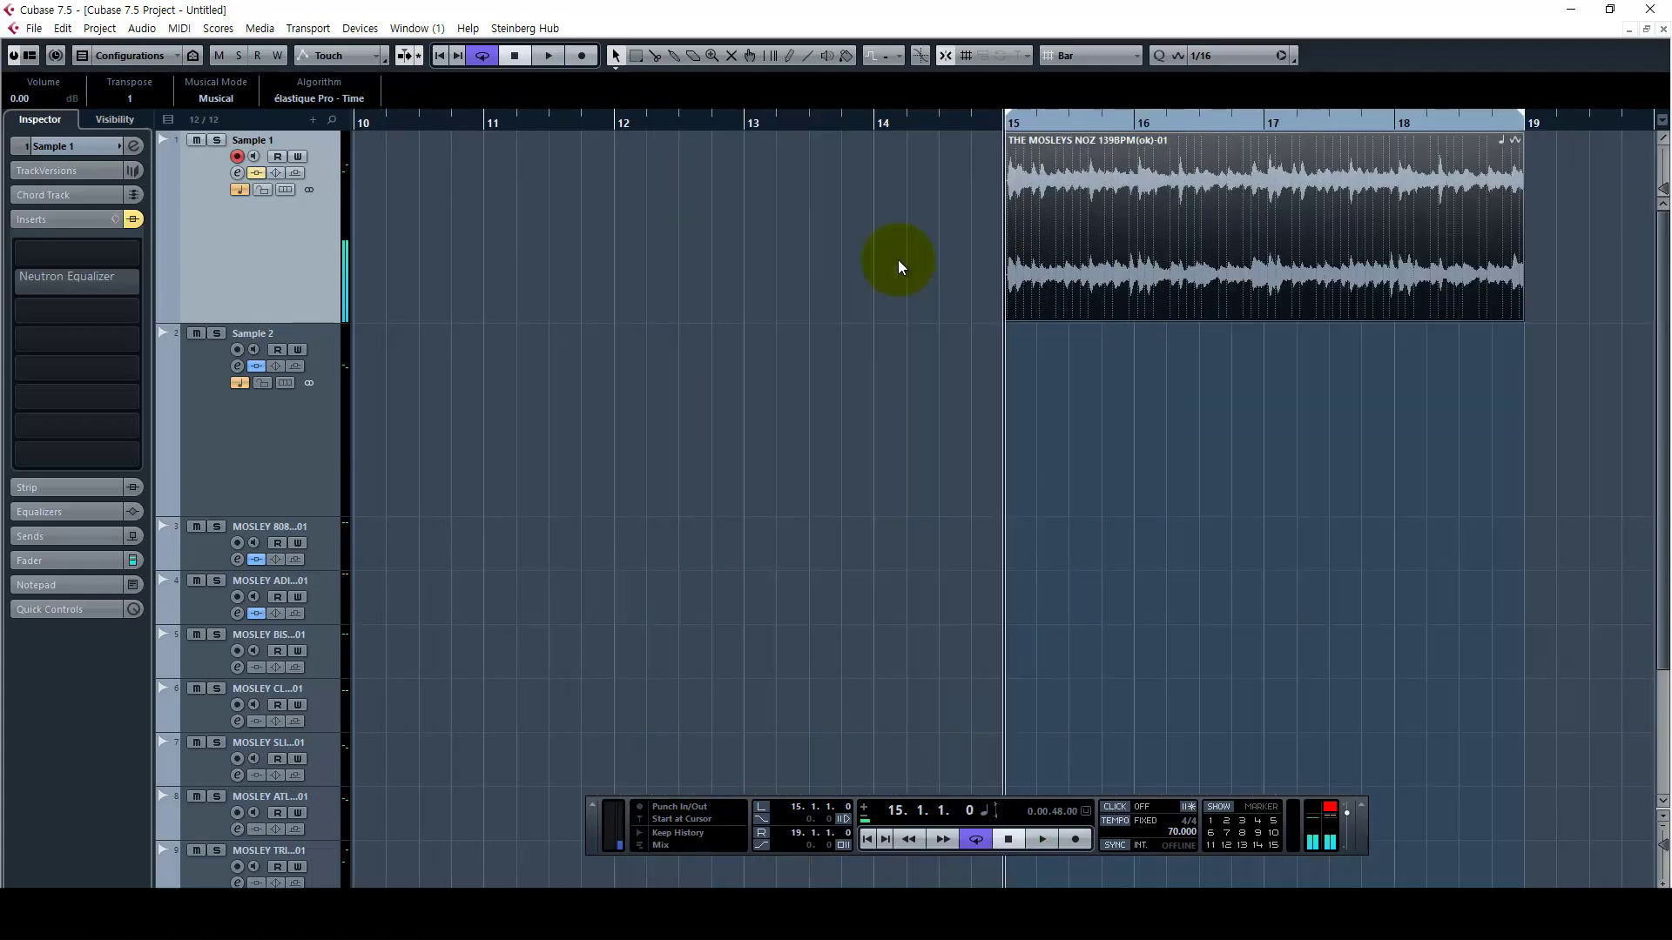
pyautogui.press('h')
pyautogui.press('h')
pyautogui.press('h')
pyautogui.press('h')
pyautogui.press('h')
pyautogui.press('h')
pyautogui.press('3')
pyautogui.press('j')
pyautogui.click(876, 228)
pyautogui.press('1')
pyautogui.click(847, 228)
pyautogui.press('Delete')
pyautogui.press('j')
pyautogui.moveTo(994, 229); pyautogui.dragTo(970, 308)
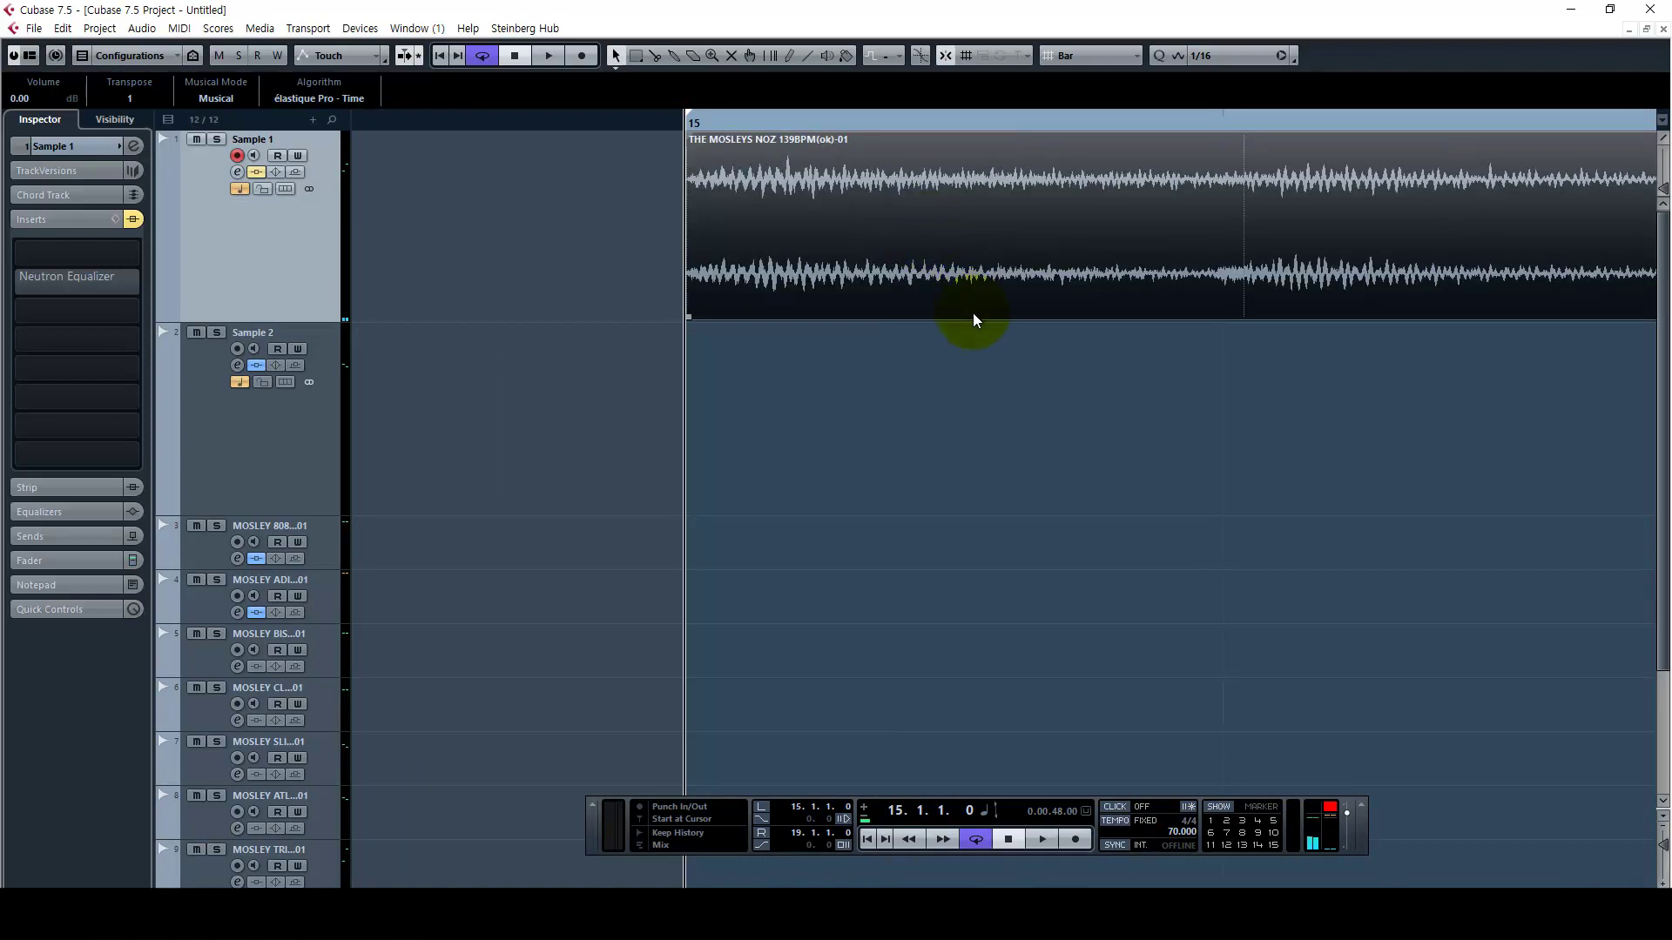
# Extend the end of the shifted sample clip back to bar 19
pyautogui.press('g')
pyautogui.press('g')
pyautogui.press('g')
pyautogui.press('g')
pyautogui.press('g')
pyautogui.press('g')
pyautogui.press('g')
pyautogui.moveTo(1276, 458); pyautogui.dragTo(1121, 444)
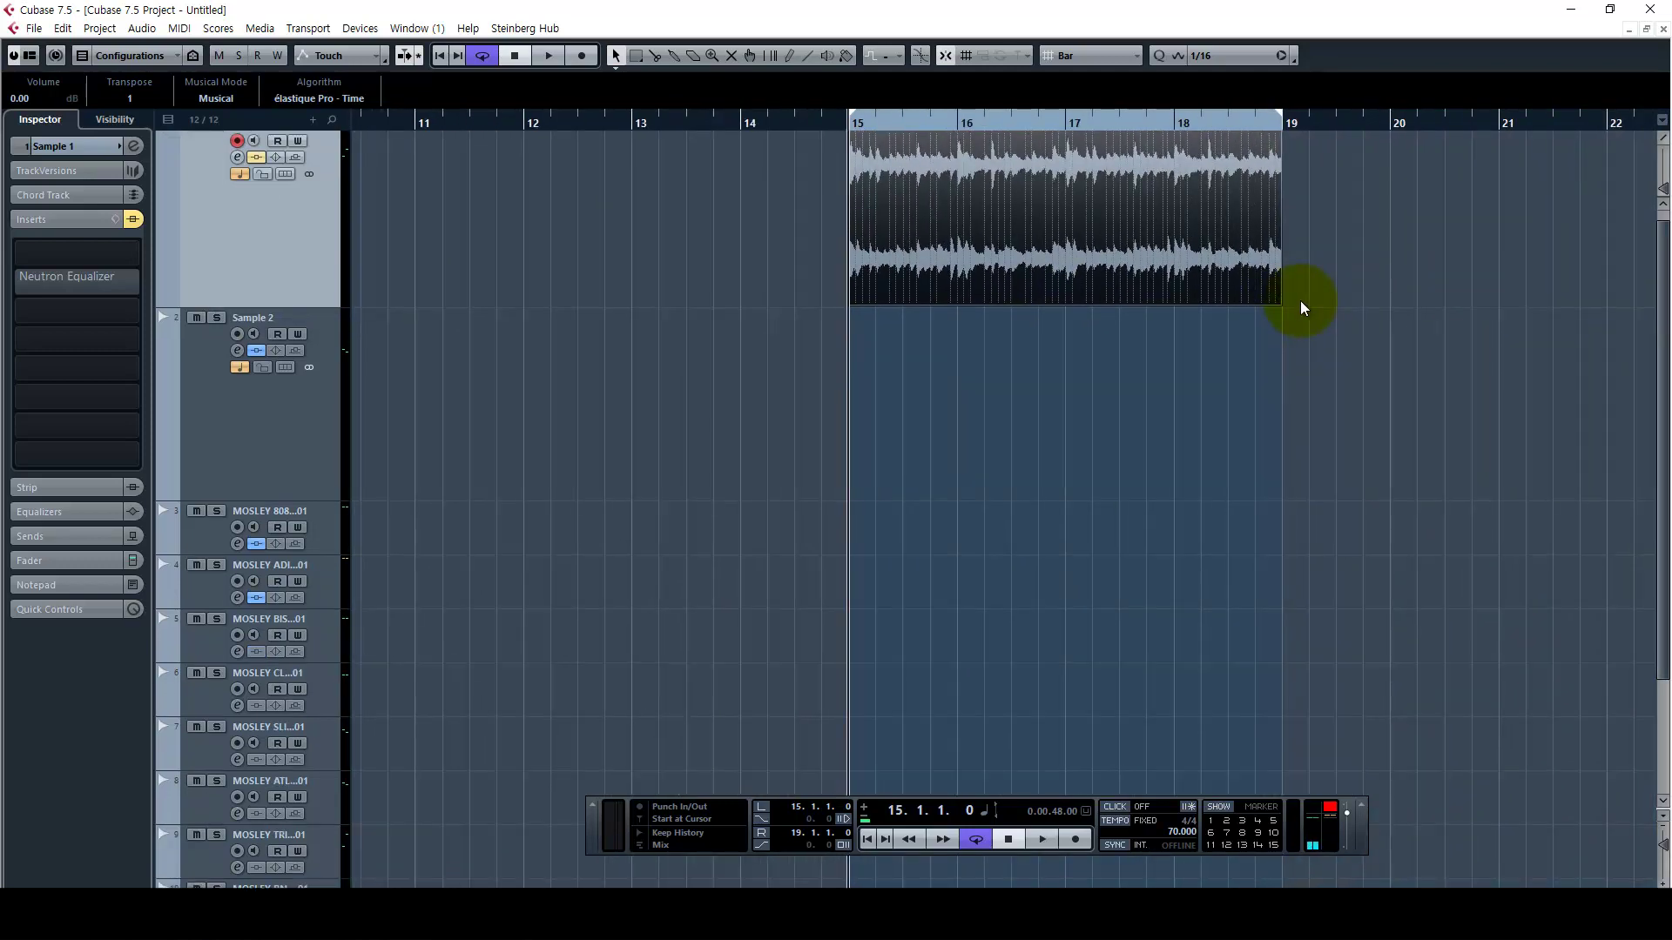
# Play the looped clip from bar 18 to check how its end runs back into bar 15
pyautogui.click(1186, 123)
pyautogui.press('space')
pyautogui.press('h')
pyautogui.press('h')
pyautogui.click(1121, 406)
pyautogui.press('h')
pyautogui.press('h')
pyautogui.press('h')
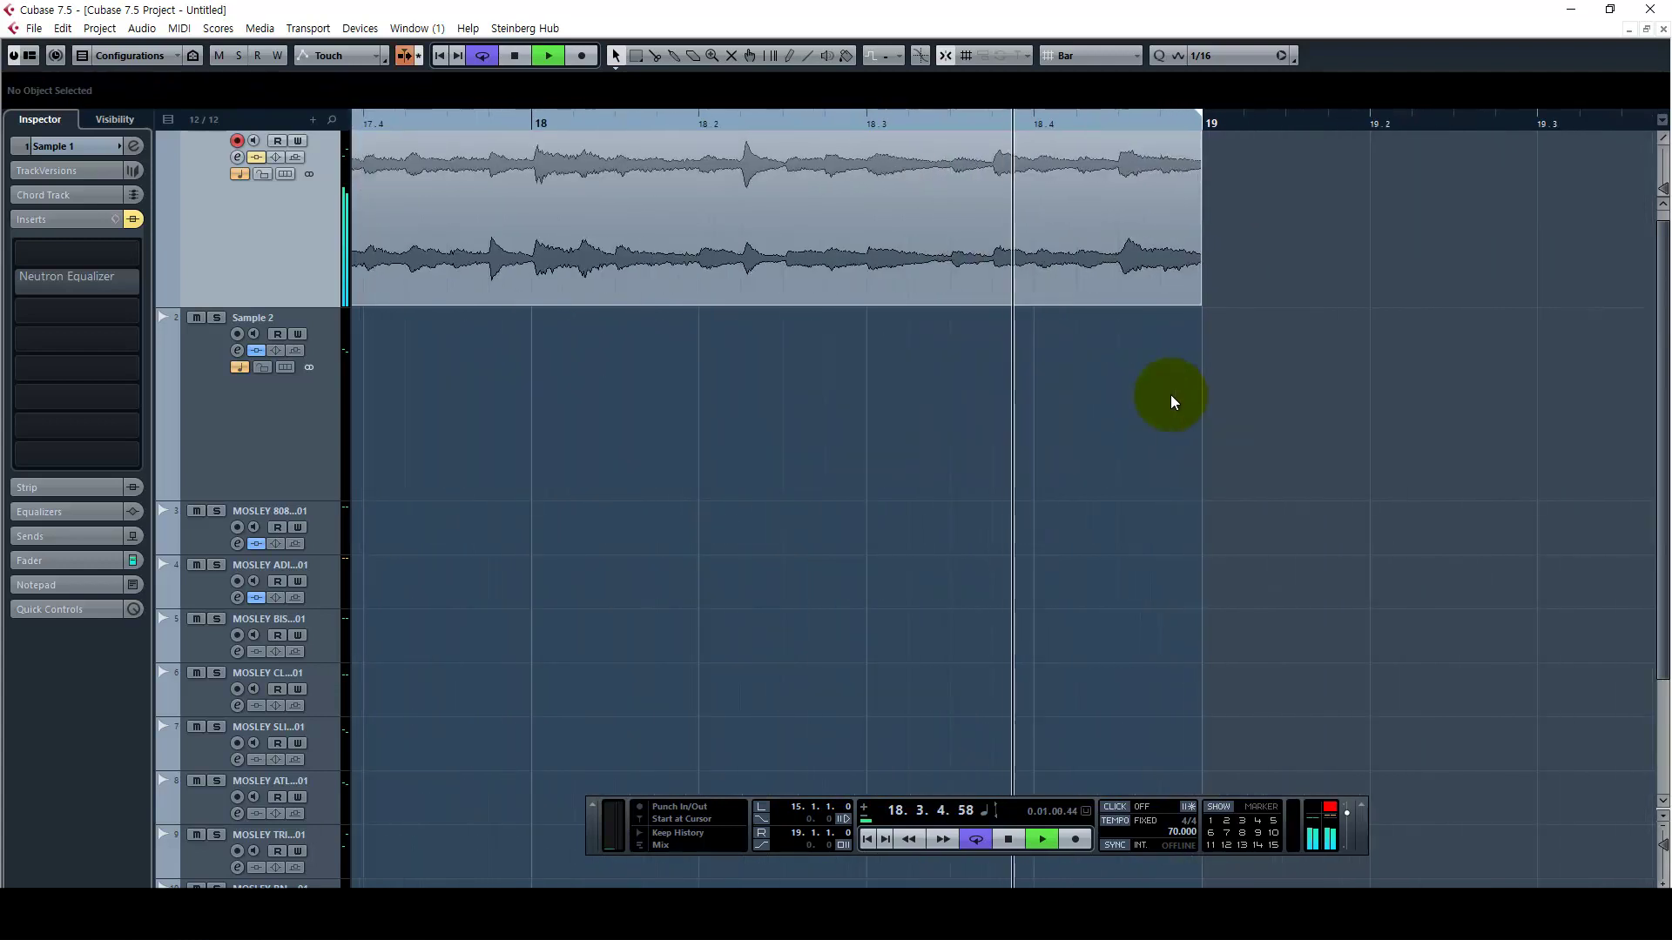
pyautogui.press('g')
pyautogui.press('g')
pyautogui.press('g')
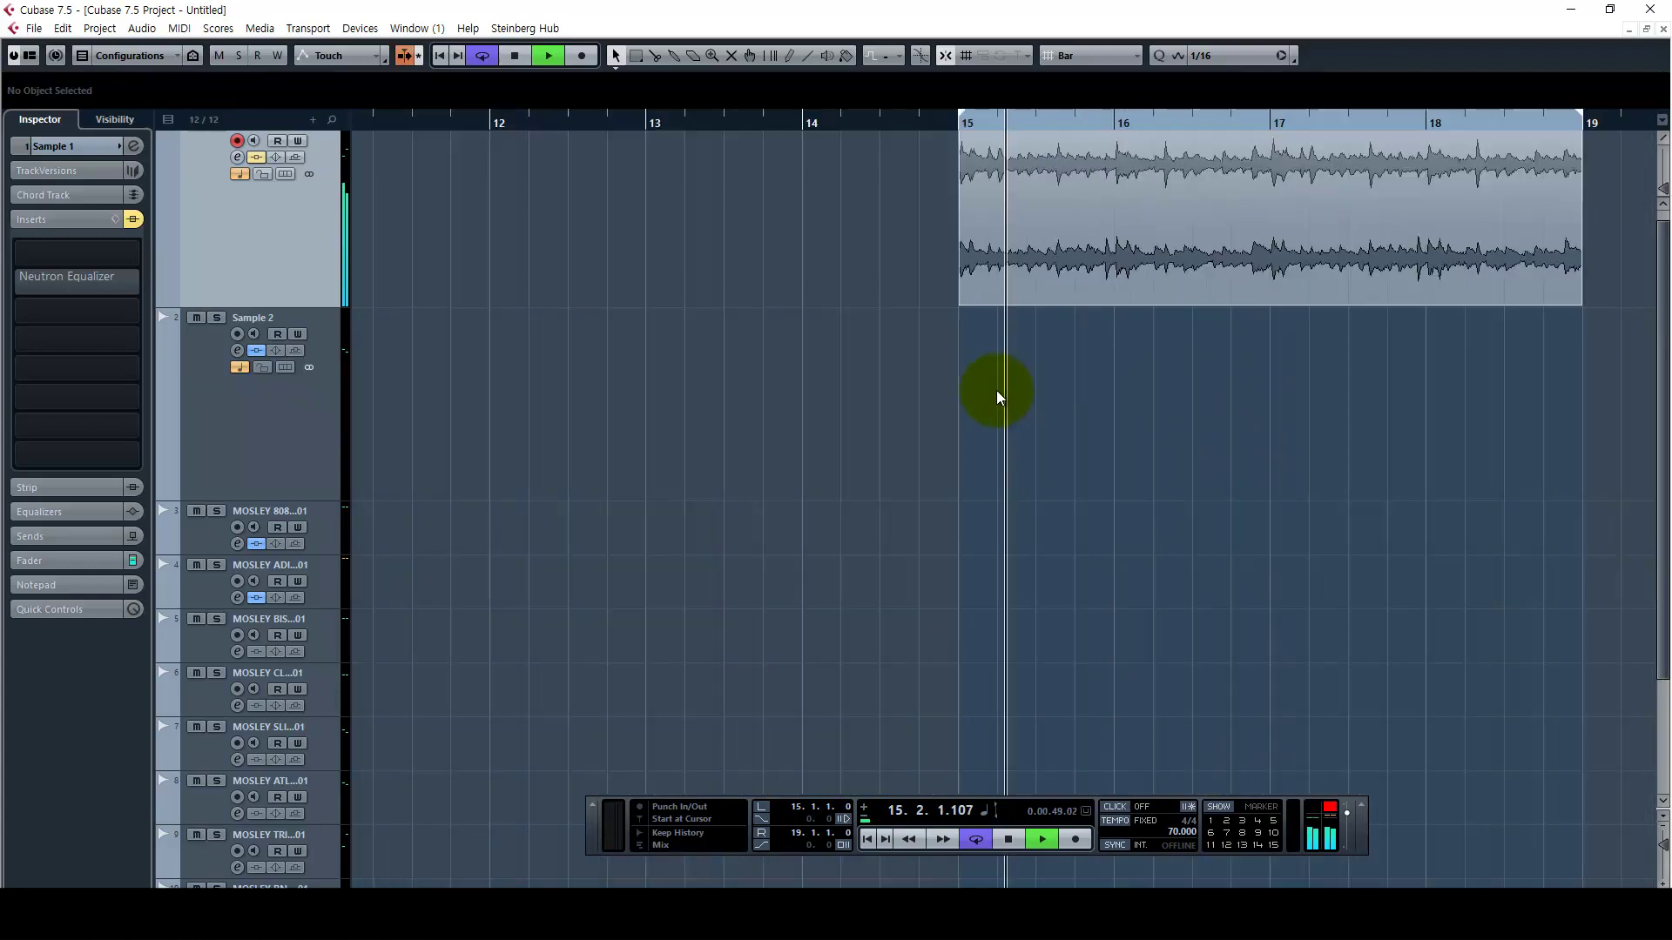
pyautogui.press('space')
pyautogui.moveTo(1001, 289); pyautogui.dragTo(932, 471)
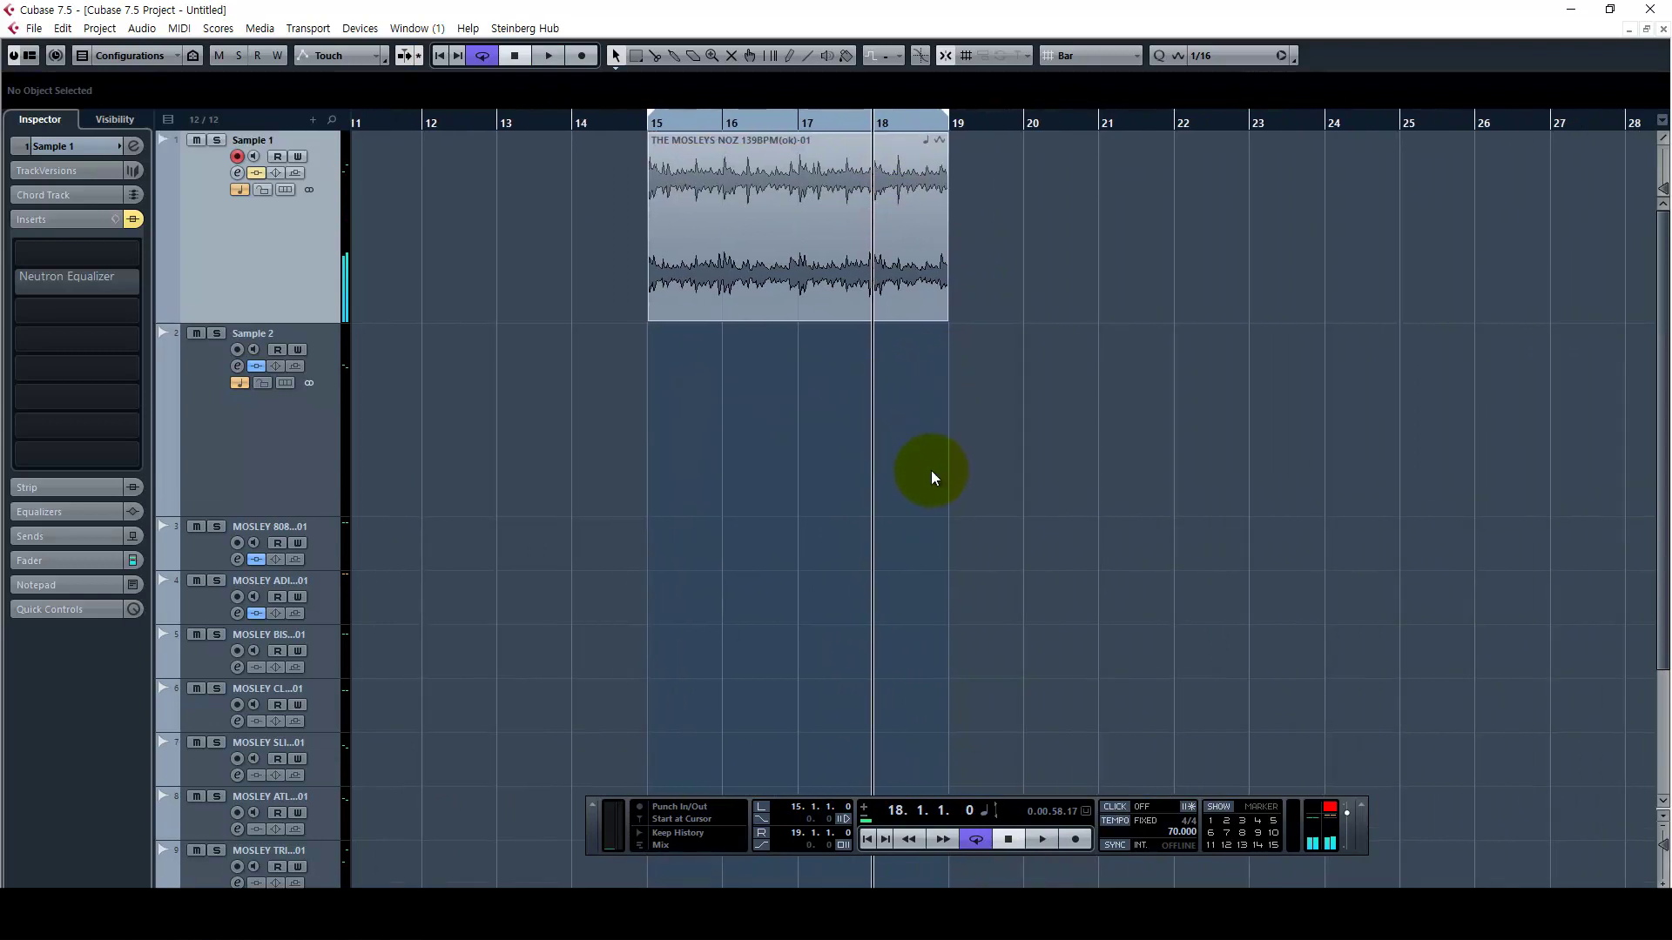
pyautogui.press('space')
pyautogui.press('h')
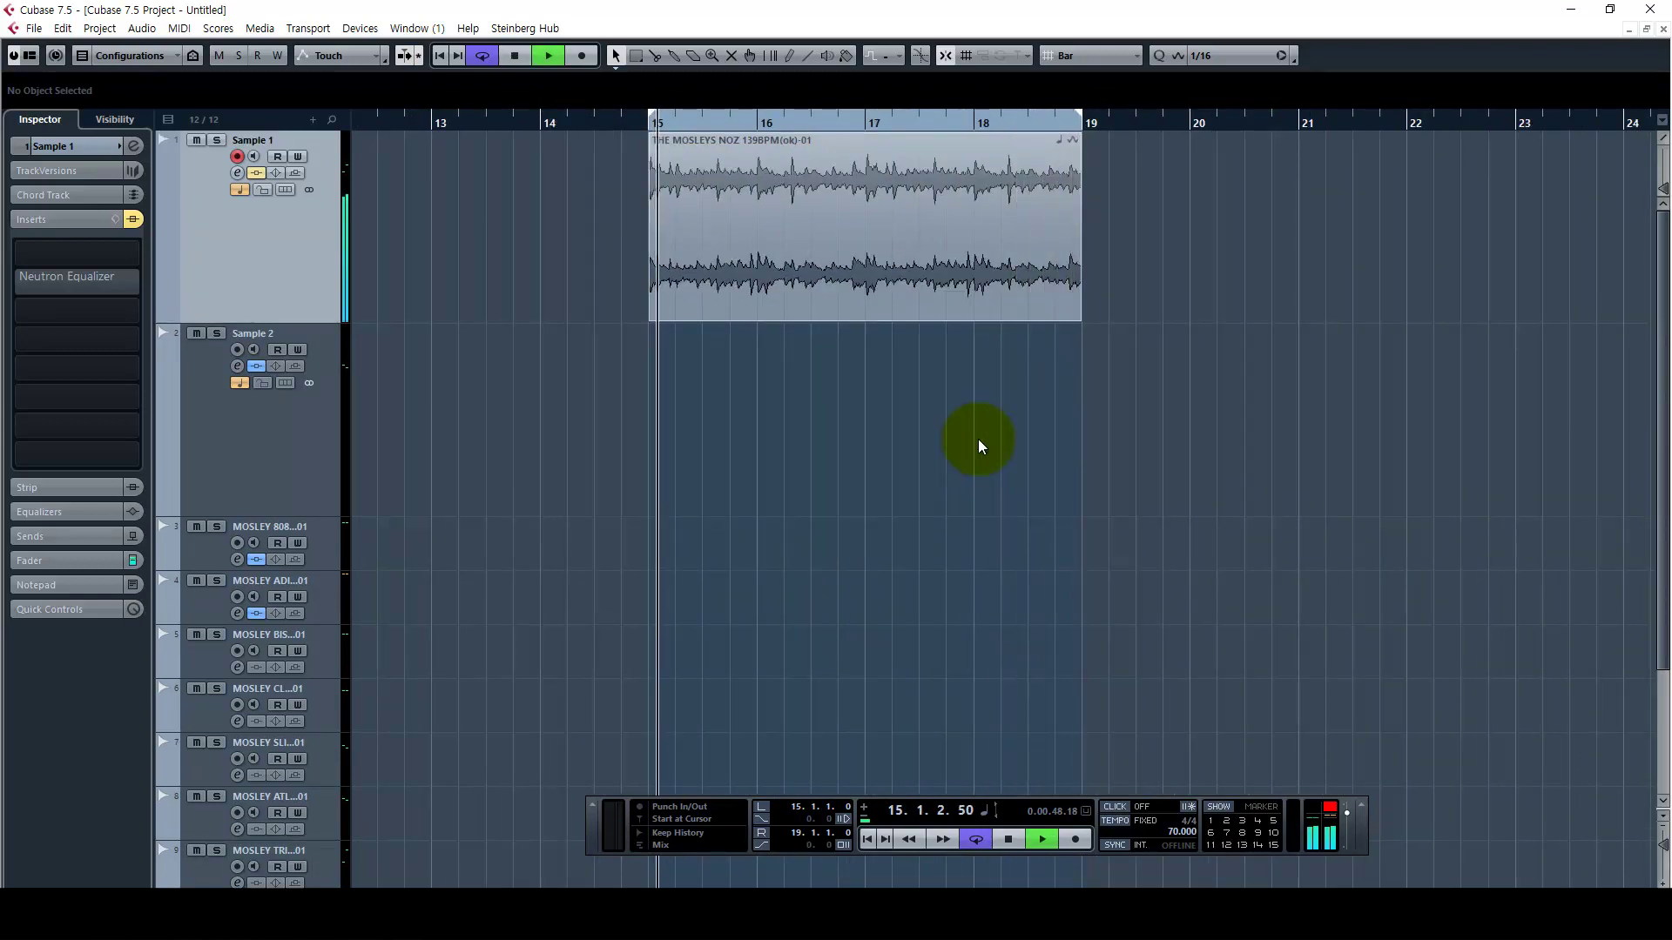
pyautogui.press('space')
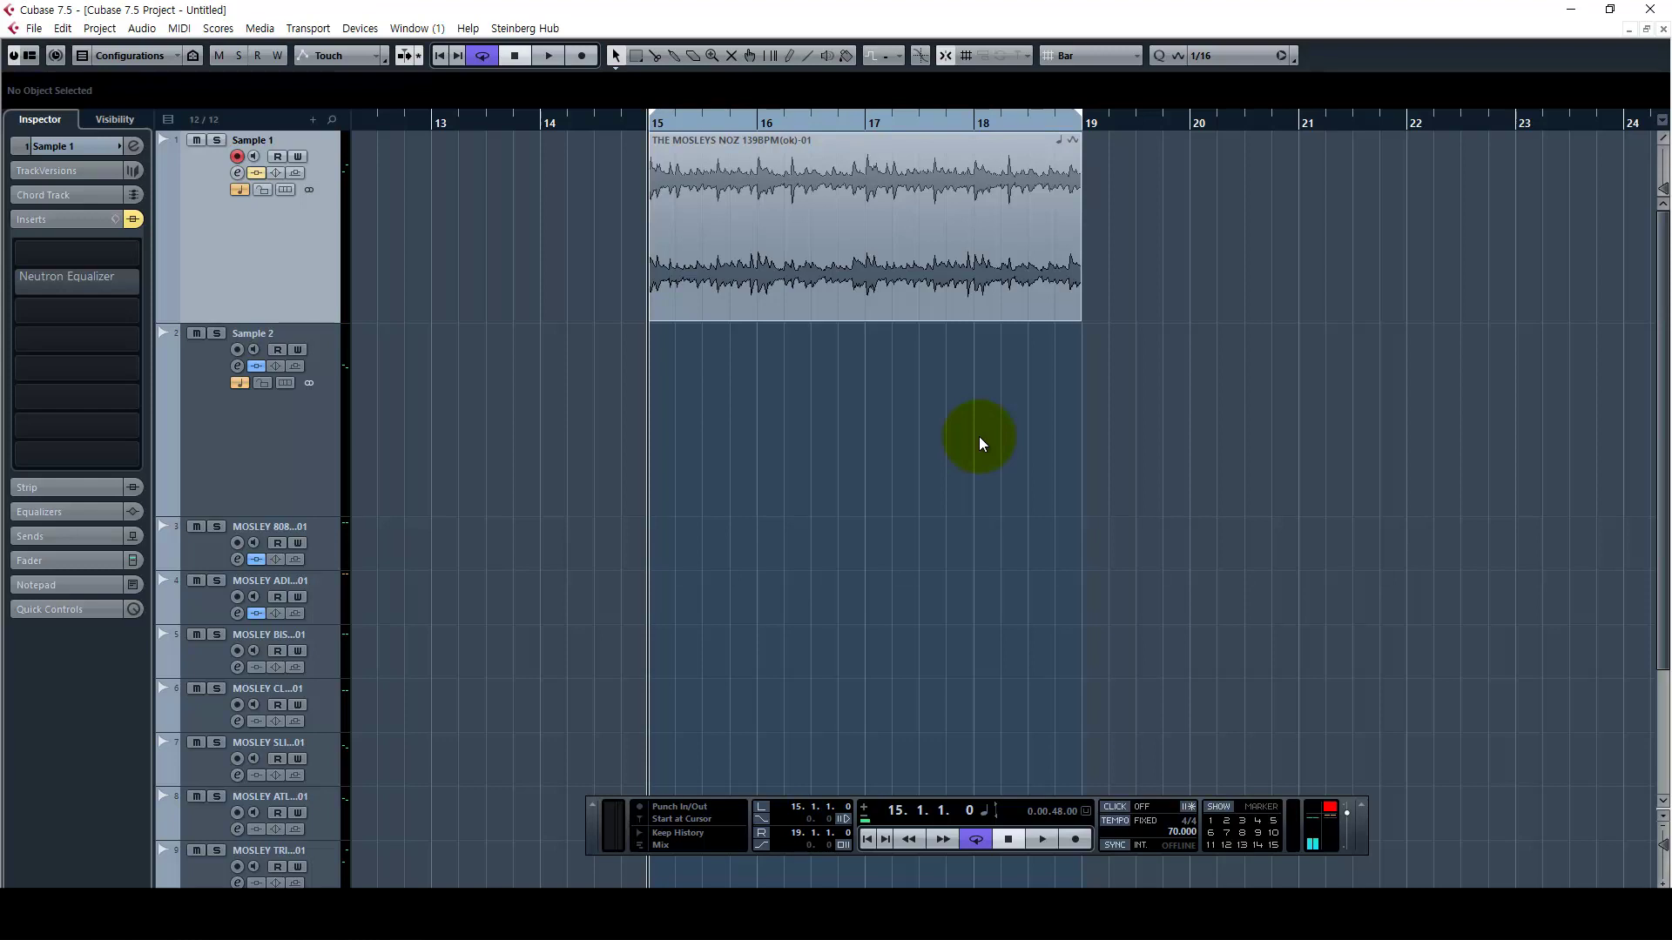
# Delete the demonstration sample clip between bars 15 and 19 on the Sample 1 track
pyautogui.press('g')
pyautogui.press('g')
pyautogui.press('g')
pyautogui.press('g')
pyautogui.press('g')
pyautogui.press('g')
pyautogui.click(936, 228)
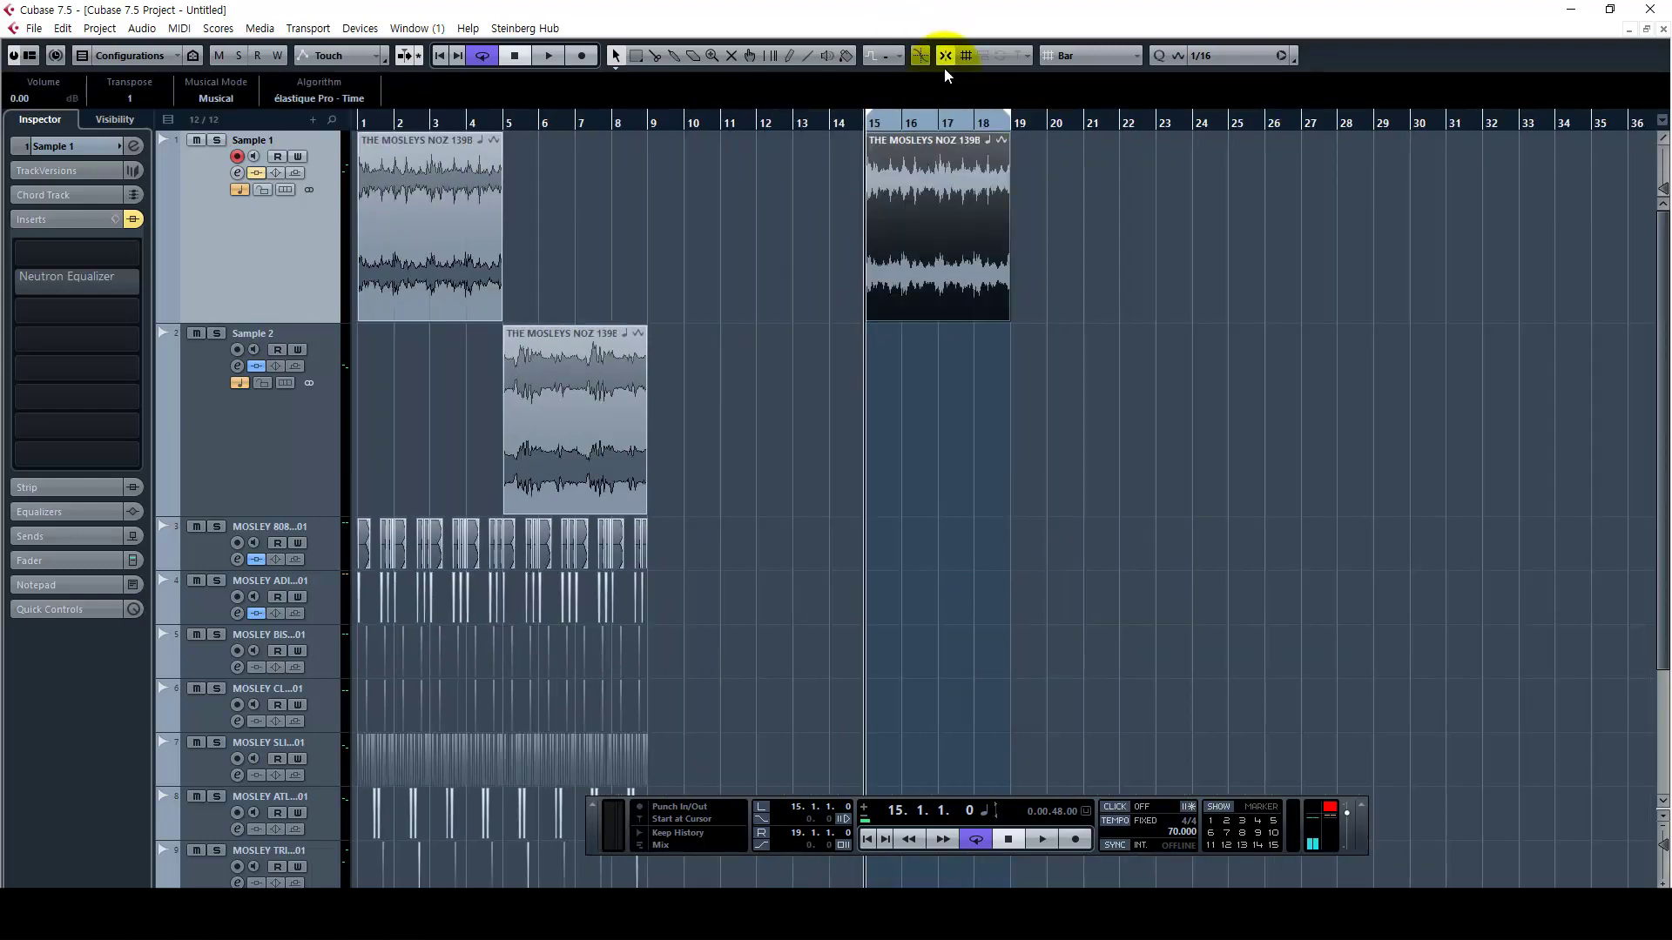
pyautogui.press('Delete')
# Return the cursor to bar 1 and set the loop range around the two sample clips, bars 1 to 9
pyautogui.press('KP_Decimal')
pyautogui.press('h')
pyautogui.moveTo(1004, 415); pyautogui.dragTo(29, 145)
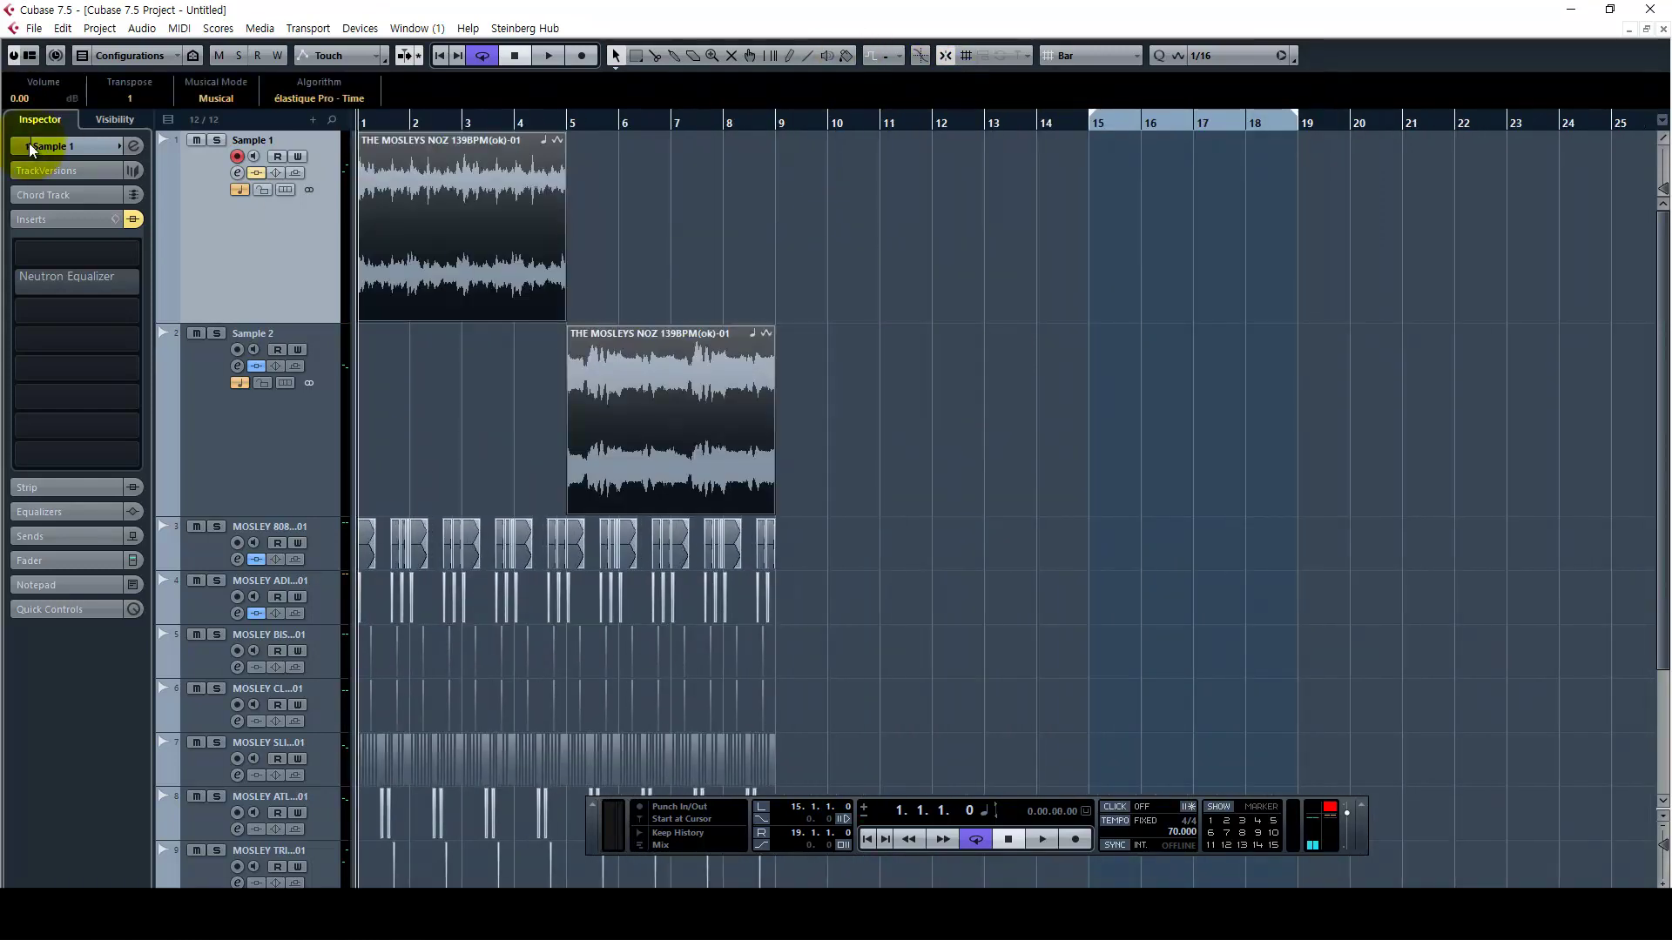
pyautogui.press('p')
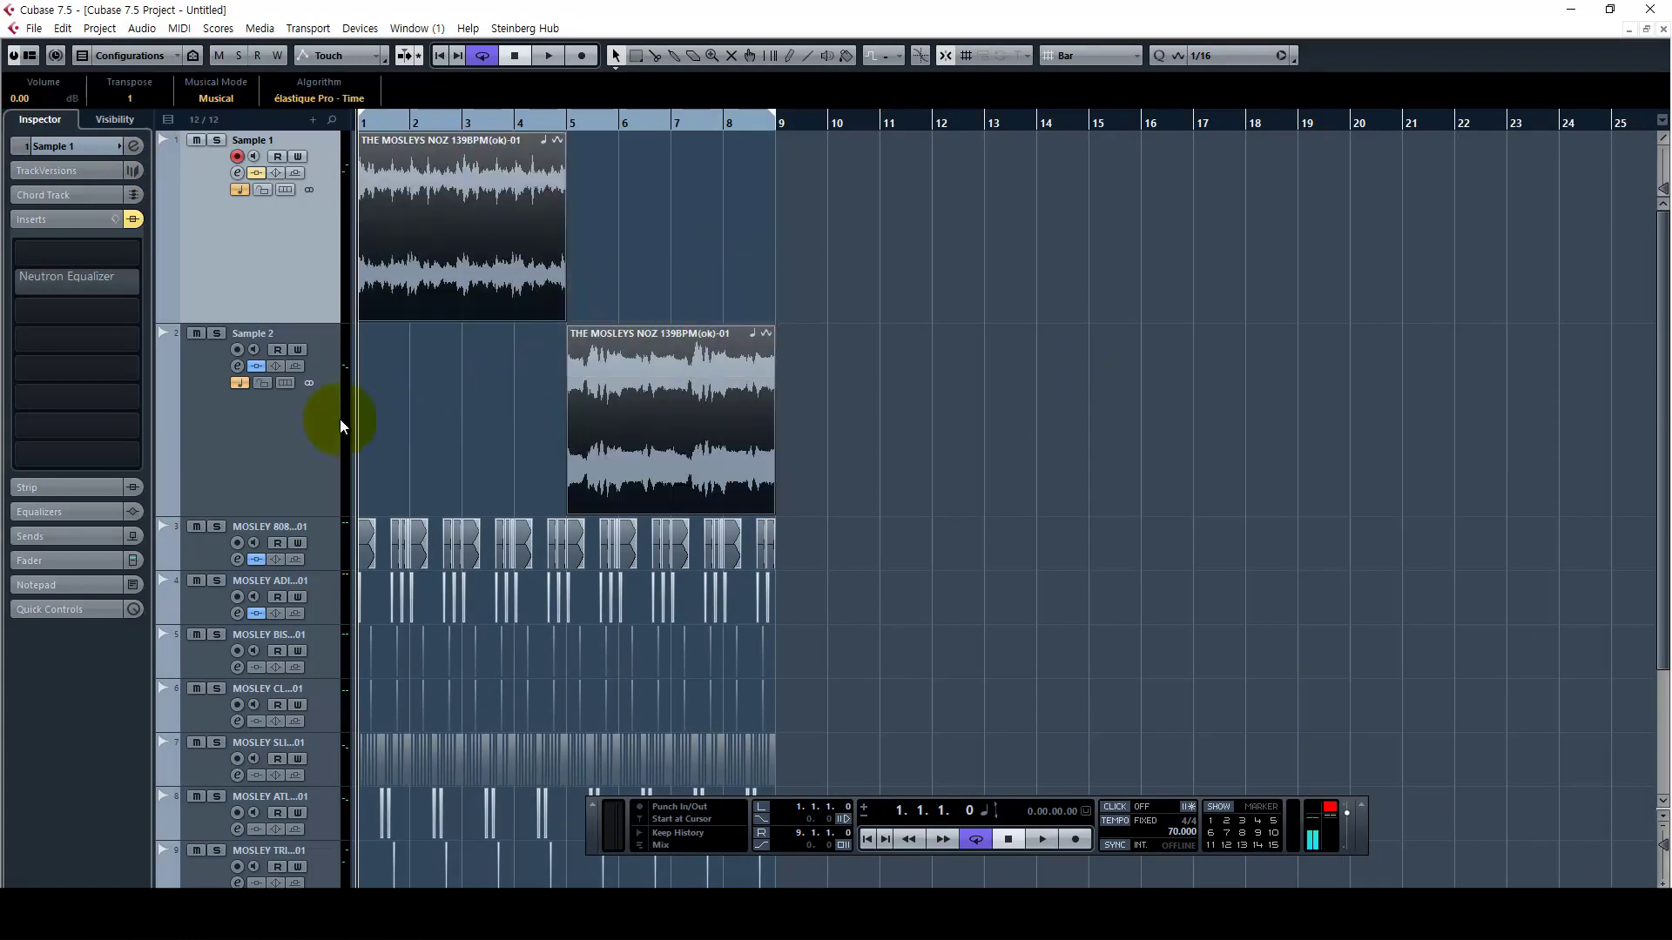
# Open the Neutron Equalizer insert of the Sample 2 track and place its window beside the clips
pyautogui.click(468, 382)
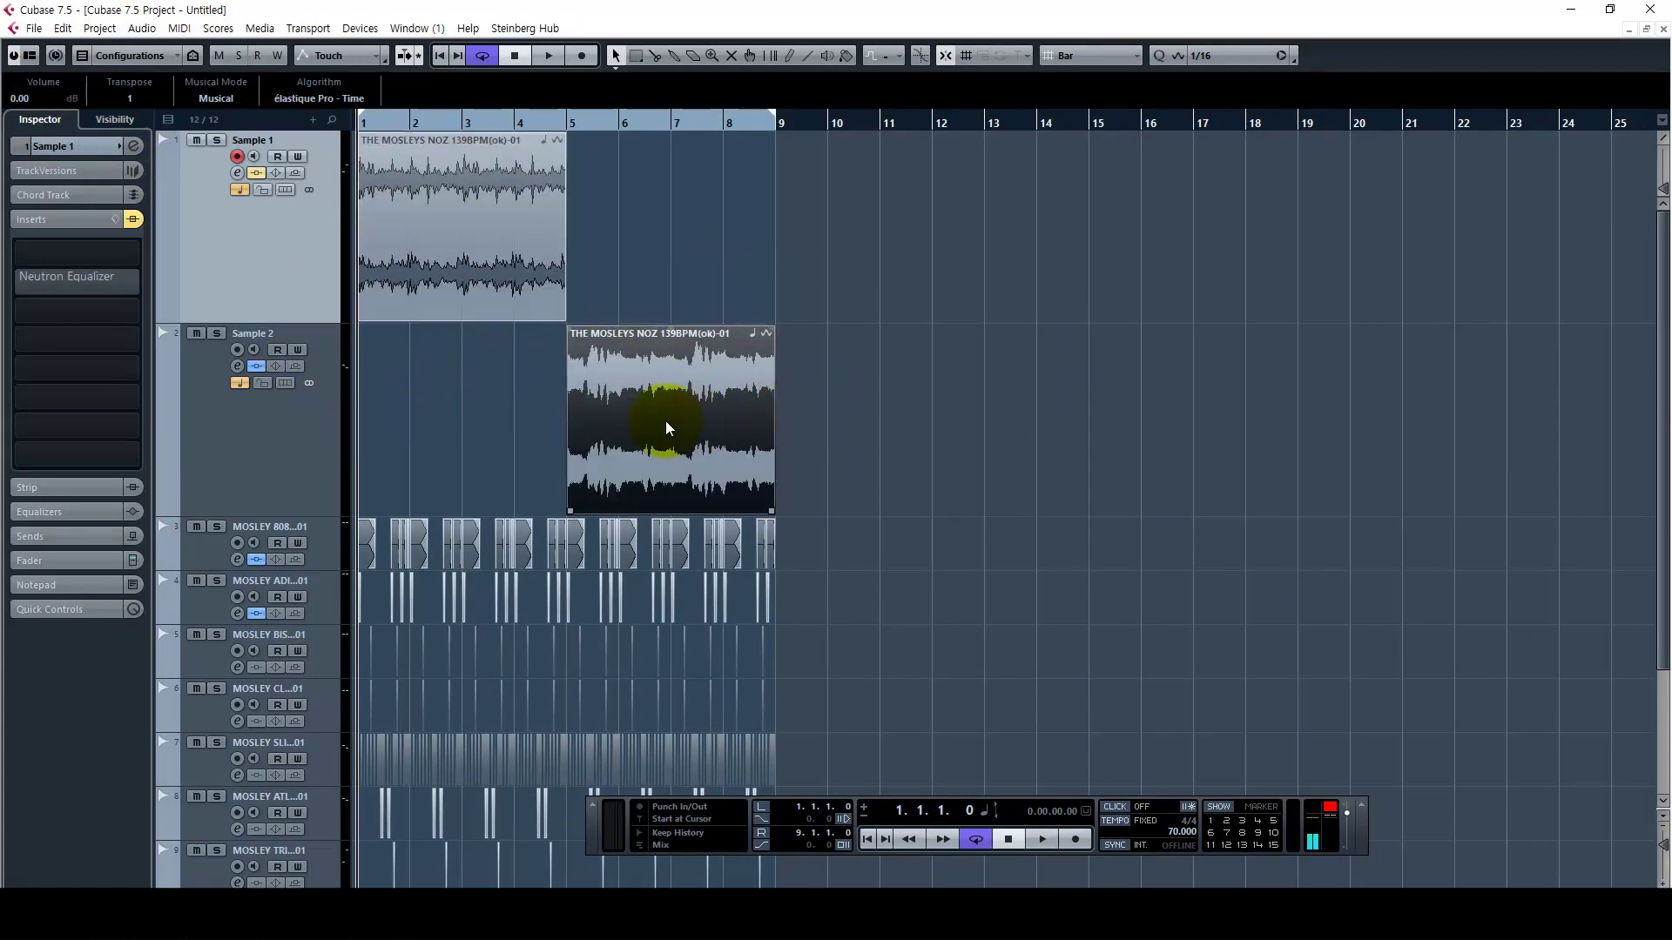
pyautogui.click(291, 423)
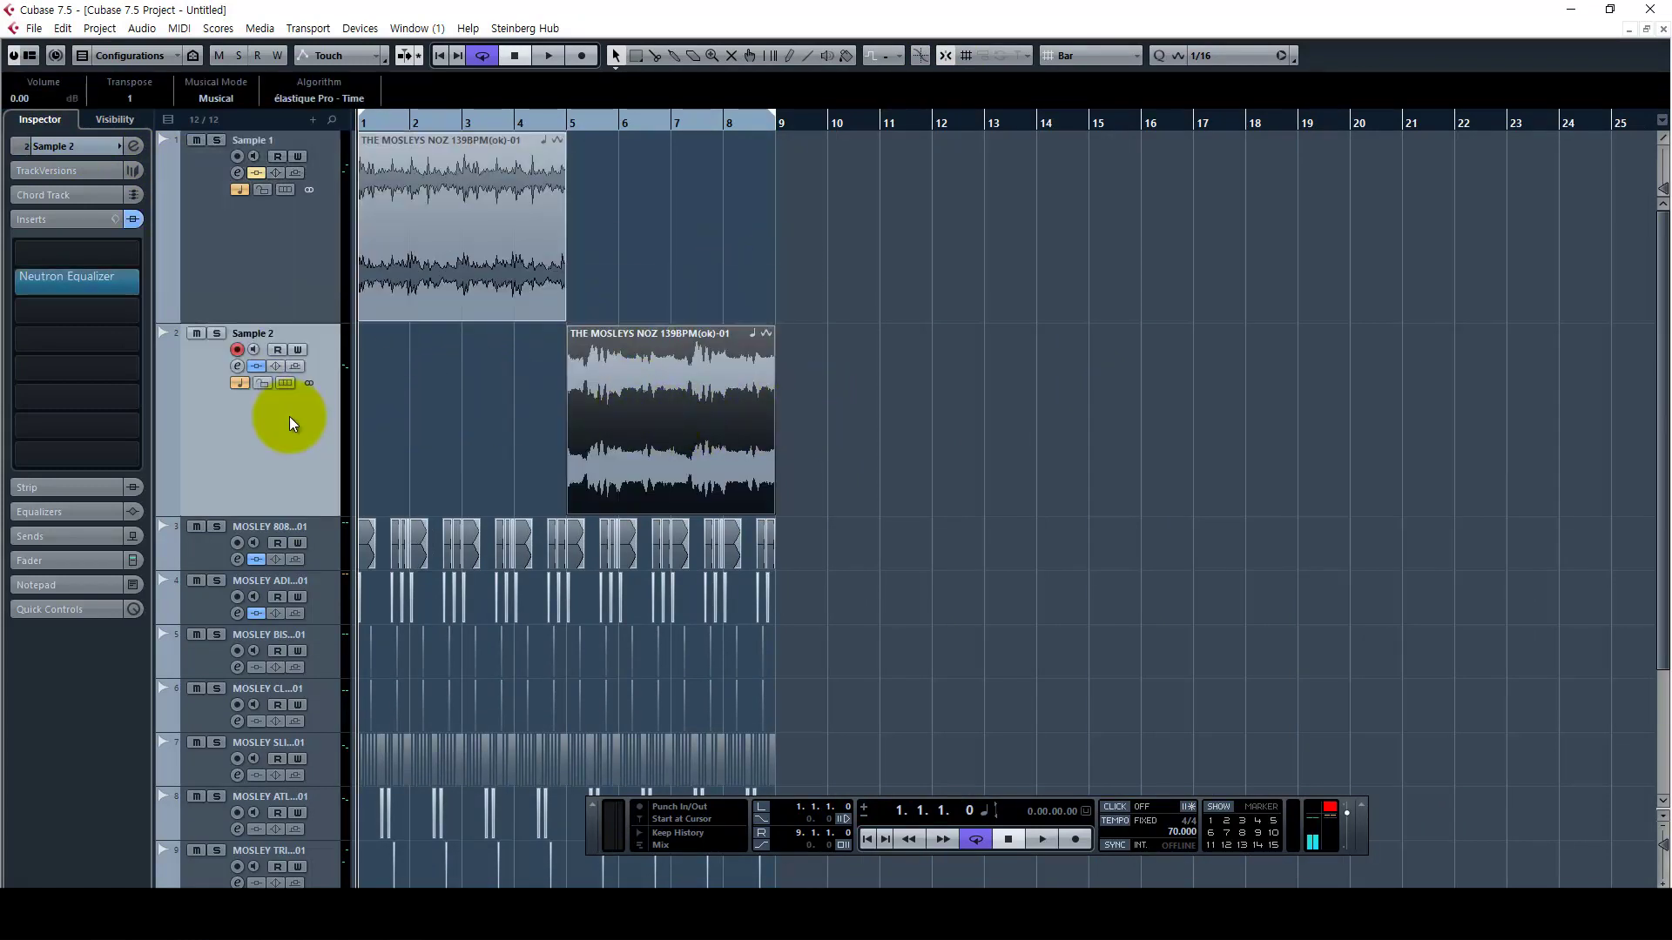
pyautogui.click(120, 280)
pyautogui.moveTo(1064, 316); pyautogui.dragTo(803, 130)
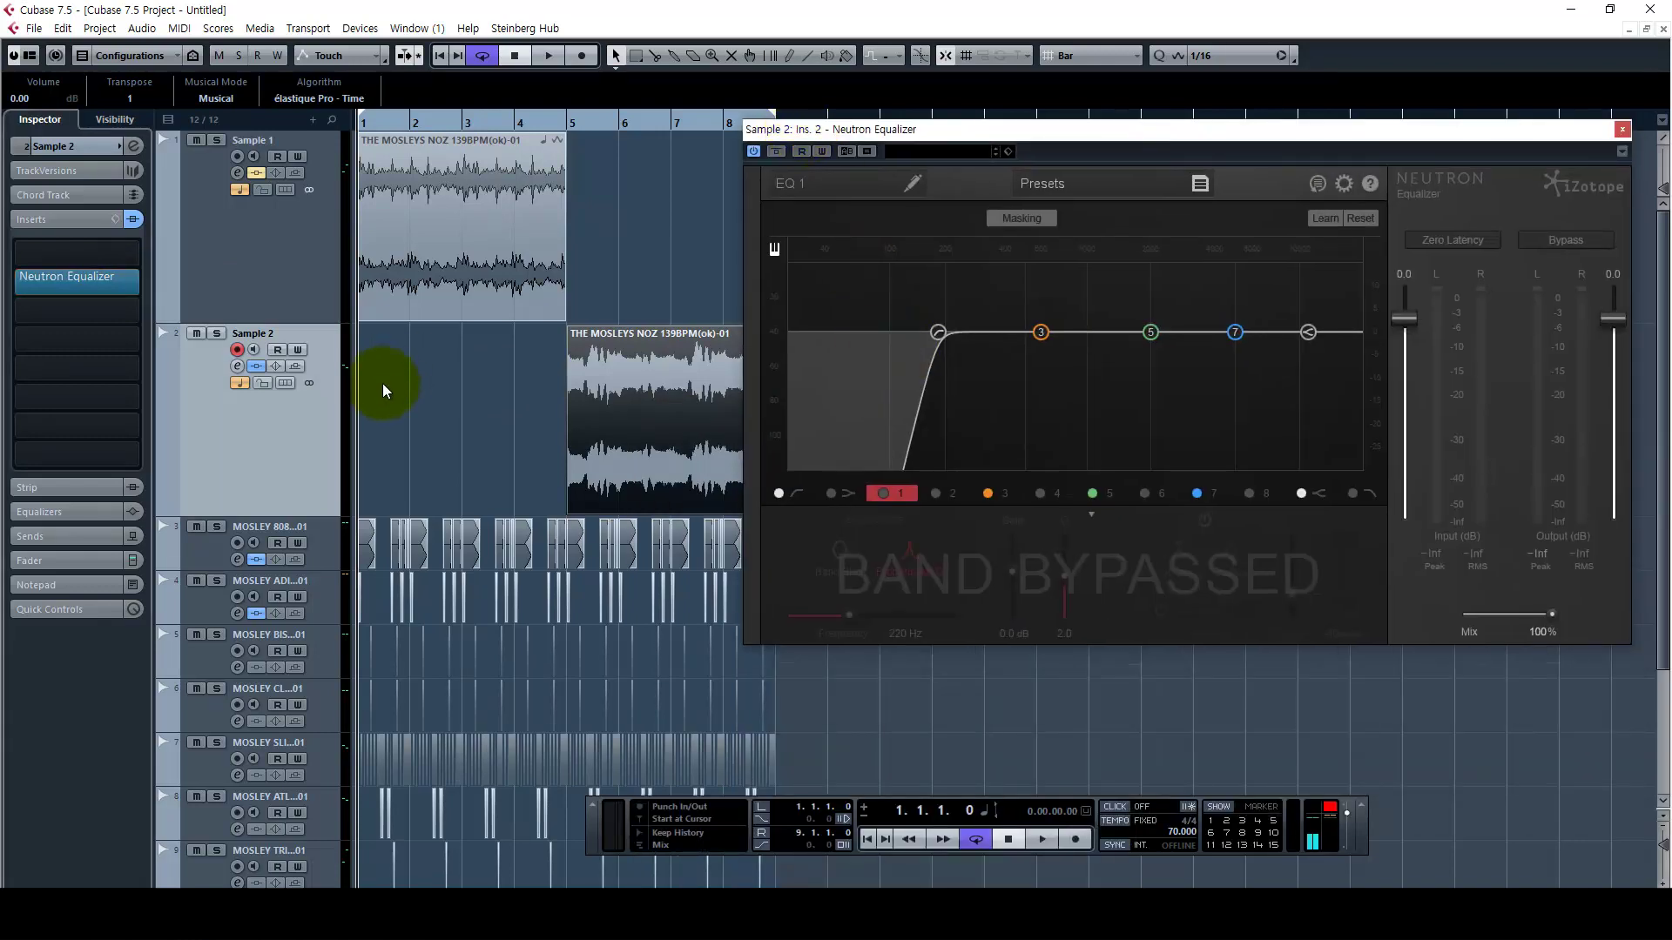
# Solo the Sample 2 track, play its clip from bar 5 through the equalizer, and clear the solo
pyautogui.click(217, 333)
pyautogui.click(571, 124)
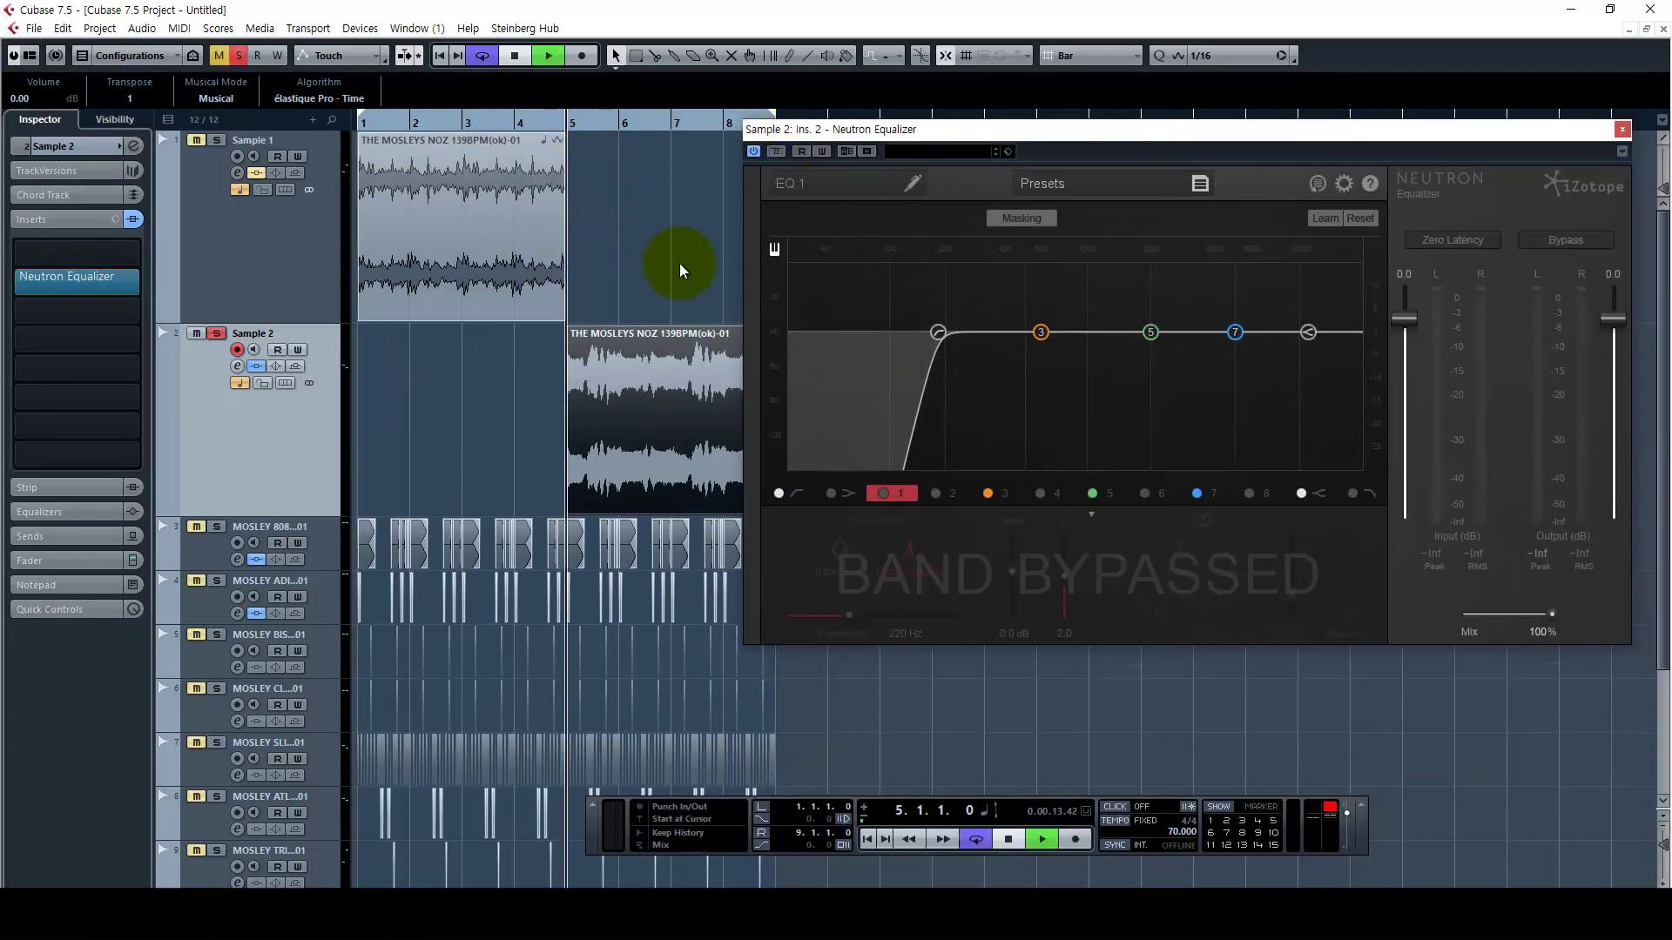
pyautogui.moveTo(697, 284); pyautogui.dragTo(562, 314)
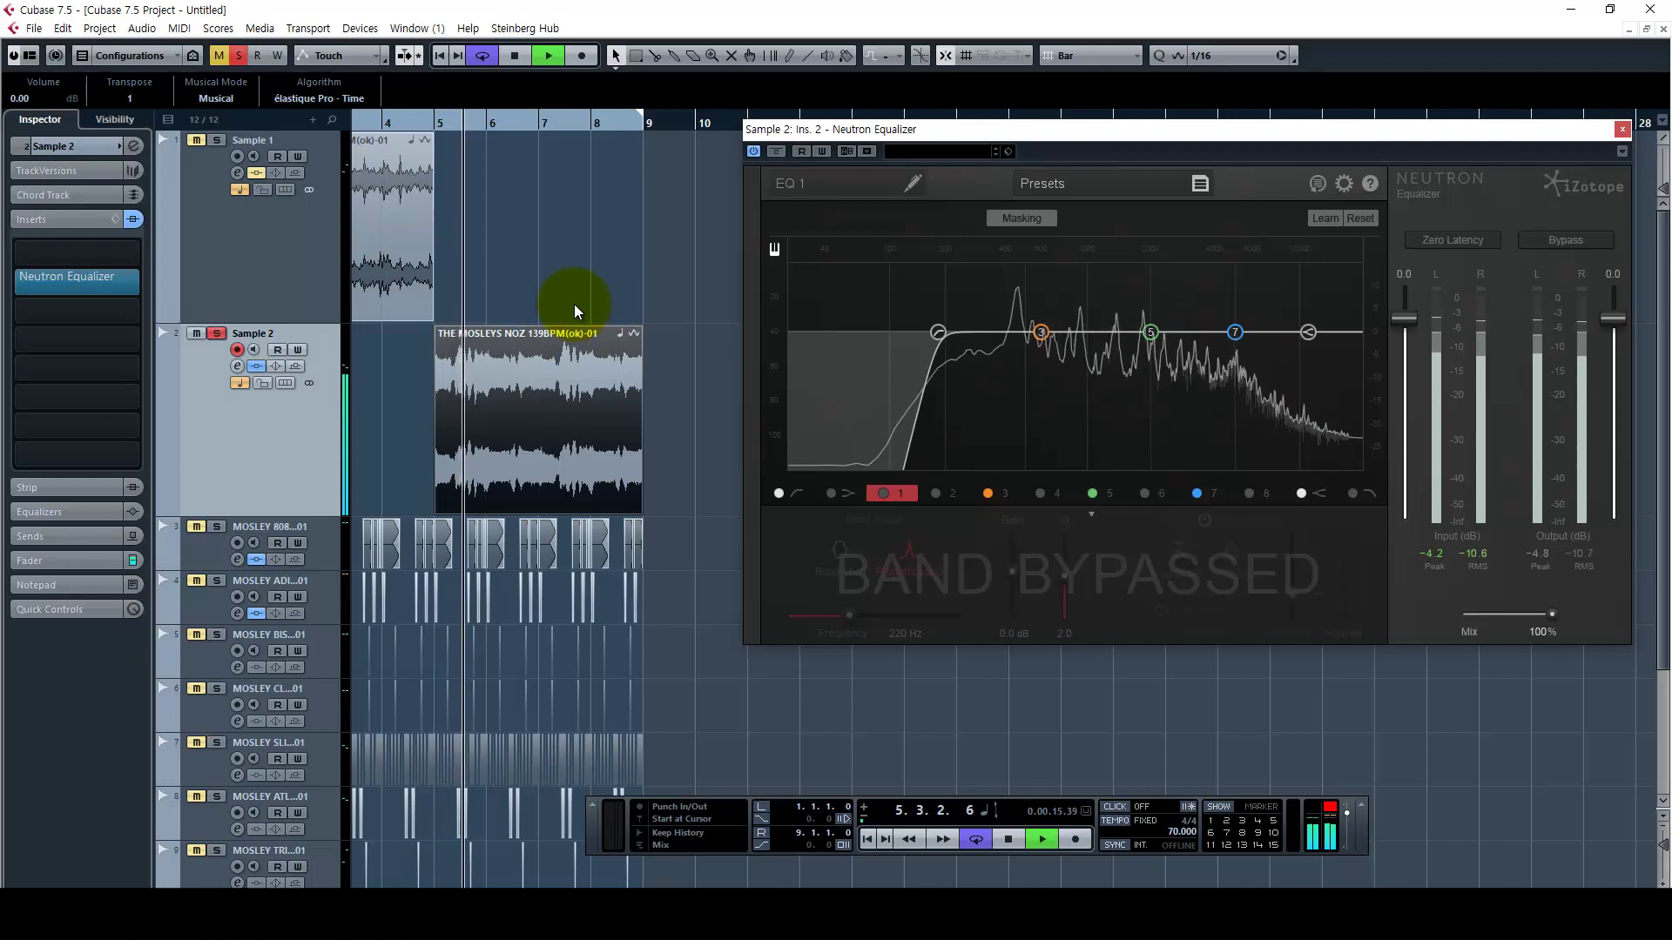
pyautogui.press('space')
pyautogui.click(560, 340)
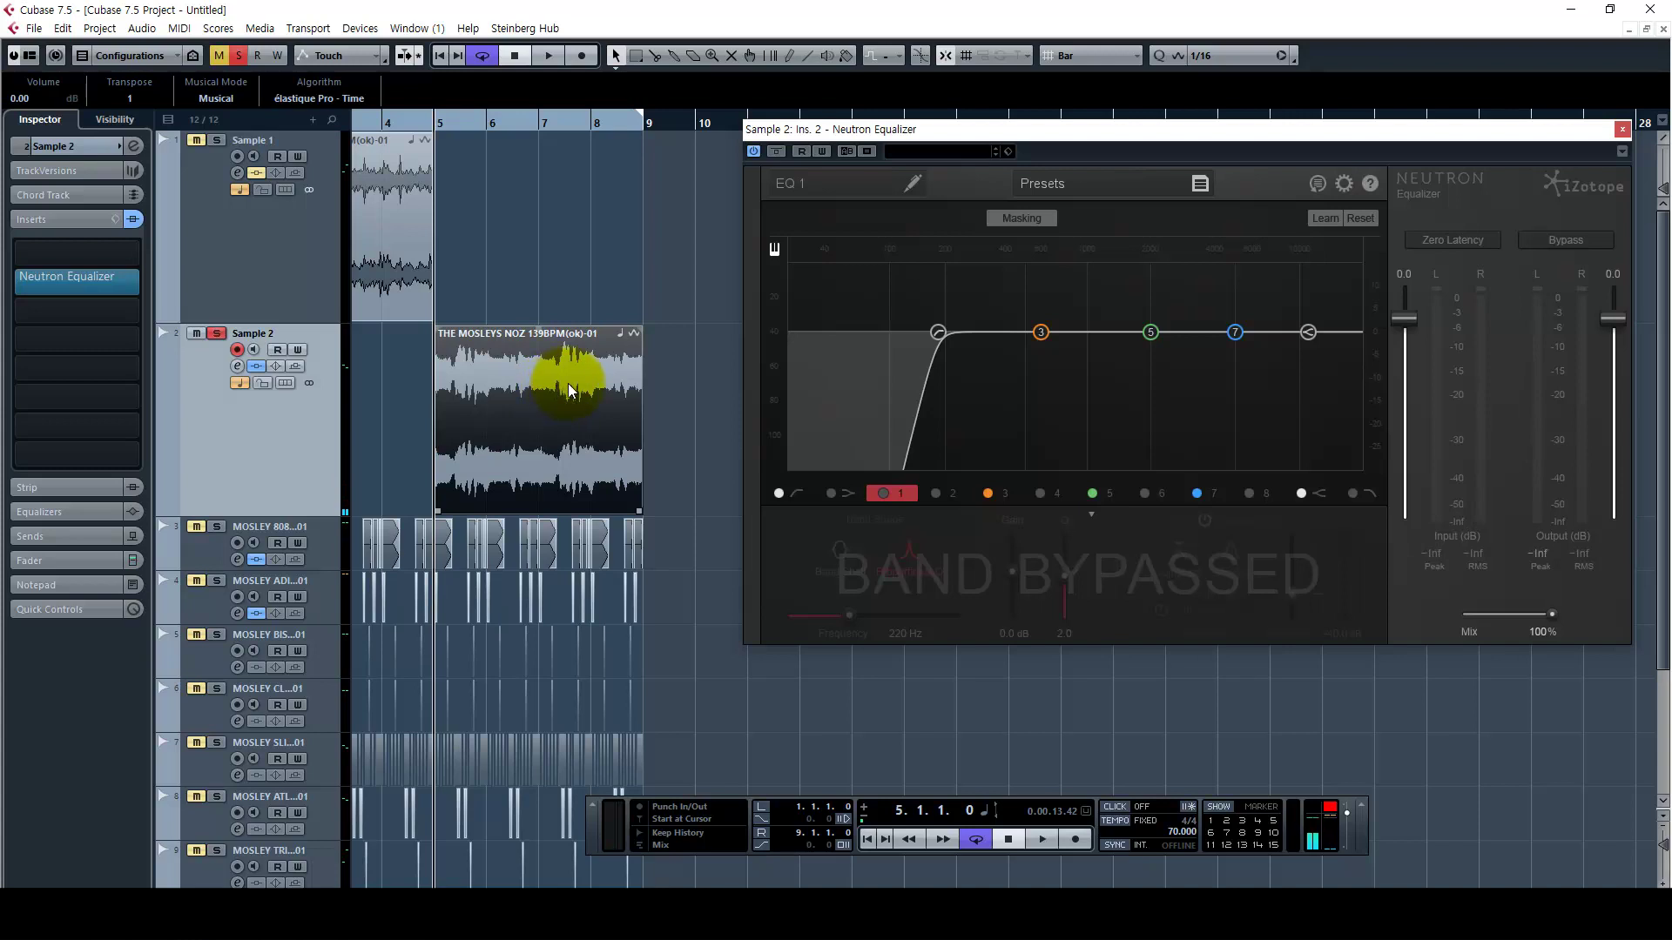
pyautogui.rightClick(613, 277)
pyautogui.click(568, 261)
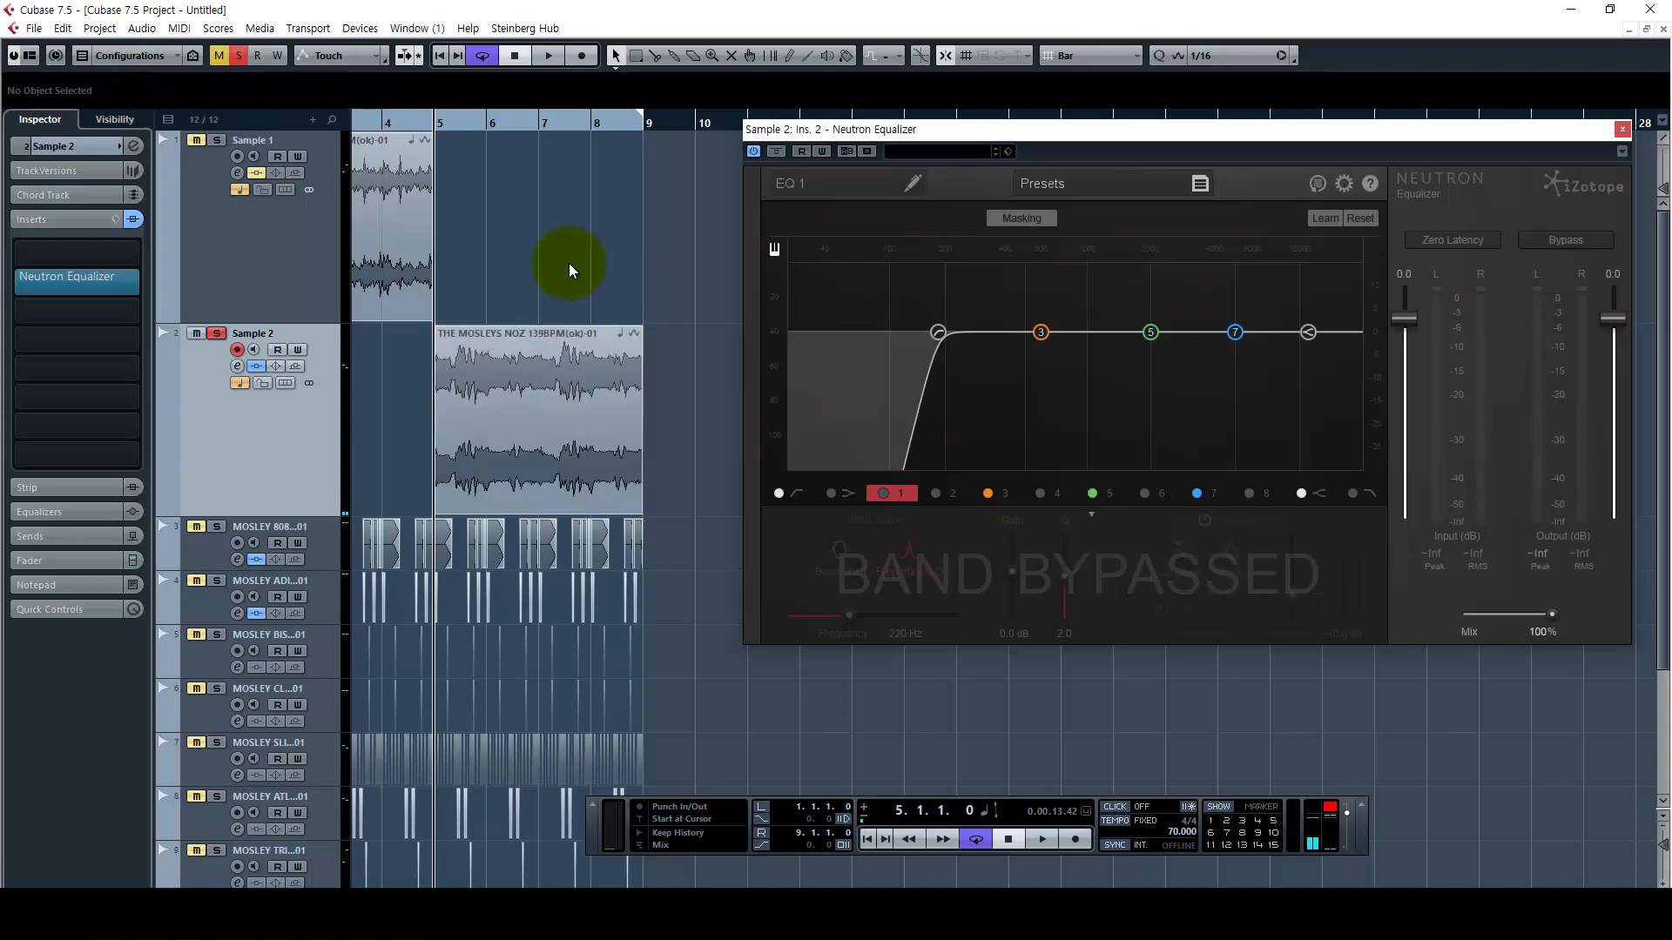
pyautogui.press('s')
pyautogui.press('g')
# Close the equalizer window and reduce the height of the Sample 1 and Sample 2 tracks together
pyautogui.click(265, 274)
pyautogui.keyDown('shift'); pyautogui.click(264, 392); pyautogui.keyUp('shift')
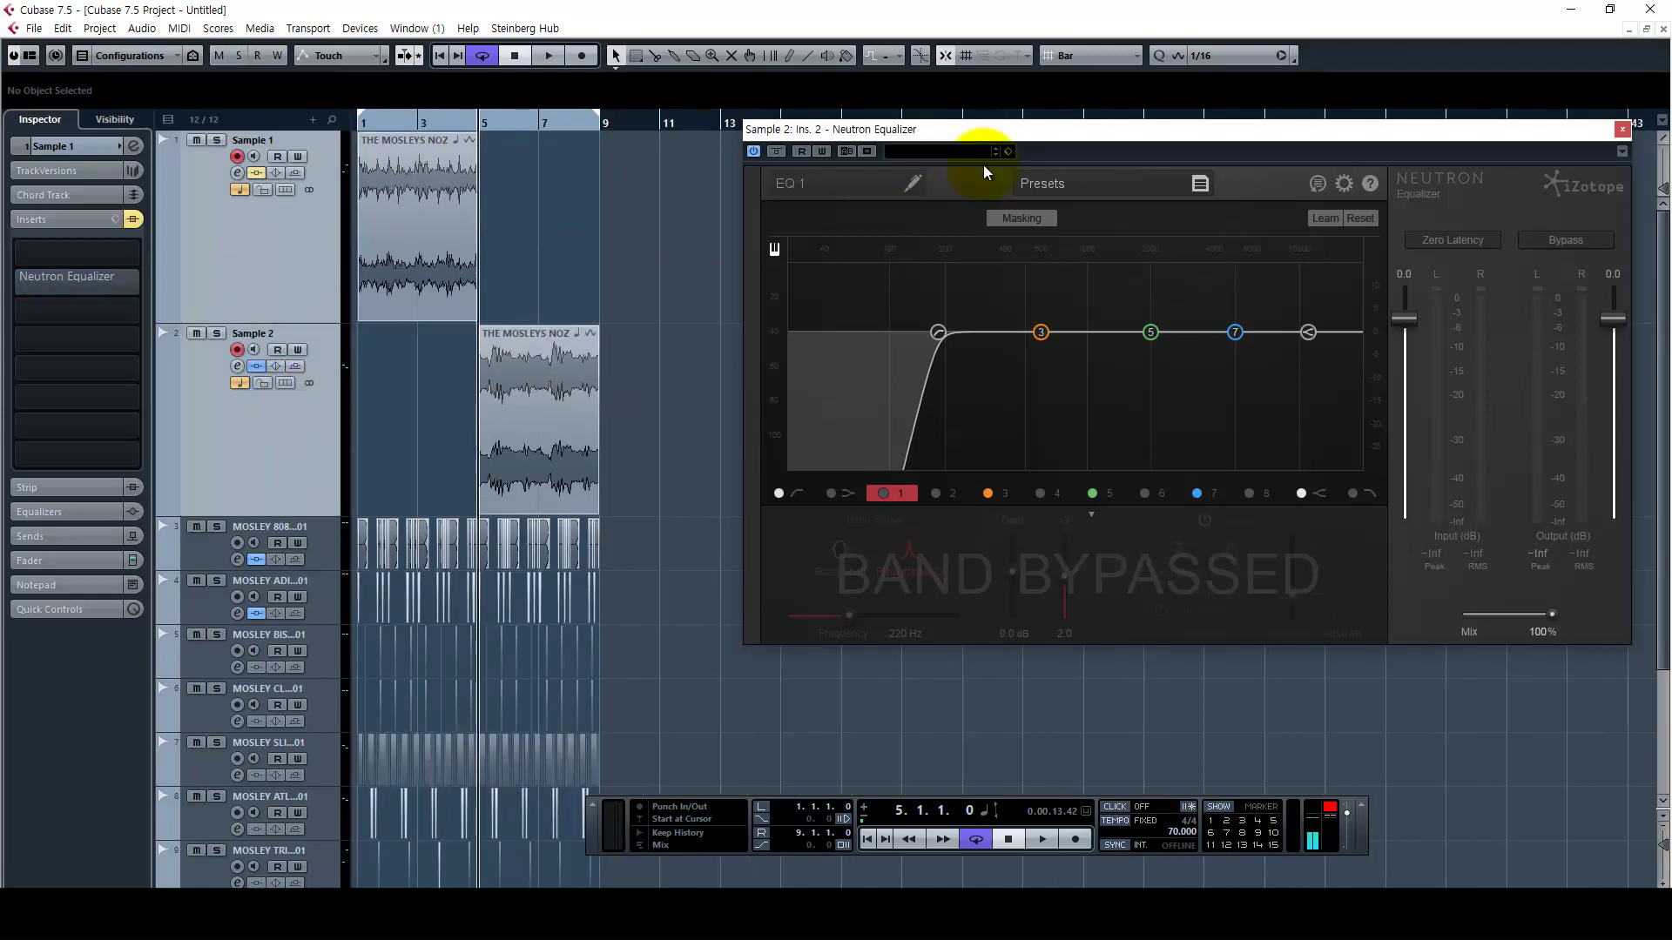
pyautogui.click(1620, 130)
pyautogui.press('h')
pyautogui.press('h')
pyautogui.press('h')
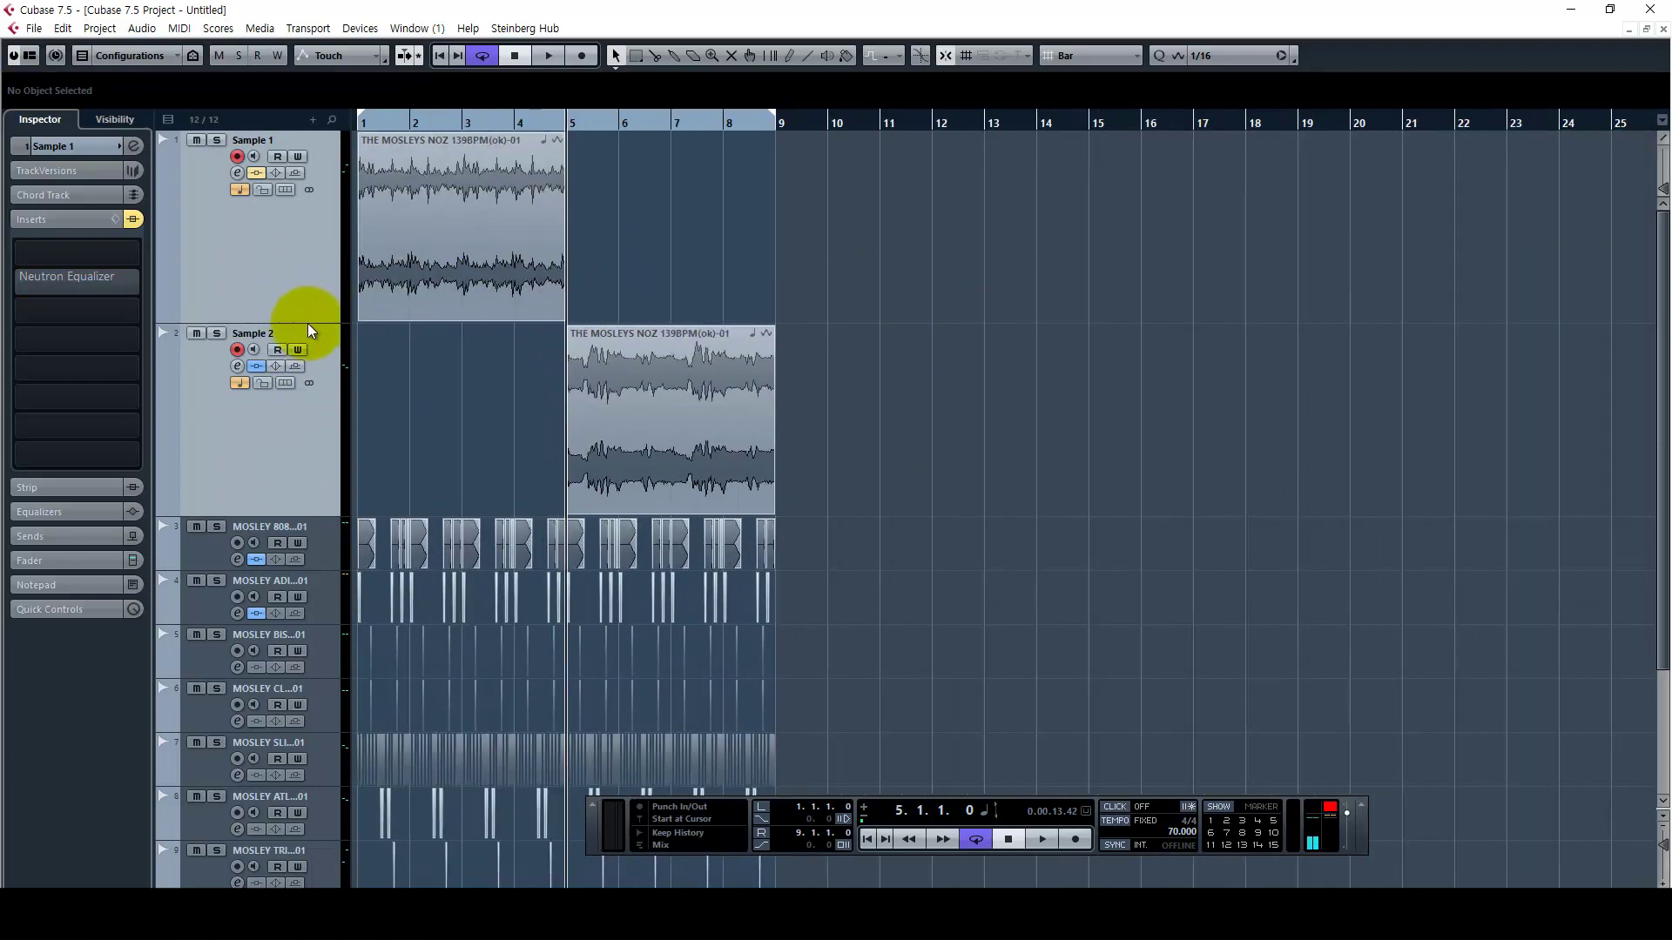
pyautogui.moveTo(313, 323); pyautogui.dragTo(322, 167)
# Solo the MOSLEY 808 track and enlarge its height to show its clips from bar 1 in detail
pyautogui.click(329, 238)
pyautogui.press('s')
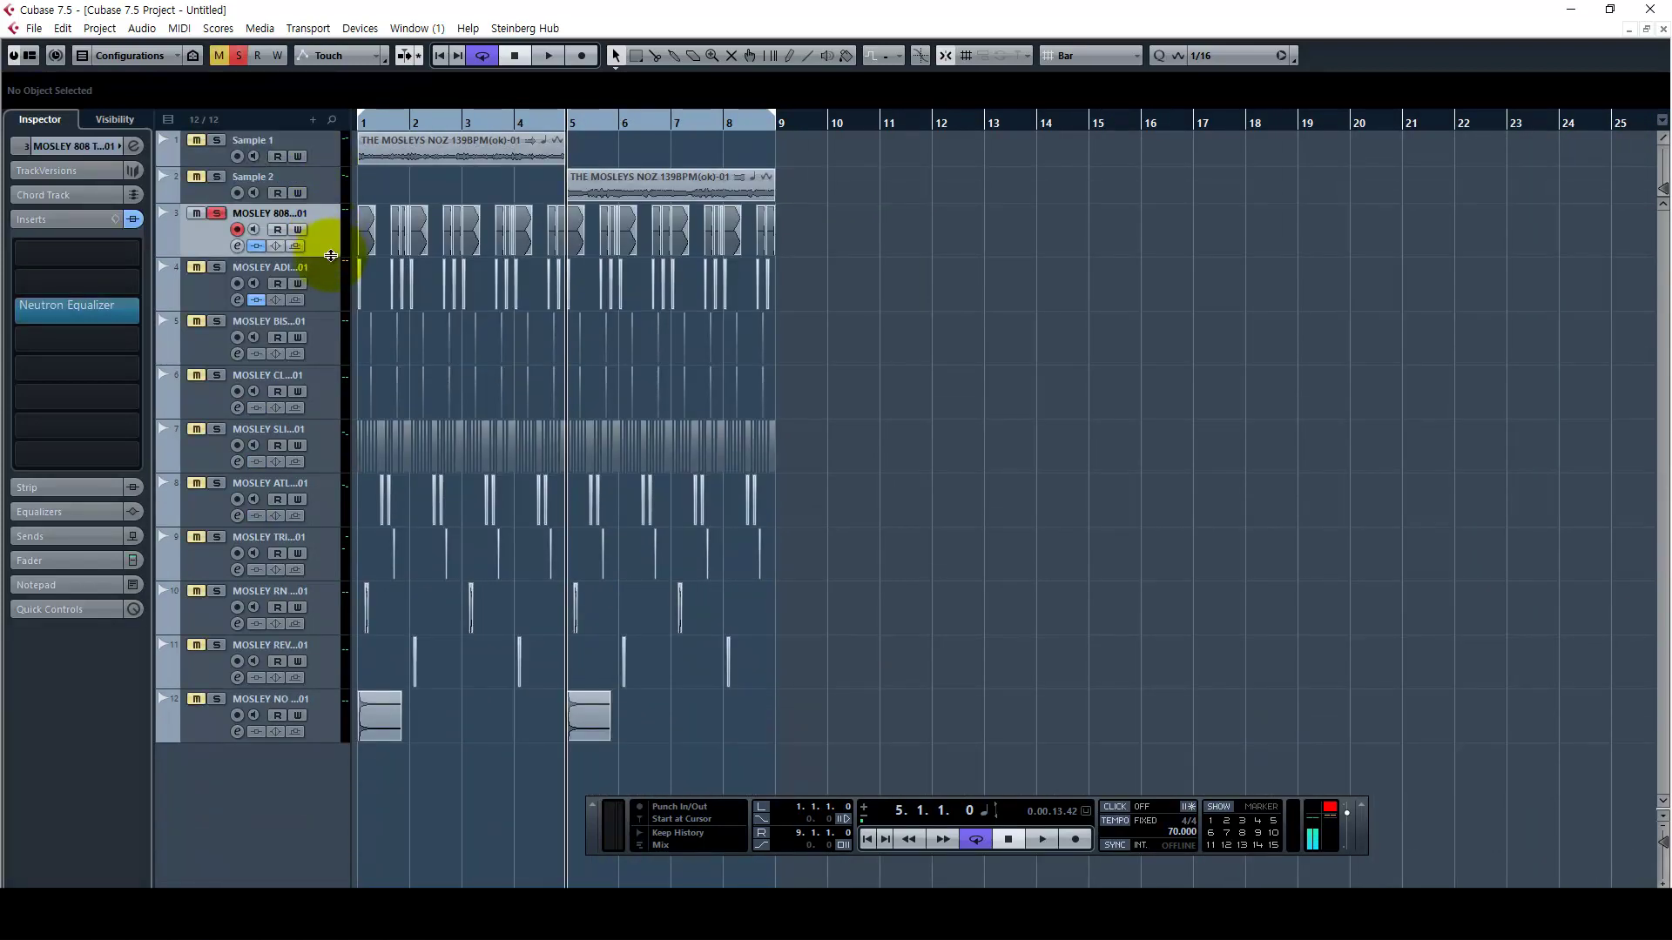
pyautogui.moveTo(317, 256); pyautogui.dragTo(325, 360)
pyautogui.press('Home')
pyautogui.press('h')
pyautogui.press('h')
pyautogui.press('h')
pyautogui.press('h')
pyautogui.press('h')
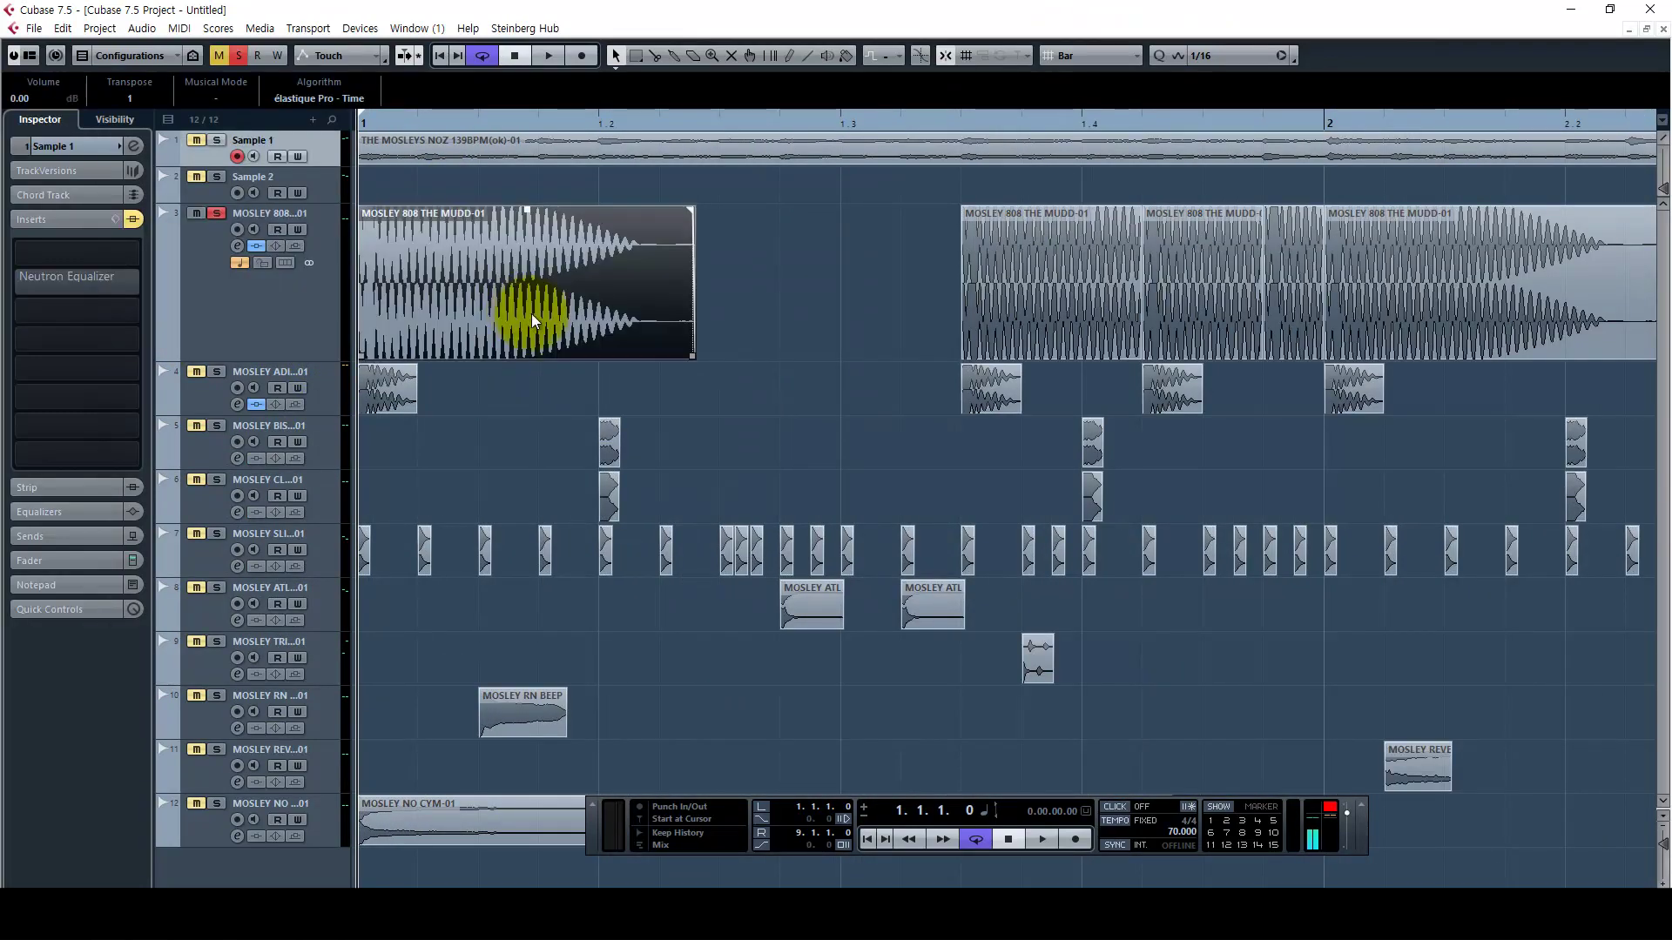
# Rename the MOSLEY 808 track to "808 C"
pyautogui.moveTo(761, 338); pyautogui.dragTo(579, 273)
pyautogui.doubleClick(270, 212)
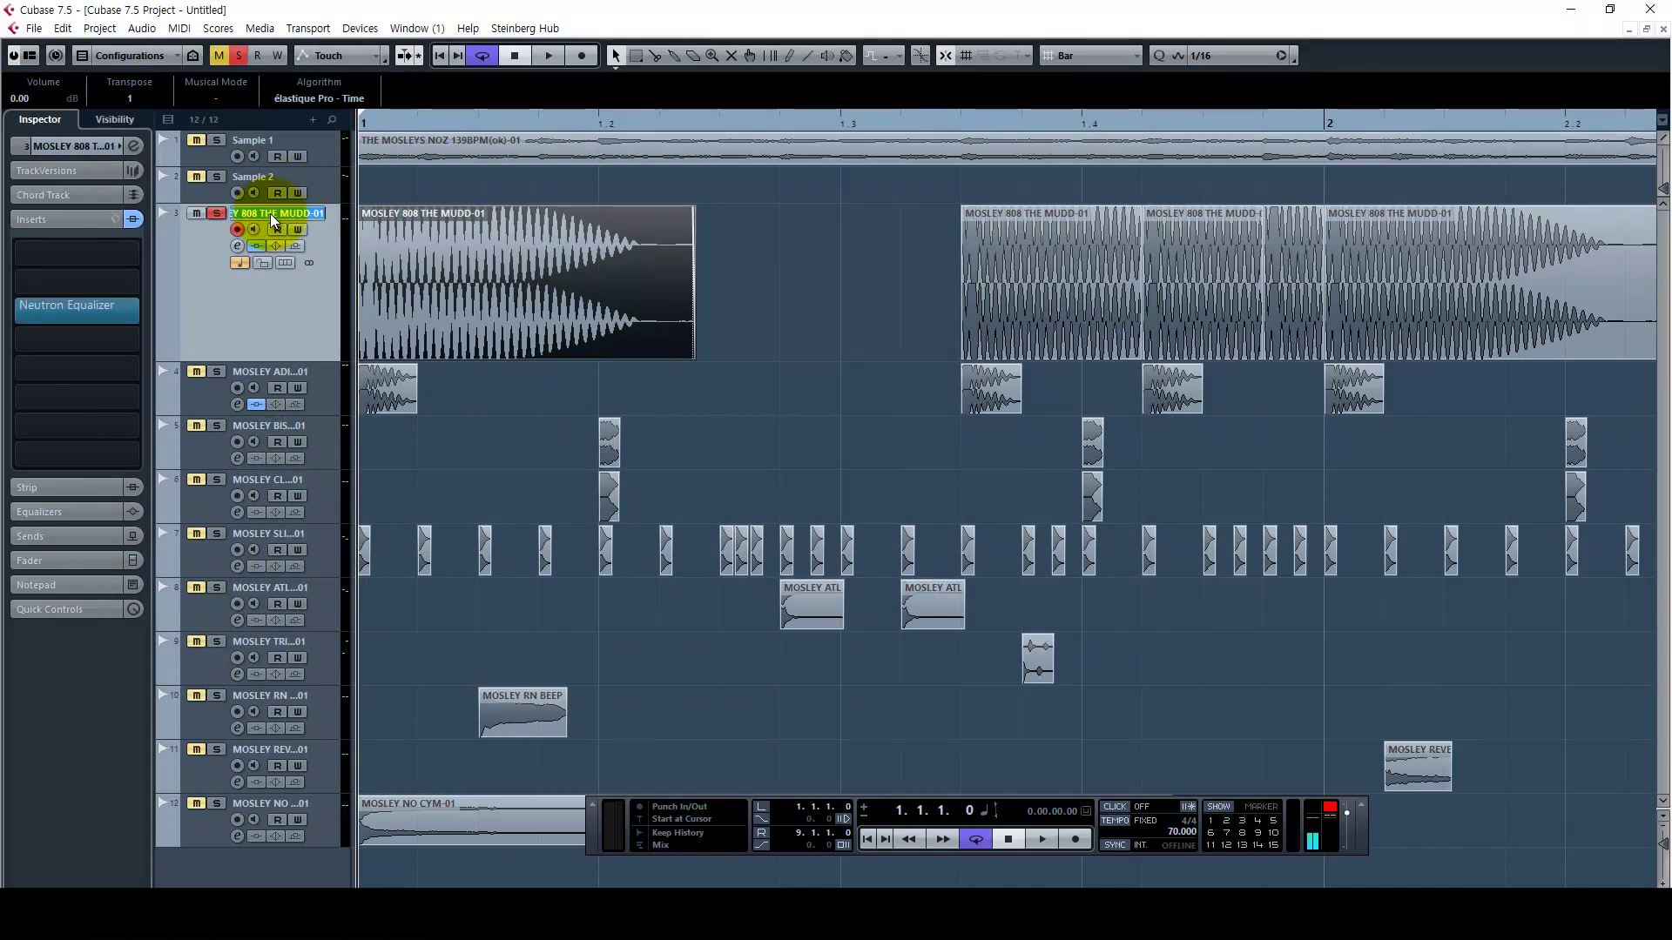
pyautogui.write('808 C')
pyautogui.press('Return')
# Examine the Transpose values of the 808 clips in bars 1 and 2, selecting them singly and in groups
pyautogui.press('g')
pyautogui.press('g')
pyautogui.press('g')
pyautogui.press('g')
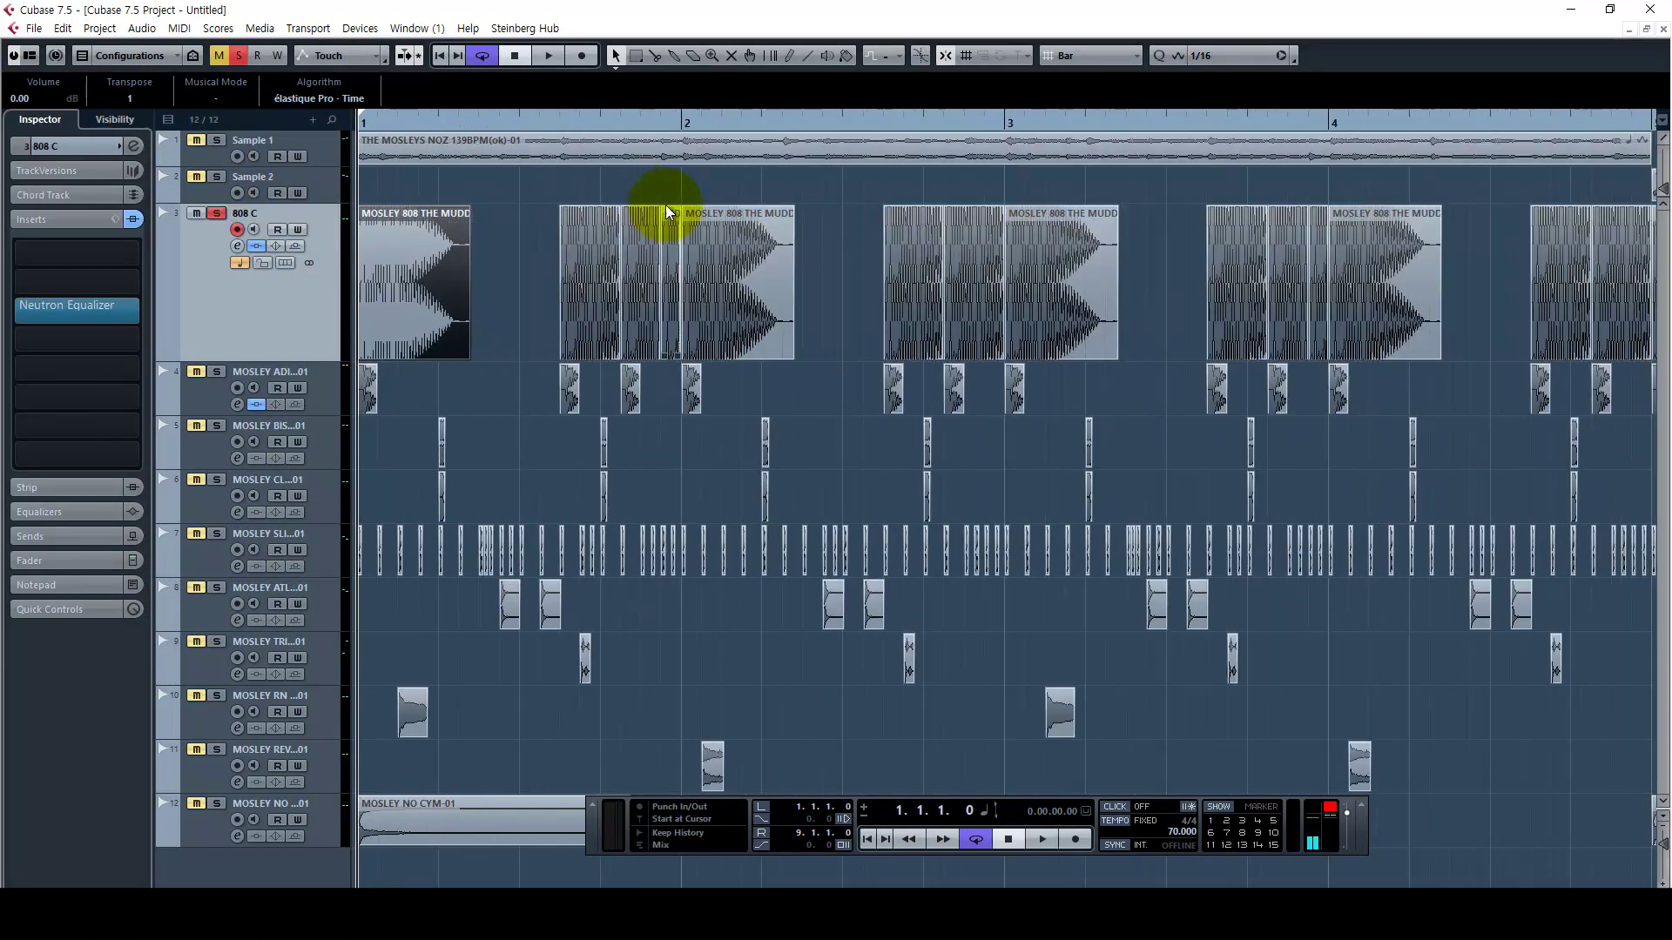
pyautogui.press('g')
pyautogui.press('g')
pyautogui.click(693, 190)
pyautogui.click(558, 159)
pyautogui.press('h')
pyautogui.press('h')
pyautogui.press('h')
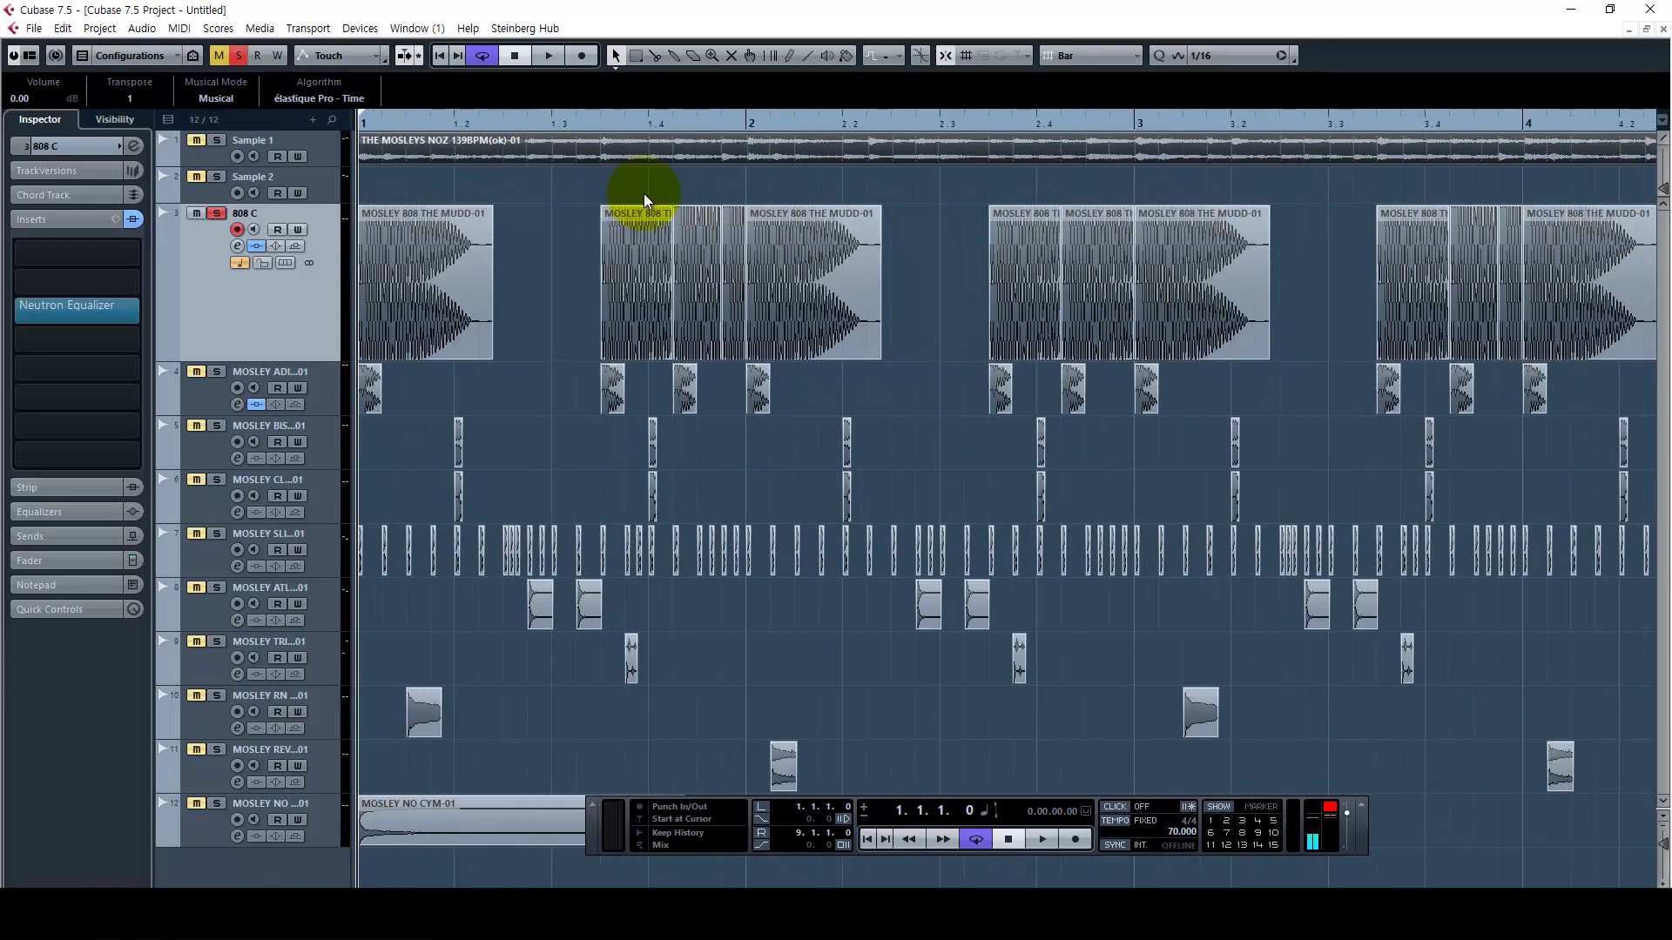
pyautogui.click(728, 195)
pyautogui.click(421, 251)
pyautogui.moveTo(803, 189); pyautogui.dragTo(1104, 282)
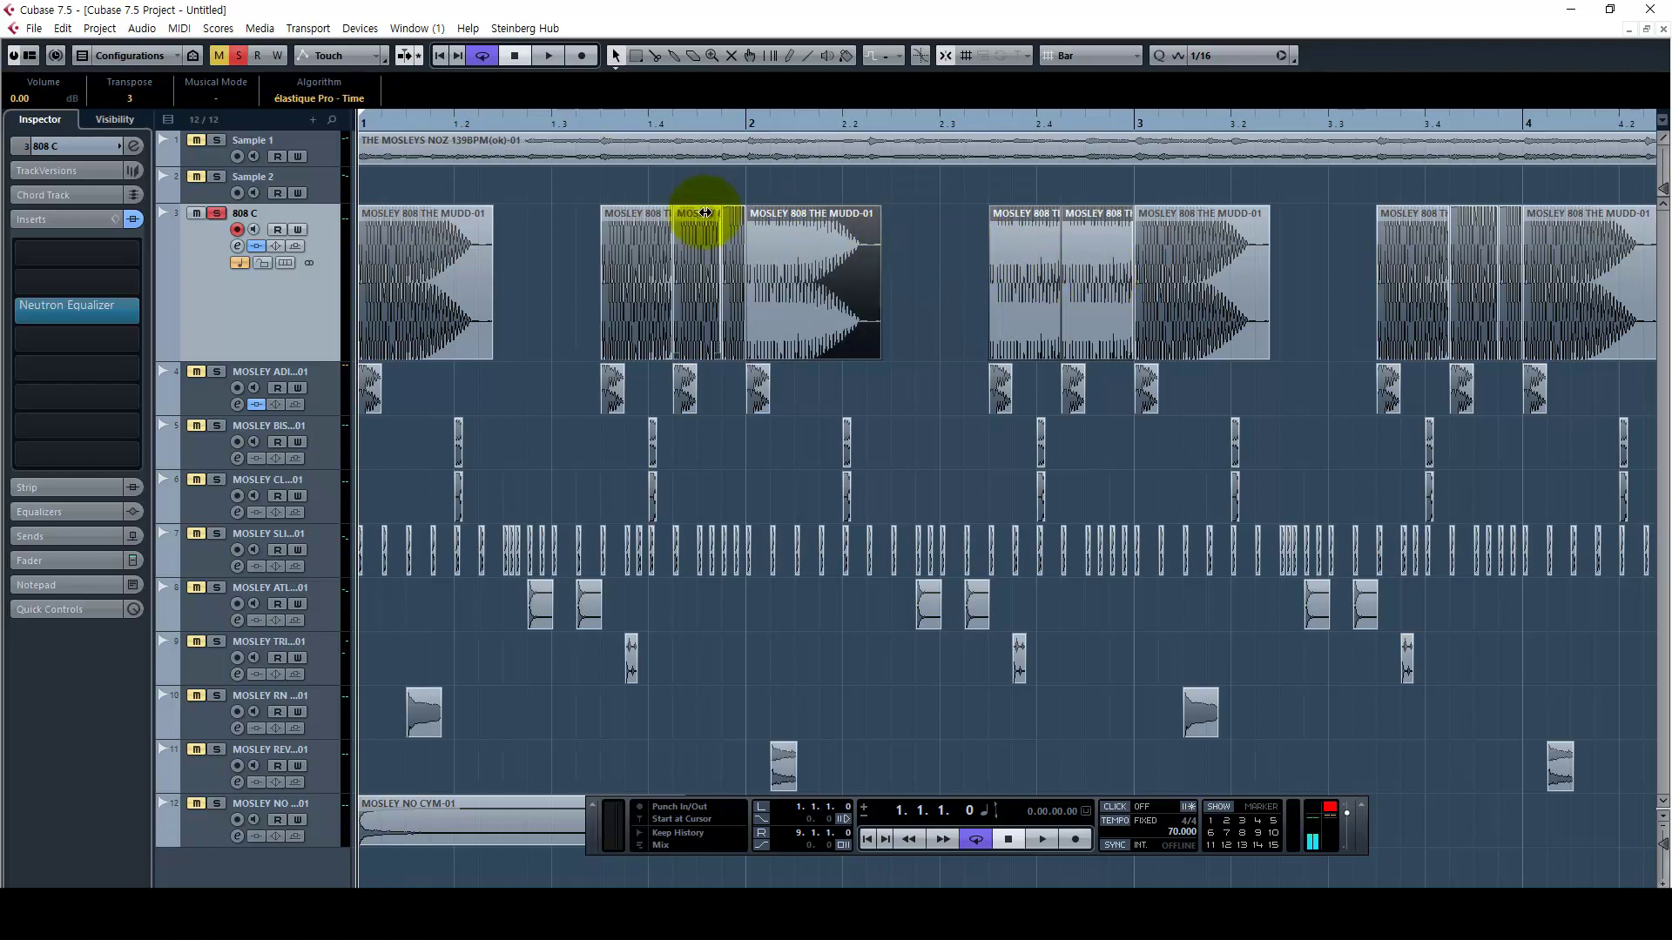
pyautogui.moveTo(444, 183); pyautogui.dragTo(697, 291)
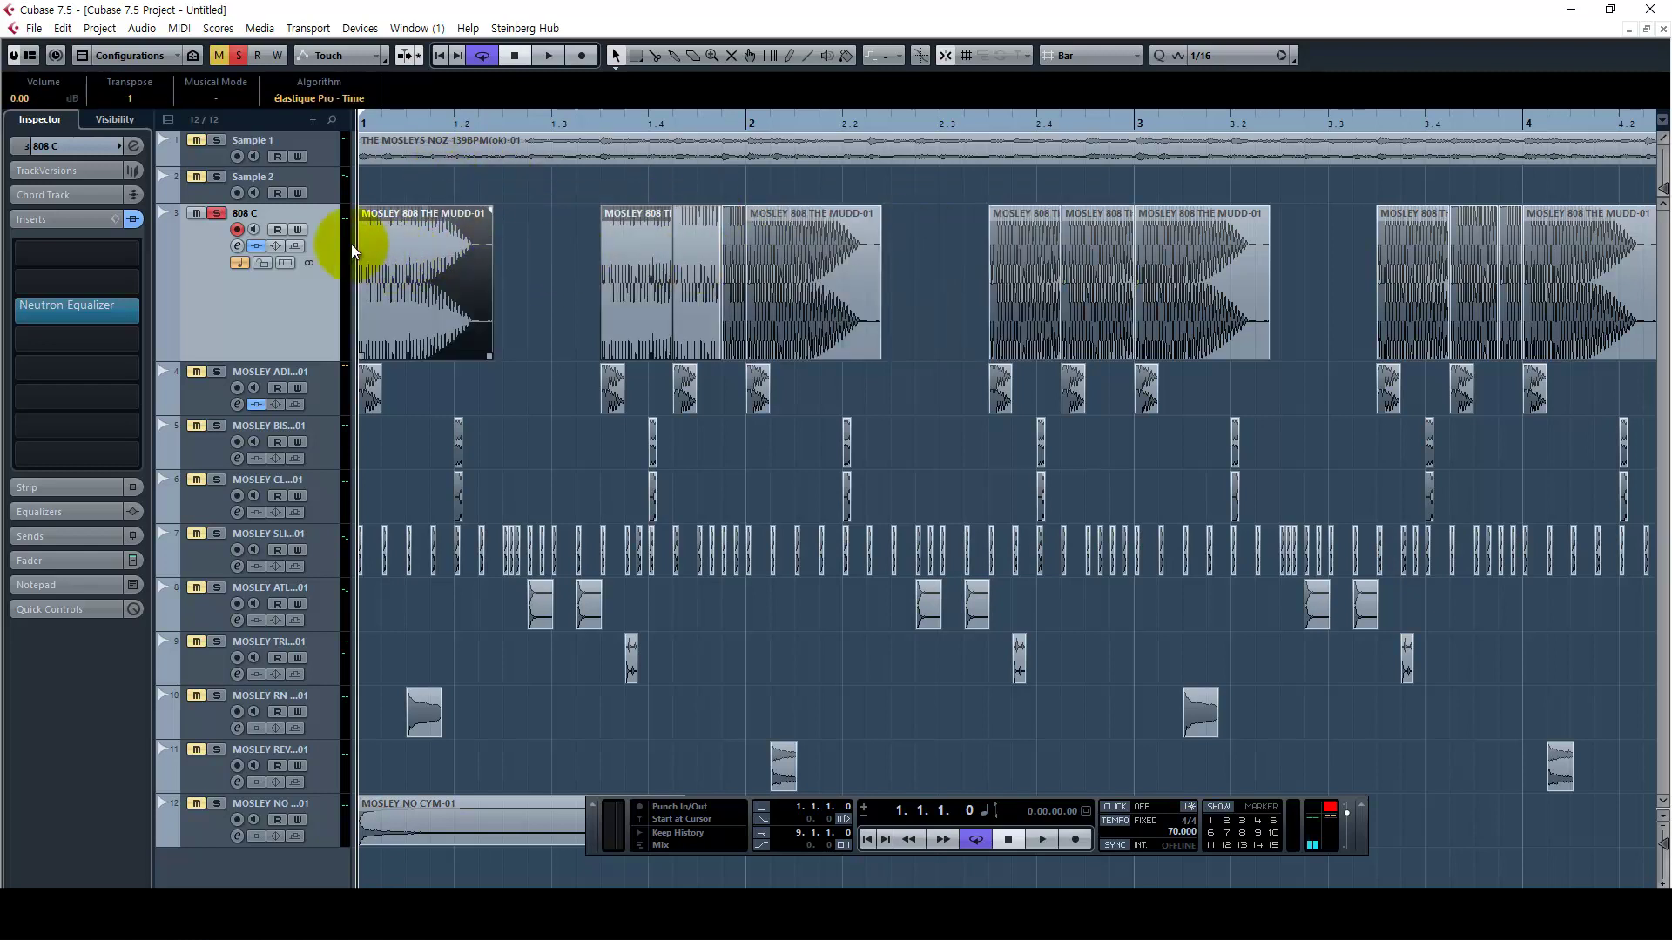
pyautogui.moveTo(703, 187); pyautogui.dragTo(1101, 280)
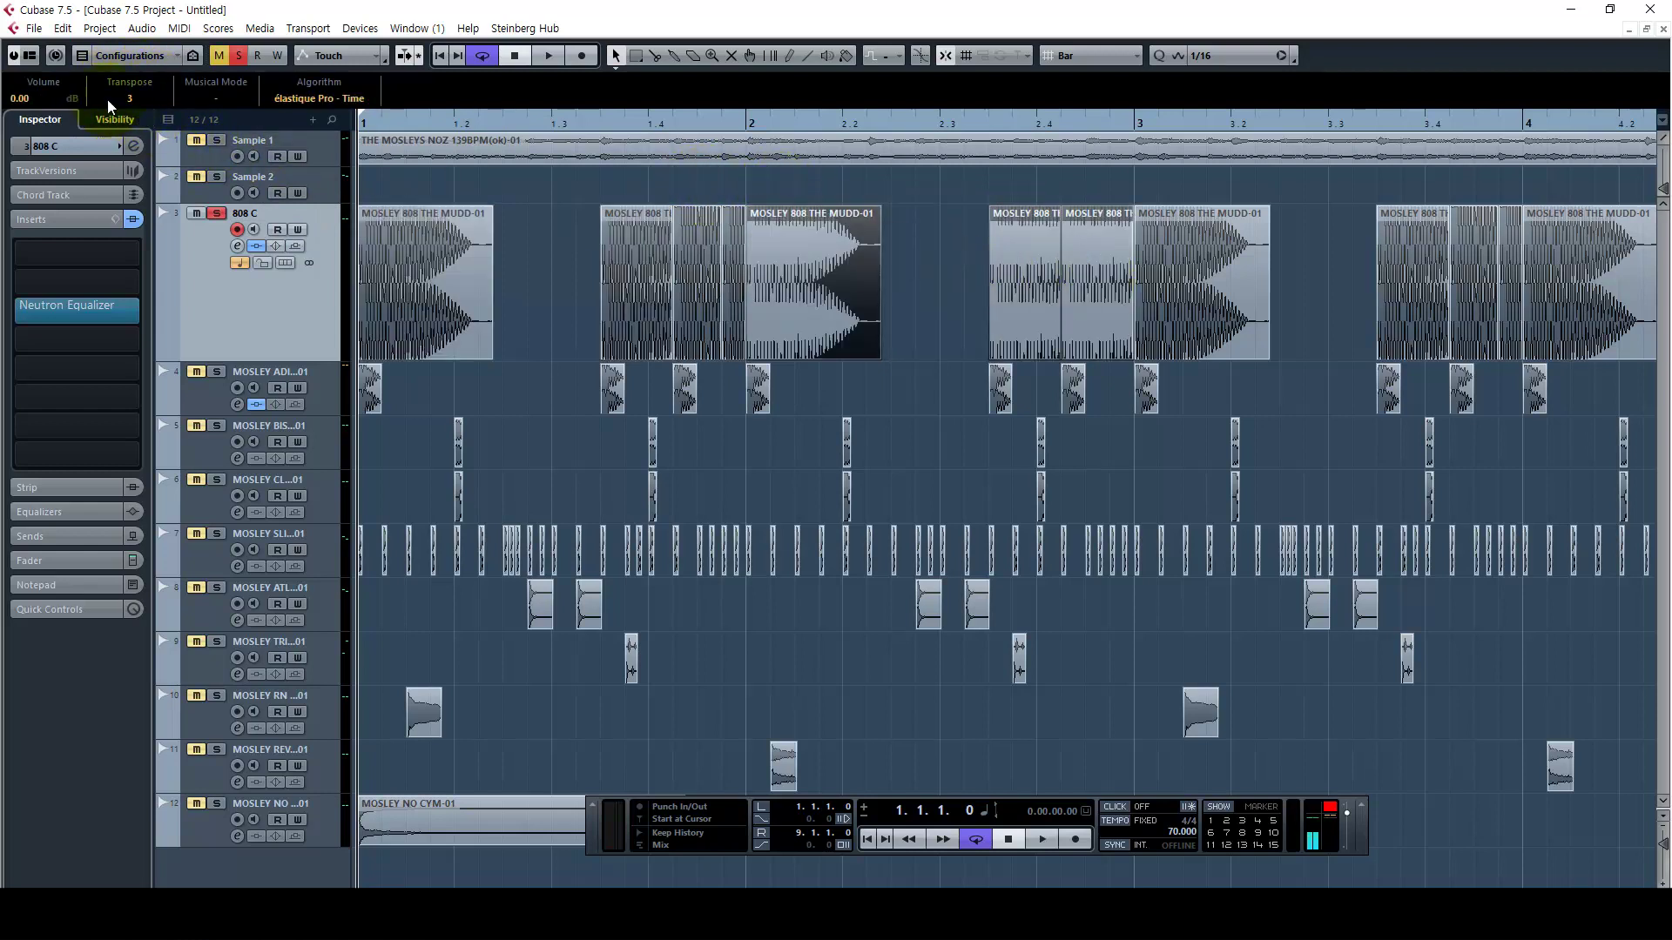
# Solo the Sample 1 track alongside 808 C and enlarge its height
pyautogui.click(217, 140)
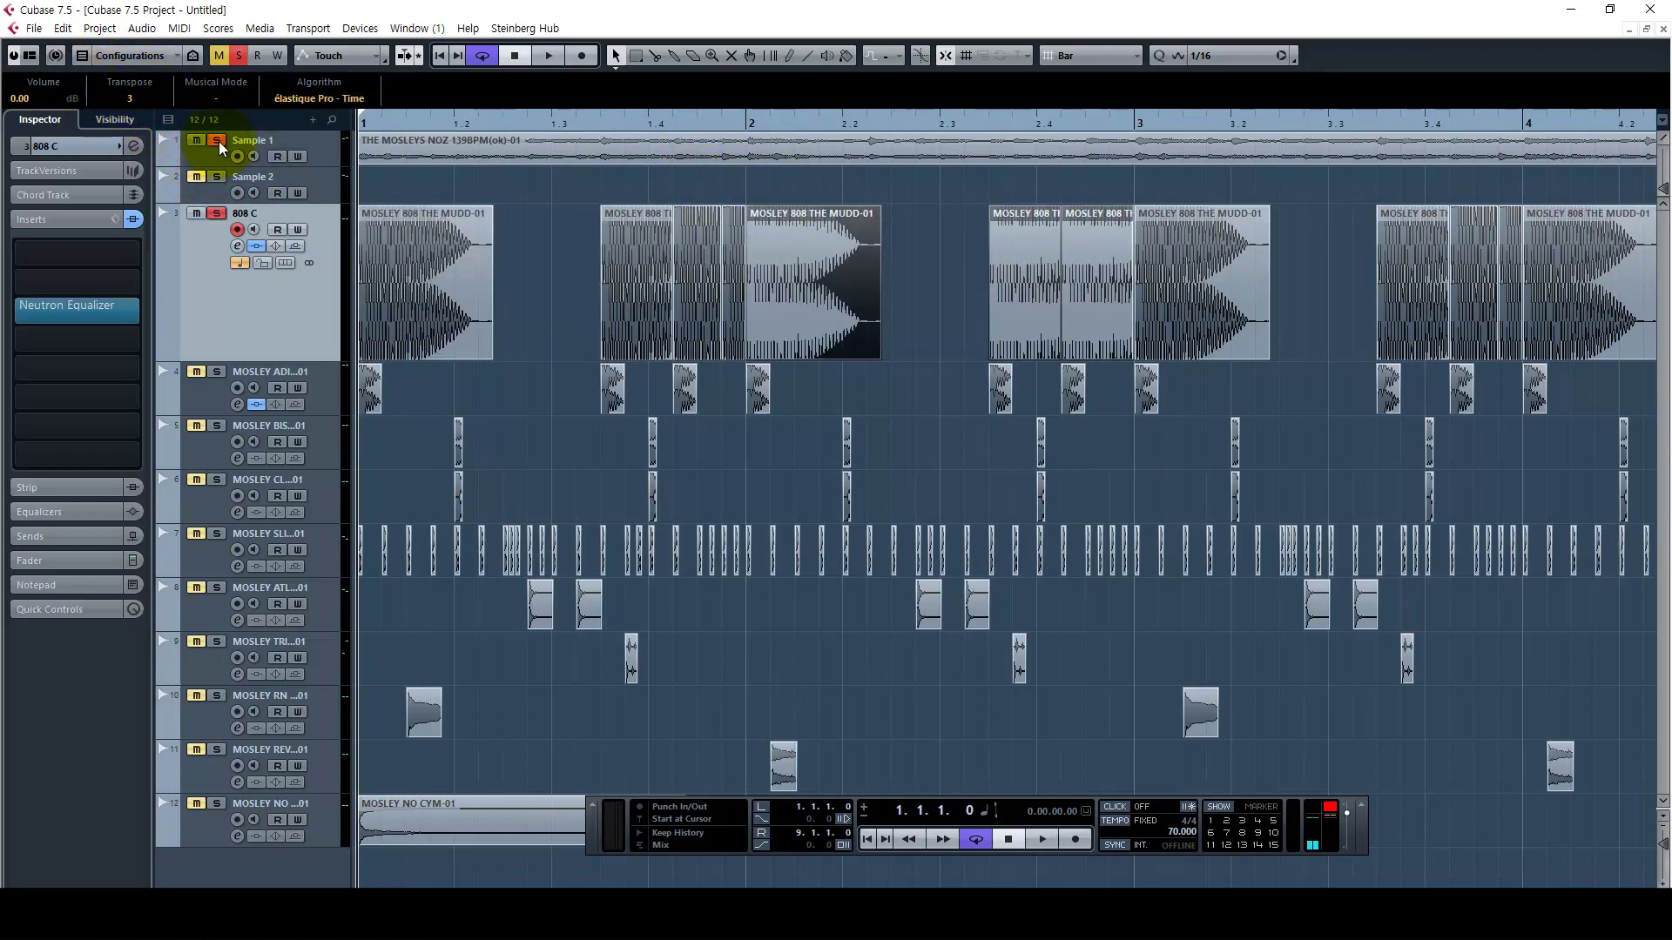
pyautogui.press('g')
pyautogui.press('g')
pyautogui.press('g')
pyautogui.click(437, 145)
pyautogui.click(340, 163)
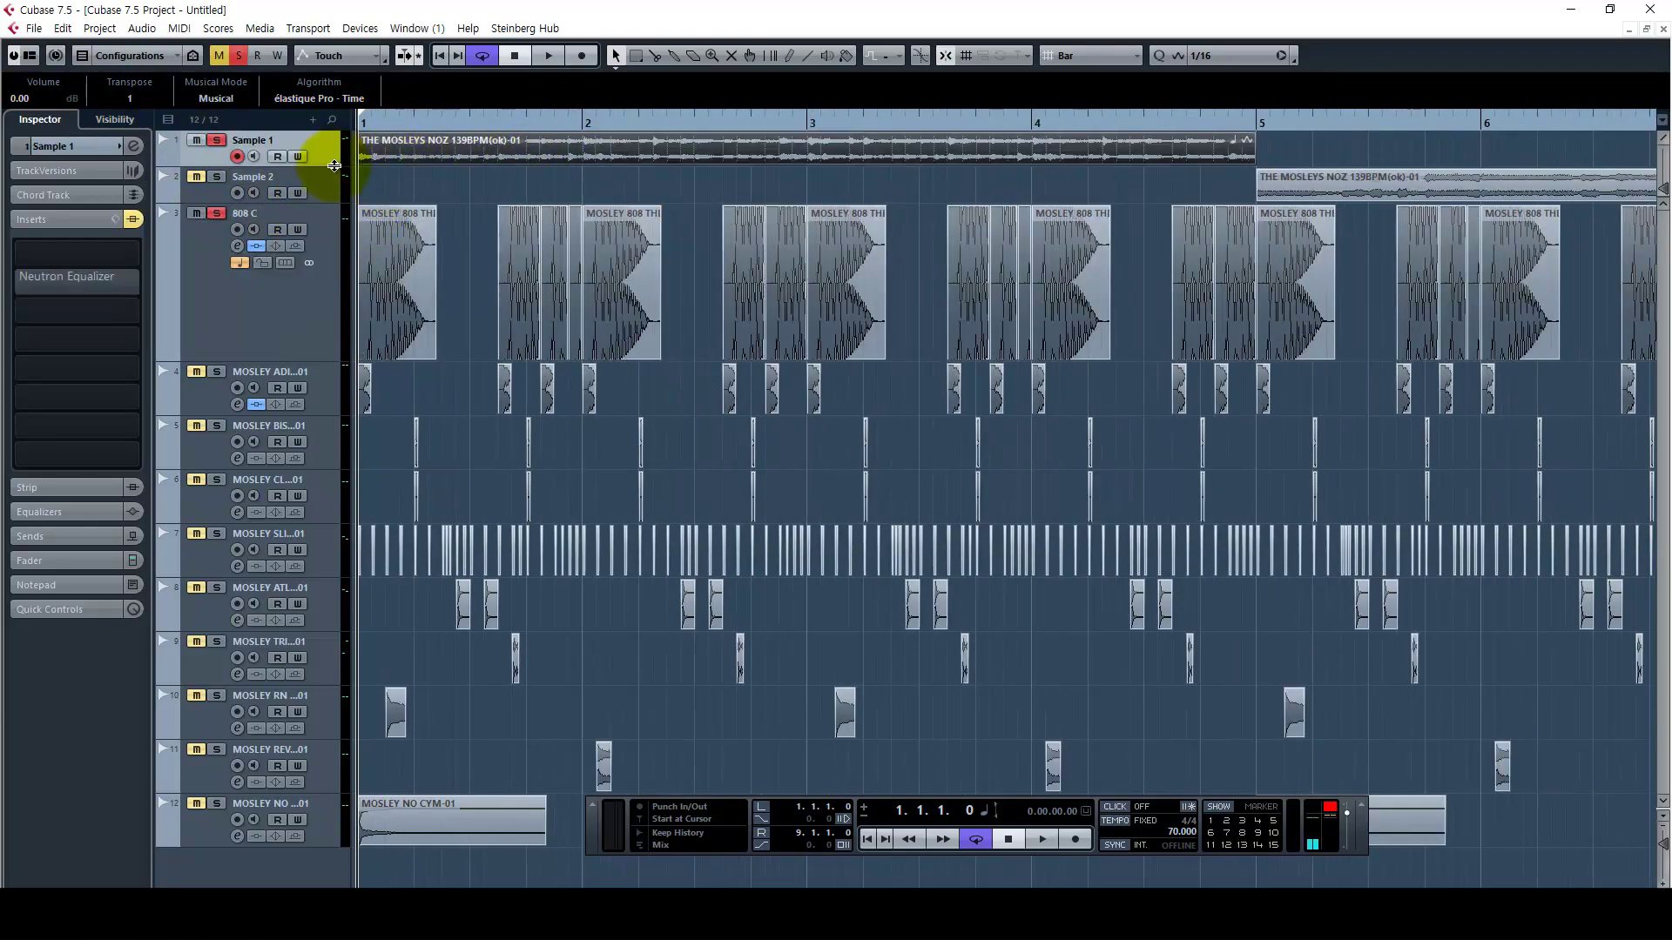
pyautogui.moveTo(339, 165); pyautogui.dragTo(417, 232)
# Split the Sample 1 clip at bars 2, 3 and 4, selecting the resulting one-bar pieces in turn
pyautogui.keyDown('alt'); pyautogui.click(582, 165); pyautogui.keyUp('alt')
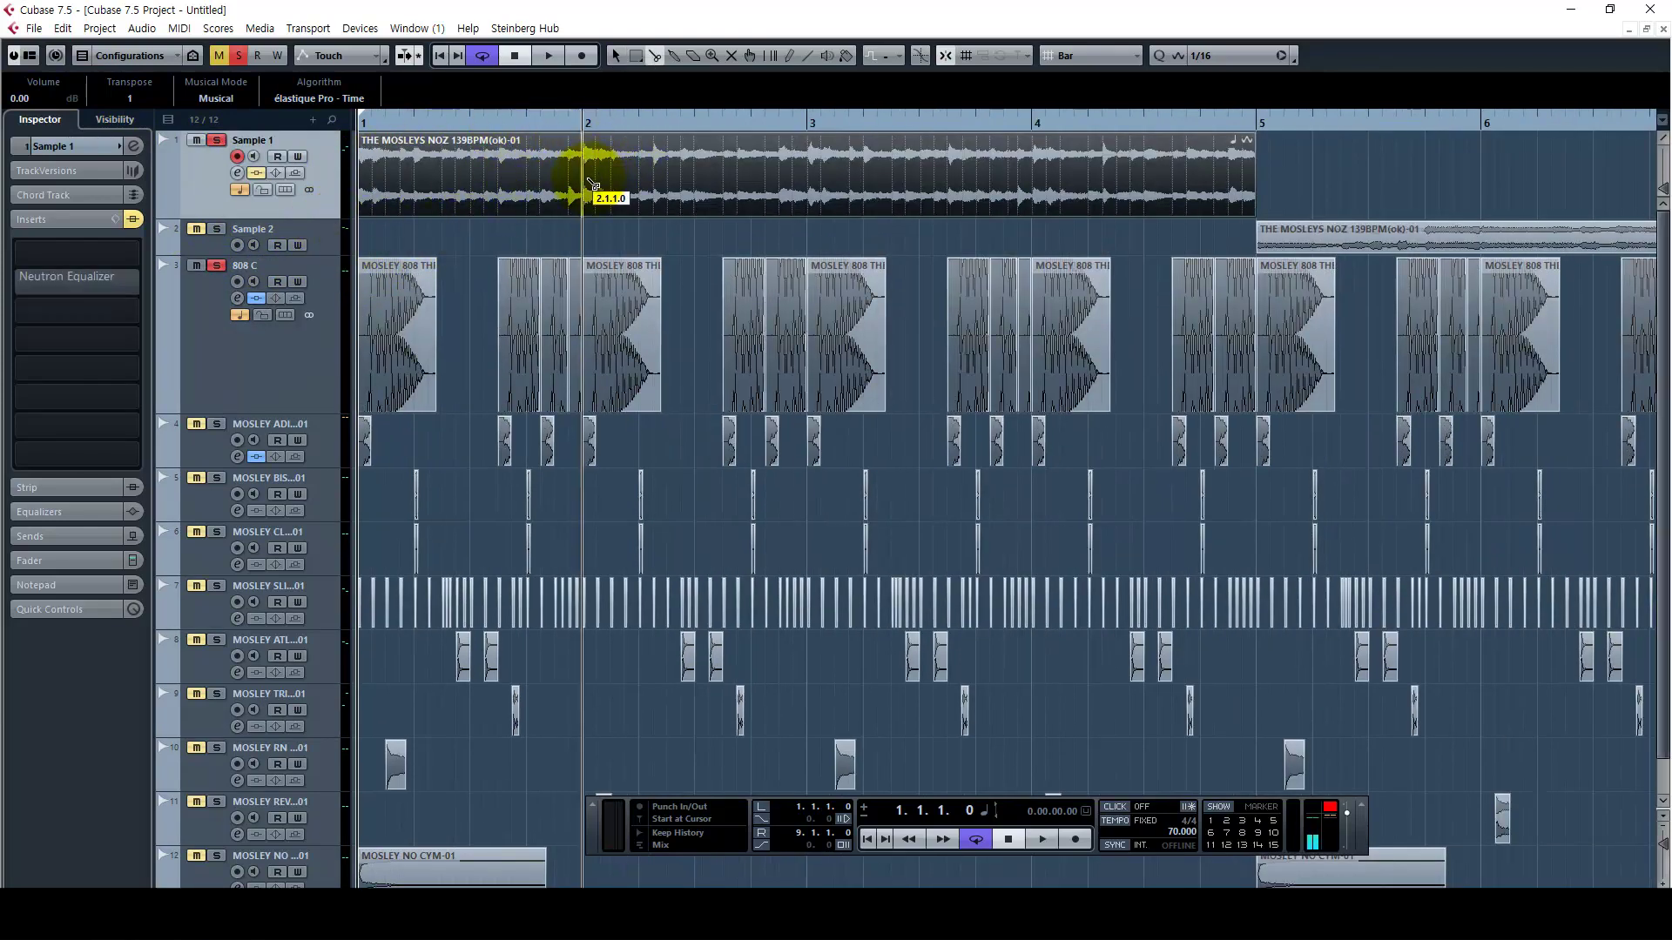
pyautogui.keyDown('alt'); pyautogui.click(808, 161); pyautogui.keyUp('alt')
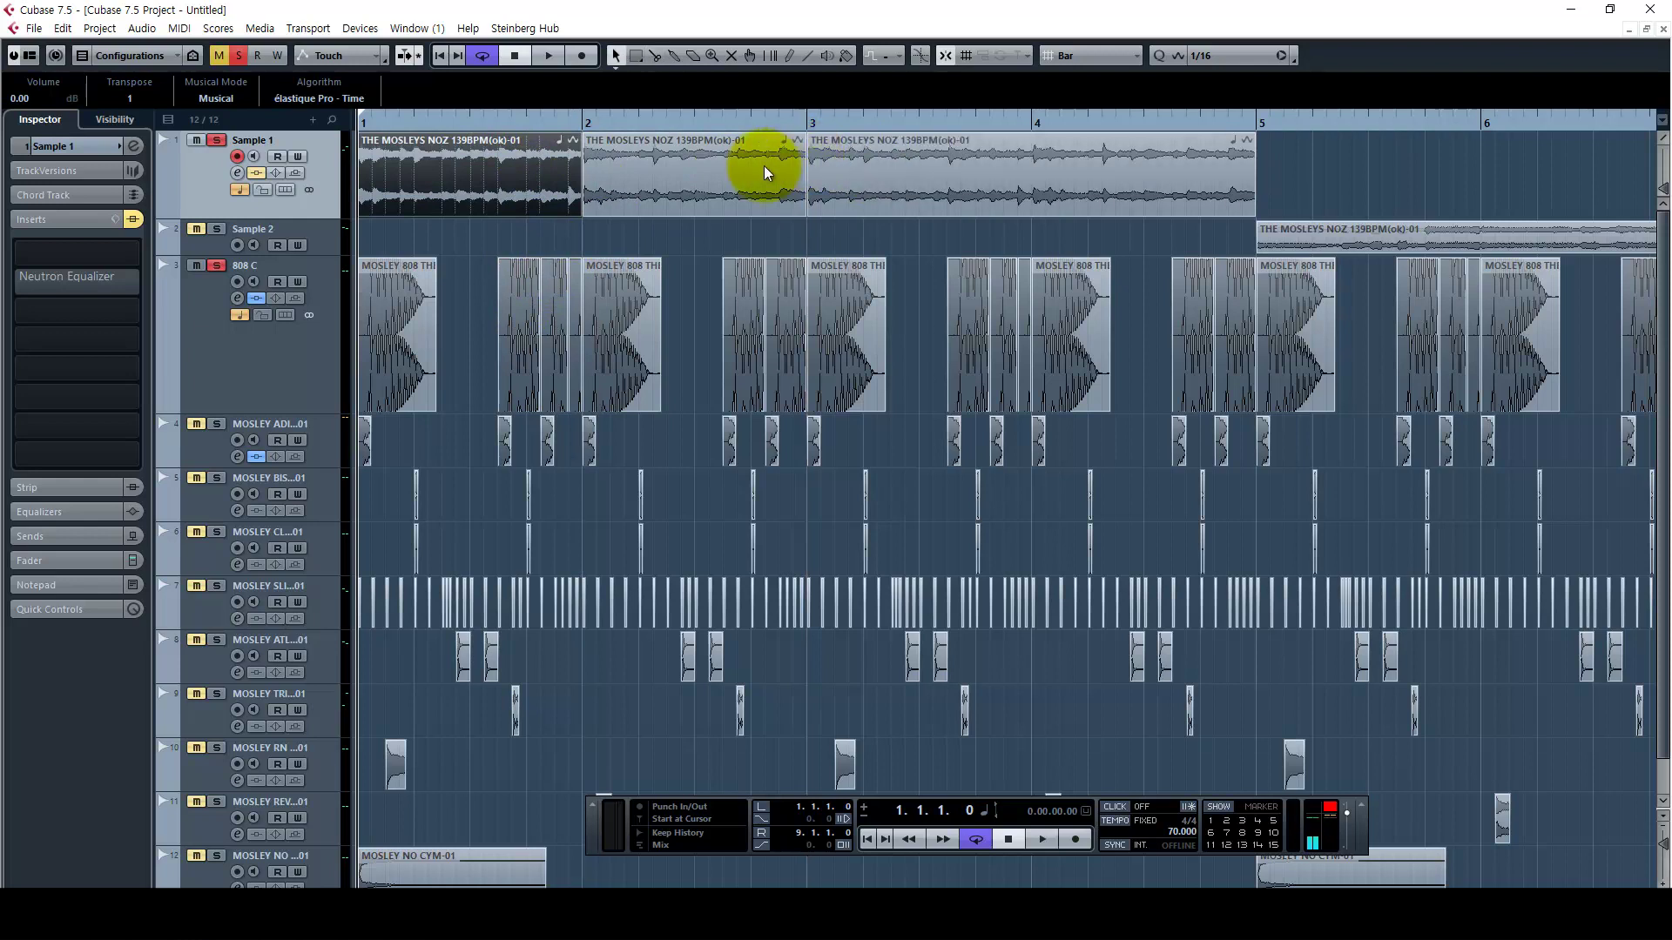
pyautogui.click(773, 164)
pyautogui.keyDown('alt'); pyautogui.click(1001, 168); pyautogui.keyUp('alt')
pyautogui.click(936, 172)
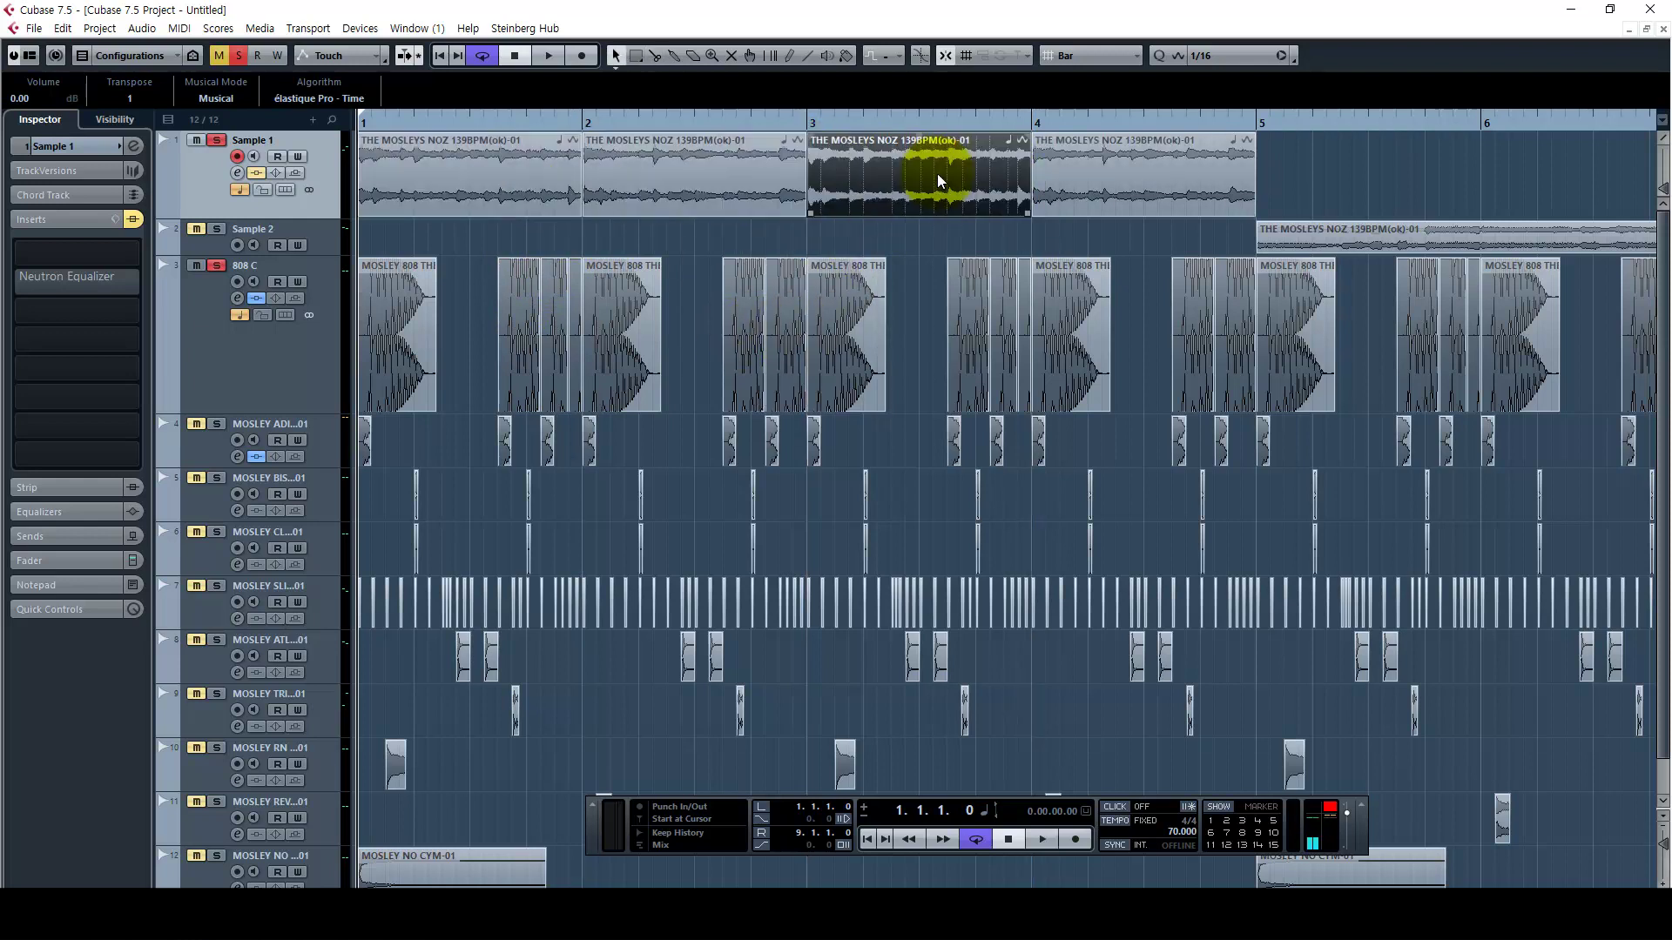
pyautogui.click(1175, 170)
# Select the 808 C clips in bar 2 and play the soloed Sample 1 and 808 C tracks from bar 1
pyautogui.moveTo(605, 230); pyautogui.dragTo(772, 315)
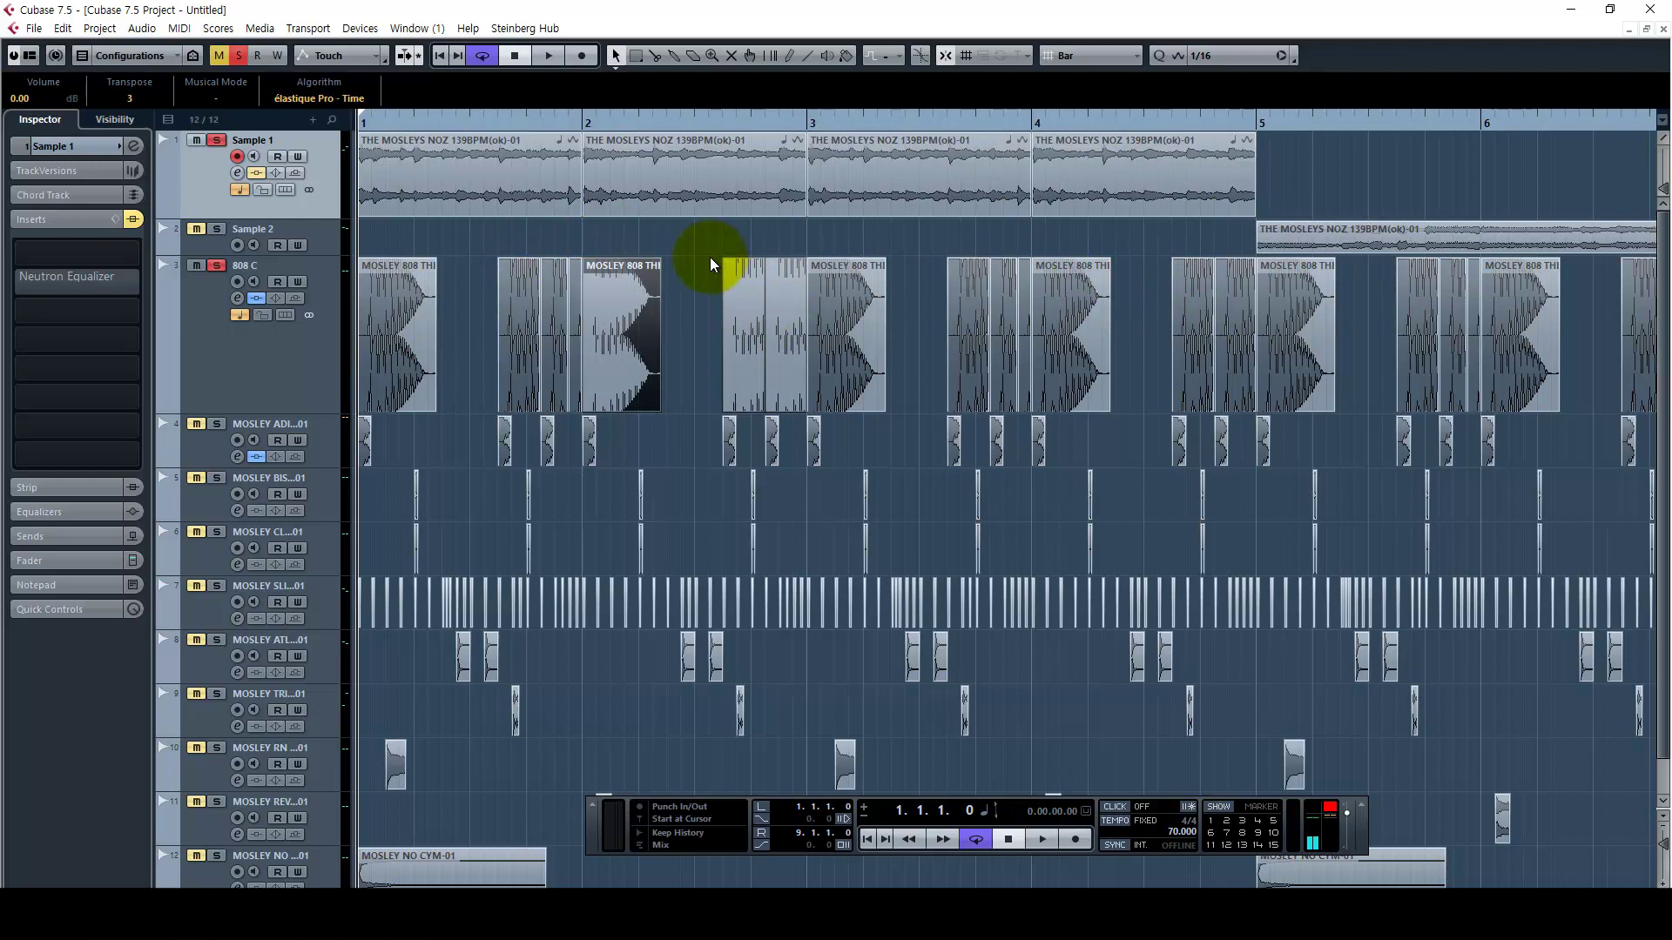
pyautogui.press('space')
pyautogui.click(704, 236)
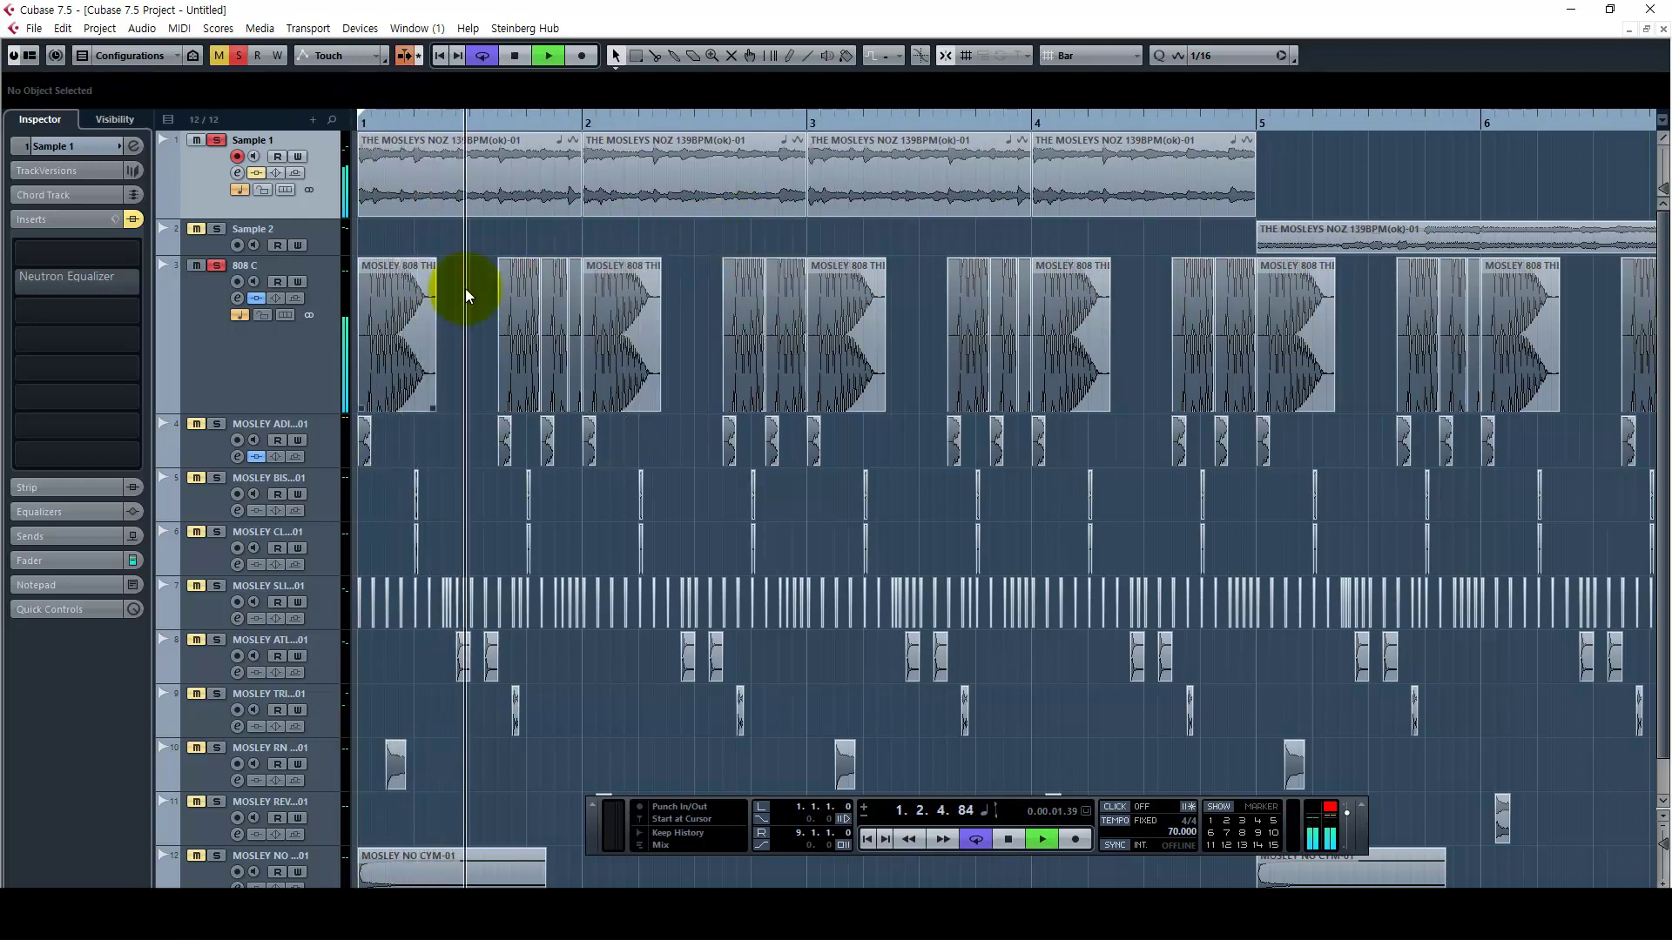
pyautogui.click(330, 360)
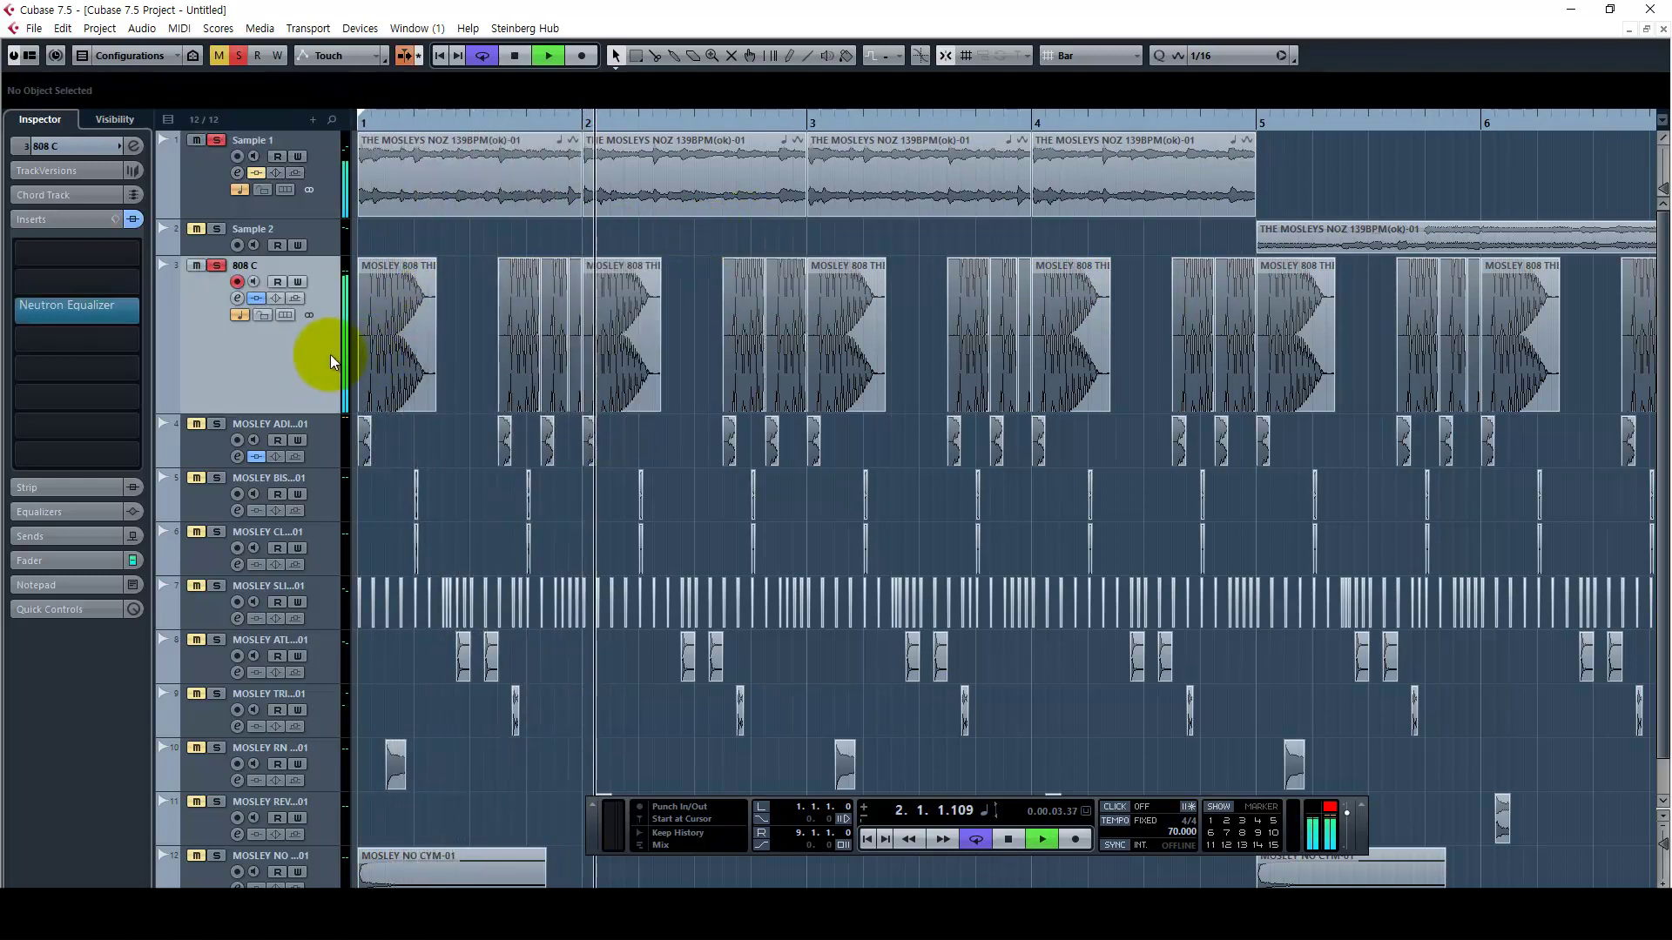
# Undo the splits in the Sample 1 clip, reduce that track's height and stop playback
pyautogui.hotkey('ctrl', 'z')
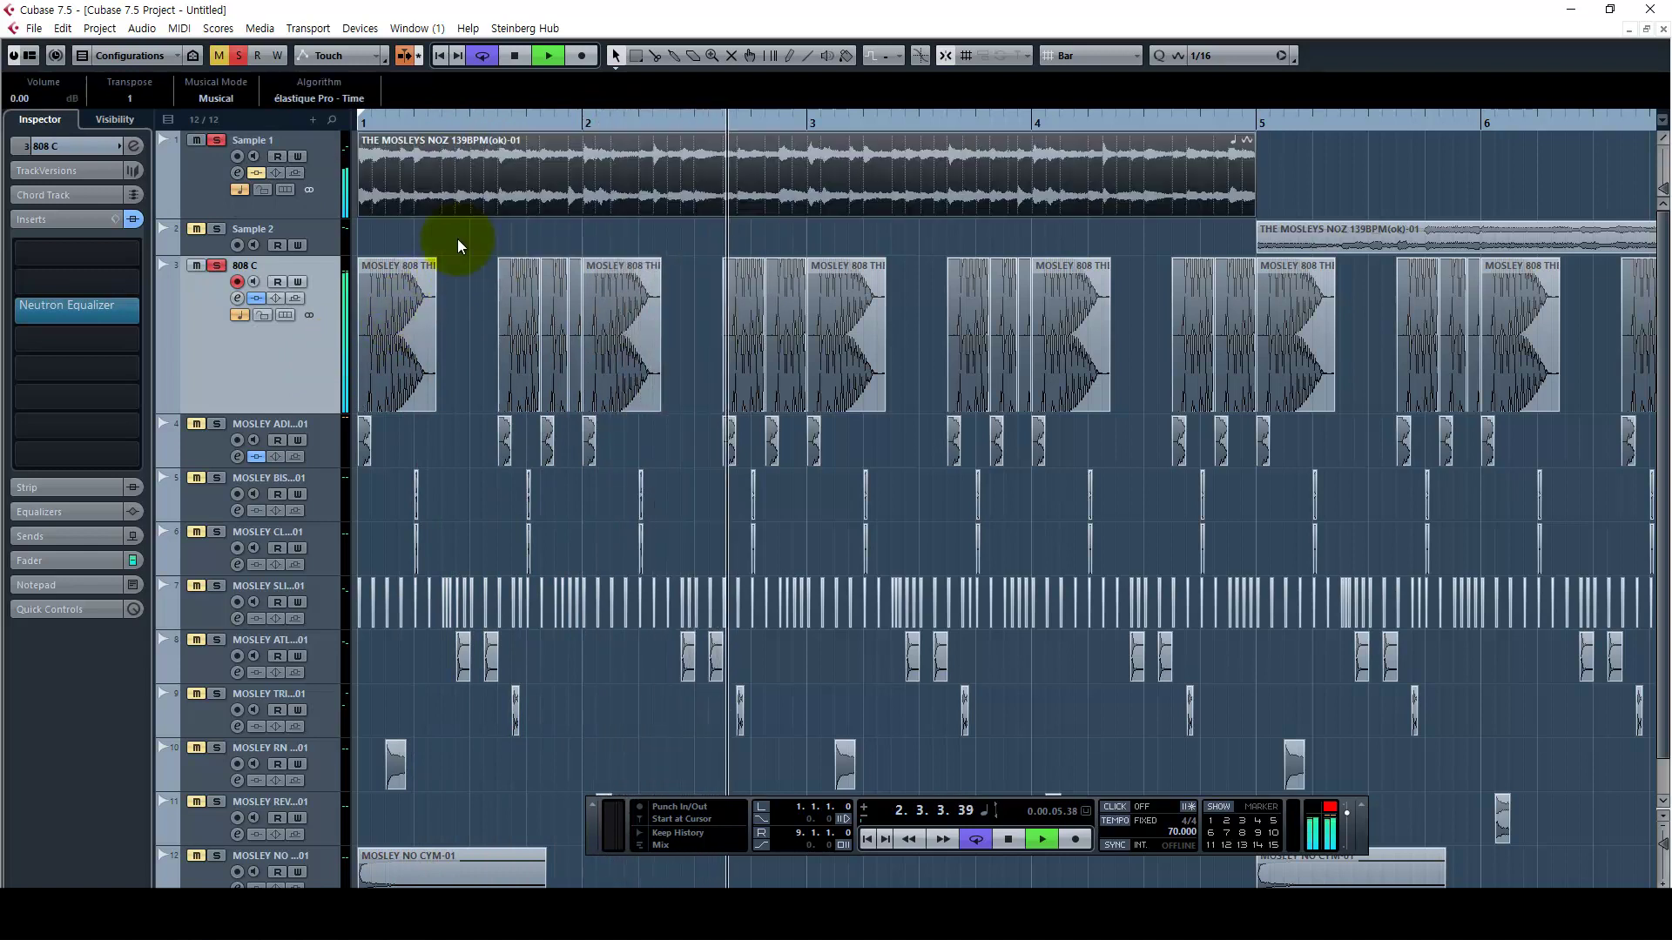
pyautogui.press('g')
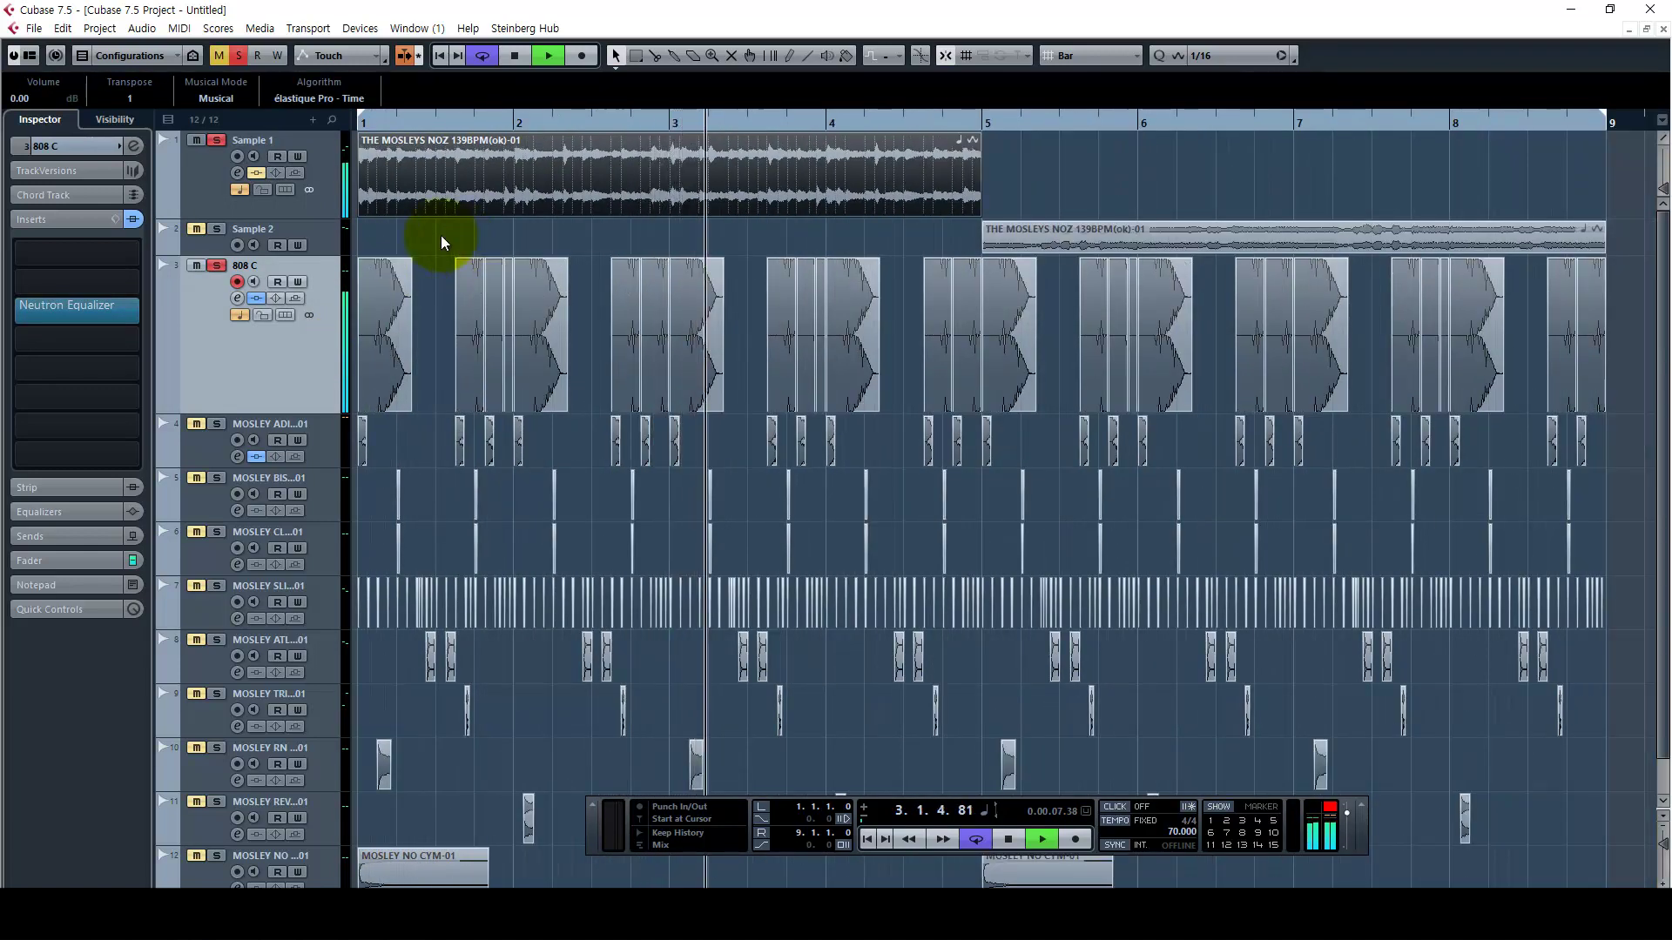
pyautogui.click(438, 237)
pyautogui.moveTo(221, 216); pyautogui.dragTo(218, 157)
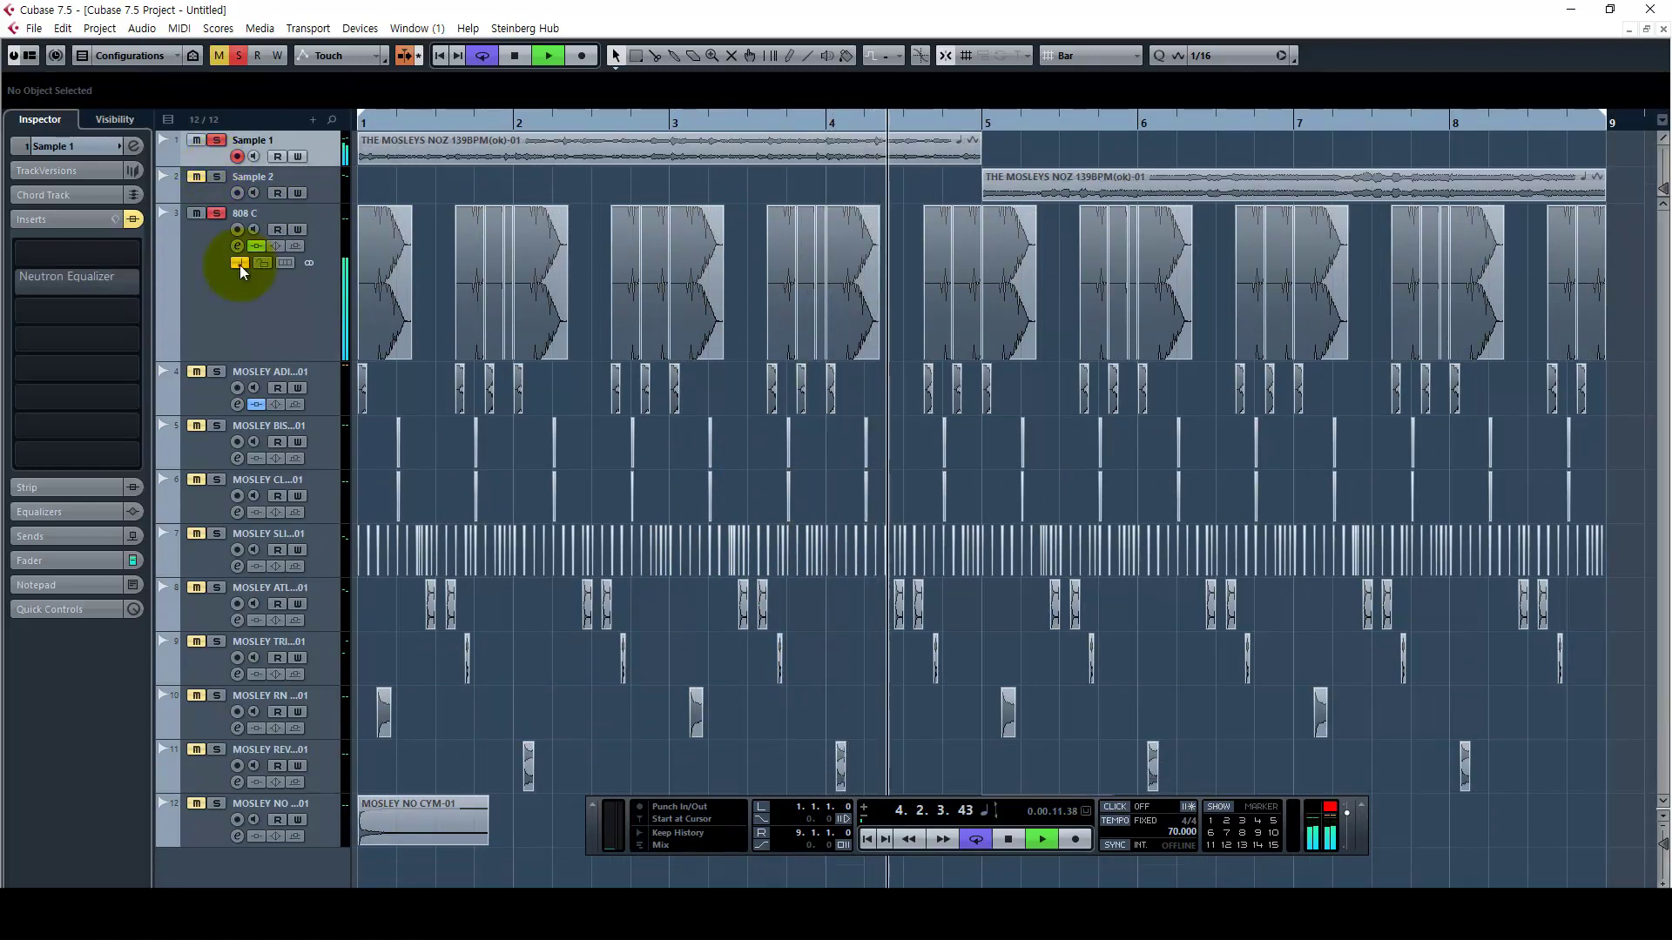
pyautogui.click(322, 326)
pyautogui.press('space')
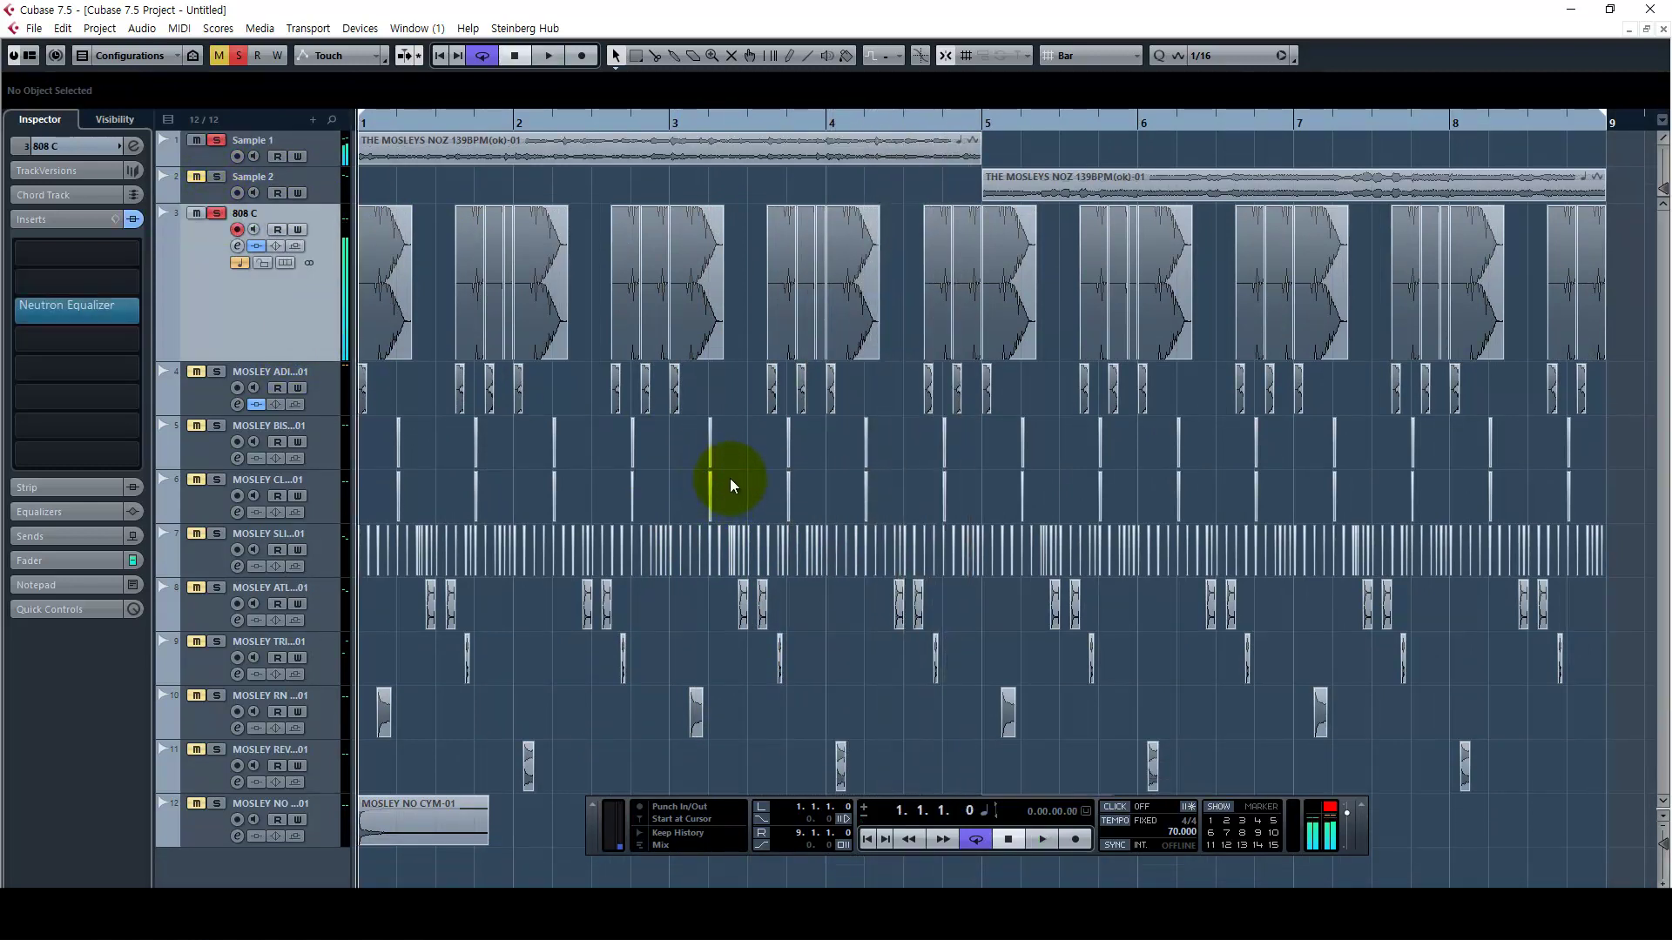
# Reduce the height of tracks 4 to 12 together and enlarge the 808 C track
pyautogui.click(325, 387)
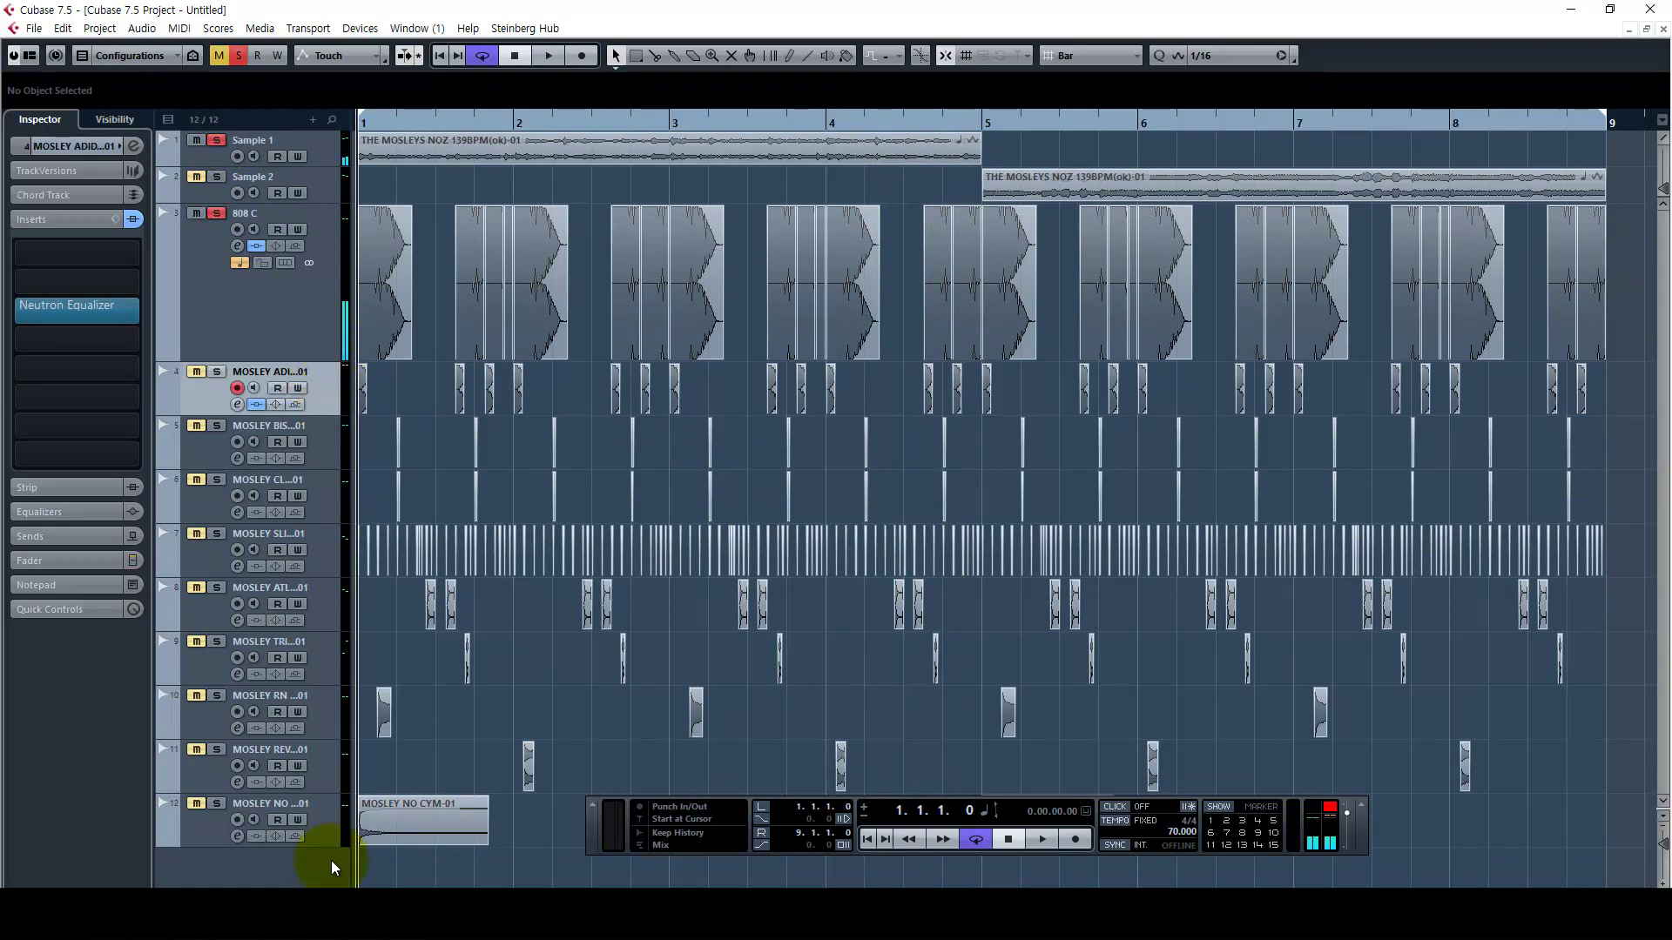
pyautogui.keyDown('shift'); pyautogui.click(331, 836); pyautogui.keyUp('shift')
pyautogui.moveTo(324, 416)
pyautogui.mouseDown()
pyautogui.moveTo(318, 400)
pyautogui.moveTo(315, 431)
pyautogui.mouseUp()
pyautogui.click(309, 353)
# Delete the group of 808 C clips between 1.3.3 and bar 2
pyautogui.press('h')
pyautogui.press('h')
pyautogui.press('h')
pyautogui.press('h')
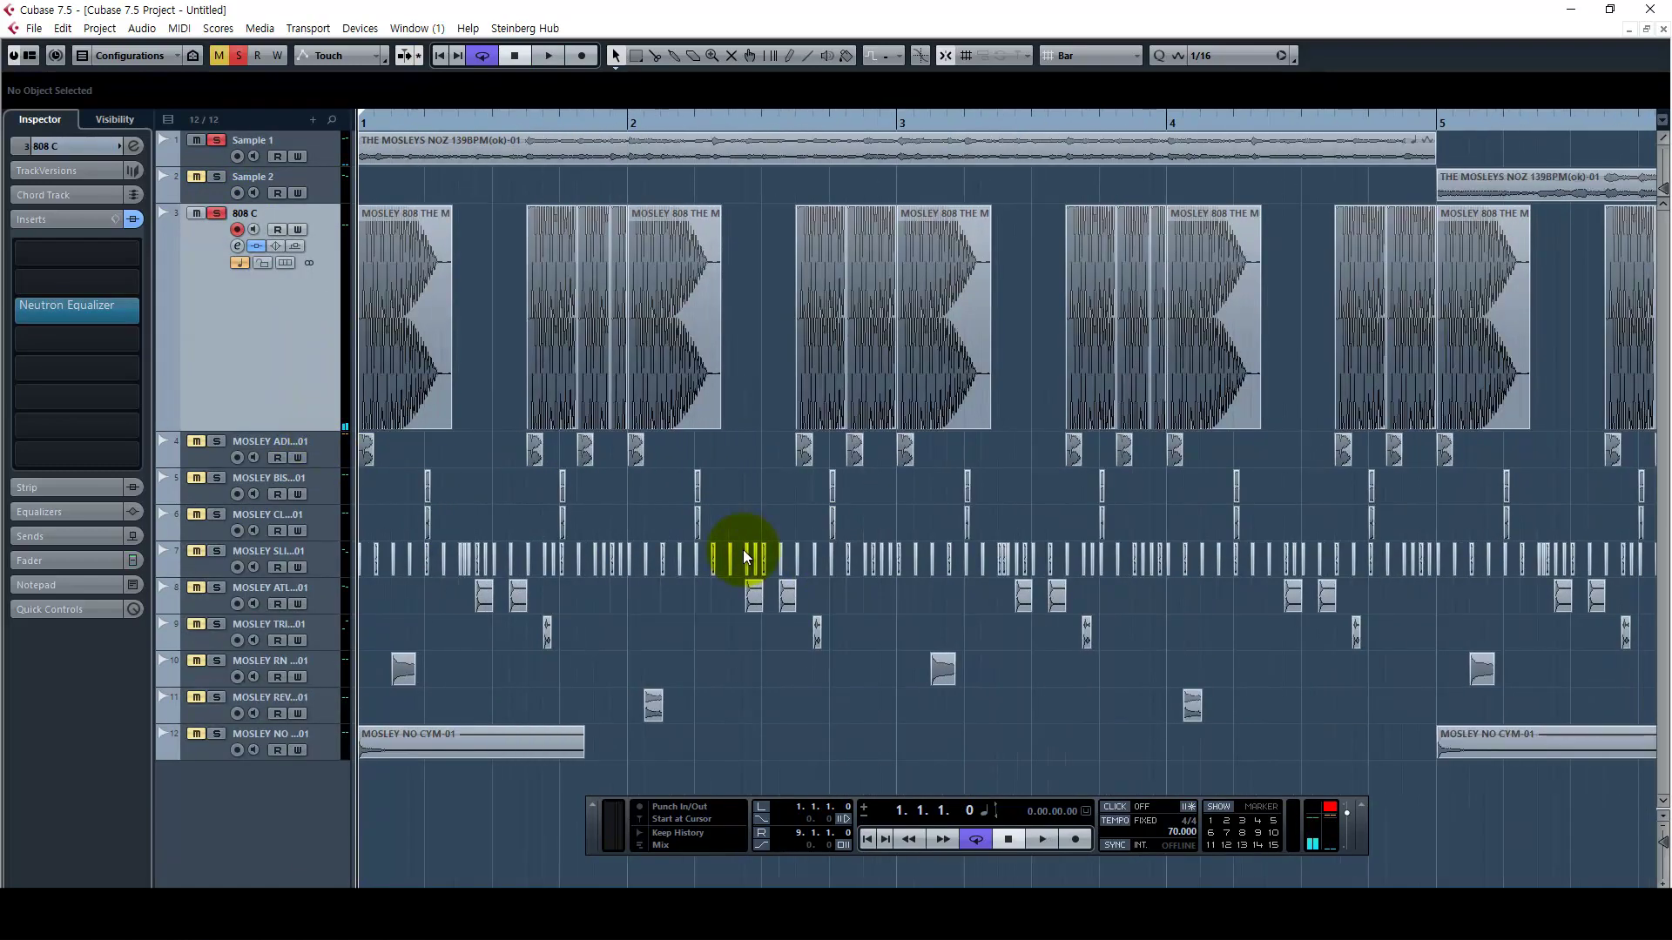
pyautogui.click(838, 120)
pyautogui.press('h')
pyautogui.click(485, 280)
pyautogui.press('Home')
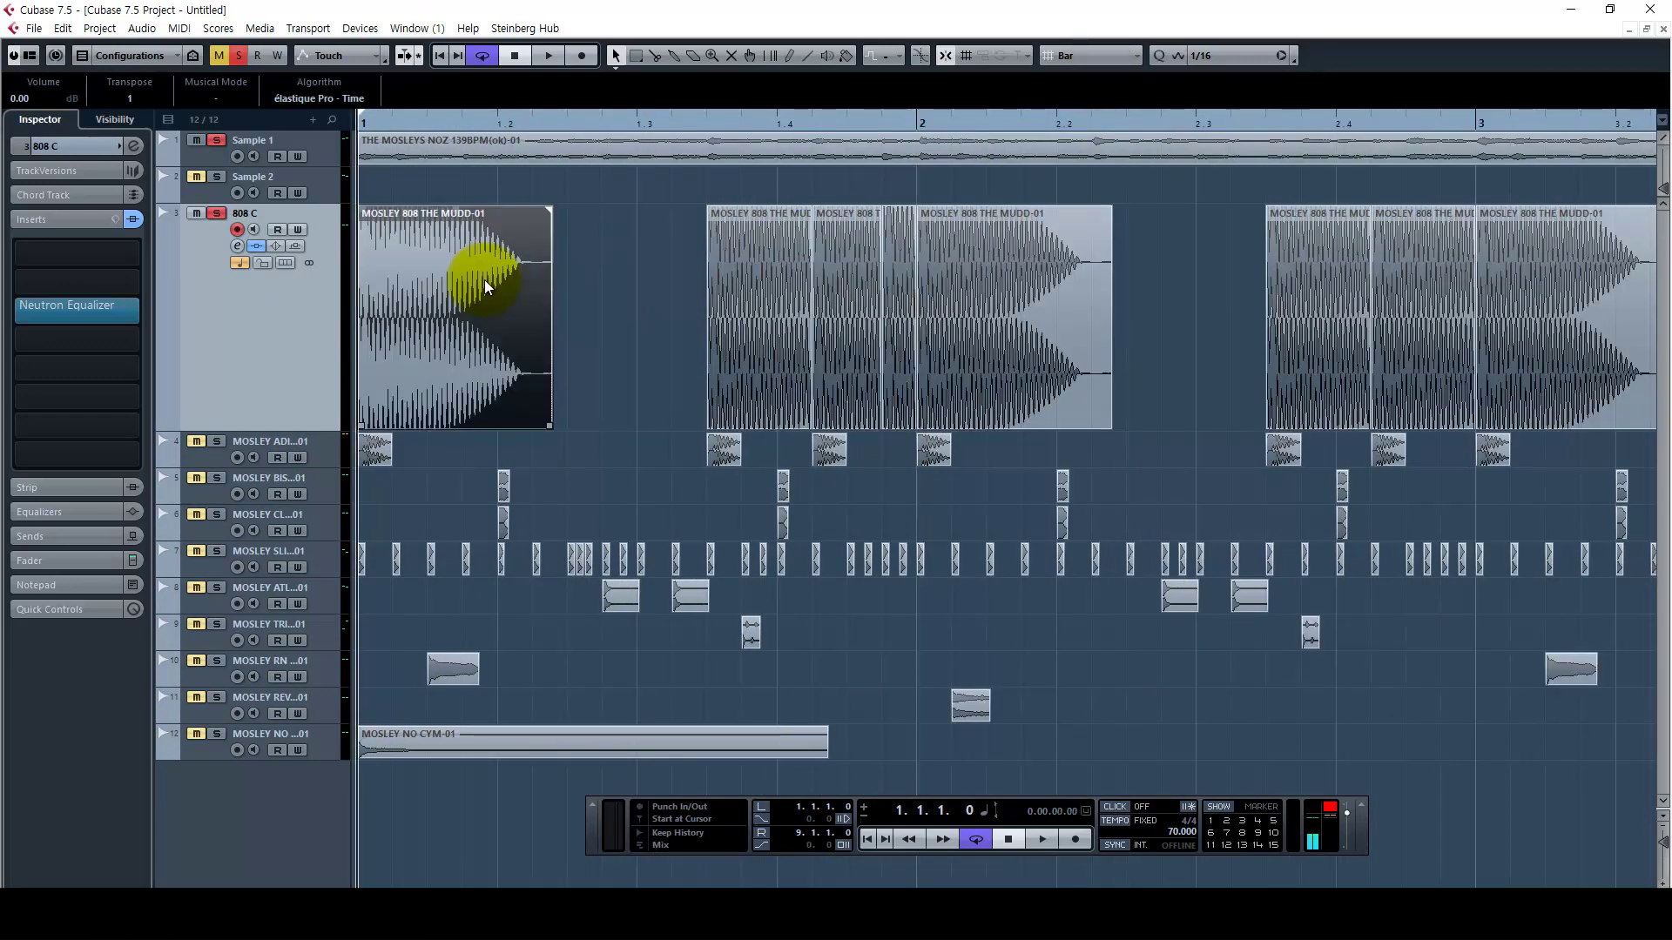
pyautogui.moveTo(622, 278); pyautogui.dragTo(796, 319)
pyautogui.press('Delete')
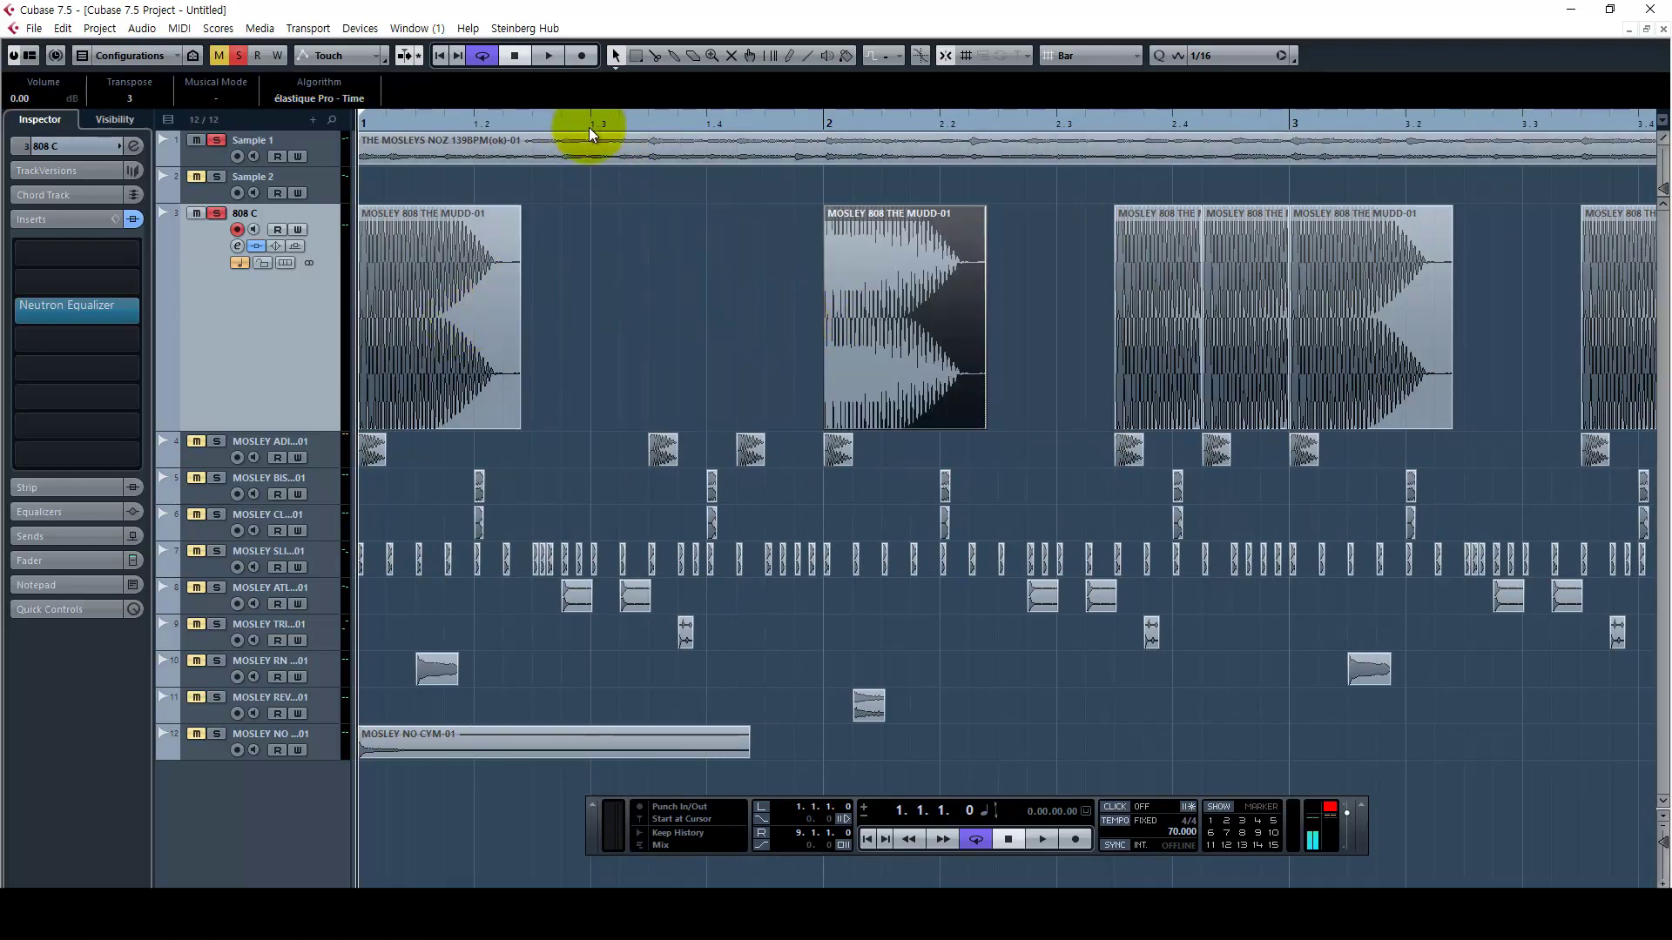
# Copy the first 808 clip to 1.3.3 and set the grid type to Use Quantize
pyautogui.click(1099, 58)
pyautogui.click(1073, 111)
pyautogui.click(590, 124)
pyautogui.moveTo(425, 317); pyautogui.dragTo(657, 301)
pyautogui.click(1093, 56)
pyautogui.click(1093, 125)
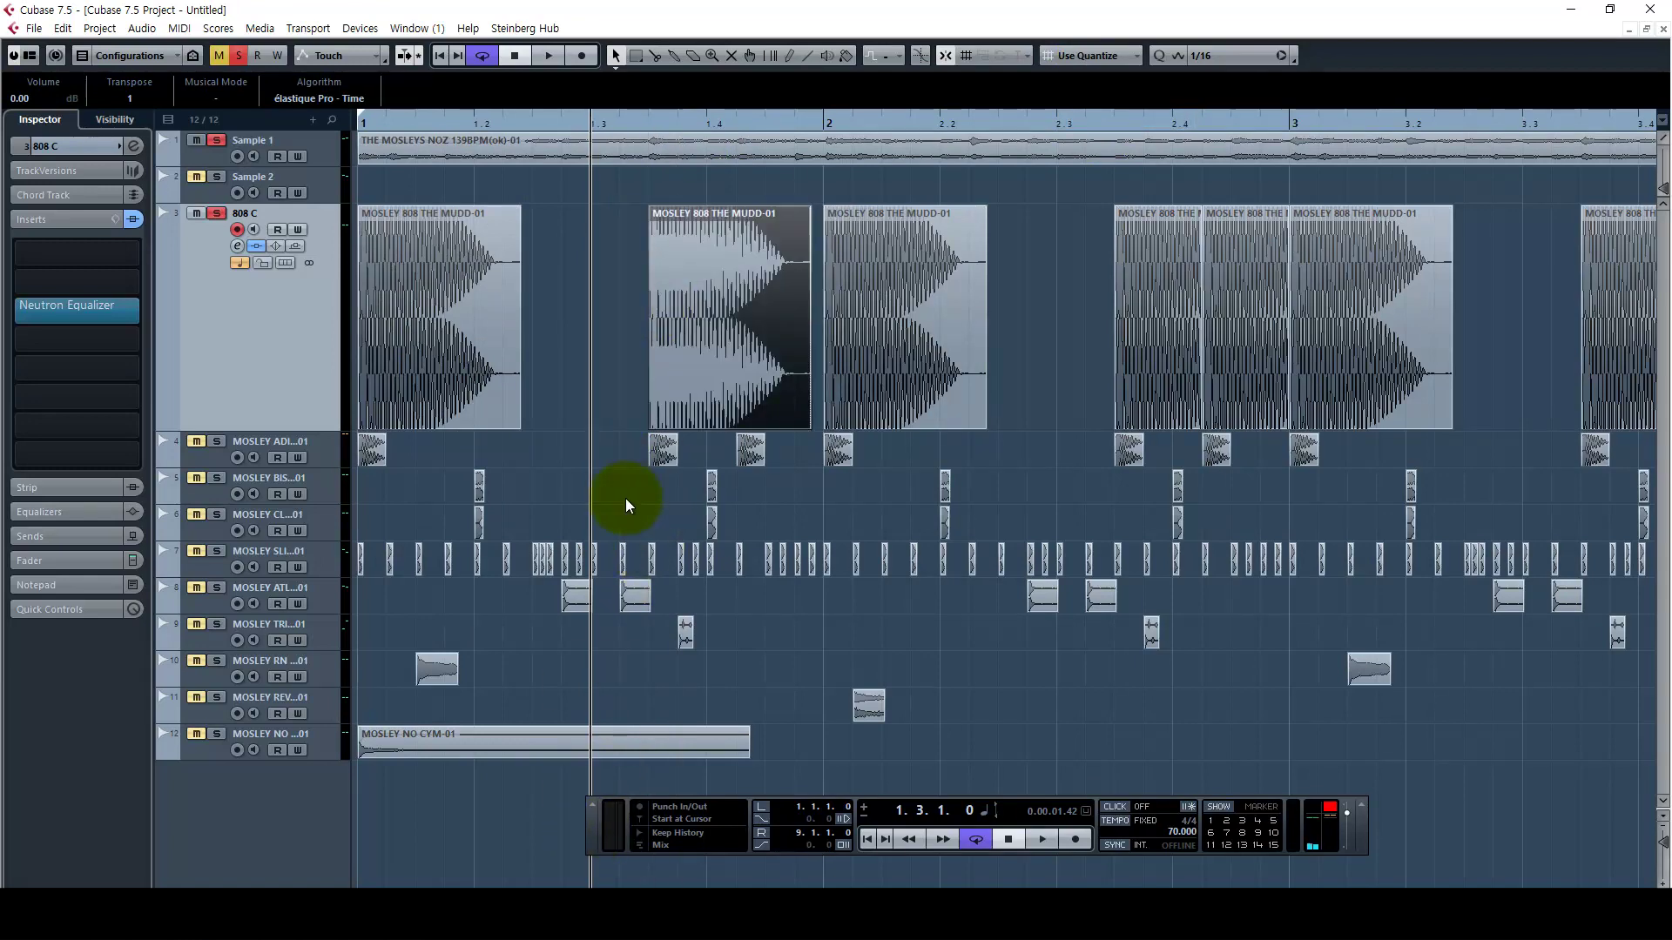
# Trim the end of the 808 clip at 1.3.3 back to 1.4.2
pyautogui.press('h')
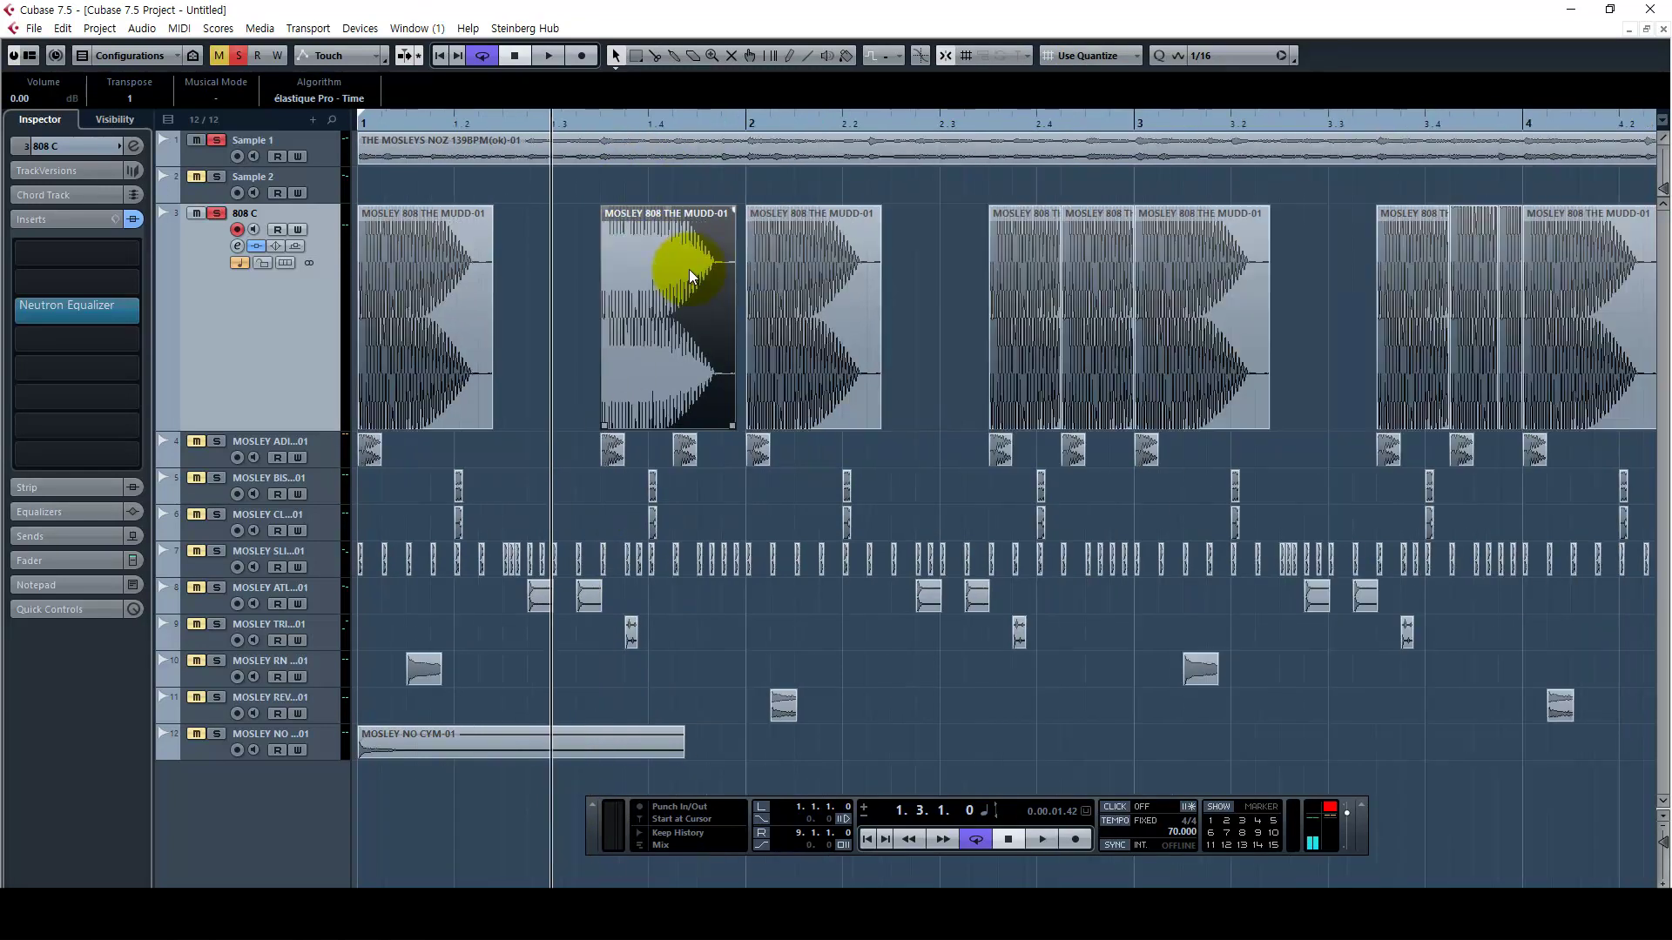
pyautogui.press('g')
pyautogui.press('g')
pyautogui.press('g')
pyautogui.press('g')
pyautogui.moveTo(789, 347); pyautogui.dragTo(673, 347)
pyautogui.click(657, 273)
pyautogui.click(780, 240)
pyautogui.moveTo(1024, 425); pyautogui.dragTo(894, 425)
# Duplicate the trimmed 808 clip directly after itself to fill the space up to bar 2
pyautogui.click(846, 119)
pyautogui.click(1050, 127)
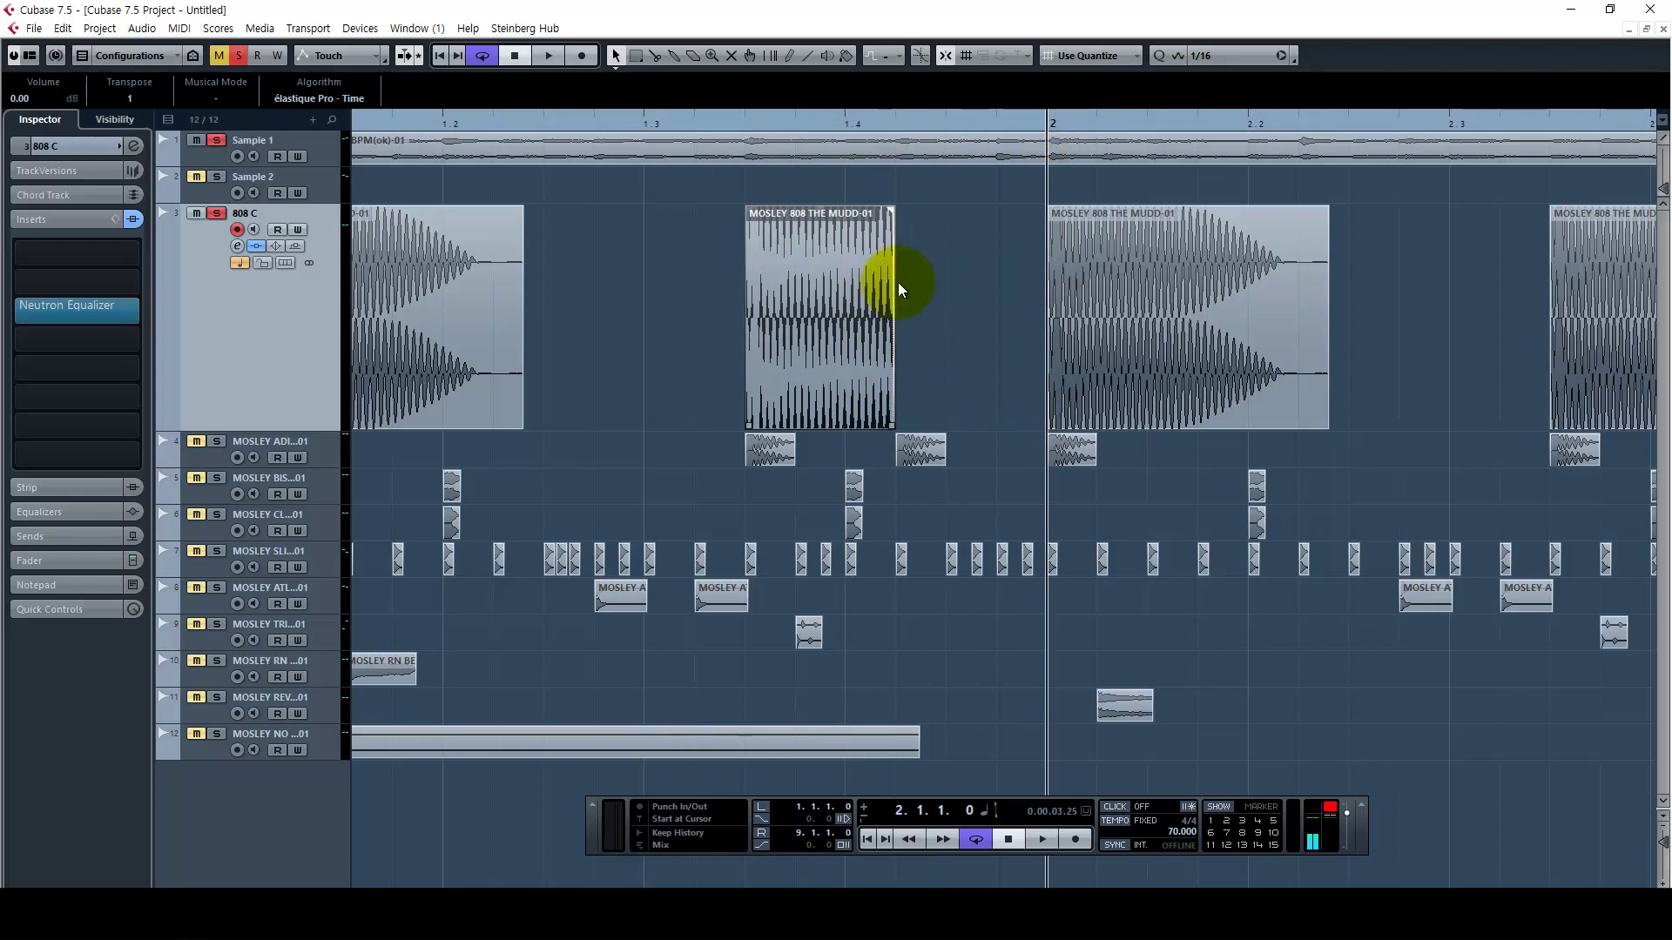
pyautogui.click(932, 225)
pyautogui.click(828, 282)
pyautogui.hotkey('ctrl', 'd')
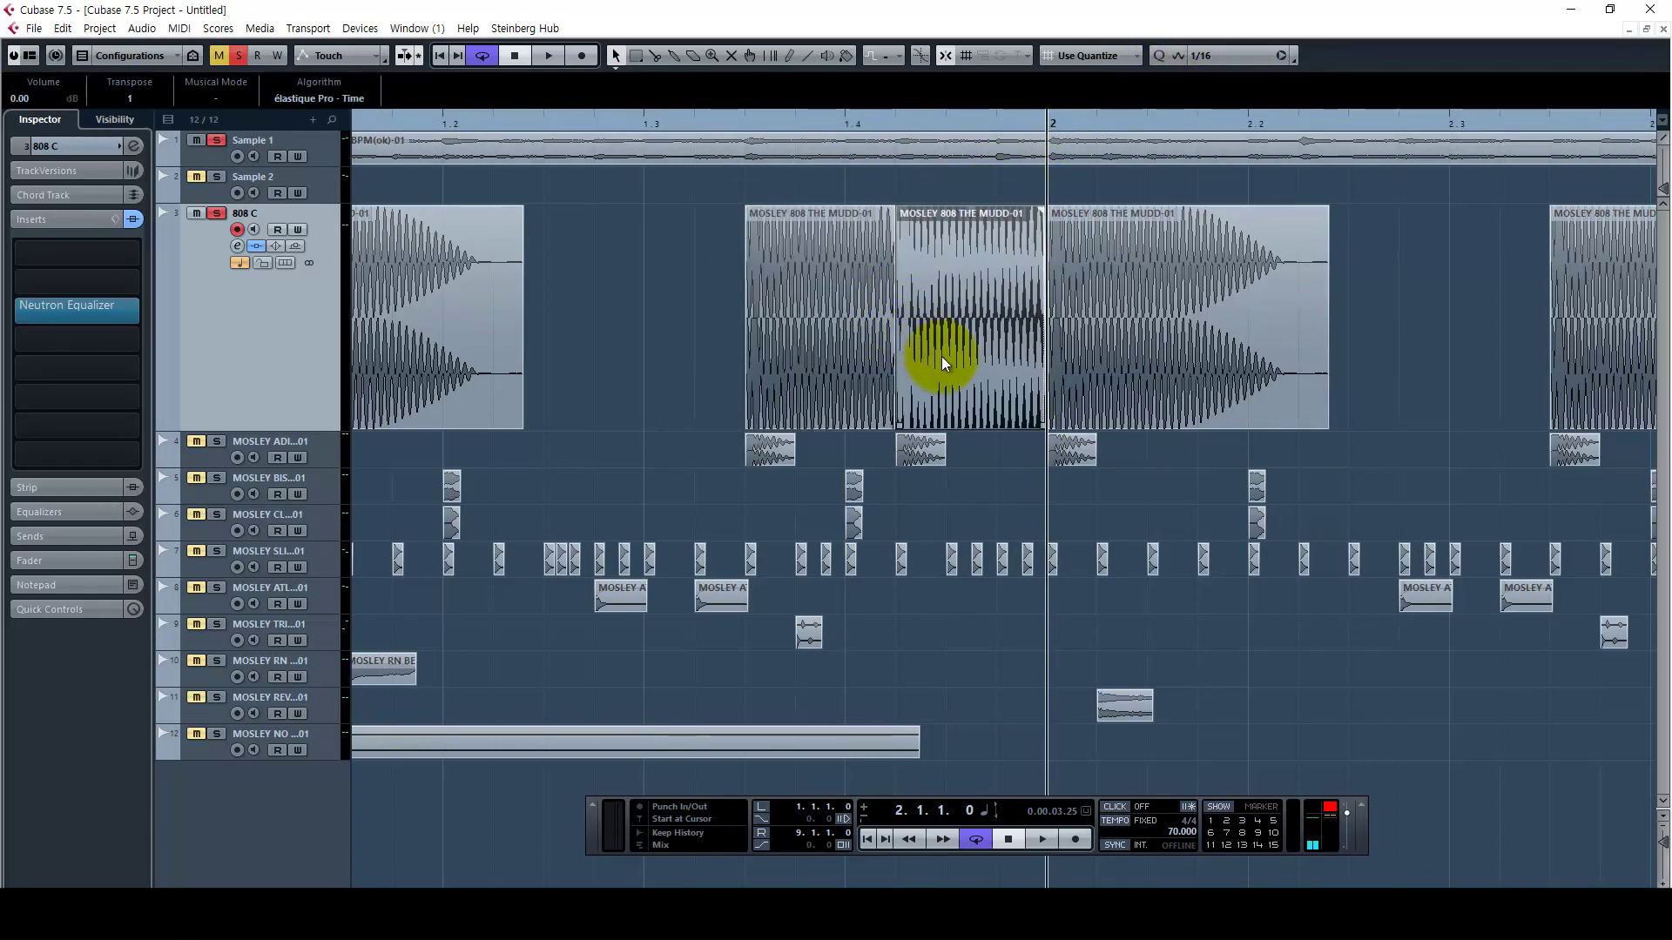
pyautogui.press('g')
pyautogui.press('g')
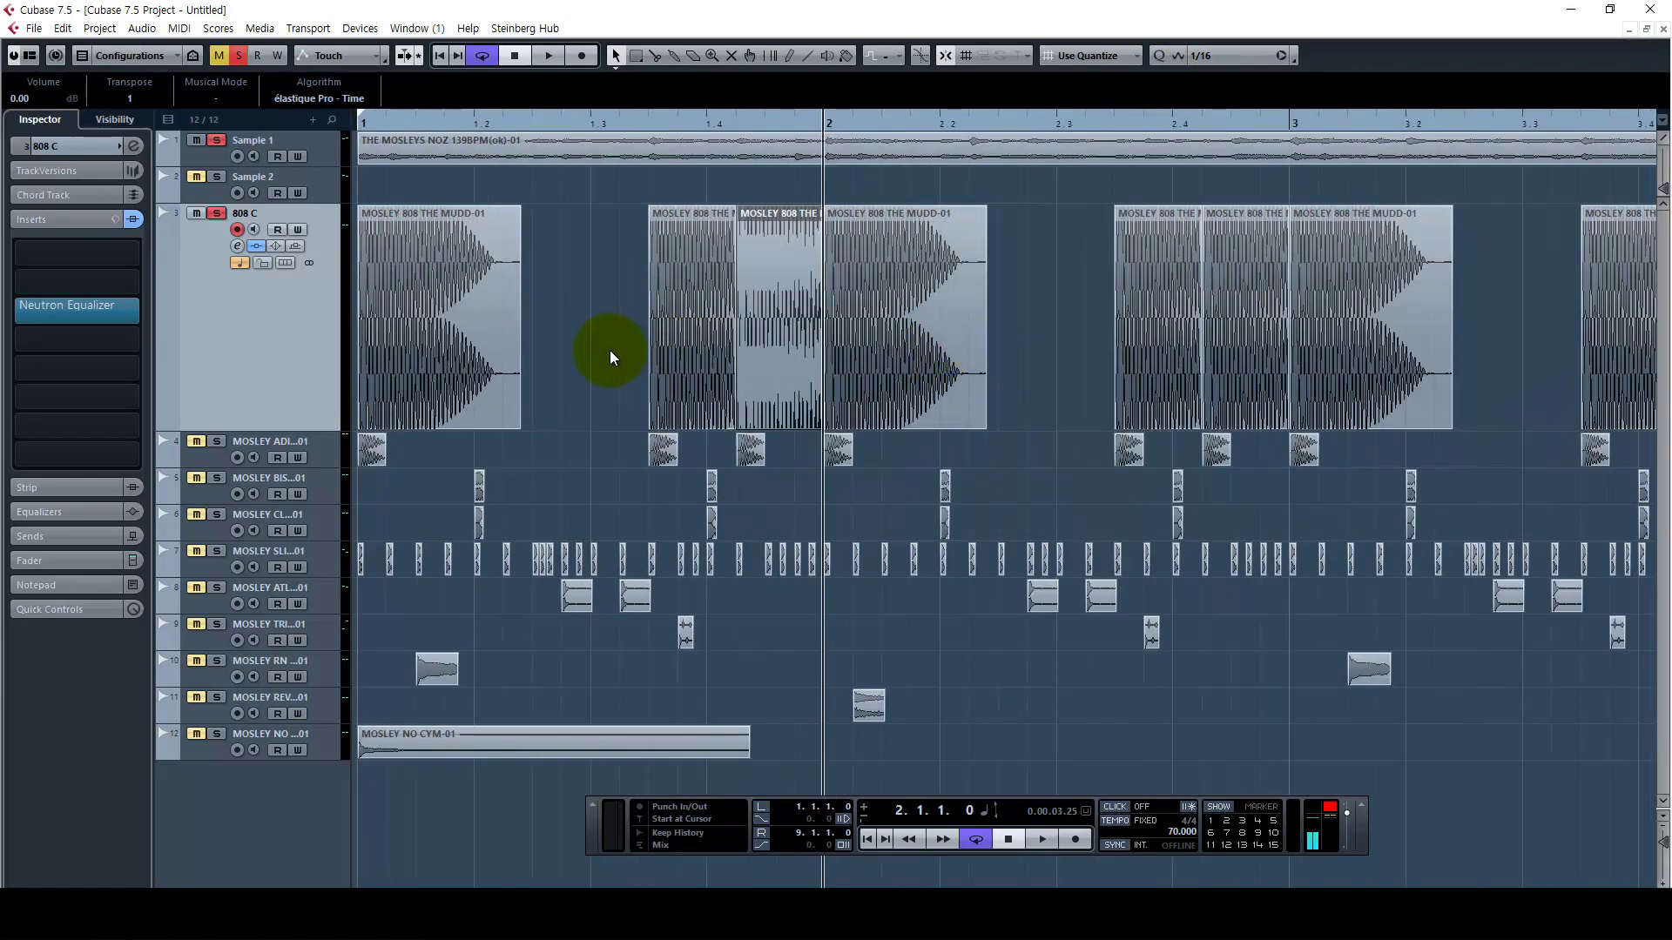
# Select the three 808 clips of bar 1 together and play the pattern from the project start
pyautogui.keyDown('shift'); pyautogui.click(675, 357); pyautogui.keyUp('shift')
pyautogui.keyDown('shift'); pyautogui.click(444, 355); pyautogui.keyUp('shift')
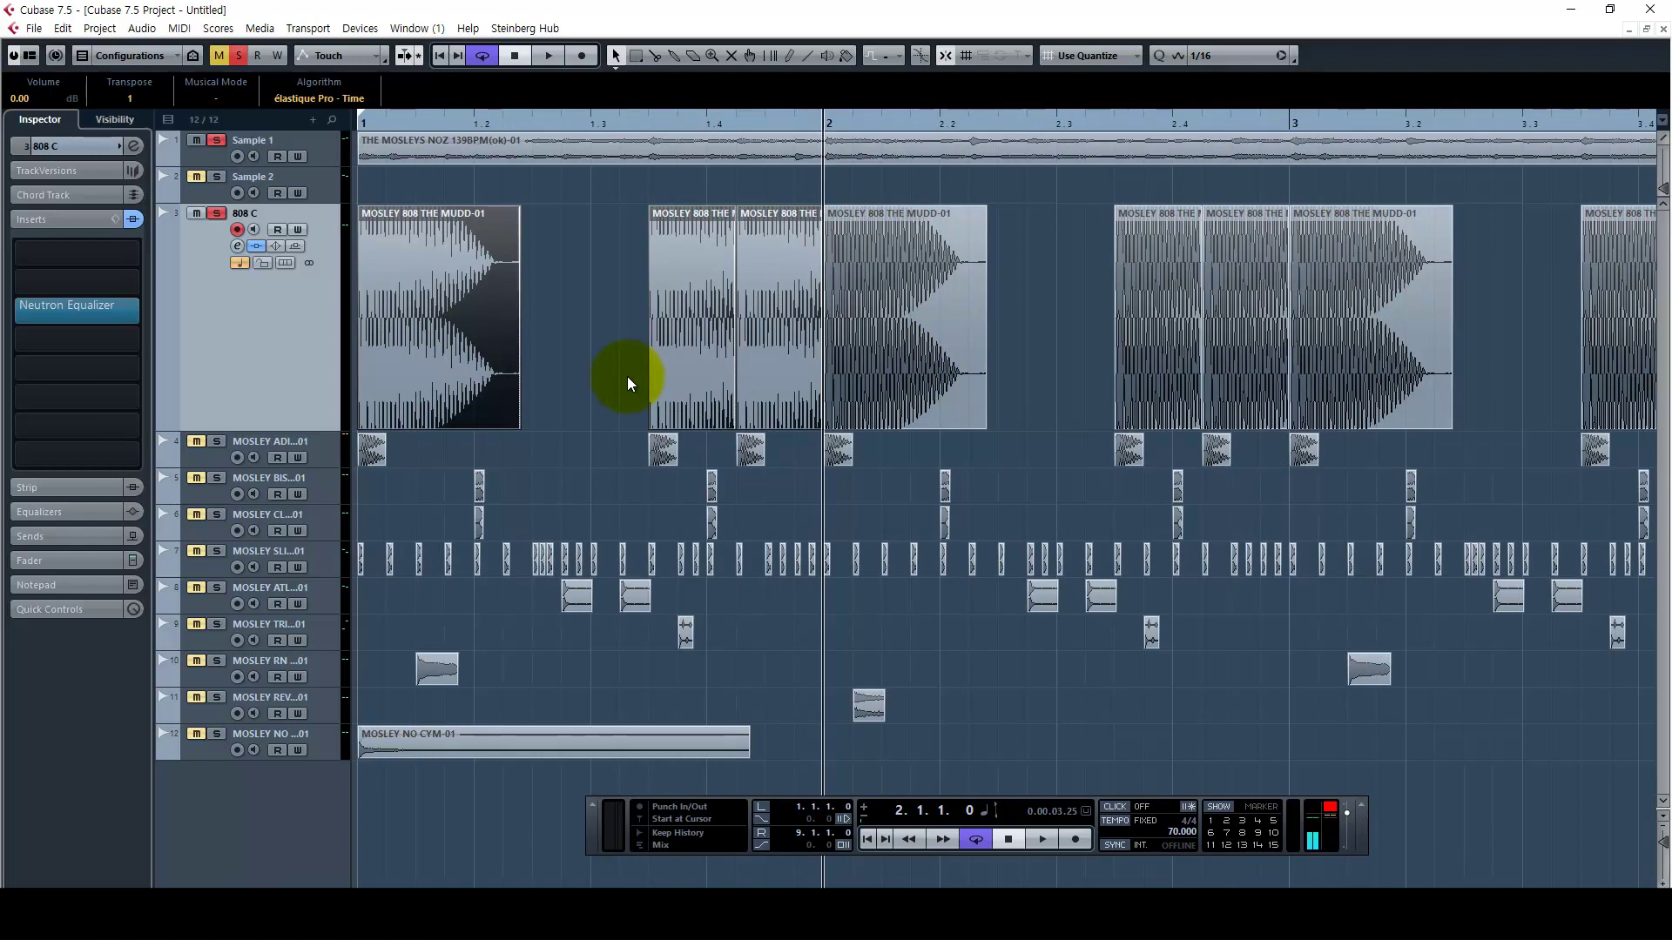
pyautogui.press('KP_Decimal')
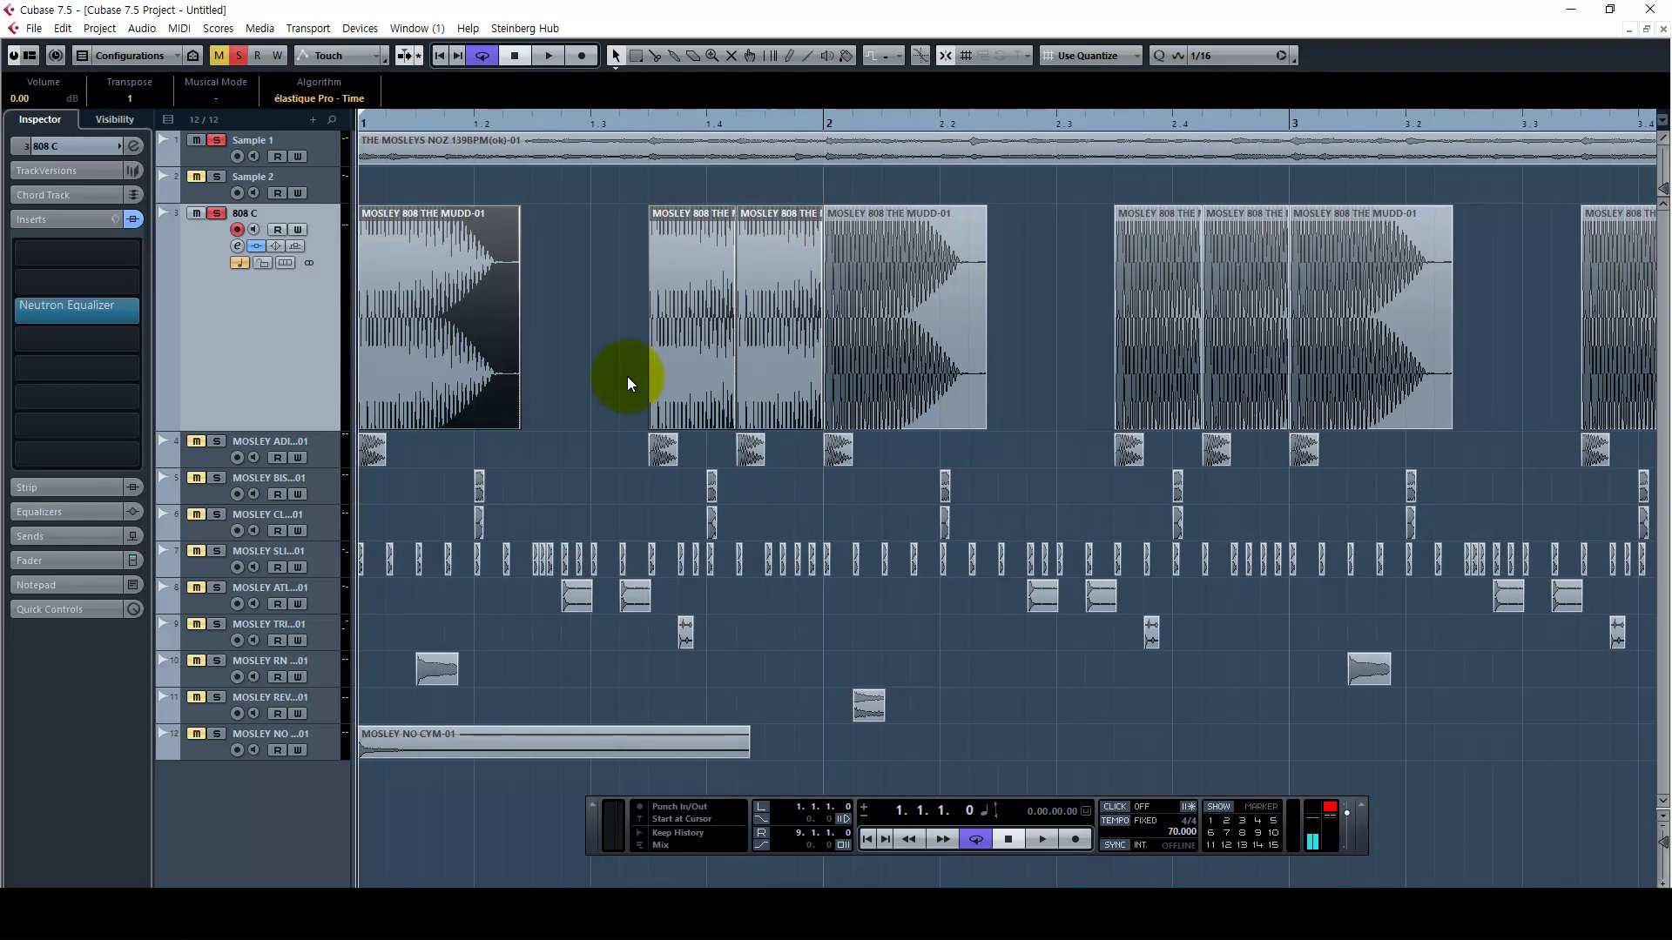
pyautogui.click(627, 376)
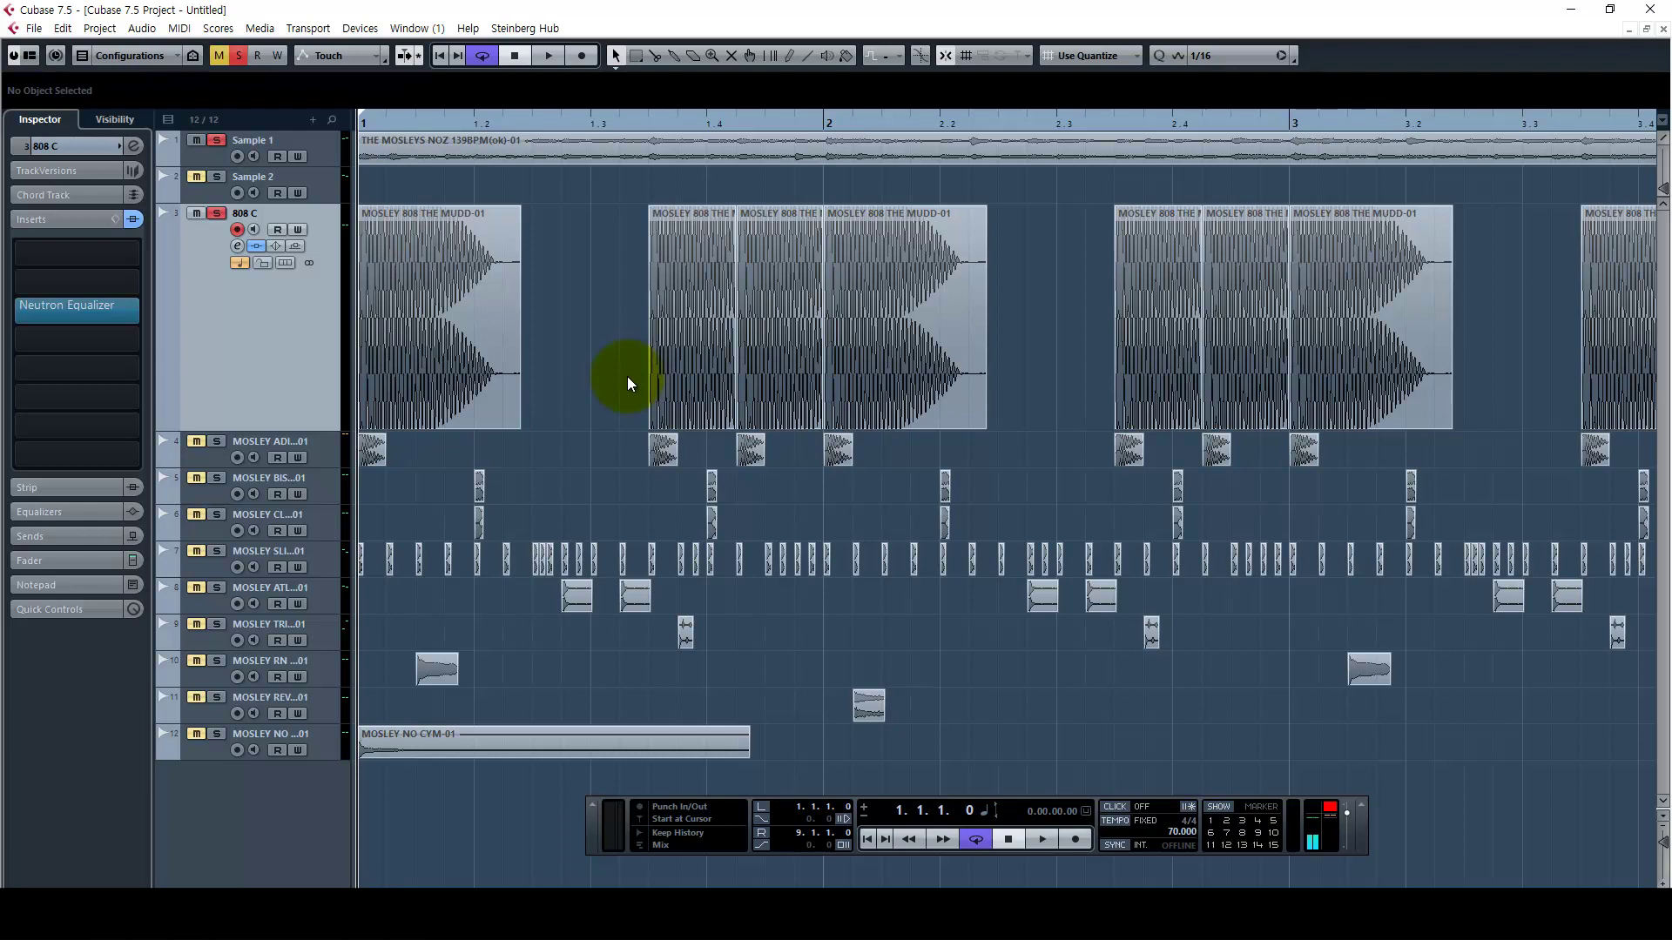
pyautogui.press('space')
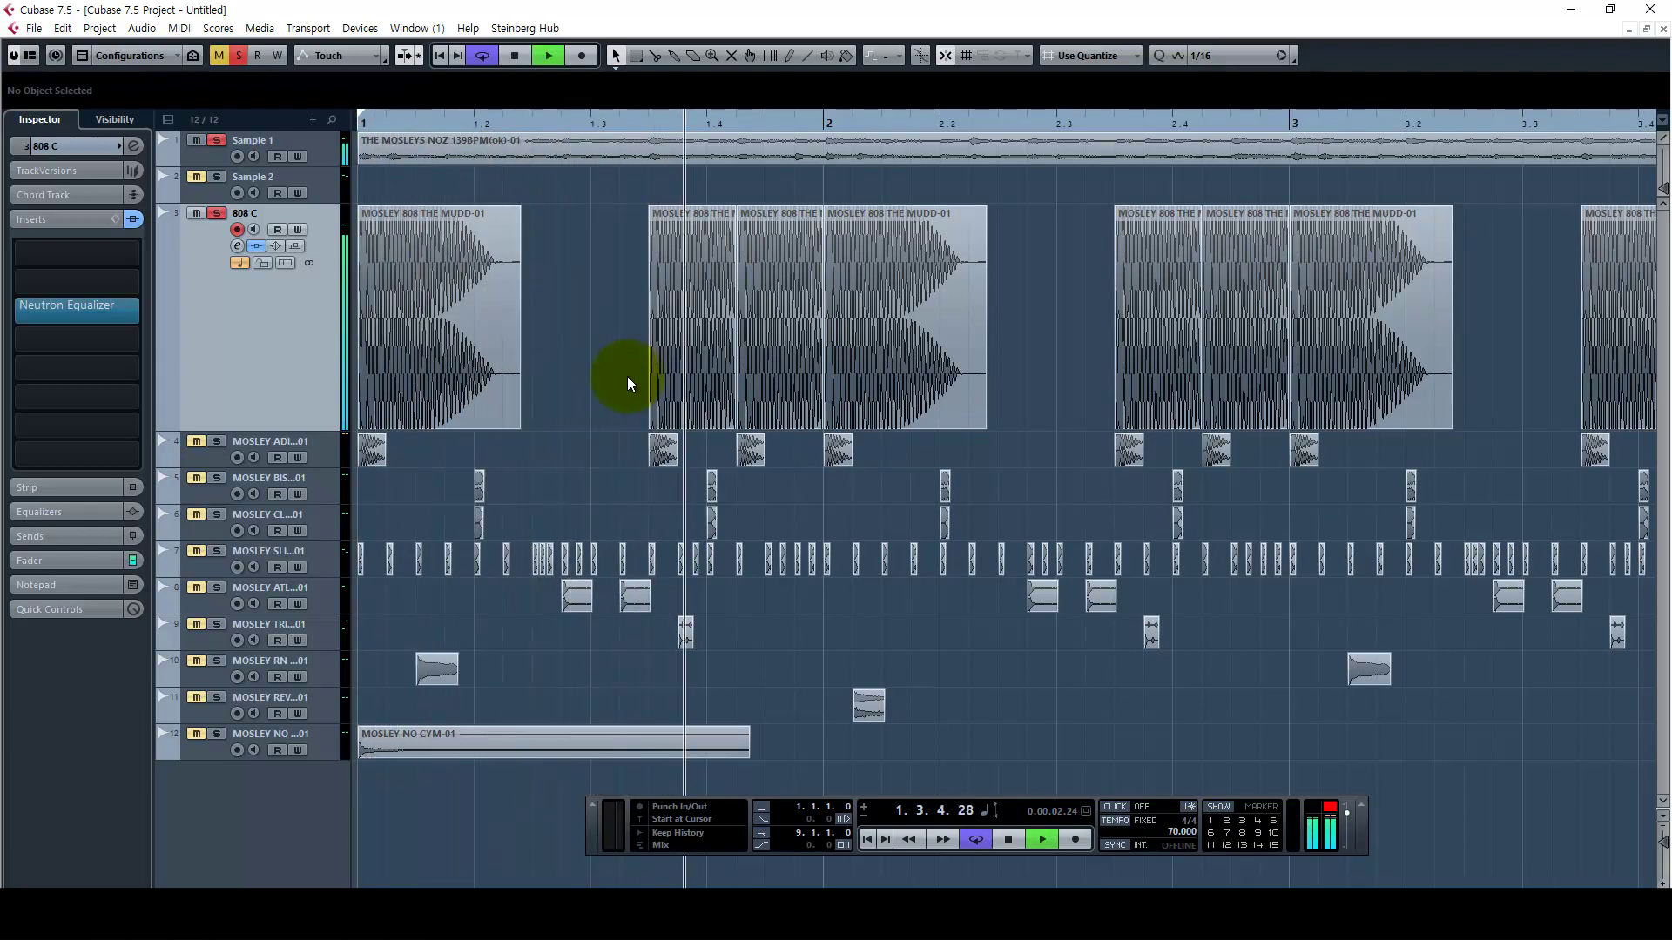
pyautogui.press('space')
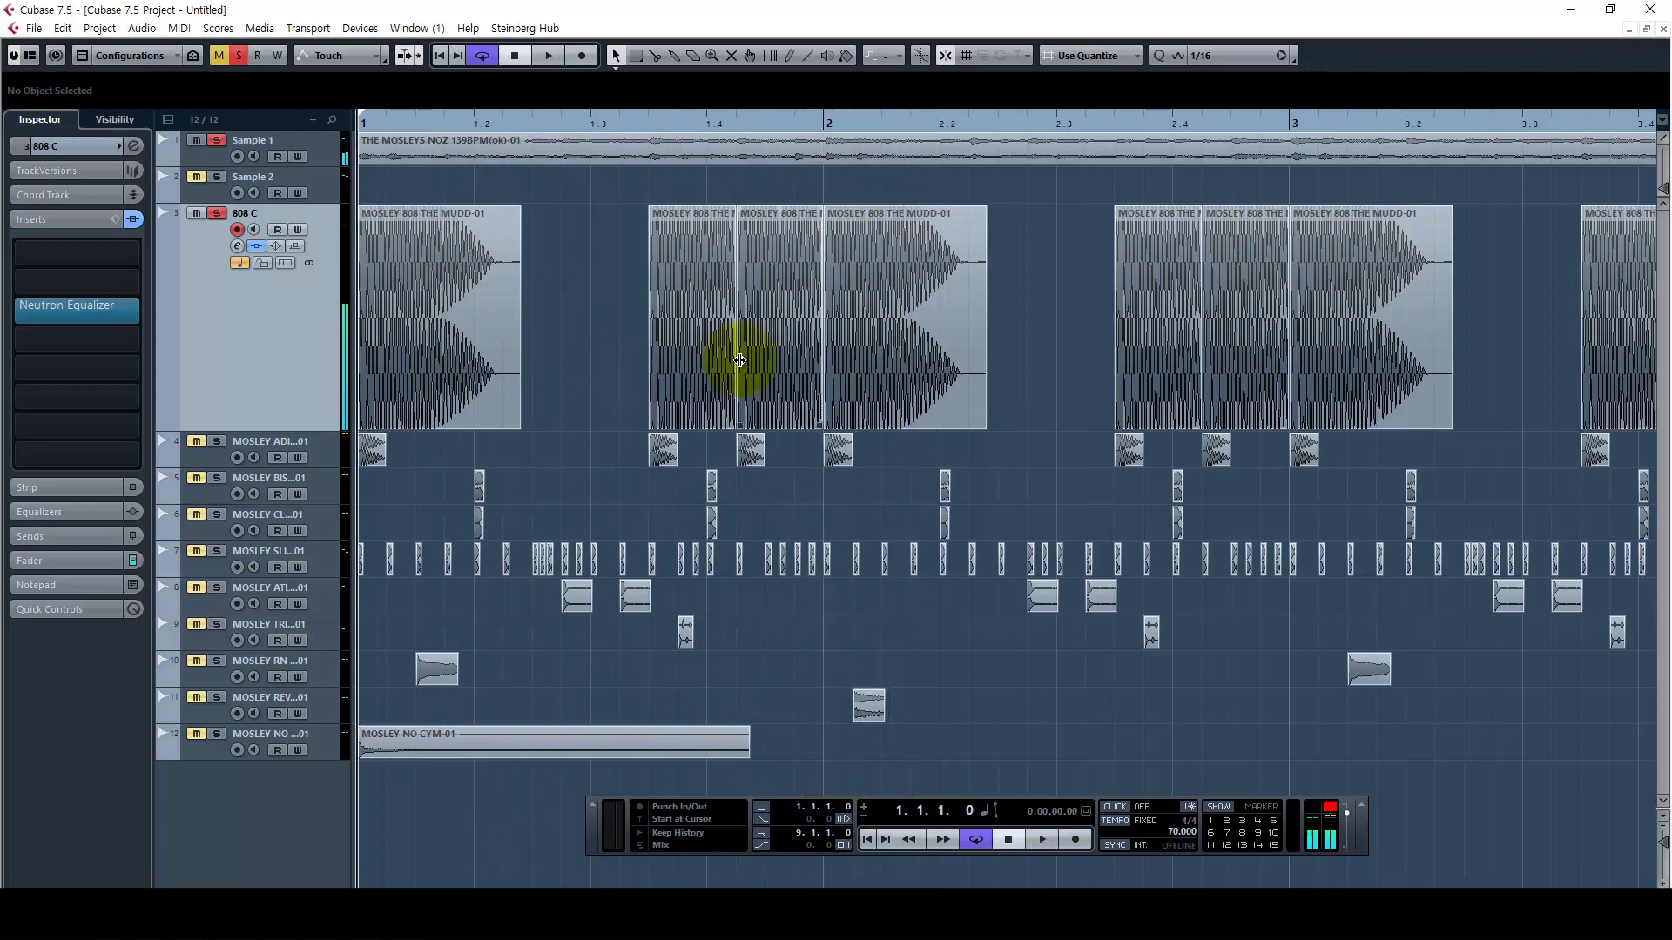
# Shorten the 808 clip at 1.4.2 to end at 1.4.4 and duplicate it to fill the gap before bar 2
pyautogui.press('h')
pyautogui.click(867, 388)
pyautogui.moveTo(912, 426)
pyautogui.mouseDown()
pyautogui.moveTo(891, 419)
pyautogui.moveTo(914, 426)
pyautogui.mouseUp()
pyautogui.hotkey('ctrl', 'd')
pyautogui.click(907, 399)
pyautogui.click(1183, 54)
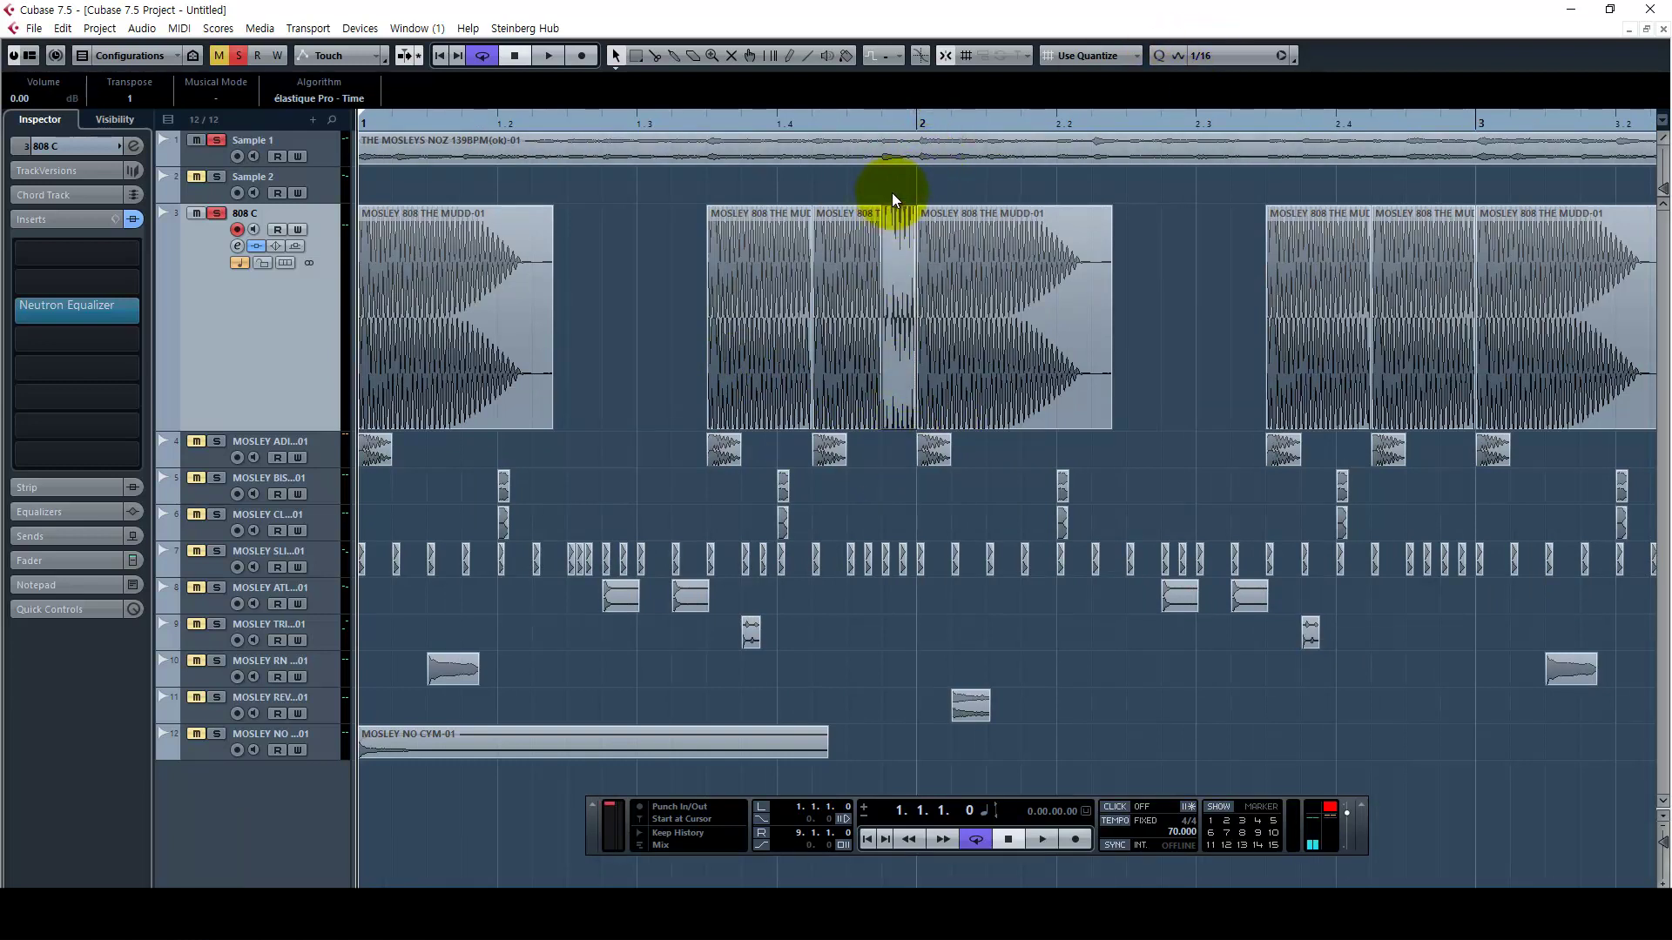
# Play the 808 pattern with the sample twice from bar 1 to check the rapid clips before bar 2
pyautogui.press('space')
pyautogui.click(918, 195)
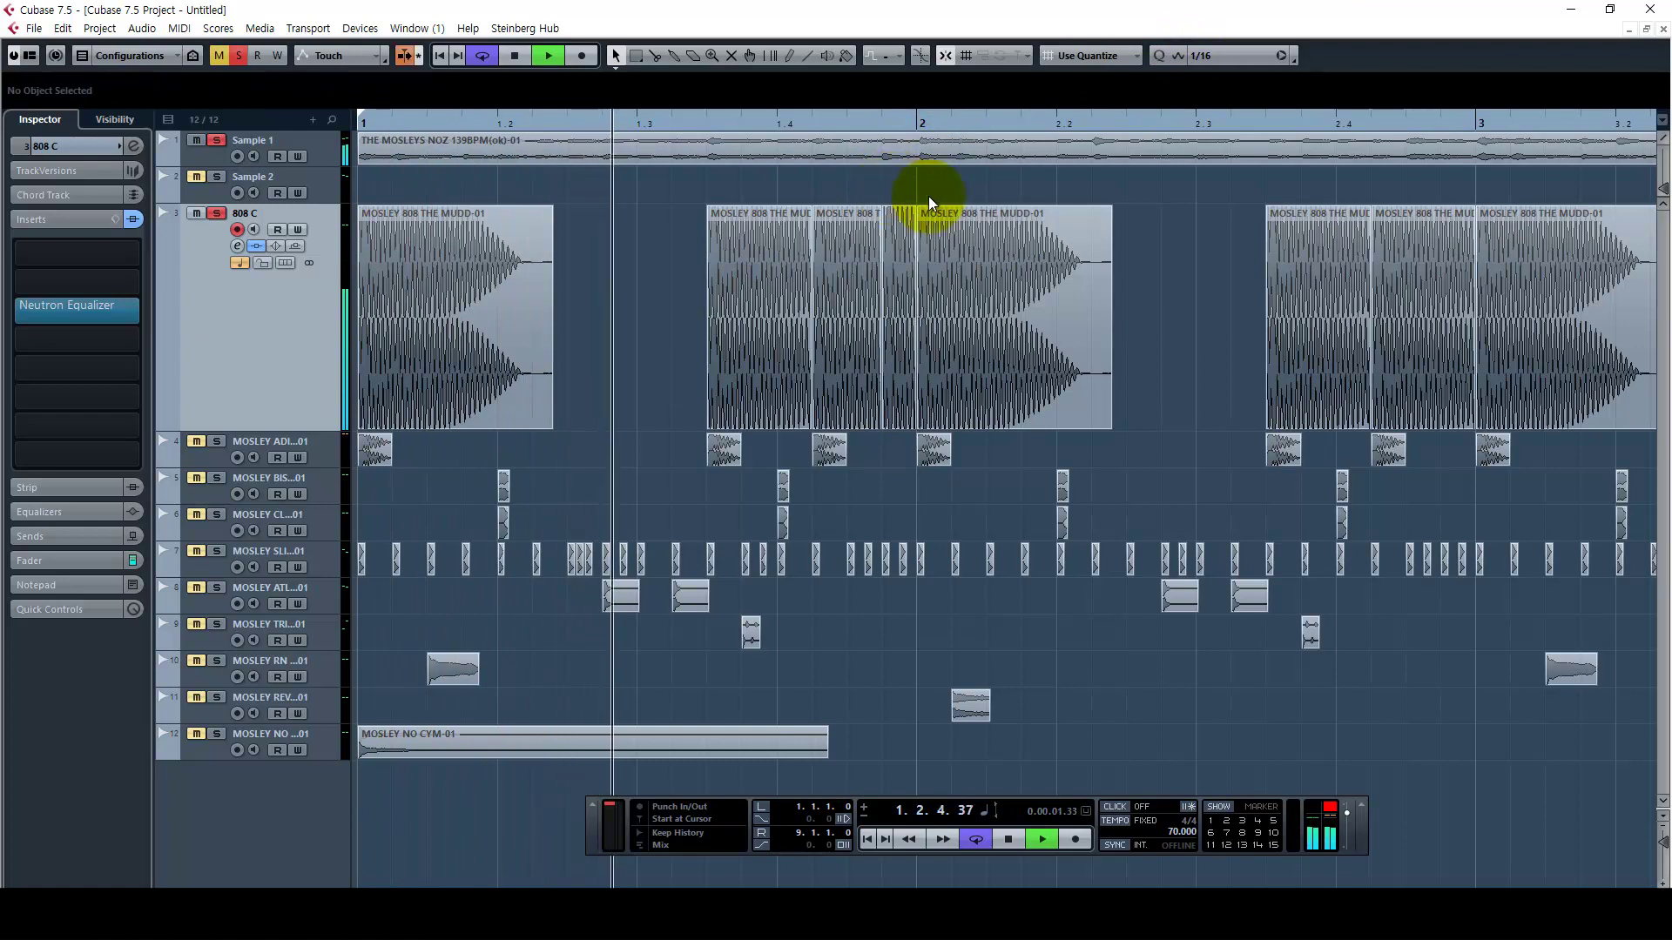
pyautogui.hscroll(3, 918, 195)
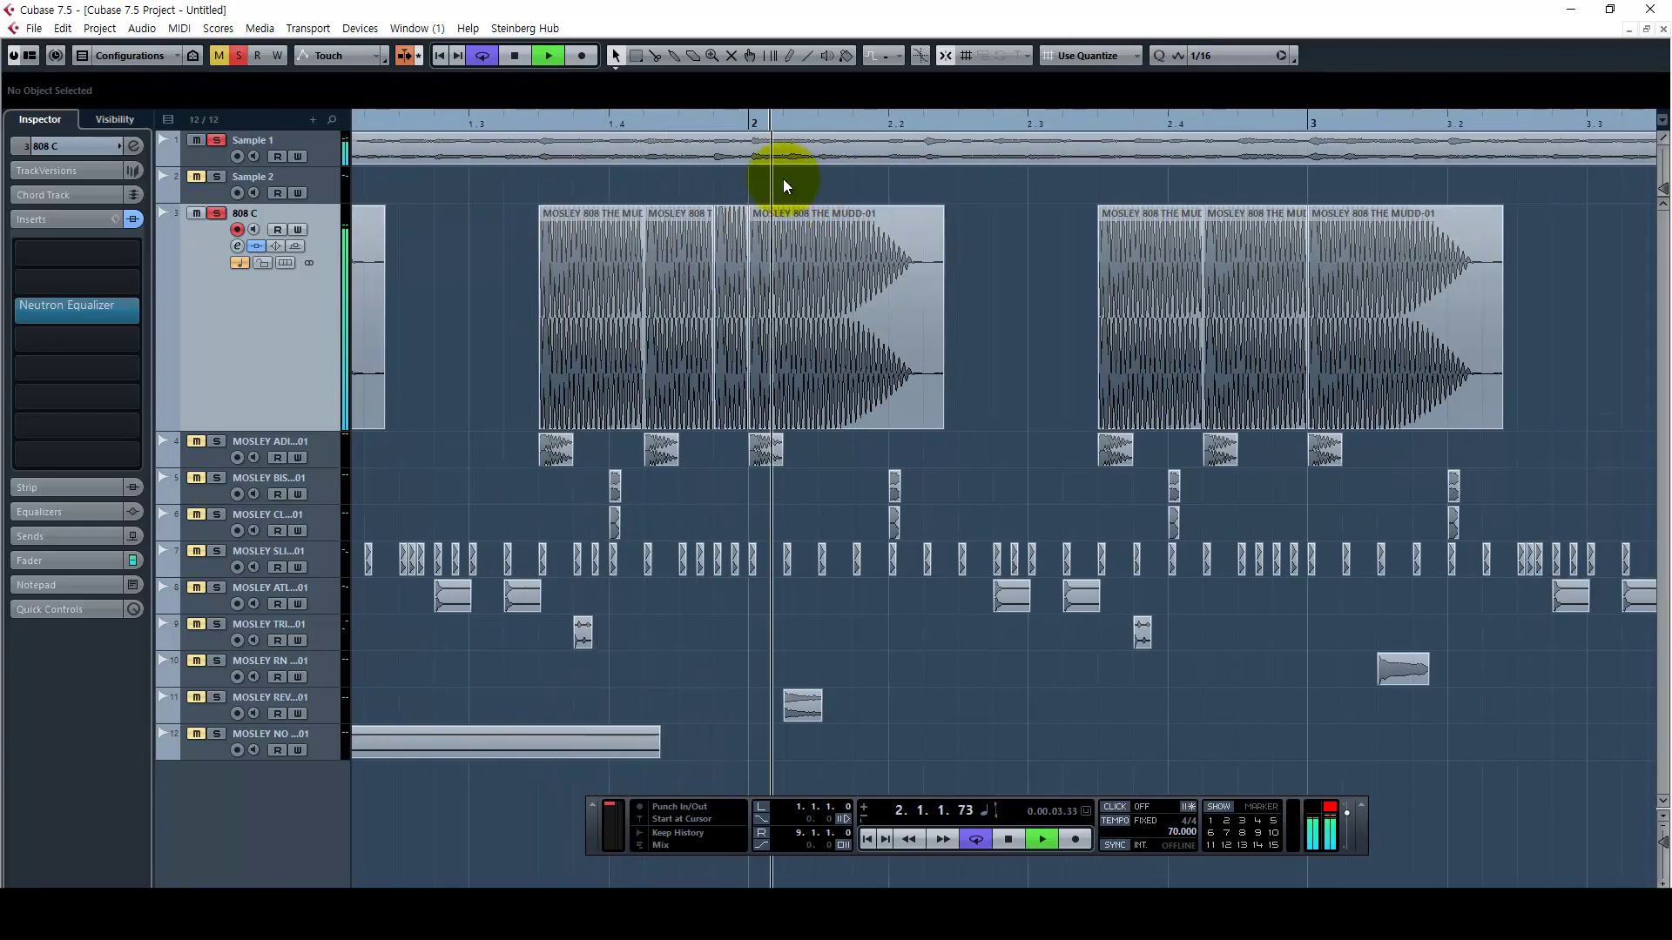
pyautogui.press('space')
pyautogui.press('space')
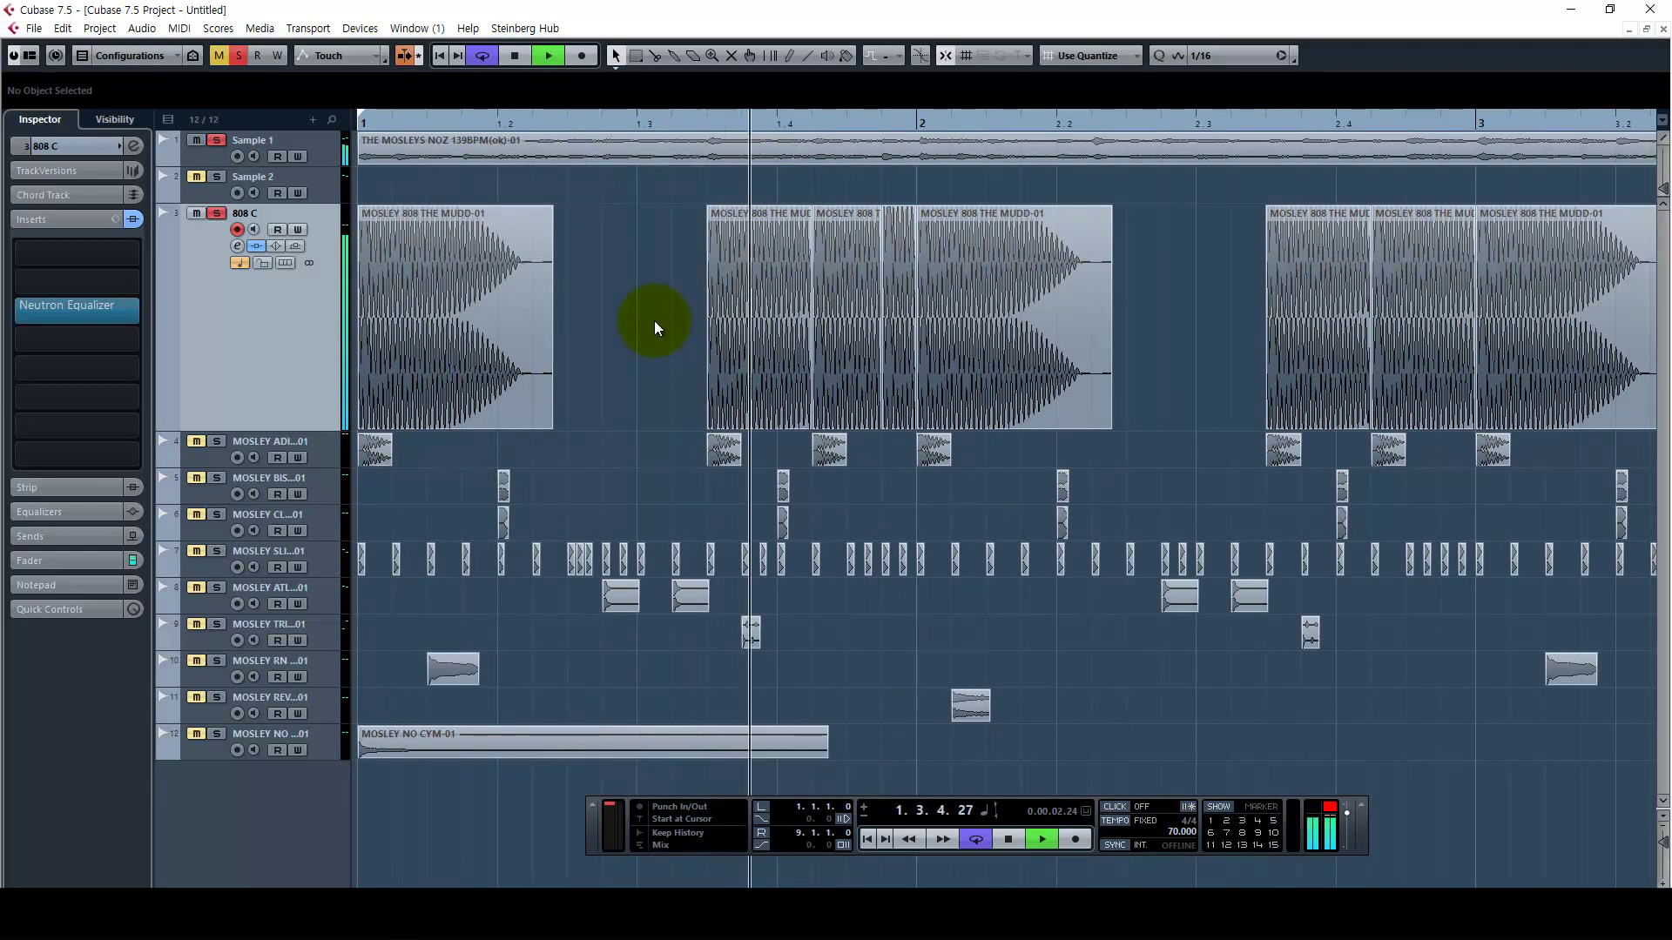
pyautogui.press('space')
# Copy an 808 clip to 1.2.3, ending at 1.3.3, and play the pattern from bar 1
pyautogui.moveTo(467, 390); pyautogui.dragTo(702, 437)
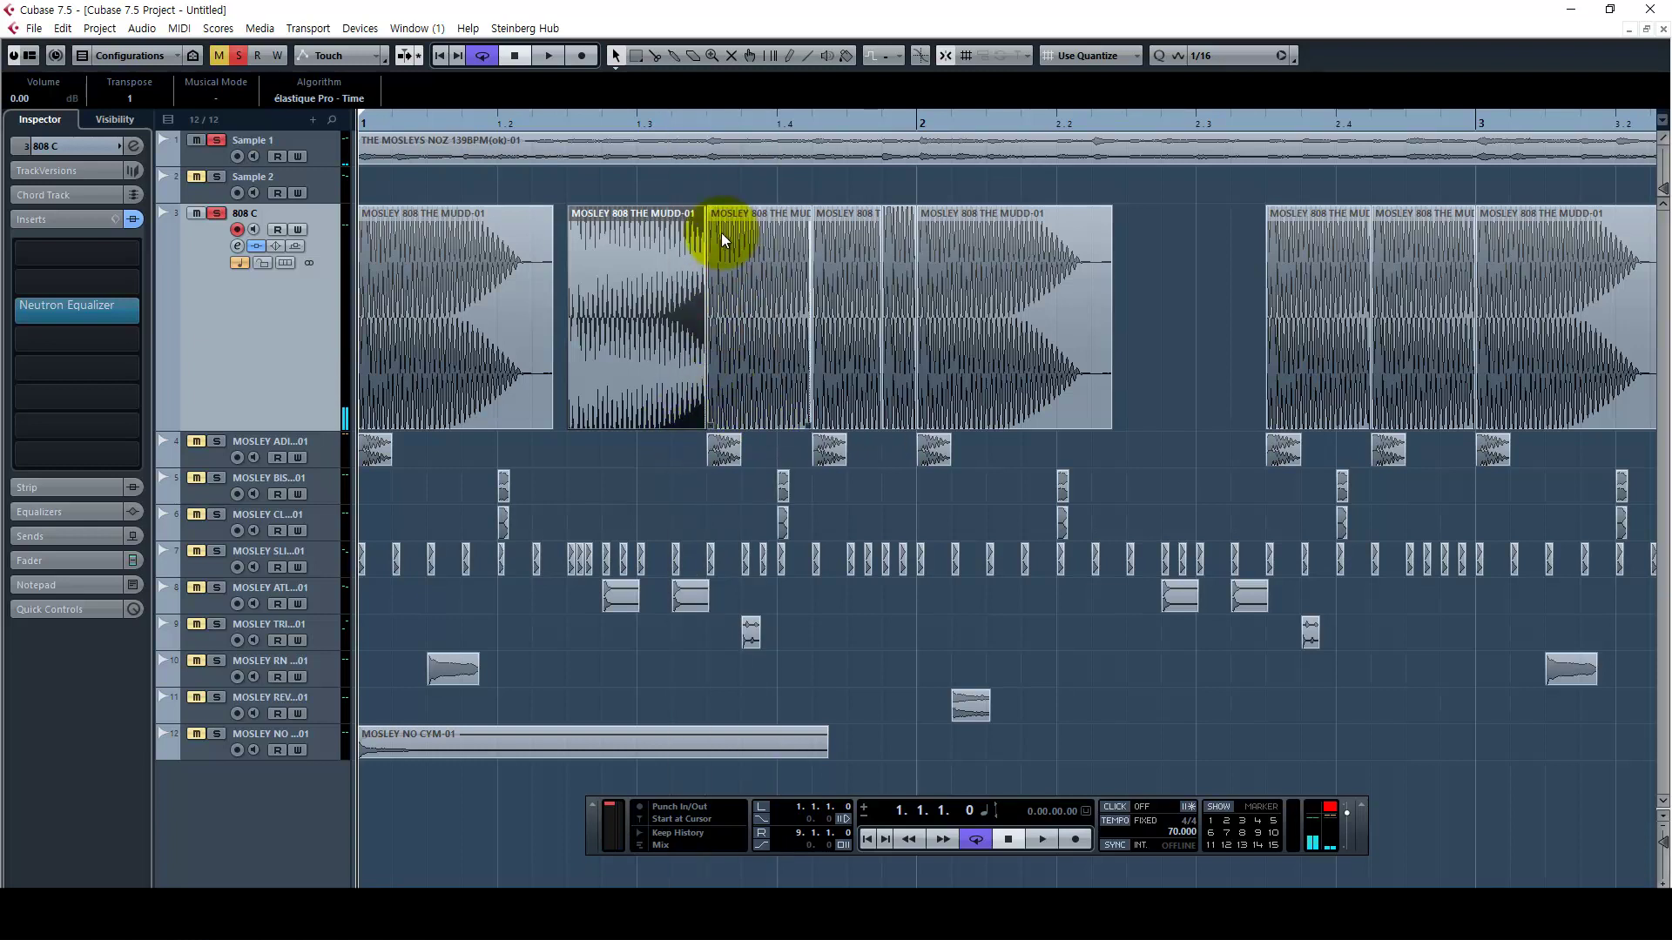
pyautogui.press('space')
pyautogui.click(622, 483)
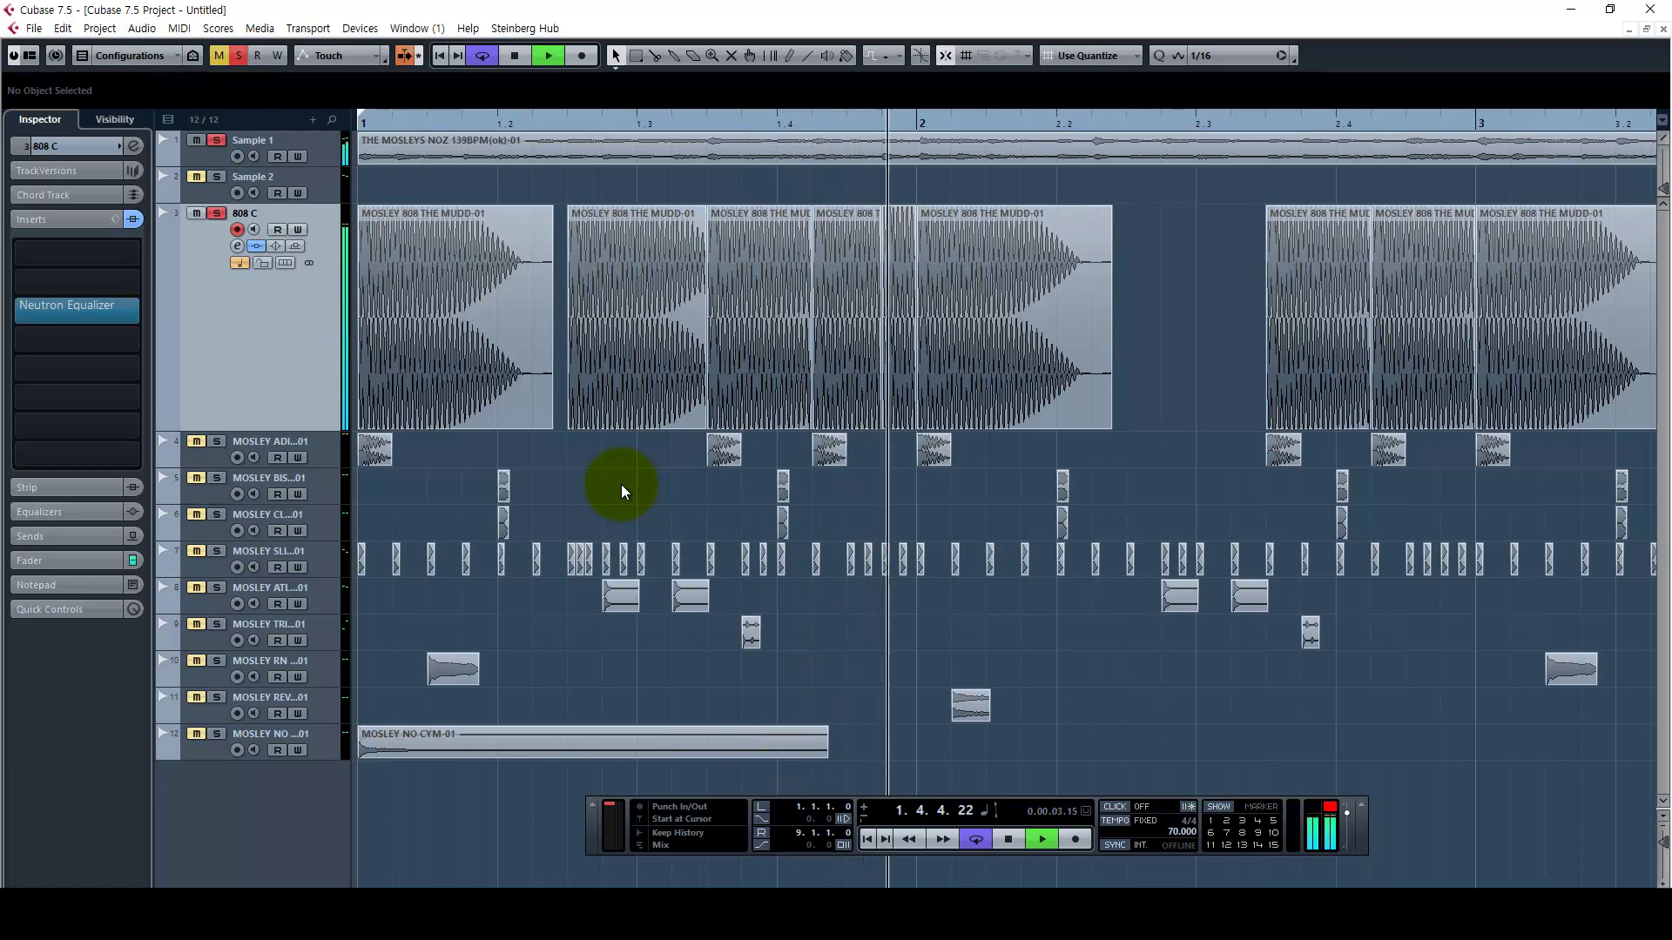
pyautogui.press('space')
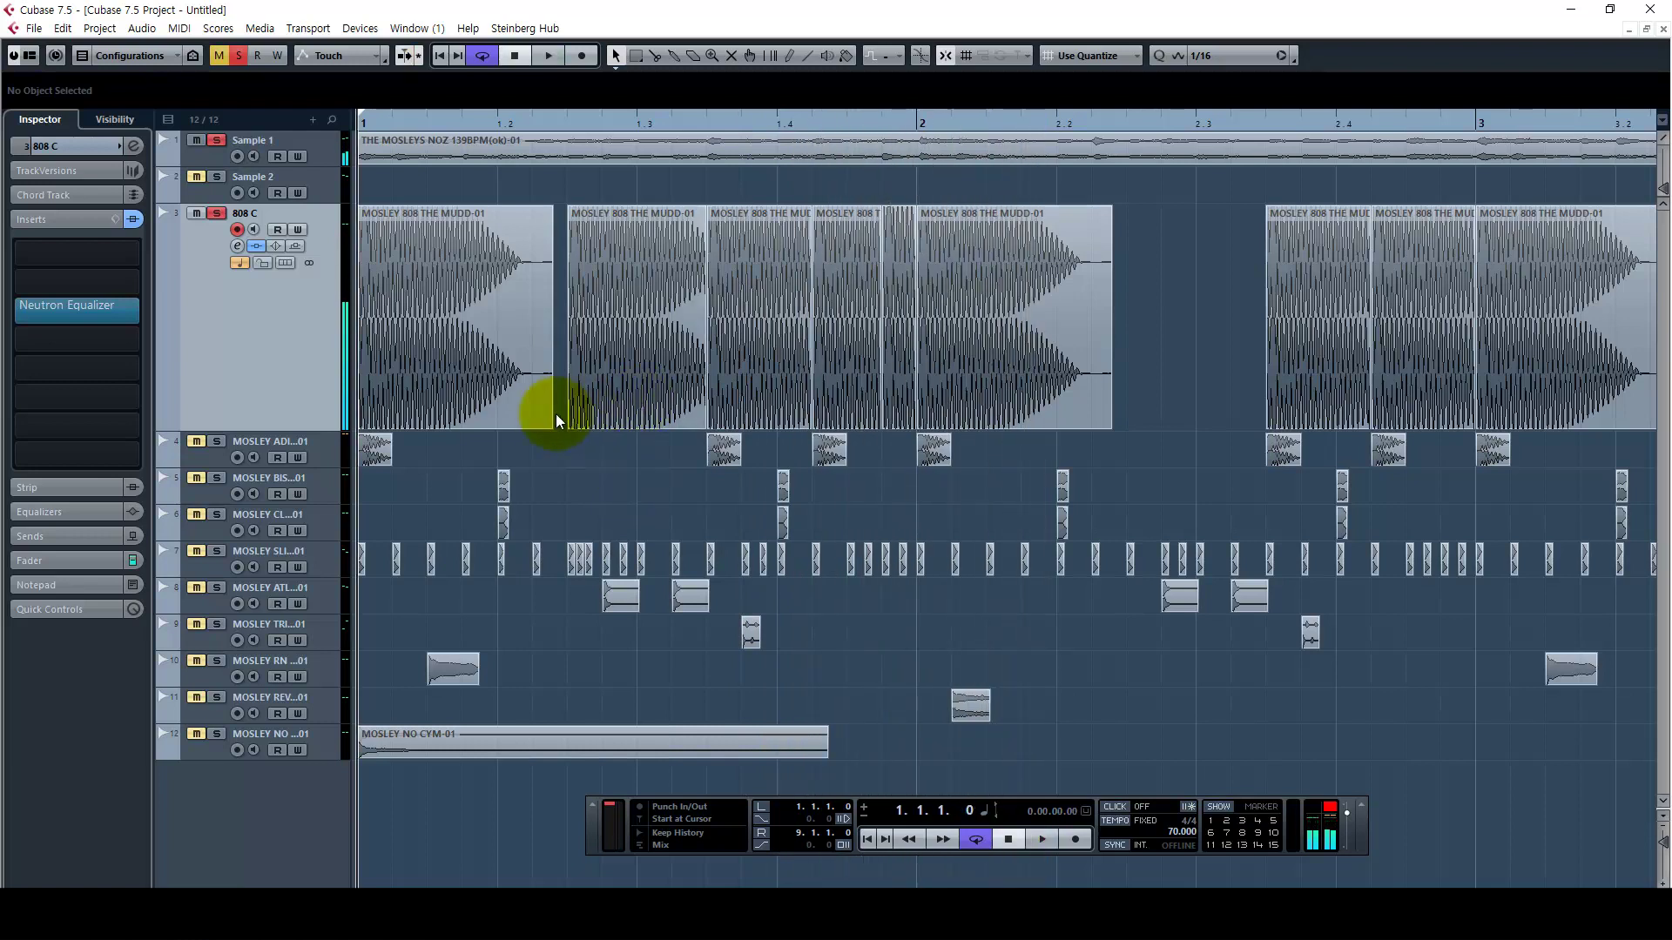
# Shorten the first 808 clip to end at 1.1.2, duplicate it right after itself and extend the copy to 1.2.3
pyautogui.moveTo(550, 424); pyautogui.dragTo(430, 432)
pyautogui.hotkey('ctrl', 'z')
pyautogui.moveTo(556, 425)
pyautogui.mouseDown()
pyautogui.moveTo(384, 422)
pyautogui.moveTo(561, 425)
pyautogui.mouseUp()
# Delete the 808 clip at 1.2.3 and play the revised pattern from bar 1
pyautogui.click(641, 384)
pyautogui.press('Delete')
pyautogui.press('space')
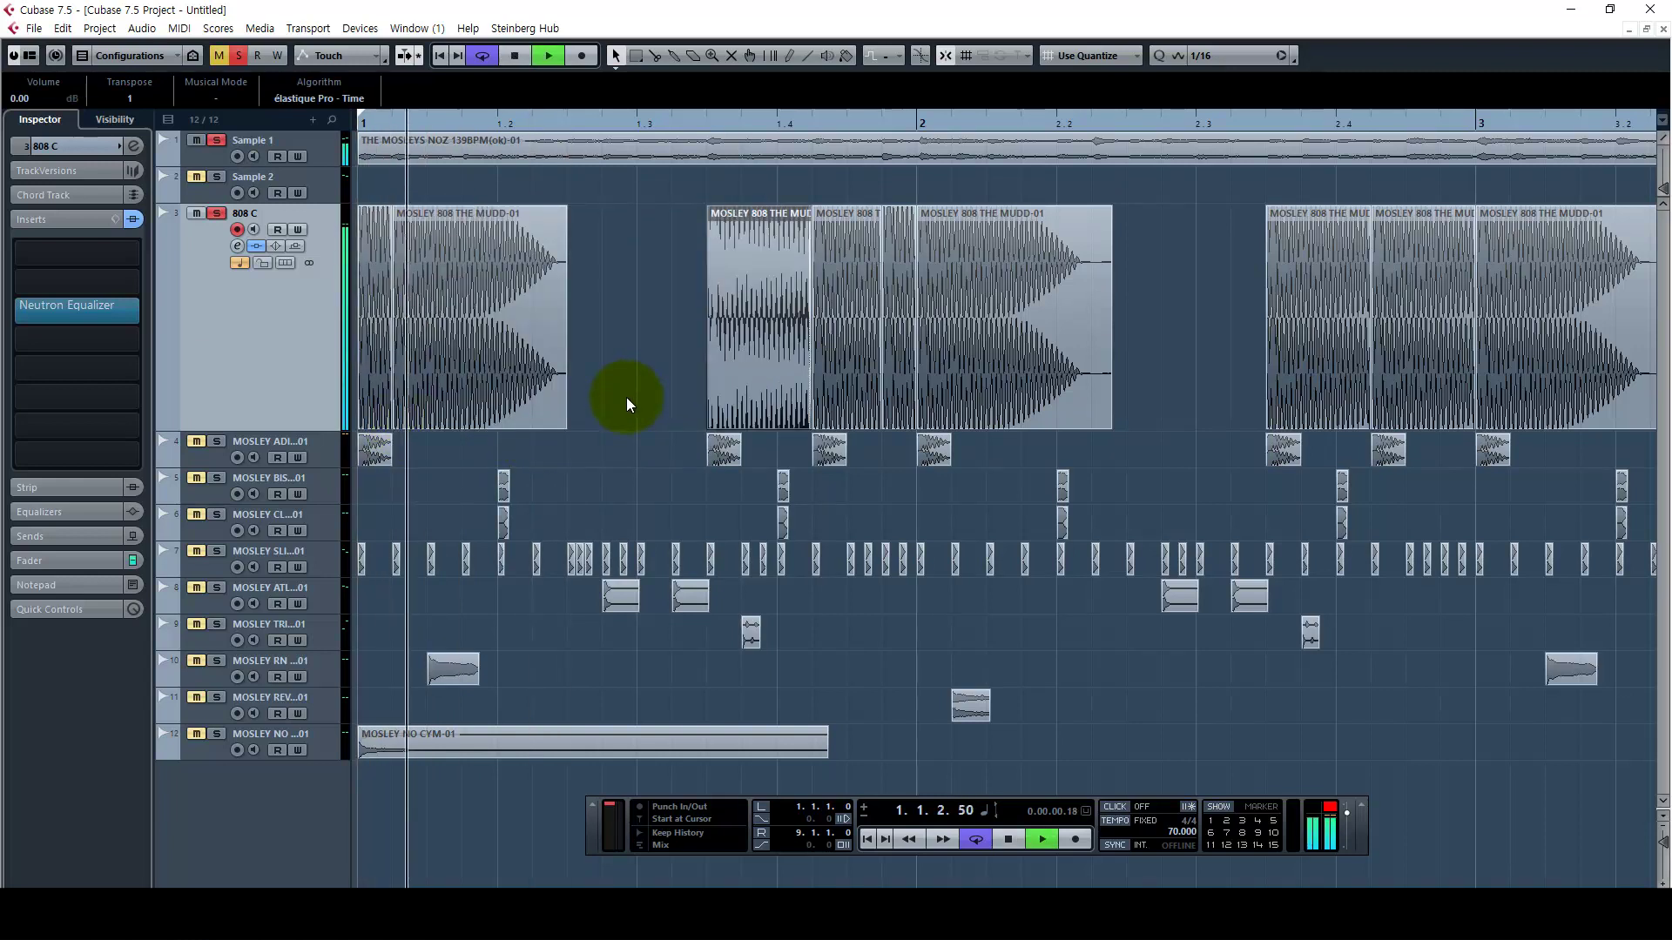
pyautogui.click(625, 397)
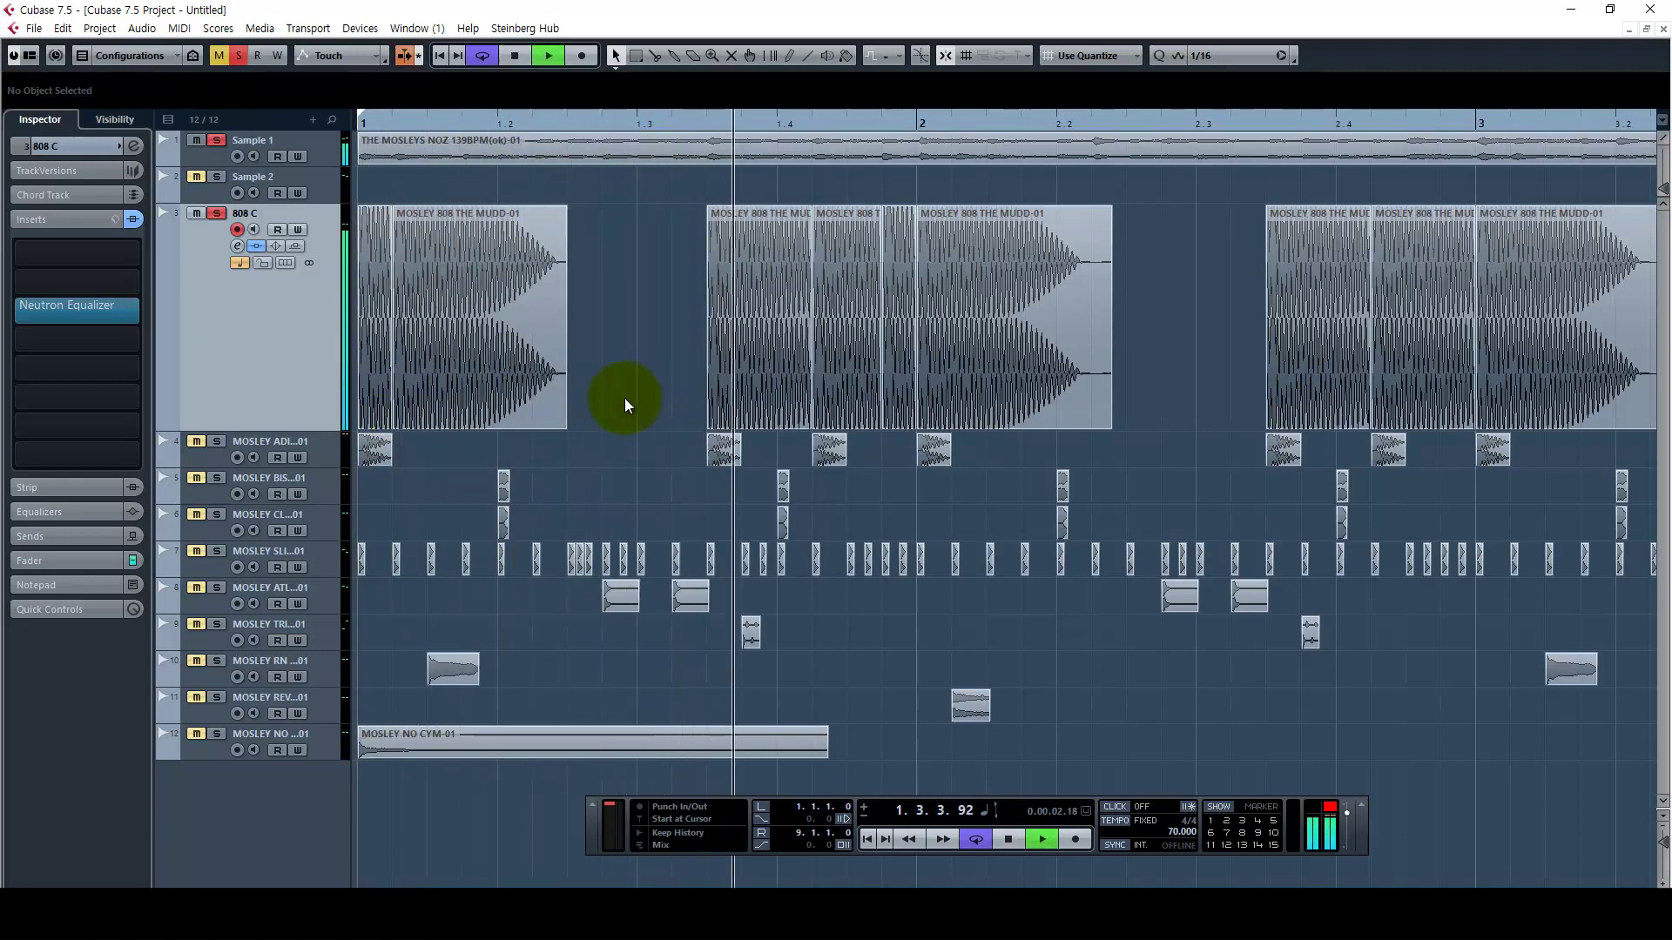
# Replace the long 808 clip at bar 2 with copies of the short and long clips from bar 1, and play the pattern
pyautogui.press('space')
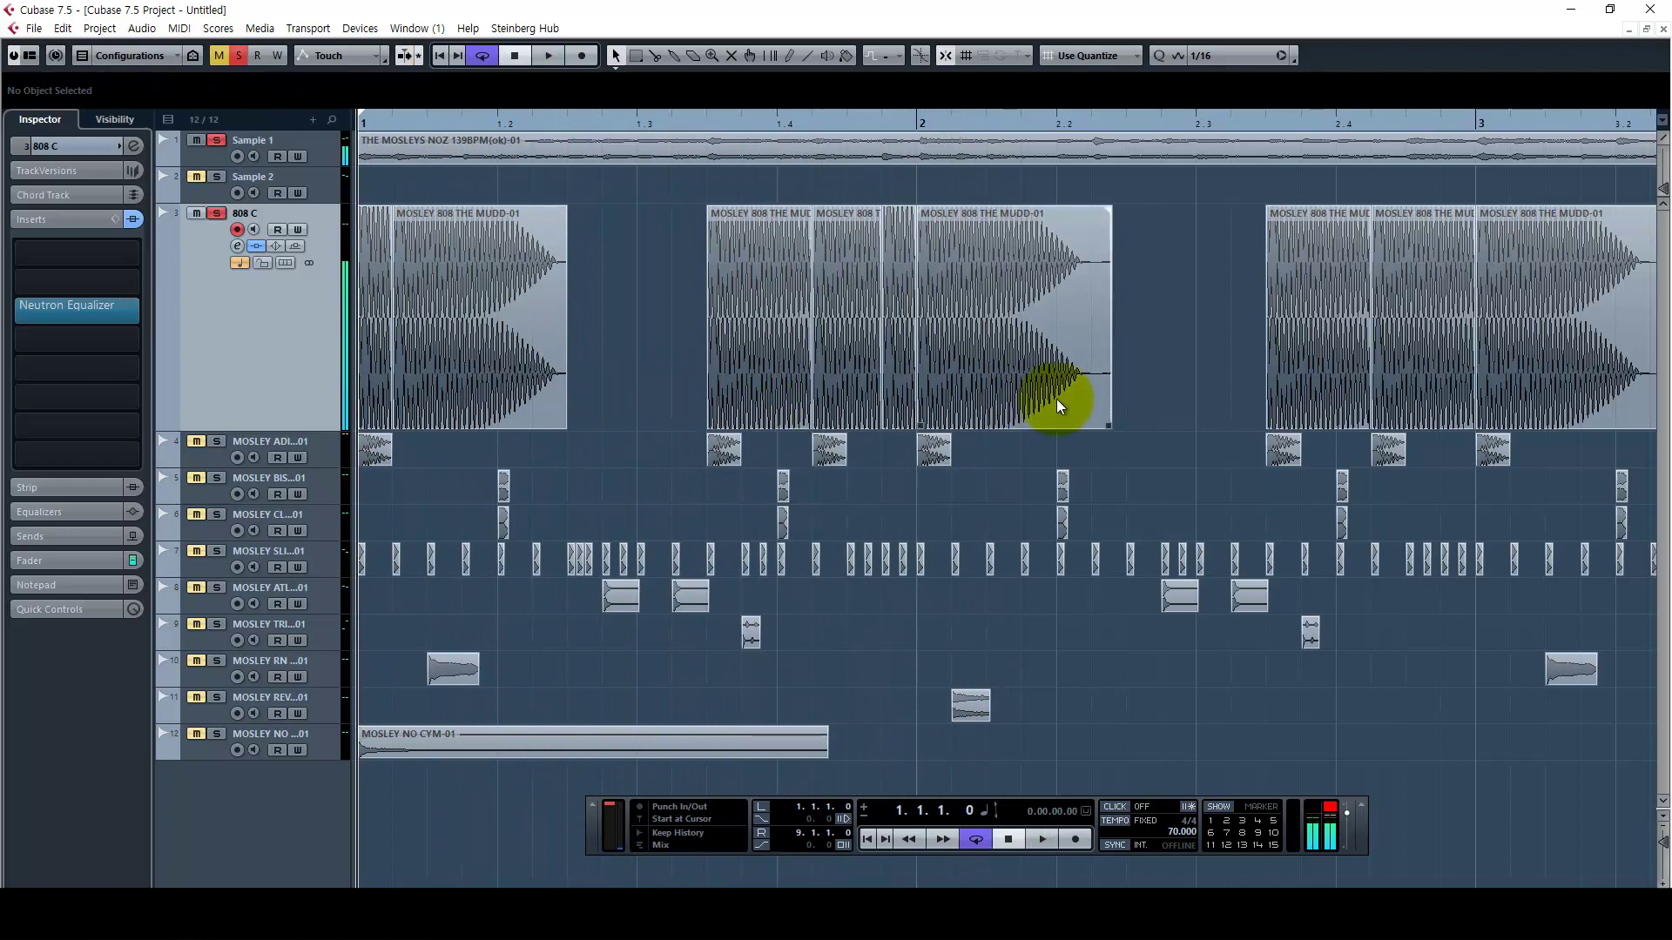
pyautogui.click(1052, 399)
pyautogui.press('Delete')
pyautogui.moveTo(367, 358); pyautogui.dragTo(1006, 378)
pyautogui.press('space')
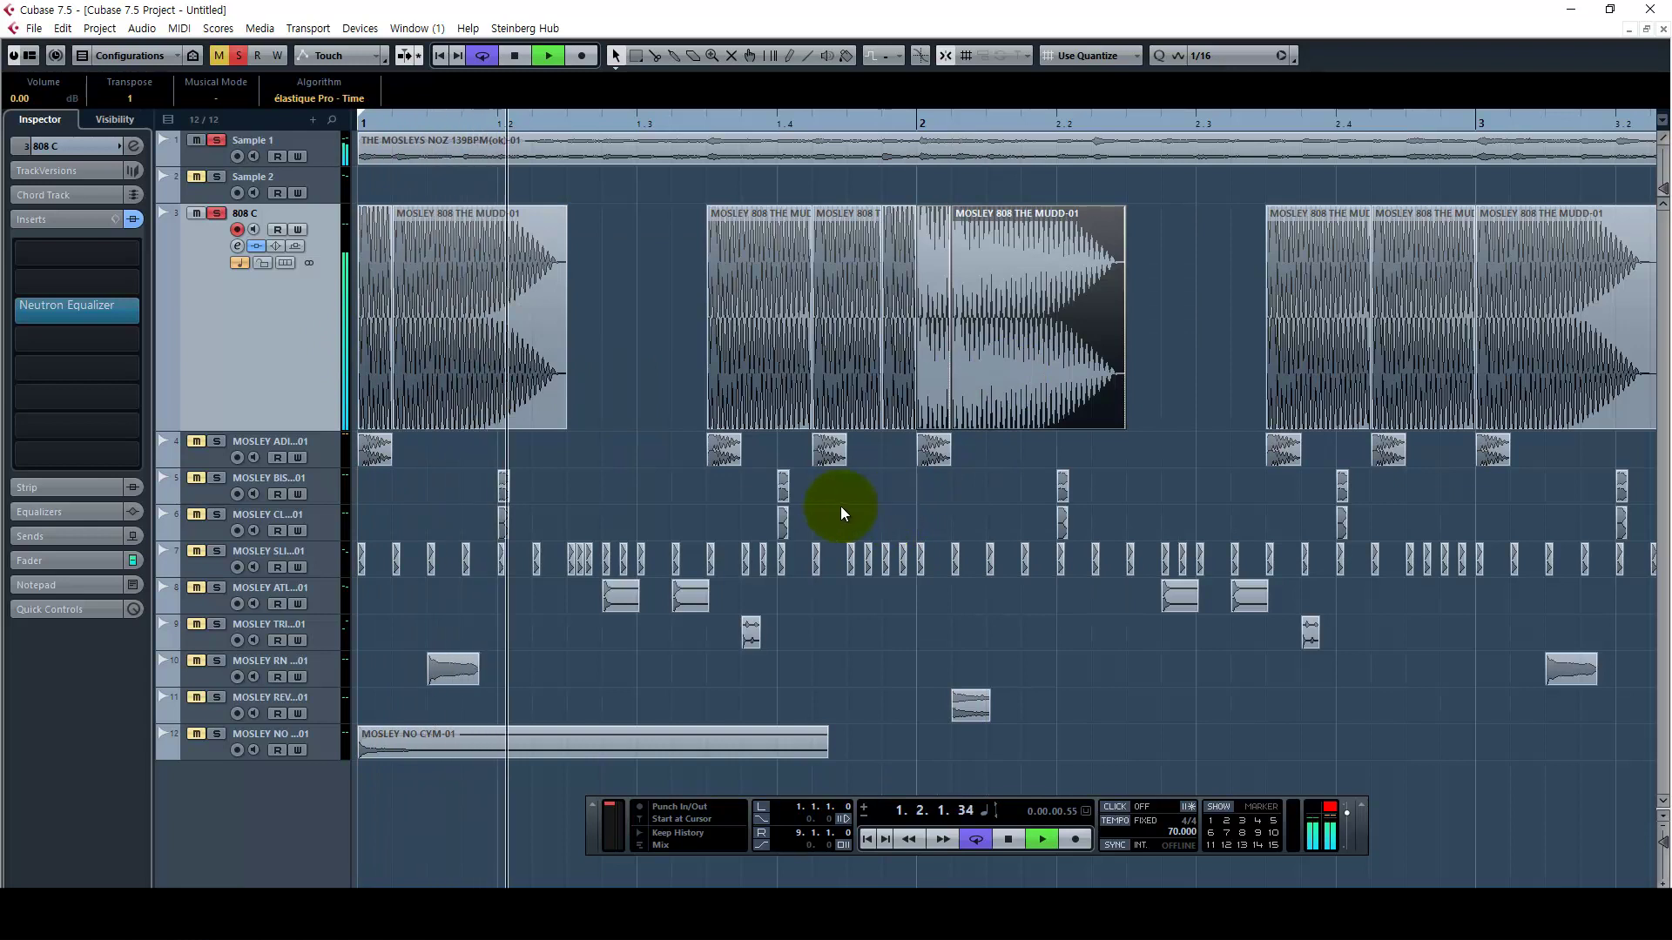
pyautogui.click(644, 501)
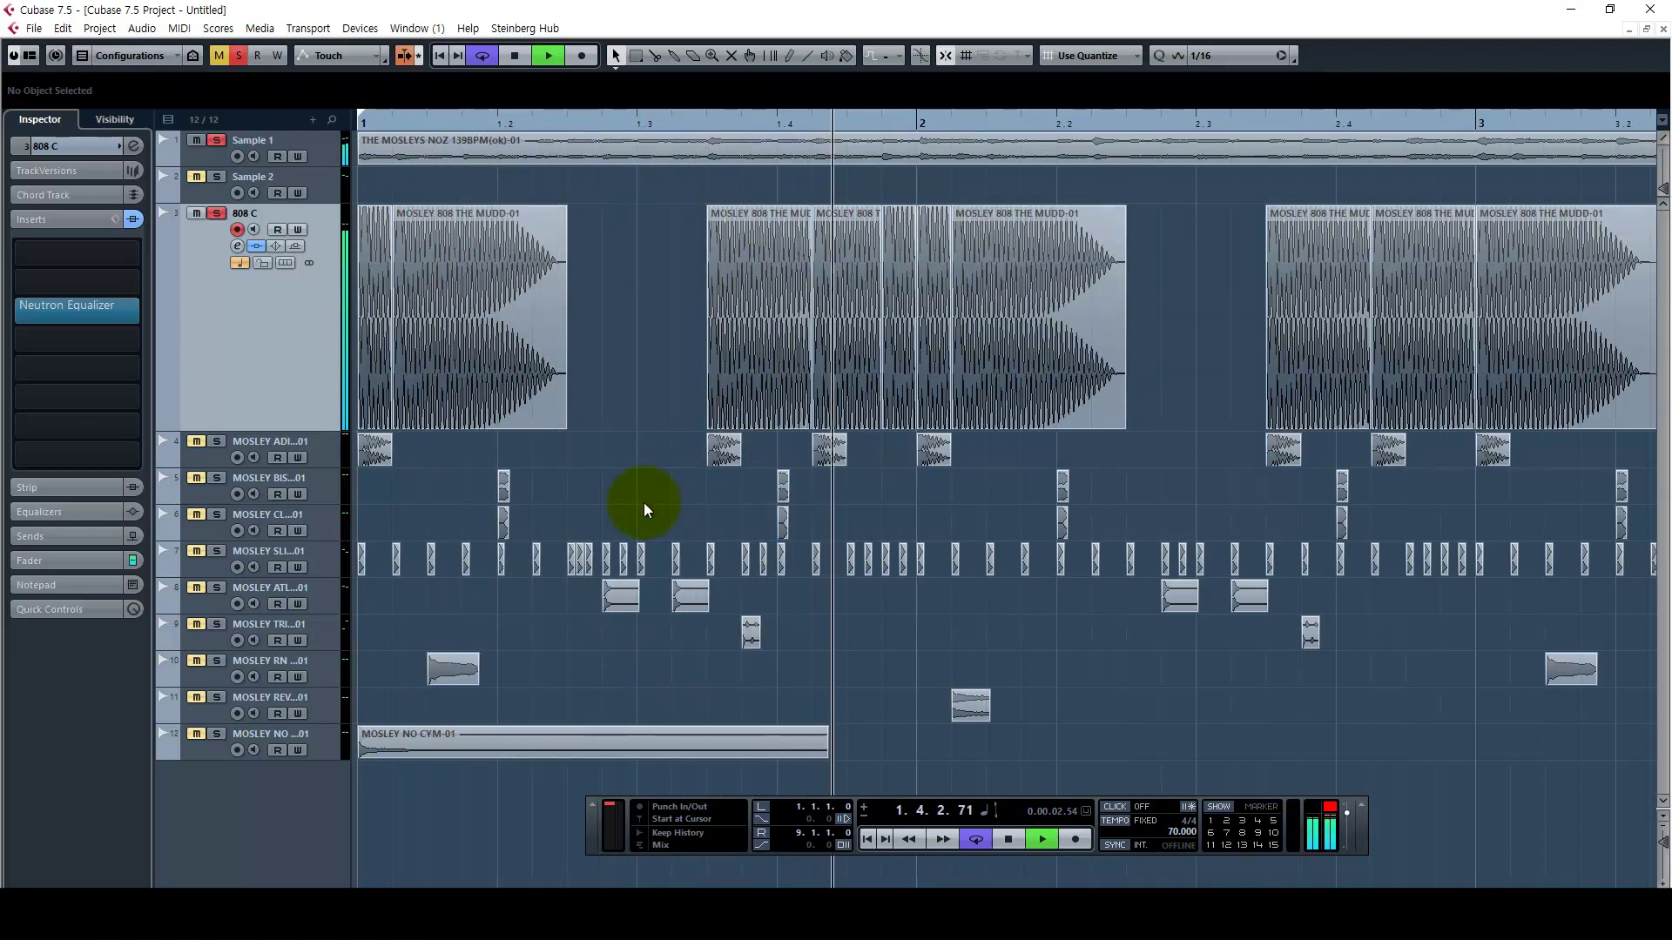
pyautogui.press('space')
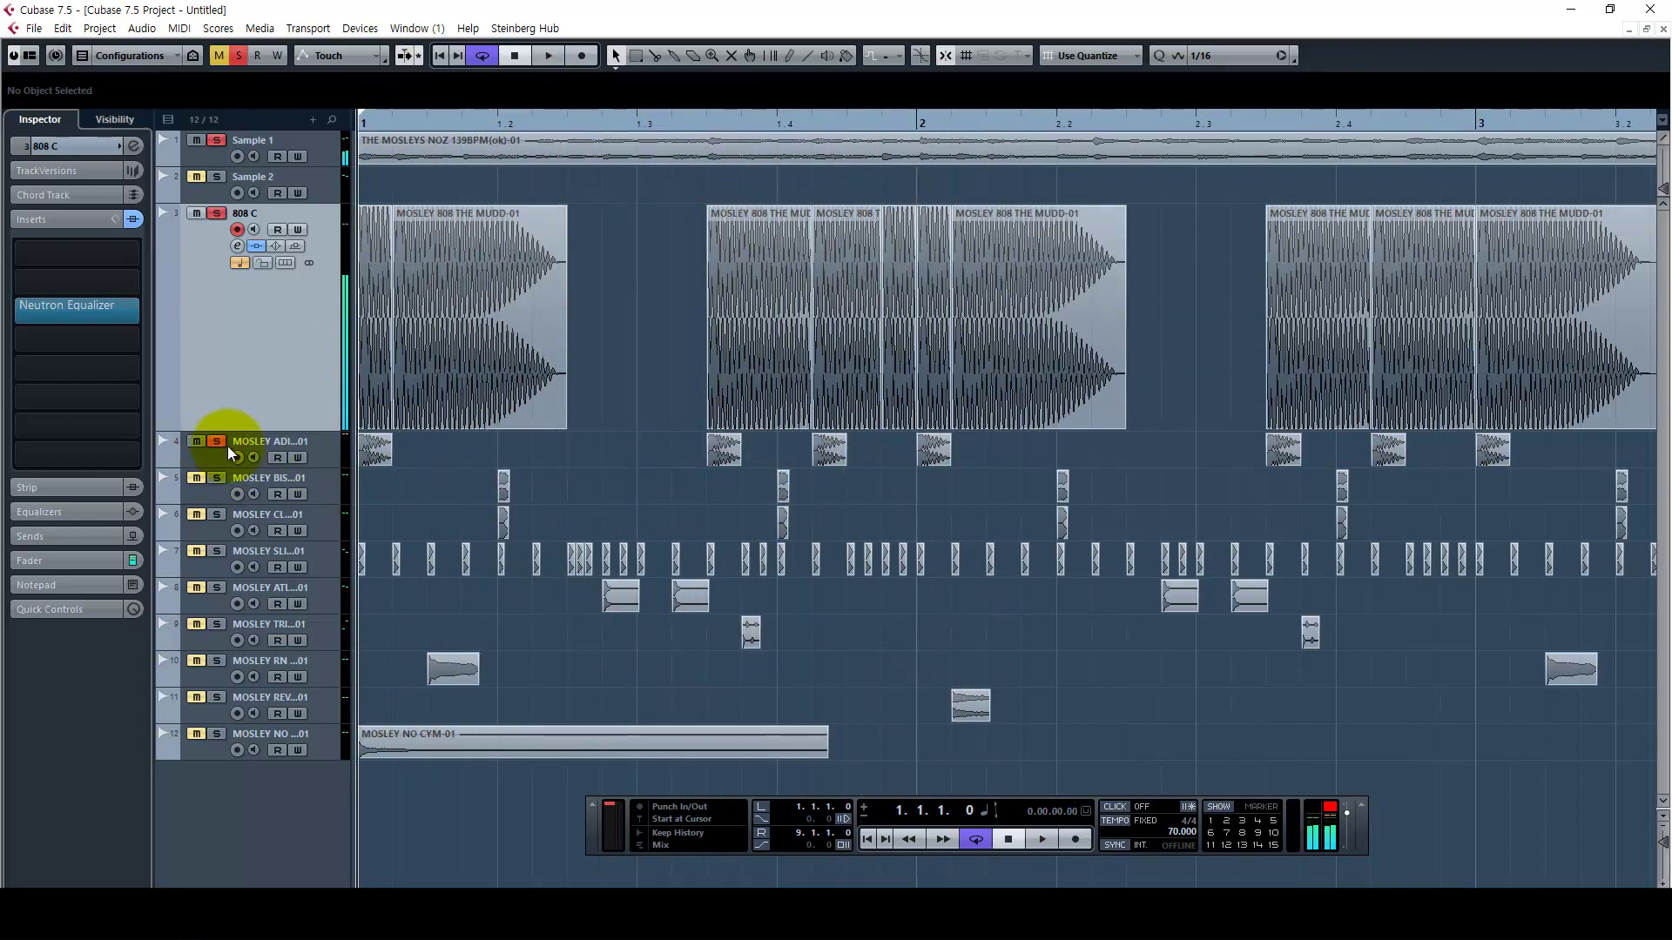
# Solo the Adidas kick track along with the sample and 808 C, enlarge its track and play from bar 1
pyautogui.click(247, 442)
pyautogui.keyDown('shift'); pyautogui.click(283, 424); pyautogui.keyUp('shift')
pyautogui.moveTo(285, 430); pyautogui.dragTo(291, 411)
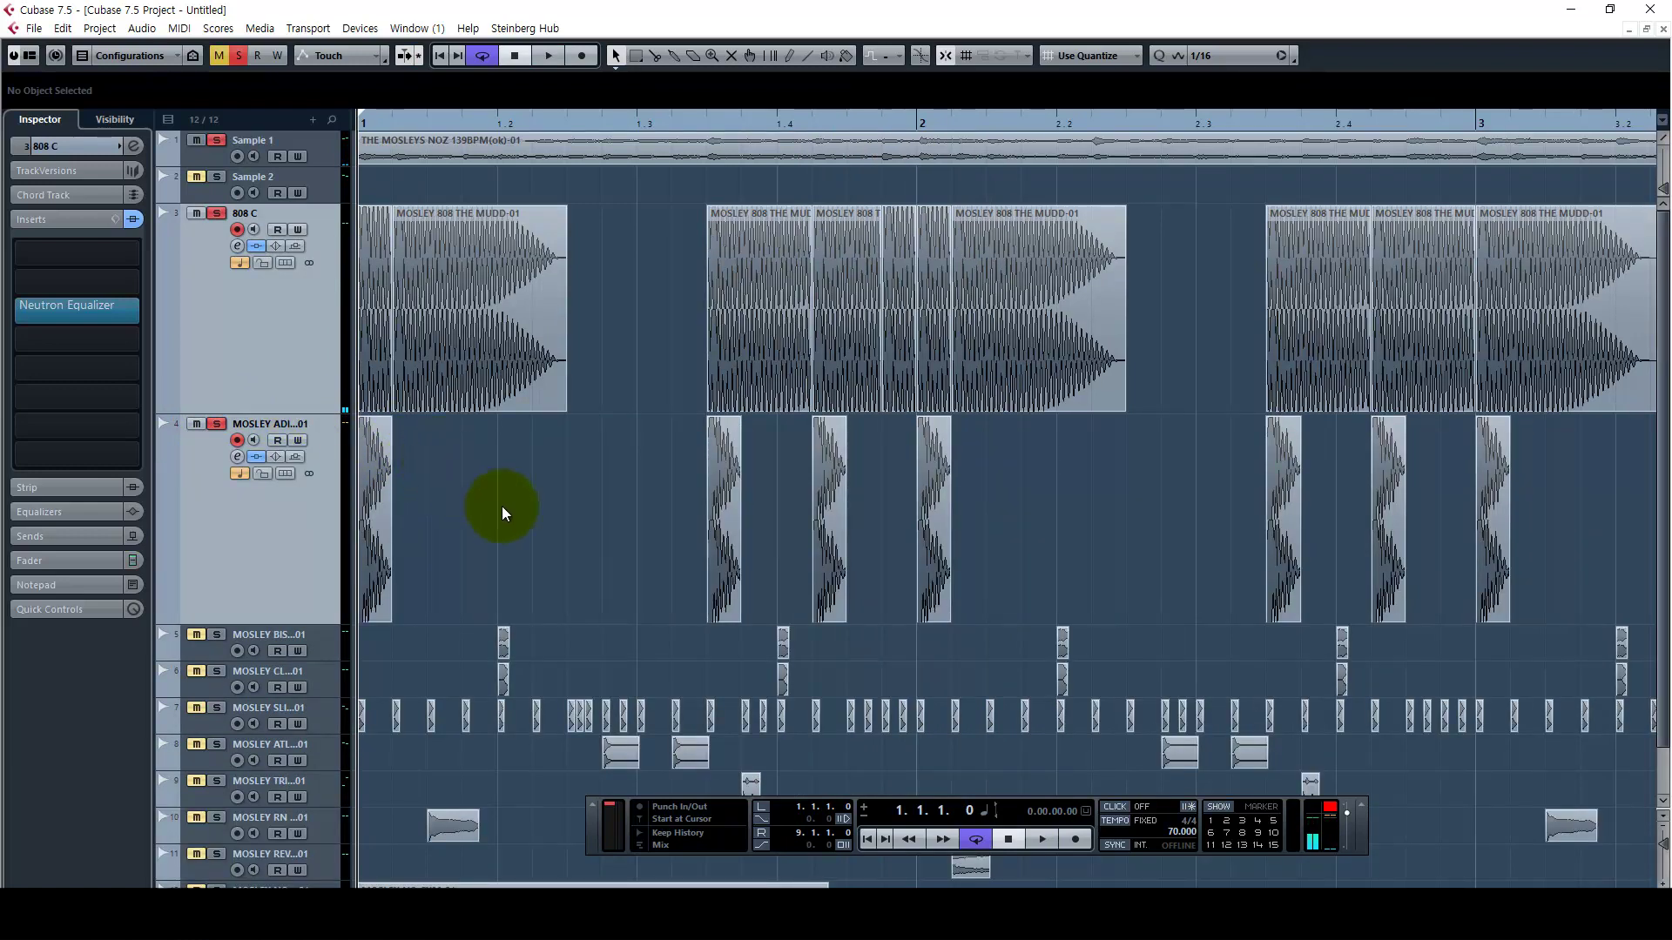
pyautogui.click(377, 438)
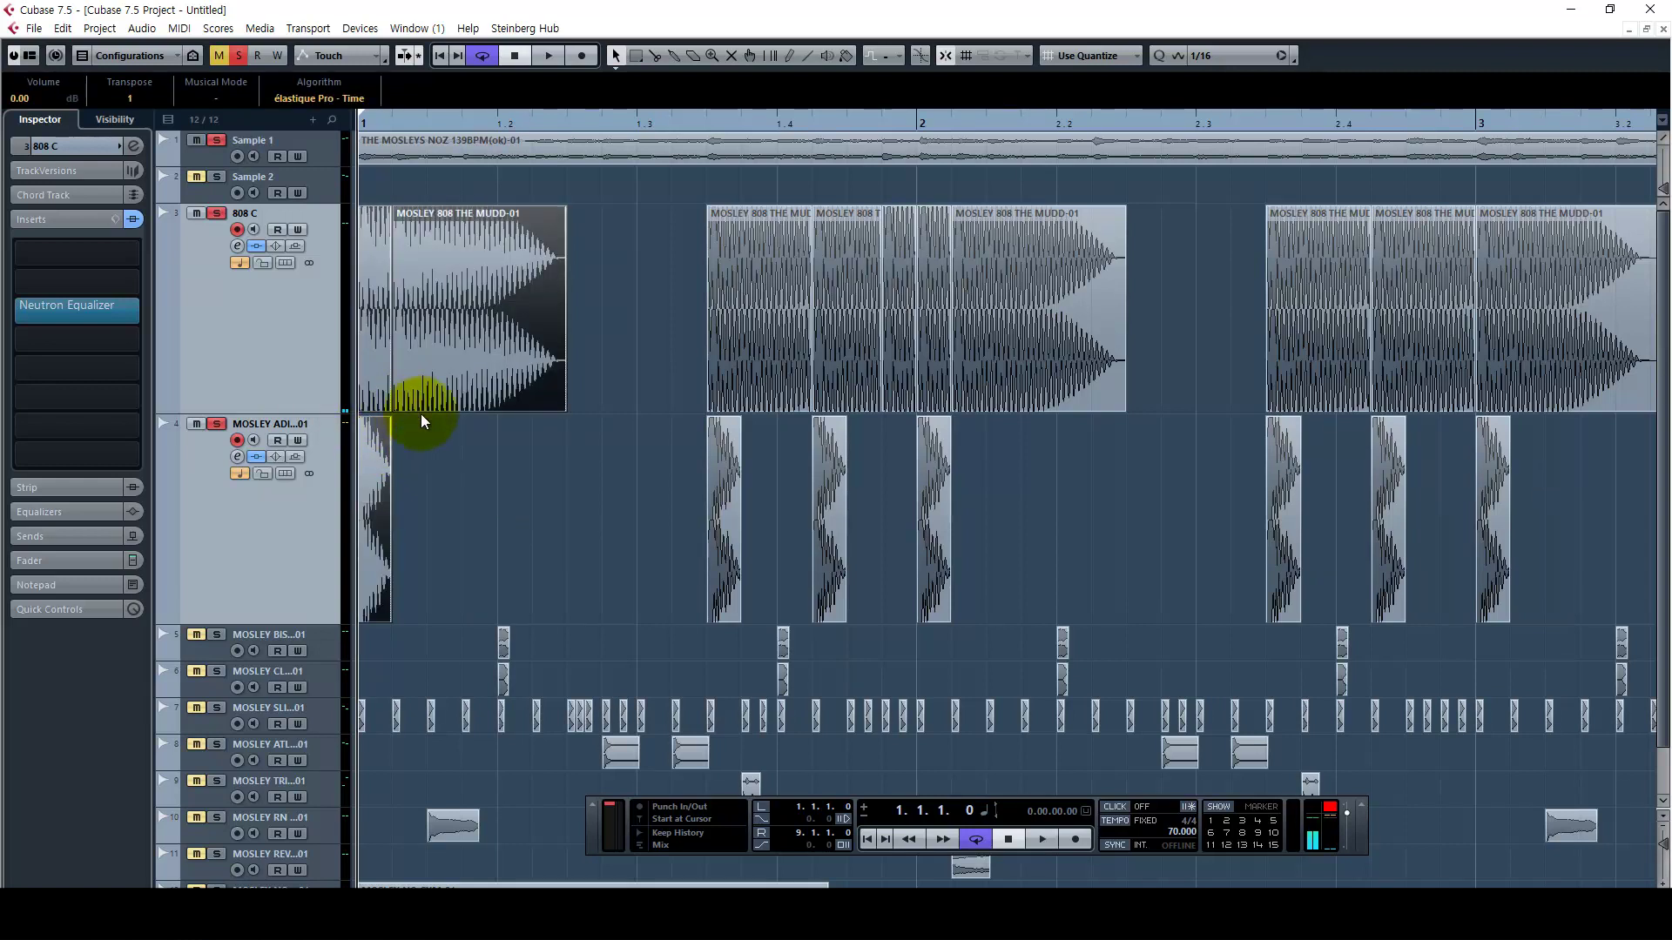
pyautogui.press('space')
pyautogui.click(551, 501)
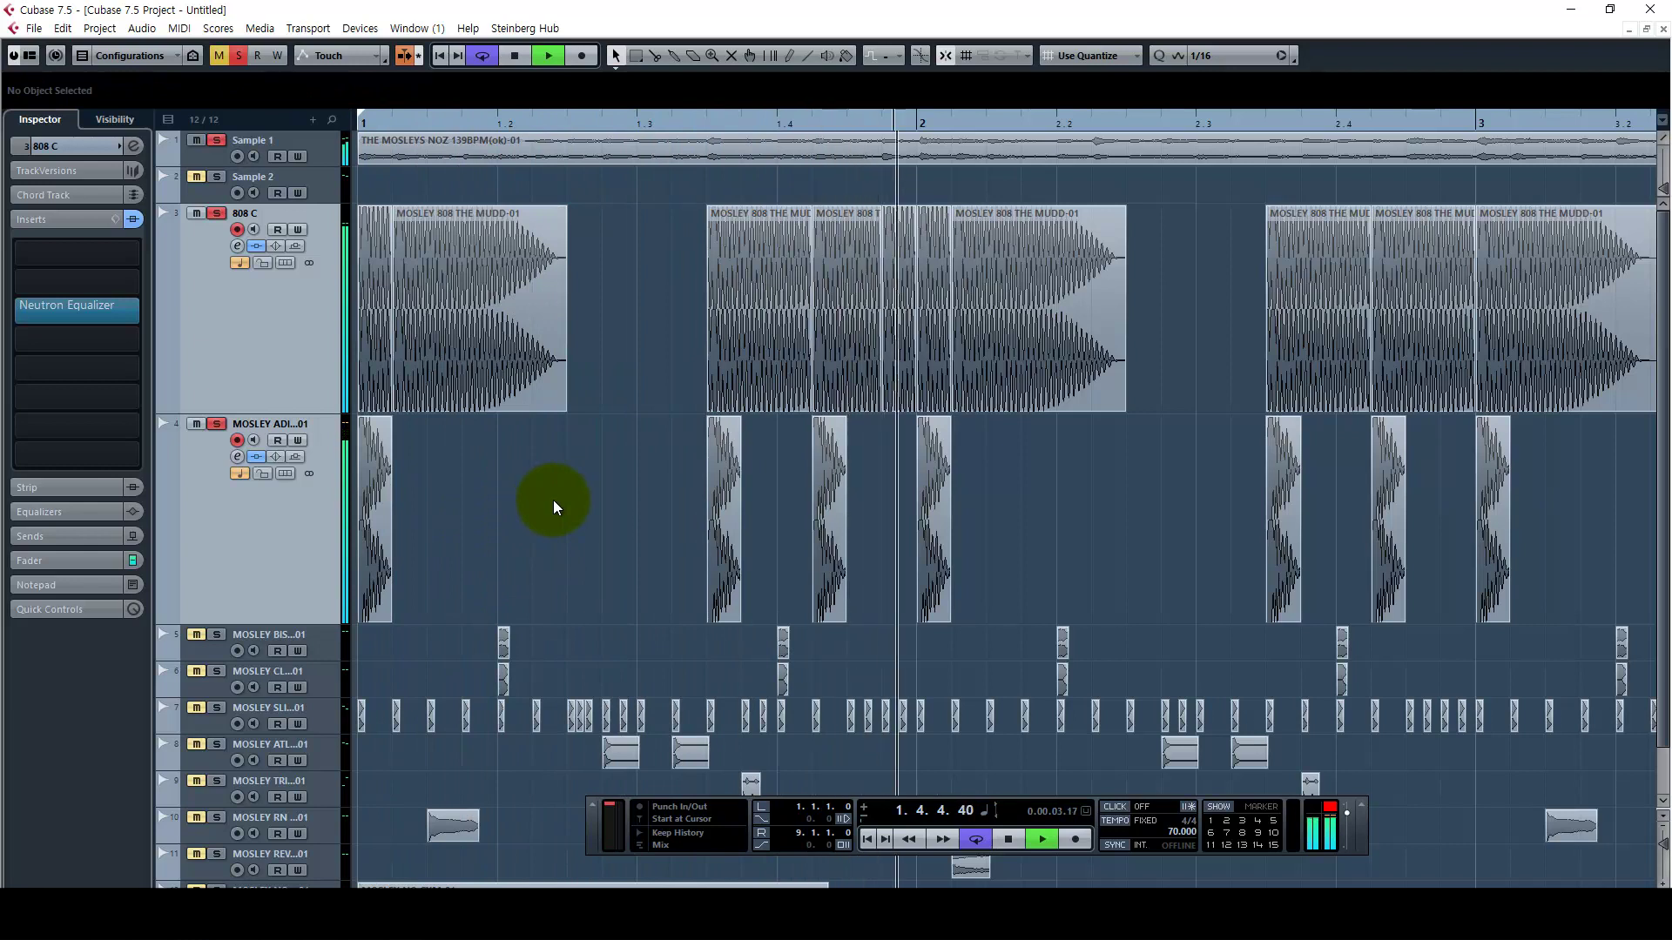
pyautogui.press('space')
# Try extra Adidas kick copies at 1.1.2, 1.4.4 and 2.1.2 and play the pattern from bar 1
pyautogui.moveTo(390, 495); pyautogui.dragTo(426, 494)
pyautogui.moveTo(841, 490); pyautogui.dragTo(904, 491)
pyautogui.moveTo(946, 493); pyautogui.dragTo(987, 495)
pyautogui.press('space')
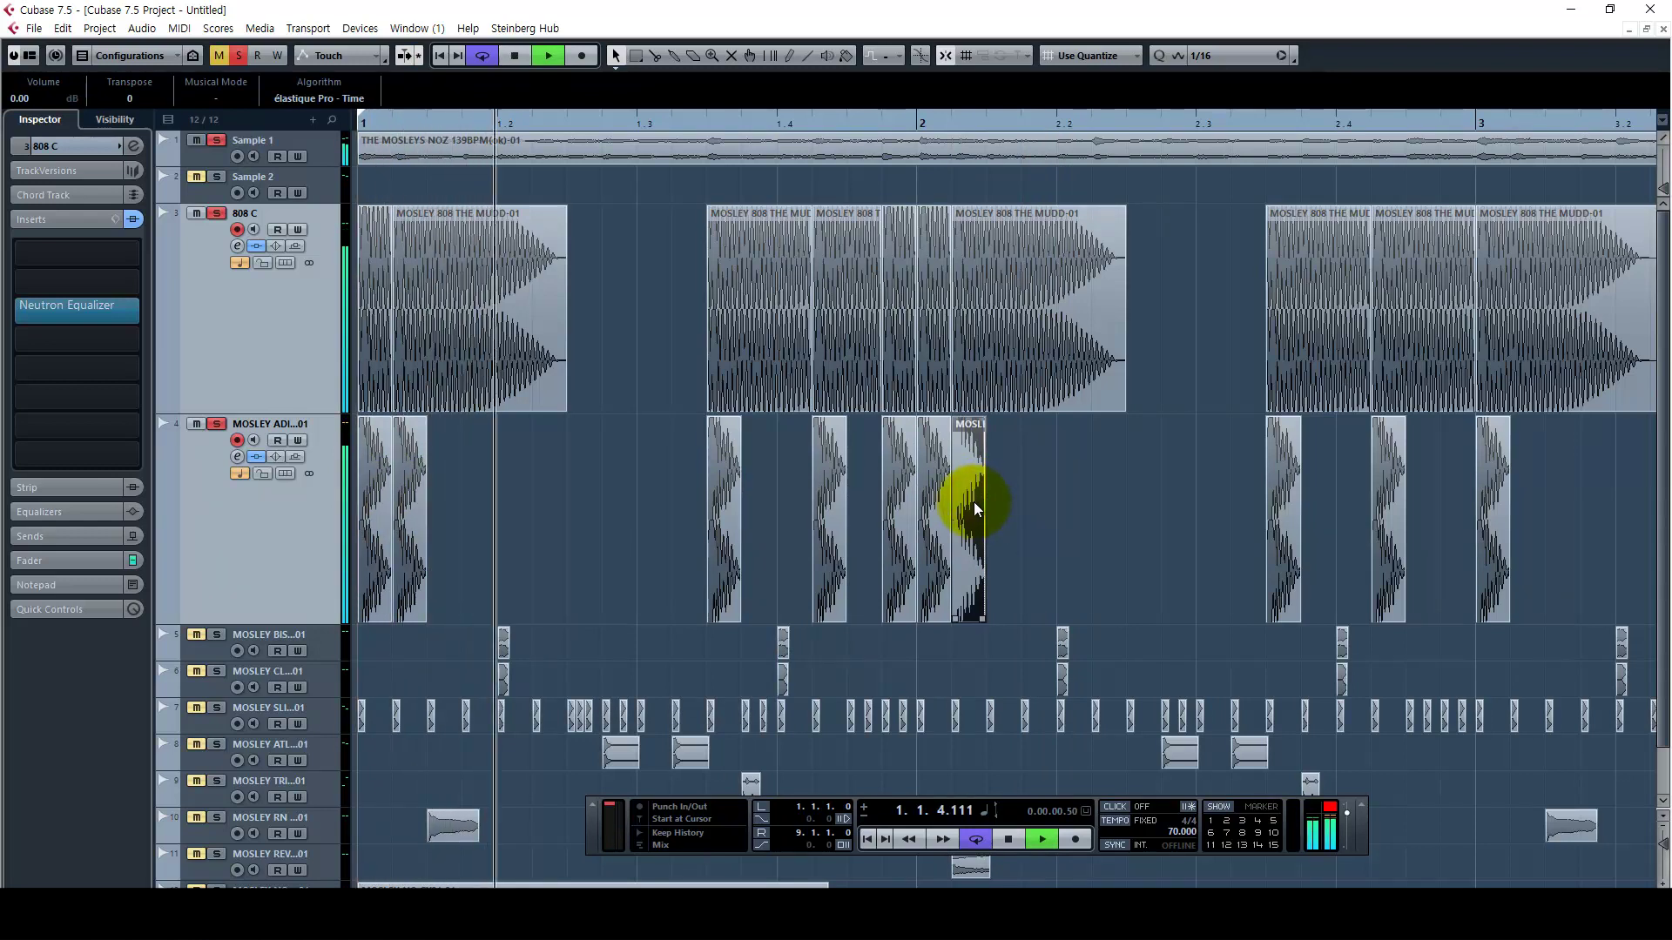
pyautogui.press('g')
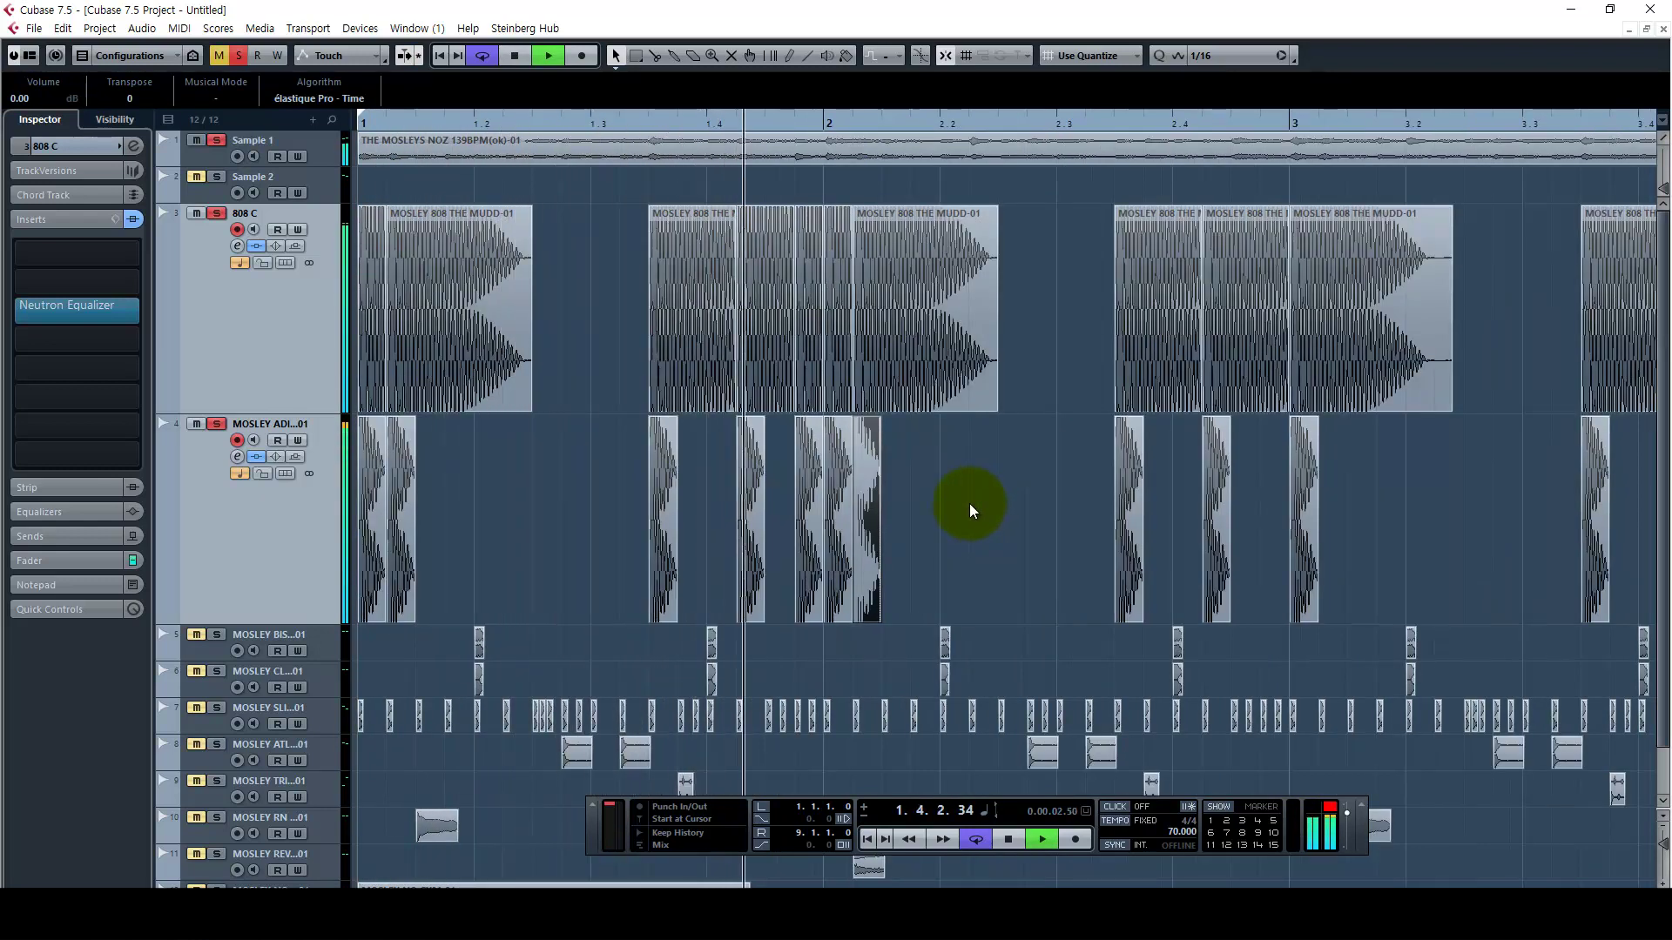
pyautogui.press('space')
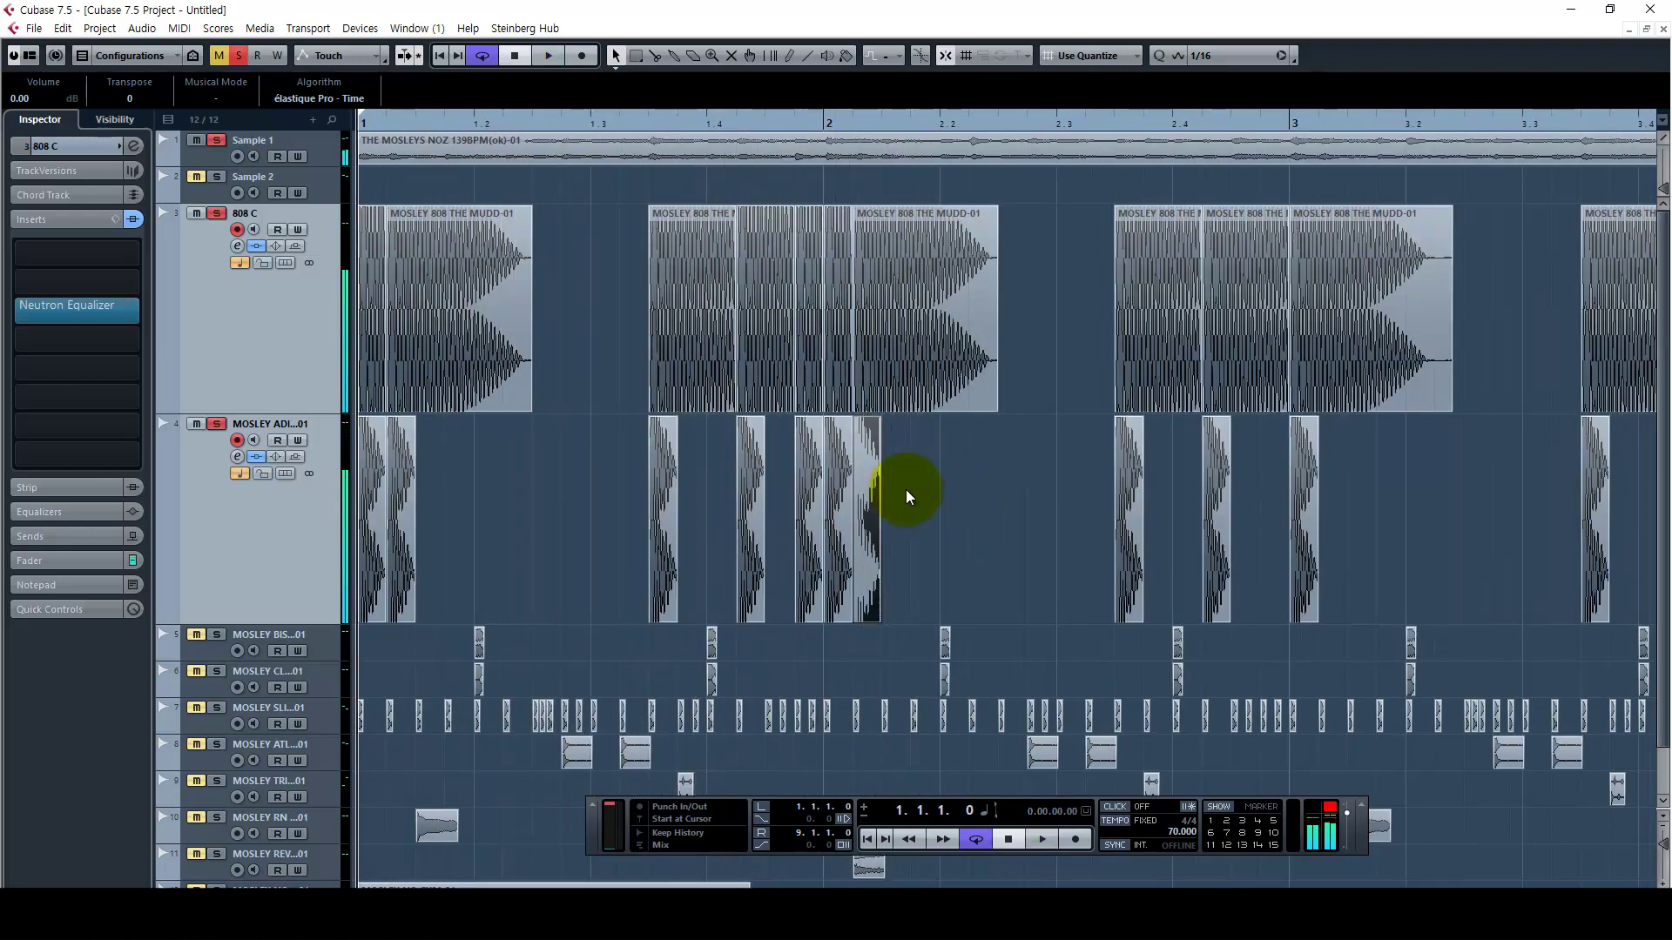
# Delete the Adidas kick copies at 2.1.2, 1.4.4 and 1.1.2
pyautogui.press('Delete')
pyautogui.click(809, 477)
pyautogui.press('Delete')
pyautogui.click(402, 454)
pyautogui.press('Delete')
# Select the 808 clips at 1.1.2 and 1.4.4 that have no kick beneath them, and play the pattern from bar 1
pyautogui.click(457, 367)
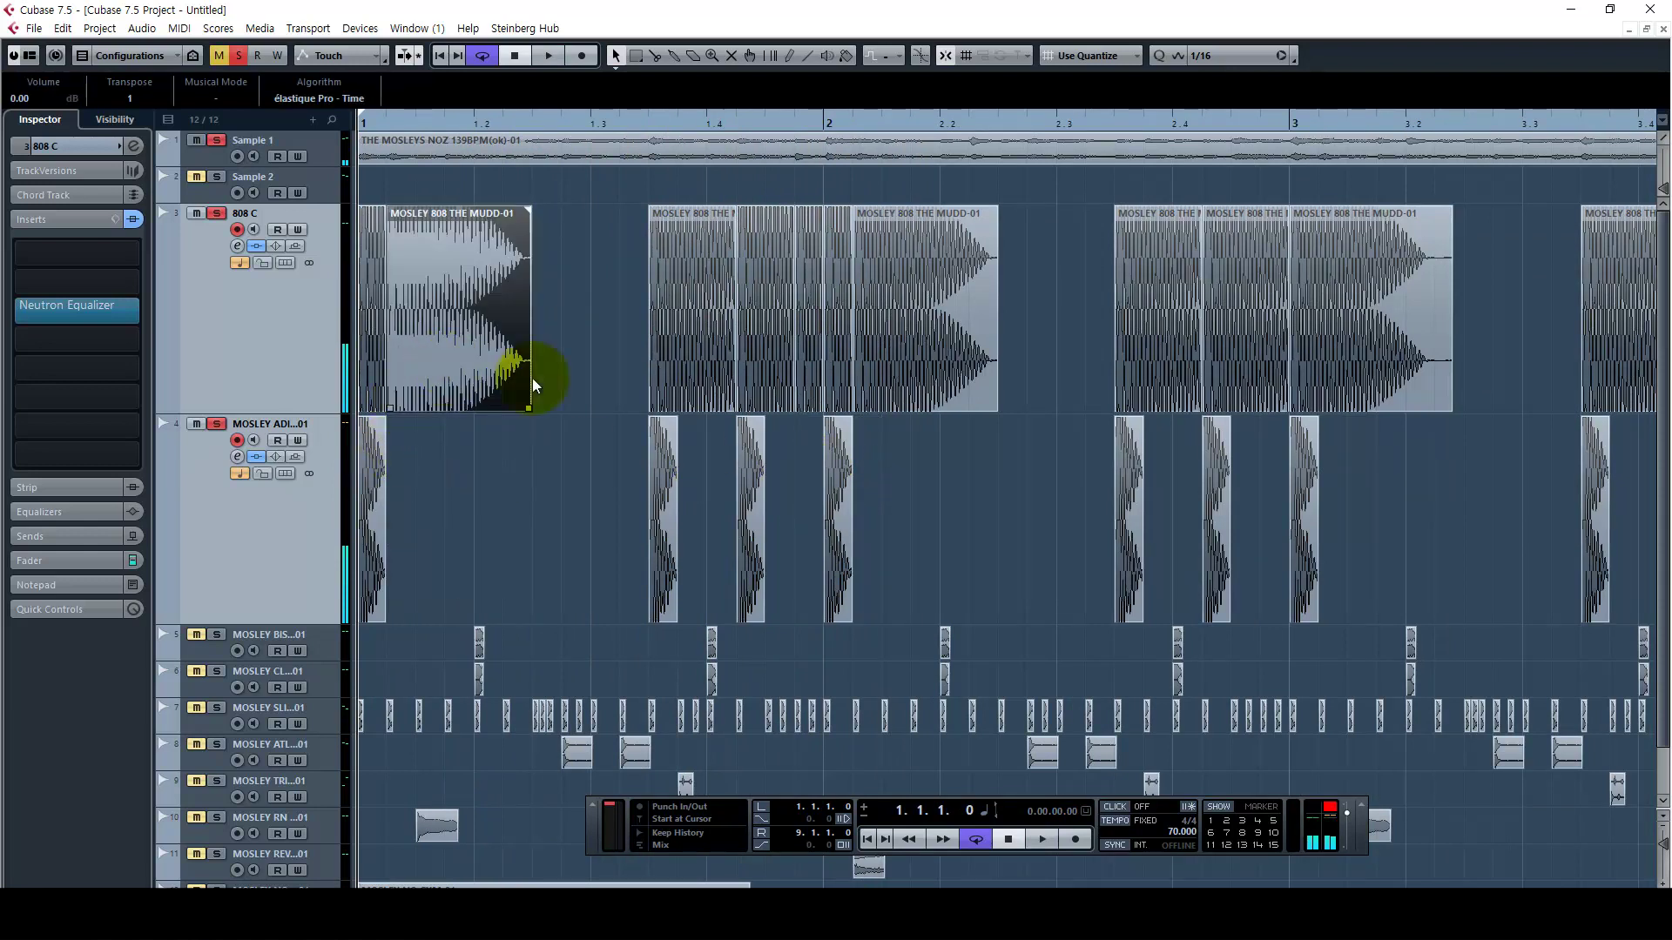
pyautogui.keyDown('shift'); pyautogui.click(810, 404); pyautogui.keyUp('shift')
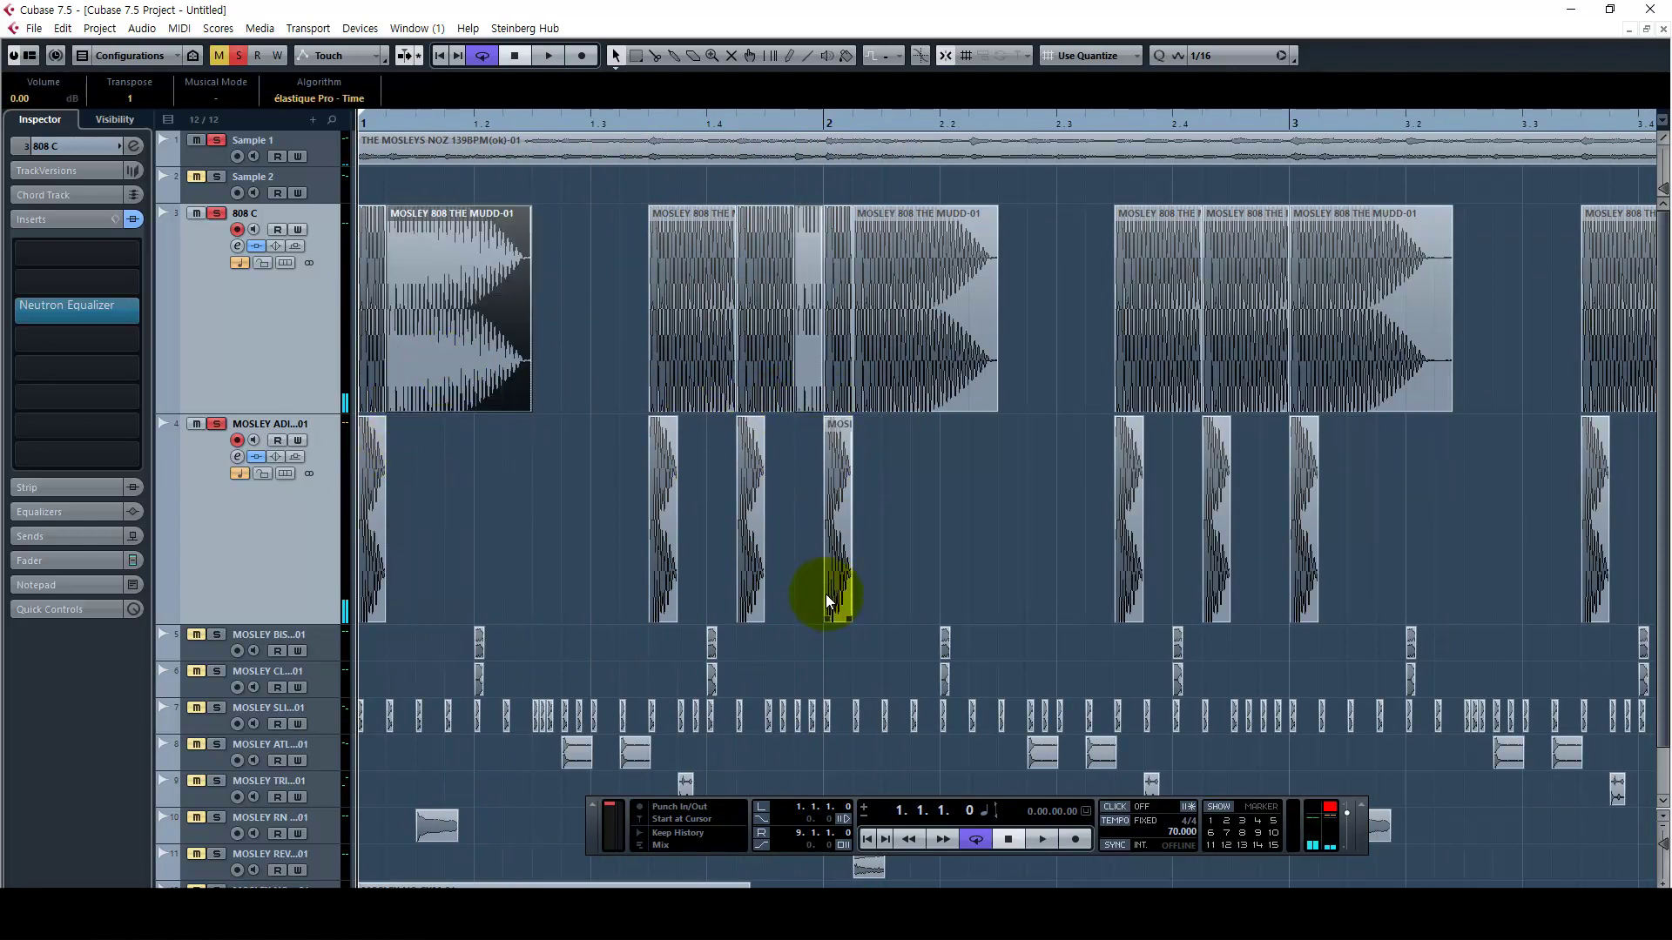
pyautogui.press('space')
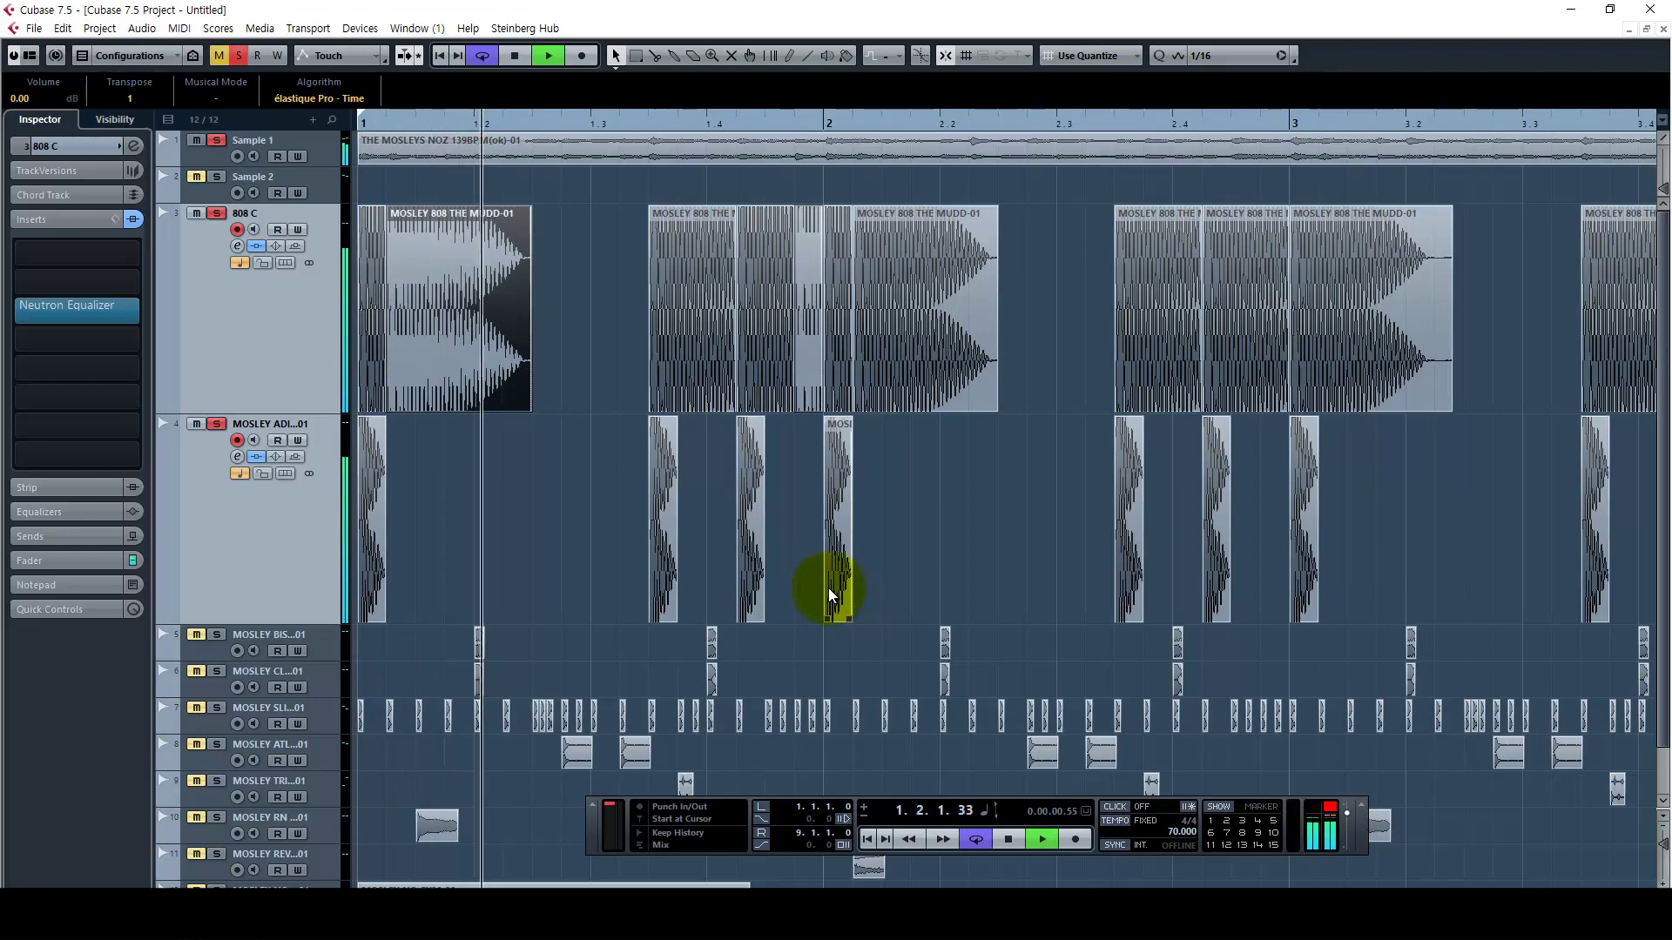
pyautogui.click(813, 587)
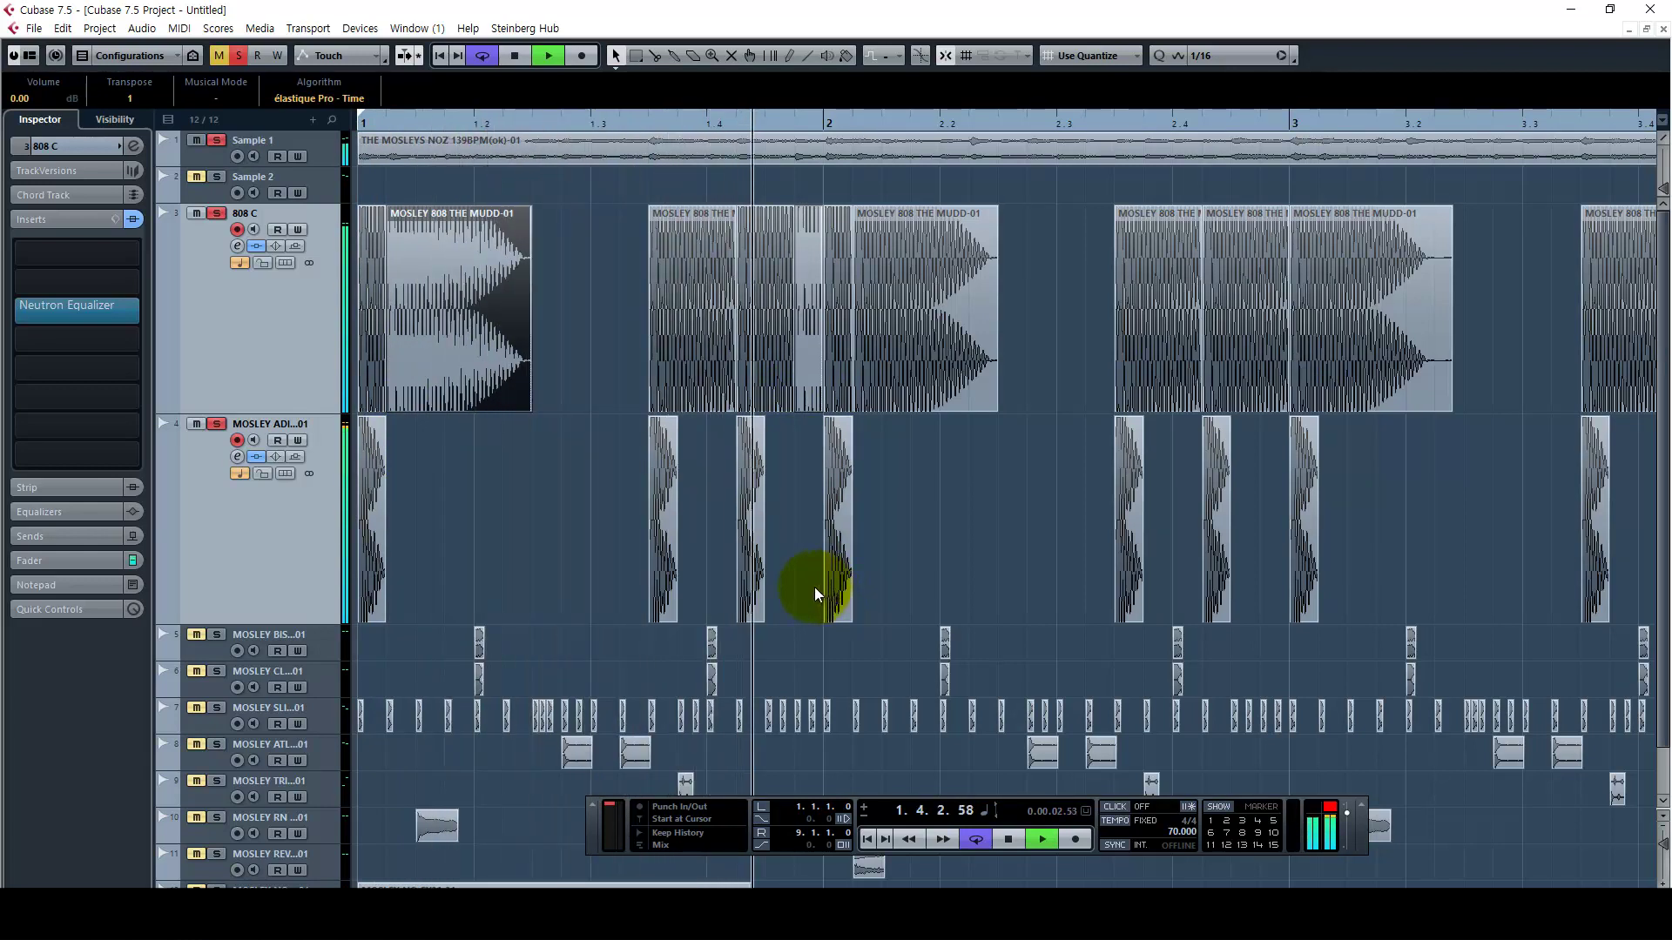
pyautogui.press('space')
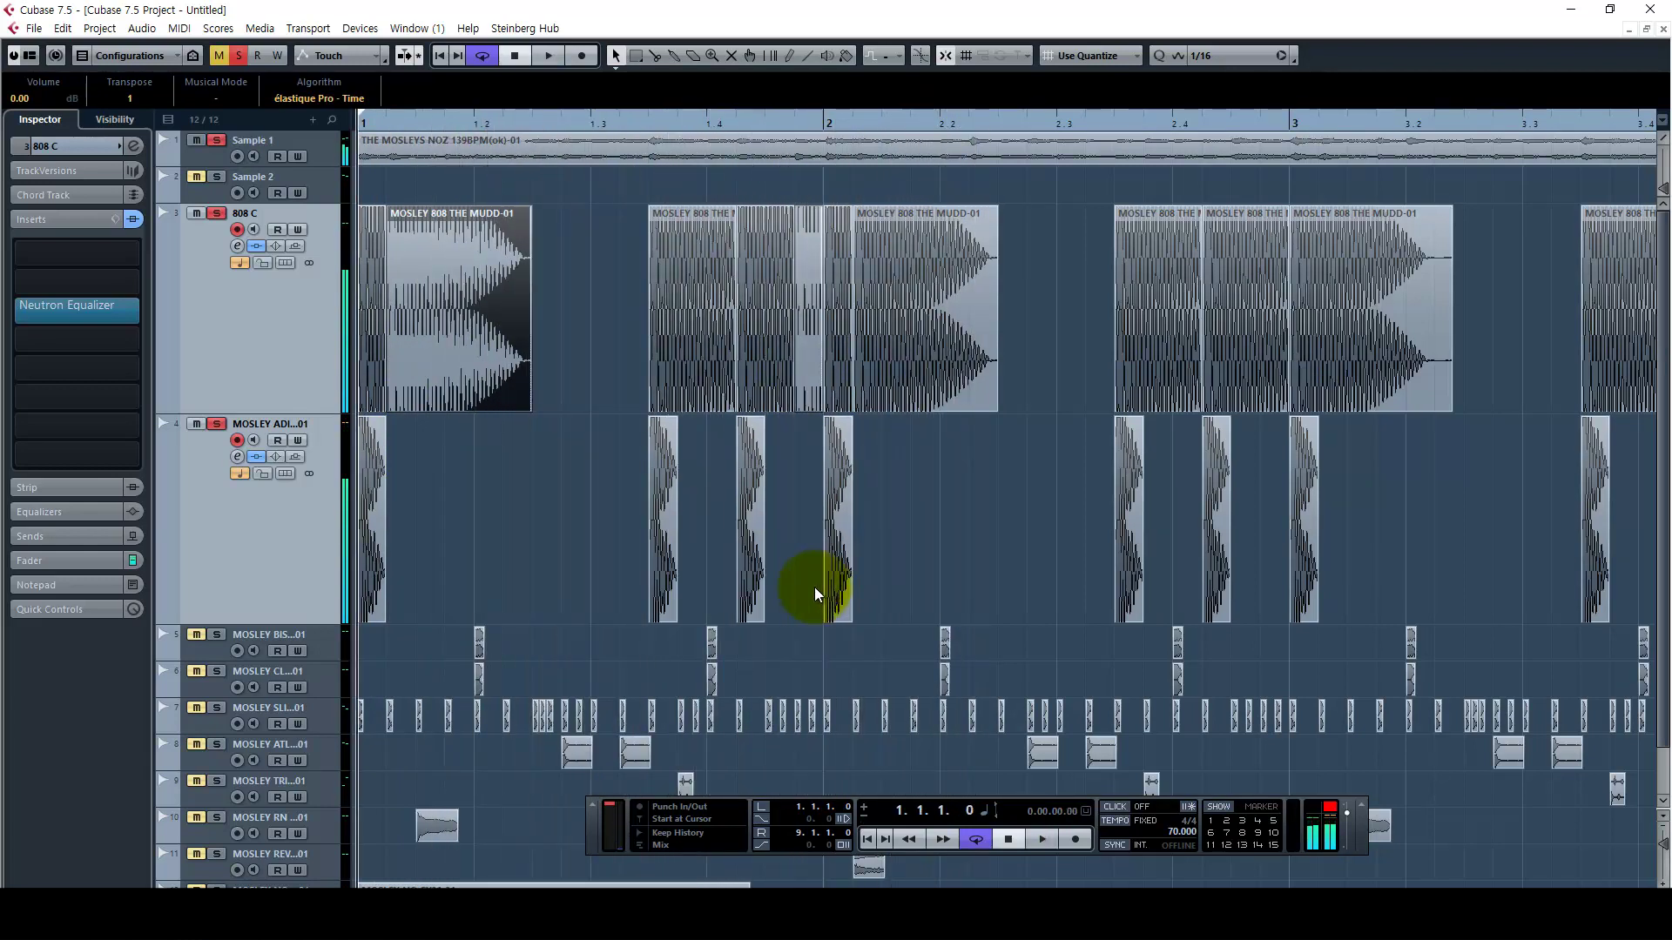
# Reduce the heights of the 808 C and Adidas kick tracks and select the first kick clip at bar 1
pyautogui.press('g')
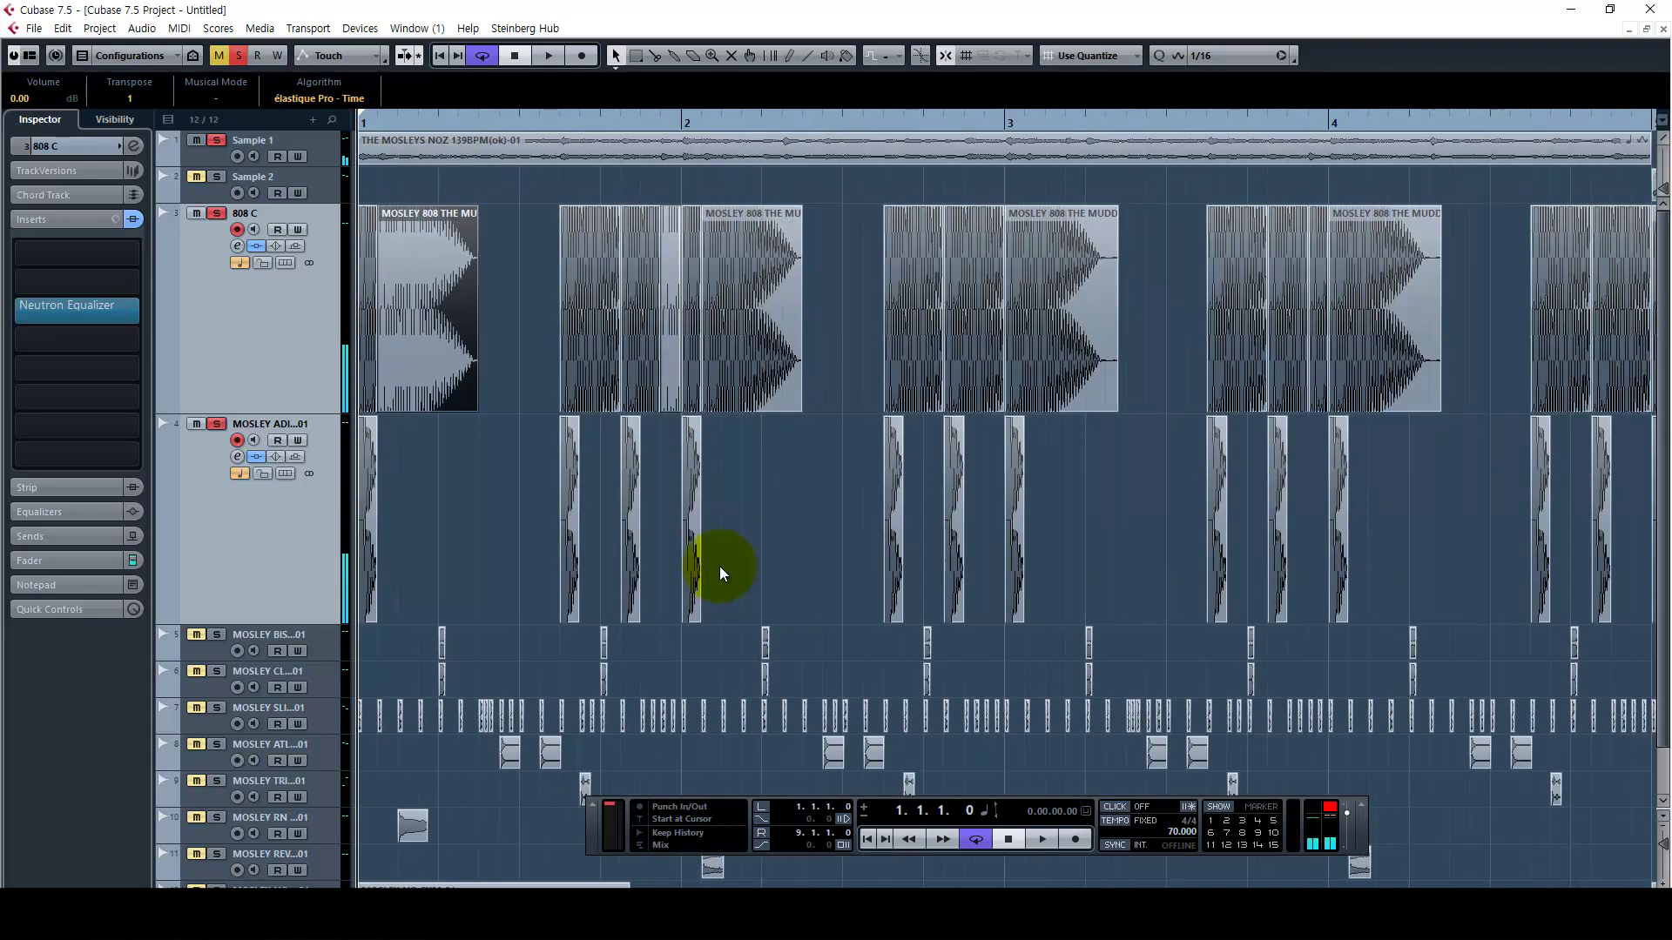
pyautogui.moveTo(328, 411); pyautogui.dragTo(313, 346)
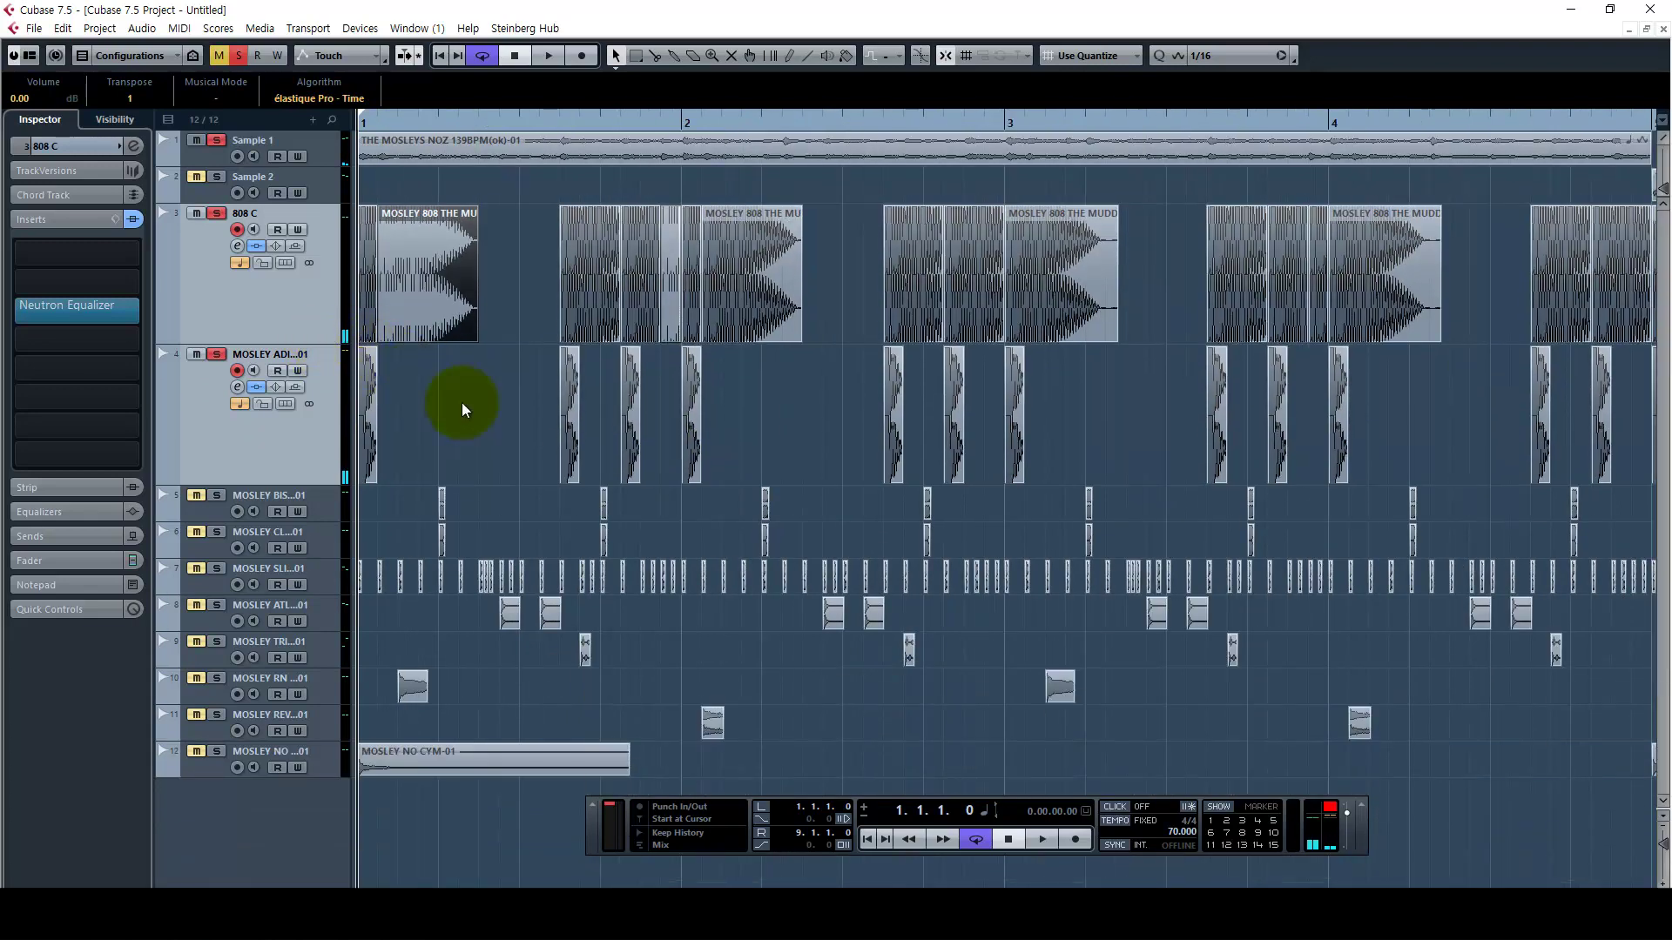
pyautogui.click(827, 414)
pyautogui.press('g')
pyautogui.press('h')
pyautogui.press('h')
pyautogui.press('h')
pyautogui.click(476, 403)
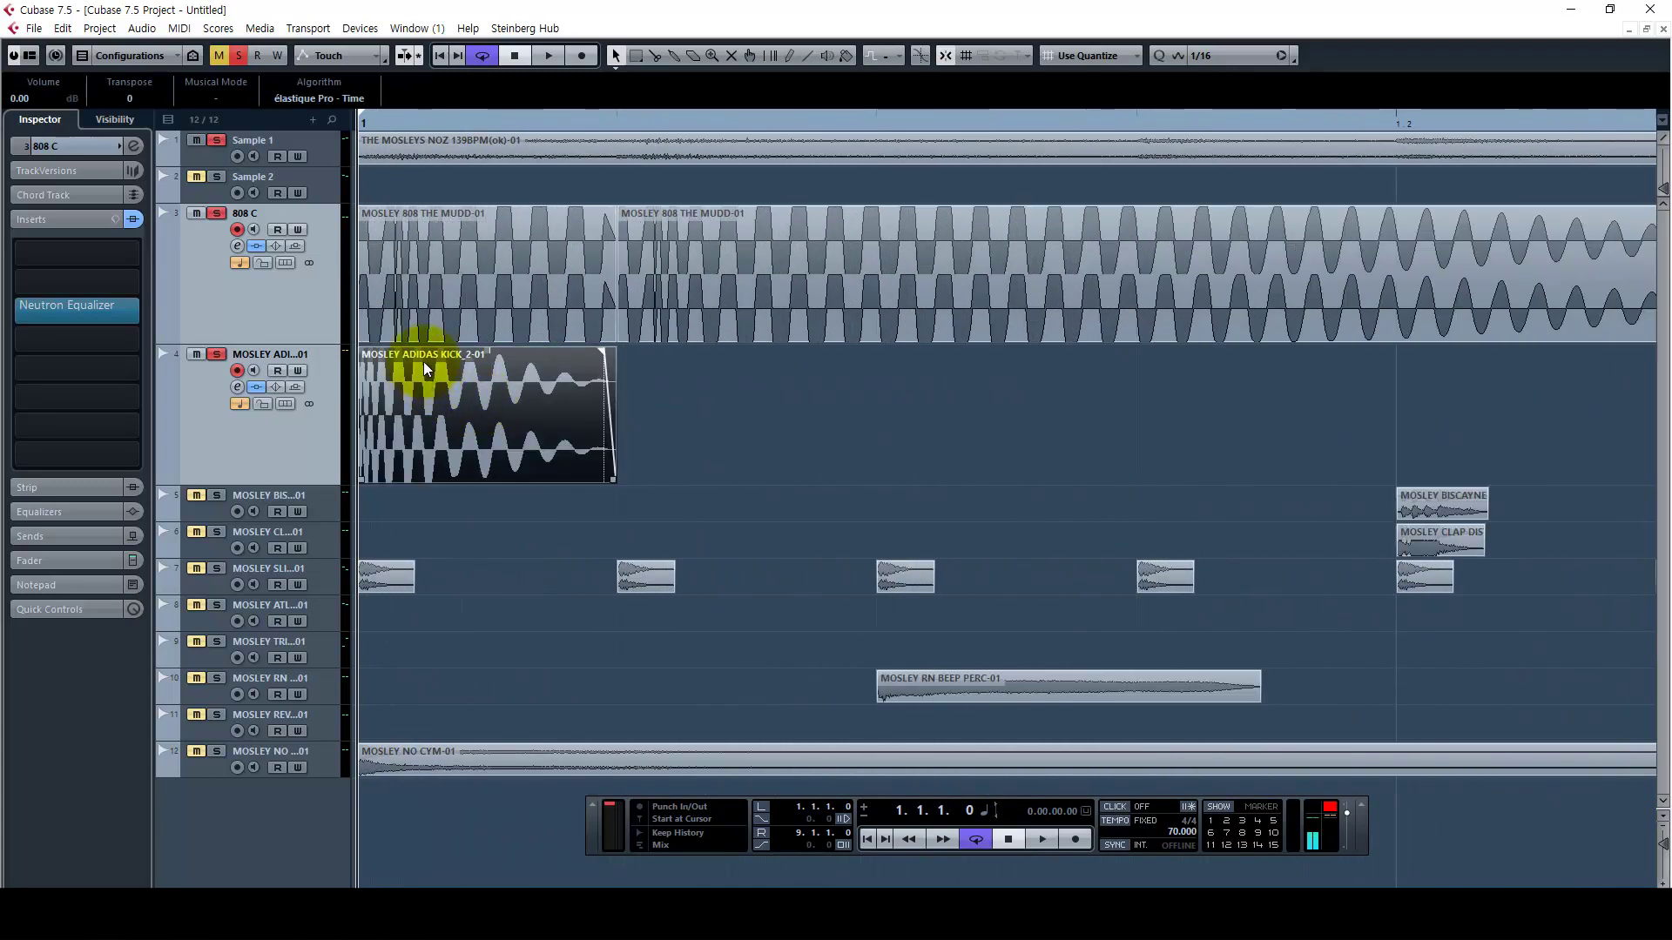
pyautogui.press('g')
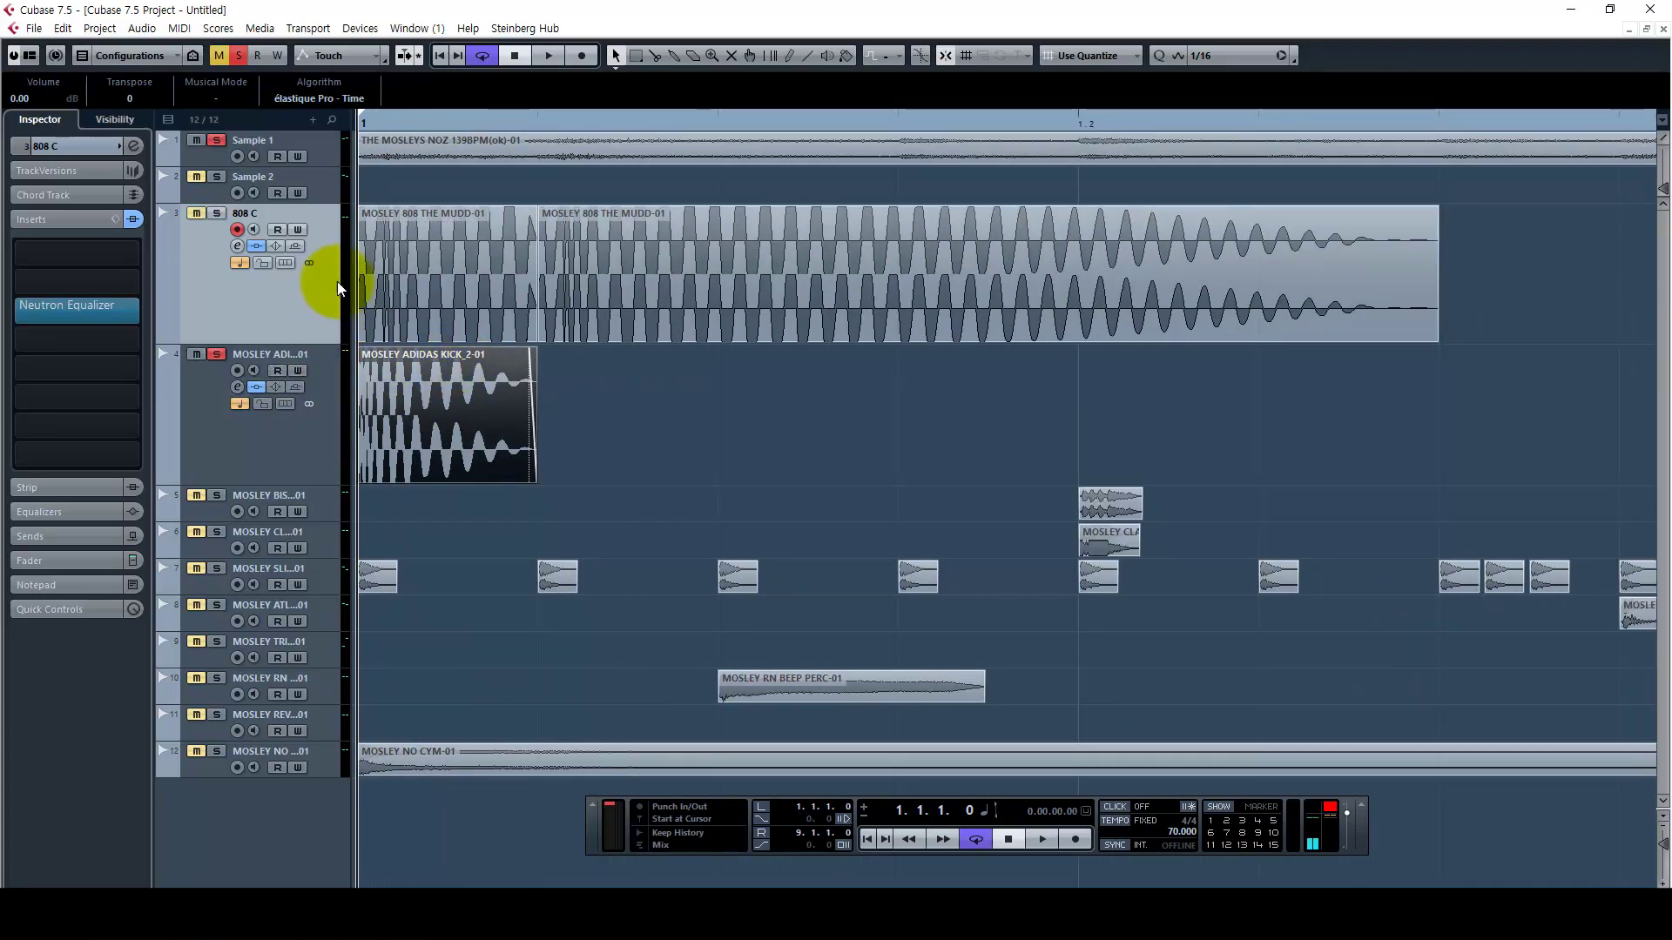
# Solo only the Adidas kick track and play its first hit repeatedly from bar 1
pyautogui.click(325, 155)
pyautogui.click(322, 413)
pyautogui.press('space')
pyautogui.press('space')
pyautogui.press('space')
pyautogui.press('space')
pyautogui.press('space')
pyautogui.press('space')
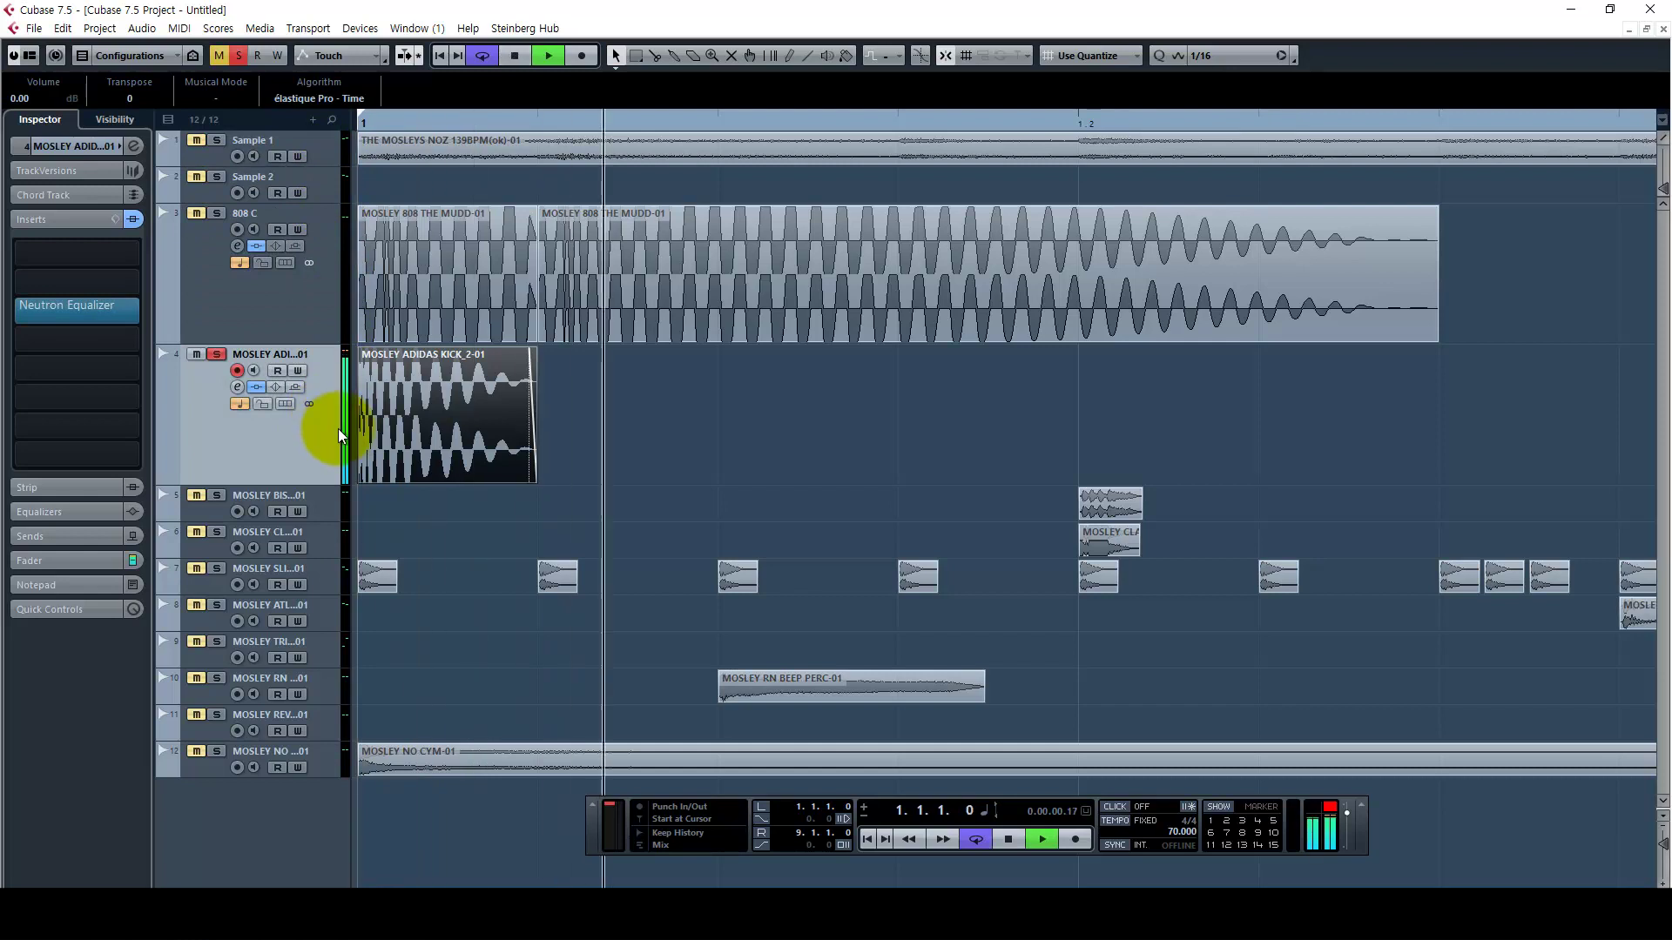
# Open the Neutron Equalizer on the Adidas kick track and examine its low-cut filter
pyautogui.click(129, 308)
pyautogui.moveTo(636, 477); pyautogui.dragTo(780, 214)
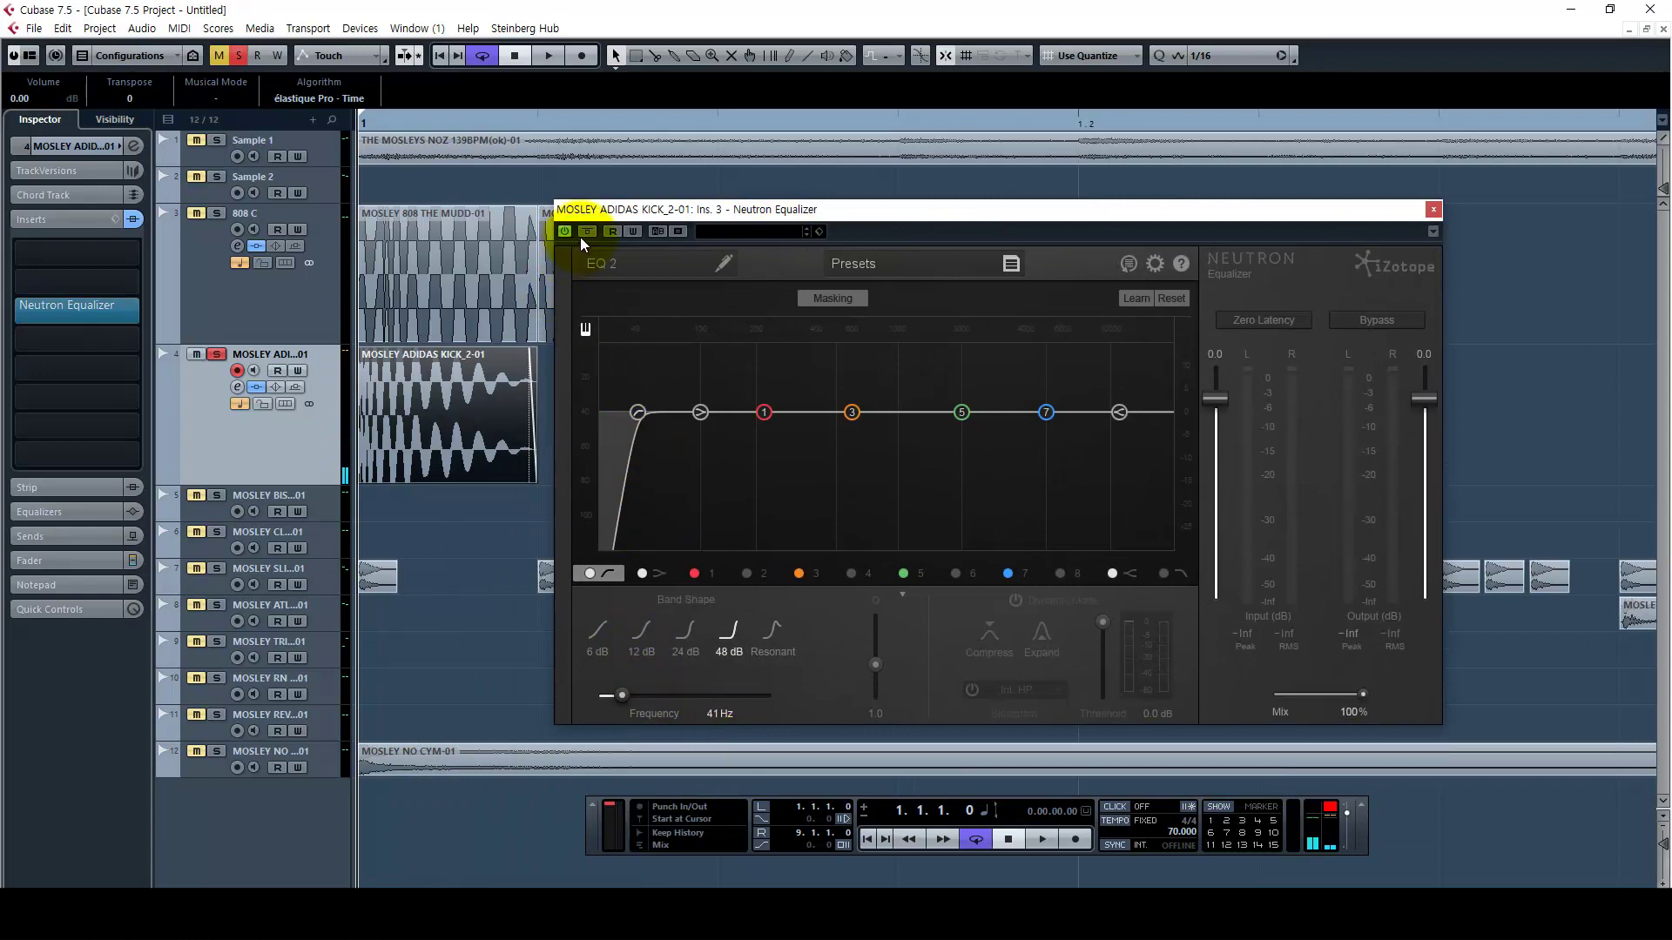
pyautogui.press('space')
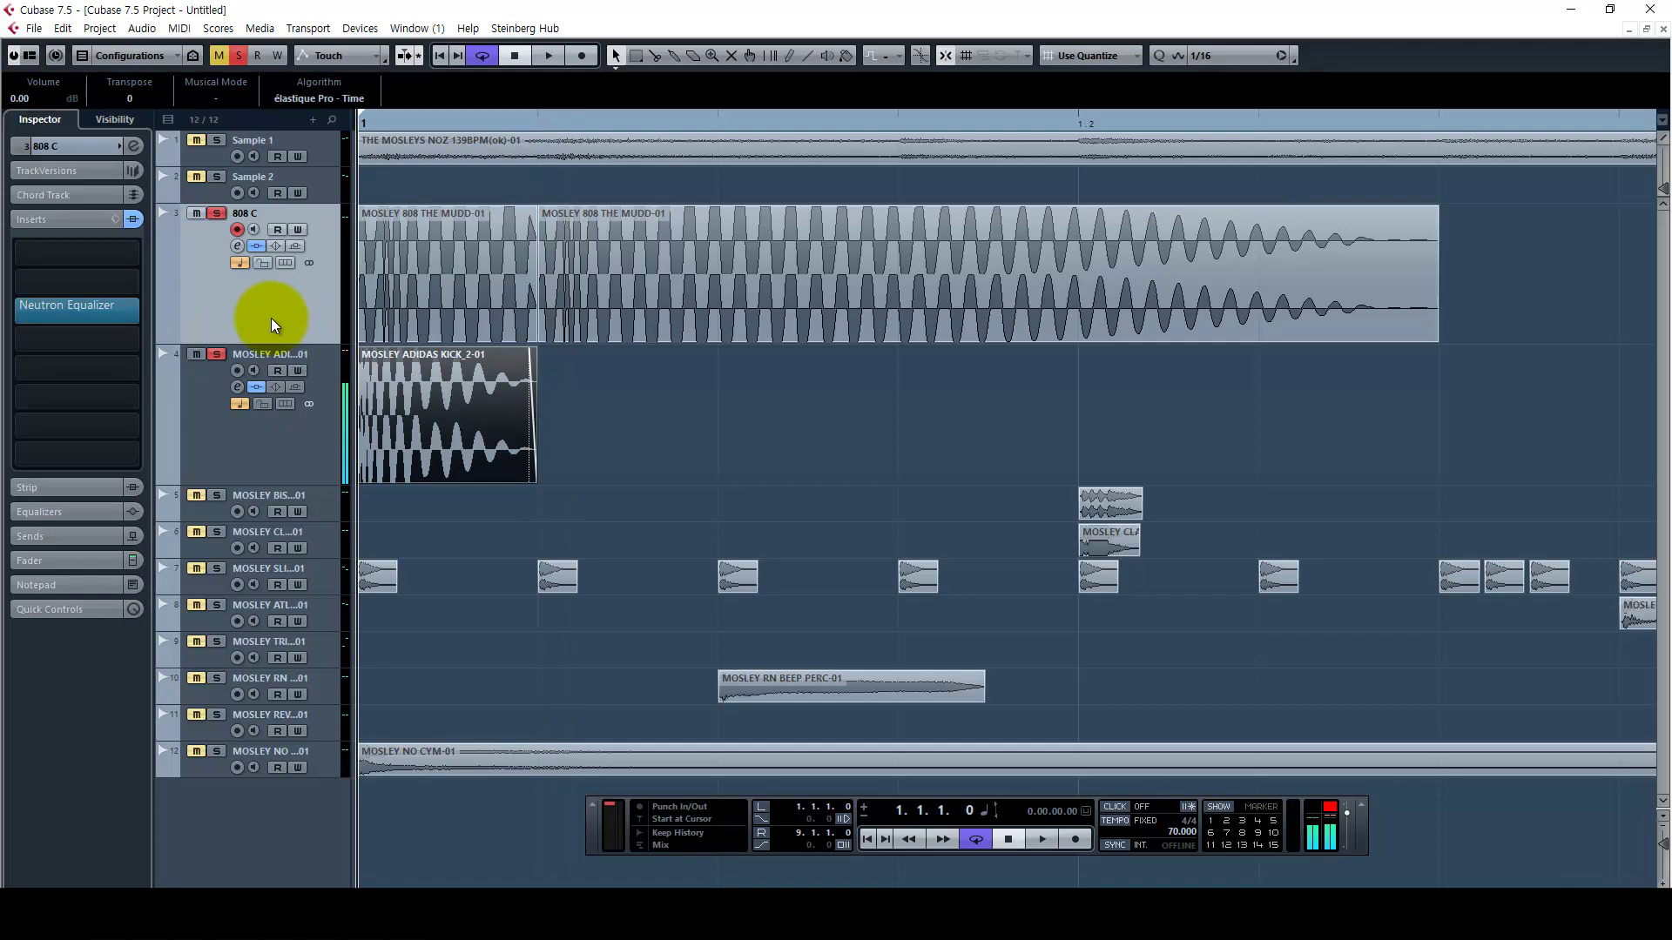
# Play the 808 C and Adidas kick tracks soloed together from bar 1
pyautogui.press('space')
pyautogui.press('g')
pyautogui.press('g')
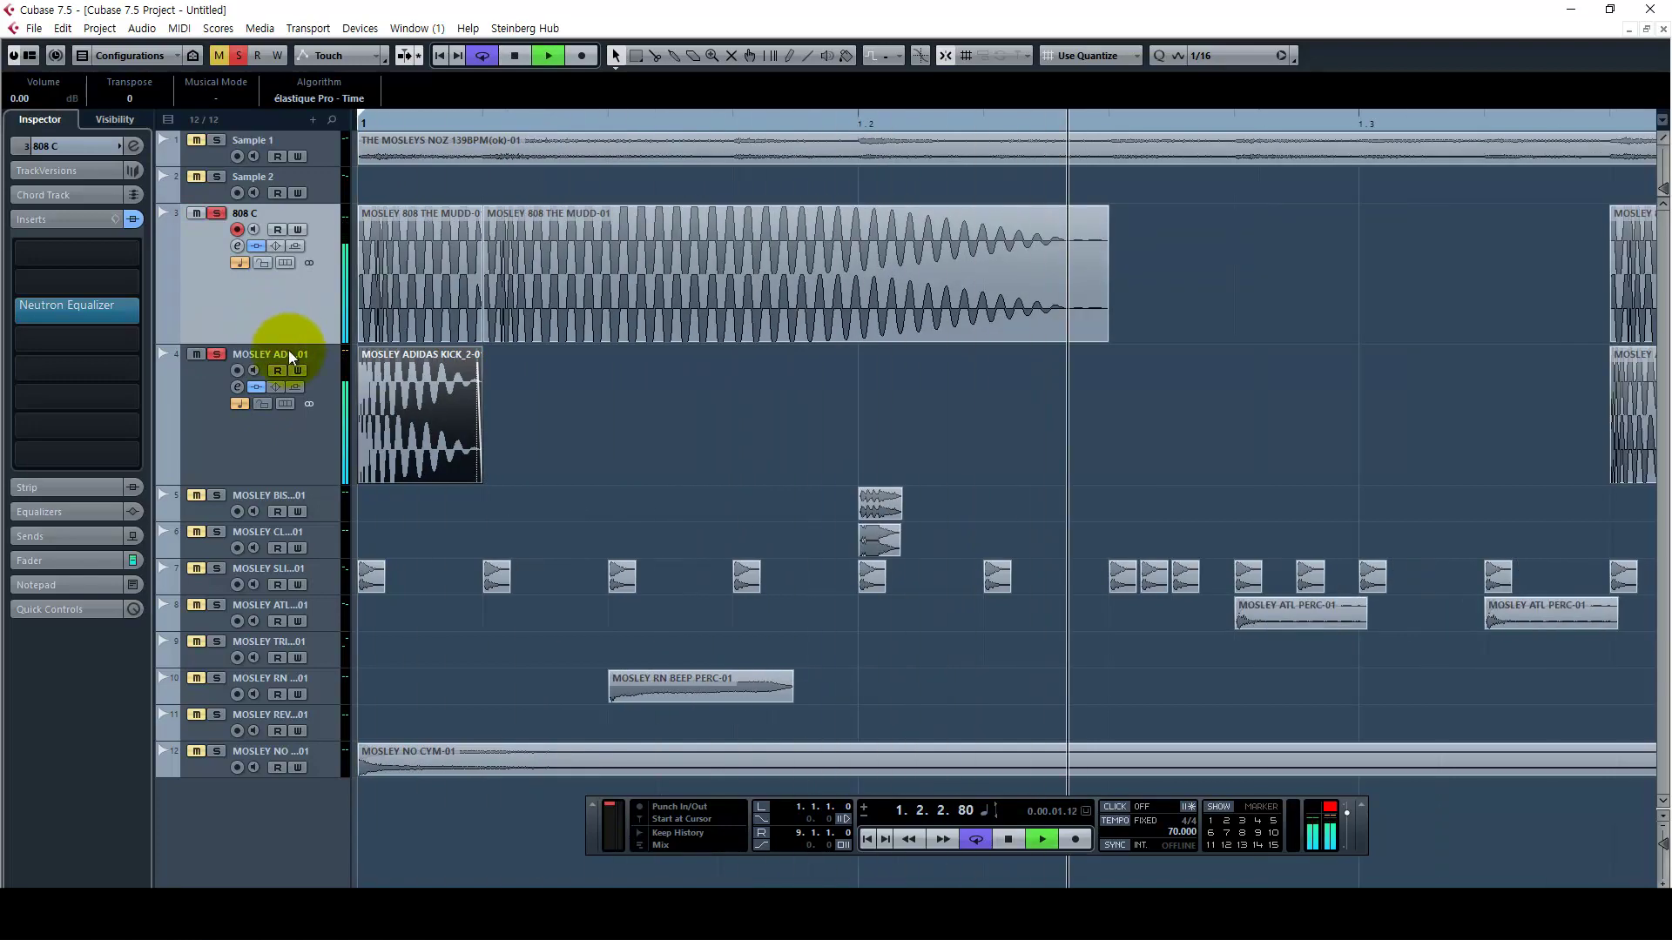
pyautogui.press('g')
pyautogui.press('h')
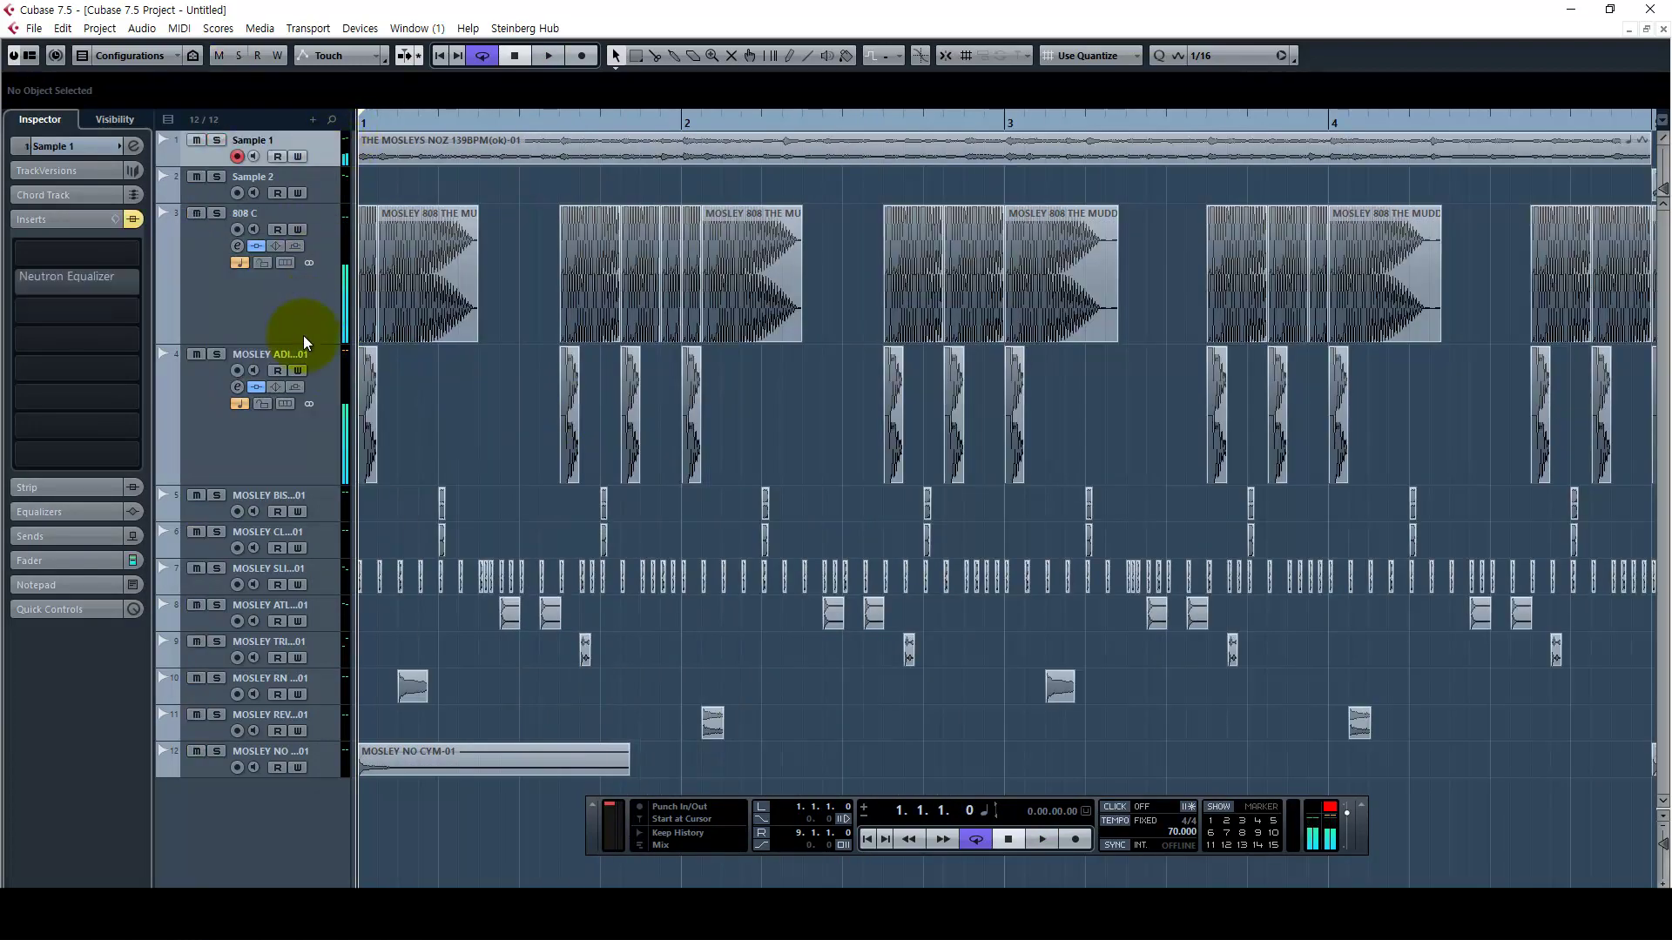
# Shrink the 808 C and Adidas kick tracks, and solo and enlarge the Biscayne clap and Clap Dist tracks
pyautogui.click(302, 505)
pyautogui.click(327, 397)
pyautogui.keyDown('shift'); pyautogui.click(325, 154); pyautogui.keyUp('shift')
pyautogui.moveTo(324, 165); pyautogui.dragTo(322, 163)
pyautogui.click(322, 283)
pyautogui.hotkey('ctrl', 'shift', 'n')
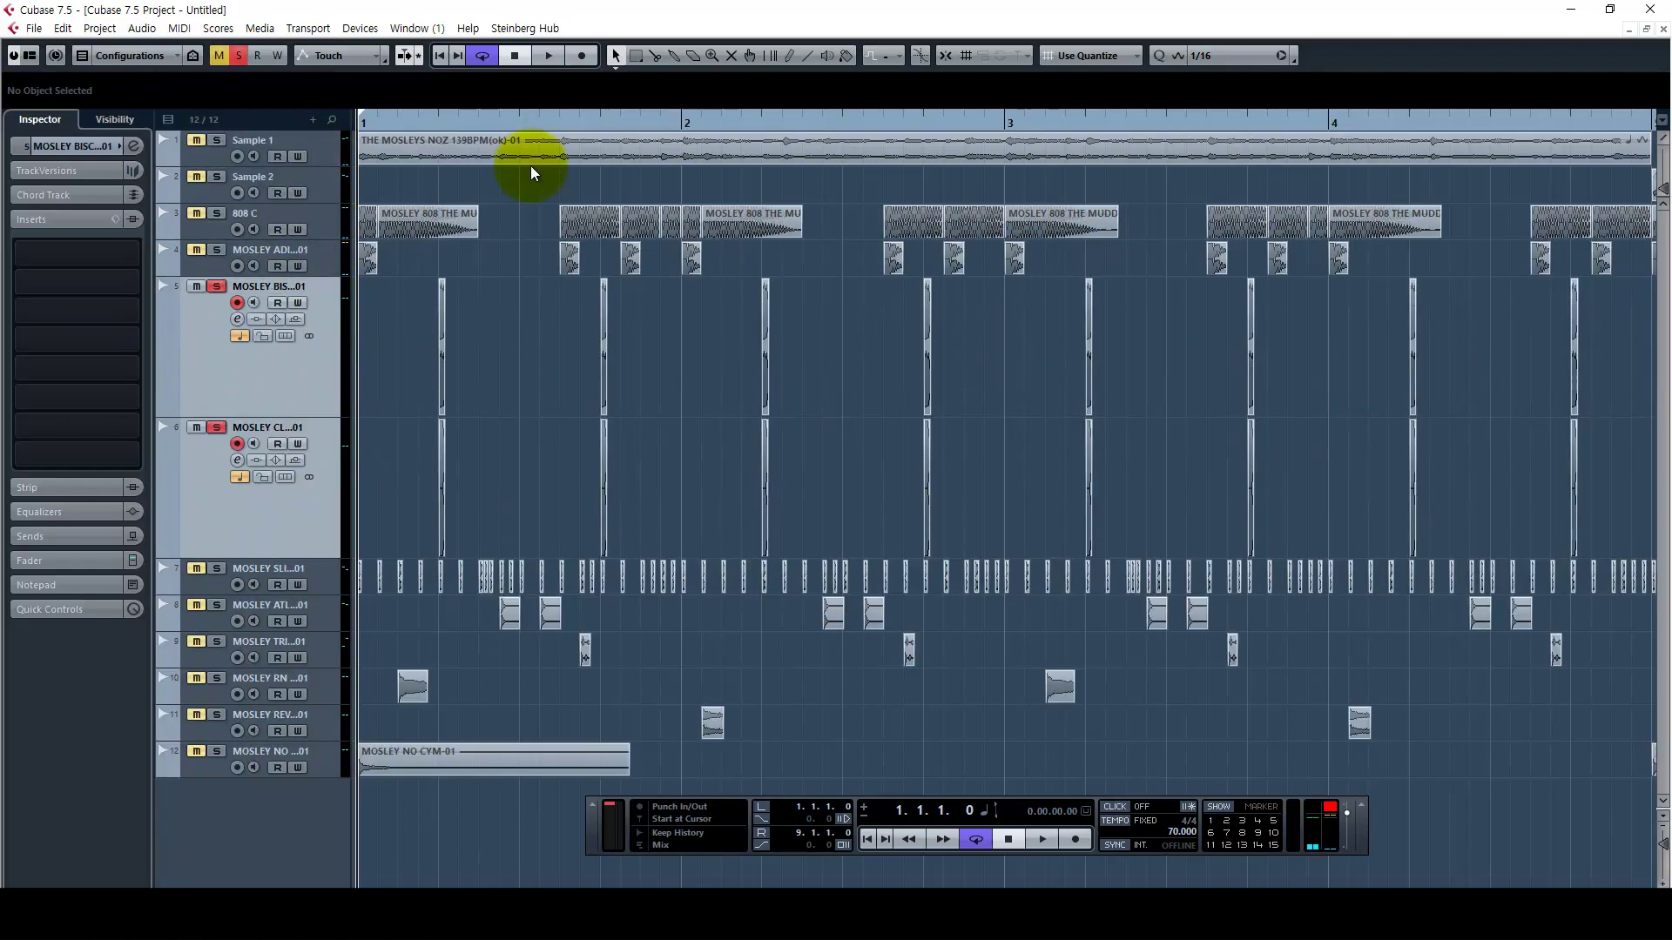
# Place the playhead at 1.1.4 and select the Biscayne clap clip at beat 1.2
pyautogui.click(433, 122)
pyautogui.press('h')
pyautogui.press('h')
pyautogui.press('h')
pyautogui.press('h')
pyautogui.press('h')
pyautogui.press('h')
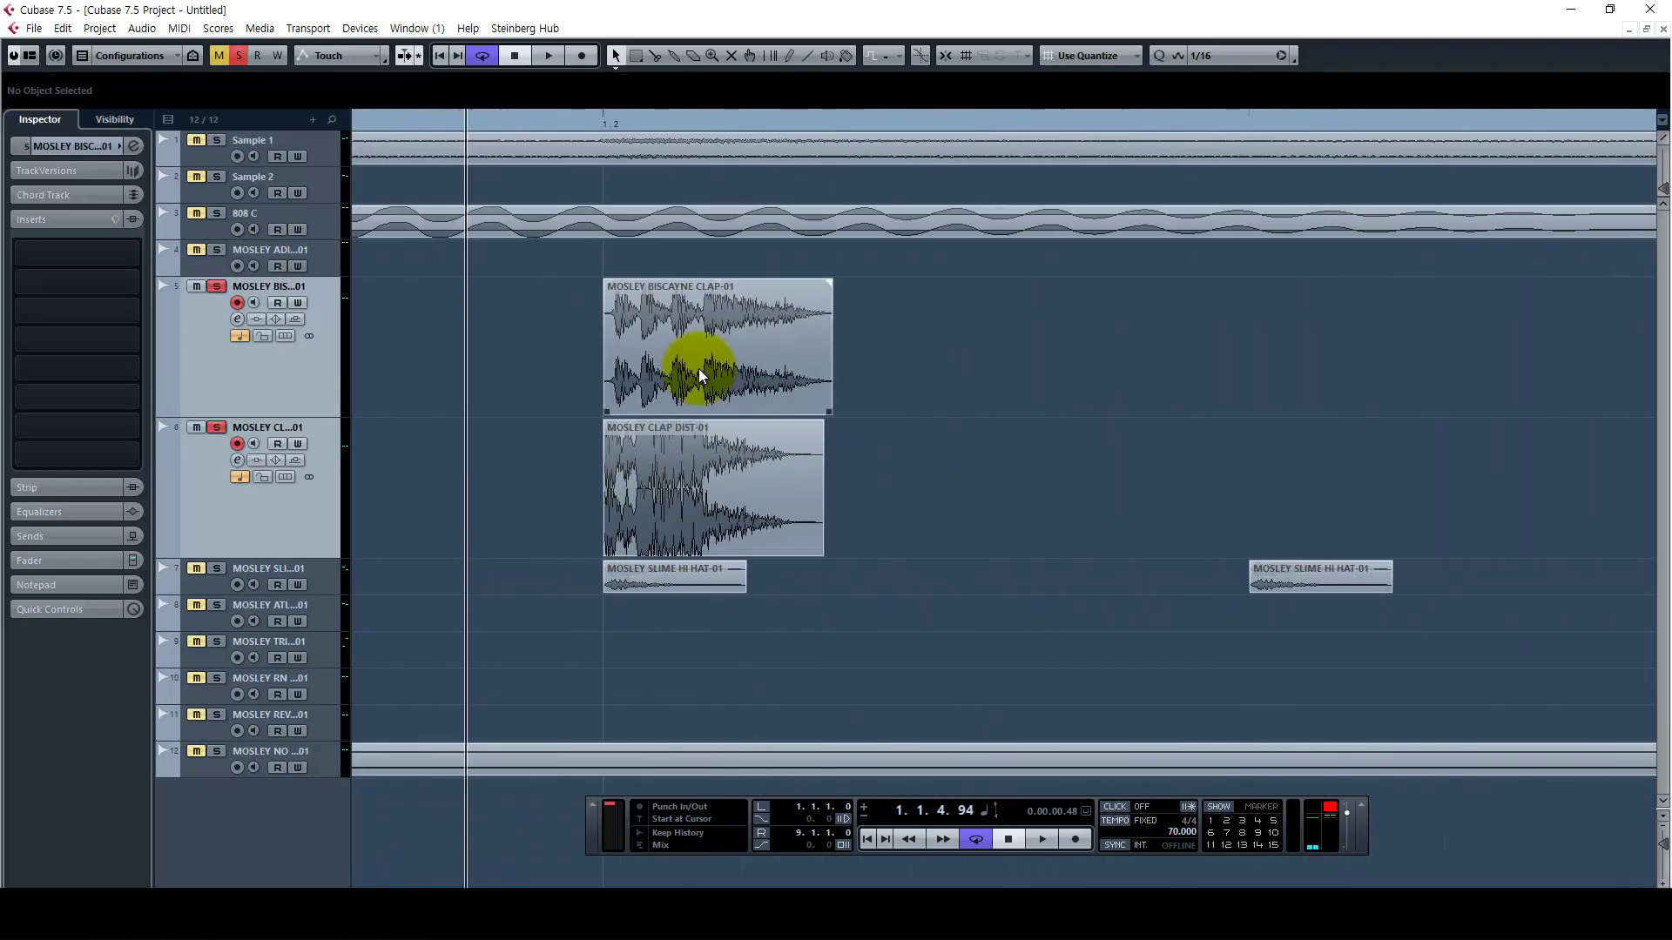
pyautogui.click(663, 295)
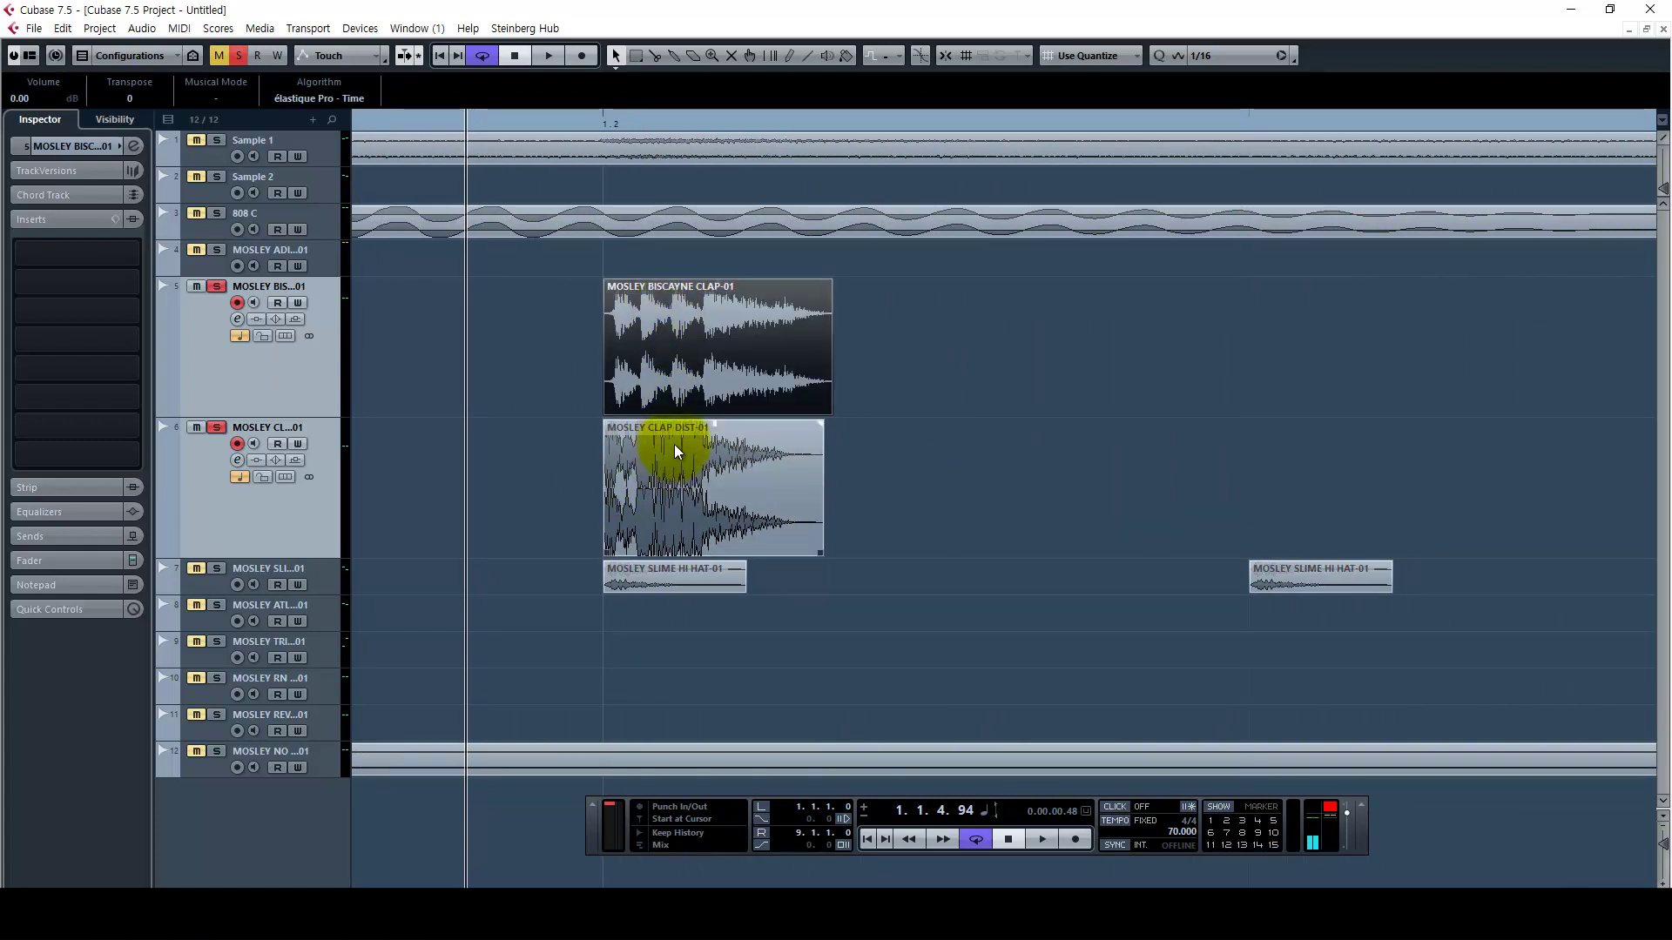
# Solo only the Biscayne clap track and play its hit at beat 1.2 repeatedly
pyautogui.click(320, 470)
pyautogui.press('space')
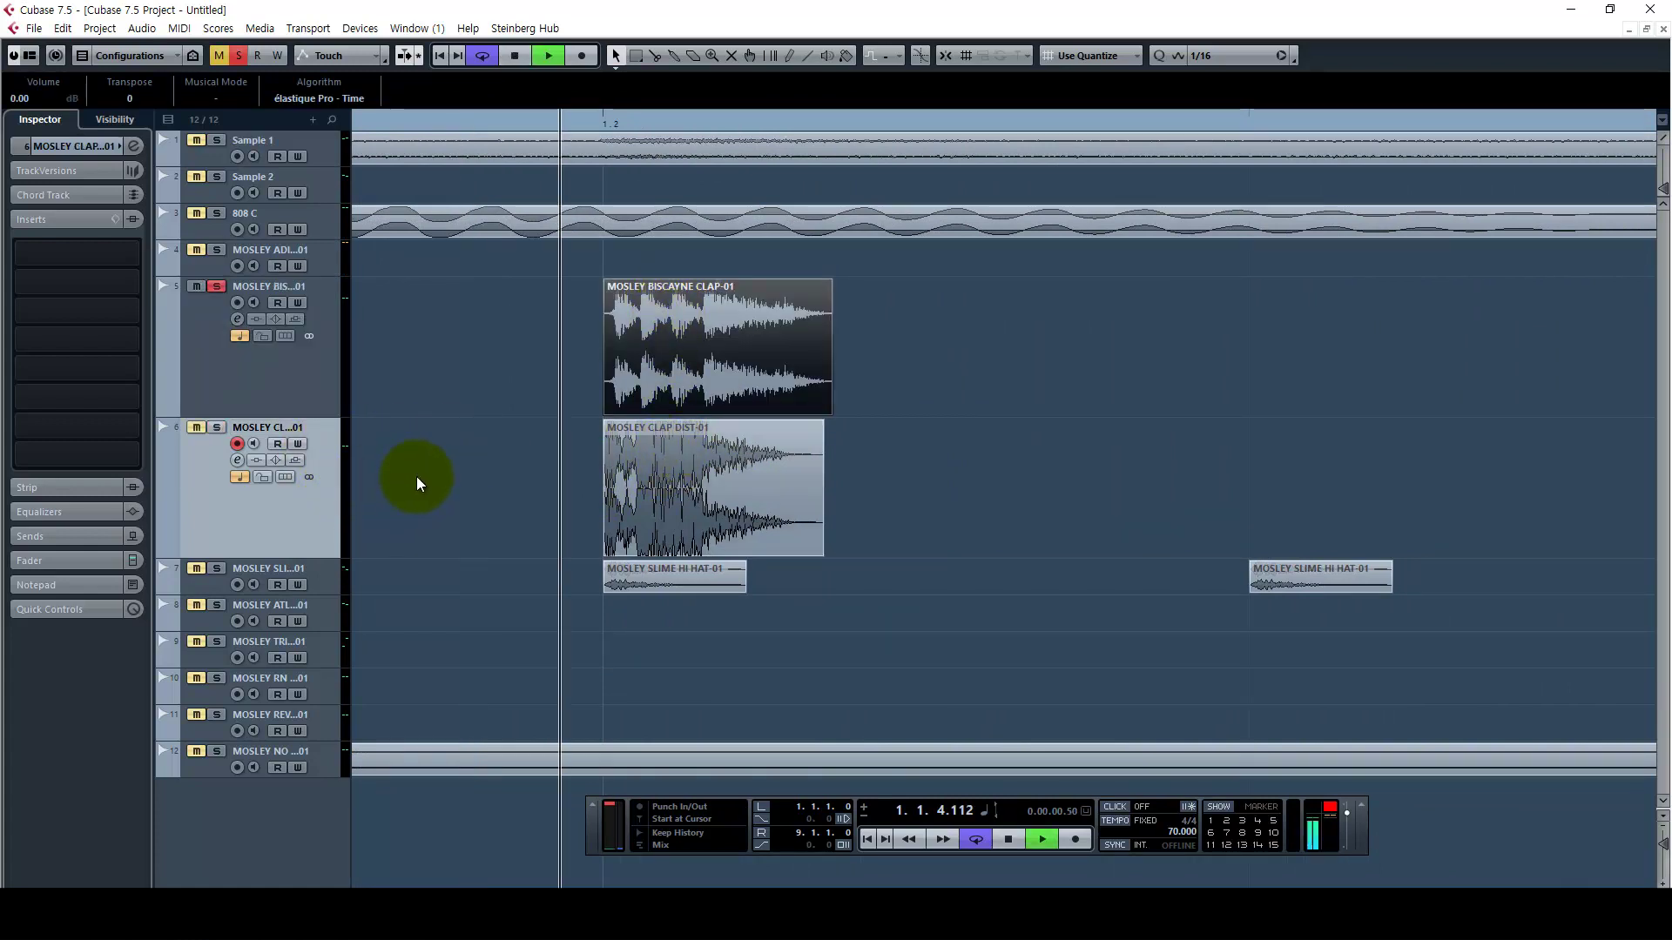
pyautogui.press('space')
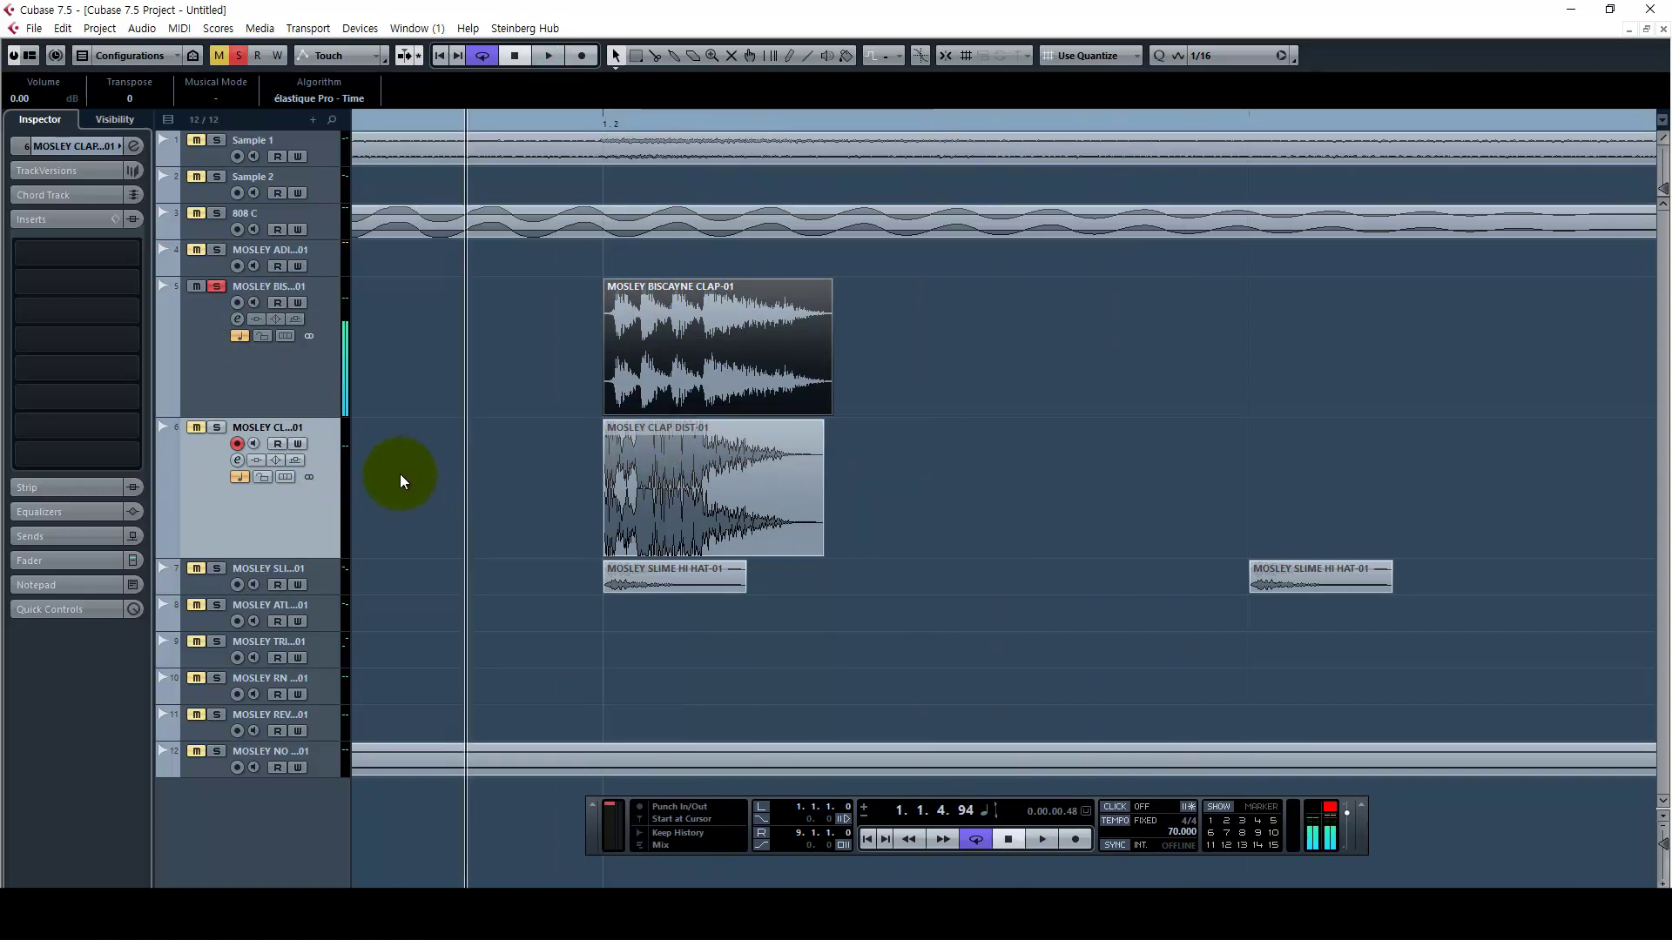
pyautogui.press('space')
pyautogui.press('space')
# Solo only the Clap Dist track and play its hit at beat 1.2 several times
pyautogui.click(331, 385)
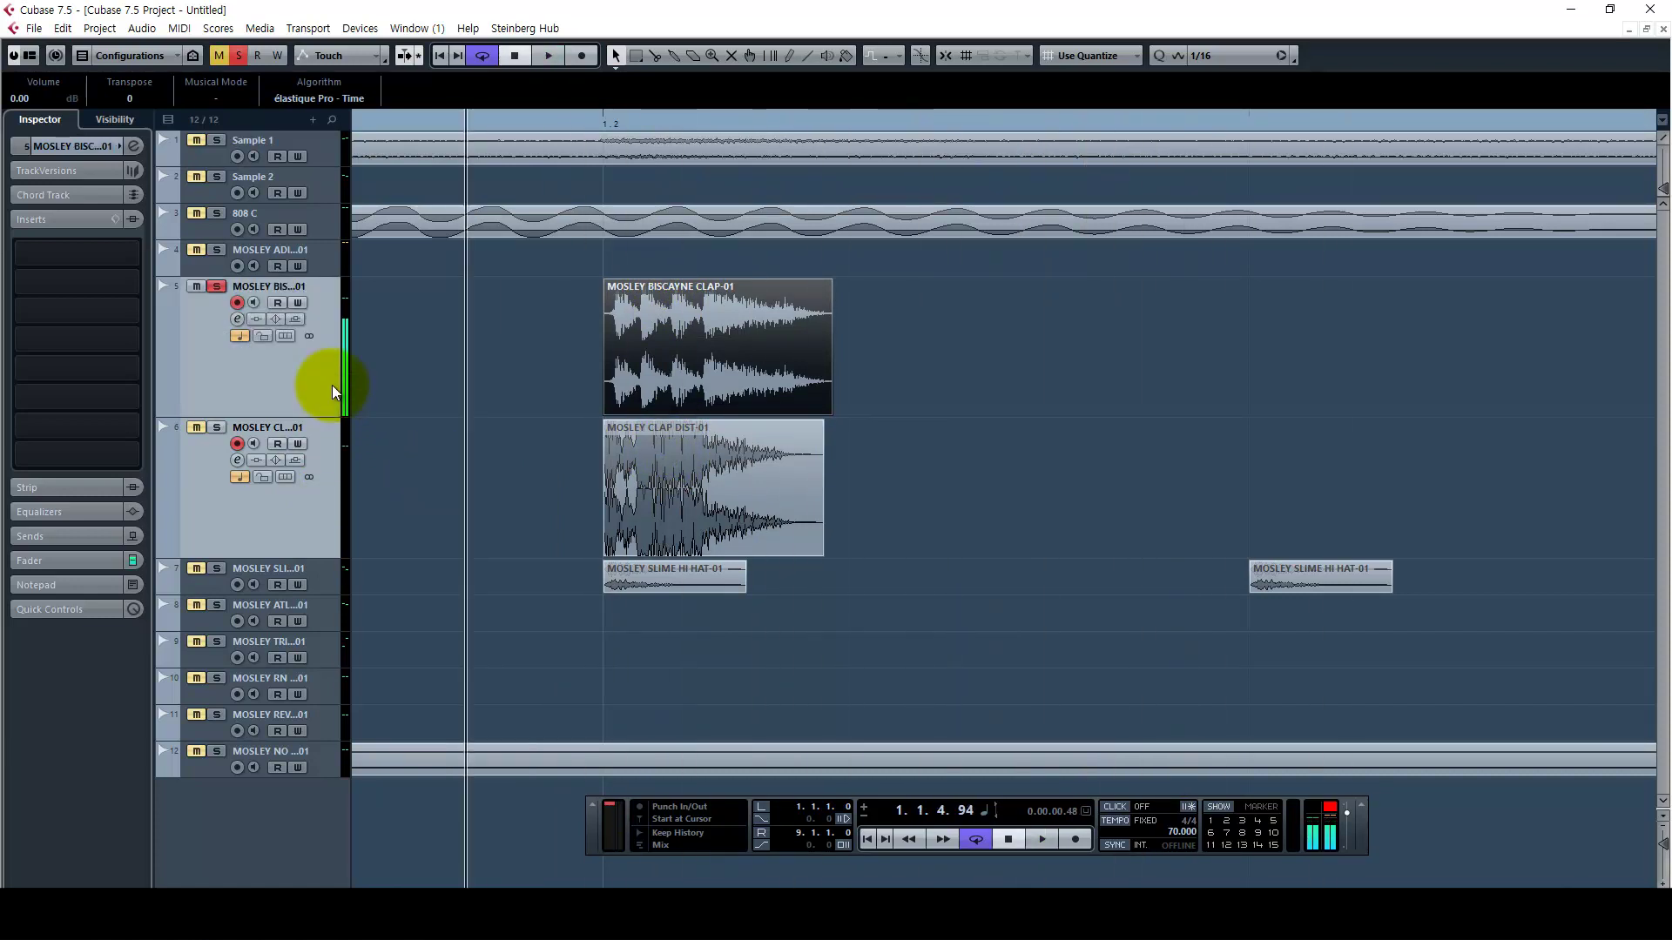
pyautogui.press('s')
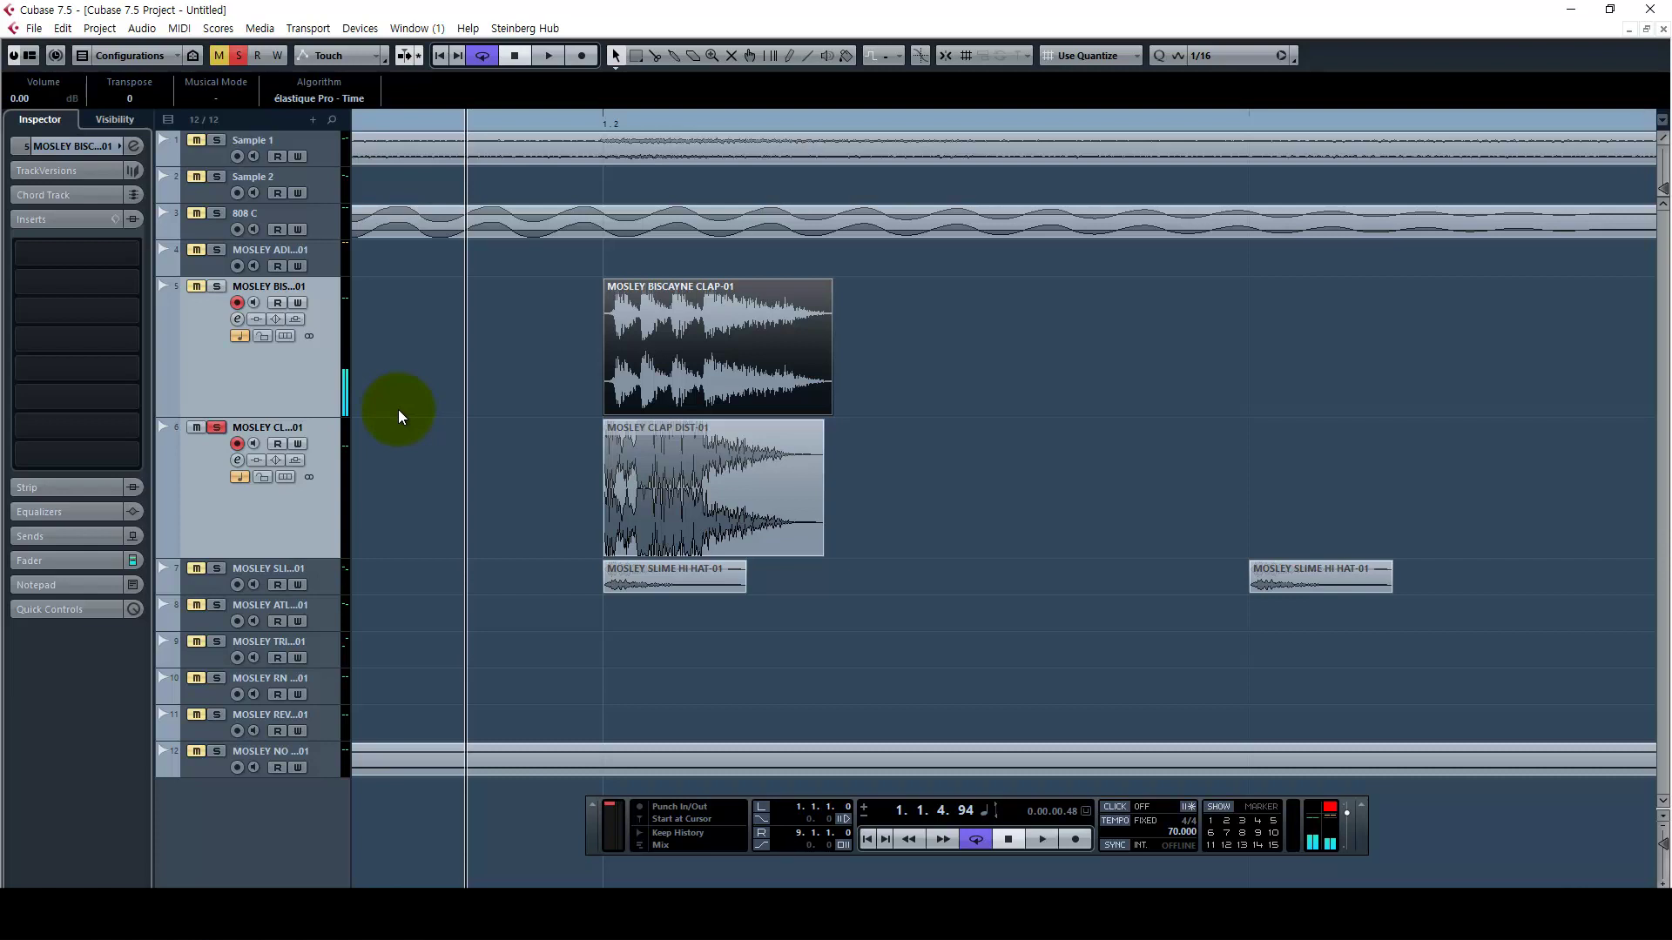
pyautogui.press('space')
pyautogui.press('space')
pyautogui.press('space')
pyautogui.press('space')
pyautogui.press('space')
pyautogui.press('space')
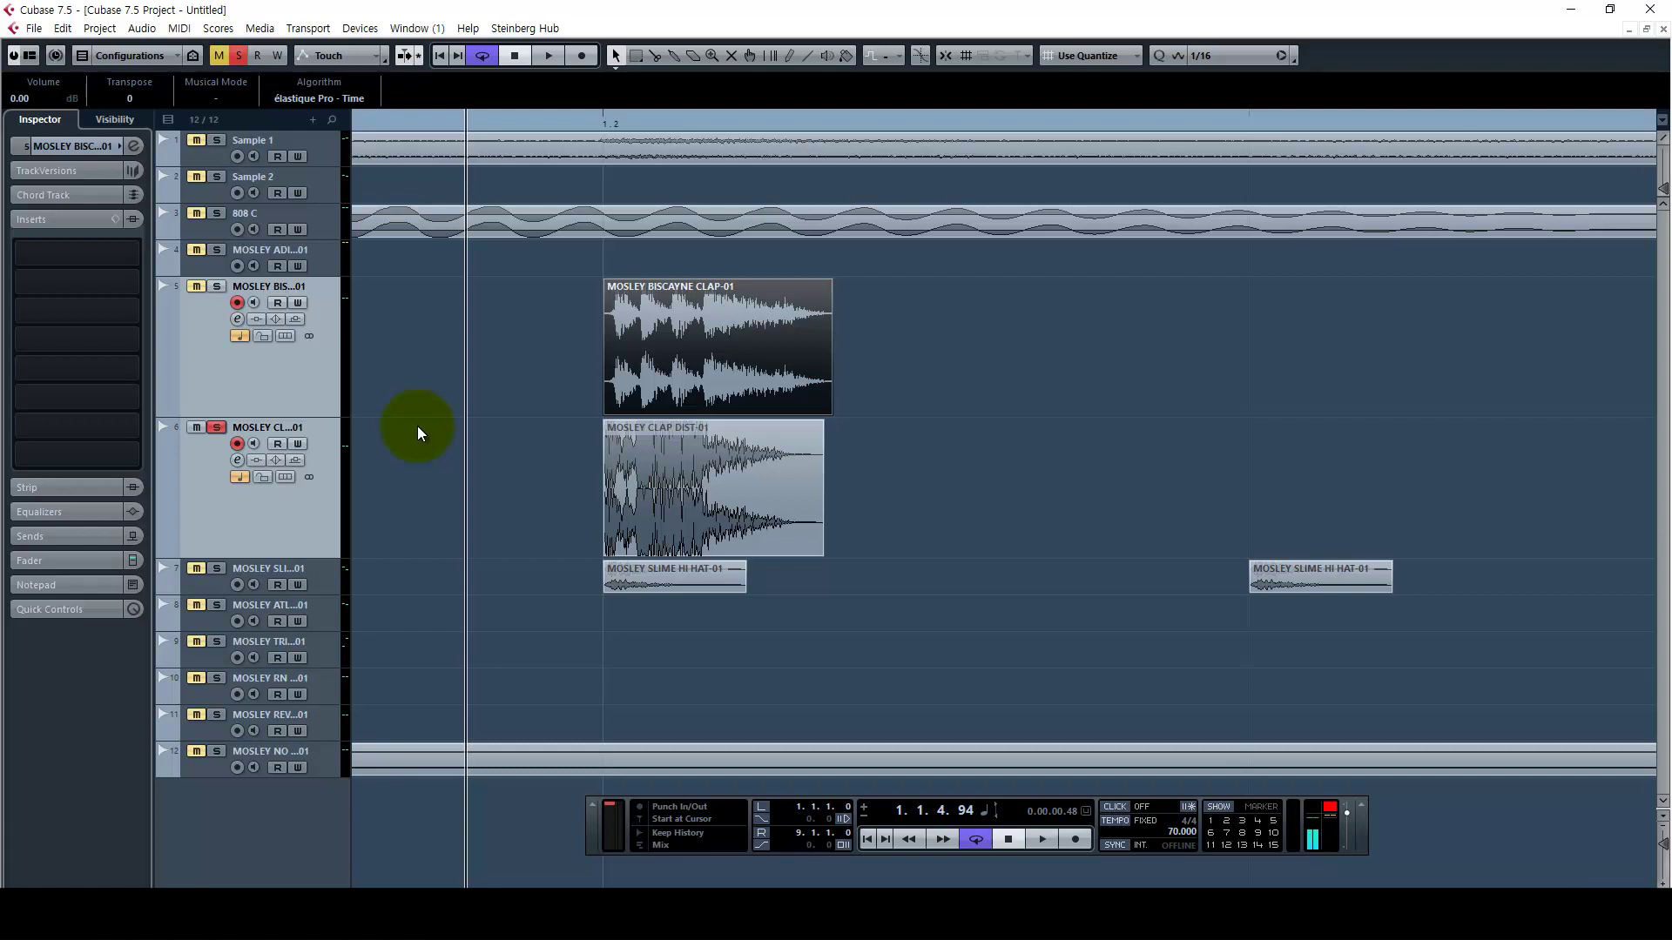
# Solo the Biscayne clap together with Clap Dist, play the layered hit repeatedly, and take Clap Dist out of solo
pyautogui.click(302, 384)
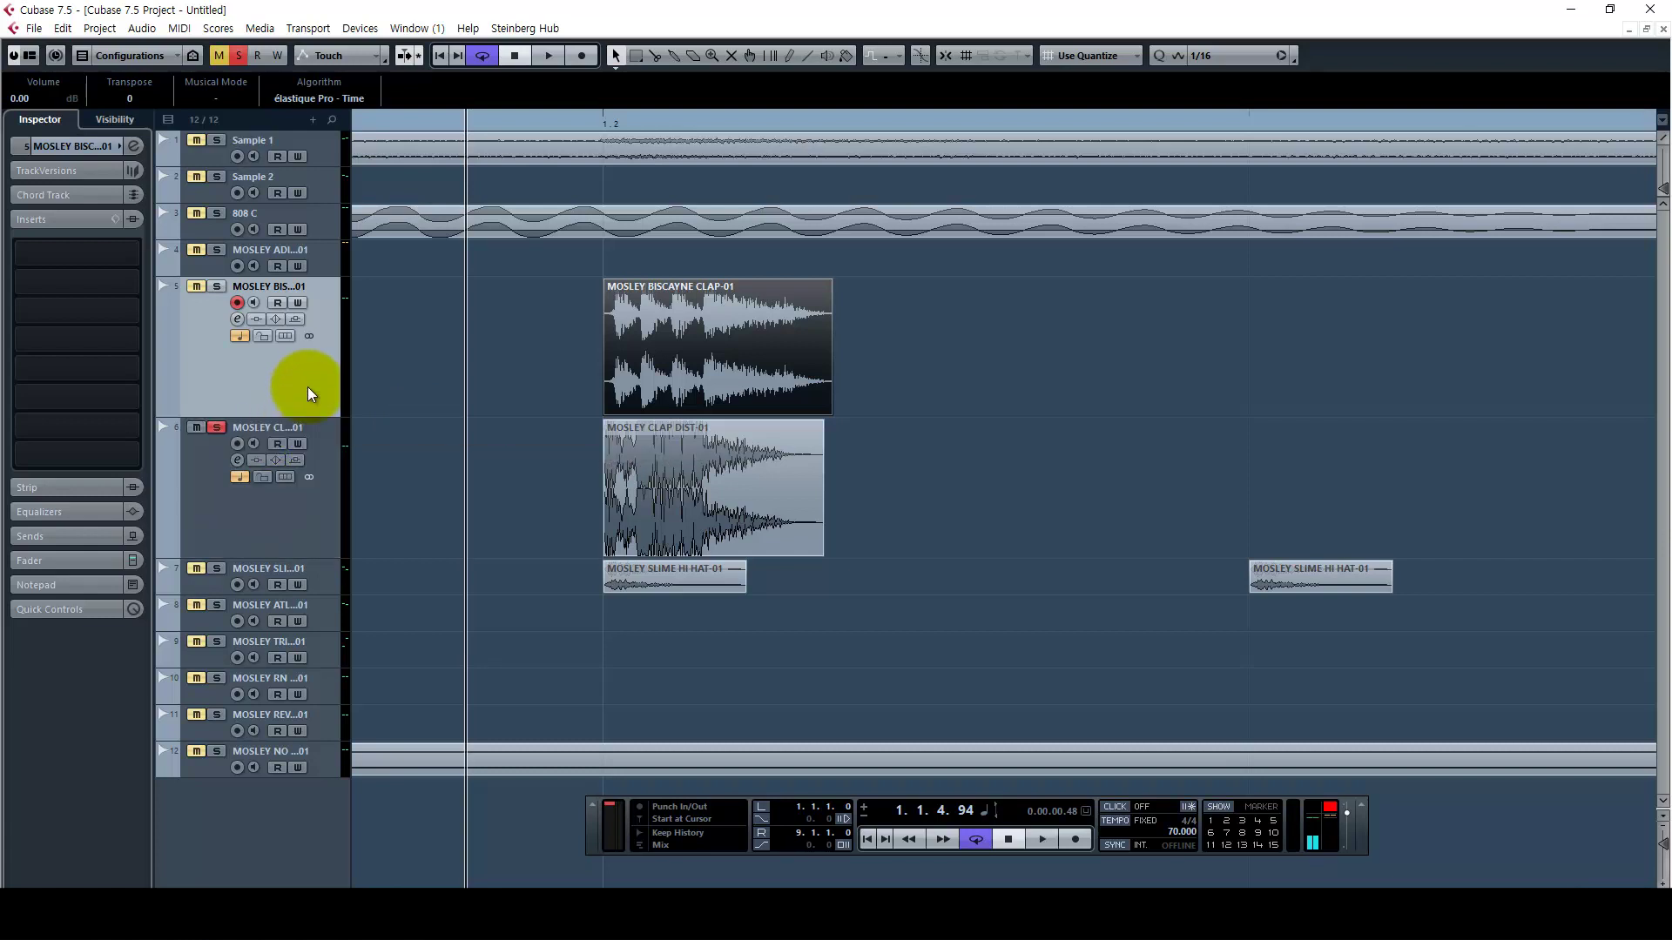
pyautogui.press('s')
pyautogui.press('space')
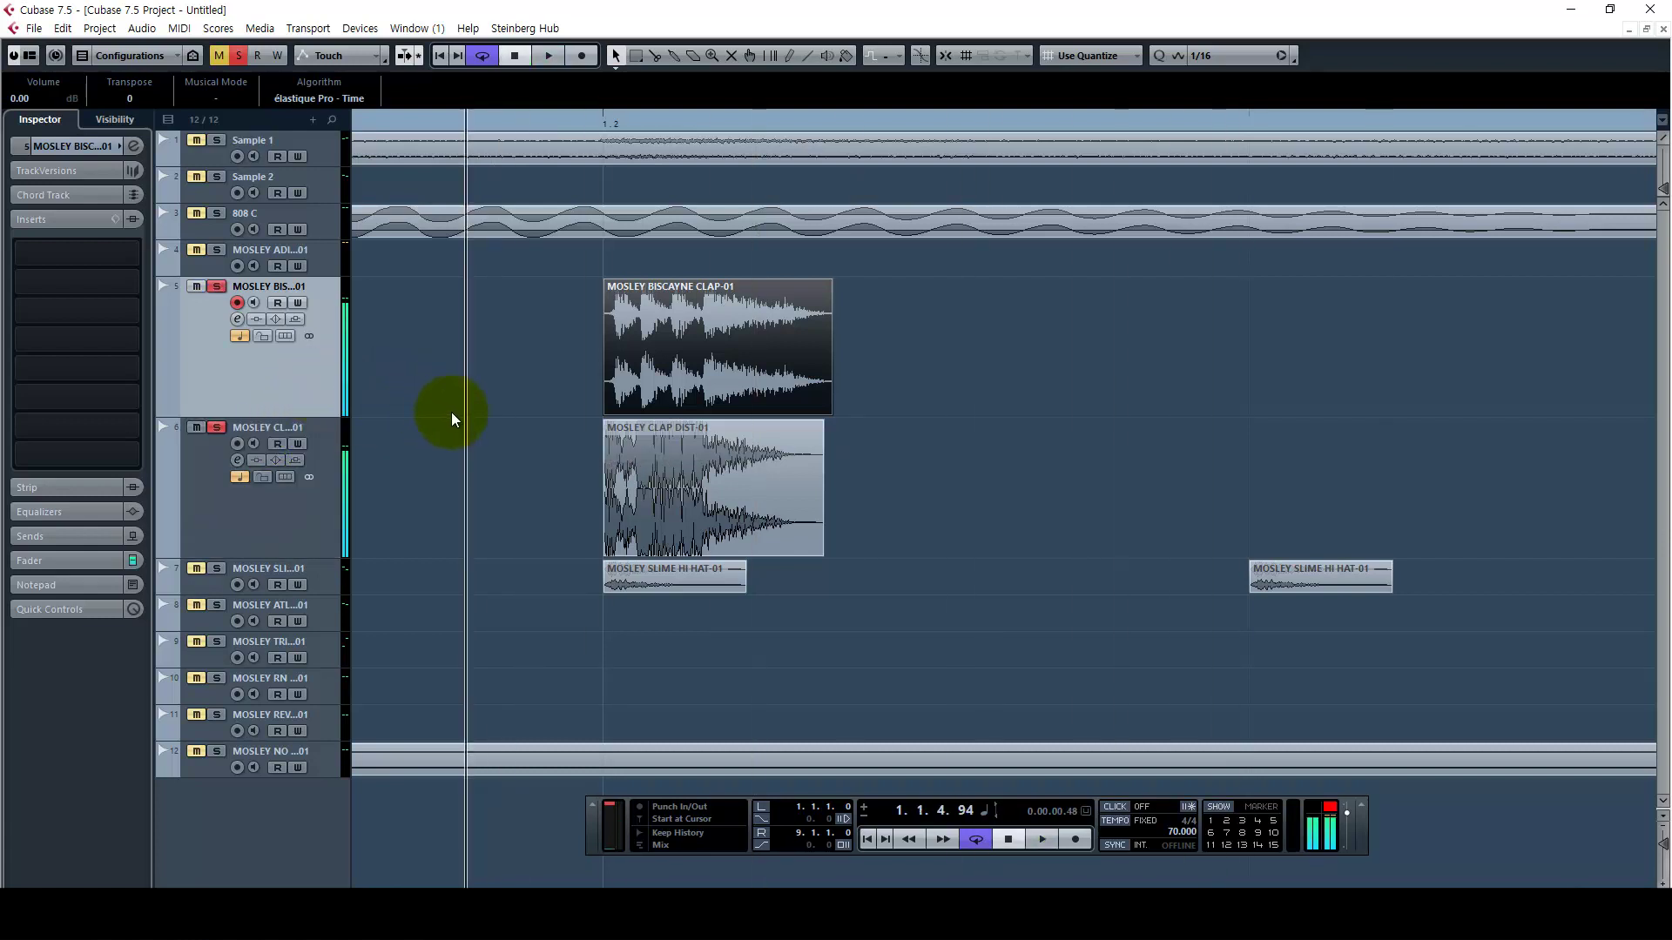
pyautogui.press('space')
pyautogui.press('space')
pyautogui.press('space')
pyautogui.press('space')
pyautogui.click(217, 425)
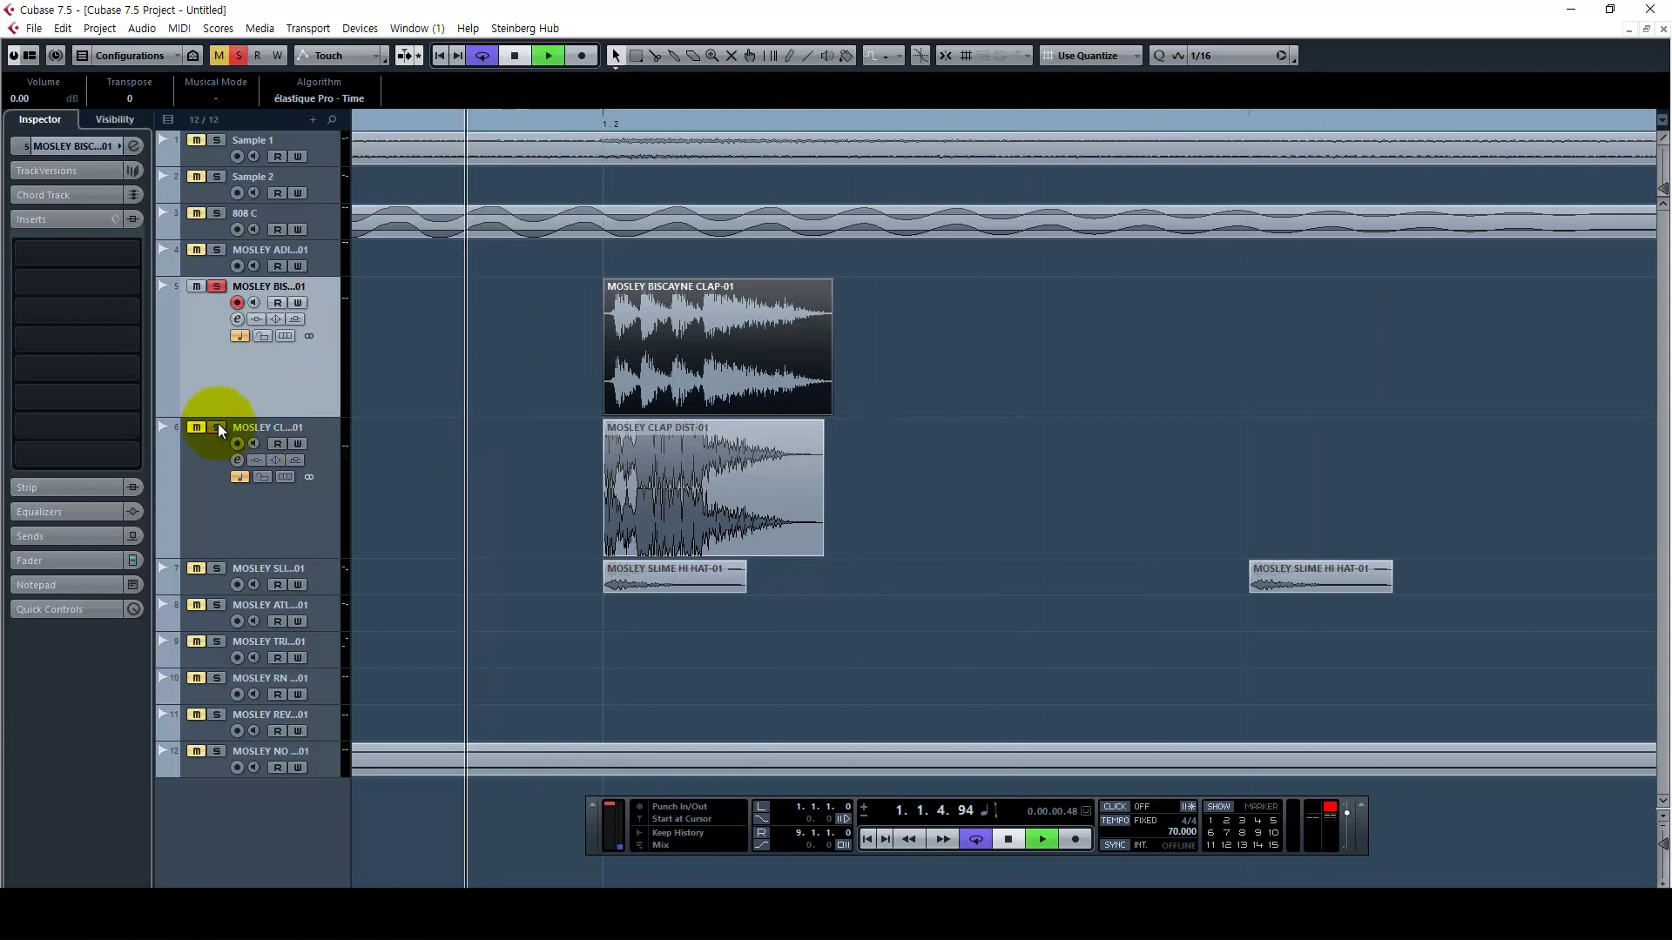
# Add Sample 1 to the soloed Biscayne clap and play both from bar 1, selecting the NOZ sample clip
pyautogui.click(218, 140)
pyautogui.press('g')
pyautogui.press('g')
pyautogui.press('g')
pyautogui.press('g')
pyautogui.press('g')
pyautogui.press('g')
pyautogui.press('g')
pyautogui.press('g')
pyautogui.press('g')
pyautogui.press('g')
pyautogui.press('g')
pyautogui.press('g')
pyautogui.press('g')
pyautogui.press('g')
pyautogui.press('g')
pyautogui.press('g')
pyautogui.press('g')
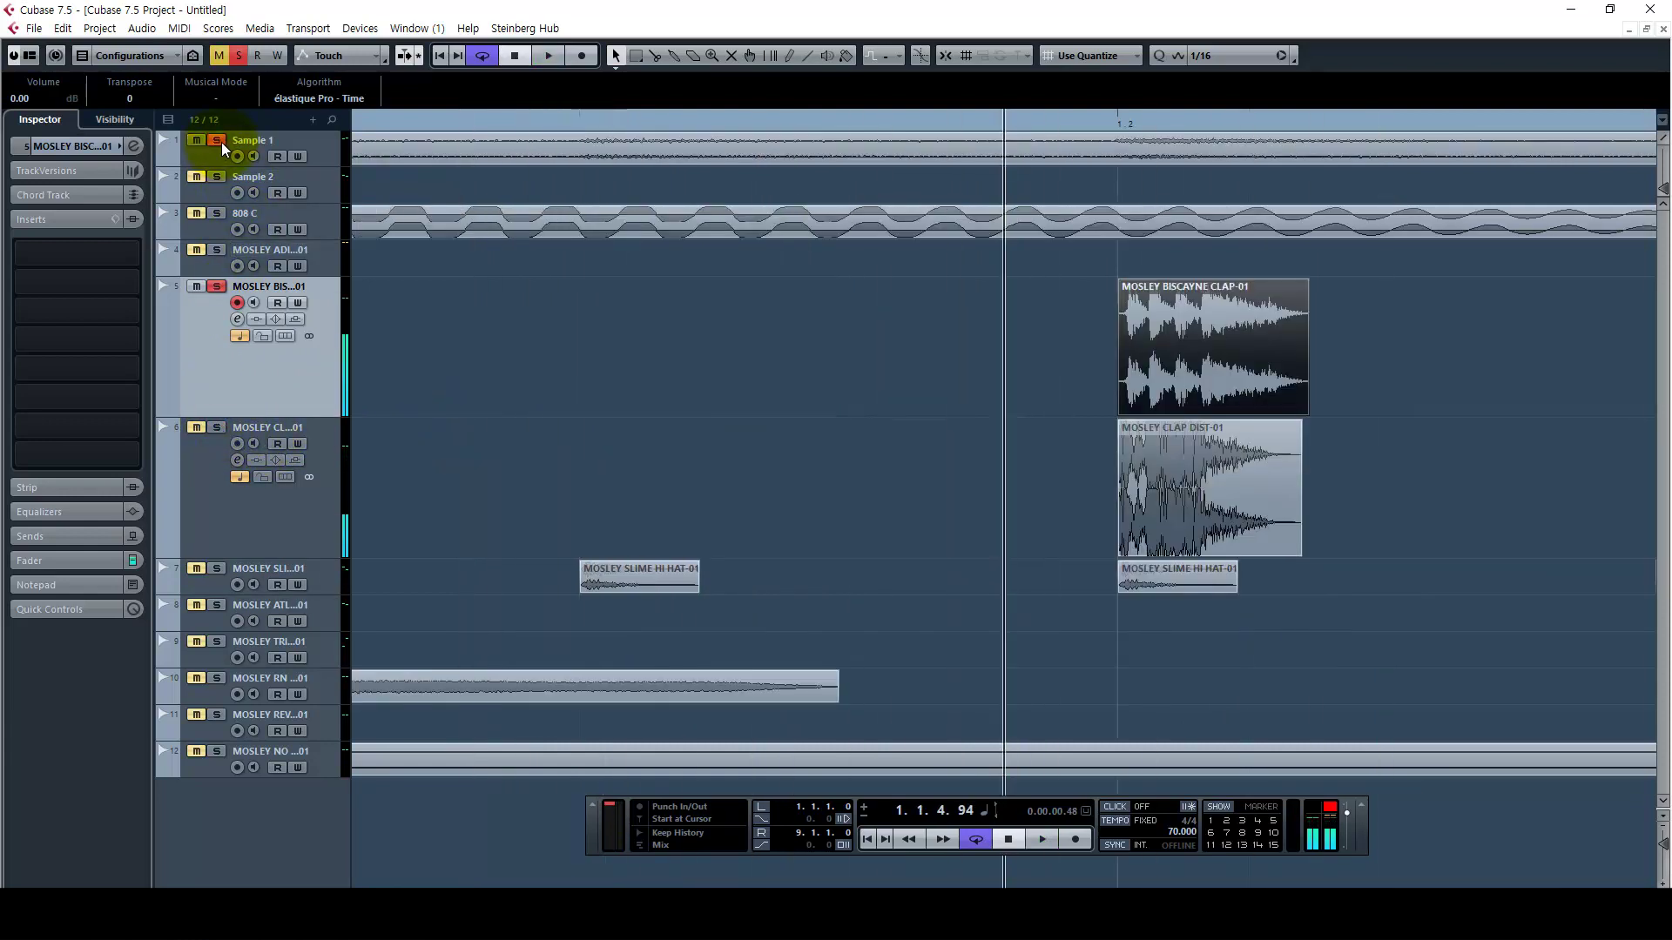
pyautogui.press('KP_Decimal')
pyautogui.press('space')
pyautogui.press('g')
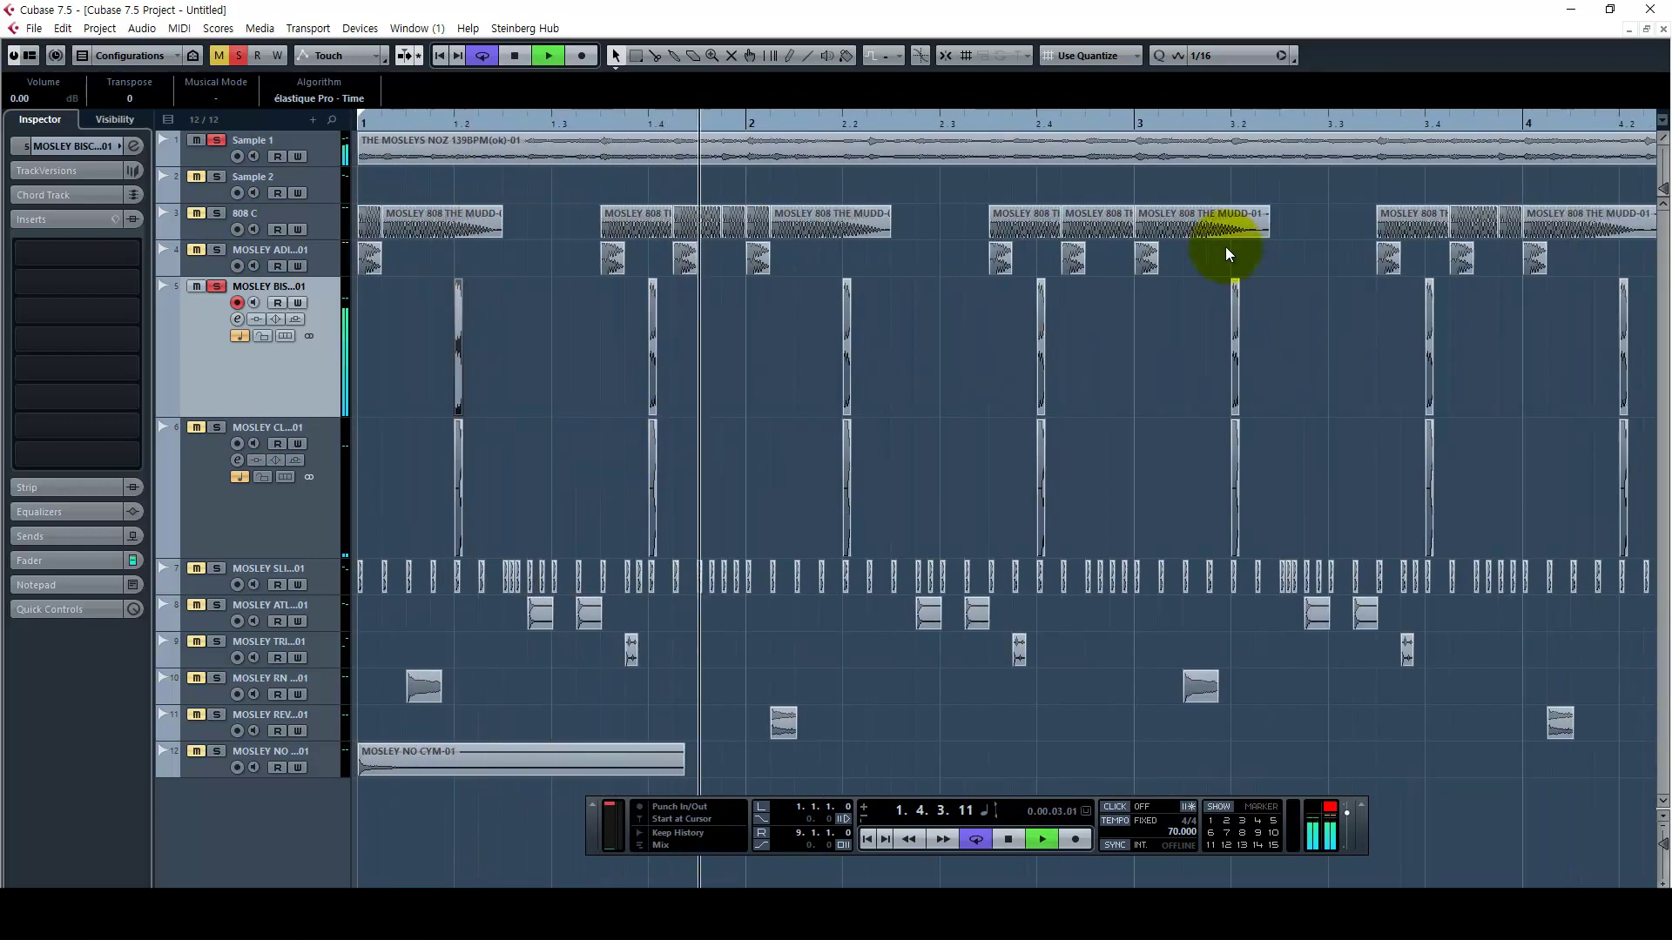
pyautogui.click(1137, 143)
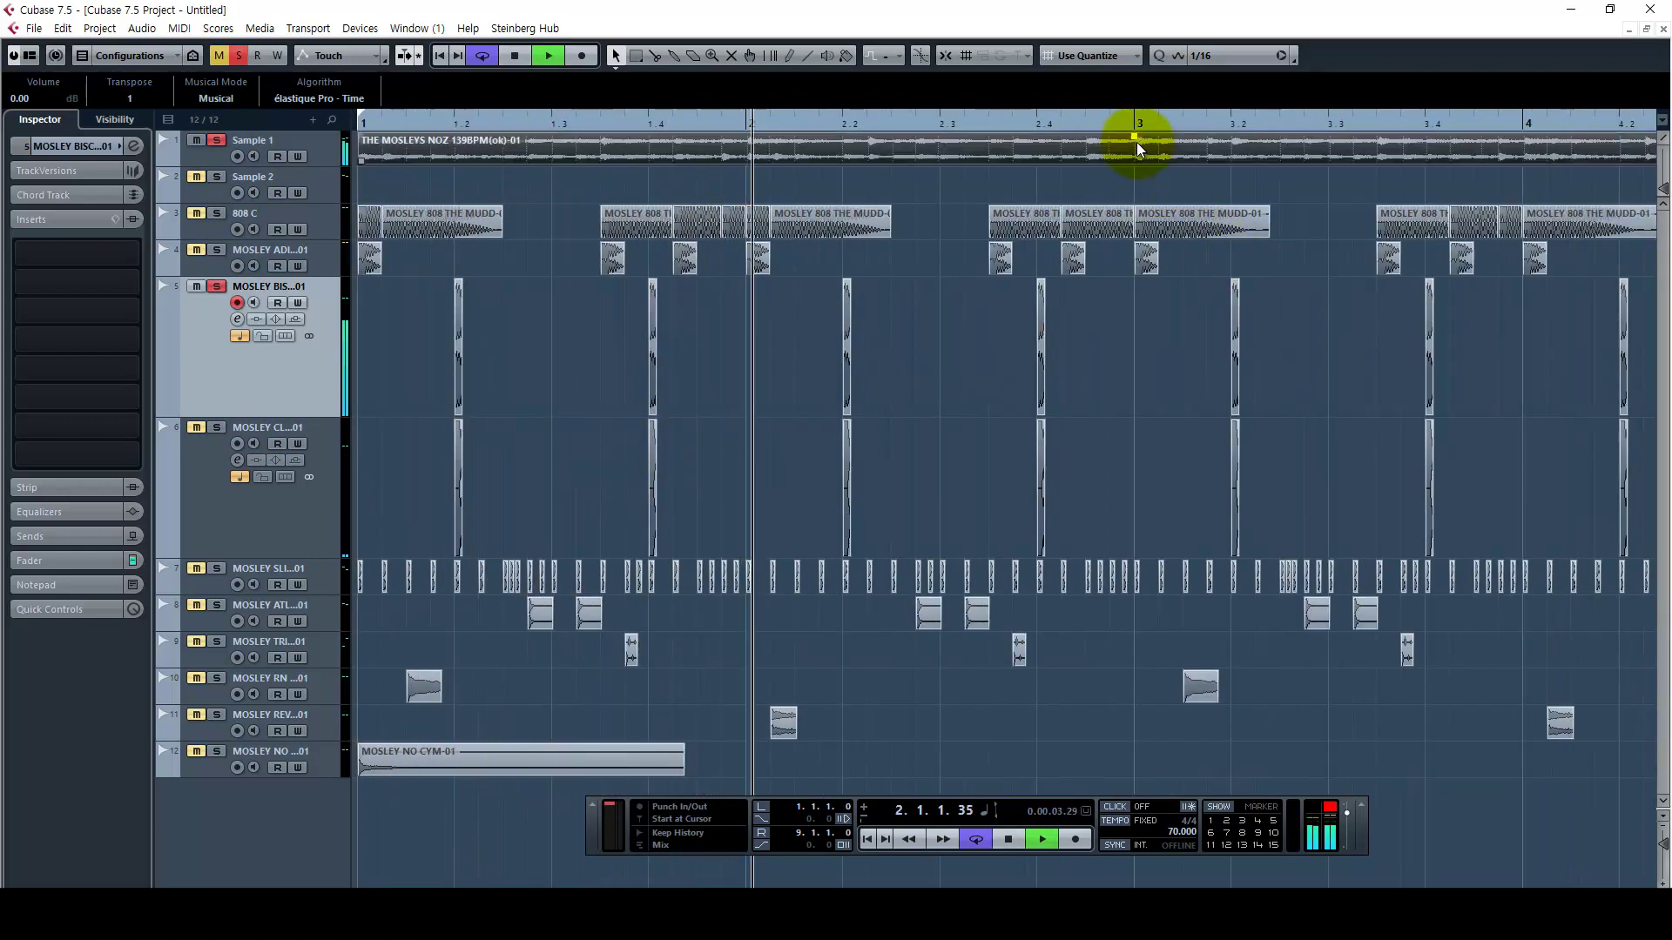
# Add the Clap Dist track to the solo and replay the sample with both claps from bar 1
pyautogui.click(285, 498)
pyautogui.press('space')
pyautogui.press('space')
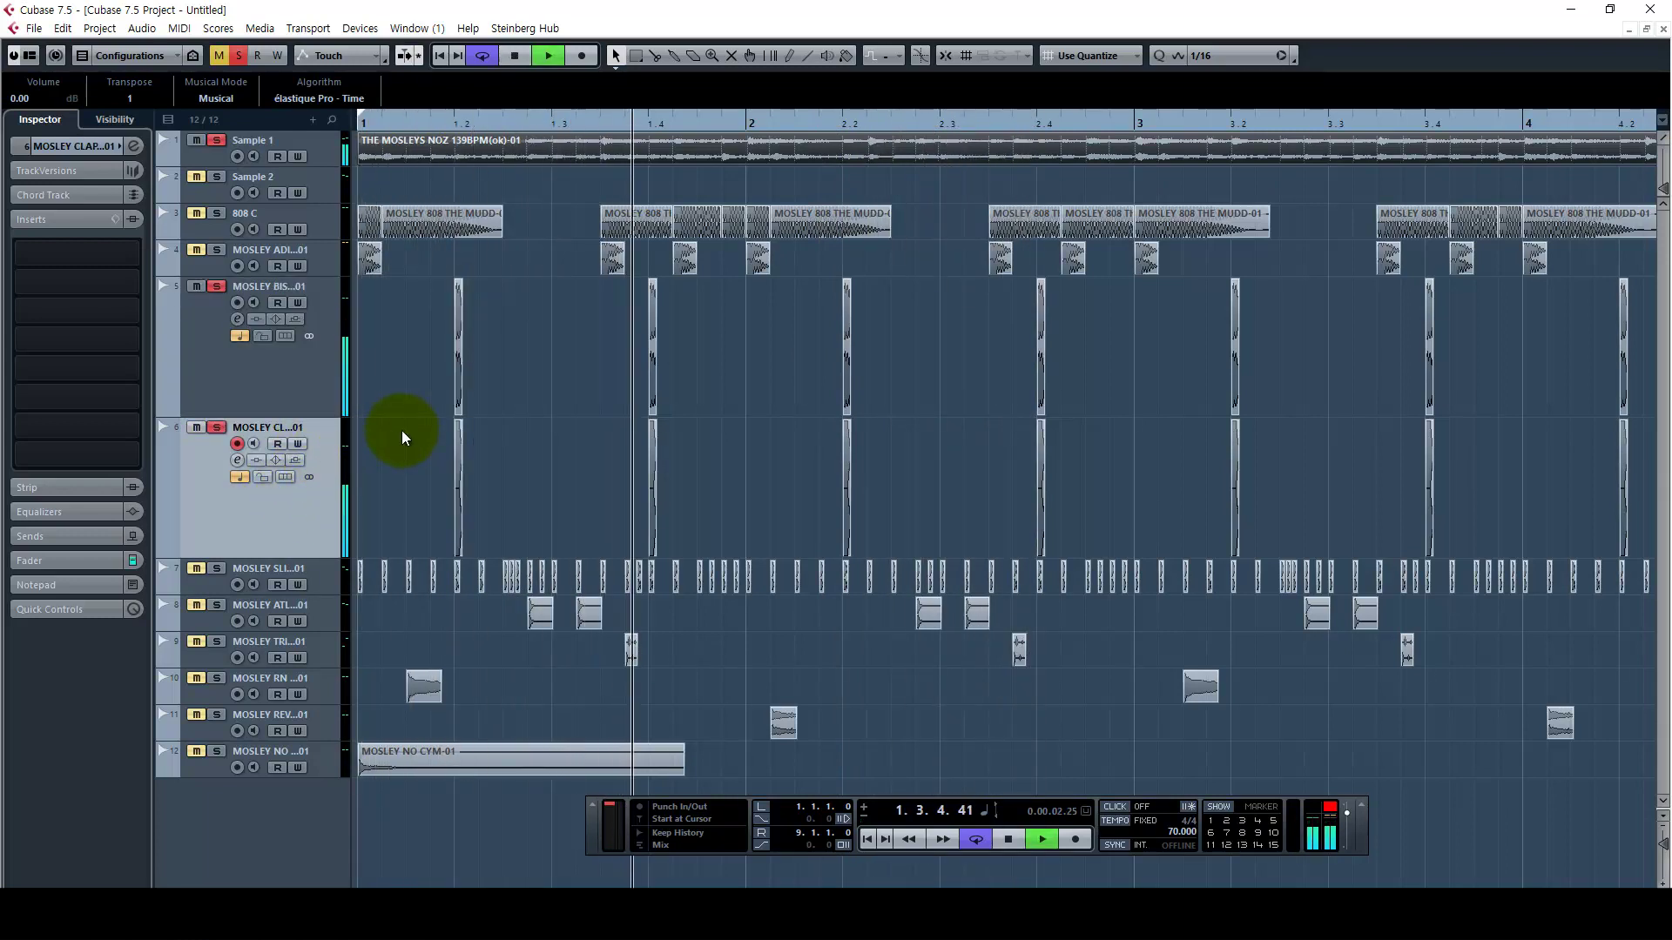
# Set the Clap Dist channel fader to -6.66 dB in the mixer, close it and restart playback from bar 1
pyautogui.press('F3')
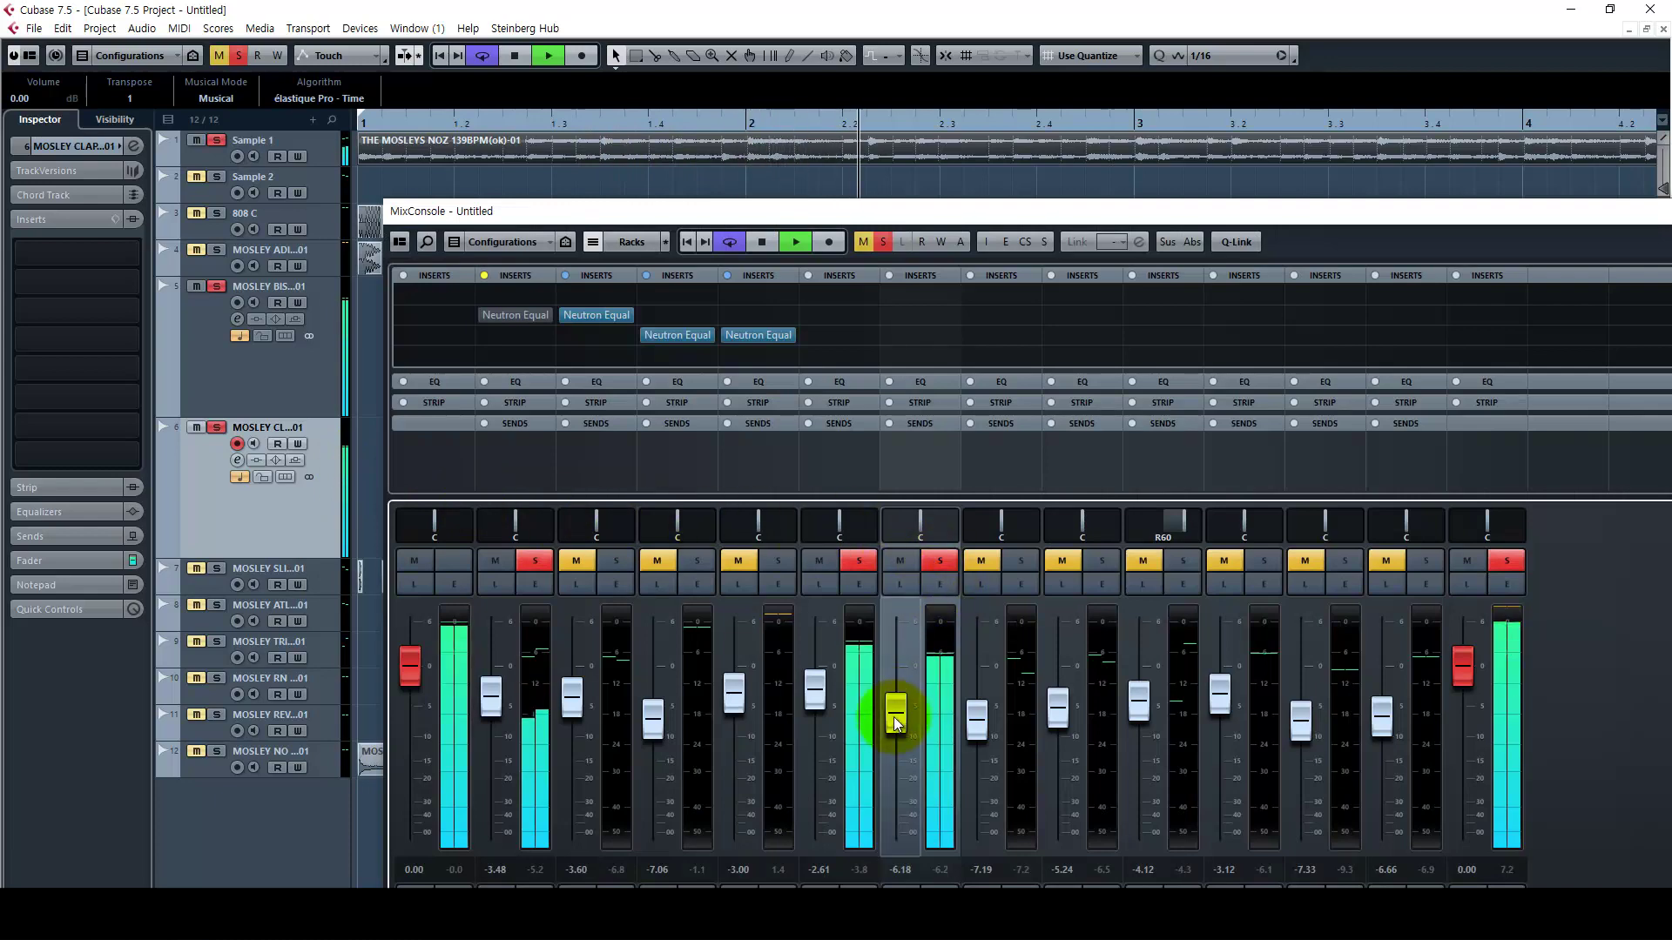
pyautogui.press('F3')
pyautogui.press('space')
pyautogui.press('F3')
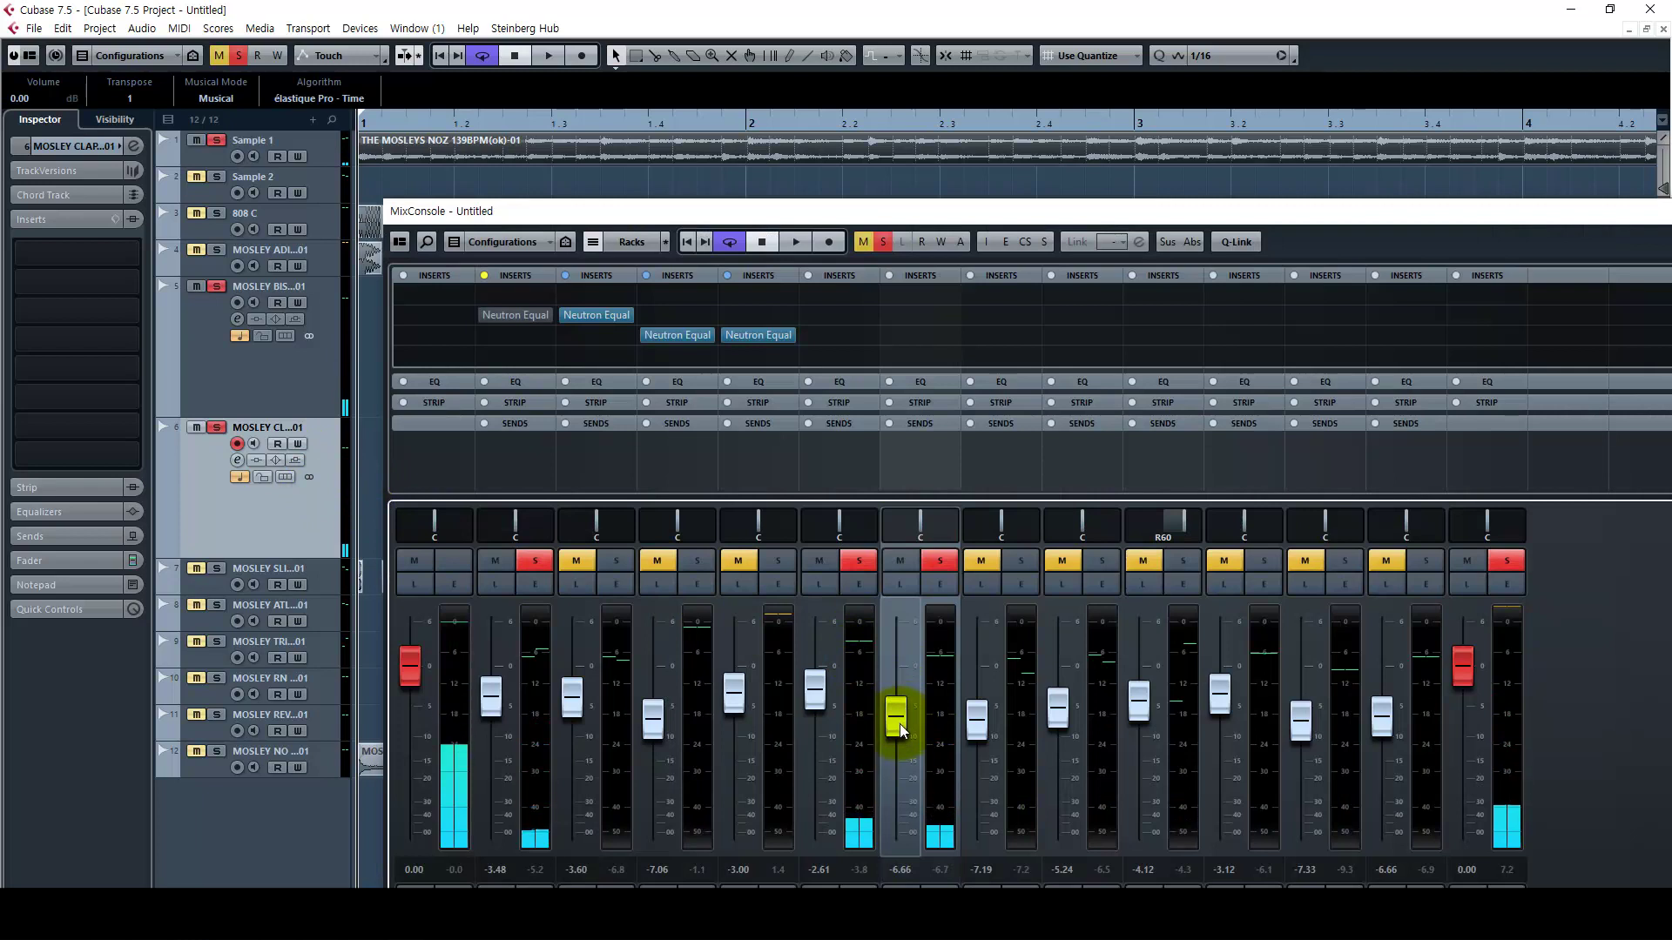
pyautogui.press('F3')
pyautogui.press('space')
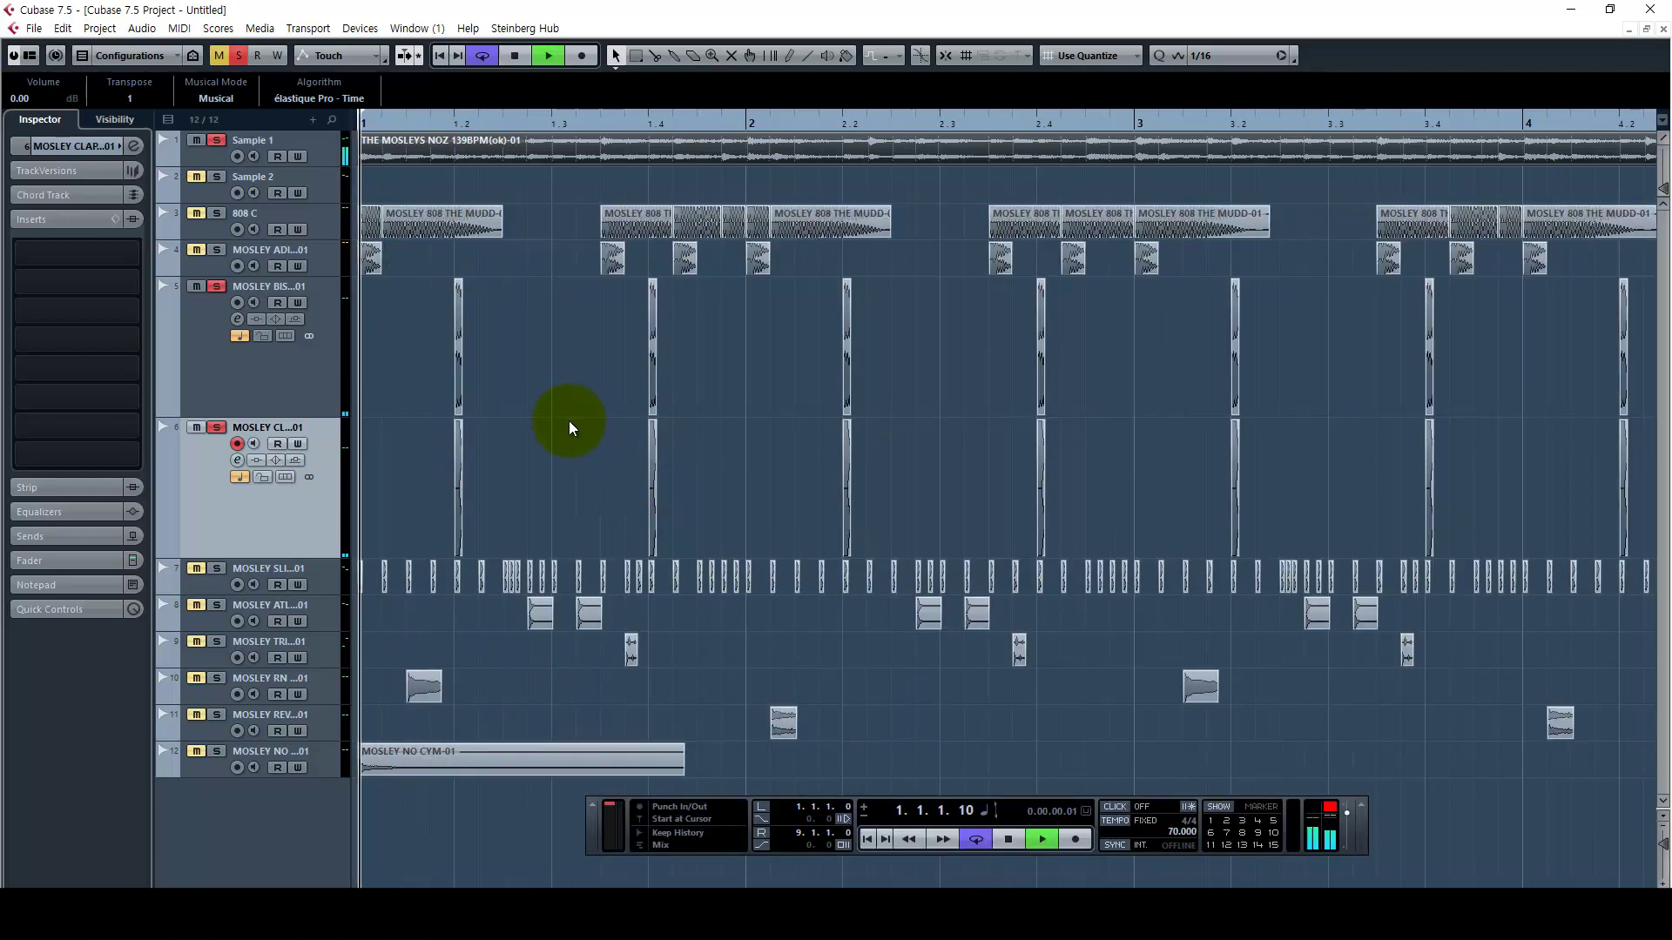
# Mute the first four Clap Dist clips during playback to compare the claps without that layer, and unmute them
pyautogui.click(1115, 505)
pyautogui.press('7')
pyautogui.press('f')
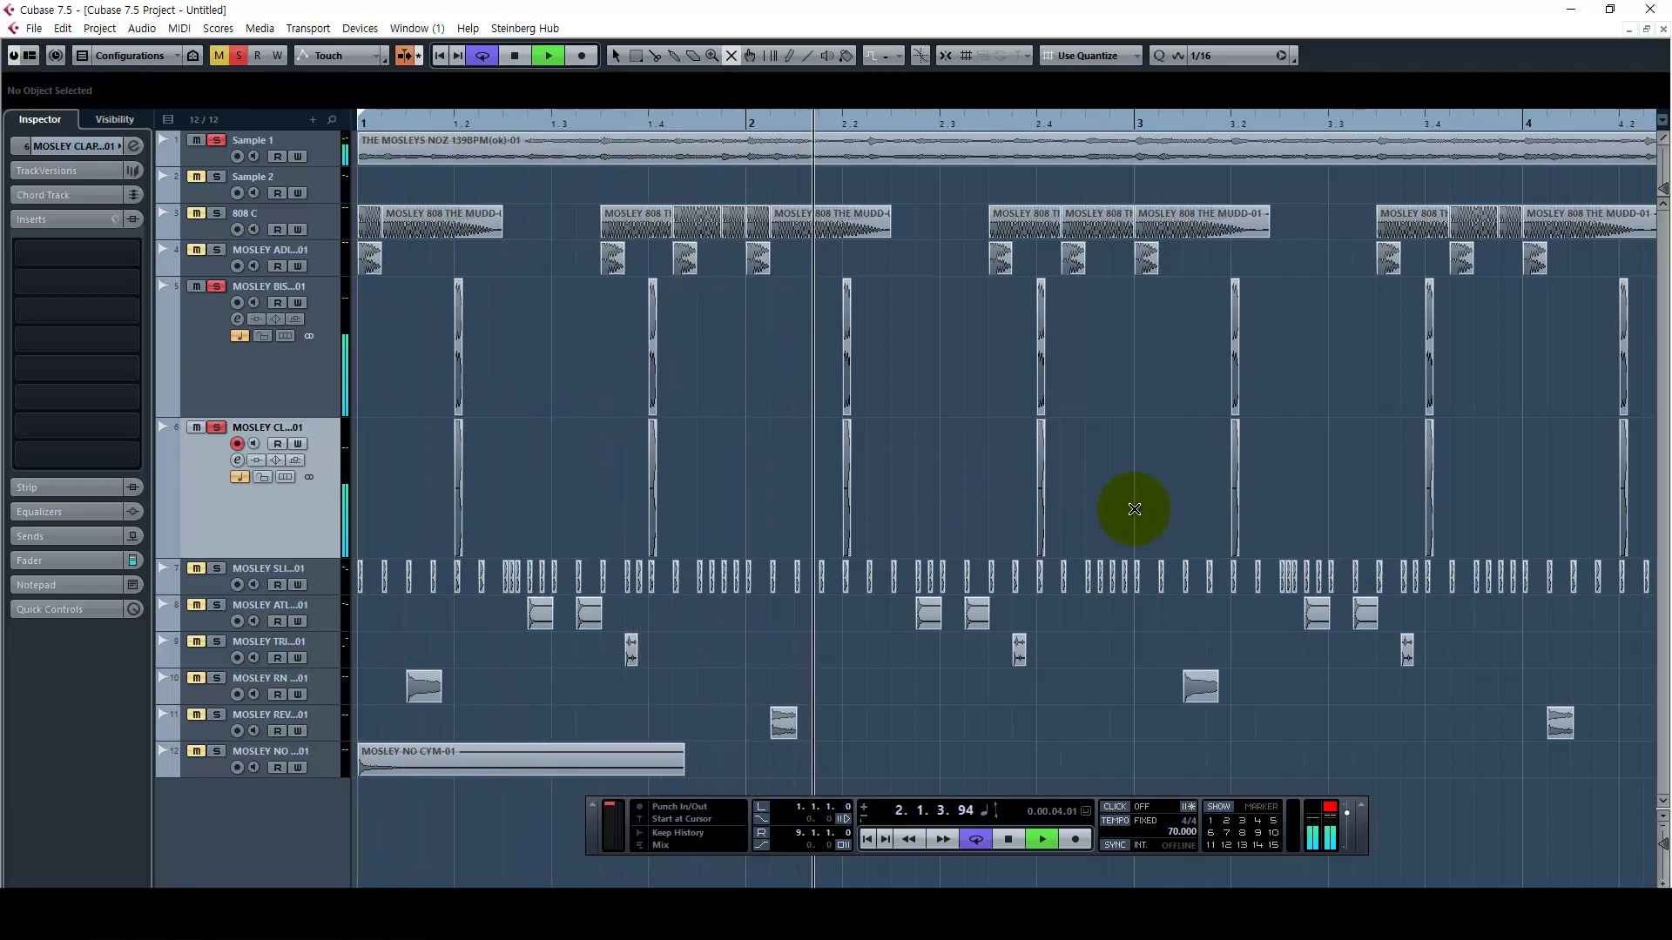
pyautogui.press('g')
pyautogui.press('g')
pyautogui.moveTo(813, 509); pyautogui.dragTo(198, 457)
pyautogui.press('.')
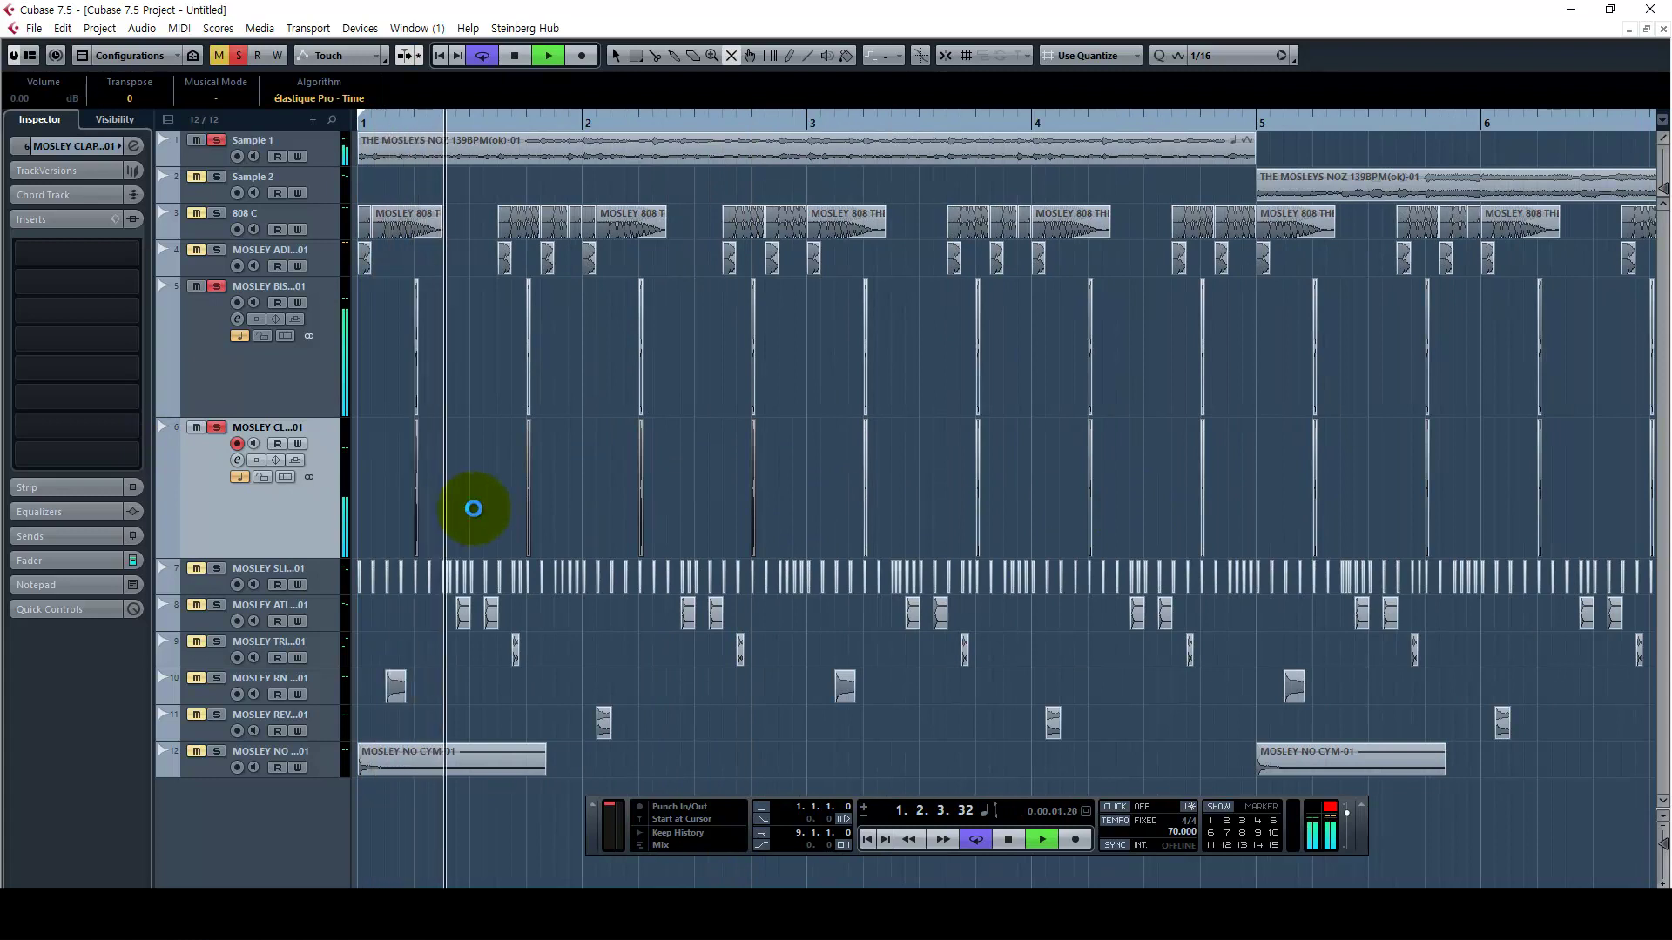
pyautogui.press('h')
pyautogui.press('h')
pyautogui.click(485, 504)
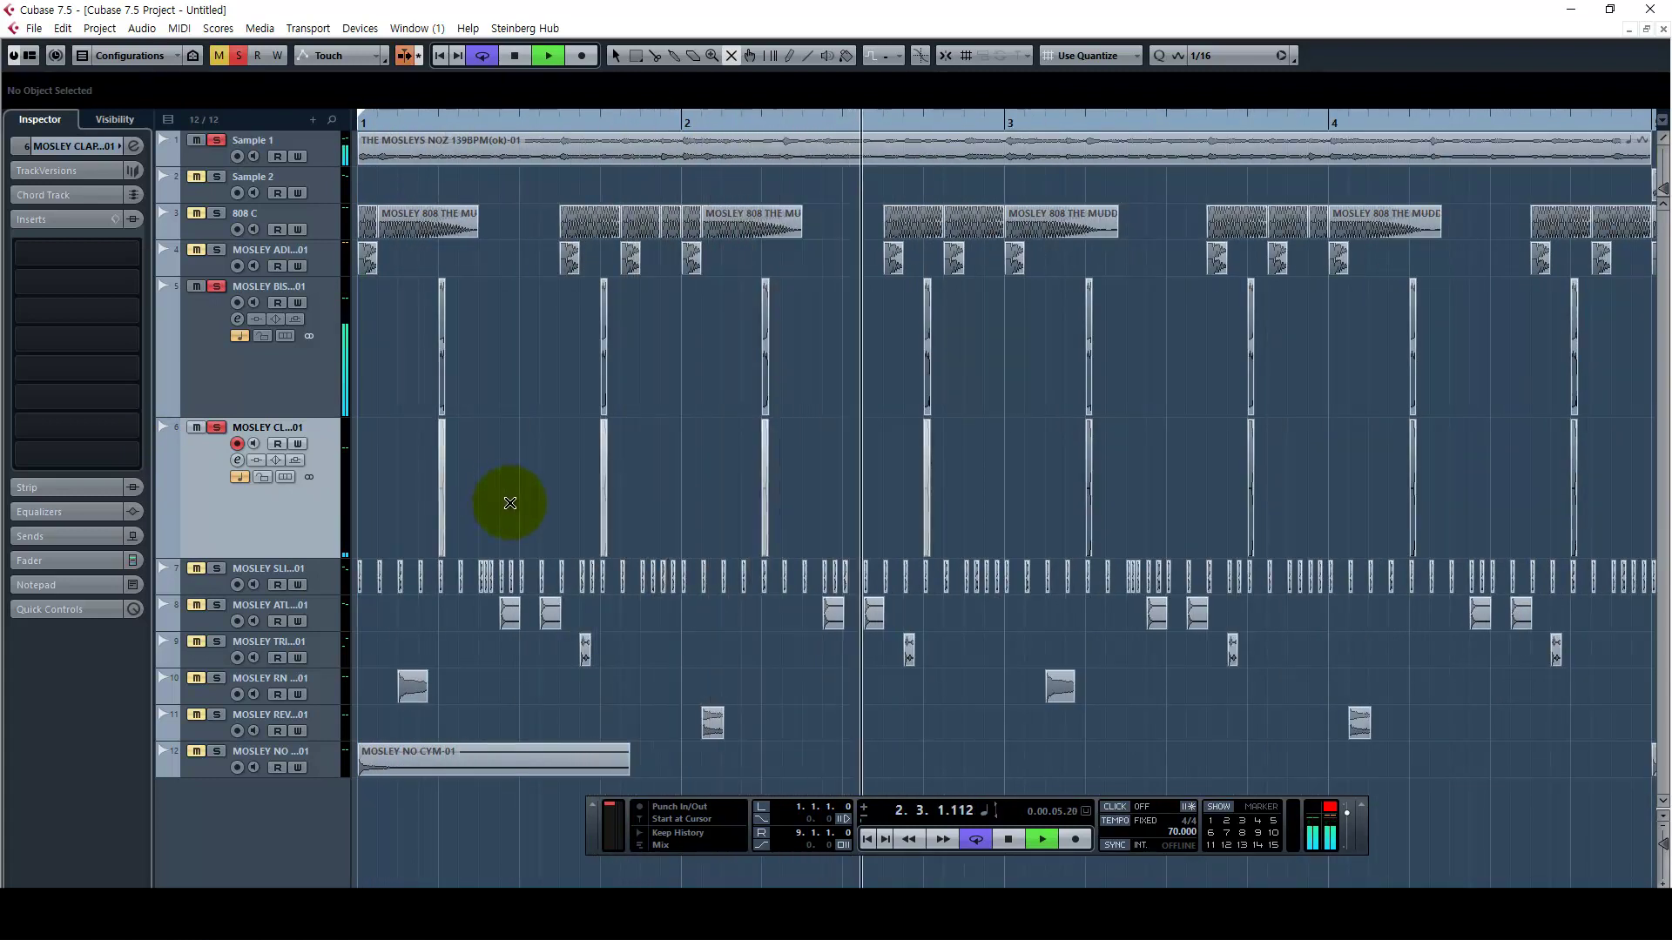
pyautogui.press('space')
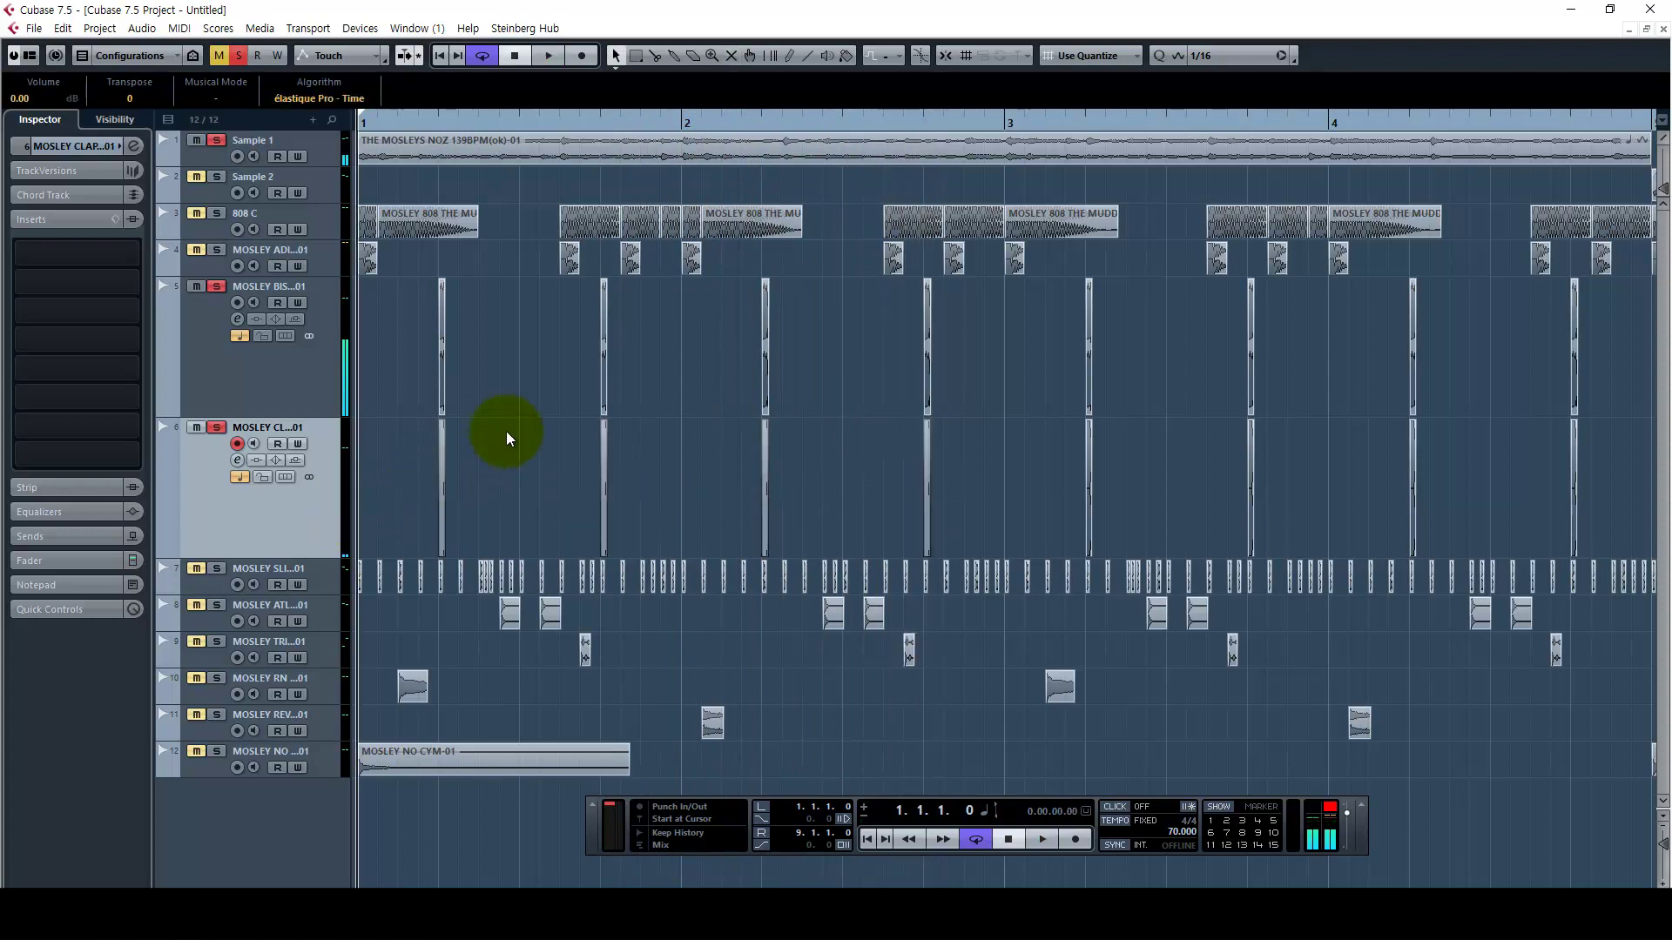
# Reduce the height of both clap tracks and take them and Sample 1 out of solo
pyautogui.click(303, 404)
pyautogui.moveTo(304, 415); pyautogui.dragTo(308, 348)
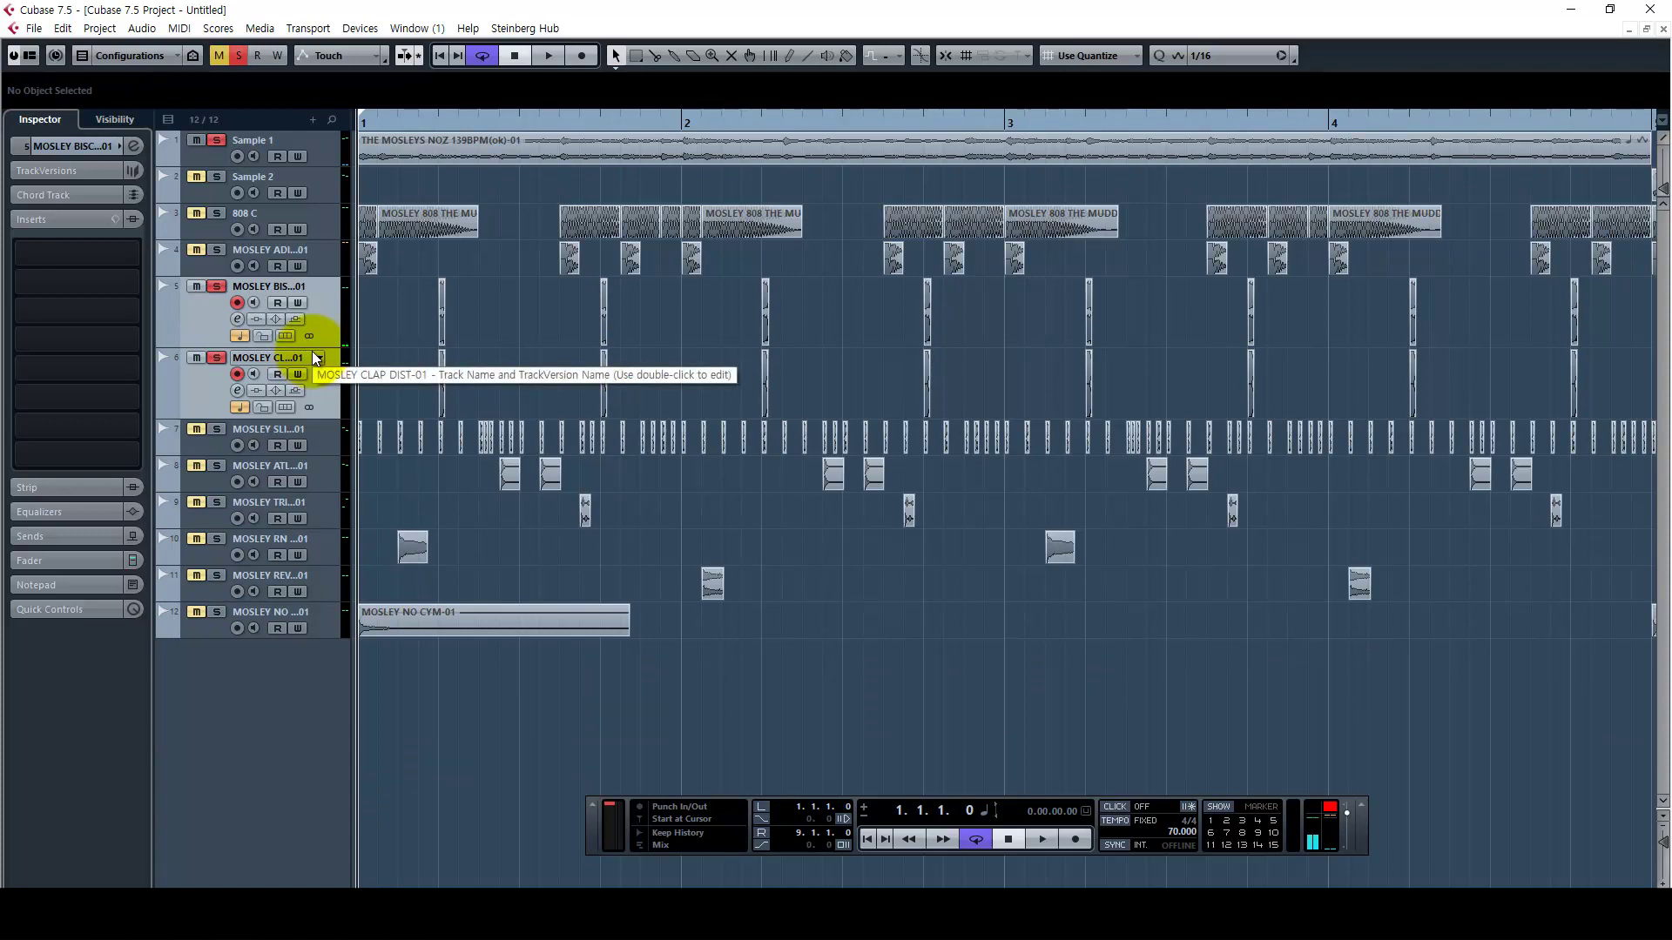
pyautogui.press('s')
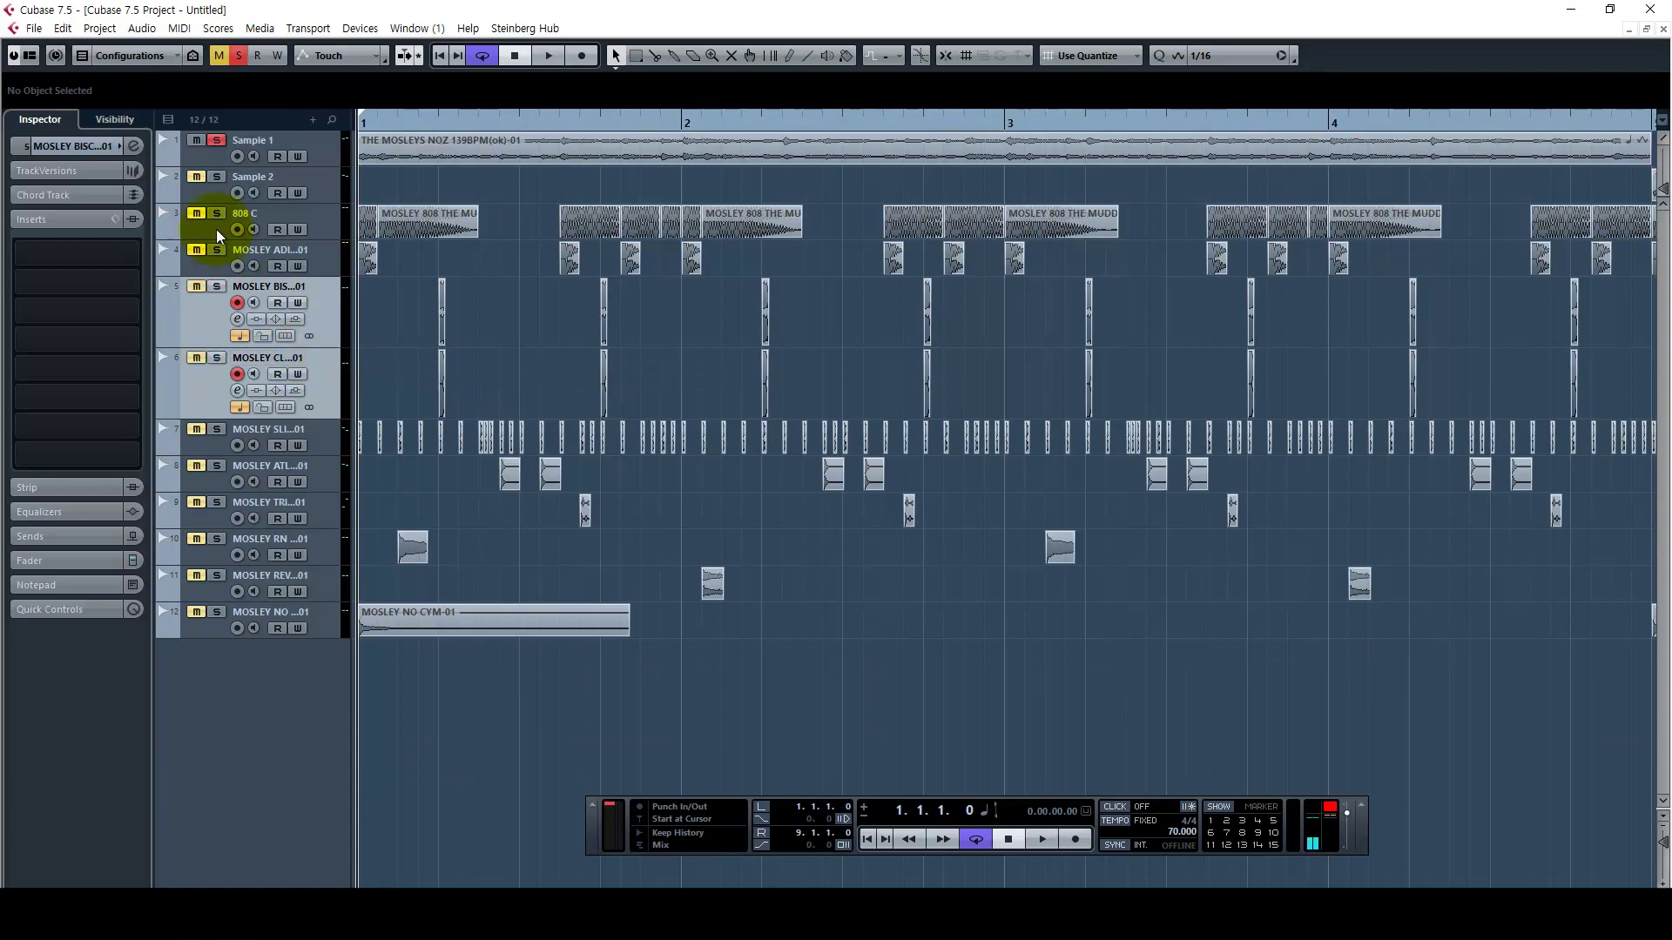
pyautogui.click(216, 140)
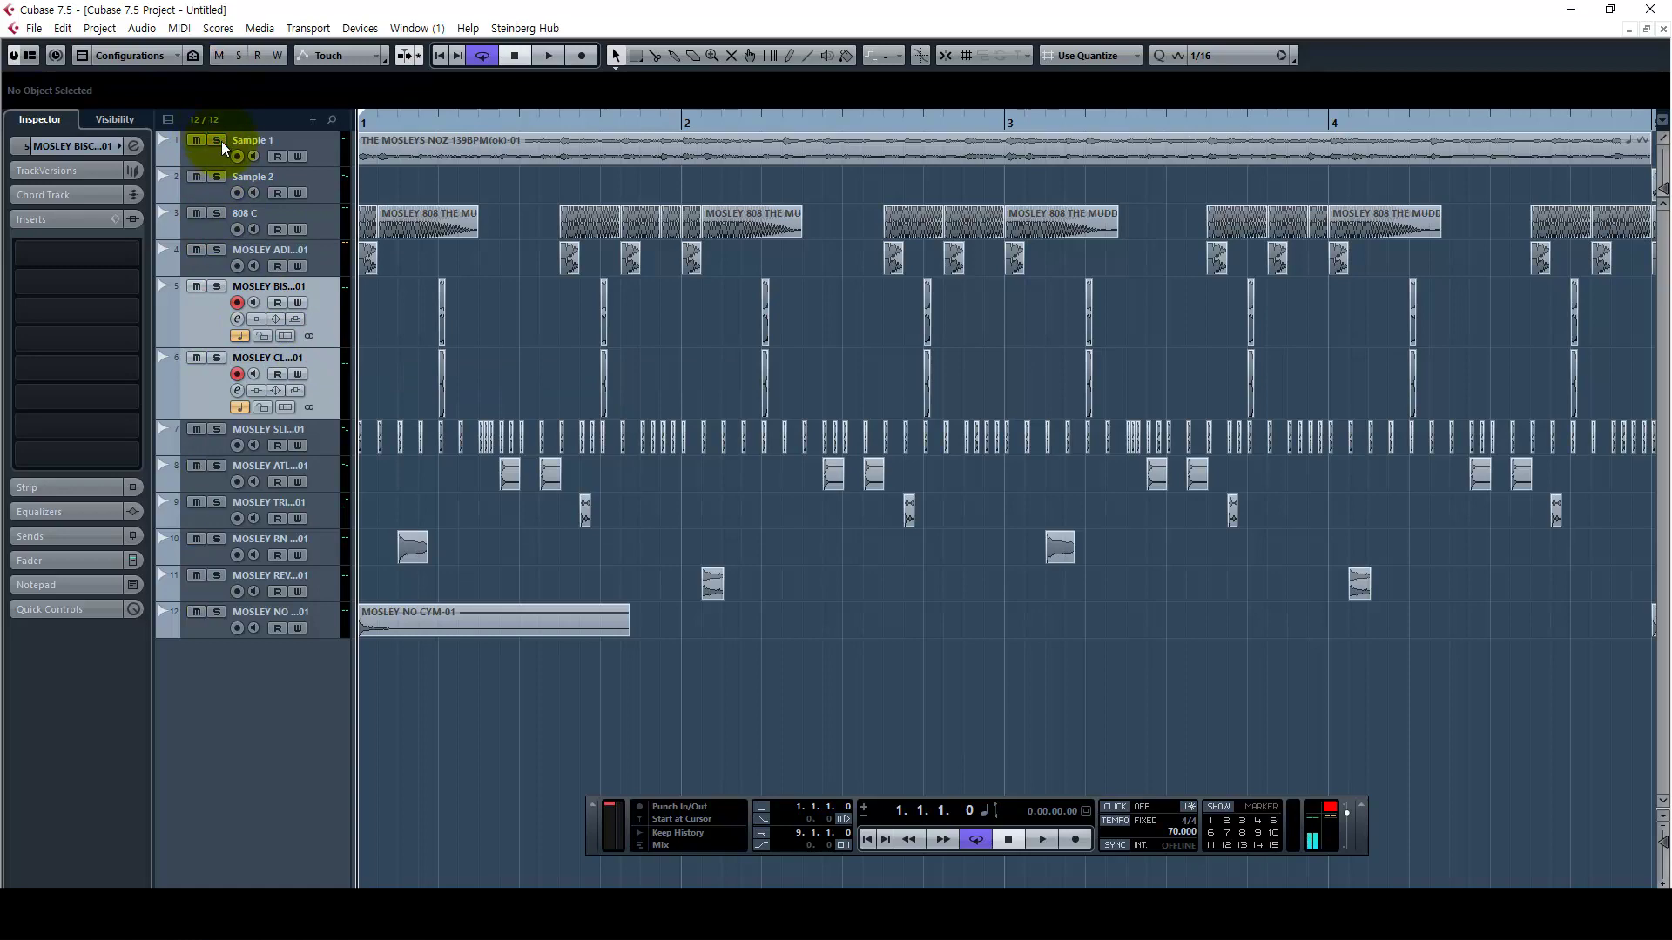
# Solo the Slime Hi Hat track, increase its height and select its first clip at bar 1
pyautogui.click(329, 435)
pyautogui.press('s')
pyautogui.moveTo(318, 457); pyautogui.dragTo(326, 511)
pyautogui.press('h')
pyautogui.press('h')
pyautogui.press('h')
pyautogui.press('h')
pyautogui.press('h')
pyautogui.press('h')
pyautogui.press('h')
pyautogui.press('h')
pyautogui.press('h')
pyautogui.press('h')
pyautogui.press('h')
pyautogui.press('h')
pyautogui.press('h')
pyautogui.press('h')
pyautogui.press('h')
pyautogui.press('h')
pyautogui.press('h')
pyautogui.press('h')
pyautogui.press('h')
pyautogui.press('h')
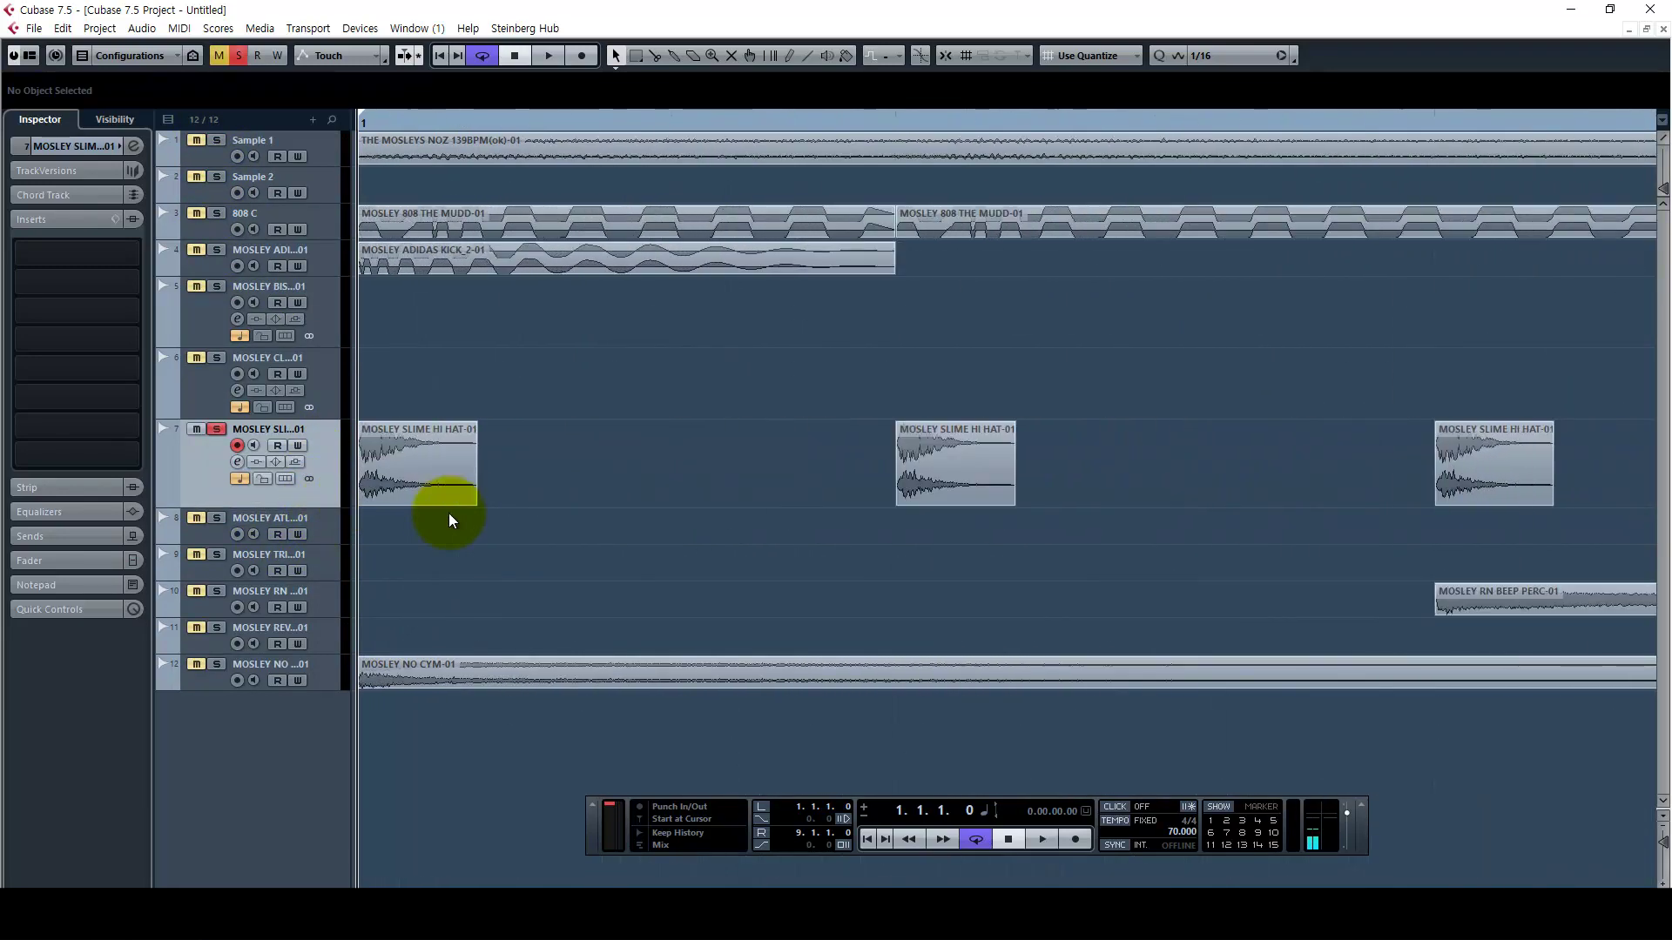
pyautogui.click(461, 477)
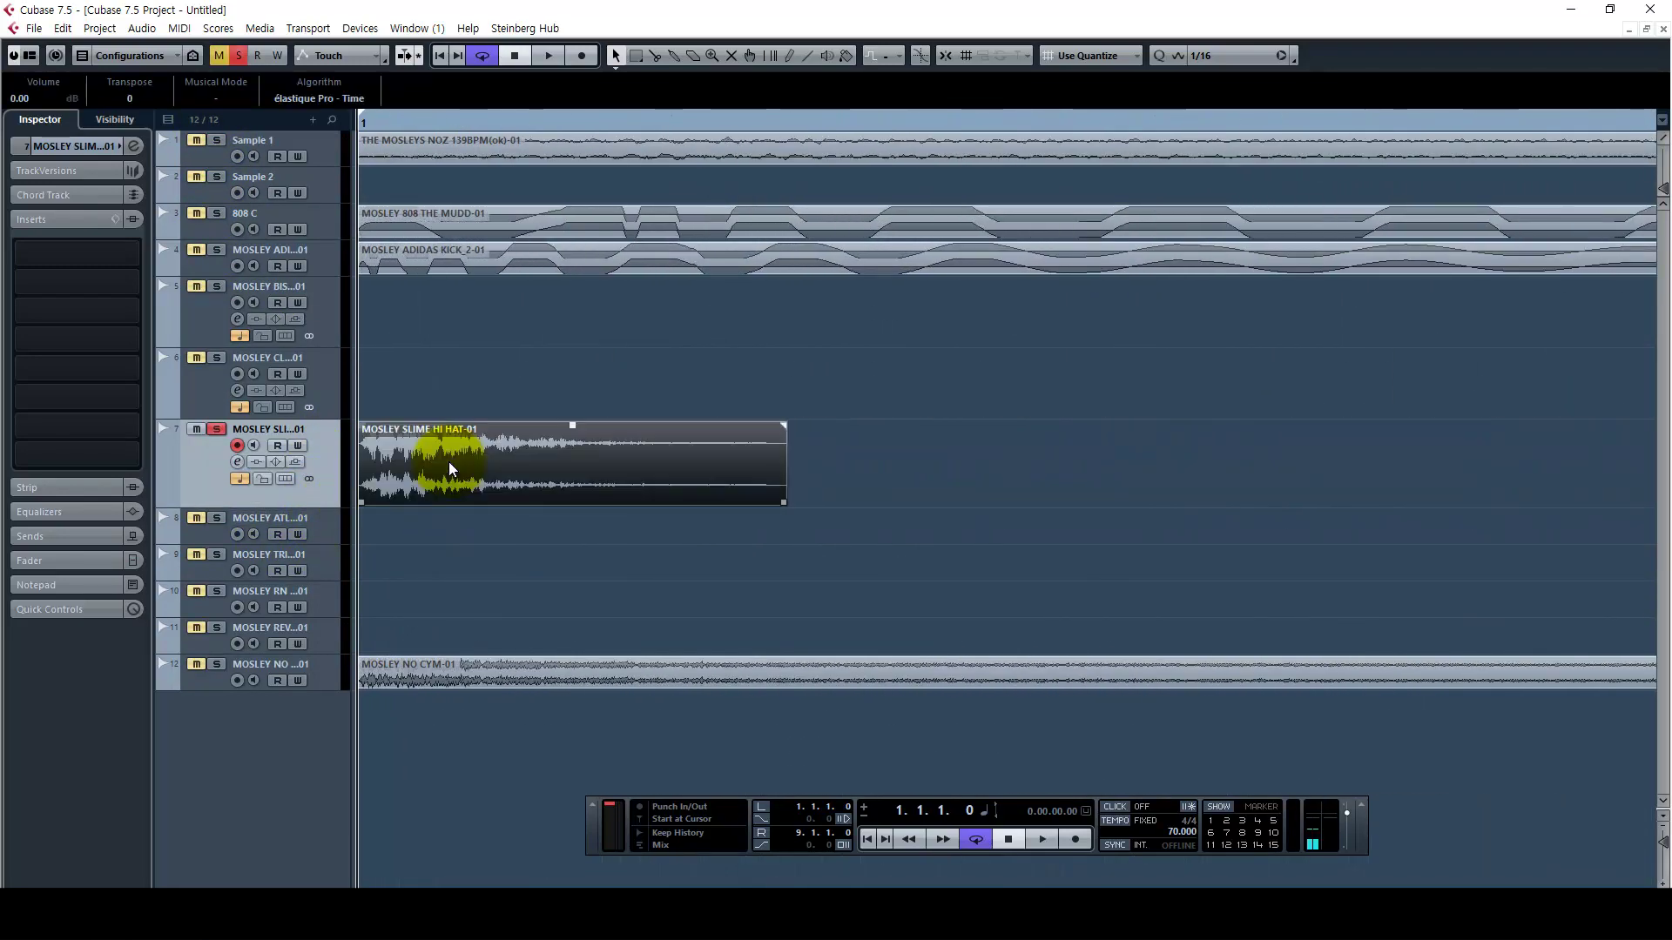
pyautogui.press('g')
pyautogui.press('g')
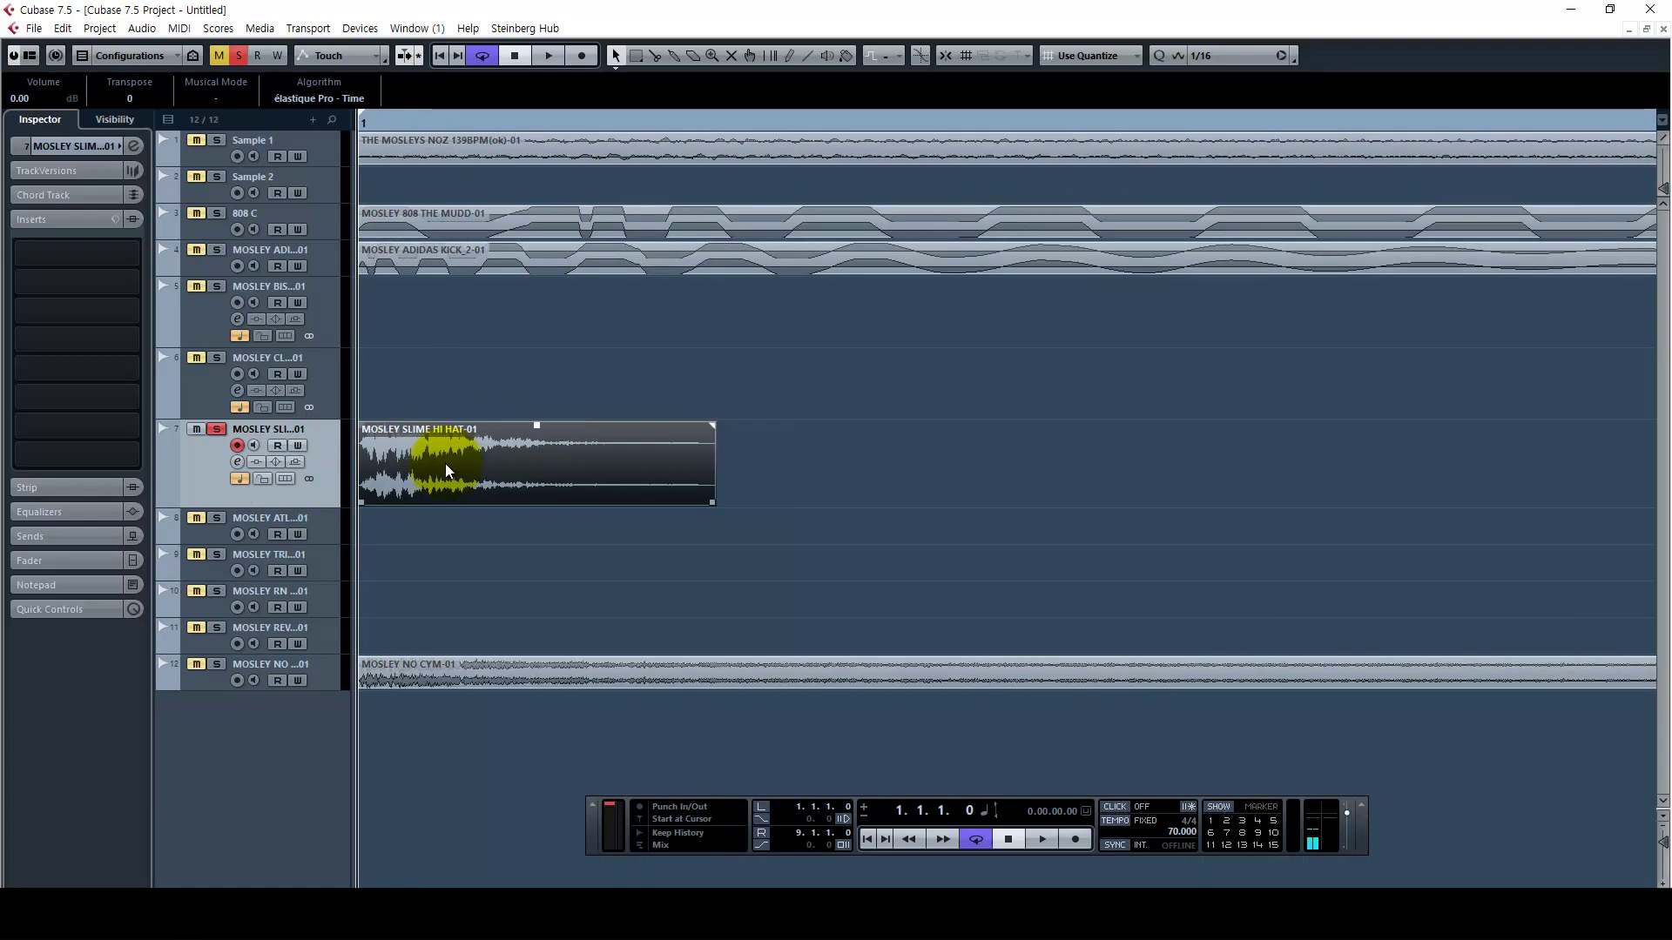
# Play the soloed Slime Hi Hat pattern from bar 1 into bar 2 and stop playback
pyautogui.press('space')
pyautogui.press('g')
pyautogui.press('g')
pyautogui.press('g')
pyautogui.press('g')
pyautogui.press('g')
pyautogui.press('g')
pyautogui.press('g')
pyautogui.press('g')
pyautogui.press('g')
pyautogui.press('g')
pyautogui.press('g')
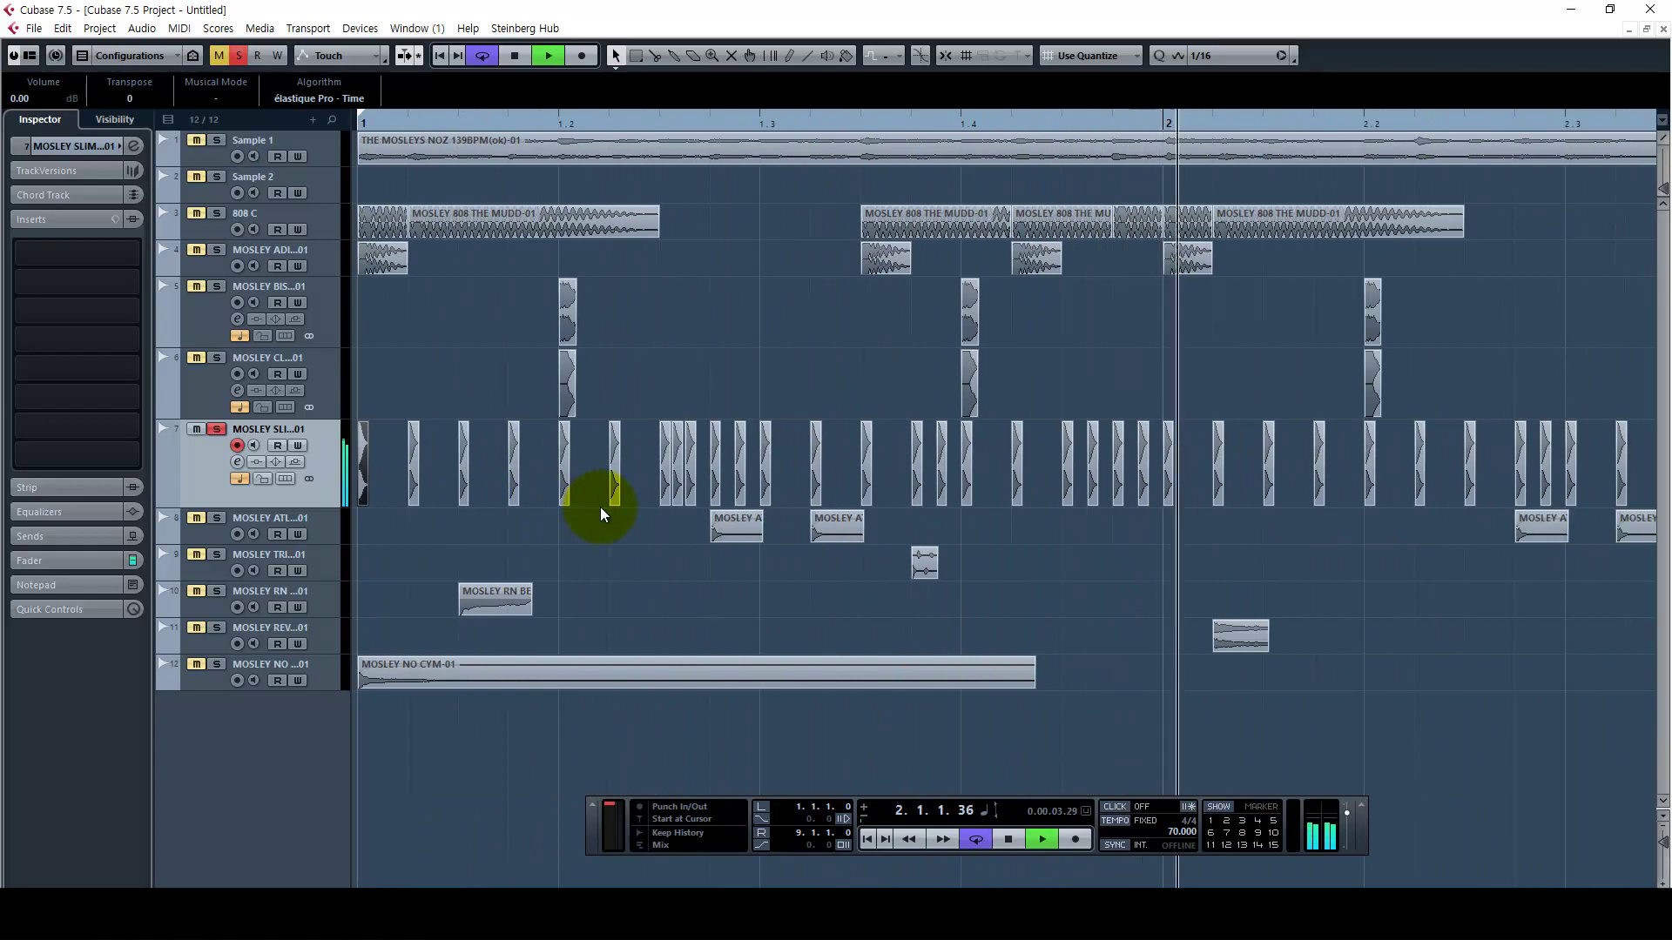
pyautogui.press('g')
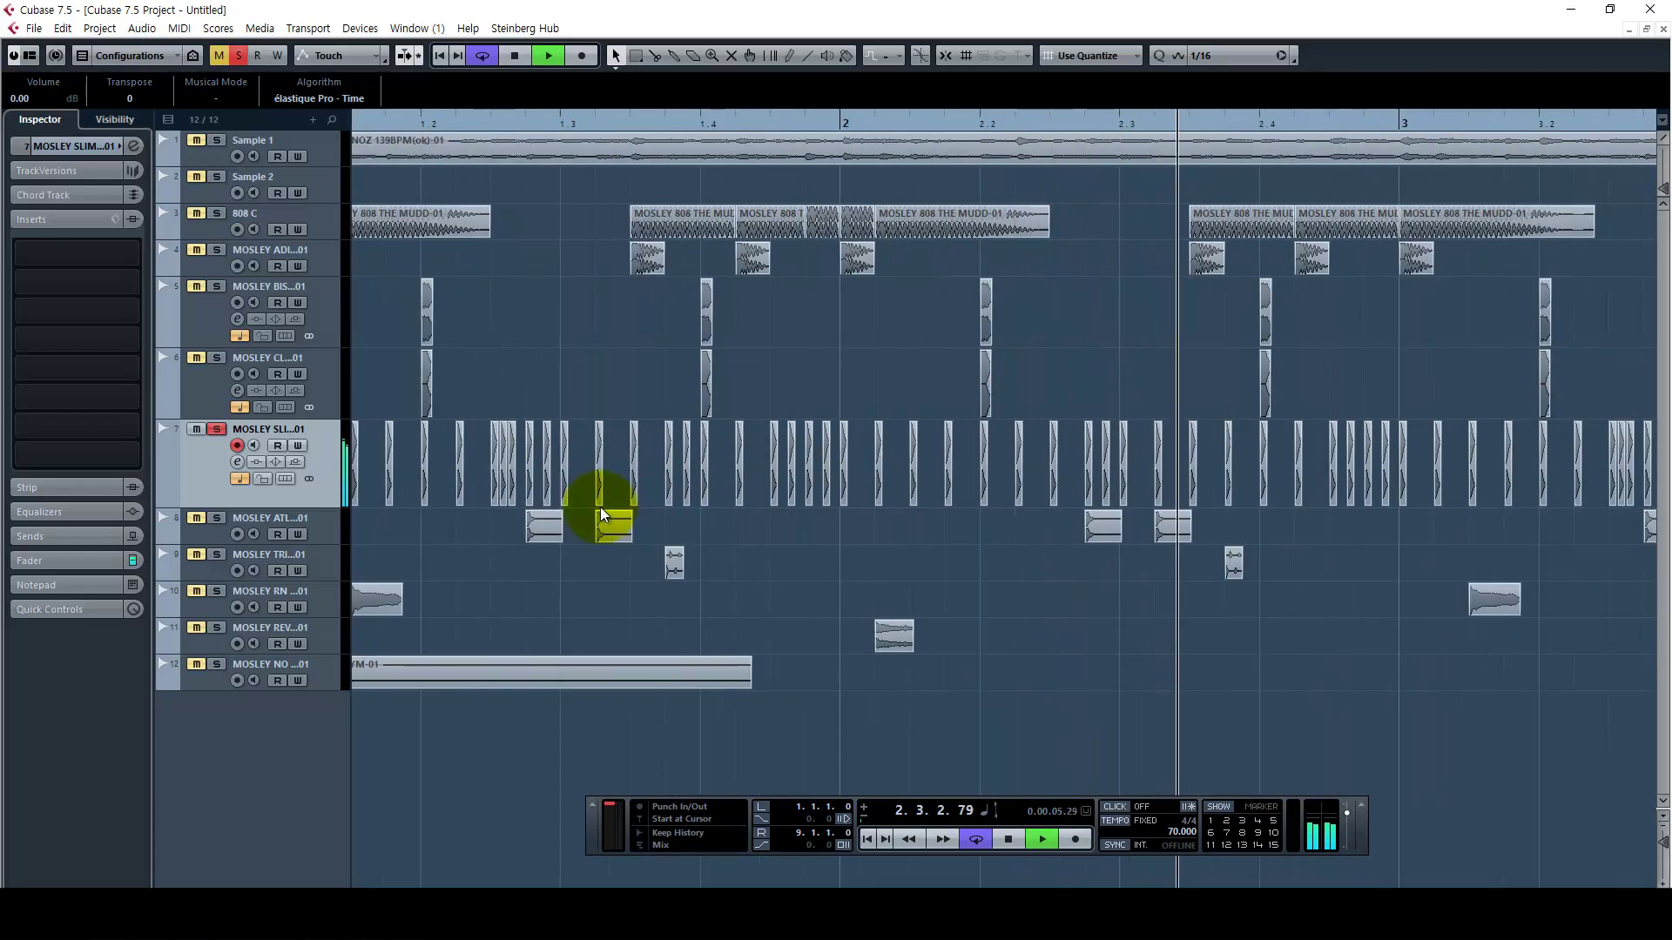
pyautogui.press('space')
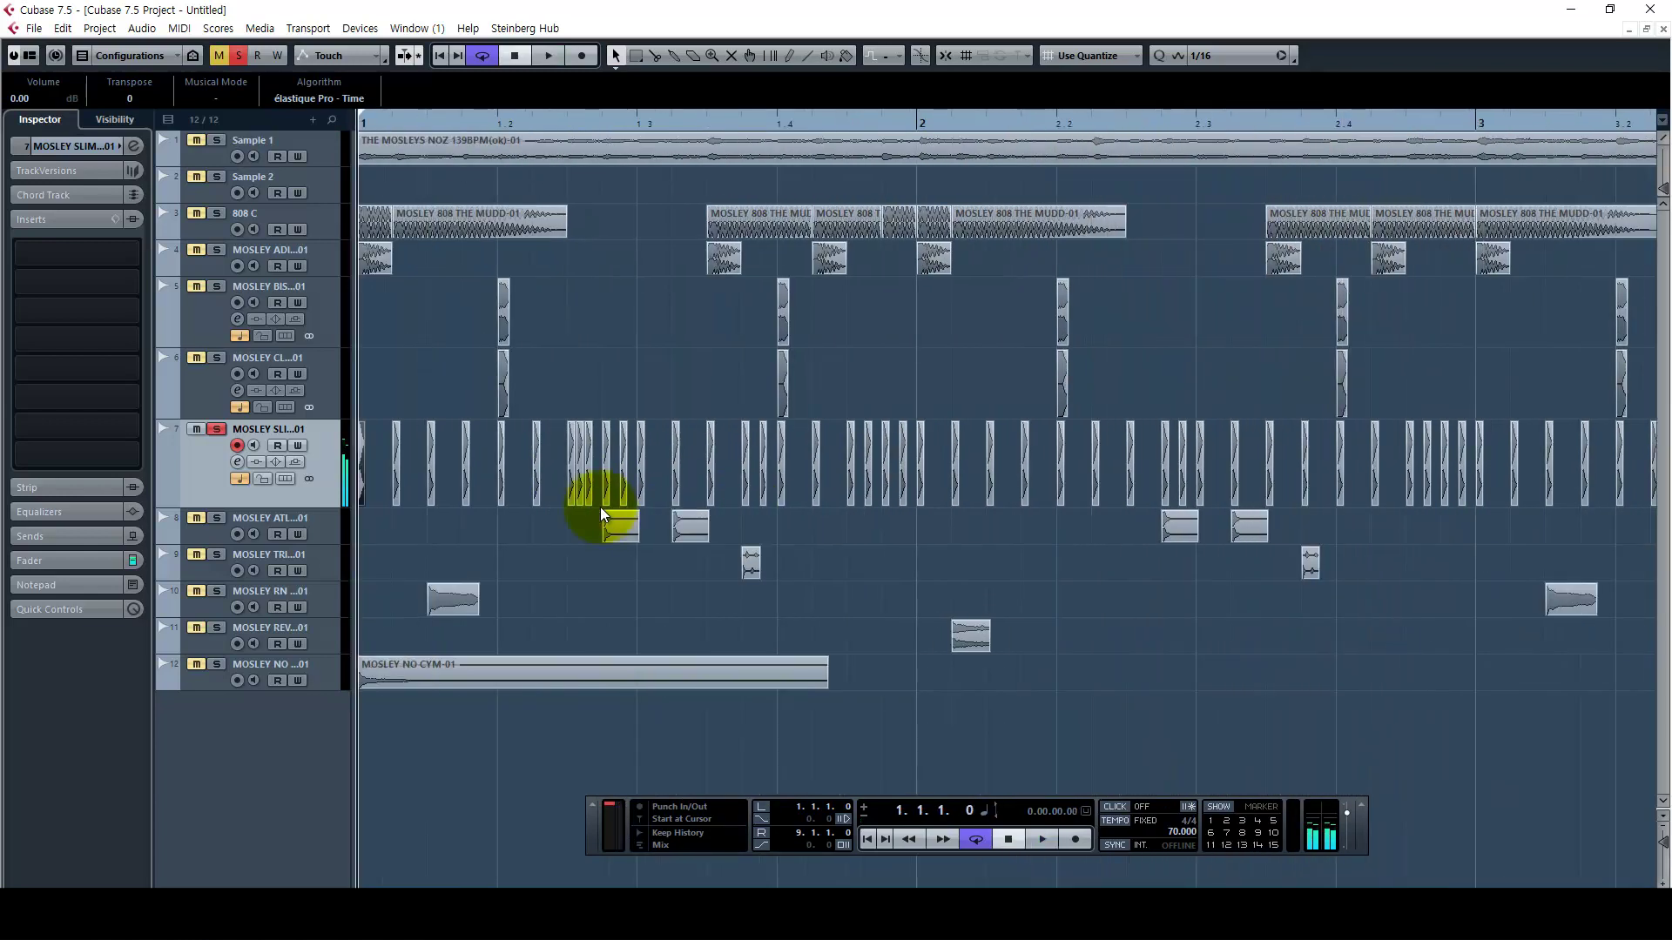
# Examine the fast hi-hat roll before beat 1.3 and select the four closely spaced hi-hat clips just before bar 2
pyautogui.press('h')
pyautogui.press('h')
pyautogui.press('h')
pyautogui.press('h')
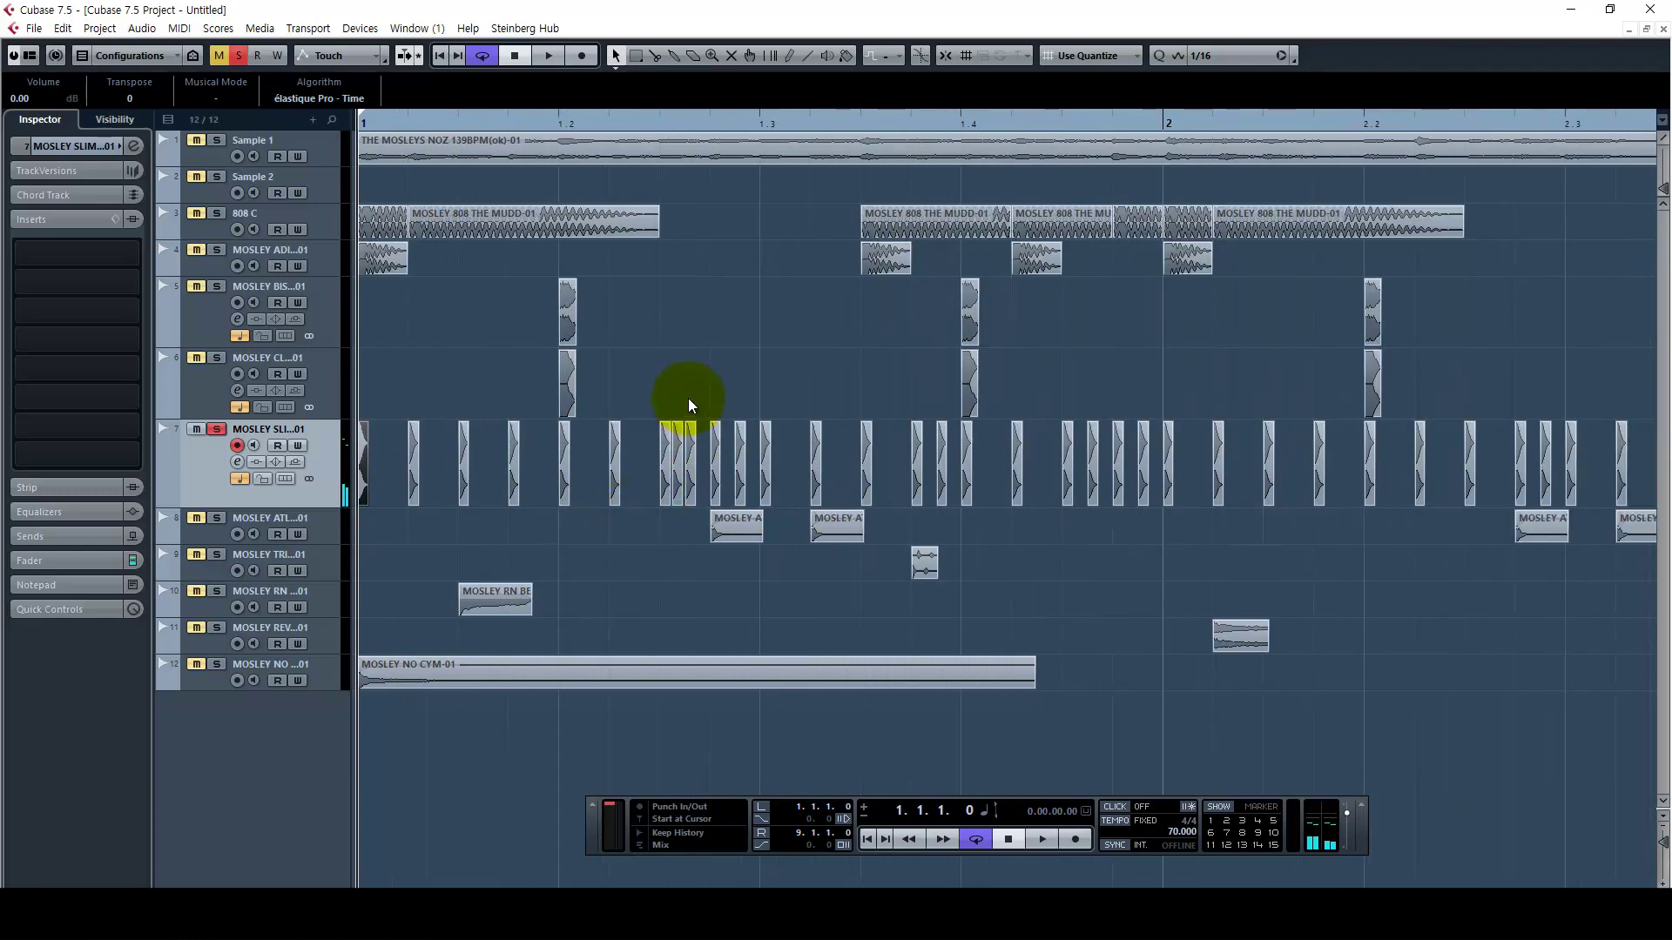
pyautogui.moveTo(687, 399); pyautogui.dragTo(676, 424)
pyautogui.moveTo(1143, 545); pyautogui.dragTo(1064, 498)
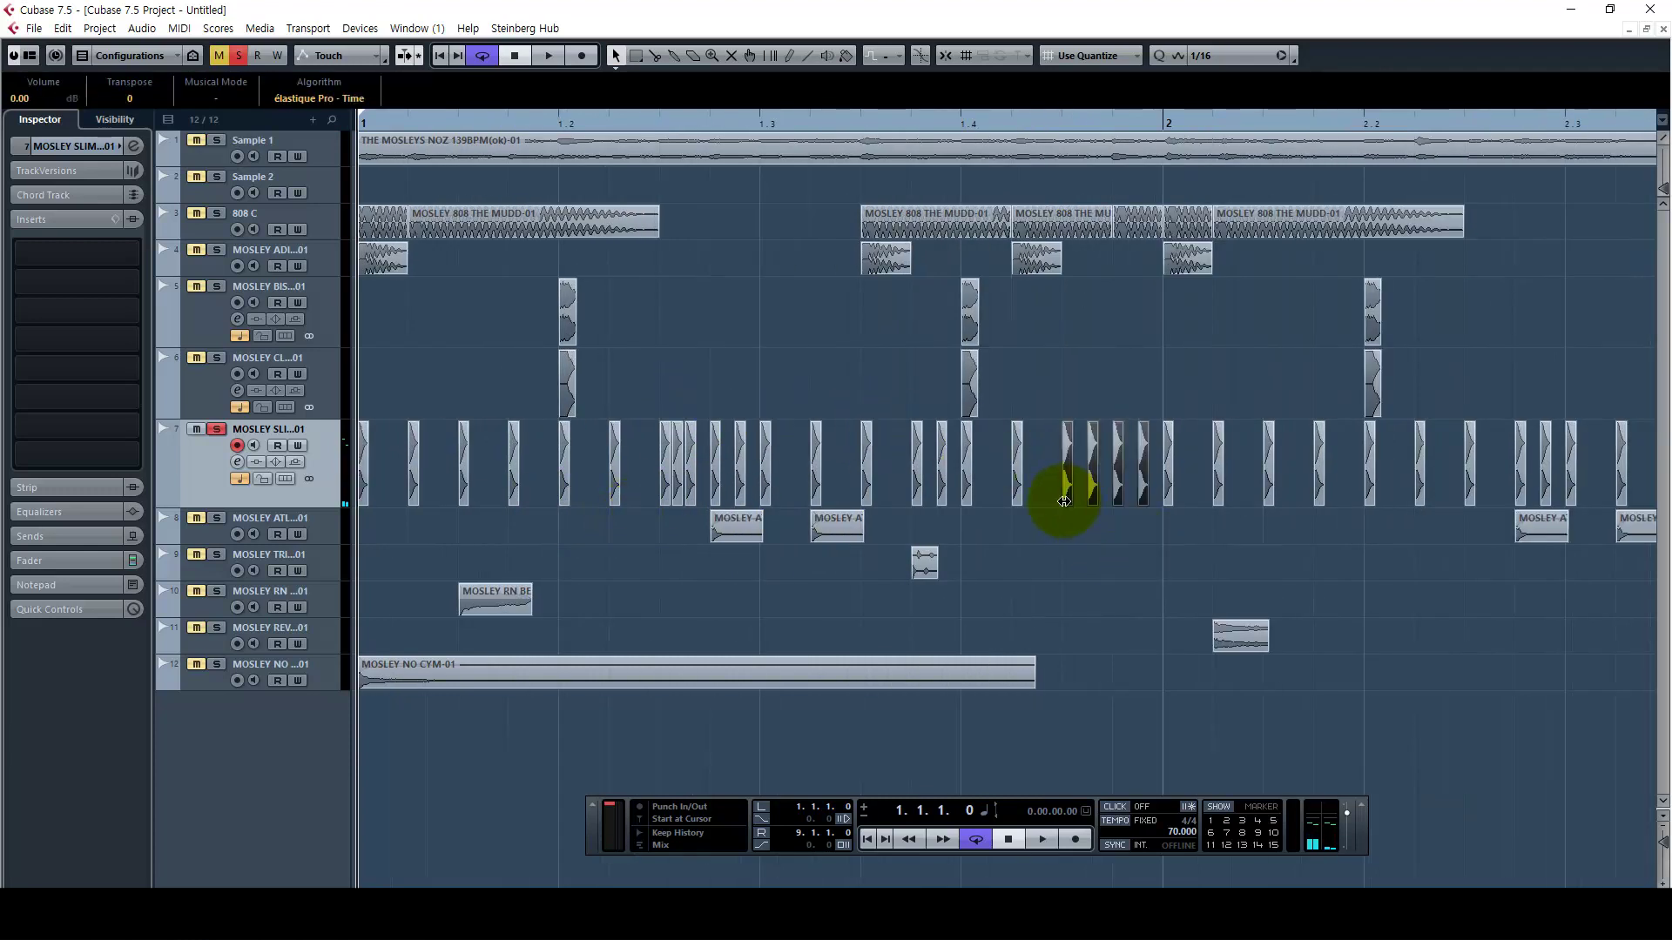
pyautogui.press('g')
pyautogui.press('g')
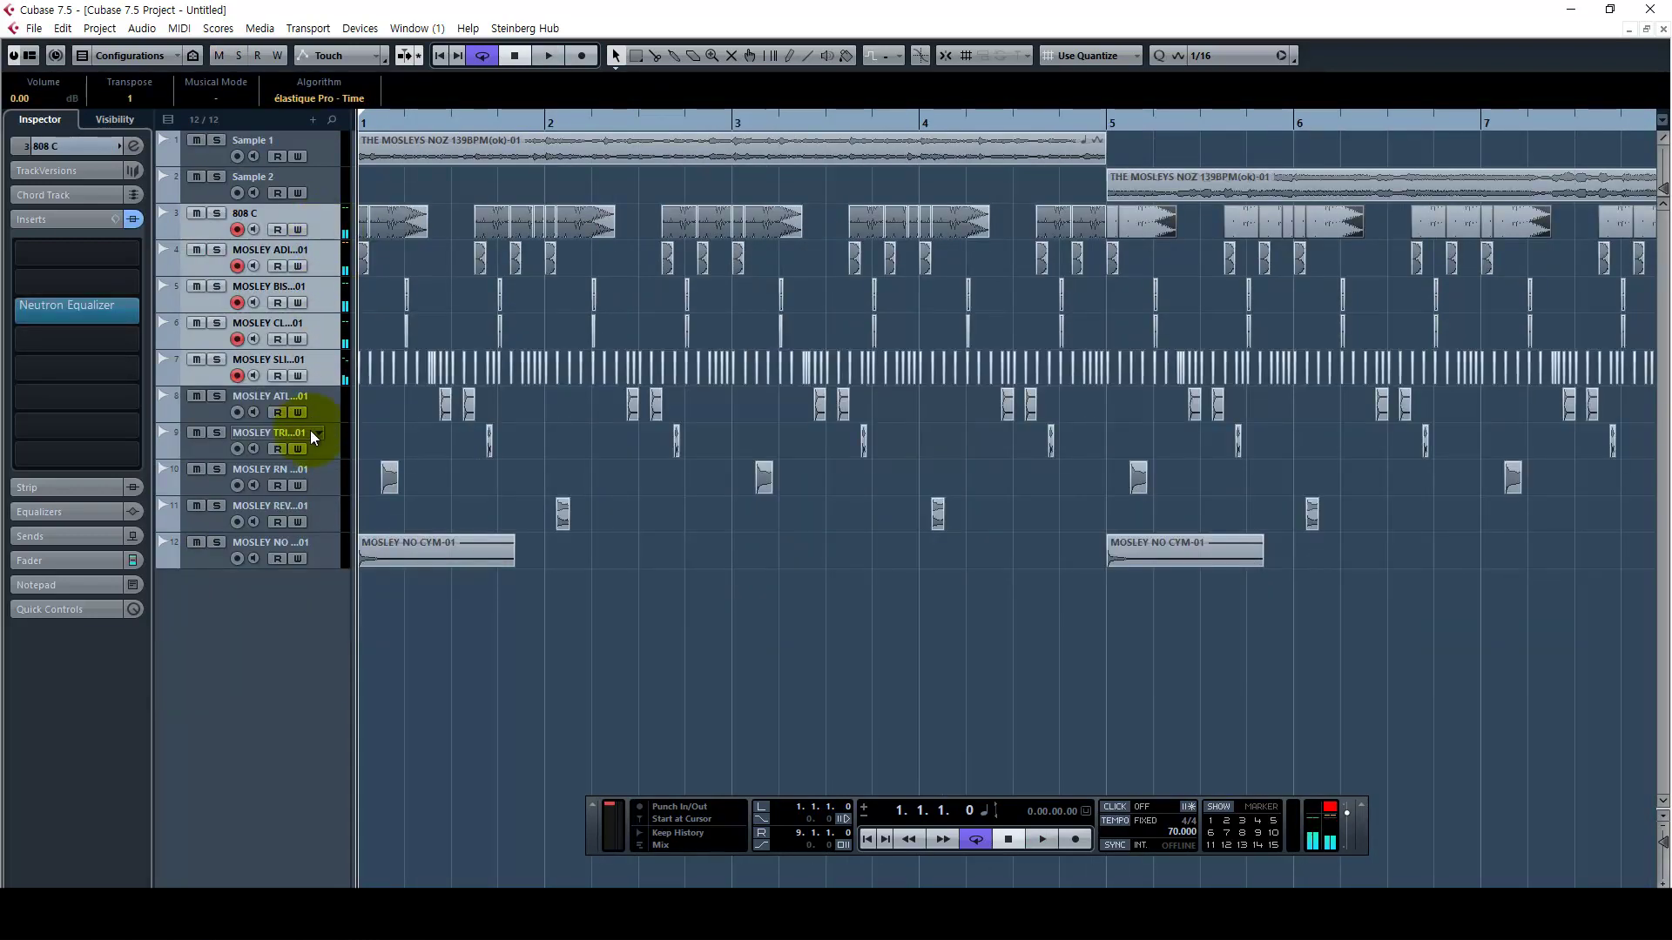
# Increase the height of the ATL, TRIB and RN BEEP percussion tracks and select the TRIB track
pyautogui.click(310, 432)
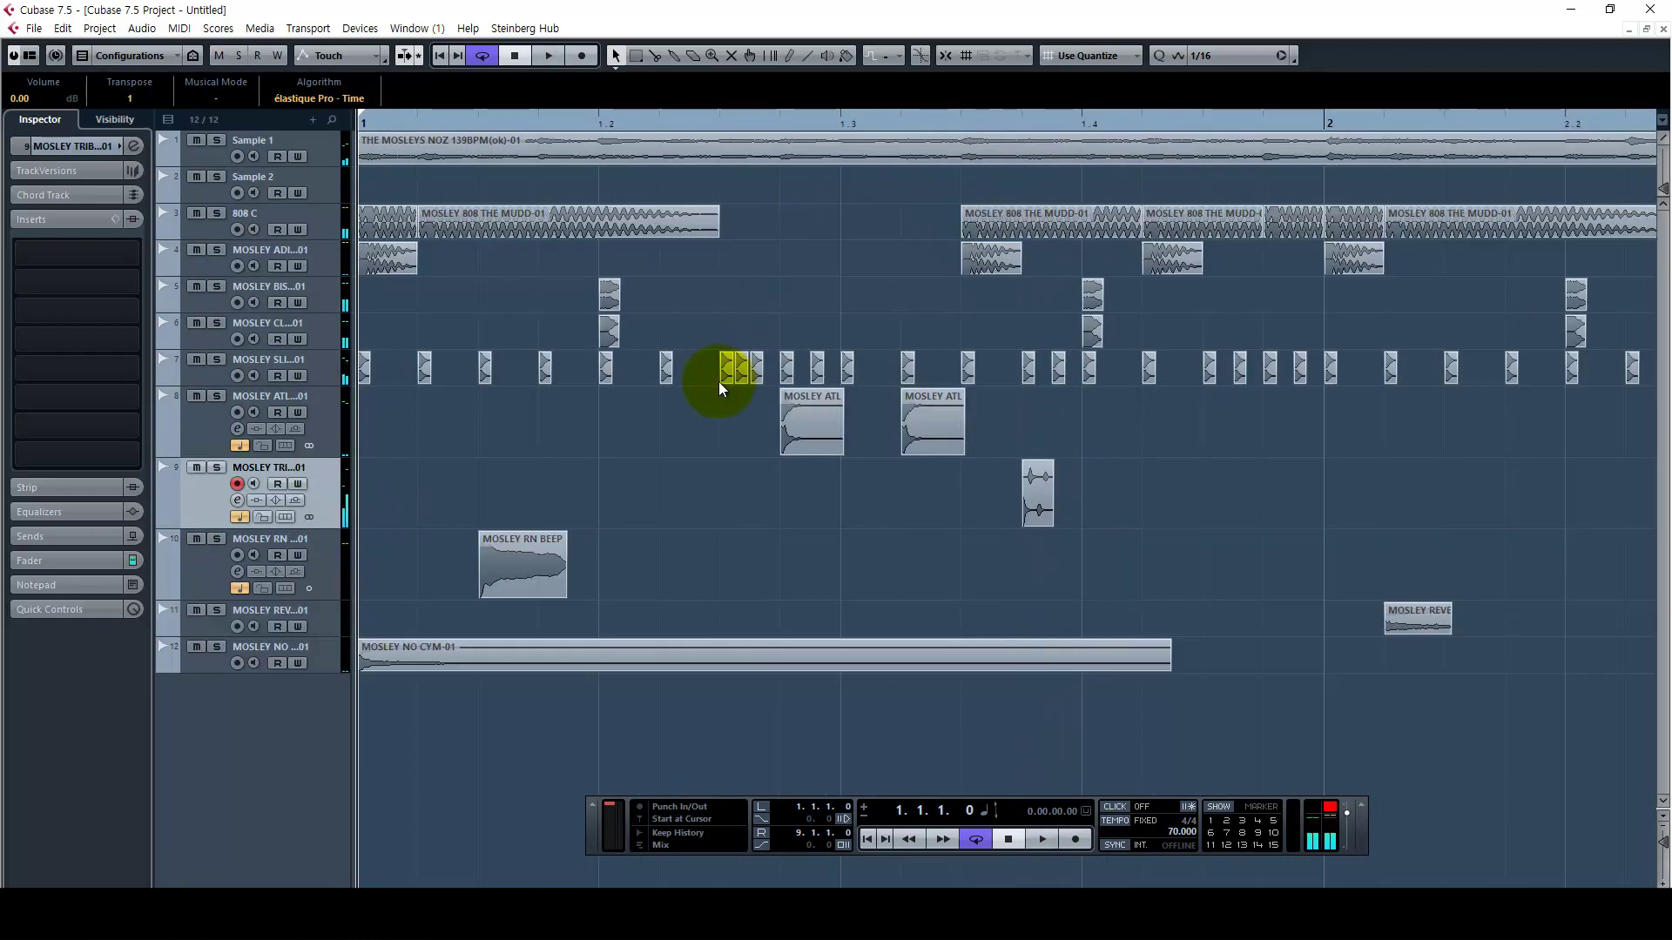
pyautogui.press('g')
pyautogui.press('g')
pyautogui.click(718, 382)
pyautogui.press('g')
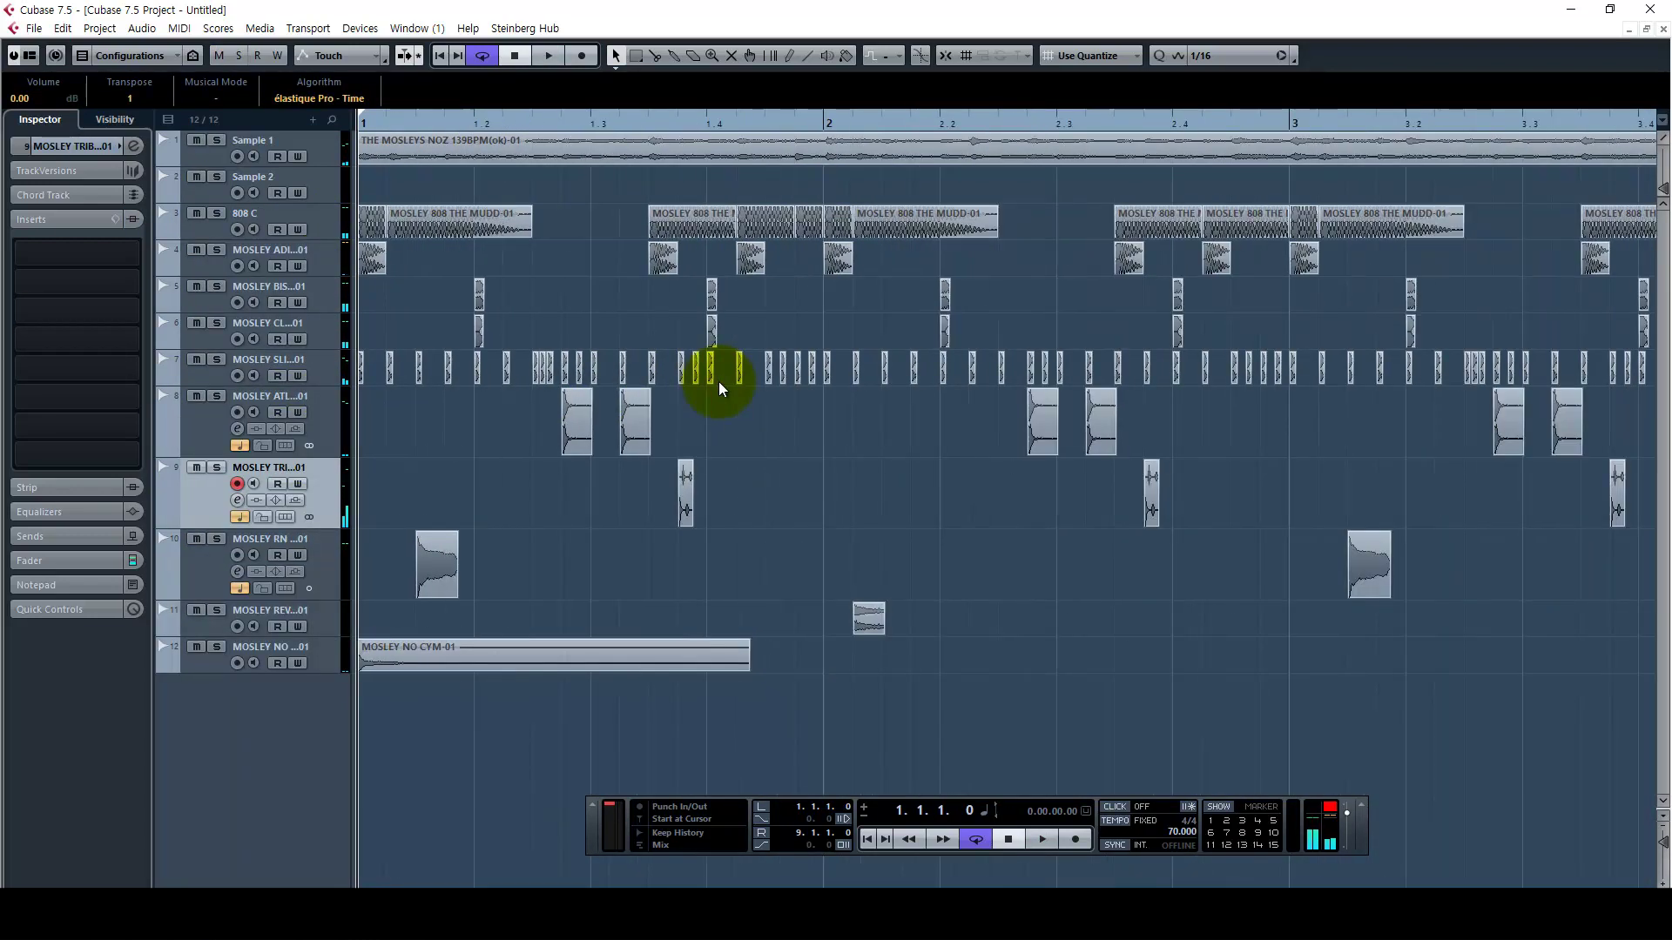
pyautogui.press('g')
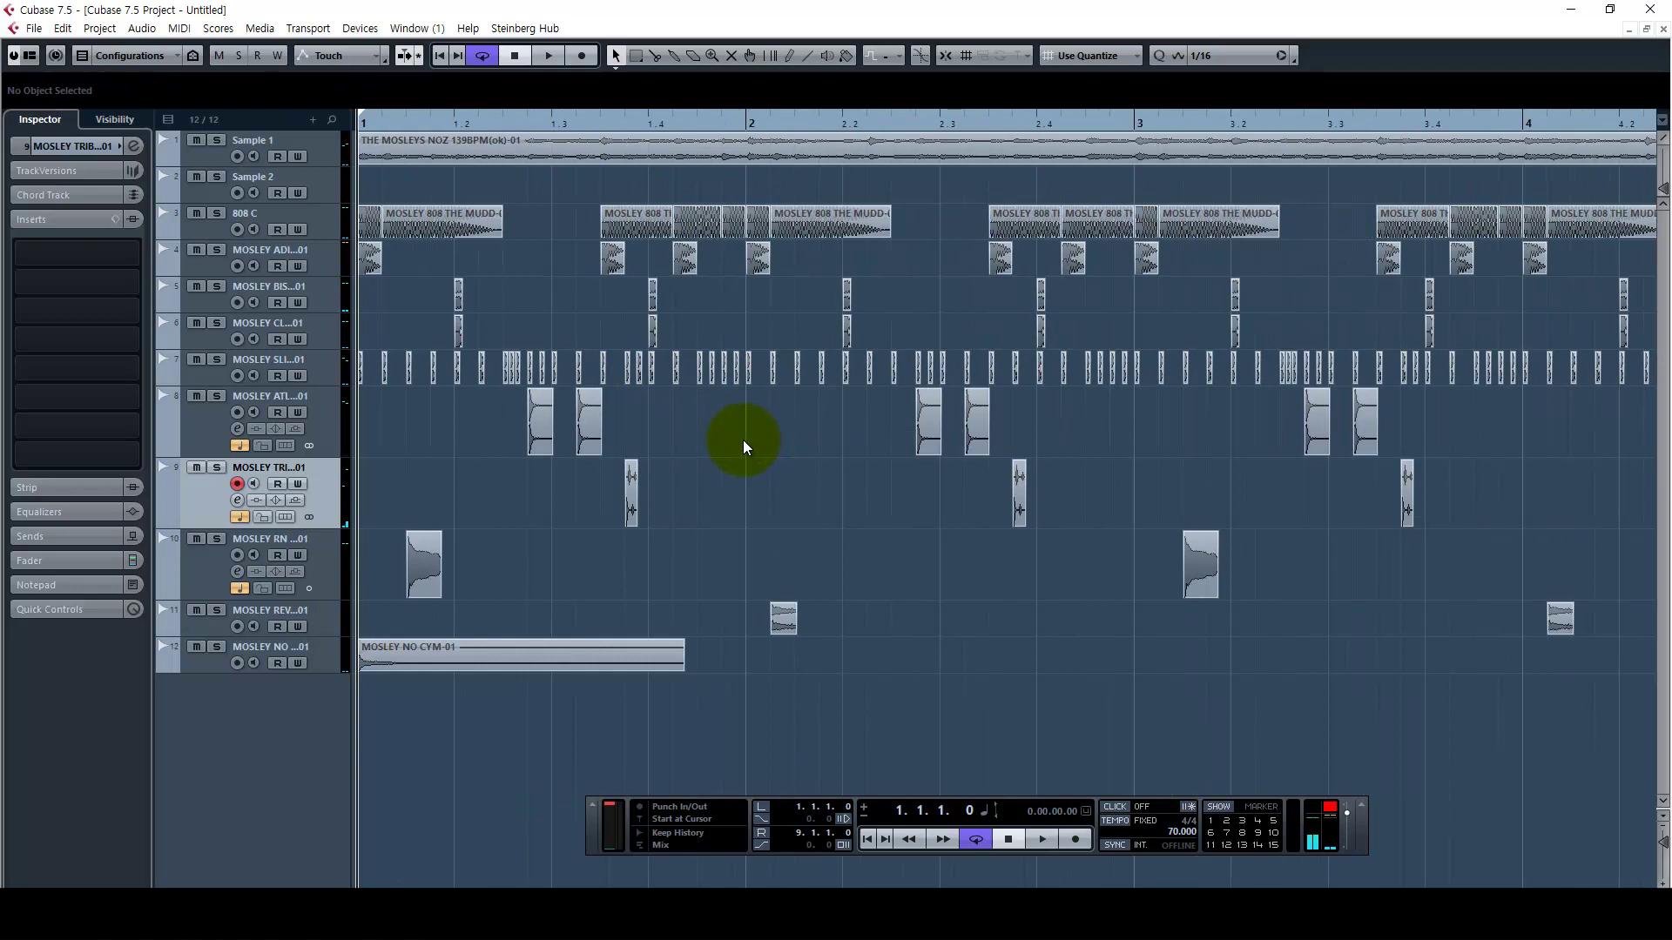
pyautogui.press('s')
pyautogui.press('s')
pyautogui.press('s')
pyautogui.press('s')
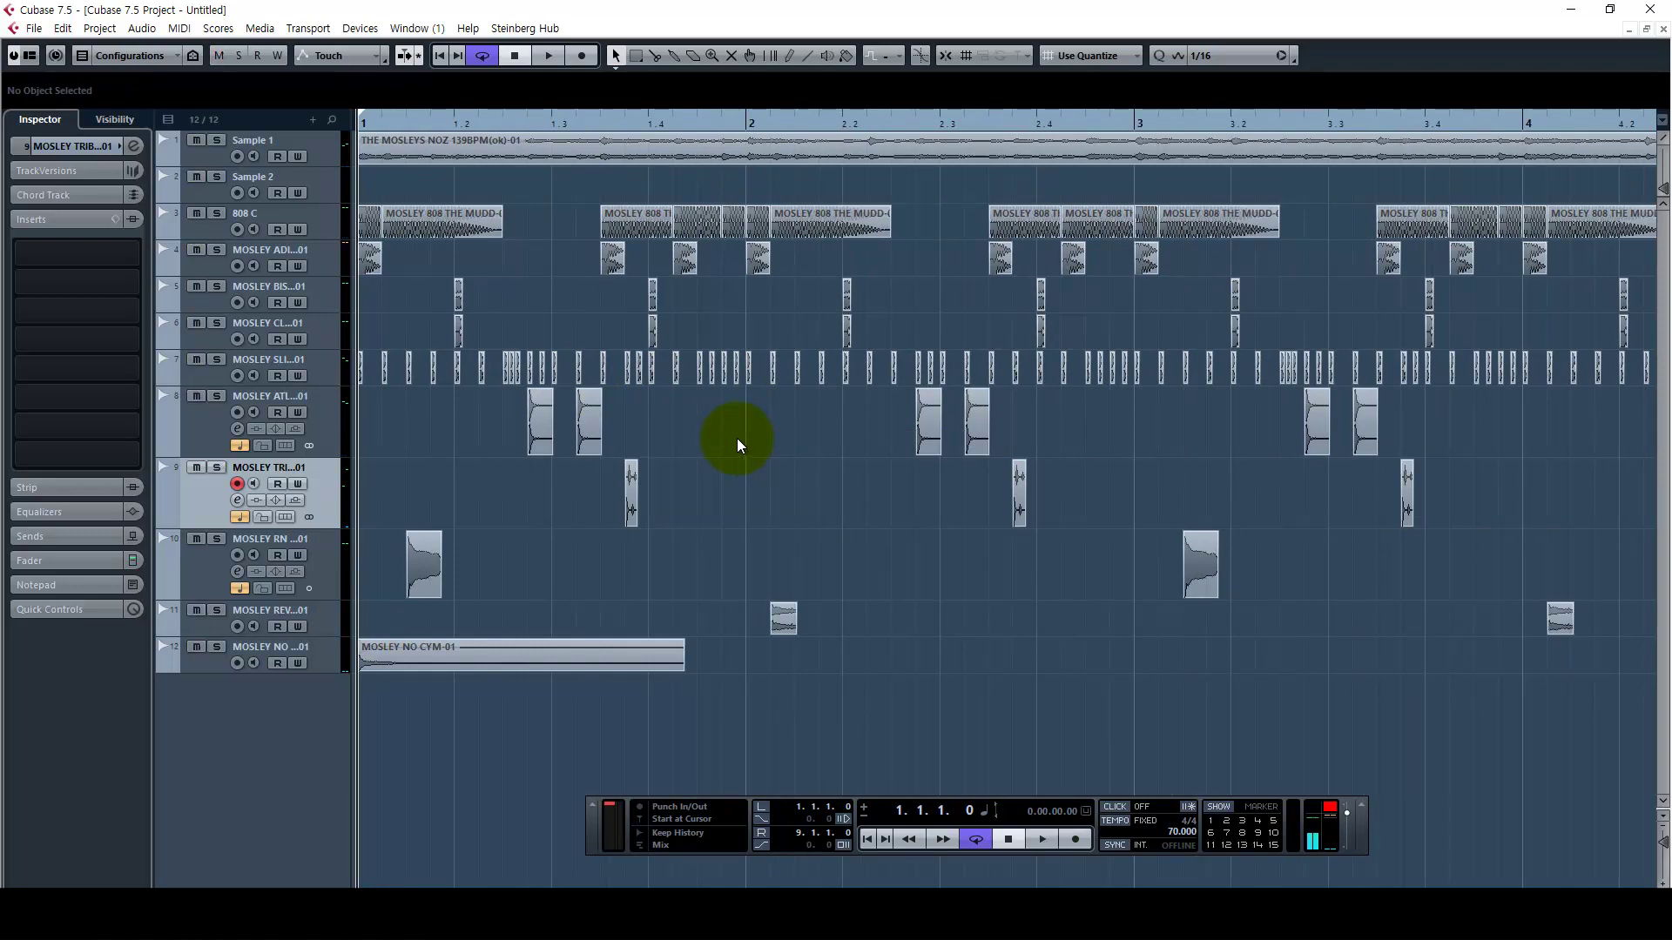
# Solo the ATL Perc track, play it from 1.2.3 and select its first two clips
pyautogui.press('g')
pyautogui.press('Down')
pyautogui.click(325, 441)
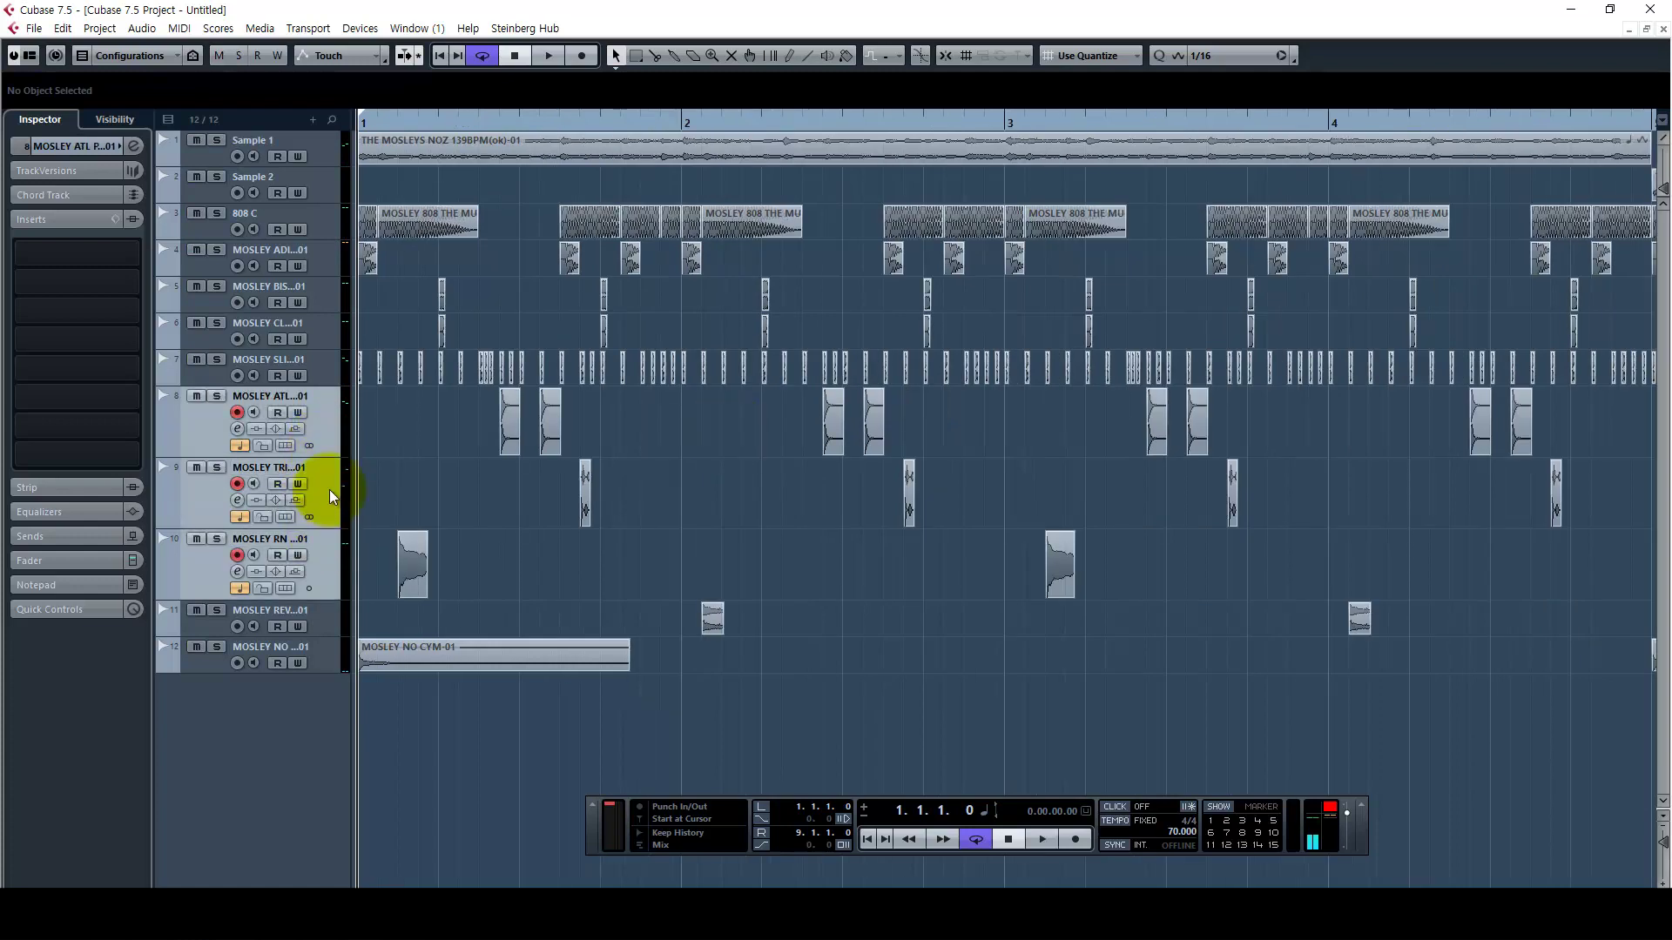
pyautogui.press('s')
pyautogui.press('h')
pyautogui.click(555, 125)
pyautogui.press('space')
pyautogui.moveTo(414, 416); pyautogui.dragTo(786, 425)
pyautogui.press('space')
pyautogui.press('space')
pyautogui.moveTo(753, 427); pyautogui.dragTo(541, 414)
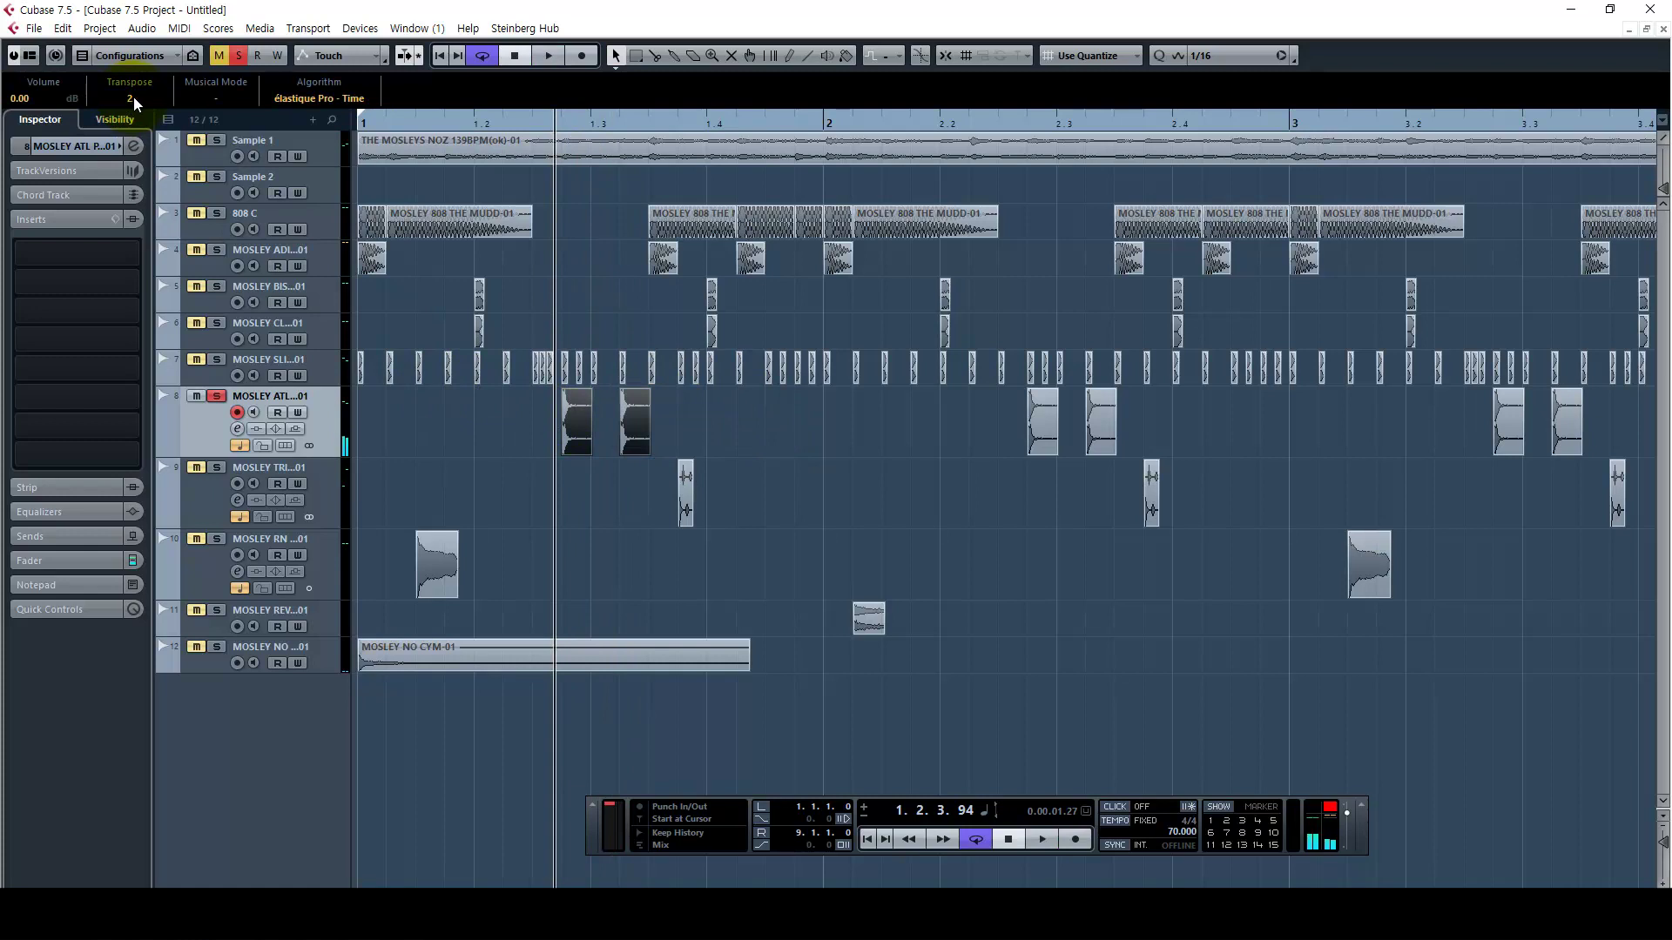
# Play the two selected ATL Perc hits several times from 1.2.3 and check their transpose setting
pyautogui.press('space')
pyautogui.press('space')
pyautogui.press('space')
pyautogui.press('space')
pyautogui.press('space')
pyautogui.press('space')
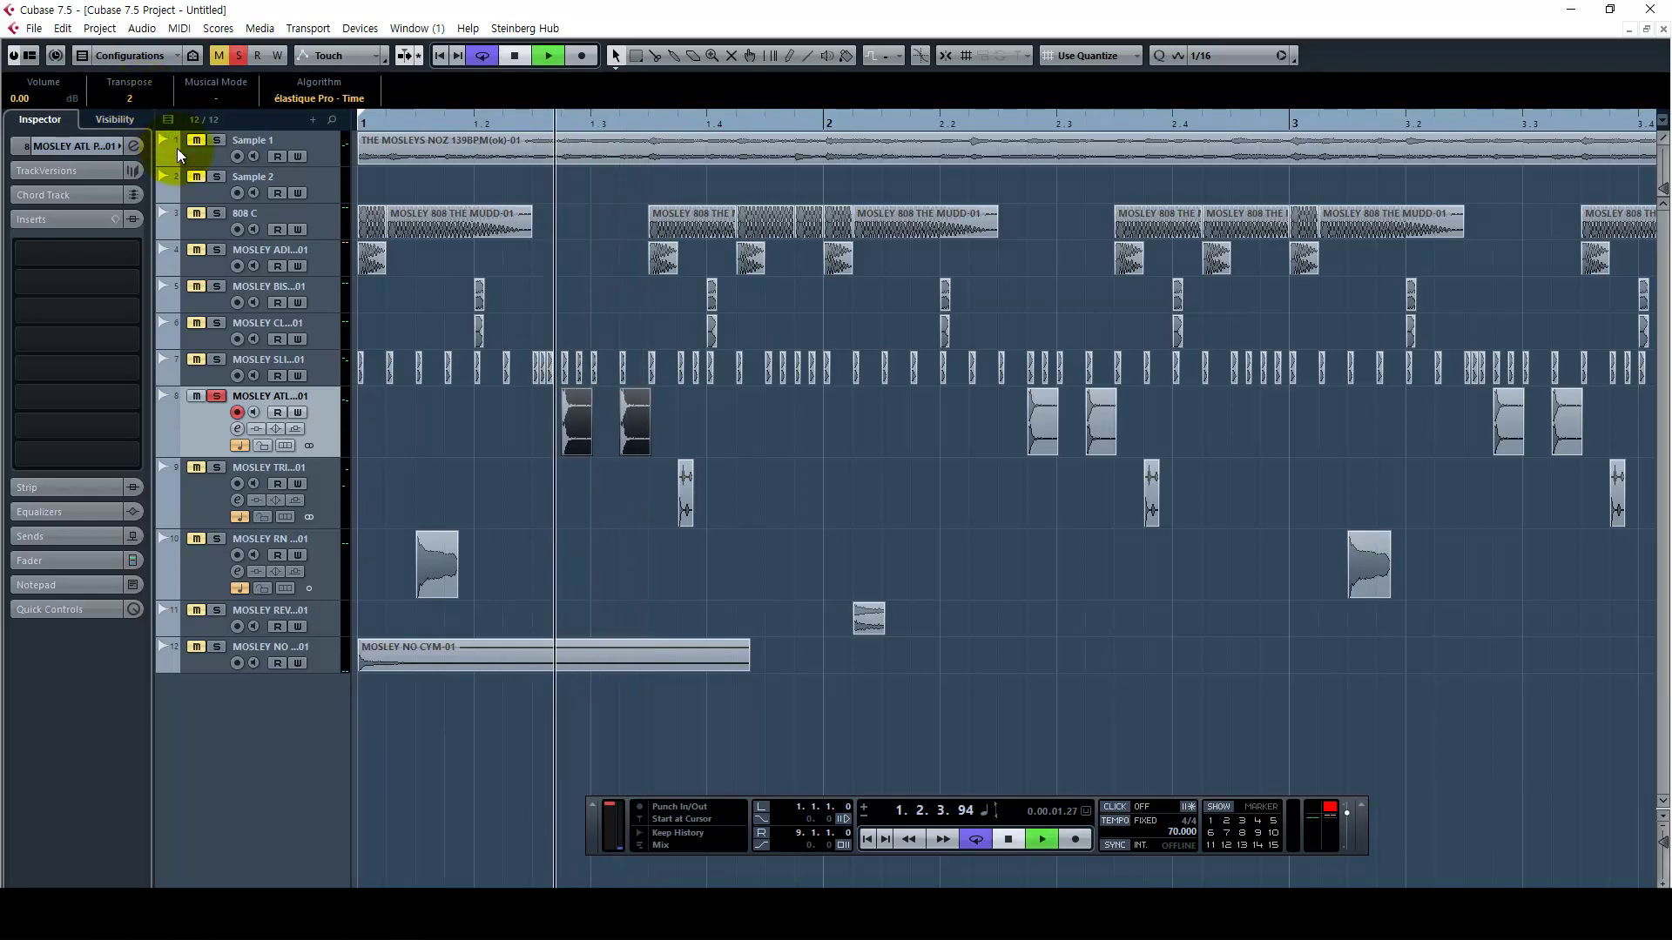
# Add Sample 1 to the solo and play it together with ATL Perc from bar 1 into bar 3
pyautogui.click(211, 144)
pyautogui.press('space')
pyautogui.press('space')
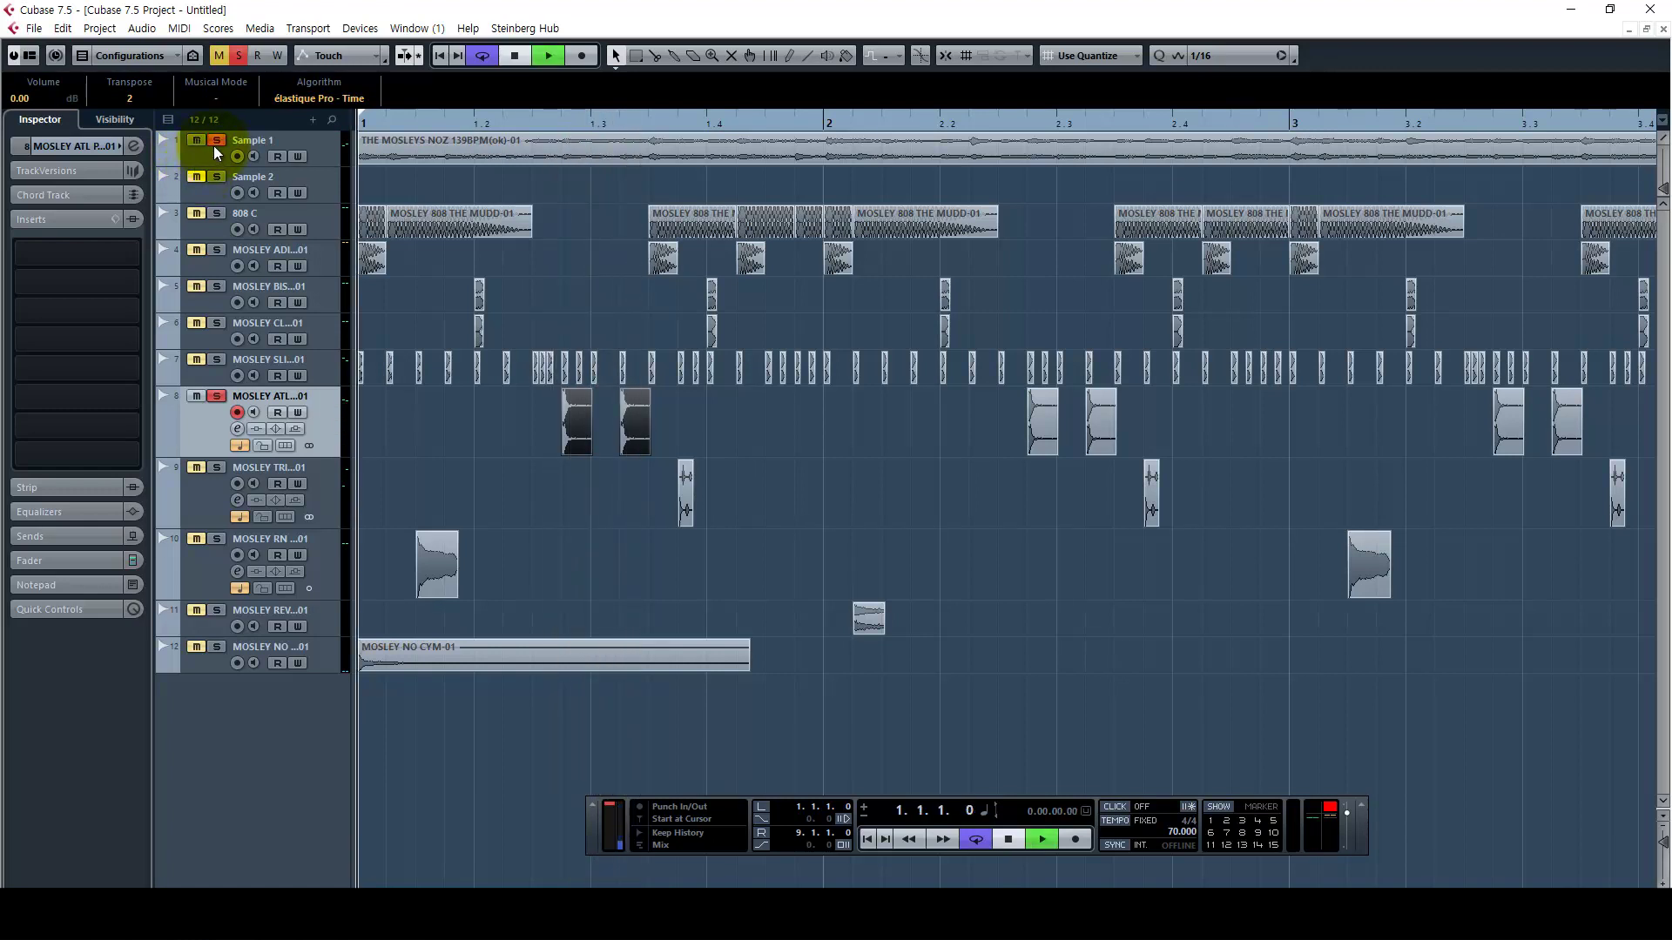
pyautogui.press('g')
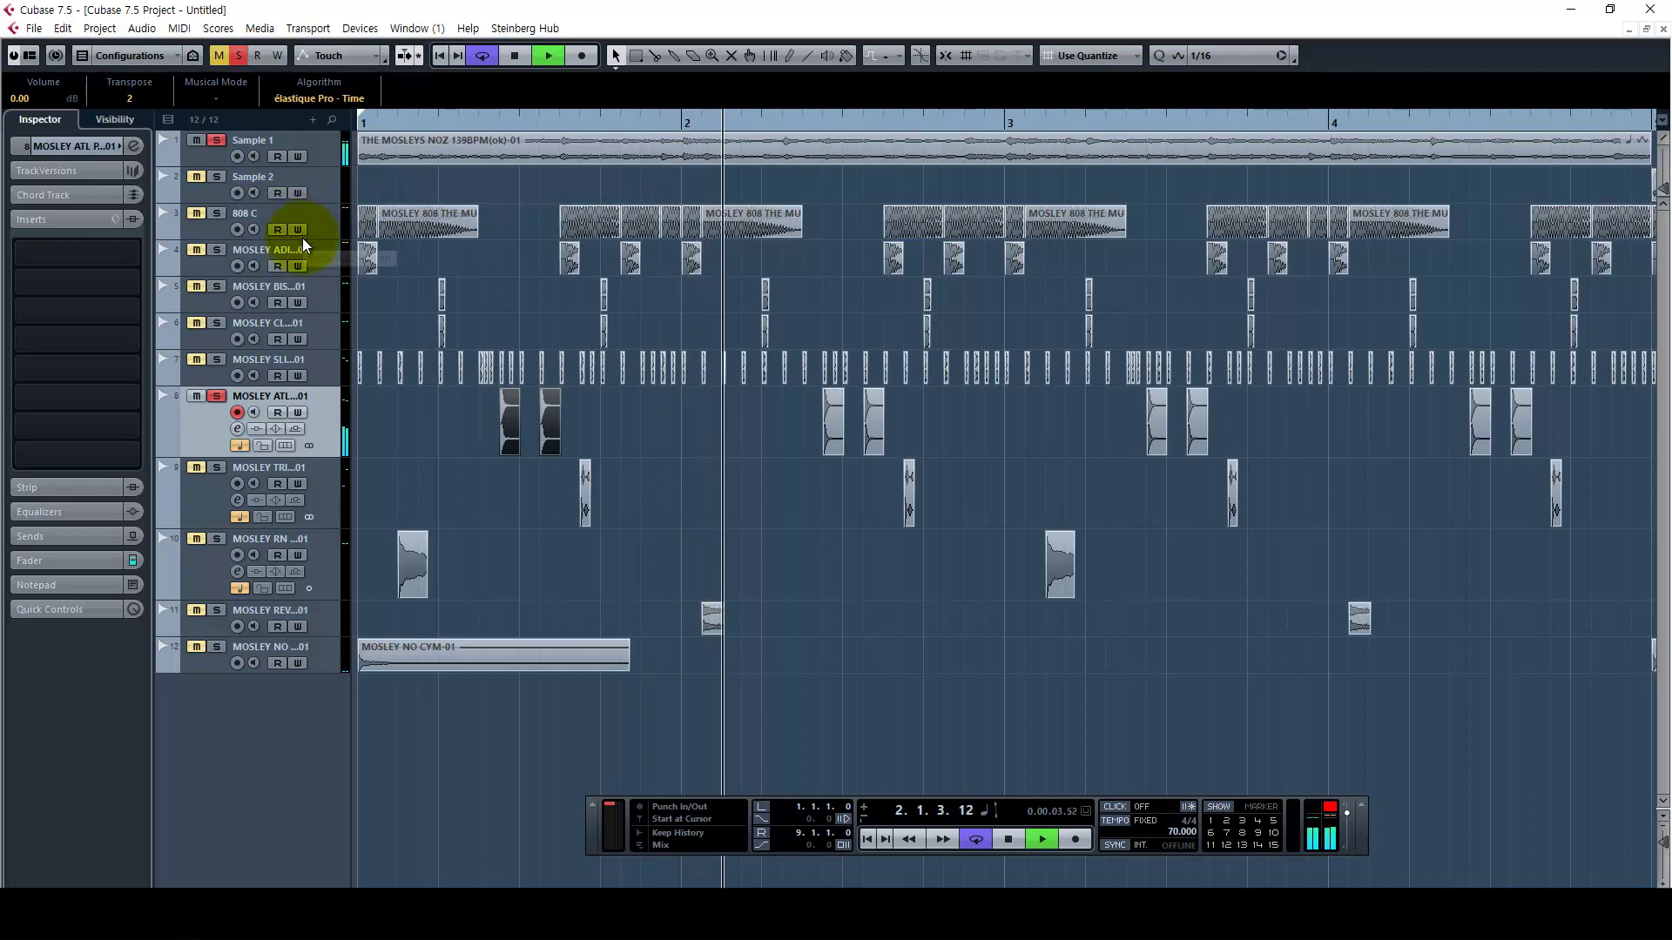
pyautogui.press('g')
pyautogui.click(597, 431)
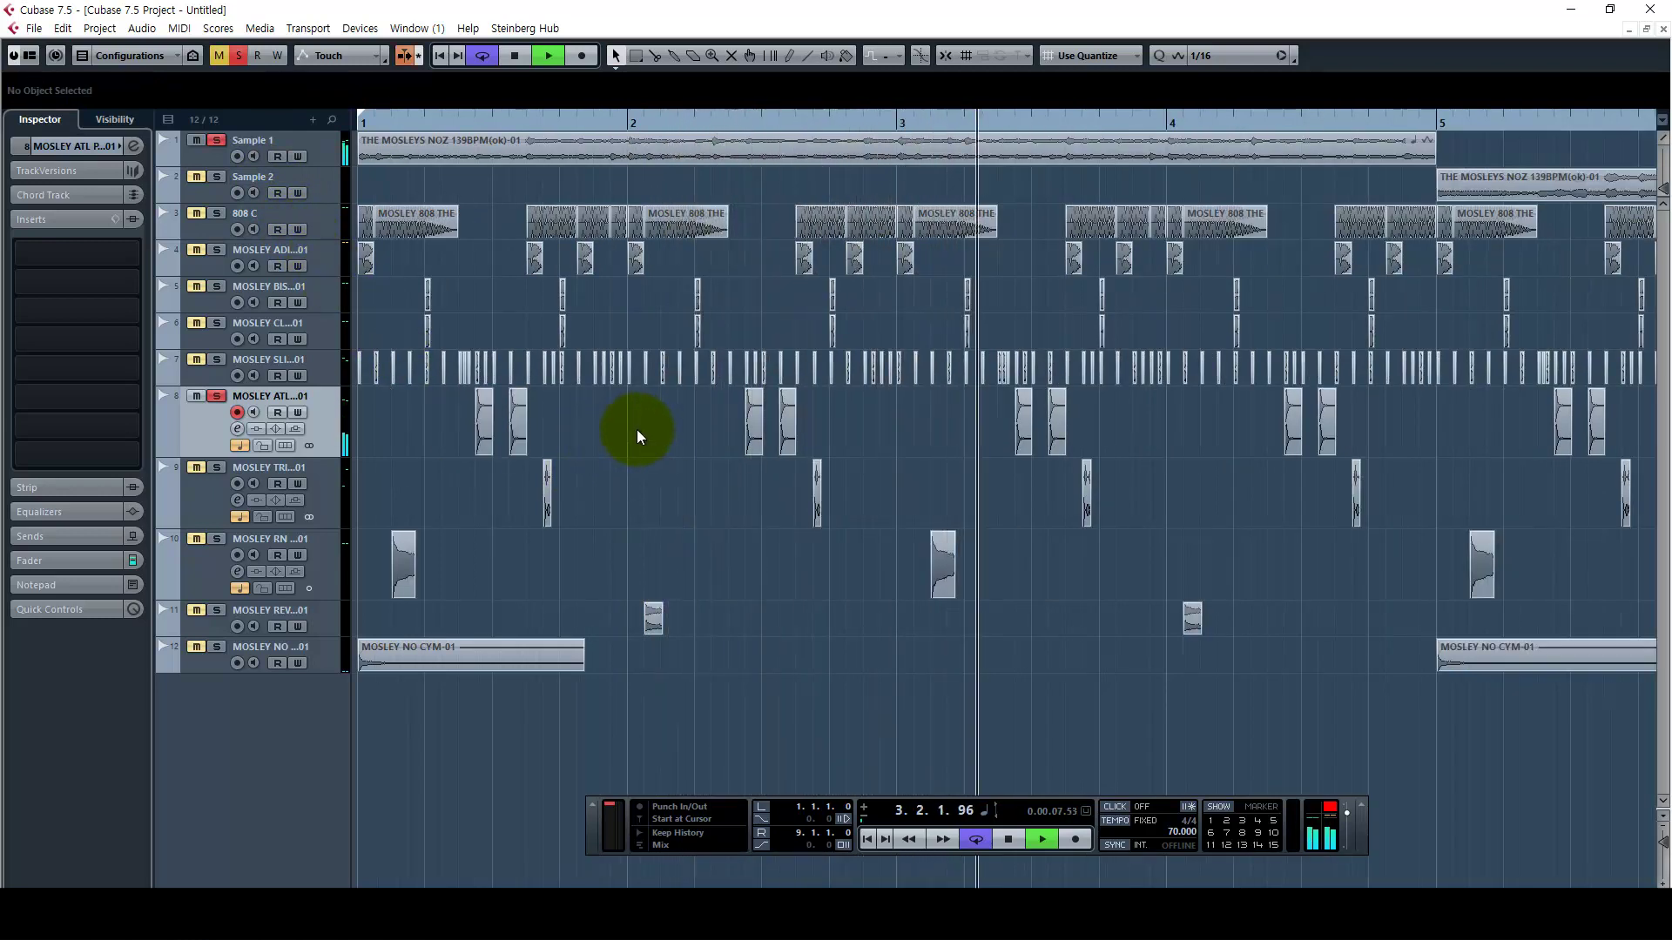
pyautogui.press('space')
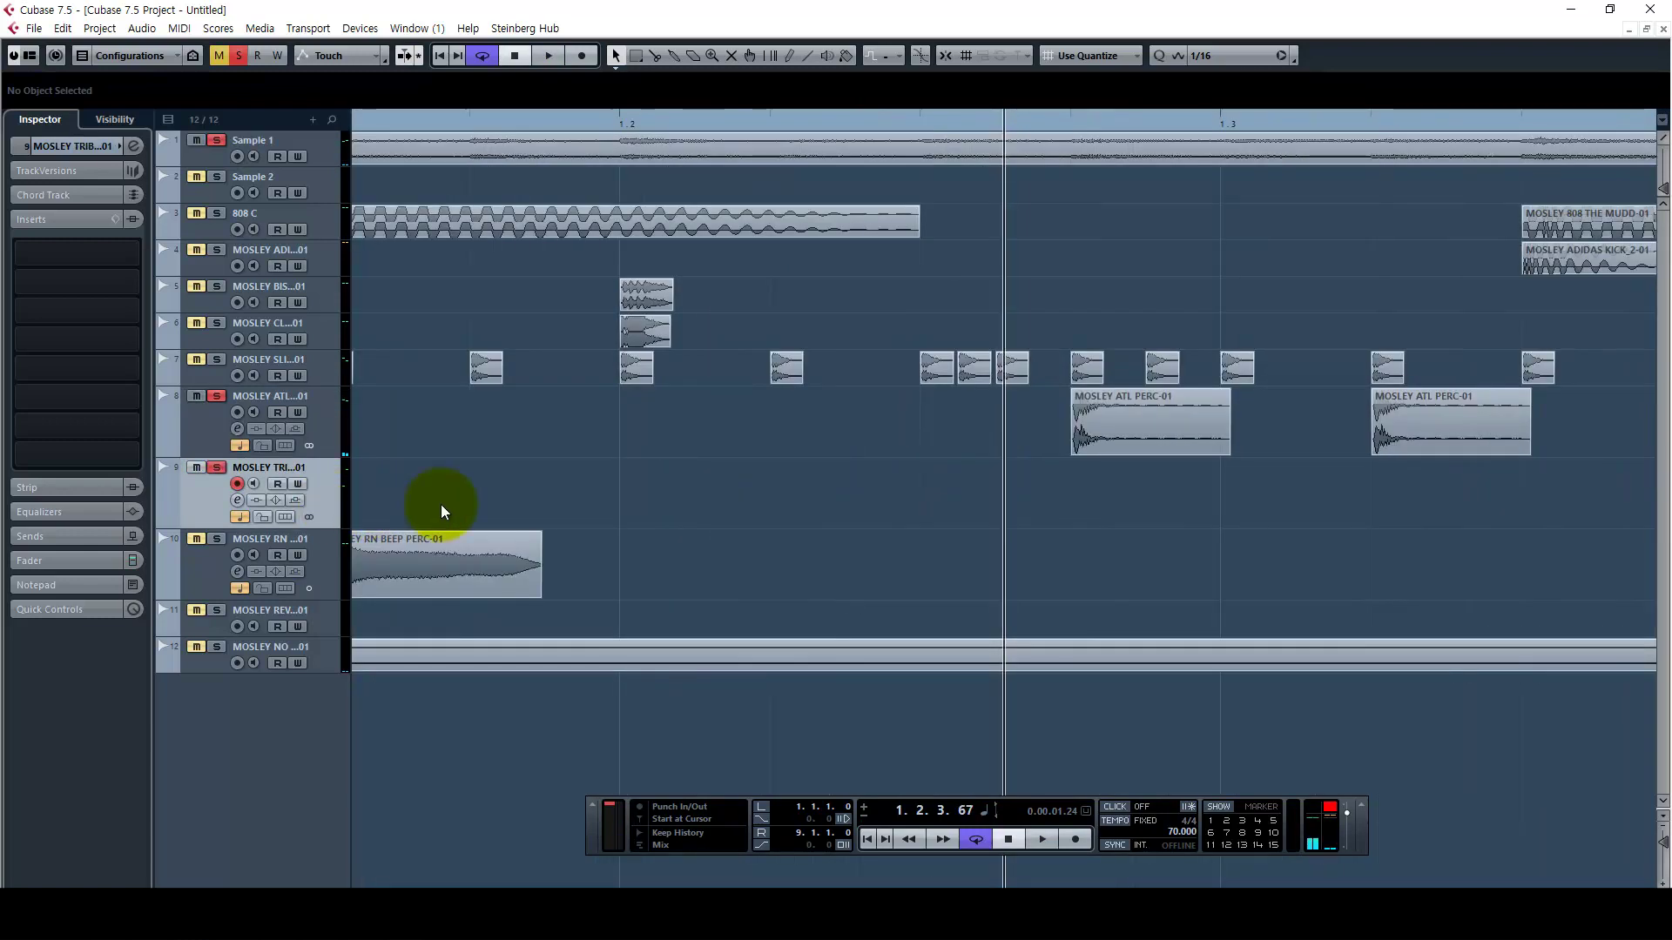
# Solo only the TRIB percussion track and play its hit just before beat 1.4
pyautogui.press('g')
pyautogui.press('g')
pyautogui.press('g')
pyautogui.press('g')
pyautogui.press('g')
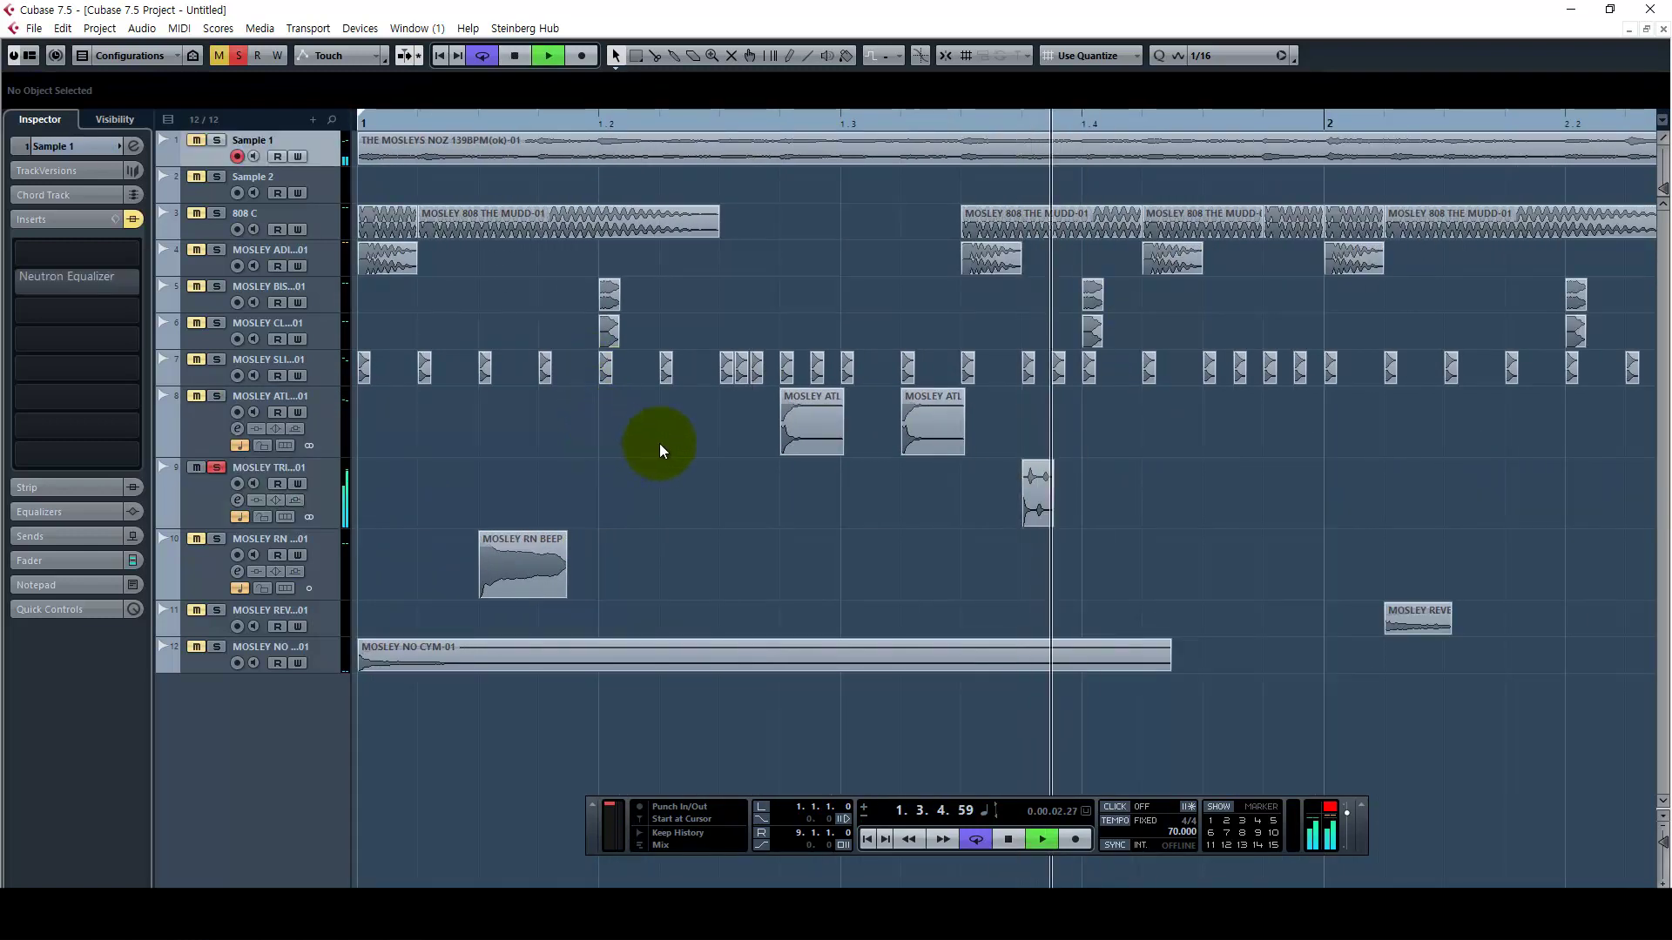
# Stop the TRIB playback and place a copy of the TRIB hit on beat 1.2 alongside the claps
pyautogui.press('space')
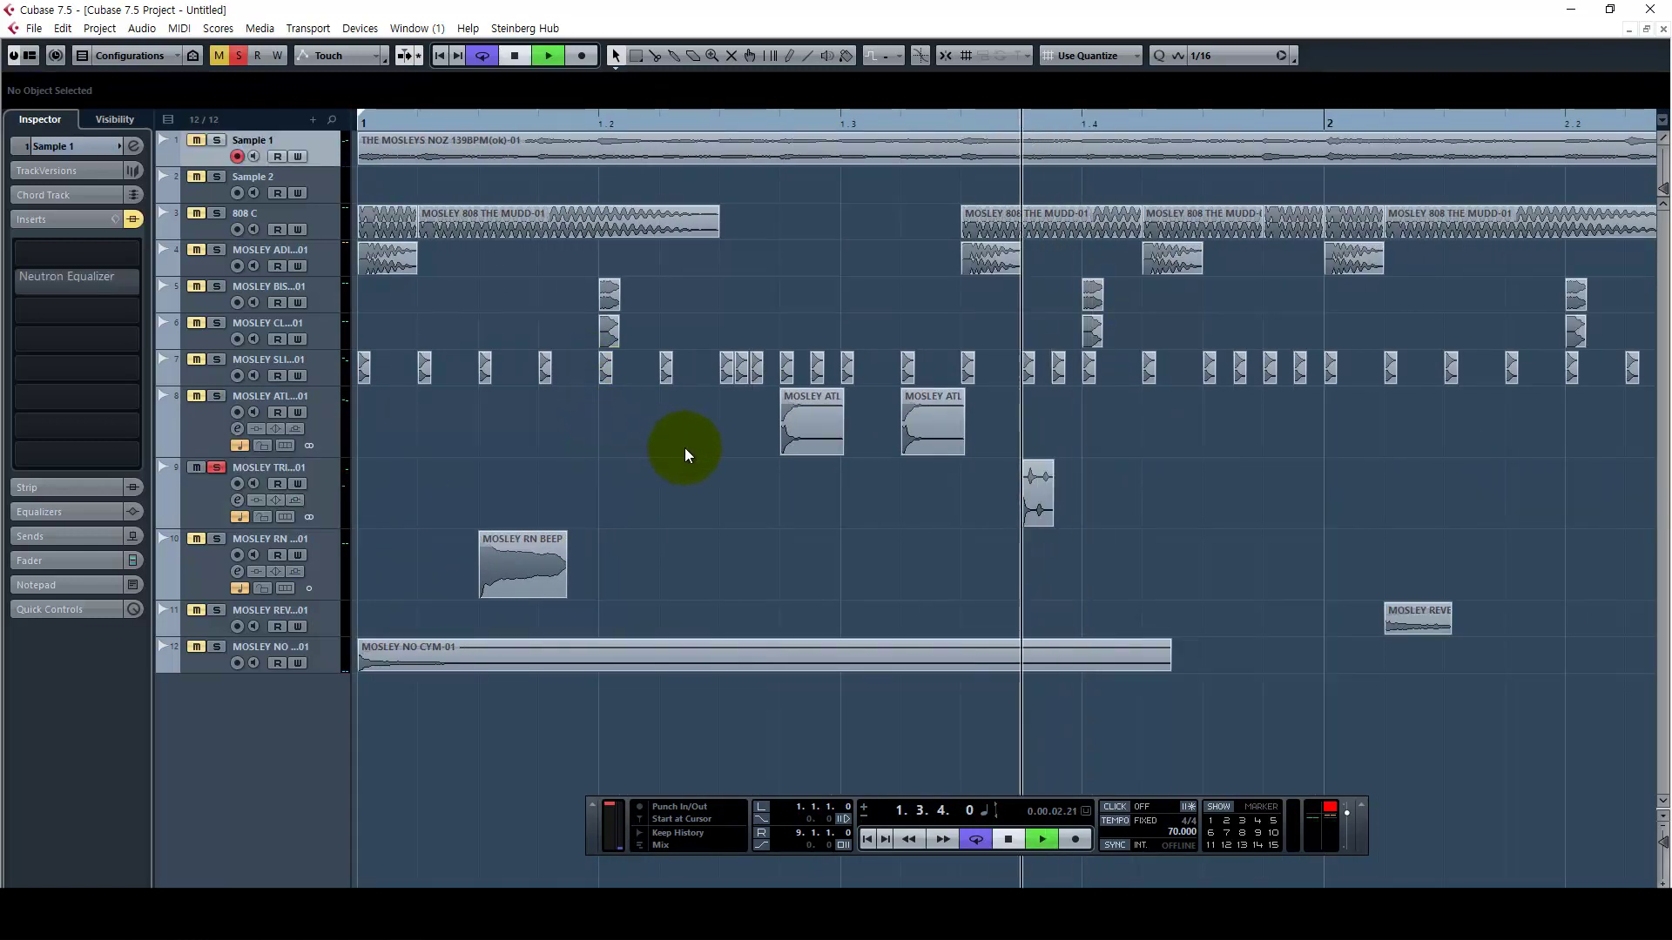
pyautogui.click(294, 467)
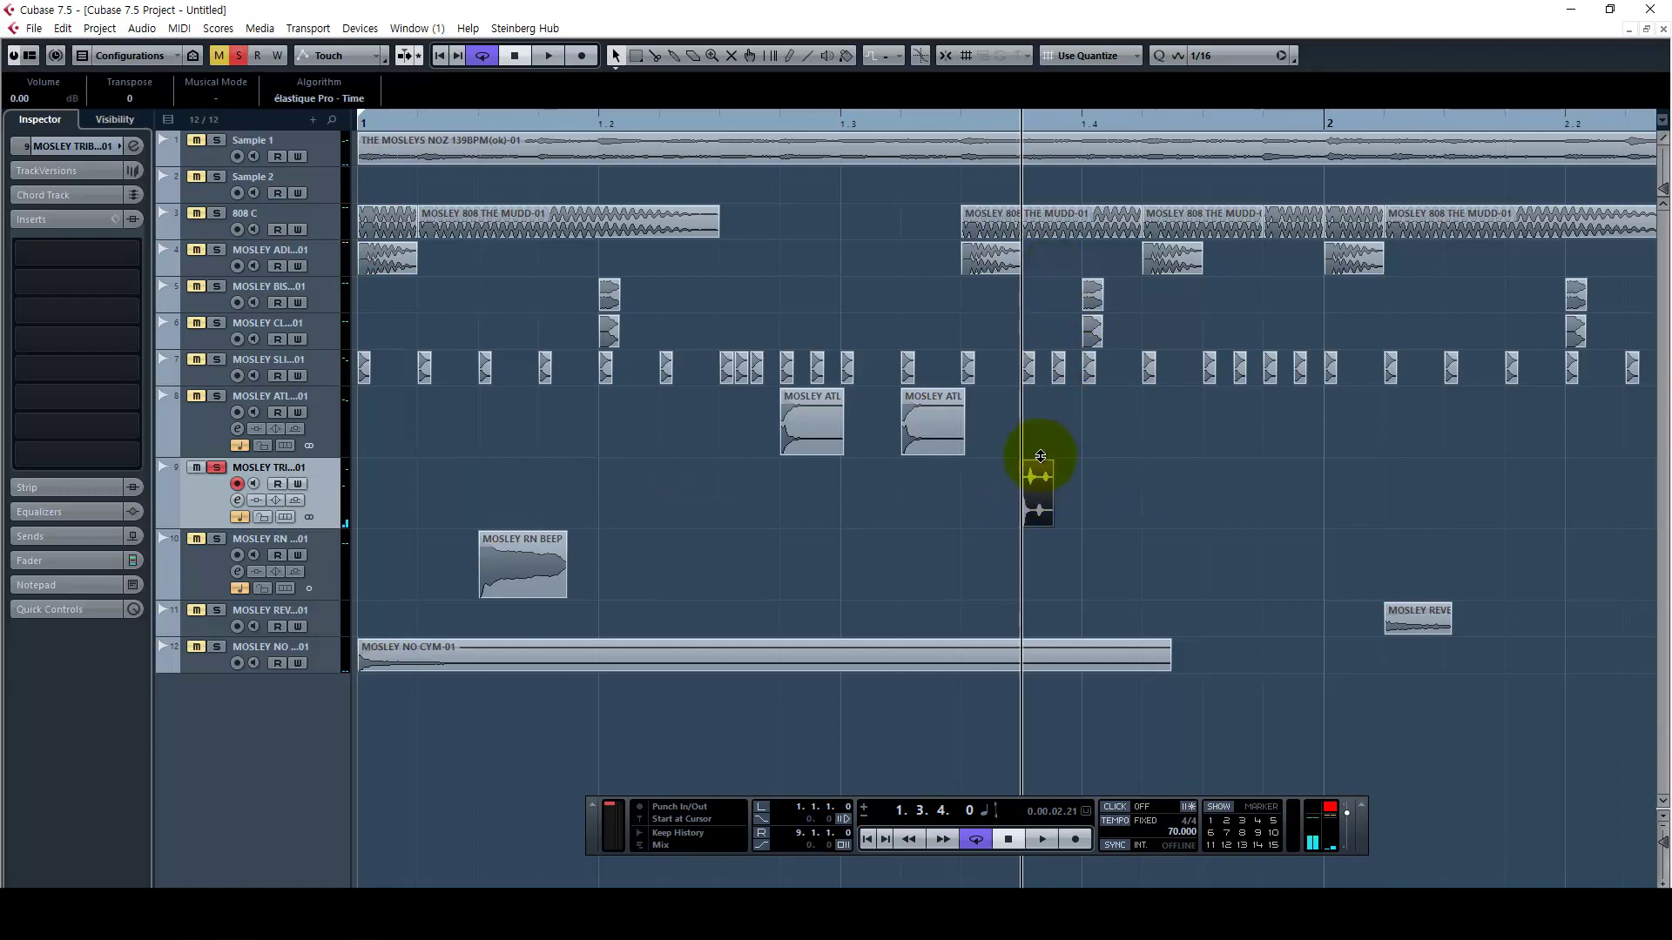
pyautogui.moveTo(1036, 502); pyautogui.dragTo(602, 503)
# Add the kick and Biscayne clap tracks to the solo and play them with the TRIB hit copied to beat 1.2
pyautogui.click(216, 250)
pyautogui.click(216, 286)
pyautogui.press('space')
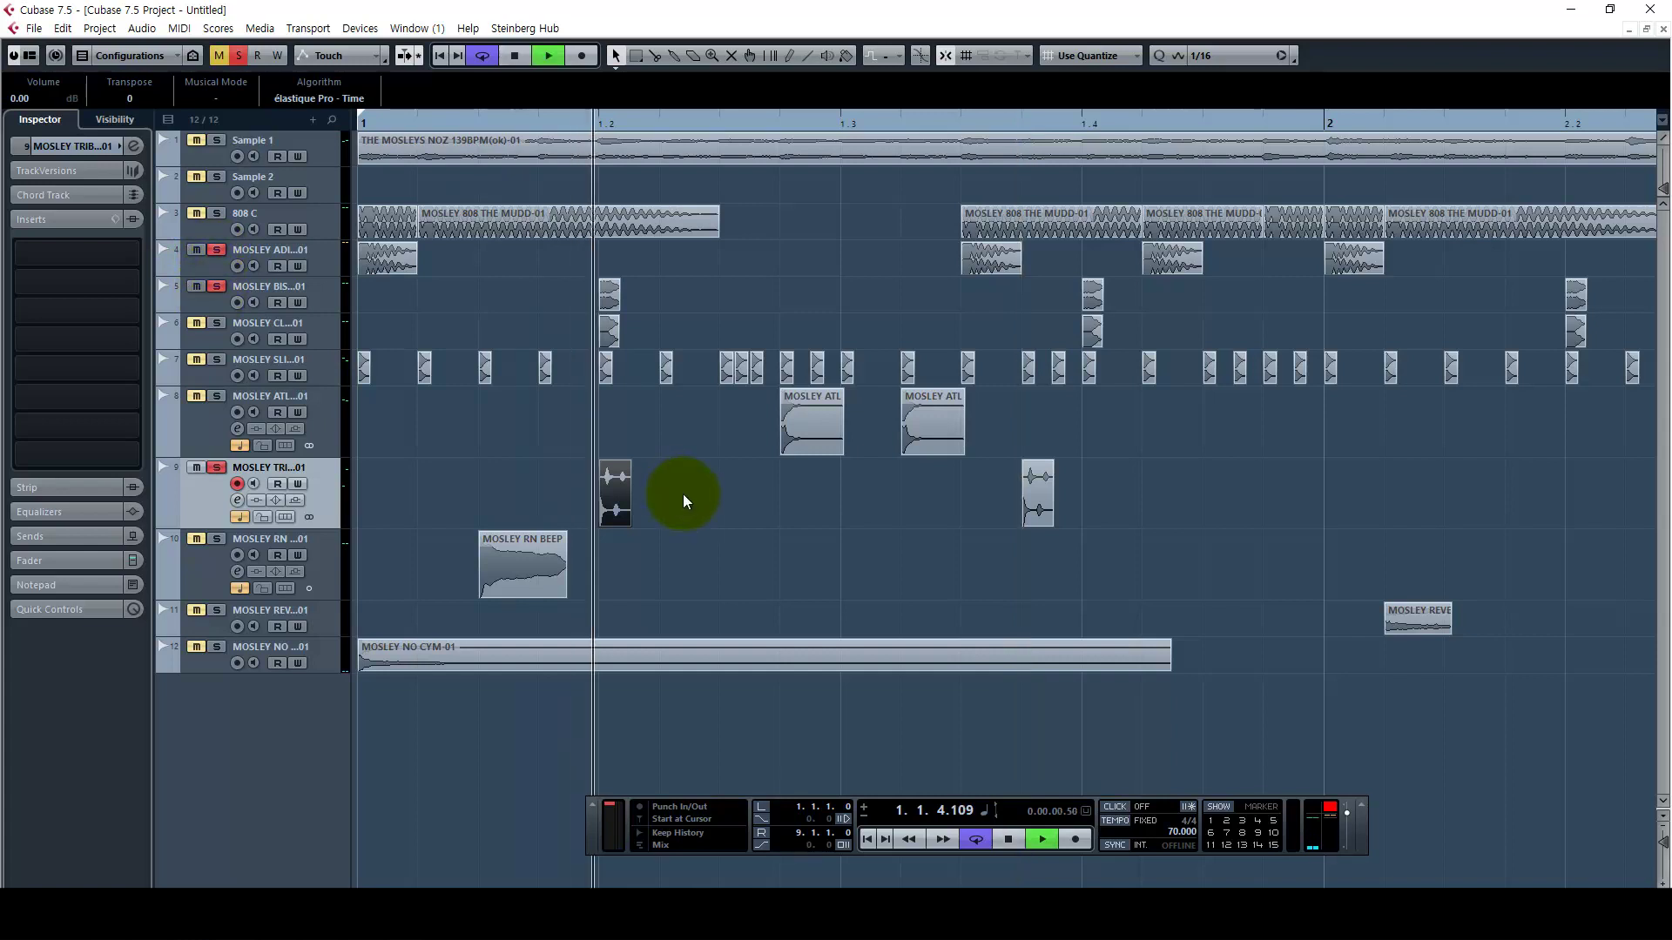
pyautogui.press('space')
# Open the MixConsole, raise the TRIB channel fader to 1.84 and play it against the clap
pyautogui.press('F3')
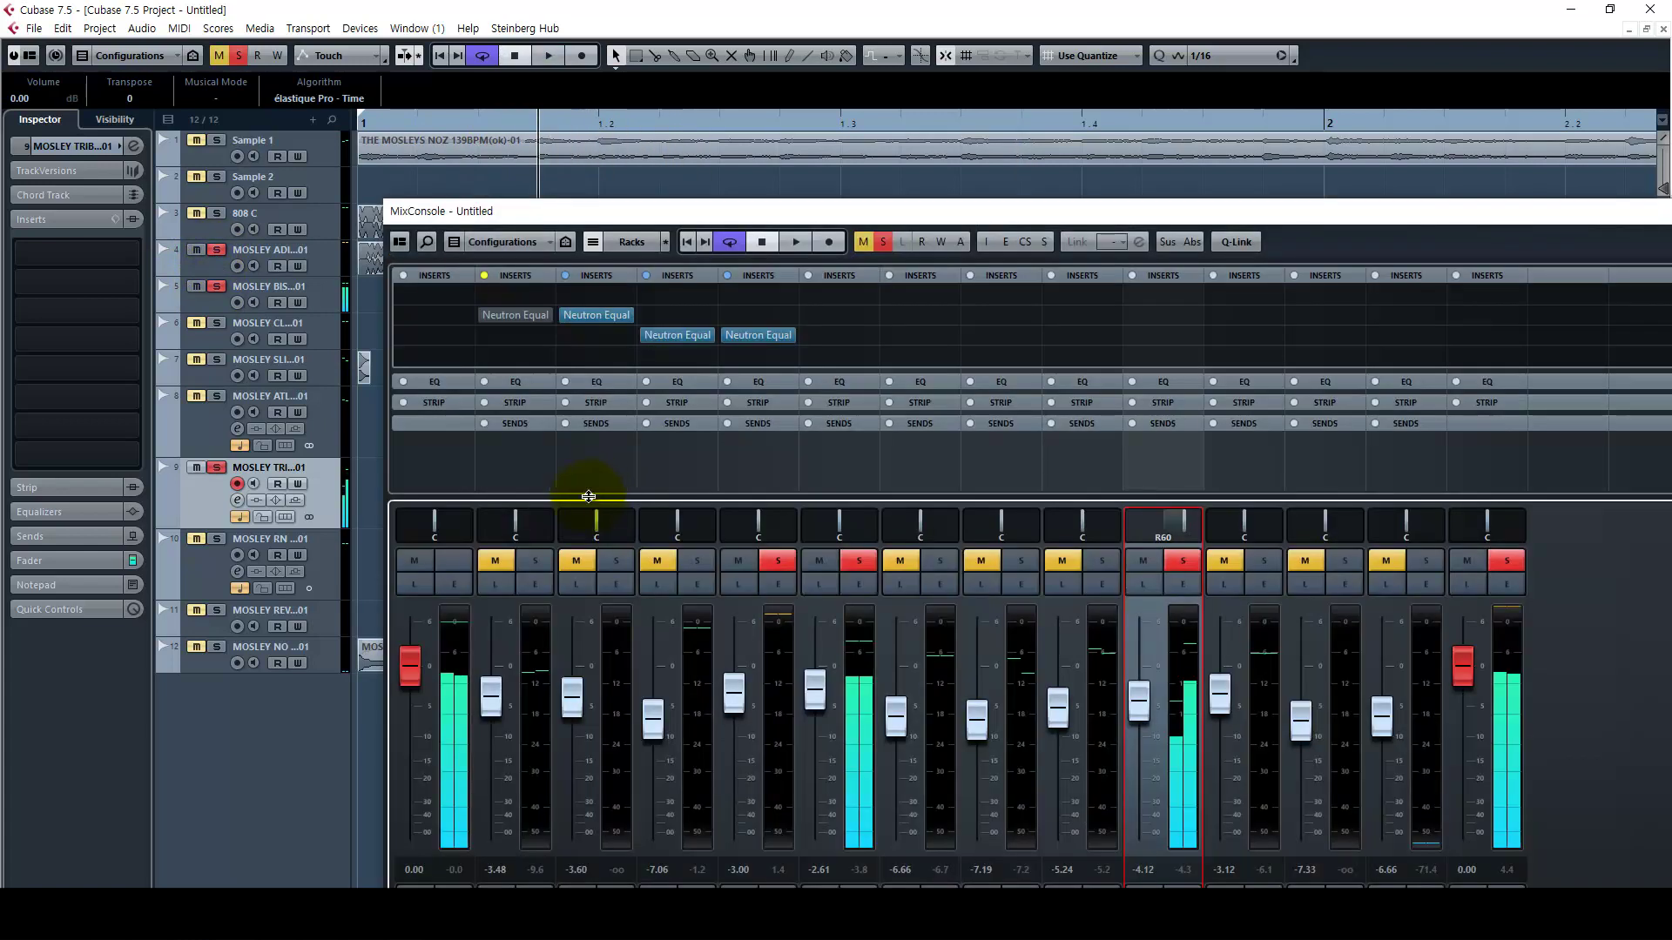
pyautogui.moveTo(1144, 693); pyautogui.dragTo(1137, 660)
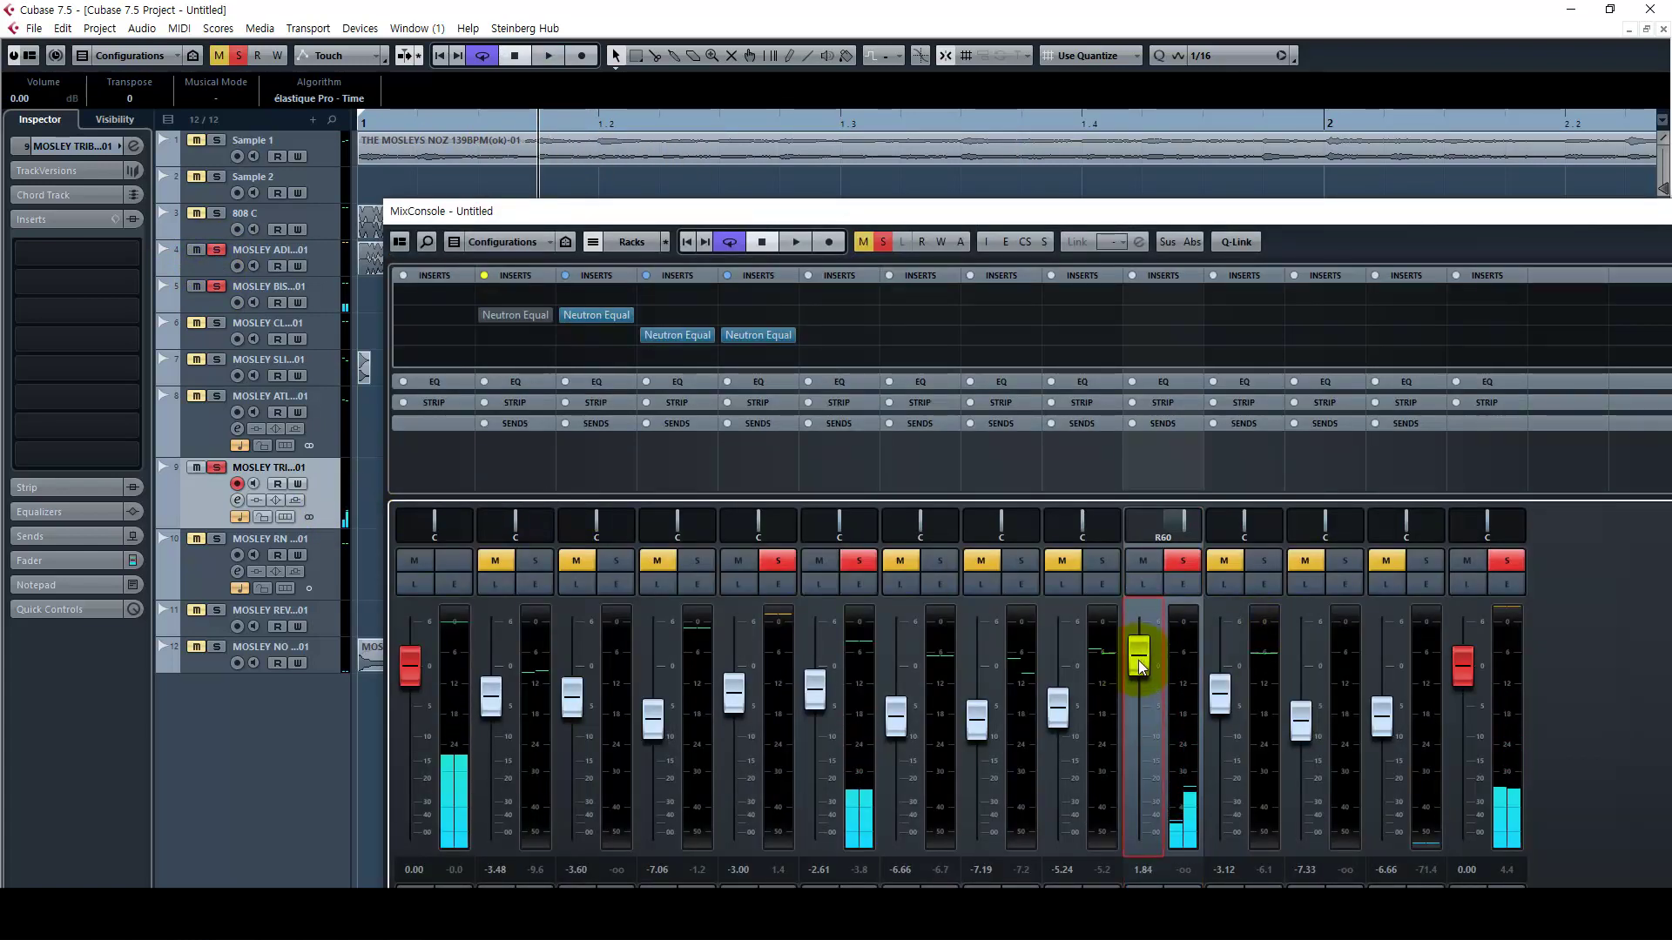
pyautogui.press('space')
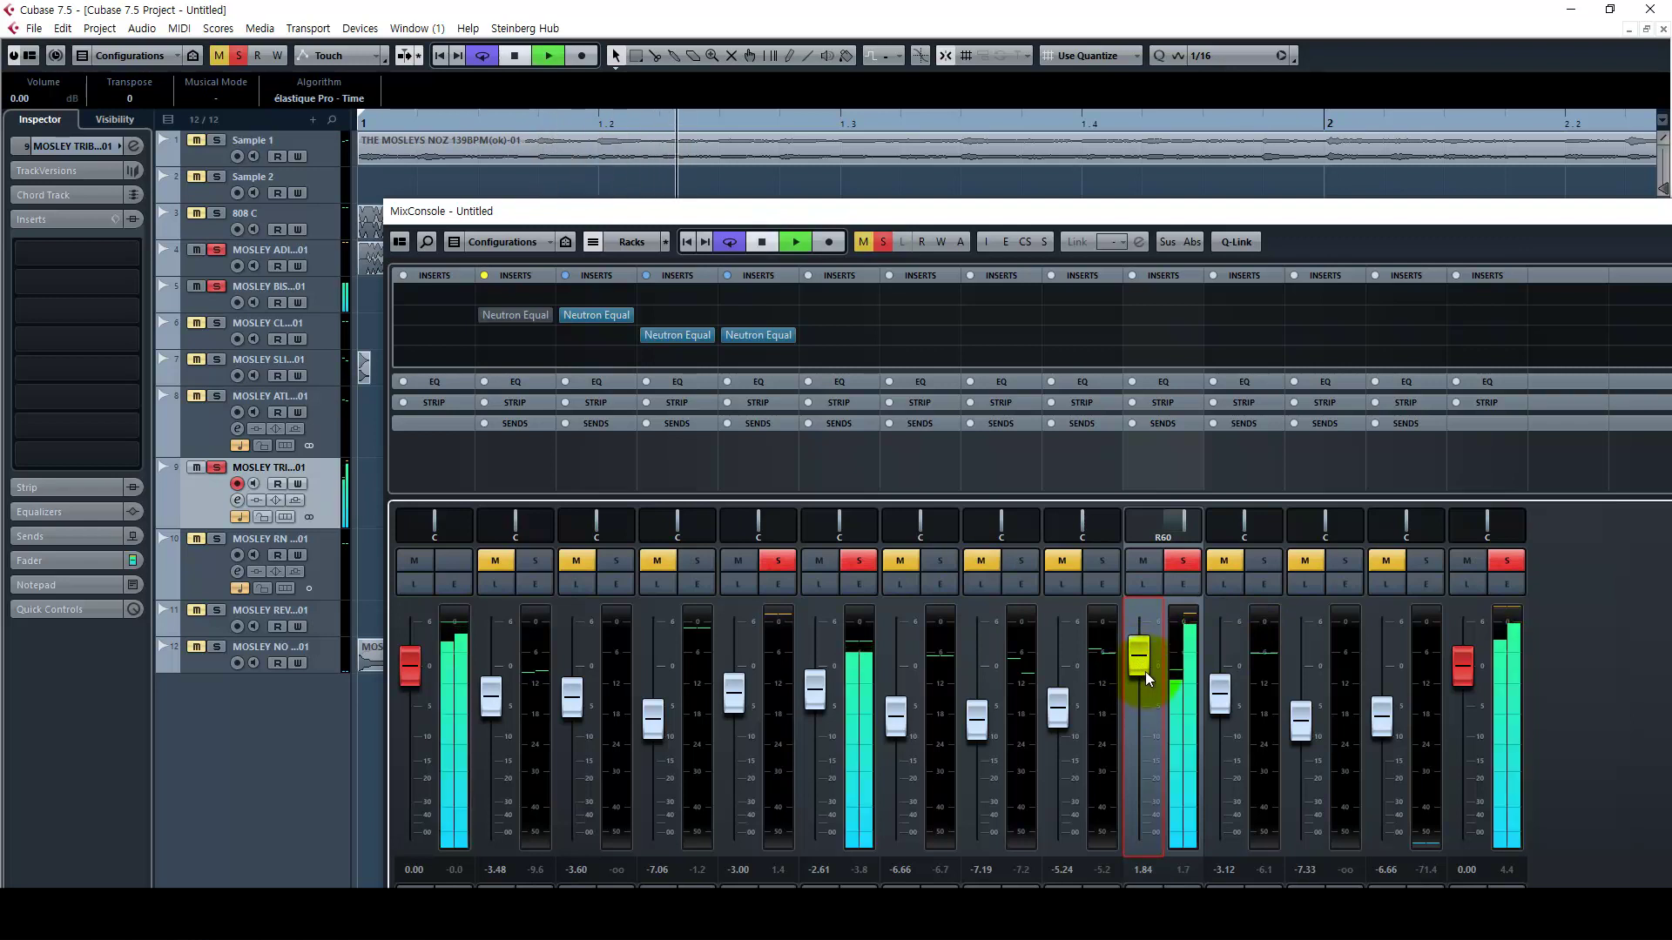
pyautogui.press('space')
# Lower the TRIB channel fader to -5.09 and compare the clap with the TRIB solo toggled off and on
pyautogui.moveTo(1148, 656); pyautogui.dragTo(1152, 719)
pyautogui.press('space')
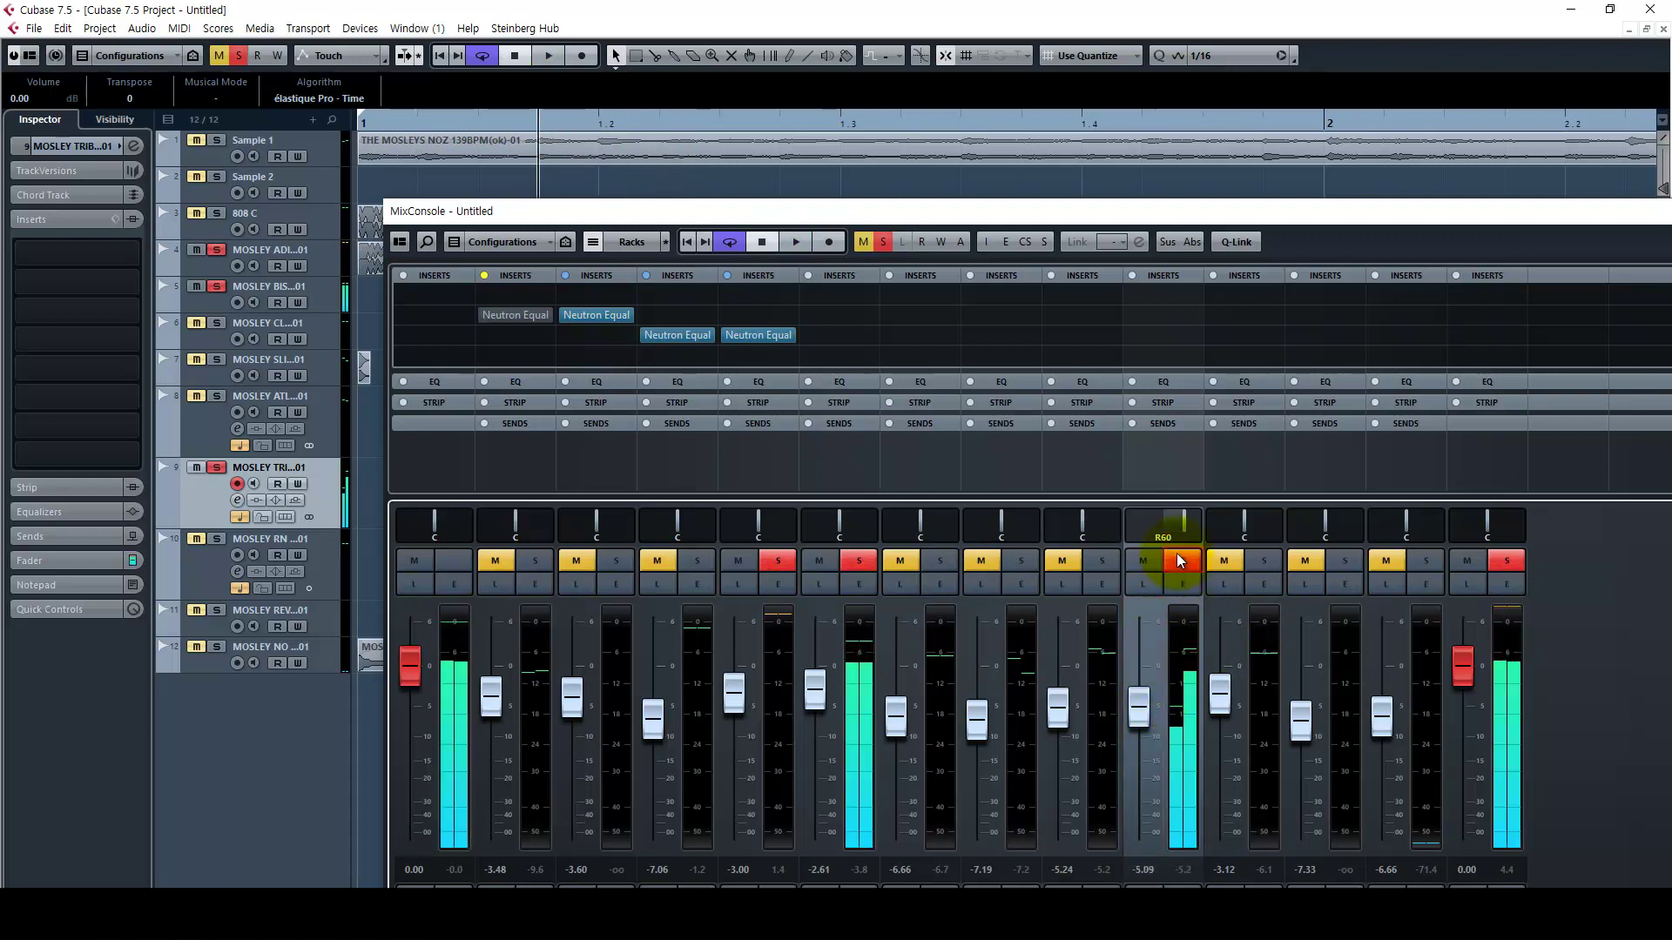
pyautogui.click(1182, 560)
pyautogui.click(1182, 560)
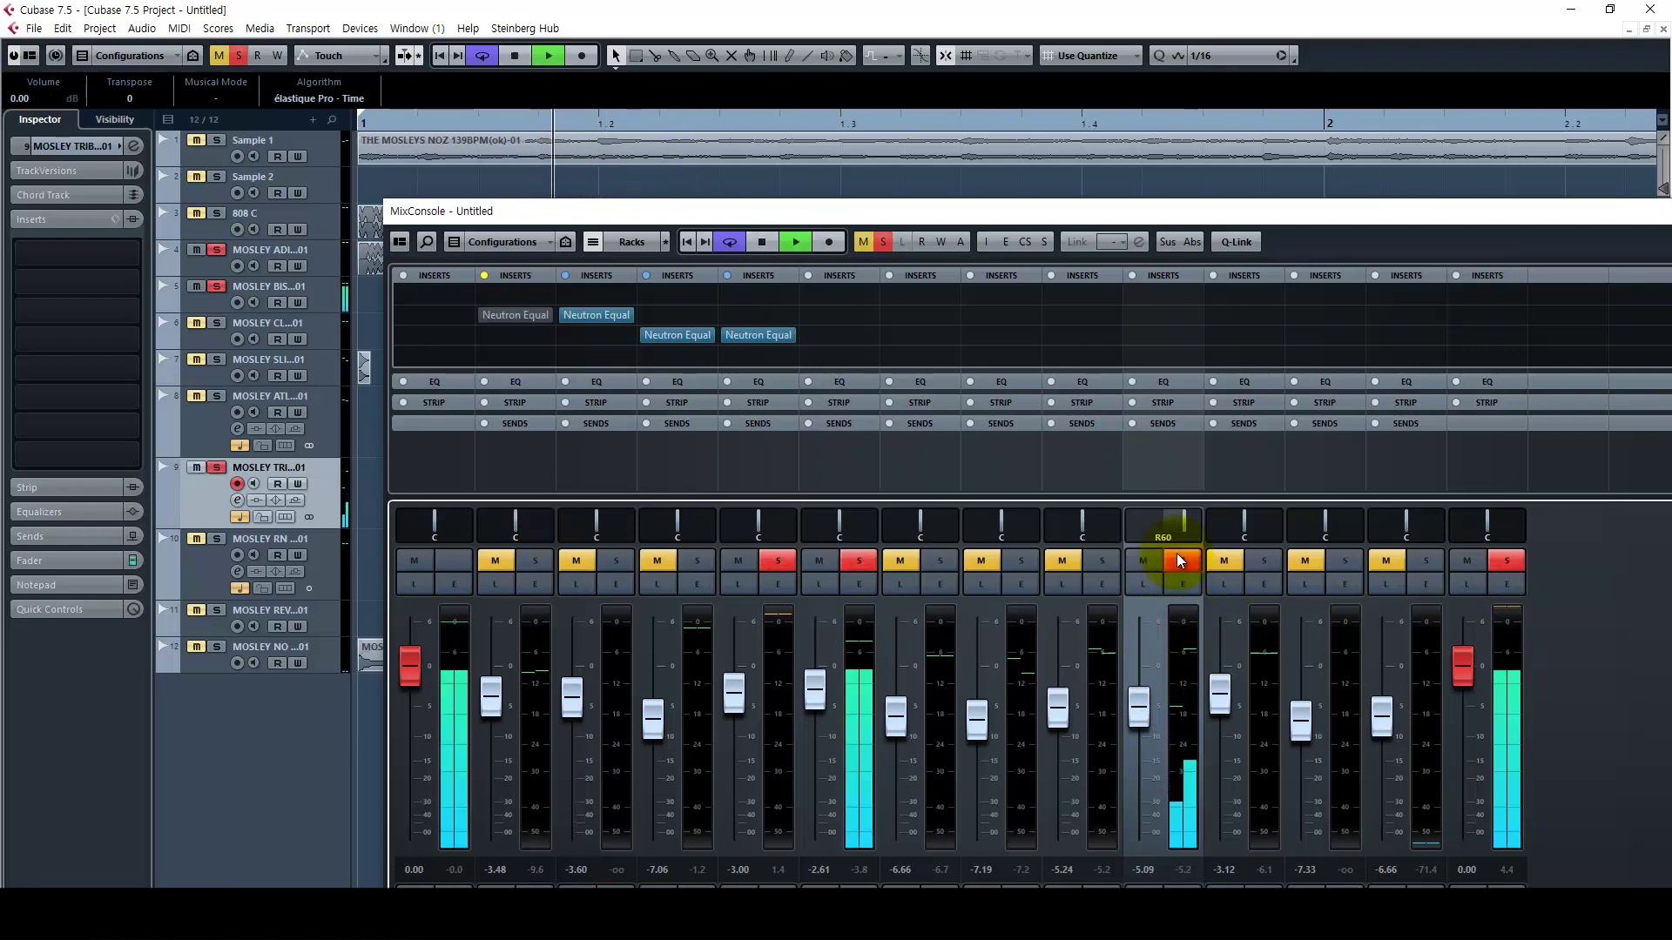
pyautogui.press('space')
# Set the TRIB channel fader to -3.86 and play it with the clap, toggling the TRIB solo
pyautogui.moveTo(1139, 705); pyautogui.dragTo(1139, 699)
pyautogui.press('space')
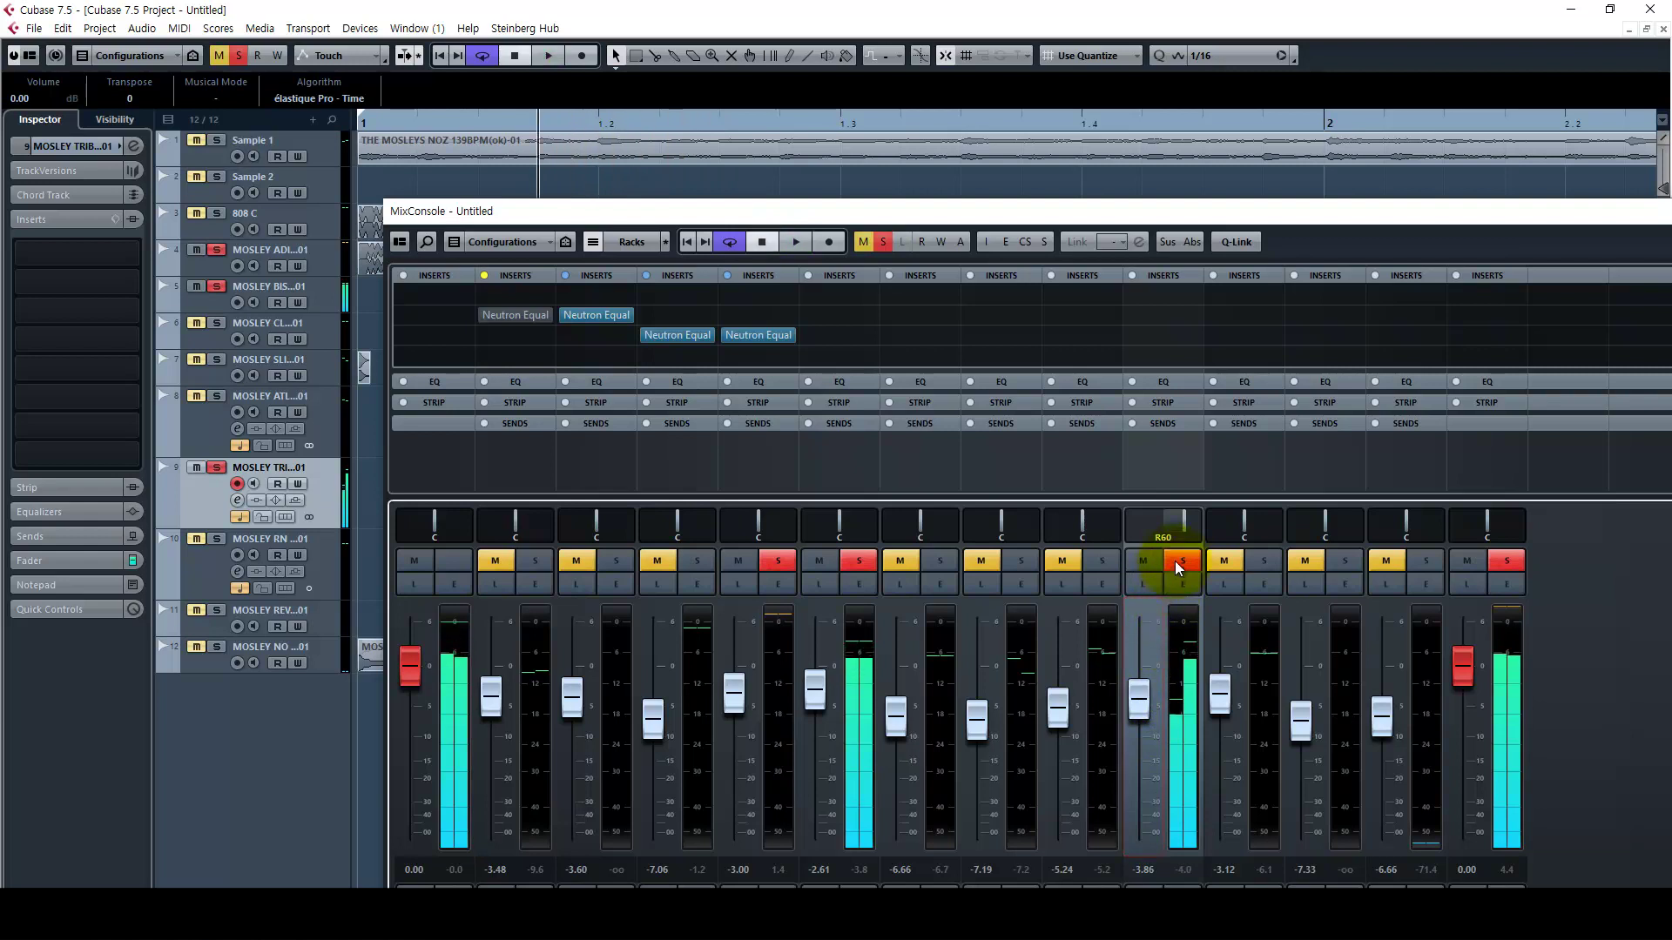
pyautogui.click(1179, 561)
pyautogui.press('space')
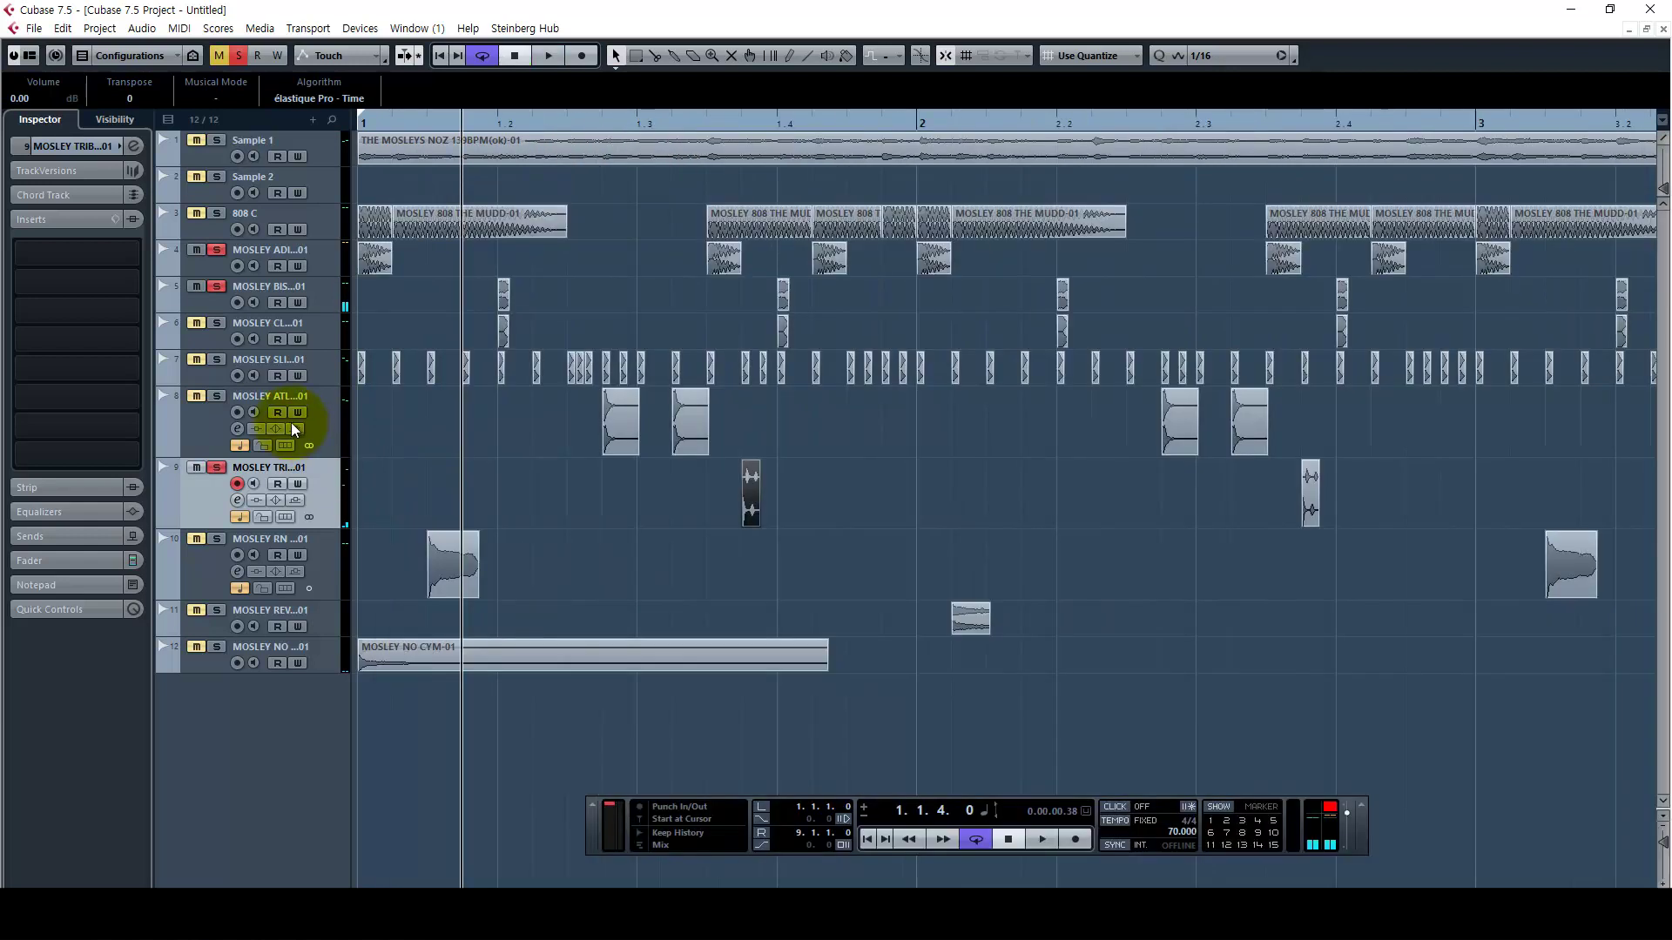
# Add the ATL Perc, hi-hat and second clap tracks to the solo and play the drums into bar 3
pyautogui.click(293, 426)
pyautogui.press('s')
pyautogui.click(320, 377)
pyautogui.press('s')
pyautogui.click(320, 327)
pyautogui.press('space')
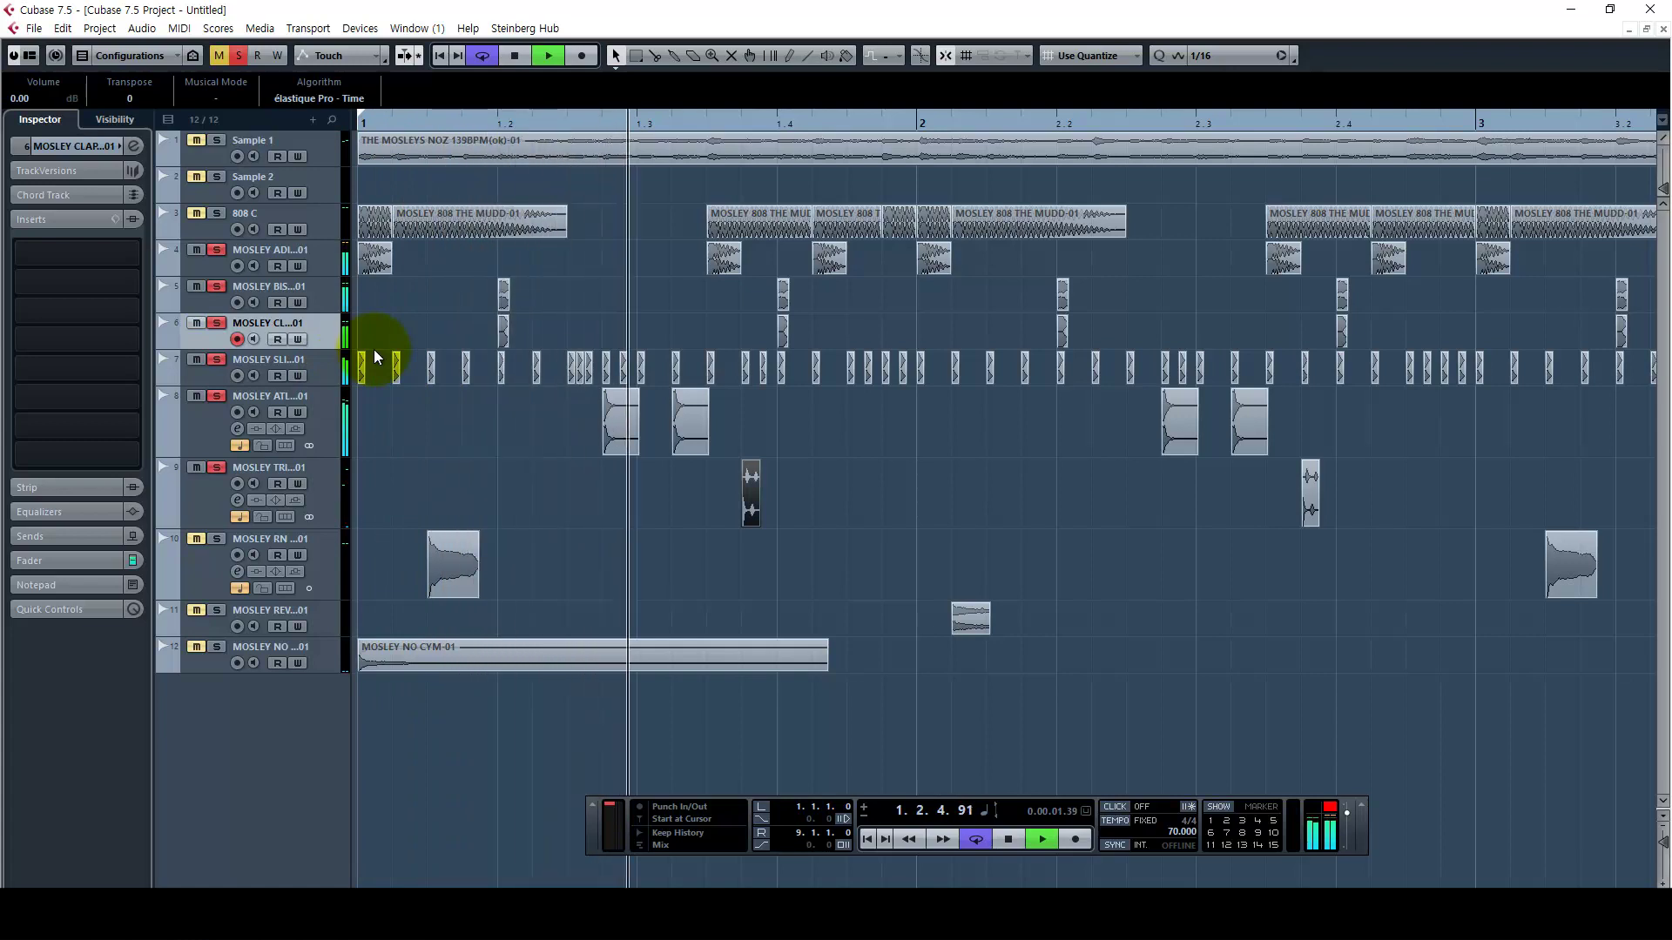
pyautogui.press('g')
pyautogui.press('g')
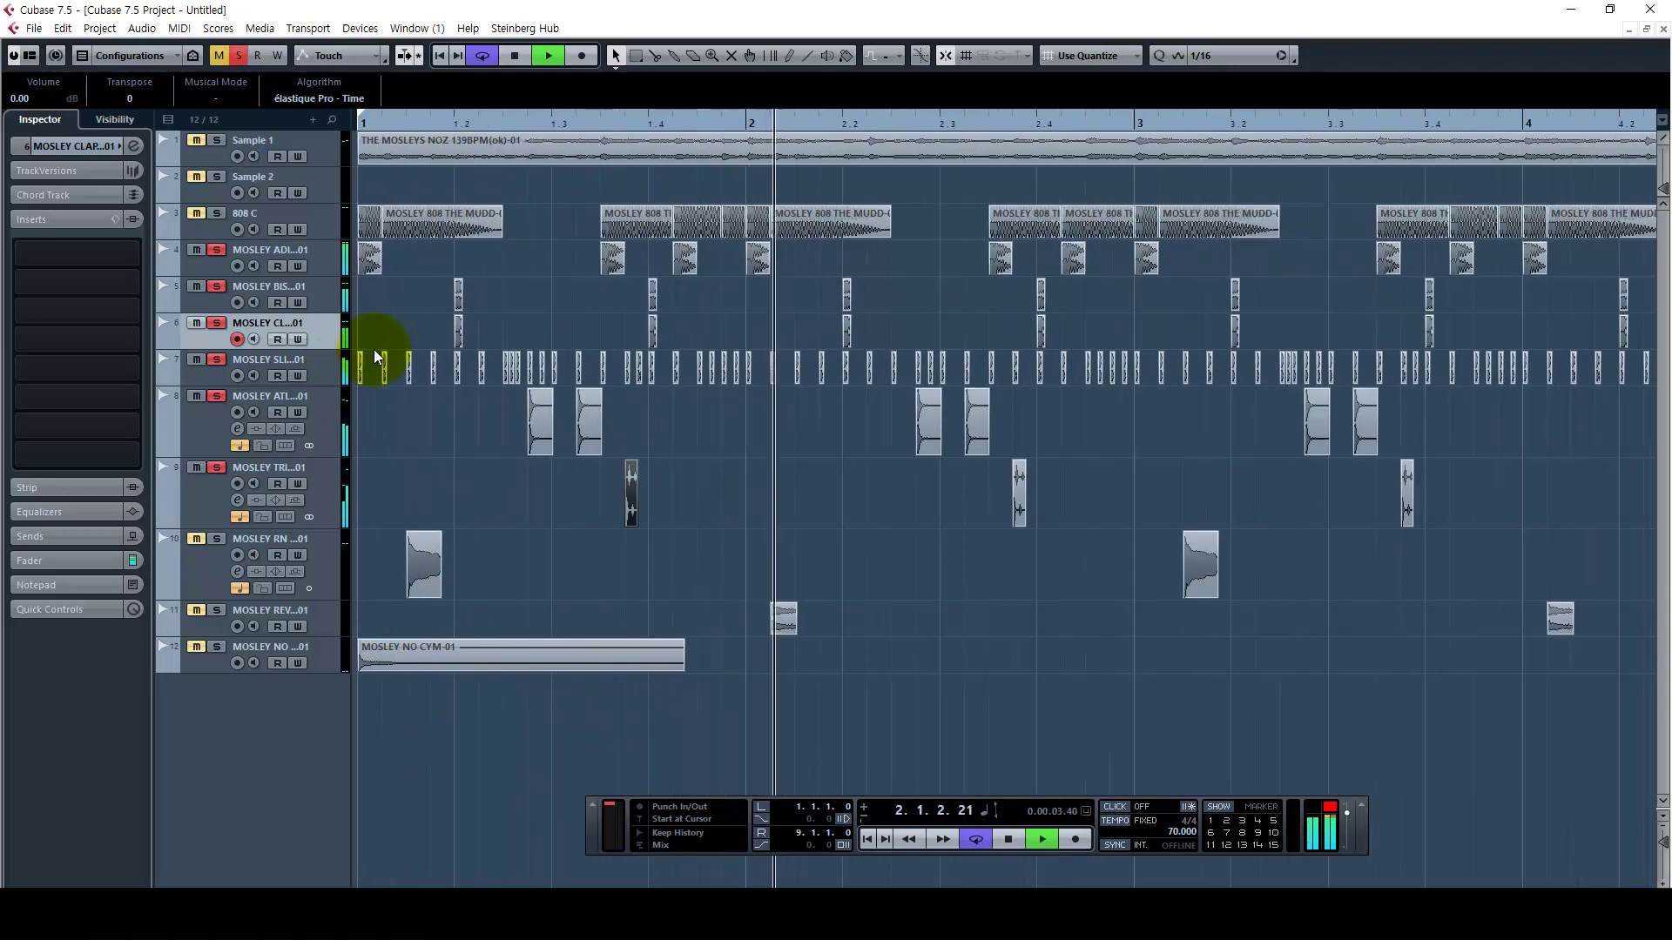
pyautogui.press('g')
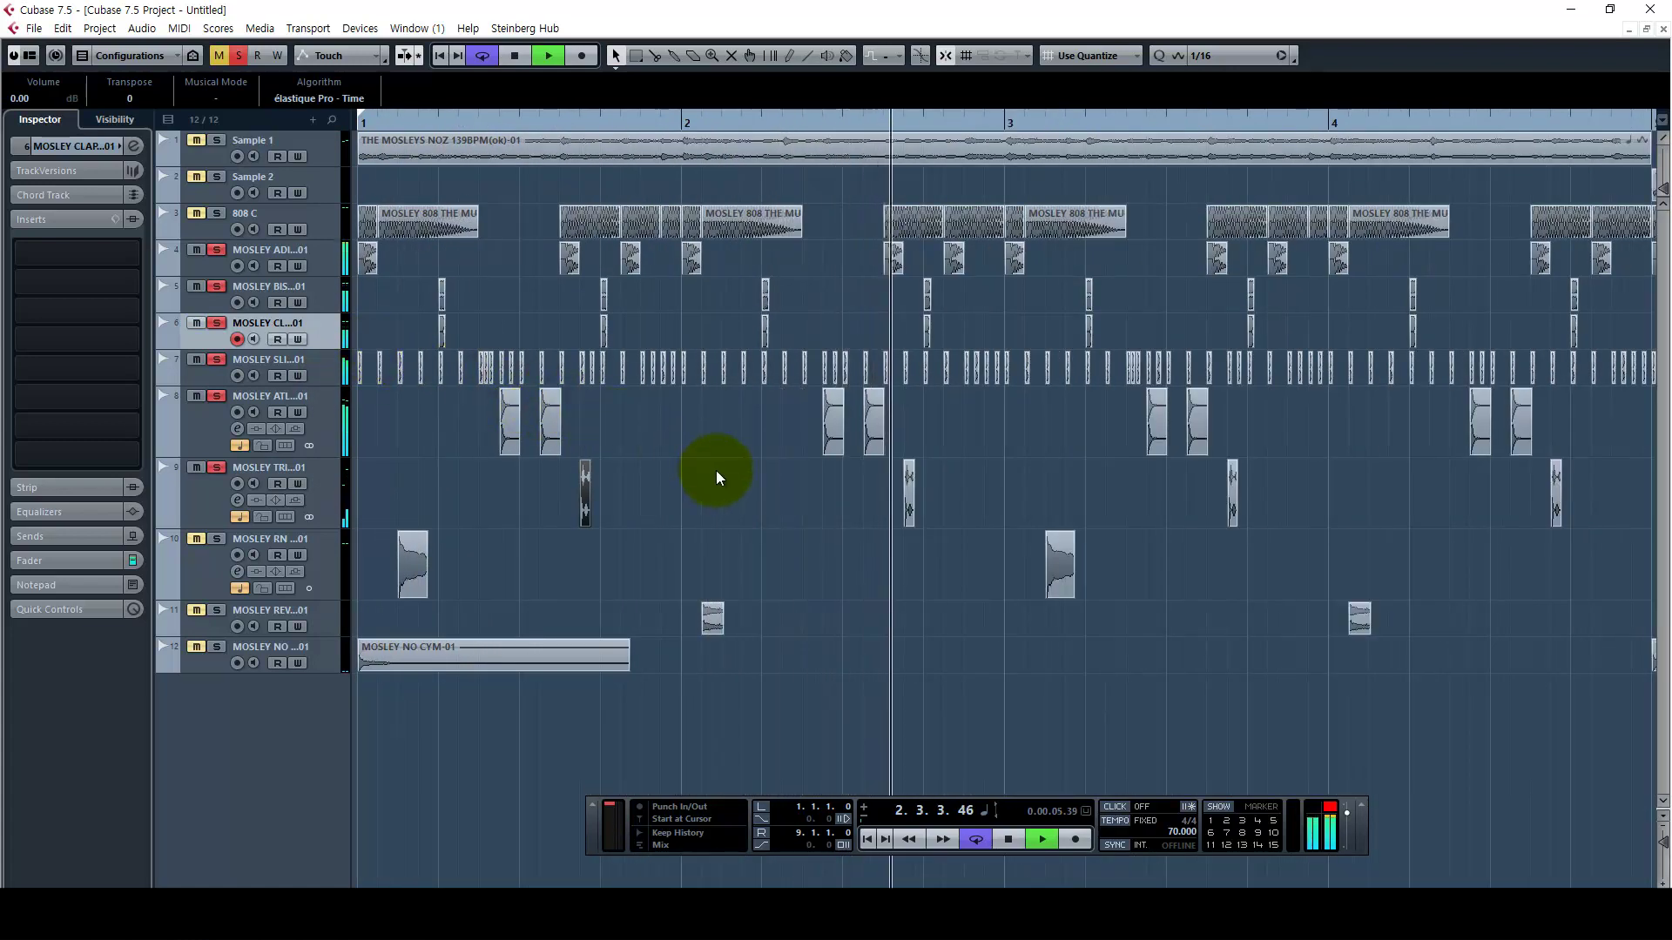
pyautogui.click(650, 514)
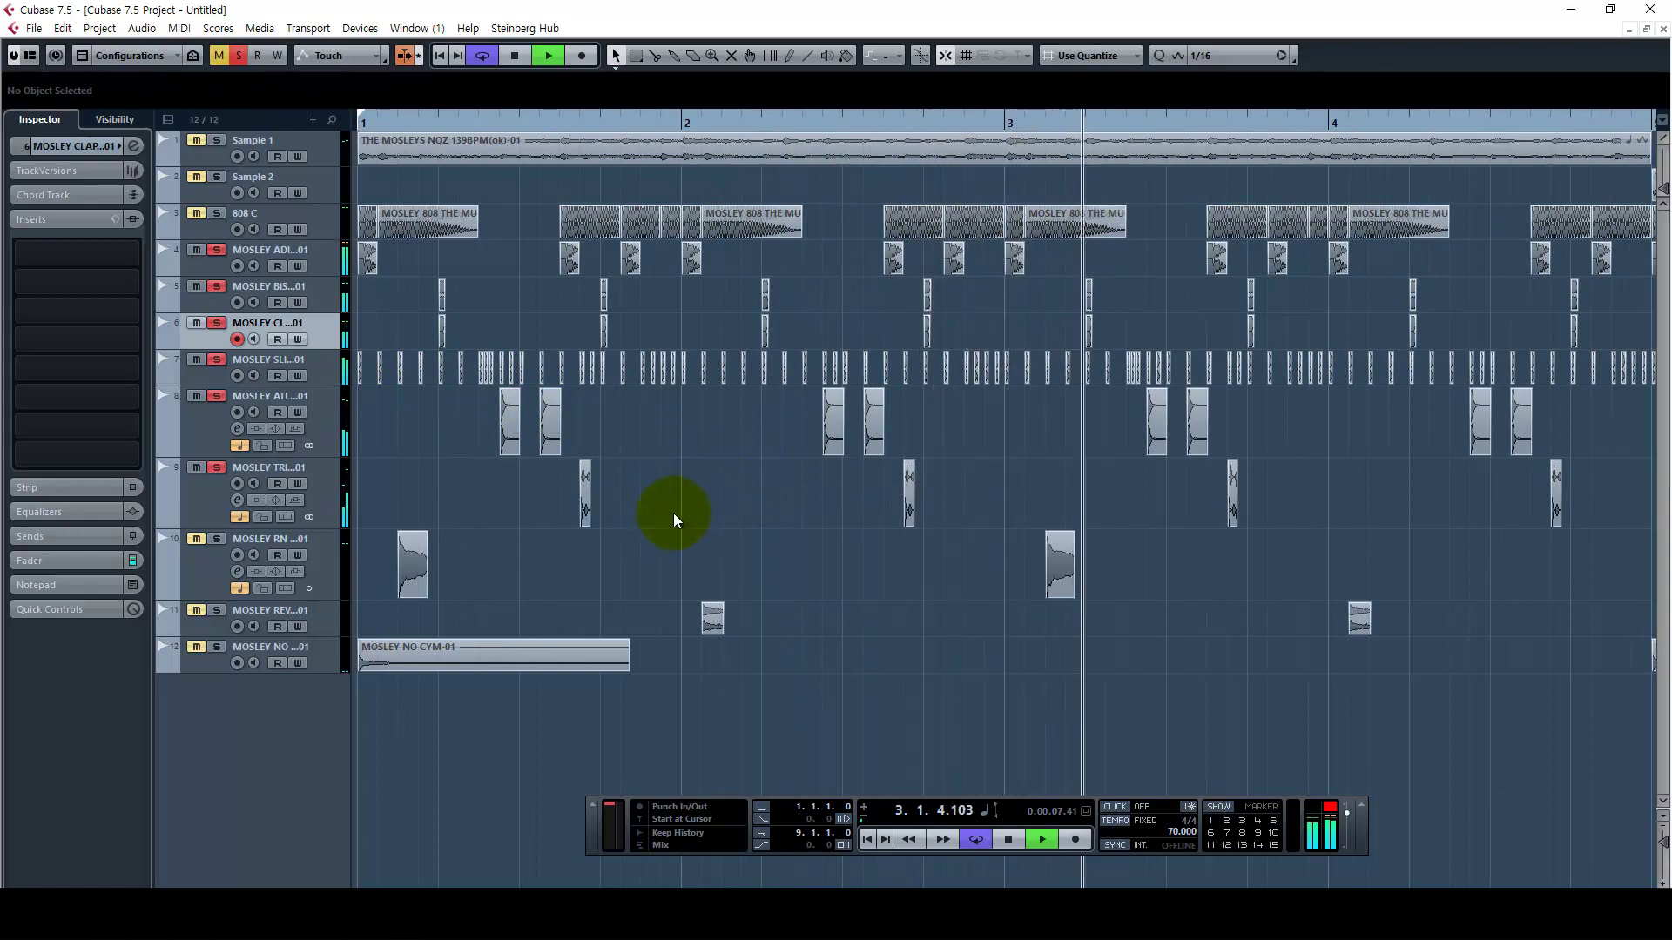
pyautogui.press('space')
# Try the first TRIB hit at 1.4.4 with the drums and 808 playing, and return it to its original position
pyautogui.press('h')
pyautogui.moveTo(634, 492); pyautogui.dragTo(739, 479)
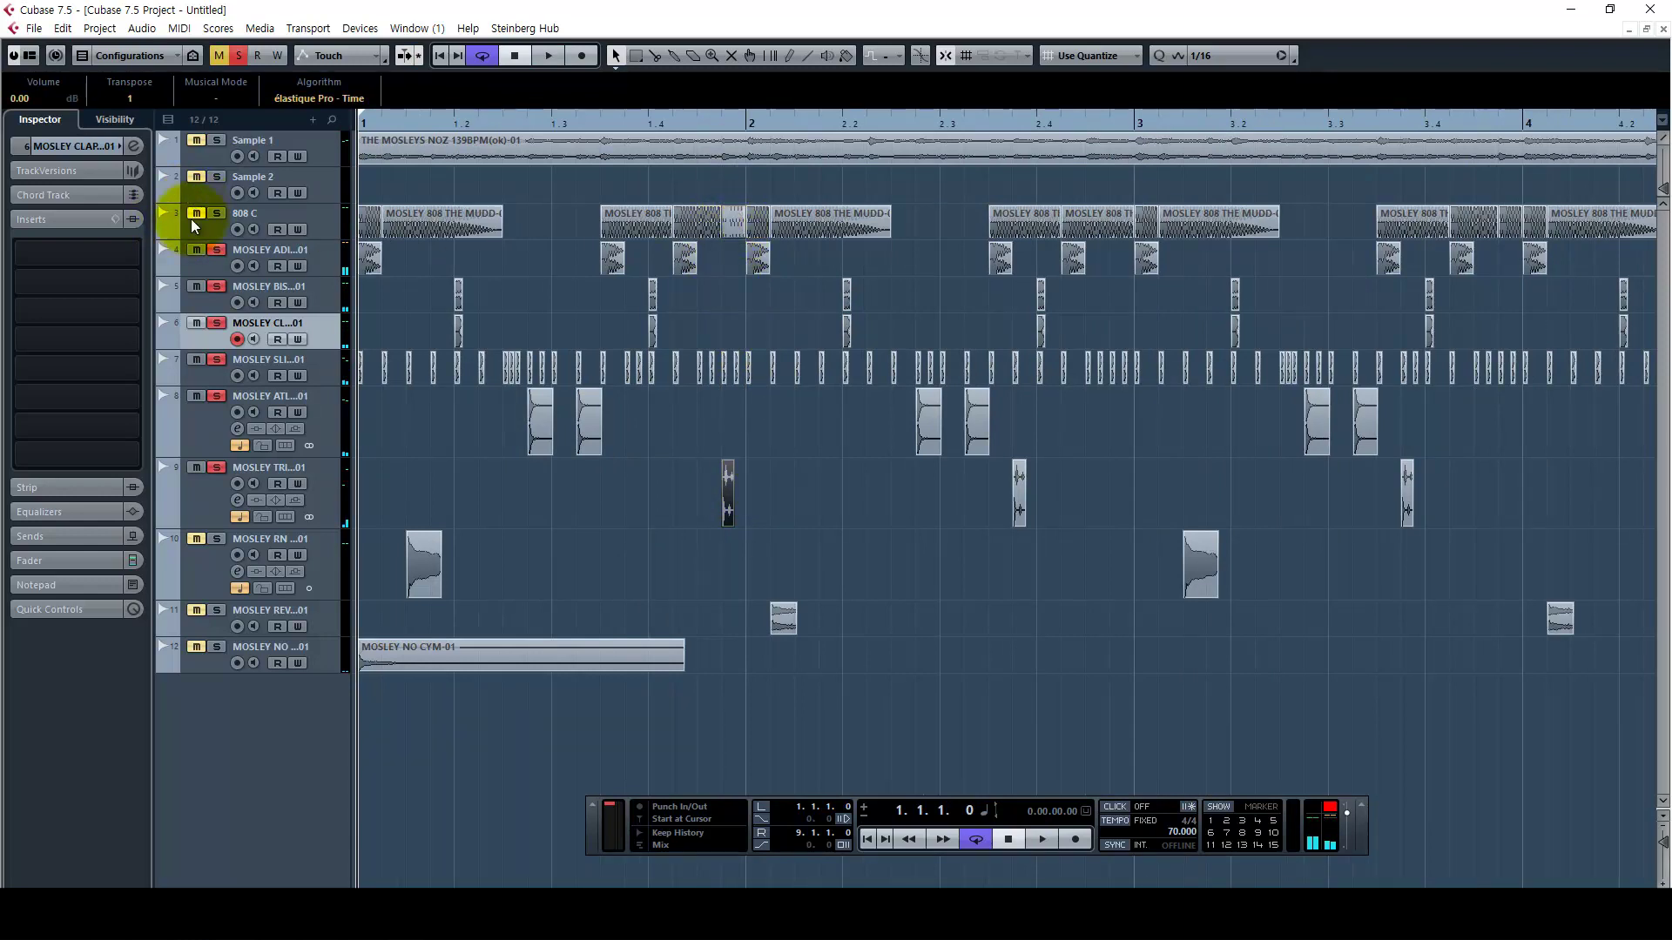
pyautogui.press('space')
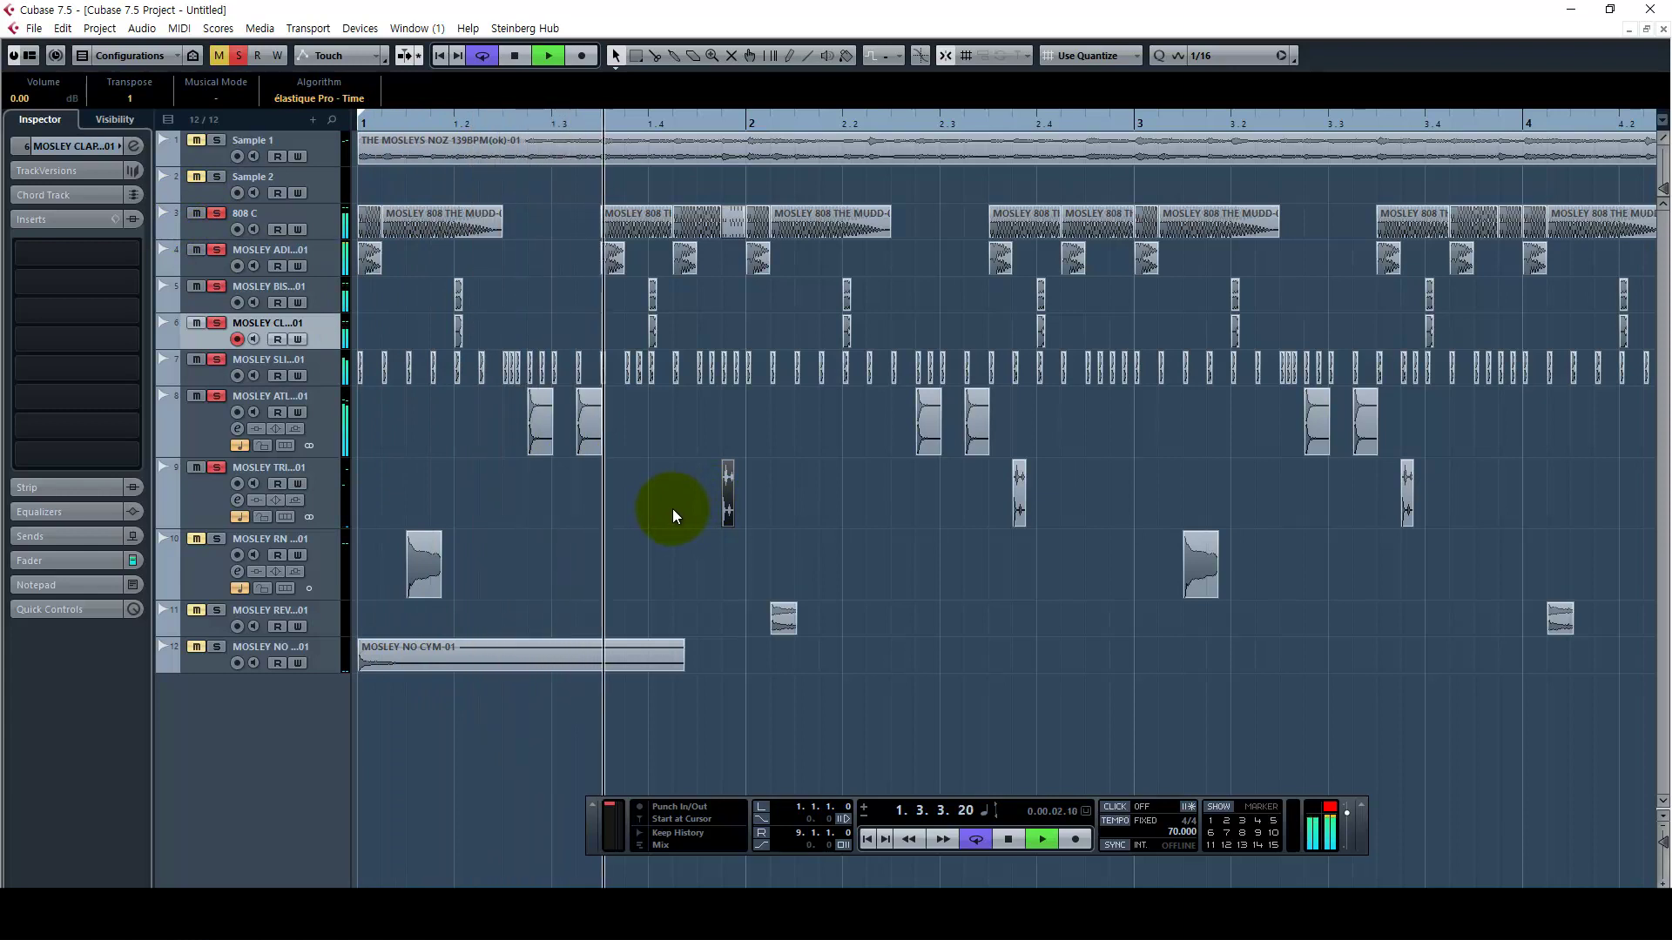
pyautogui.press('space')
pyautogui.moveTo(729, 500); pyautogui.dragTo(627, 503)
pyautogui.hotkey('ctrl', 'z')
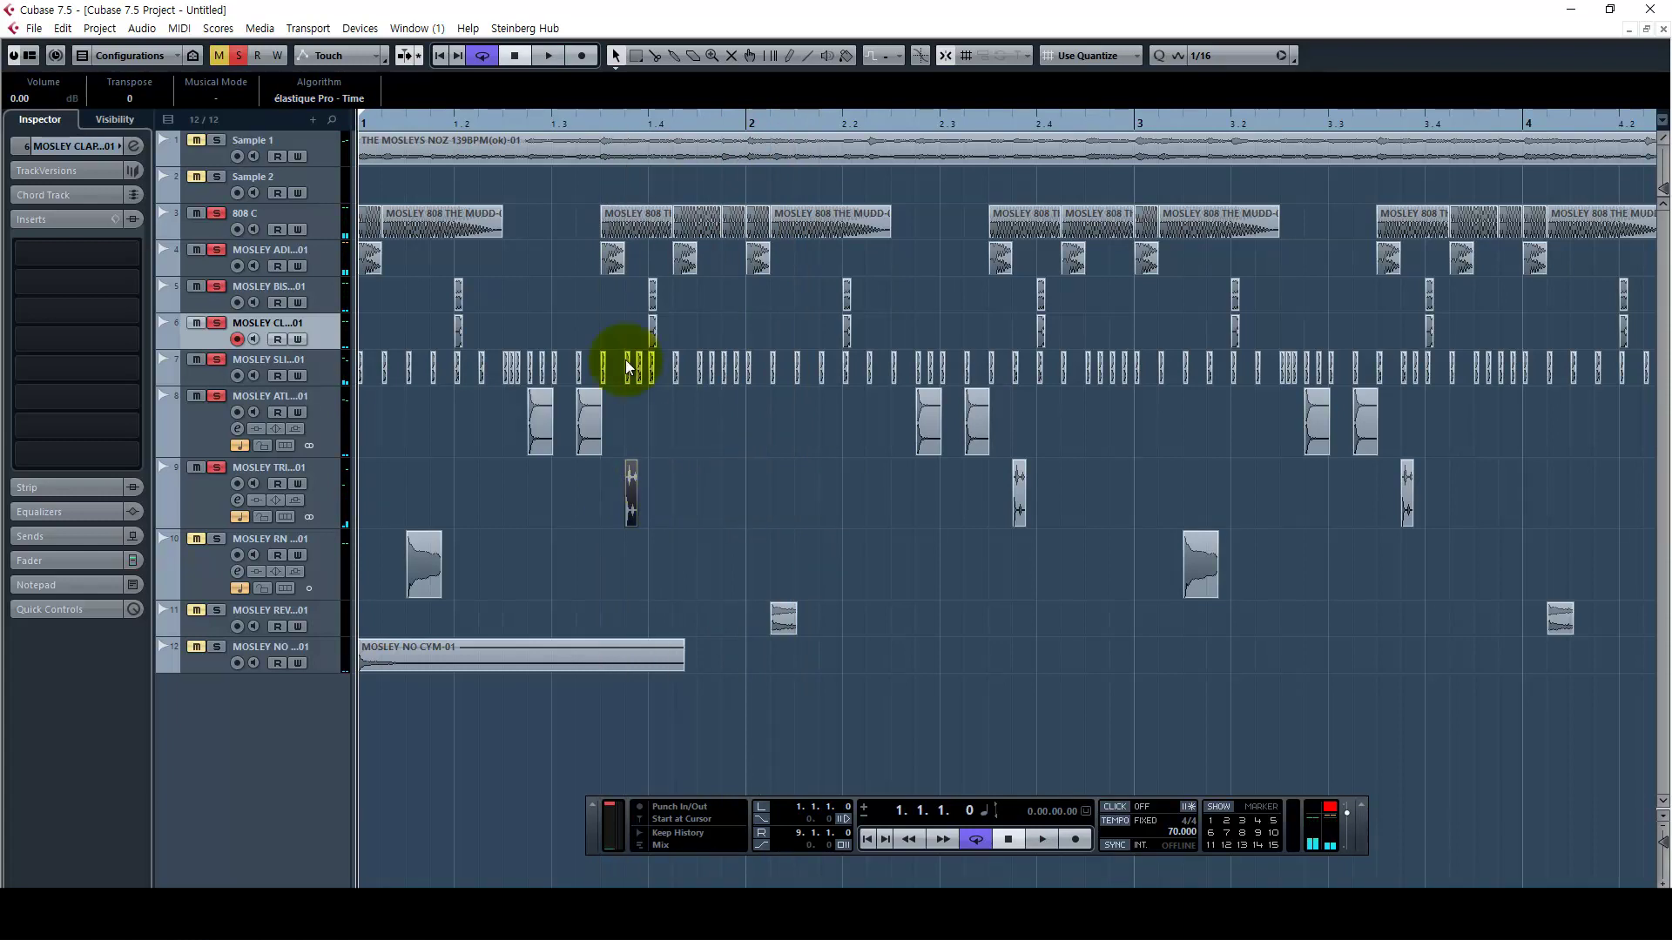
# Play the soloed drums and 808 from bar 1 with the TRIB hit at 1.3.4
pyautogui.press('space')
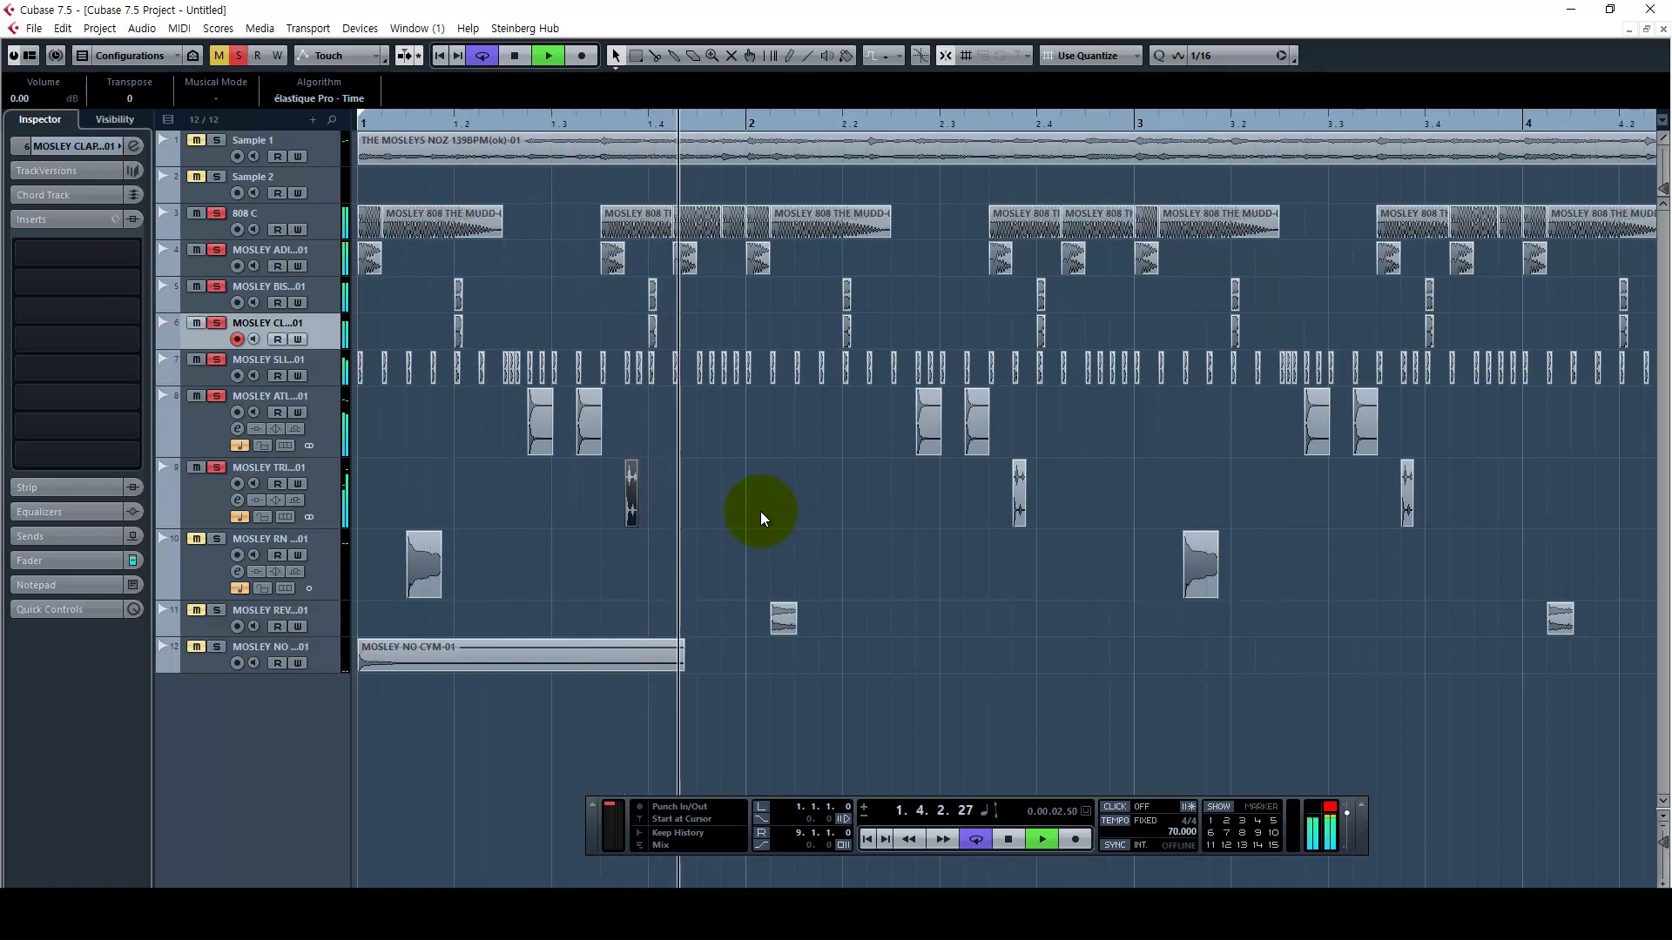
pyautogui.click(720, 491)
pyautogui.press('space')
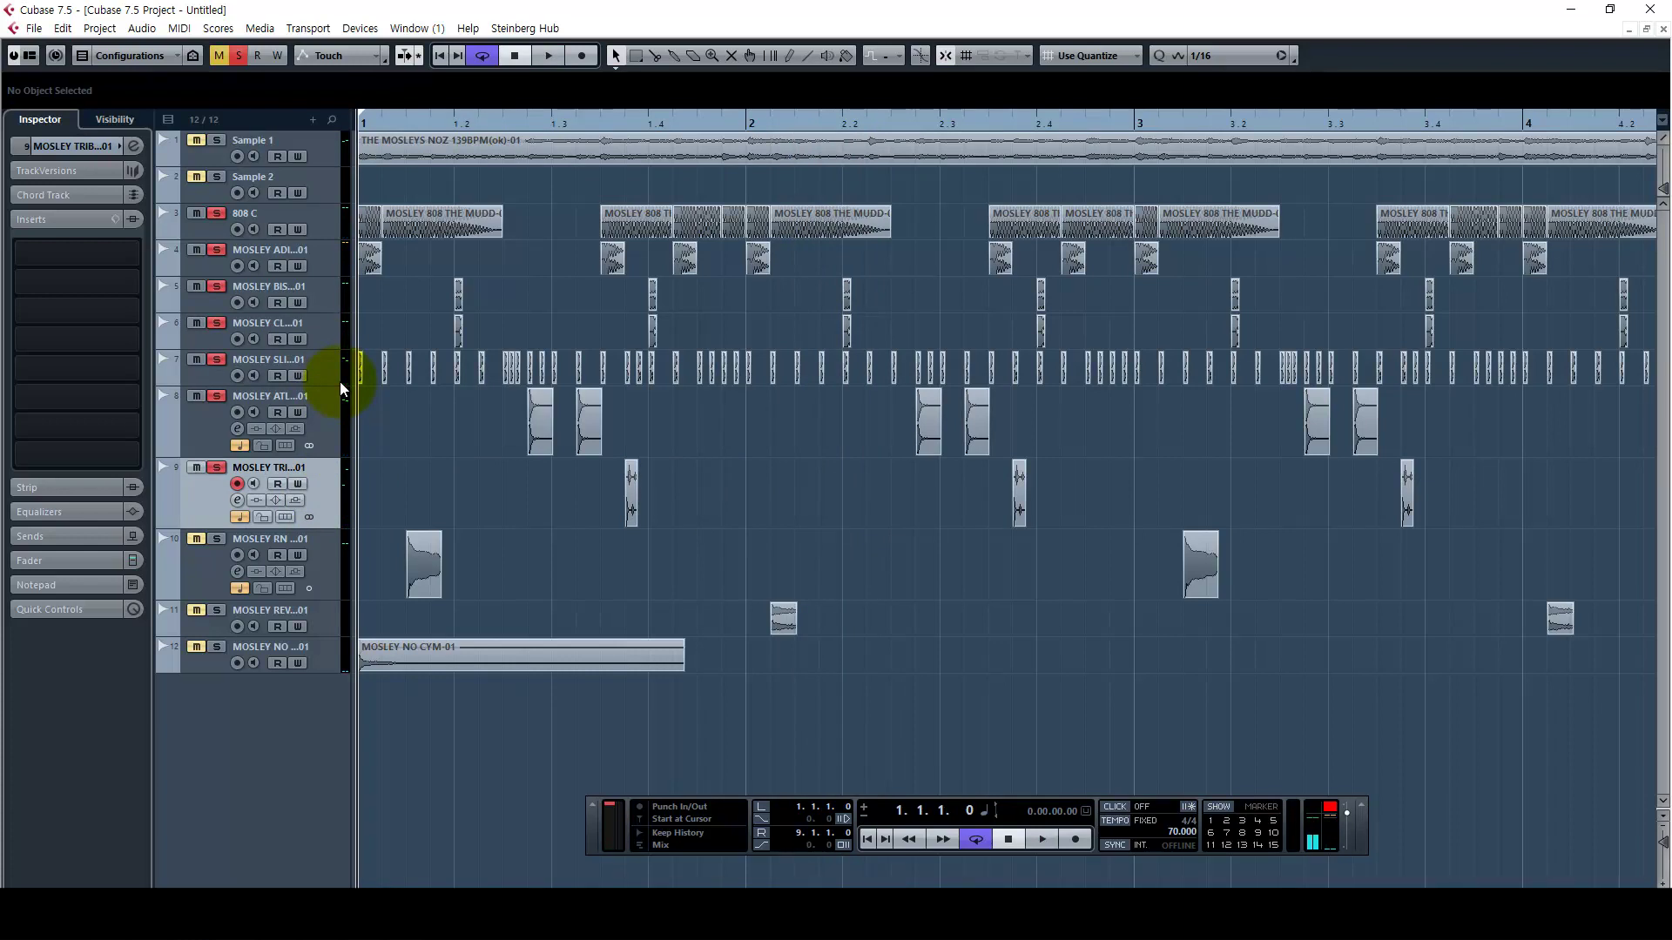
# Reduce the height of the ATL Perc and TRIB tracks and enlarge the RN Beep Perc track
pyautogui.keyDown('ctrl'); pyautogui.click(343, 437); pyautogui.keyUp('ctrl')
pyautogui.moveTo(322, 458); pyautogui.dragTo(320, 428)
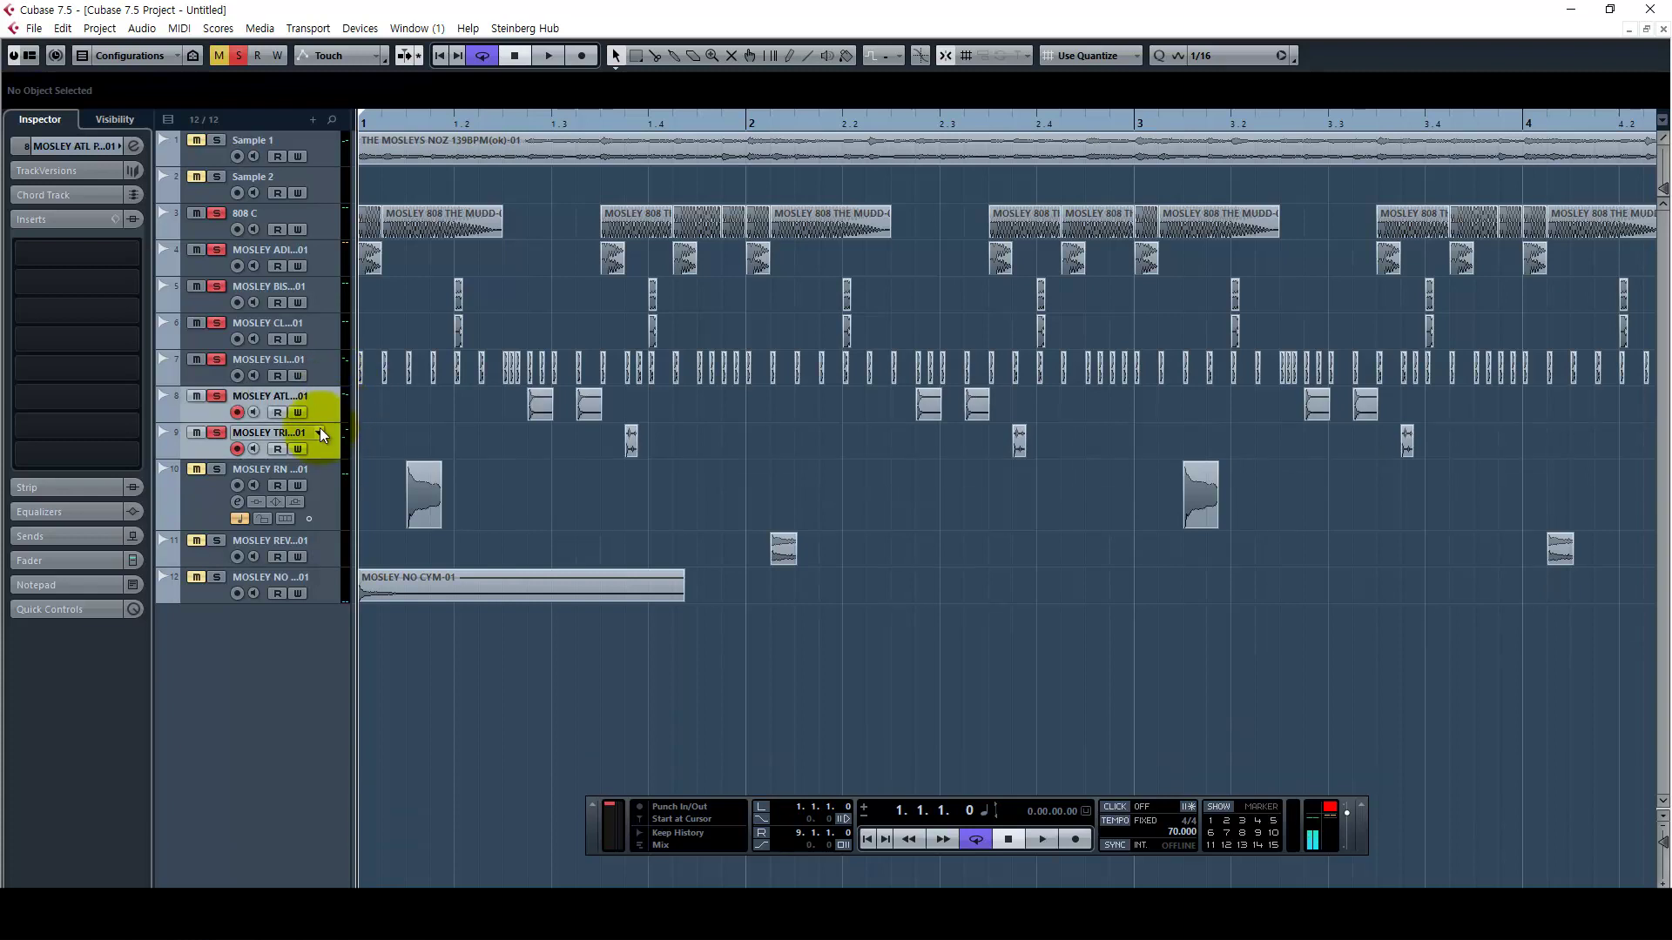
pyautogui.click(317, 484)
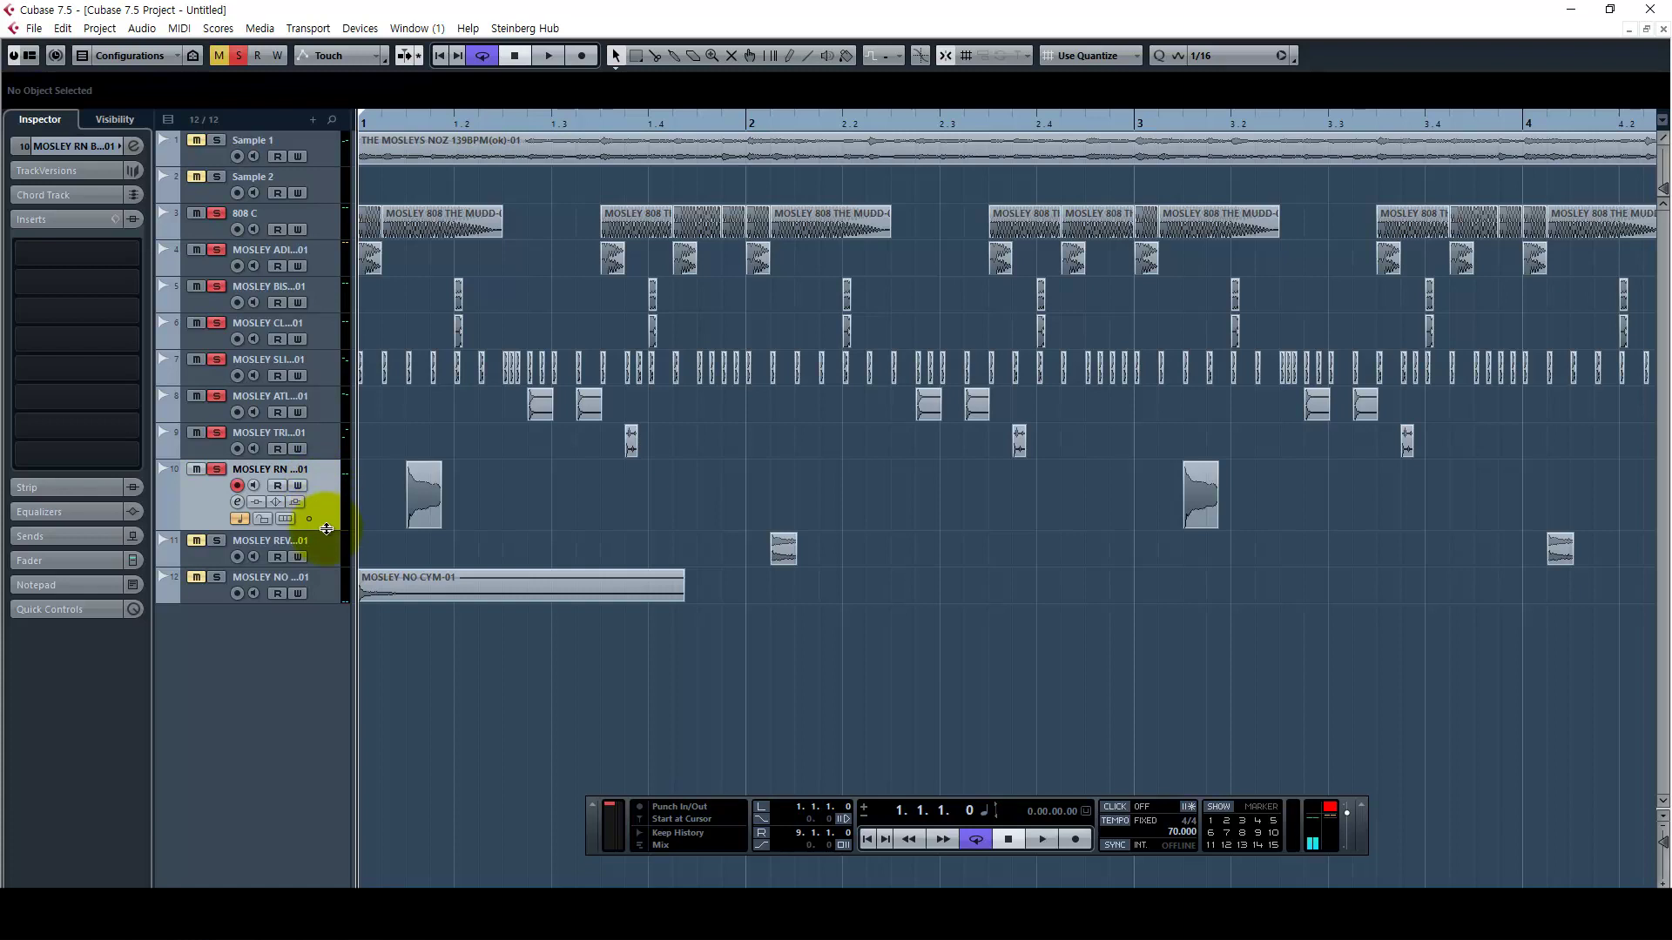
pyautogui.moveTo(326, 528); pyautogui.dragTo(324, 562)
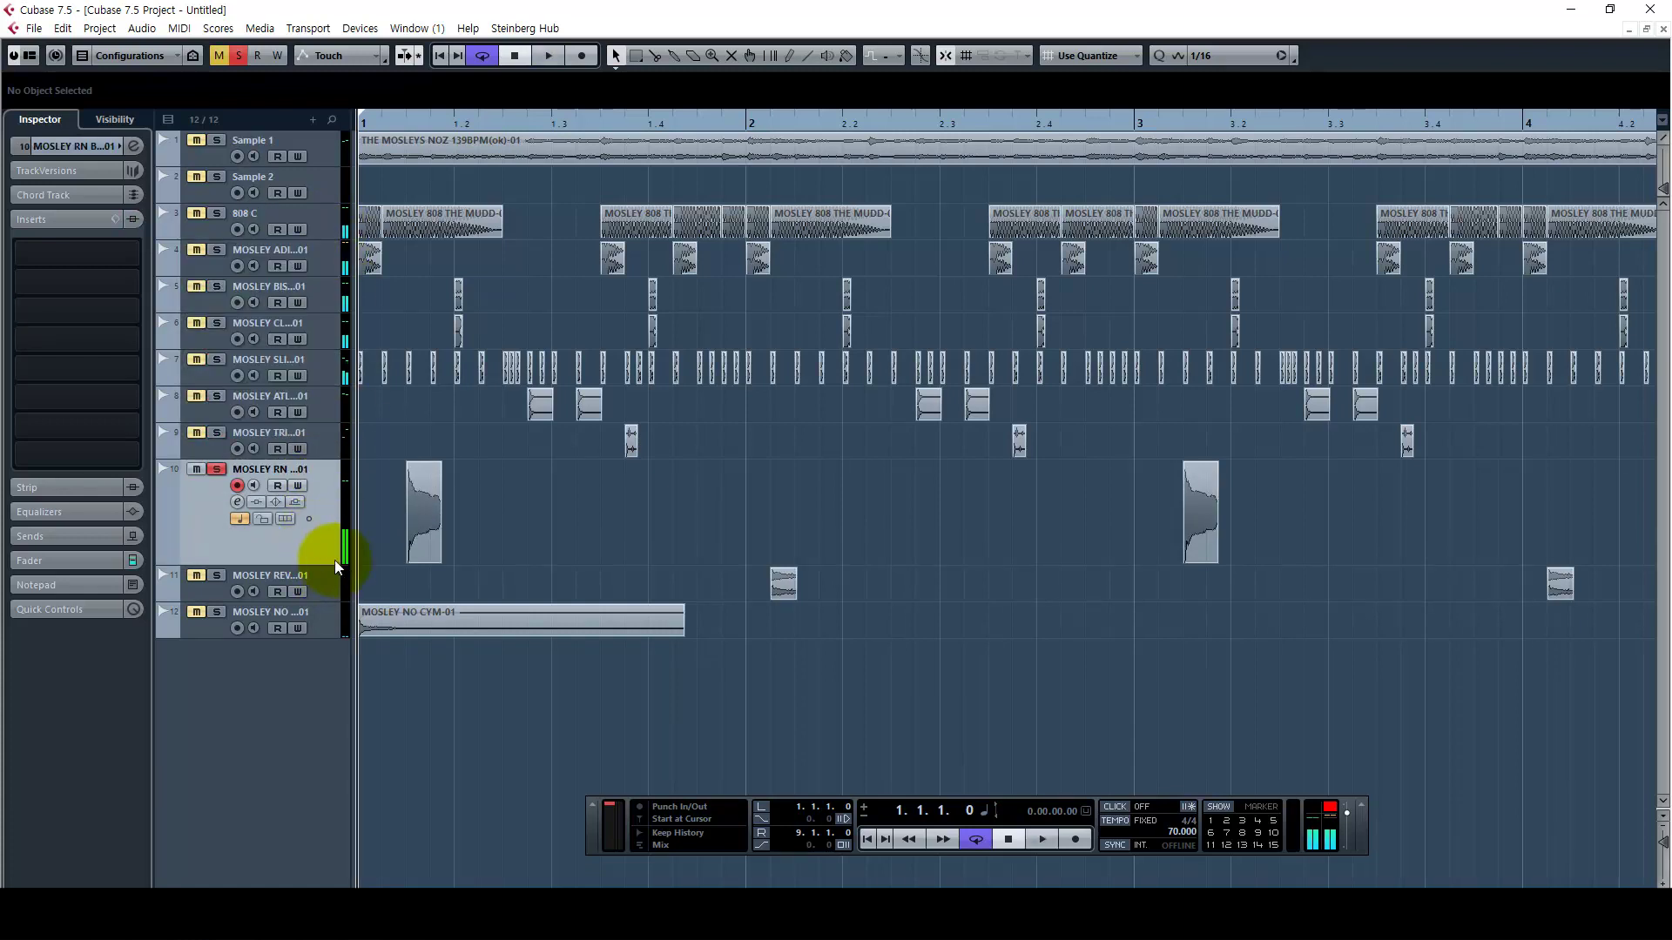
# Play the RN Beep Perc track on its own from bar 1 and again from its hit at 1.1.3
pyautogui.press('h')
pyautogui.press('h')
pyautogui.press('h')
pyautogui.press('h')
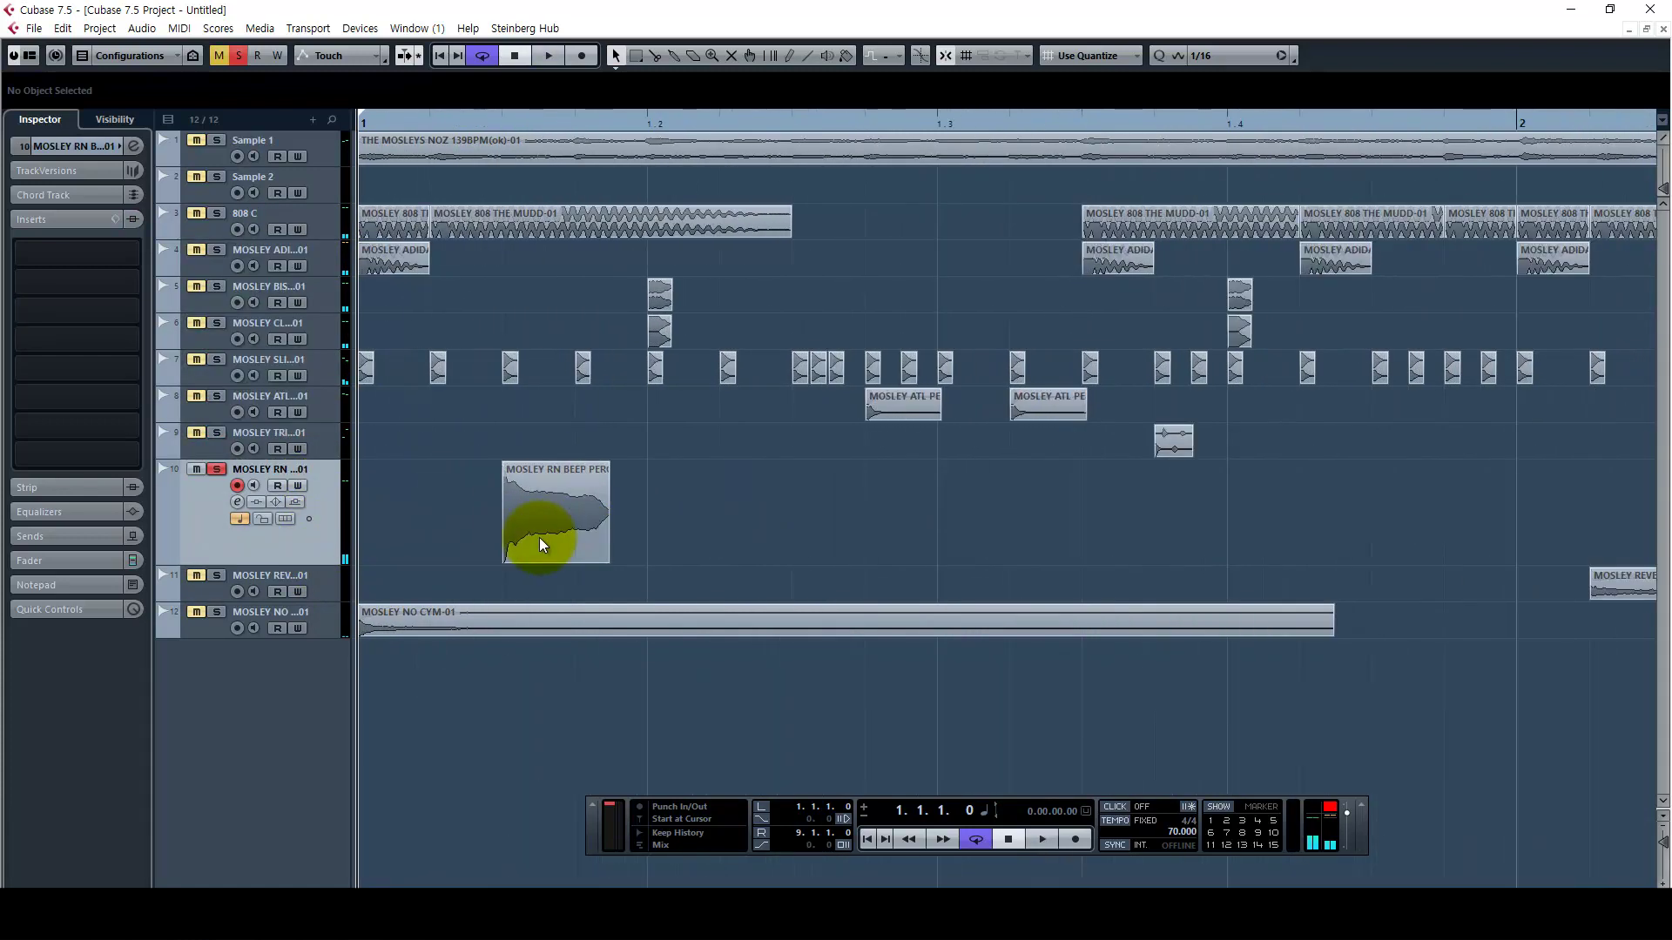
pyautogui.press('space')
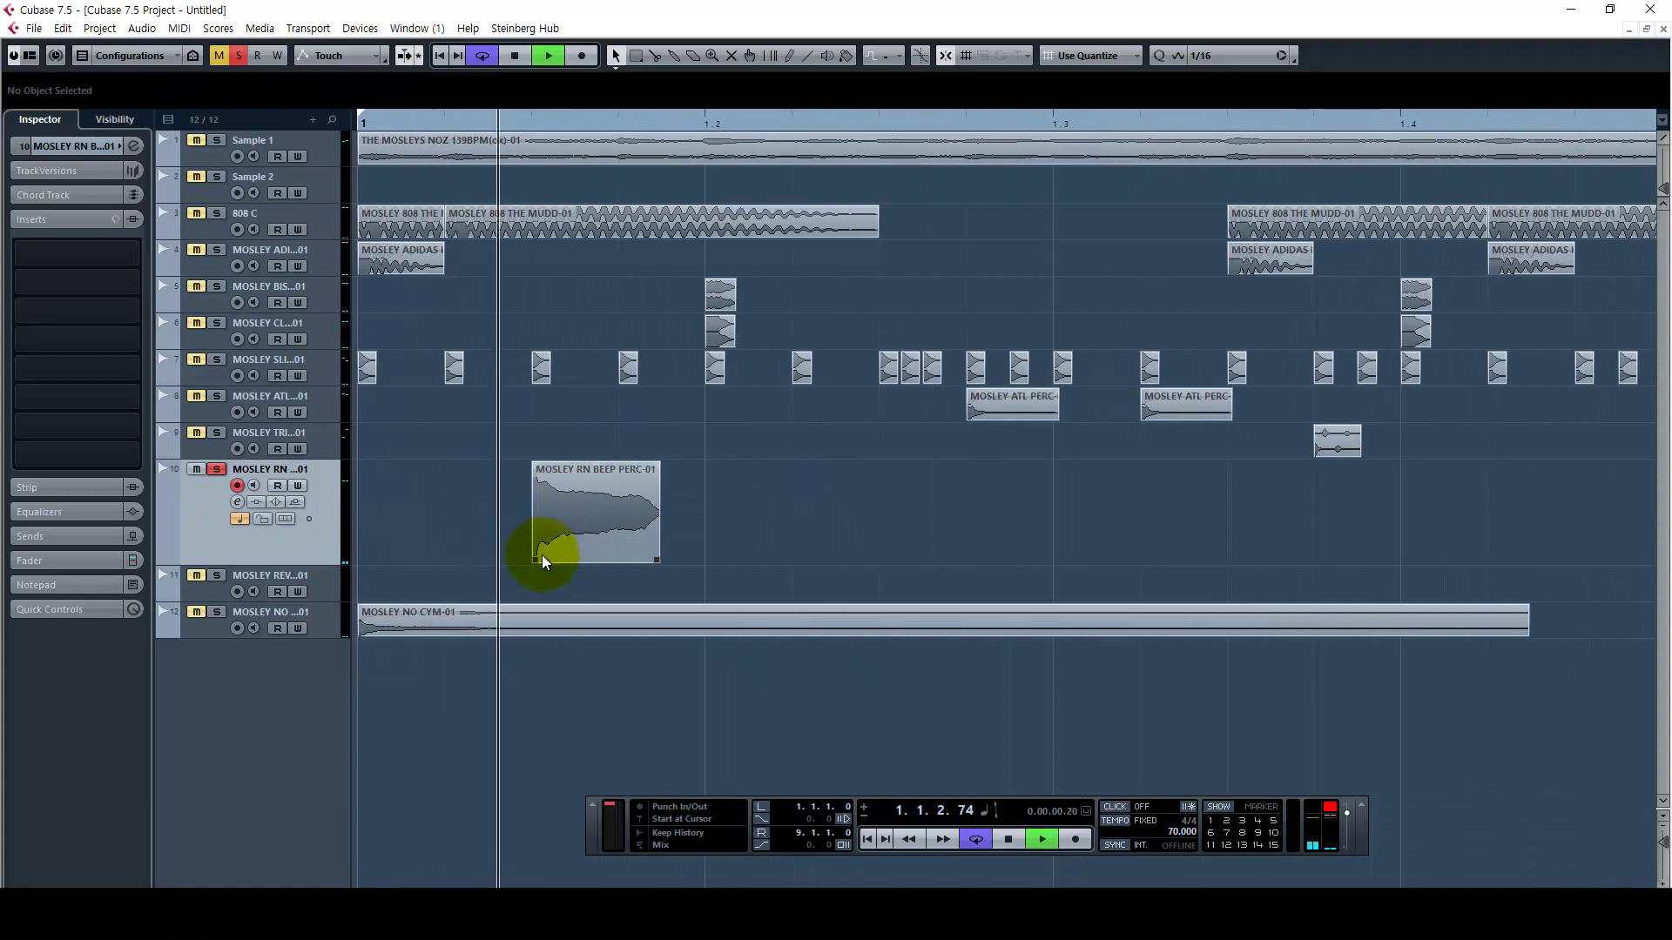
pyautogui.press('space')
pyautogui.click(526, 124)
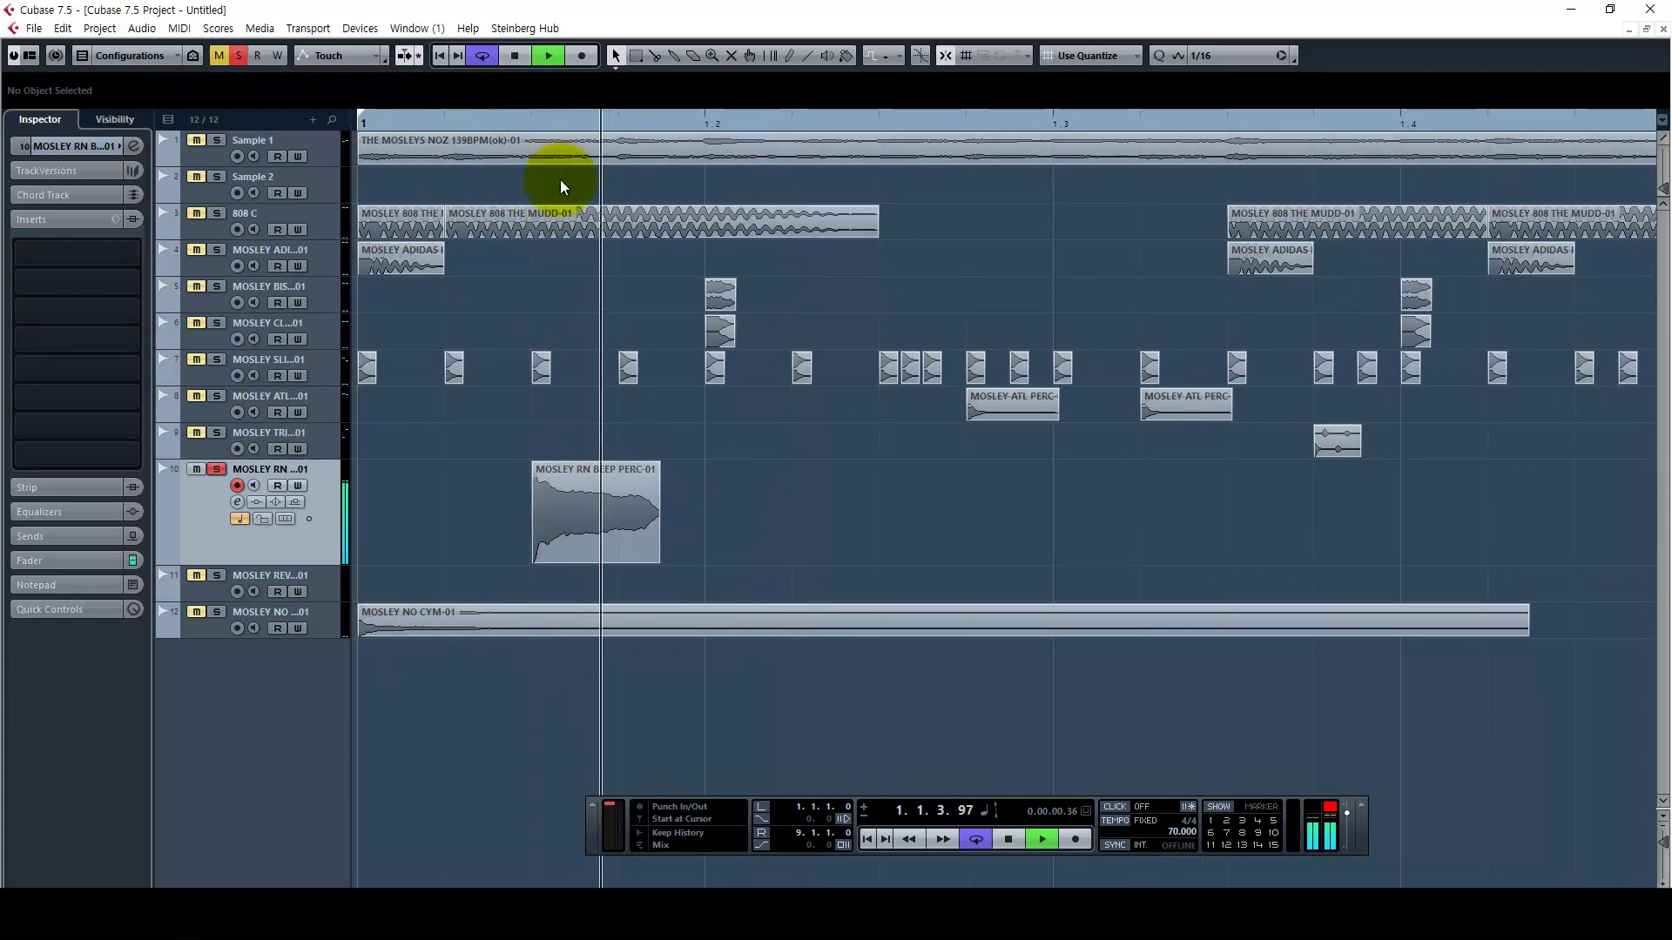
pyautogui.click(557, 461)
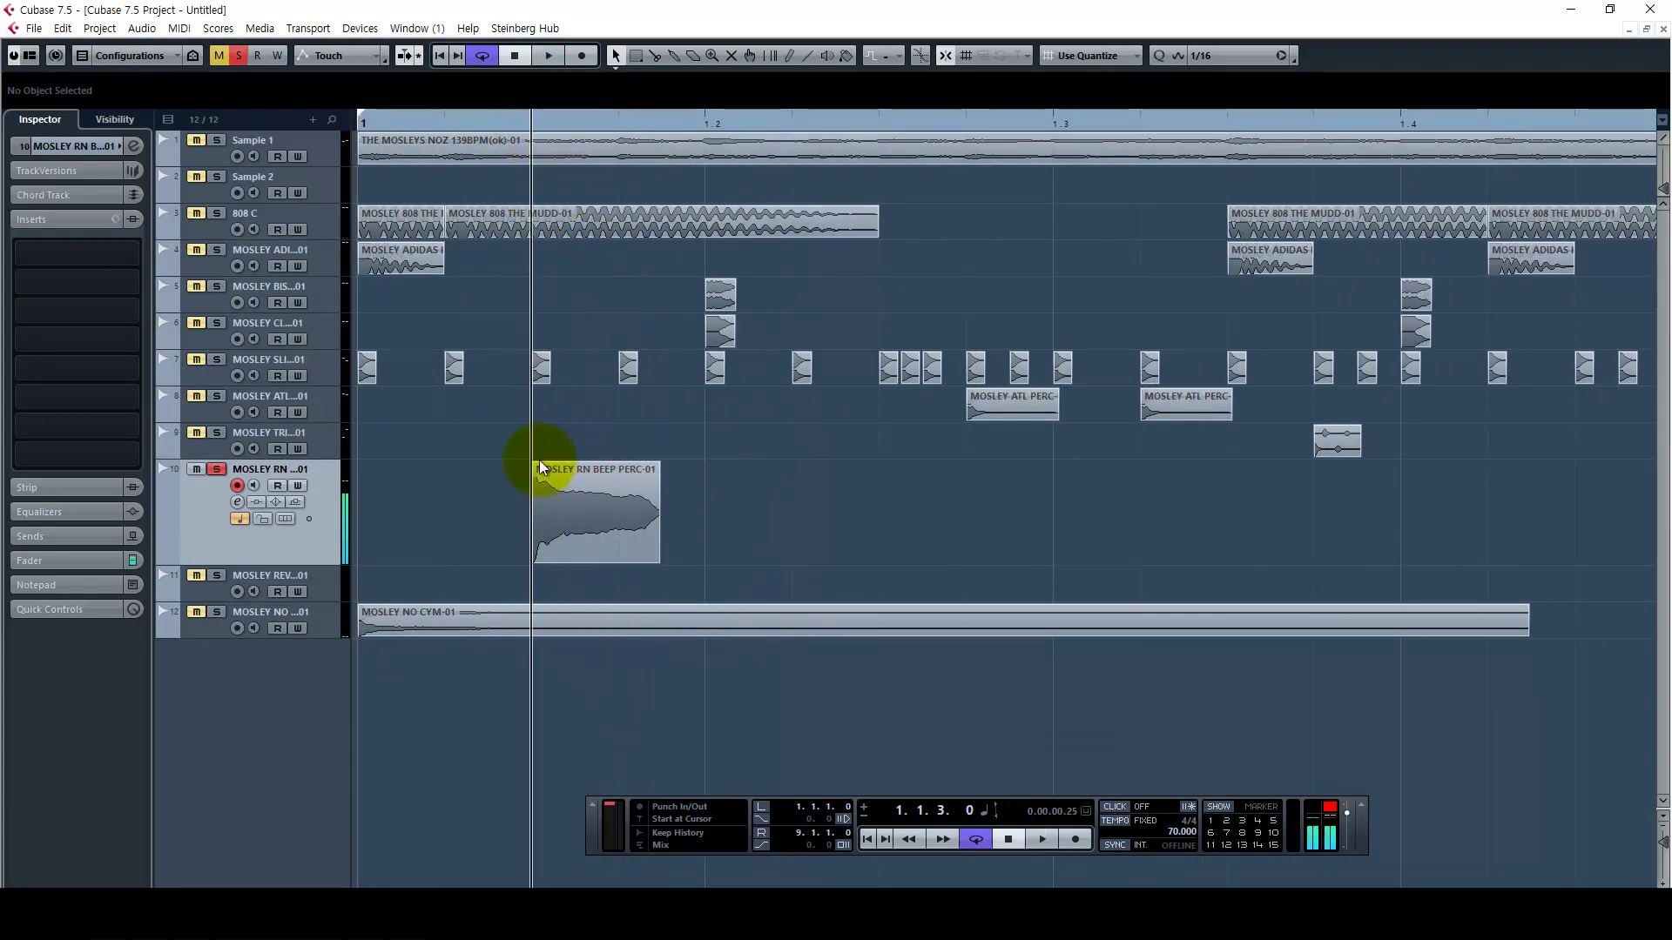
# Solo the claps, hi-hat, ATL, TRIB and RN Beep tracks together, add the kick and play from 1.1.3
pyautogui.keyDown('shift'); pyautogui.click(322, 295); pyautogui.keyUp('shift')
pyautogui.press('s')
pyautogui.press('space')
pyautogui.press('g')
pyautogui.press('g')
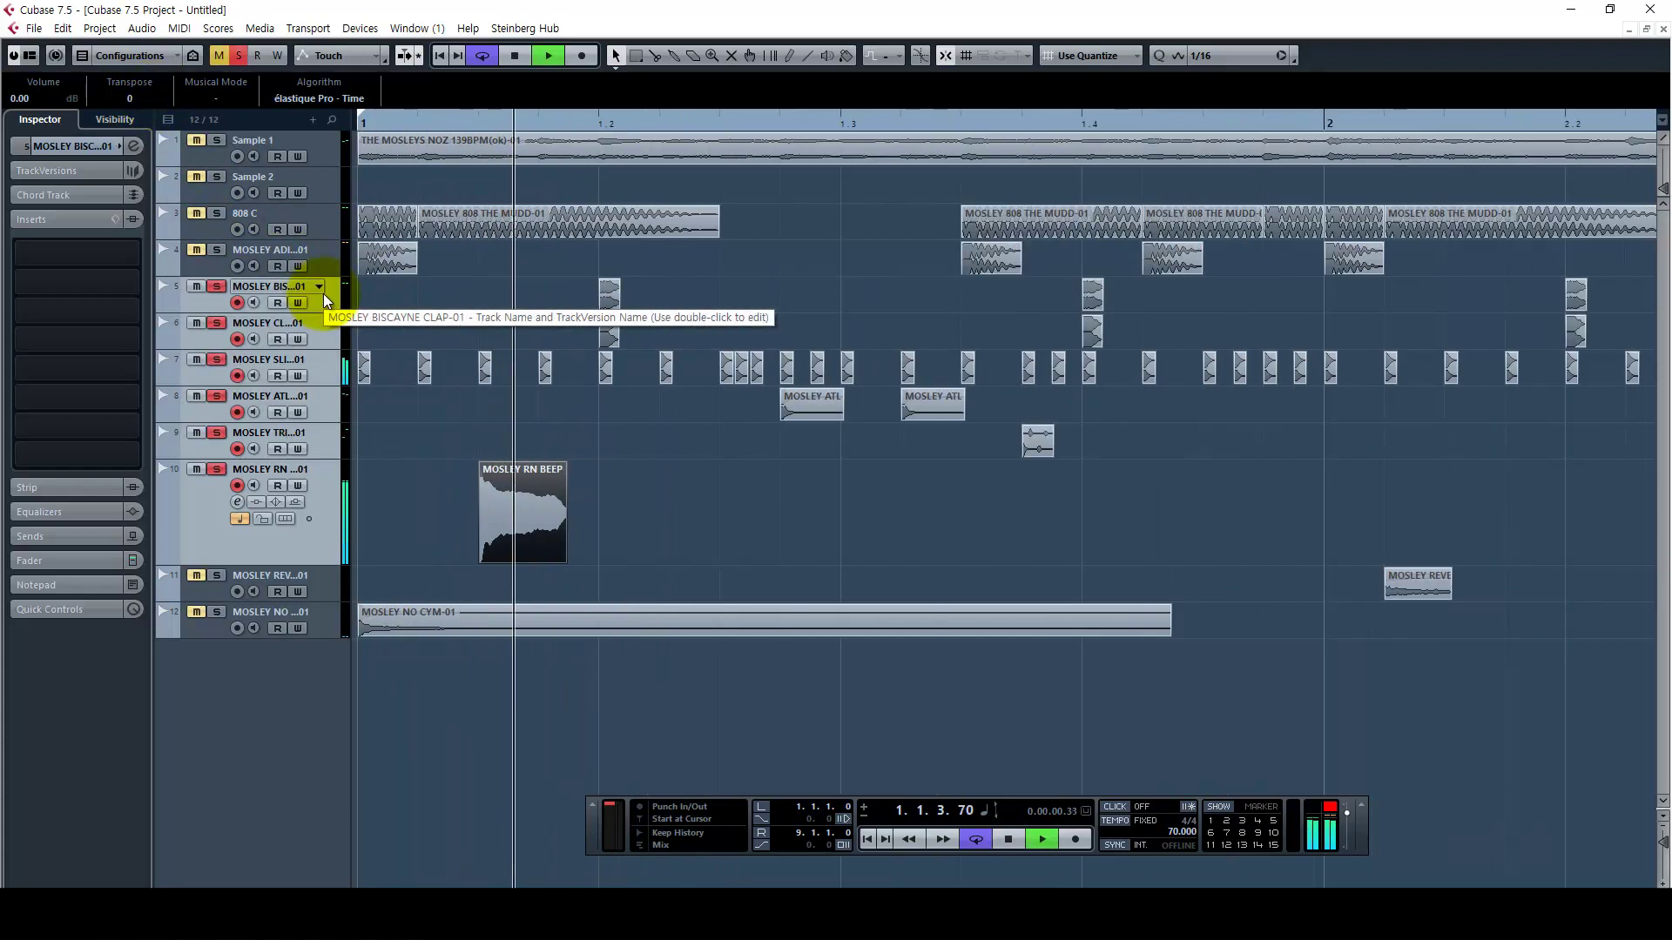
pyautogui.click(212, 253)
pyautogui.press('g')
pyautogui.press('g')
pyautogui.press('g')
pyautogui.press('g')
pyautogui.press('g')
pyautogui.press('g')
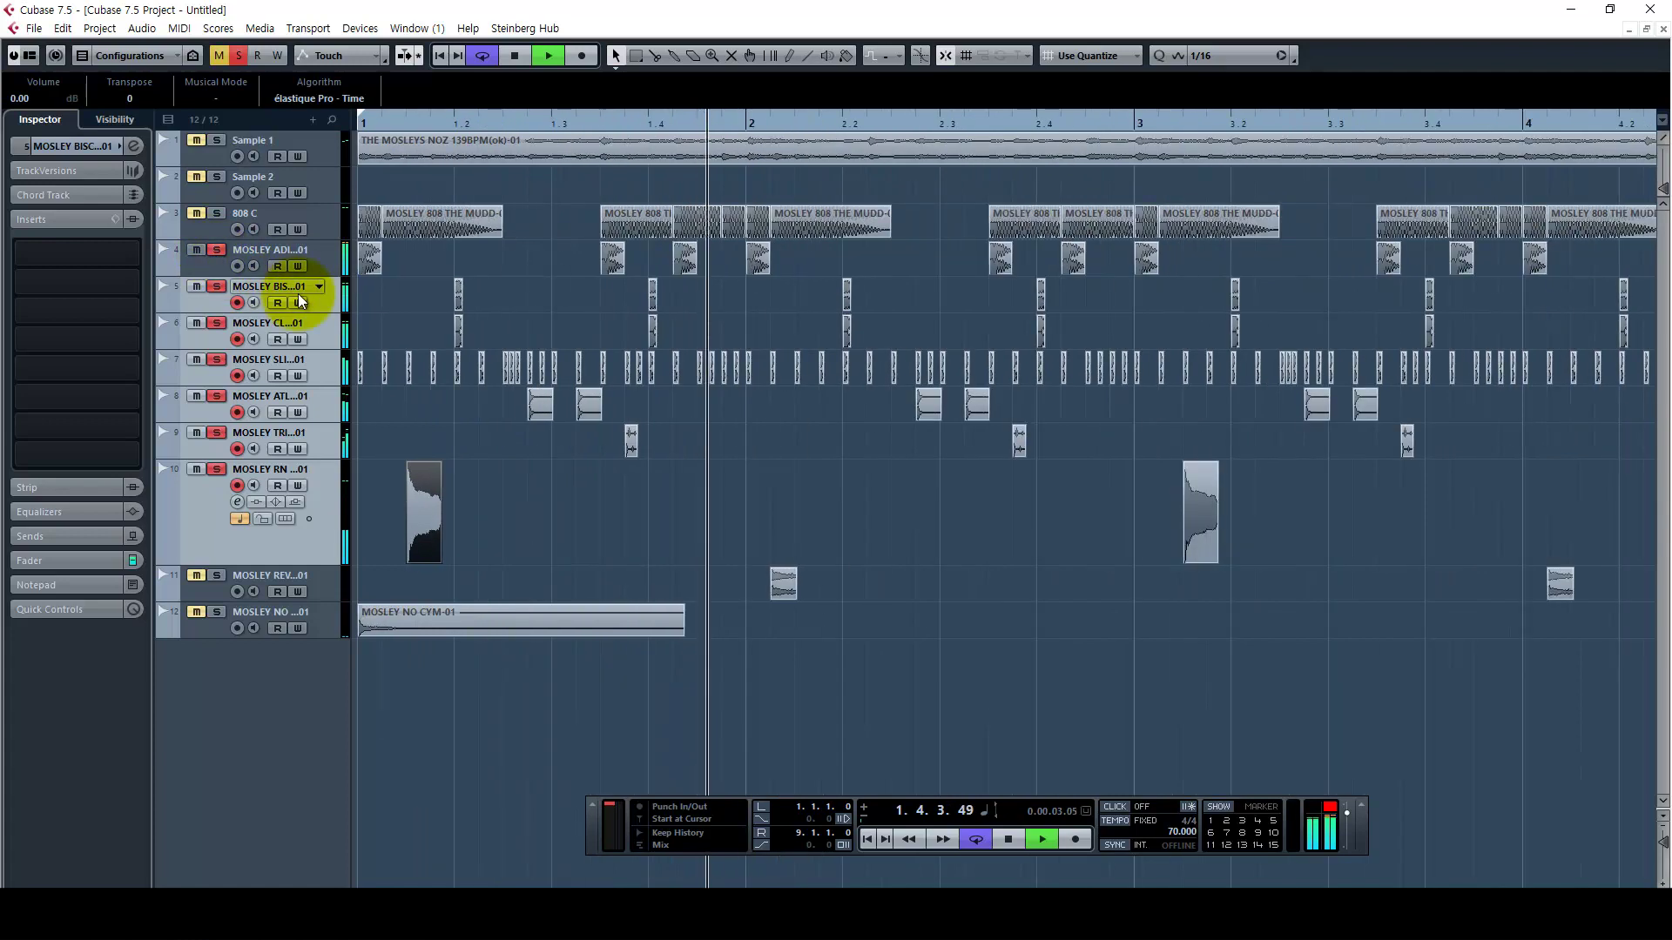
# Add the 808 track to the soloed drums and percussion and keep playing into bar 3
pyautogui.click(703, 536)
pyautogui.click(217, 214)
pyautogui.click(219, 216)
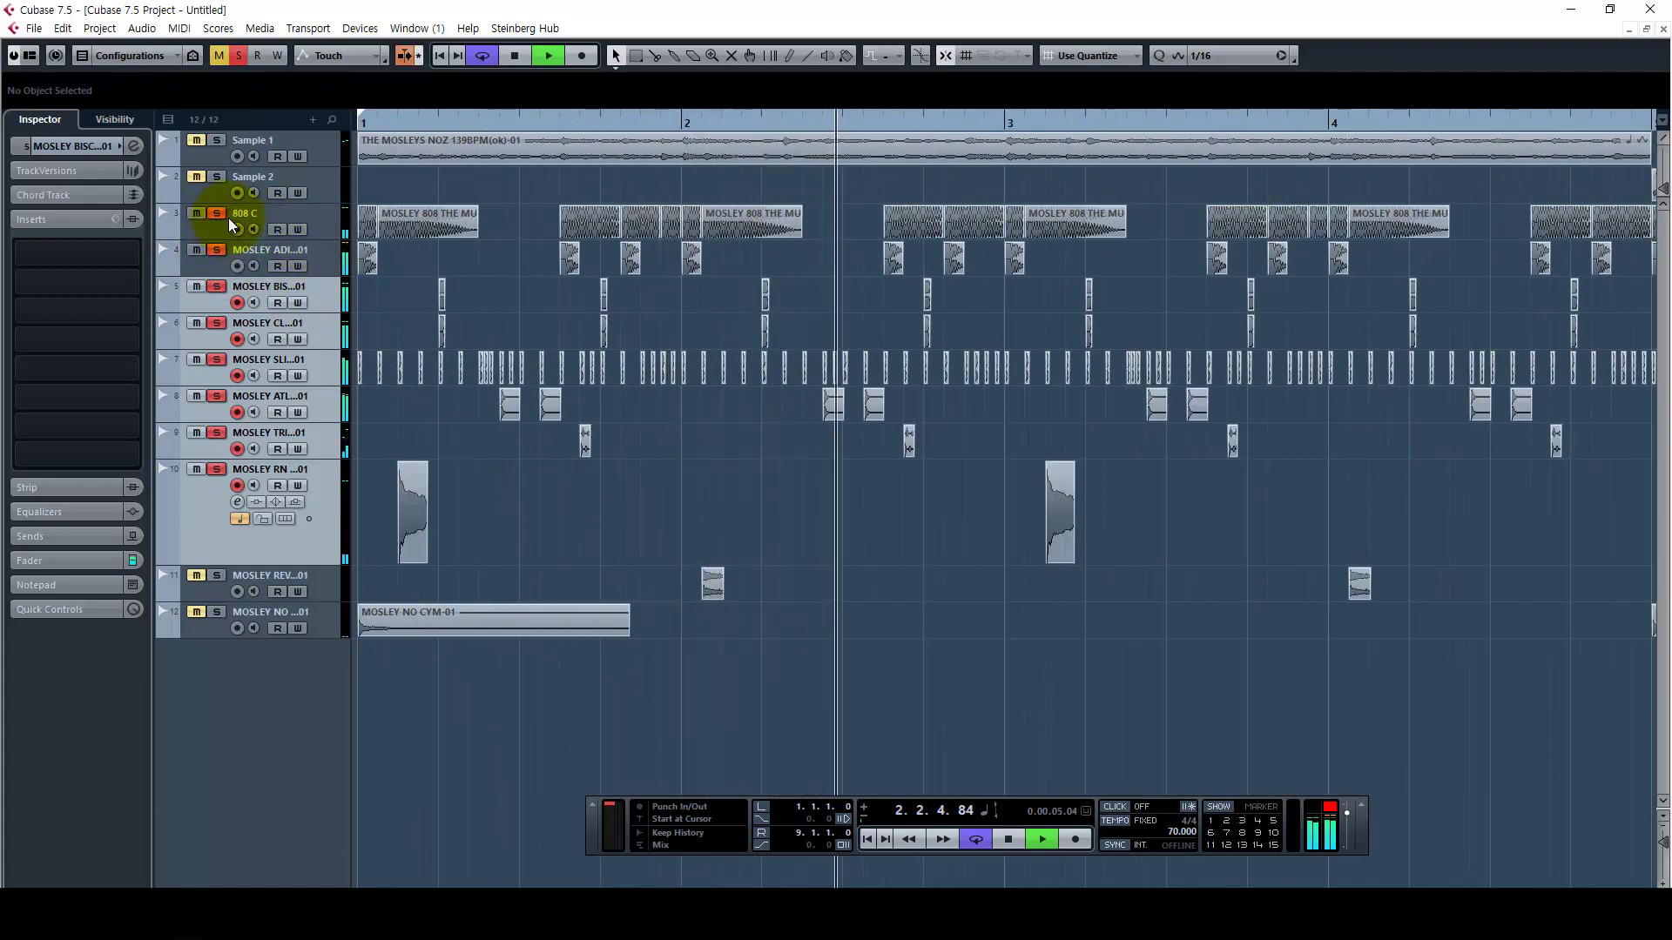
pyautogui.press('g')
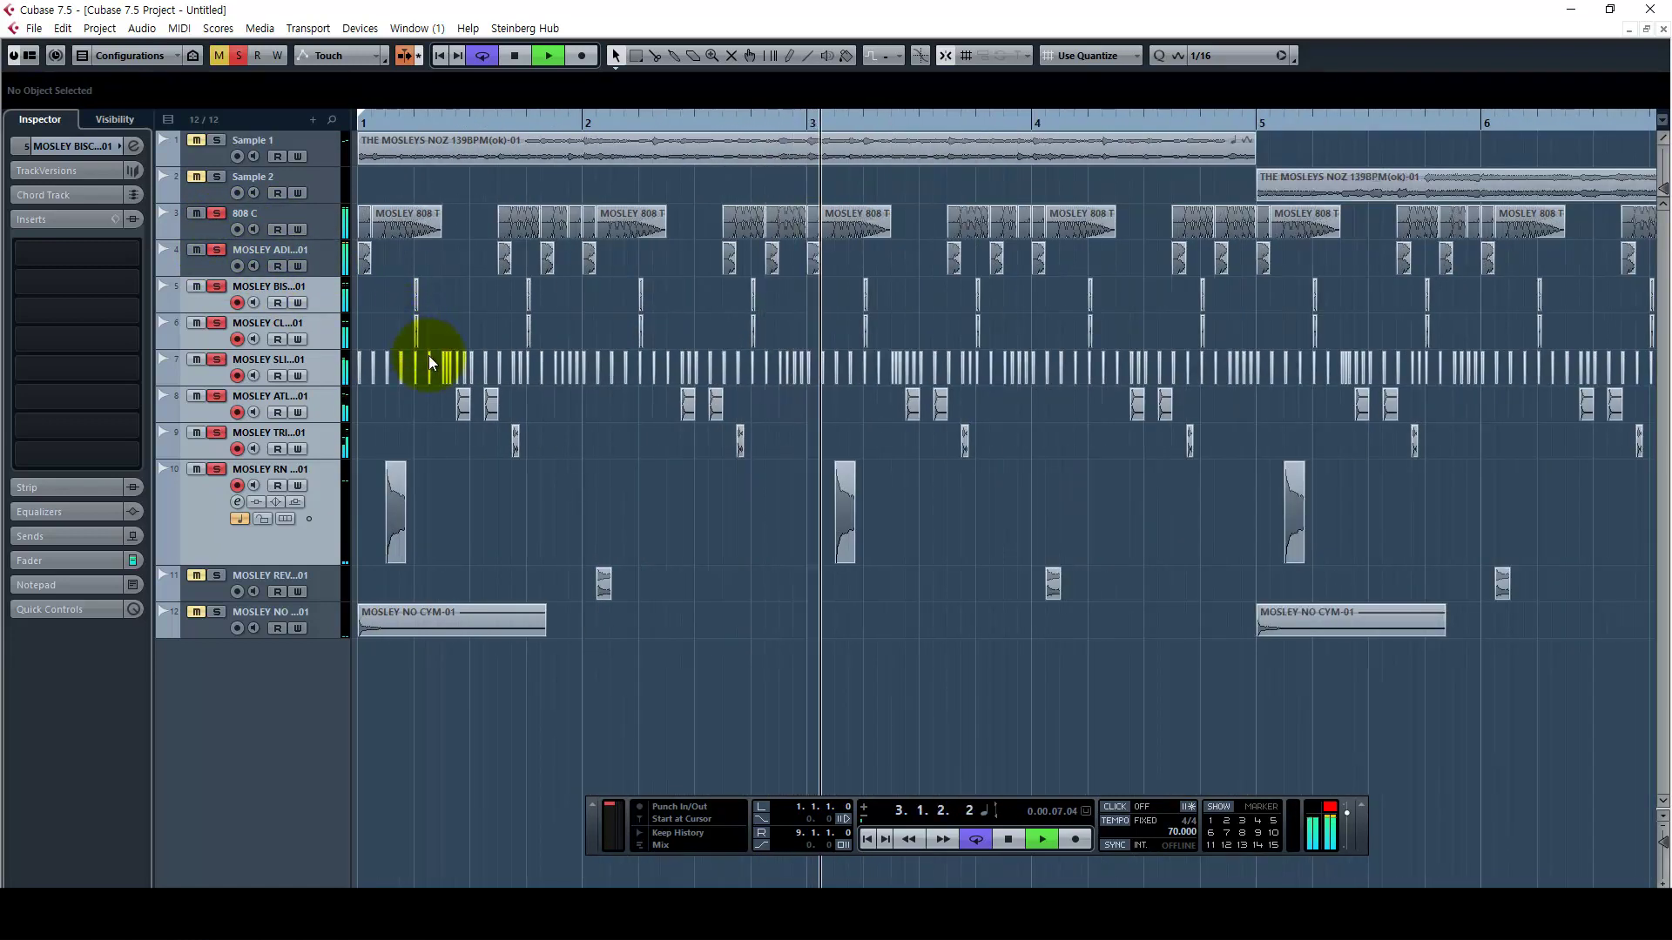
pyautogui.press('space')
# Enlarge the REV percussion track, shrink the RN Beep track, and play REV alone from bar 2
pyautogui.moveTo(330, 566); pyautogui.dragTo(357, 618)
pyautogui.click(331, 479)
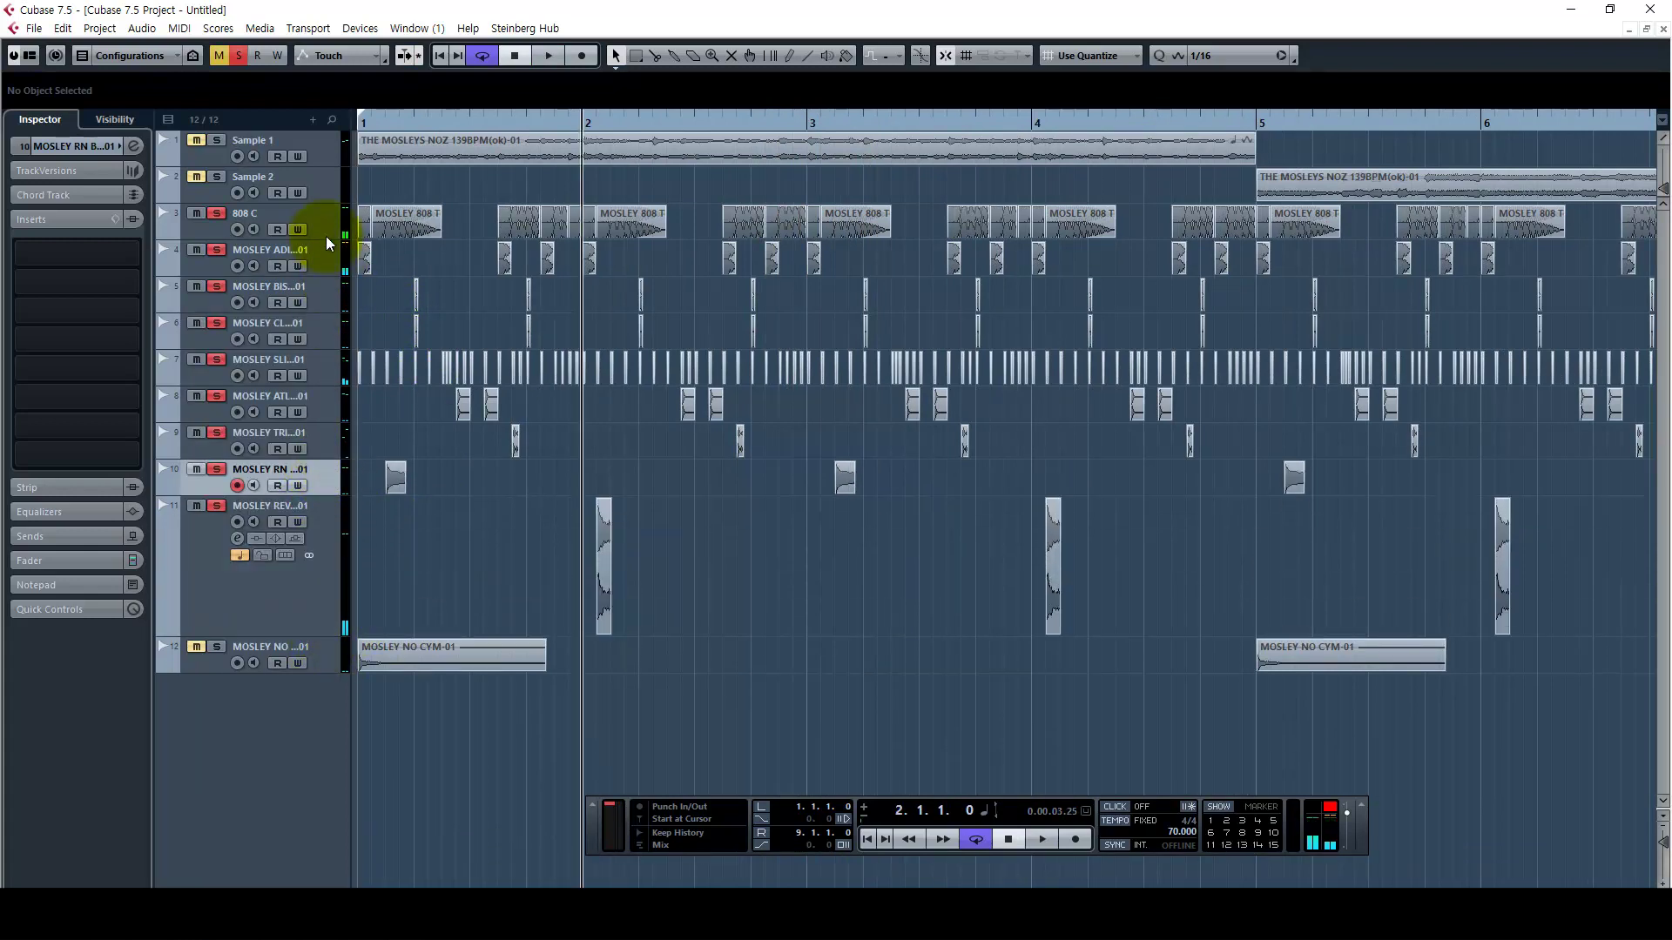
pyautogui.keyDown('shift'); pyautogui.click(325, 222); pyautogui.keyUp('shift')
pyautogui.press('space')
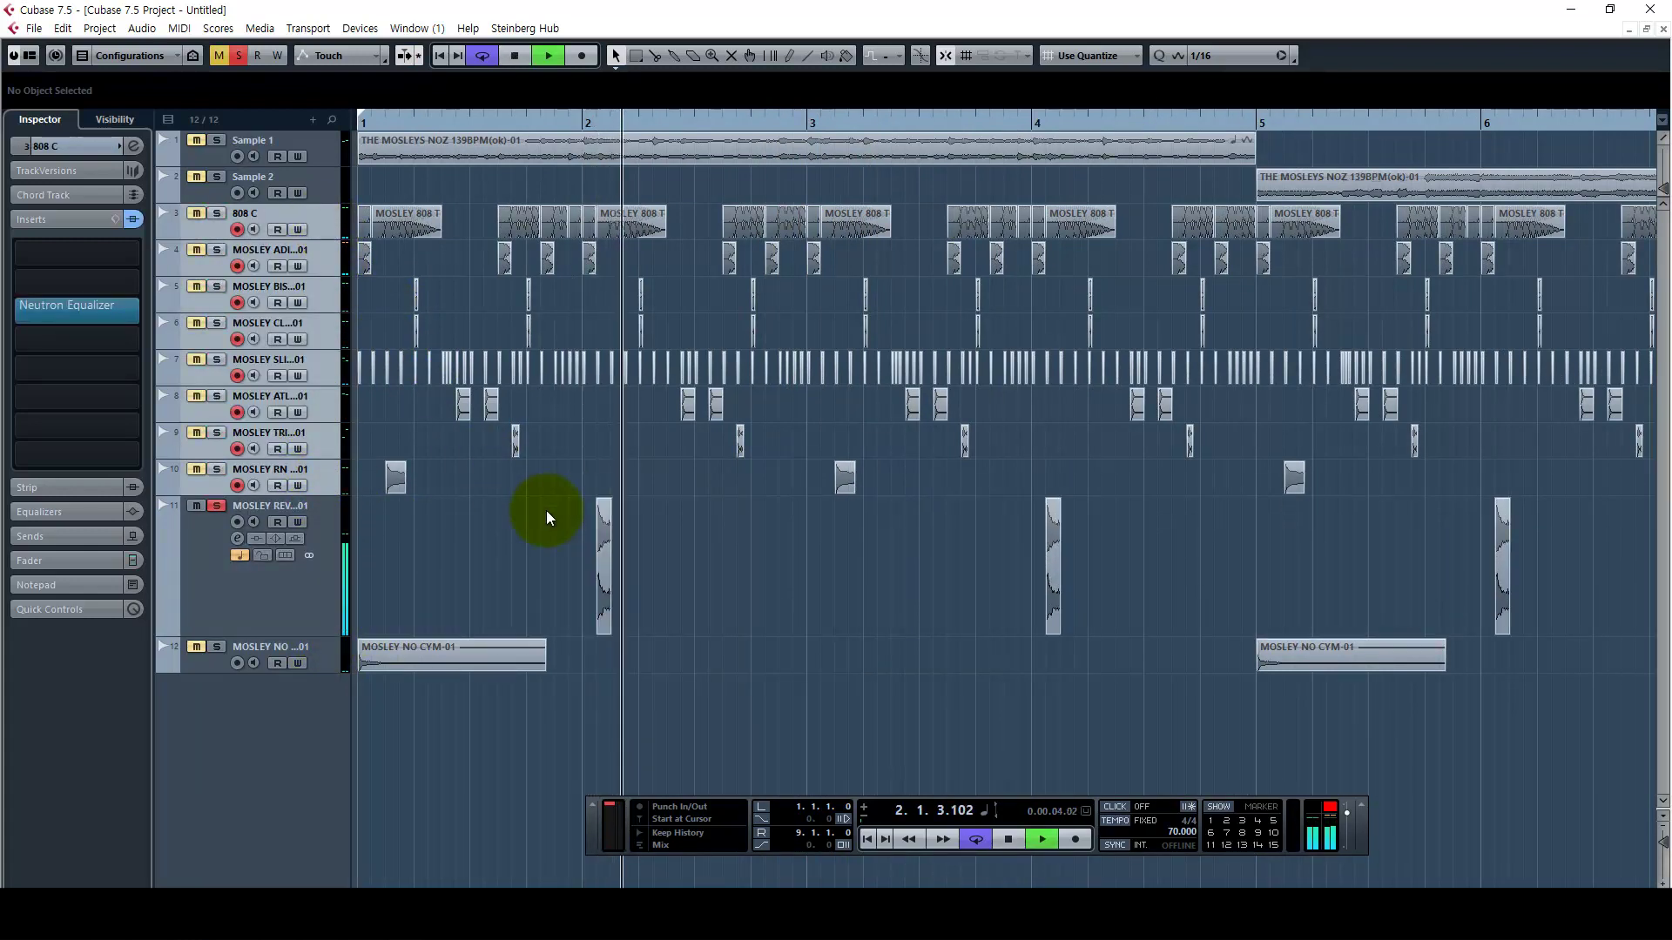
pyautogui.press('space')
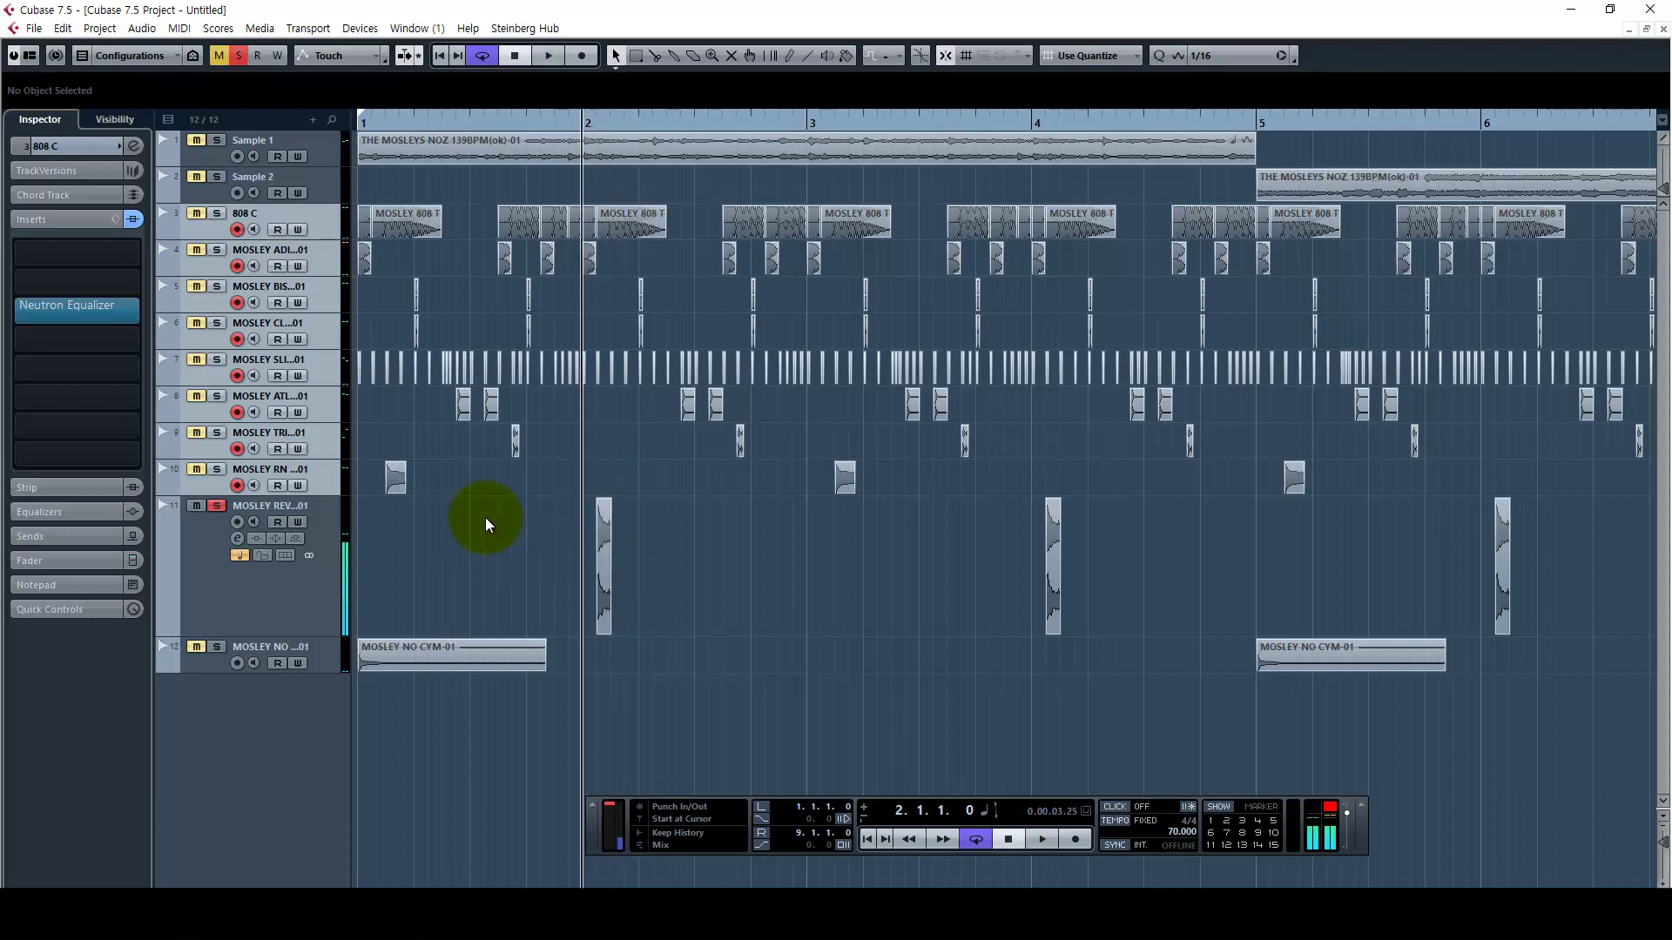
# Solo the 808, kick, claps, hi-hat and all percussion tracks with REV and play from bar 1
pyautogui.press('Home')
pyautogui.press('space')
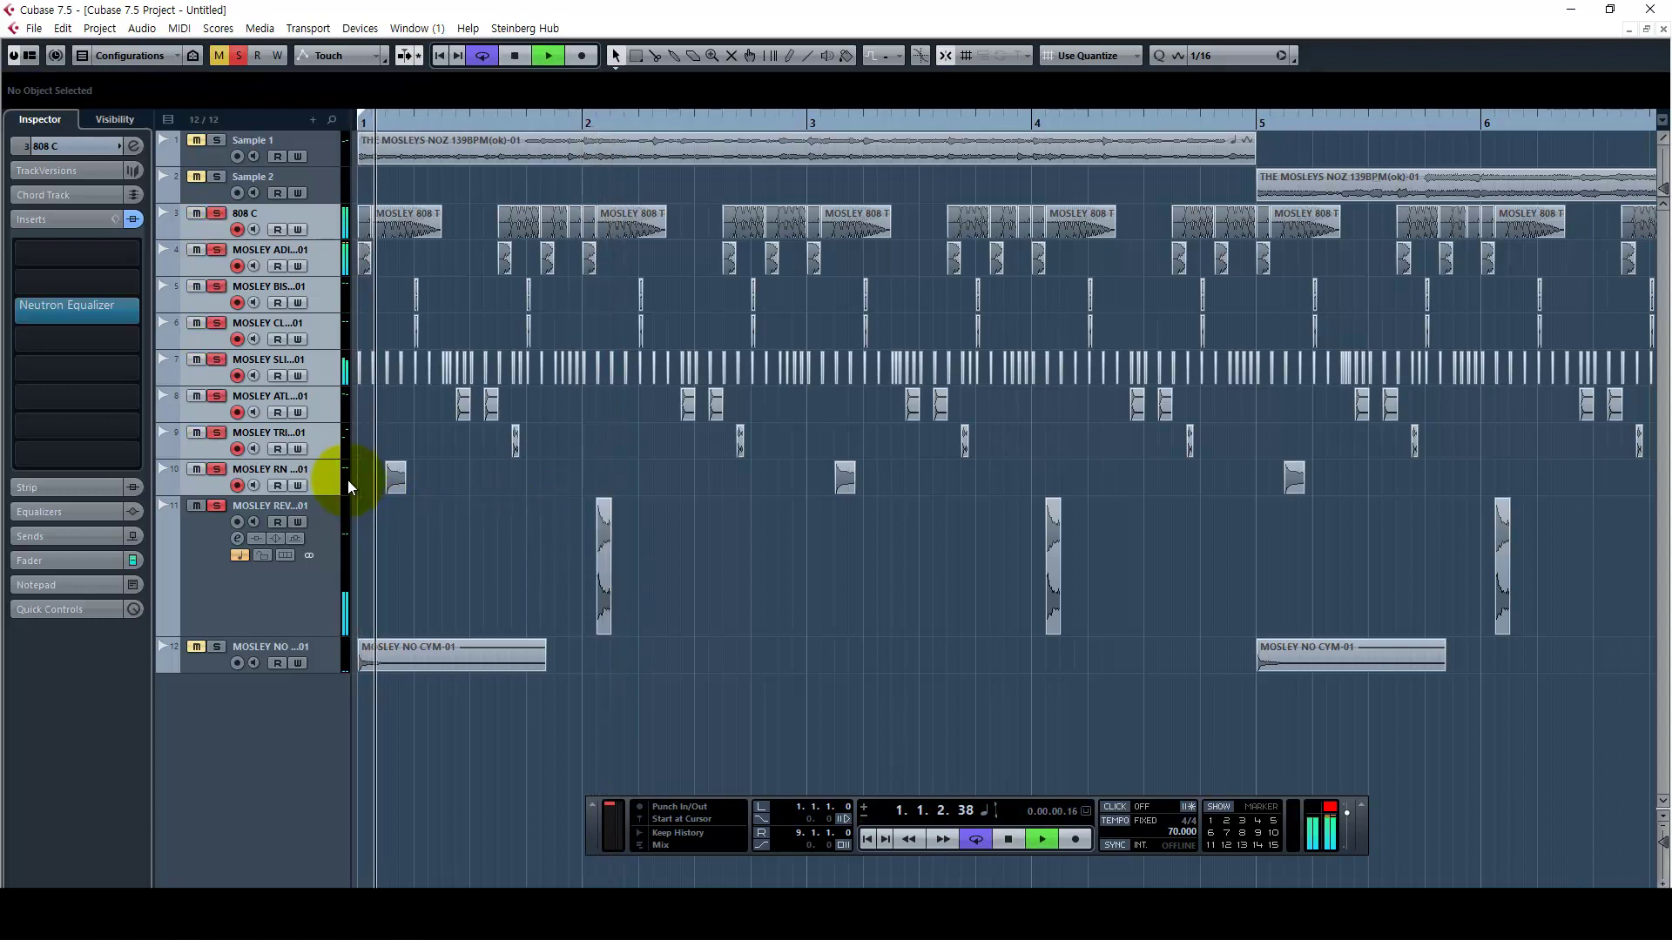
pyautogui.press('h')
pyautogui.press('h')
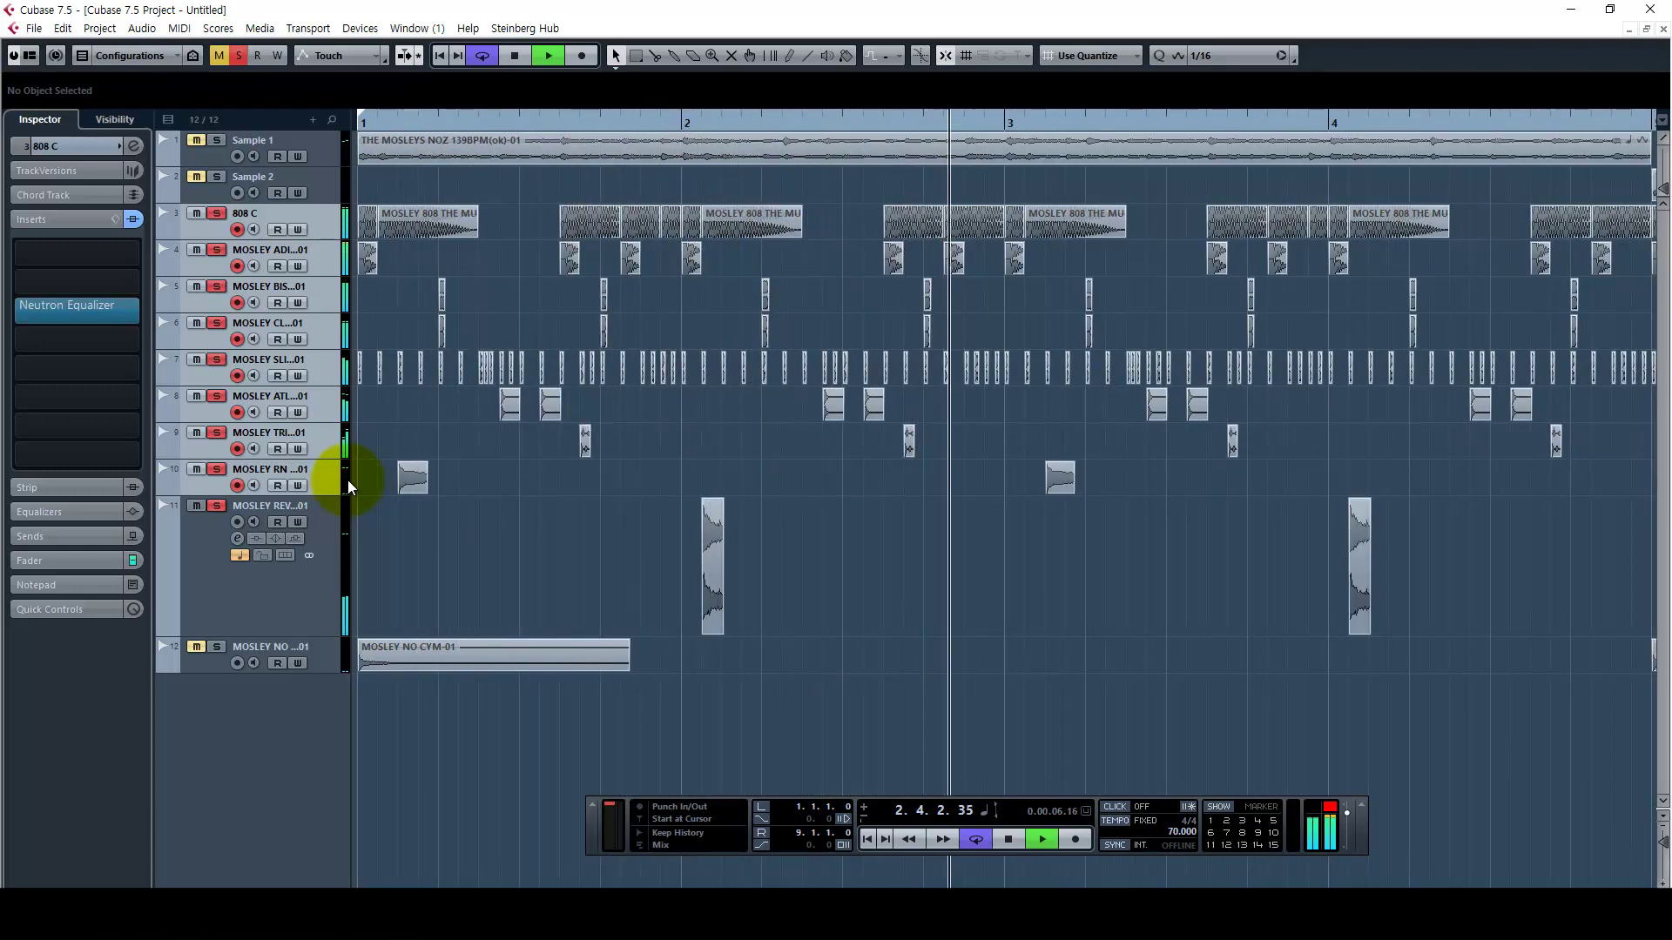
# Stop the soloed drums and percussion and add the MOSLEY NO CYM cymbal track to the solo
pyautogui.press('g')
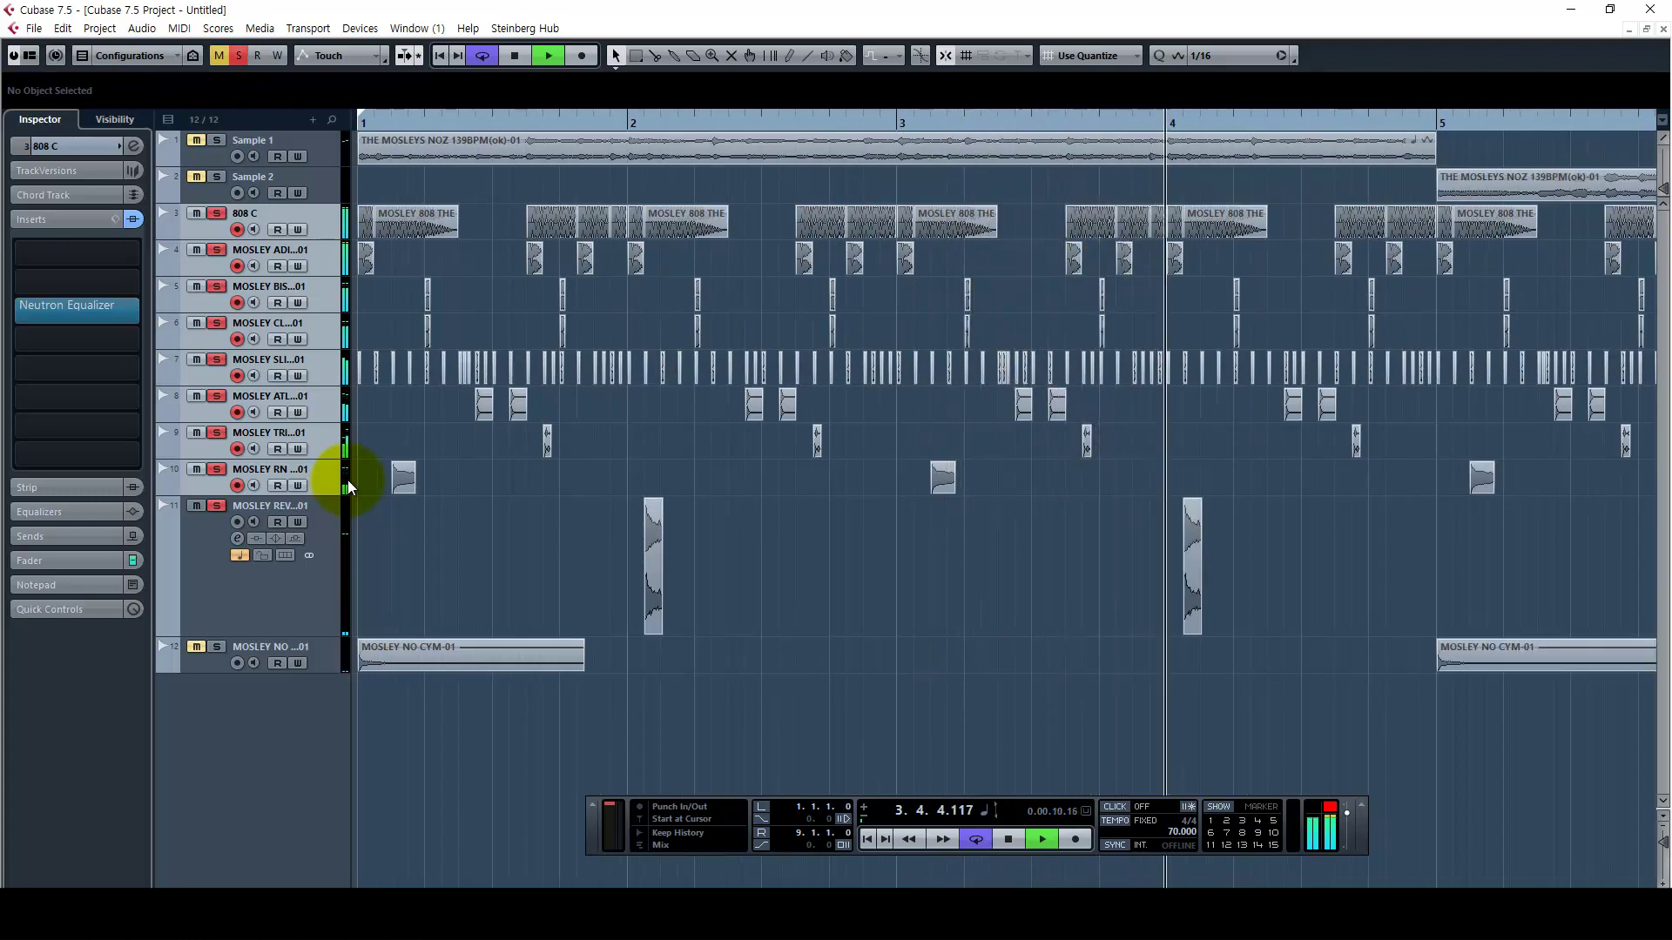
pyautogui.press('g')
pyautogui.click(272, 593)
pyautogui.press('space')
pyautogui.click(215, 647)
# Unsolo the 808 through REV tracks so that only the cymbal track plays from bar 1
pyautogui.click(320, 658)
pyautogui.click(327, 583)
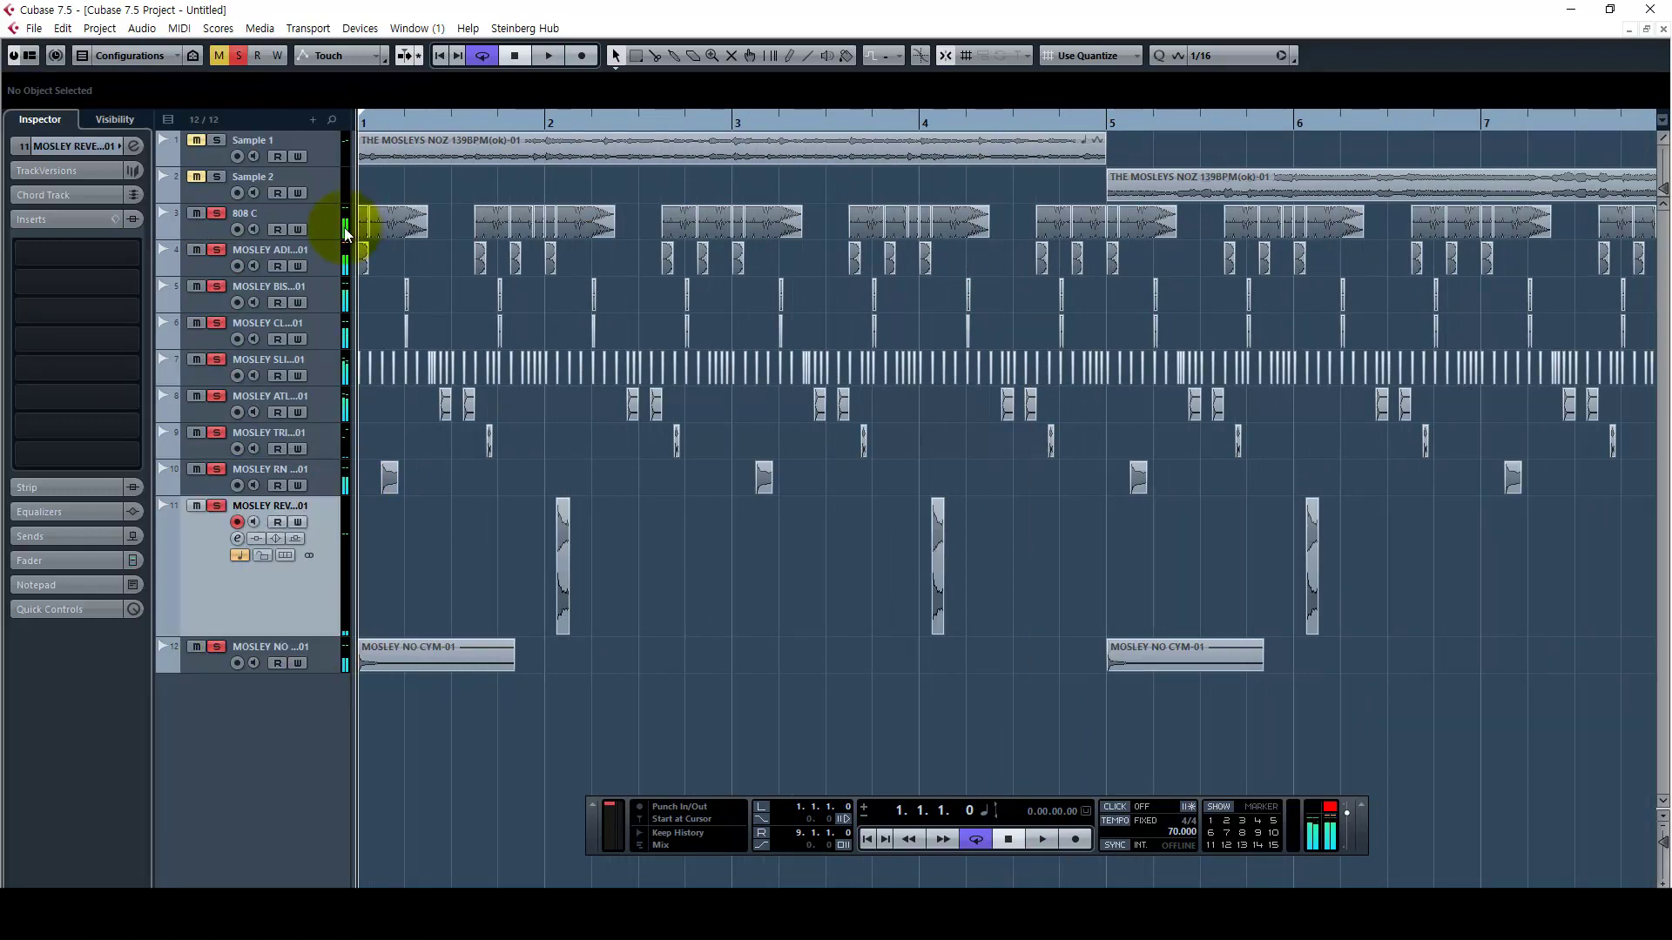
pyautogui.keyDown('shift'); pyautogui.click(334, 239); pyautogui.keyUp('shift')
pyautogui.press('s')
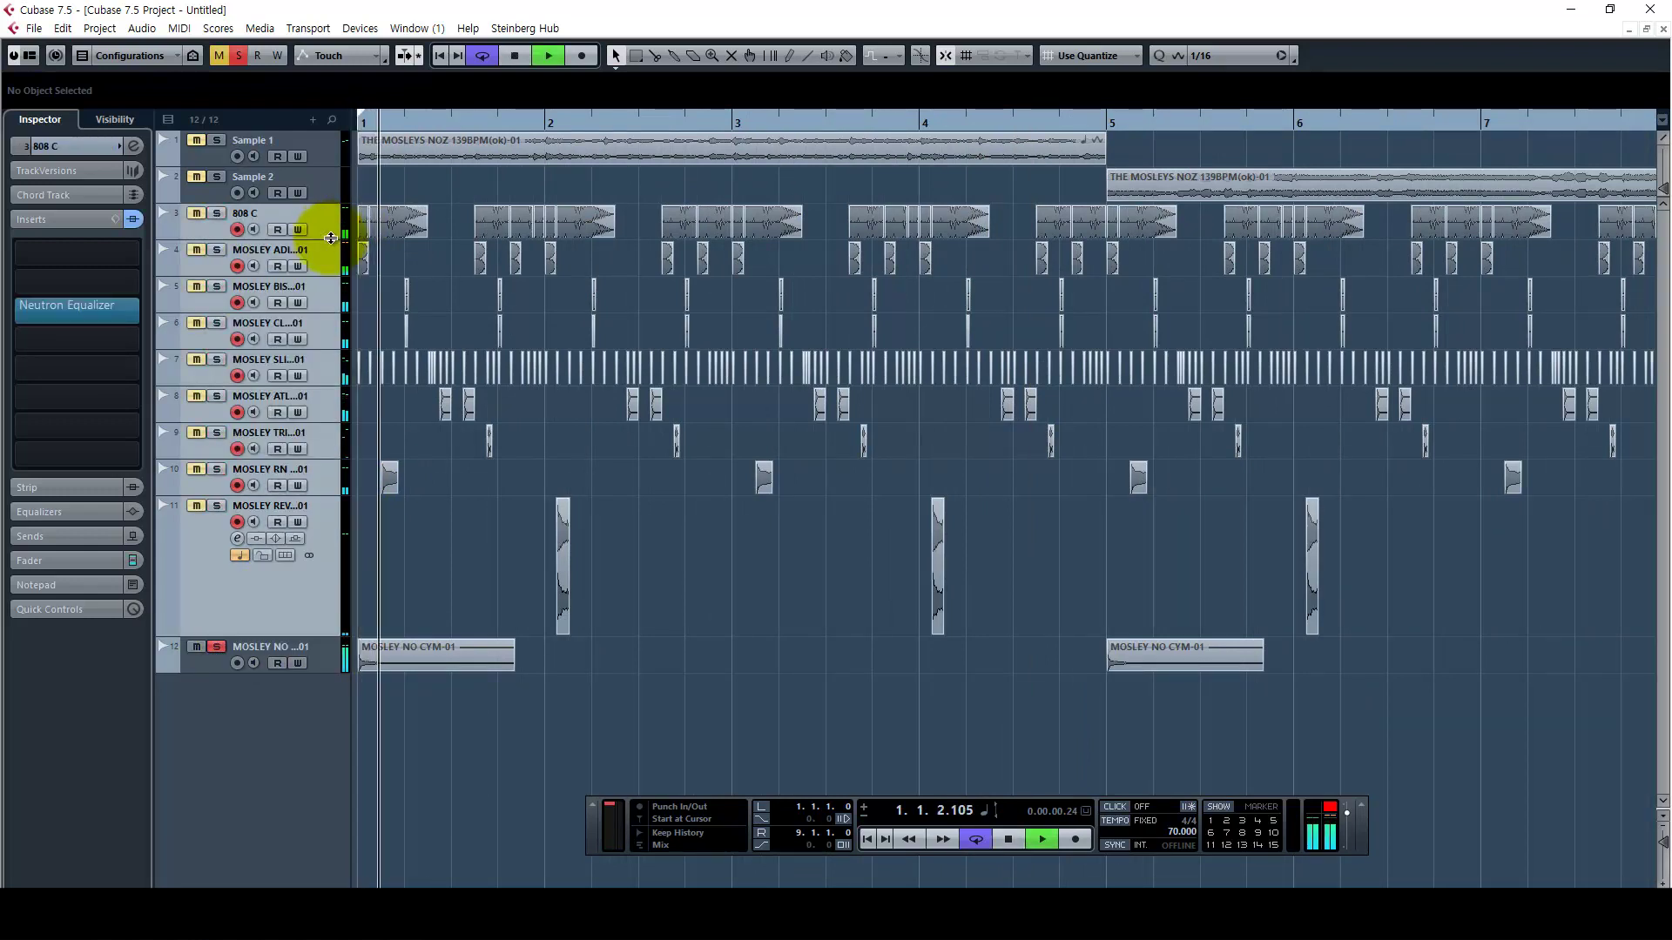
pyautogui.press('space')
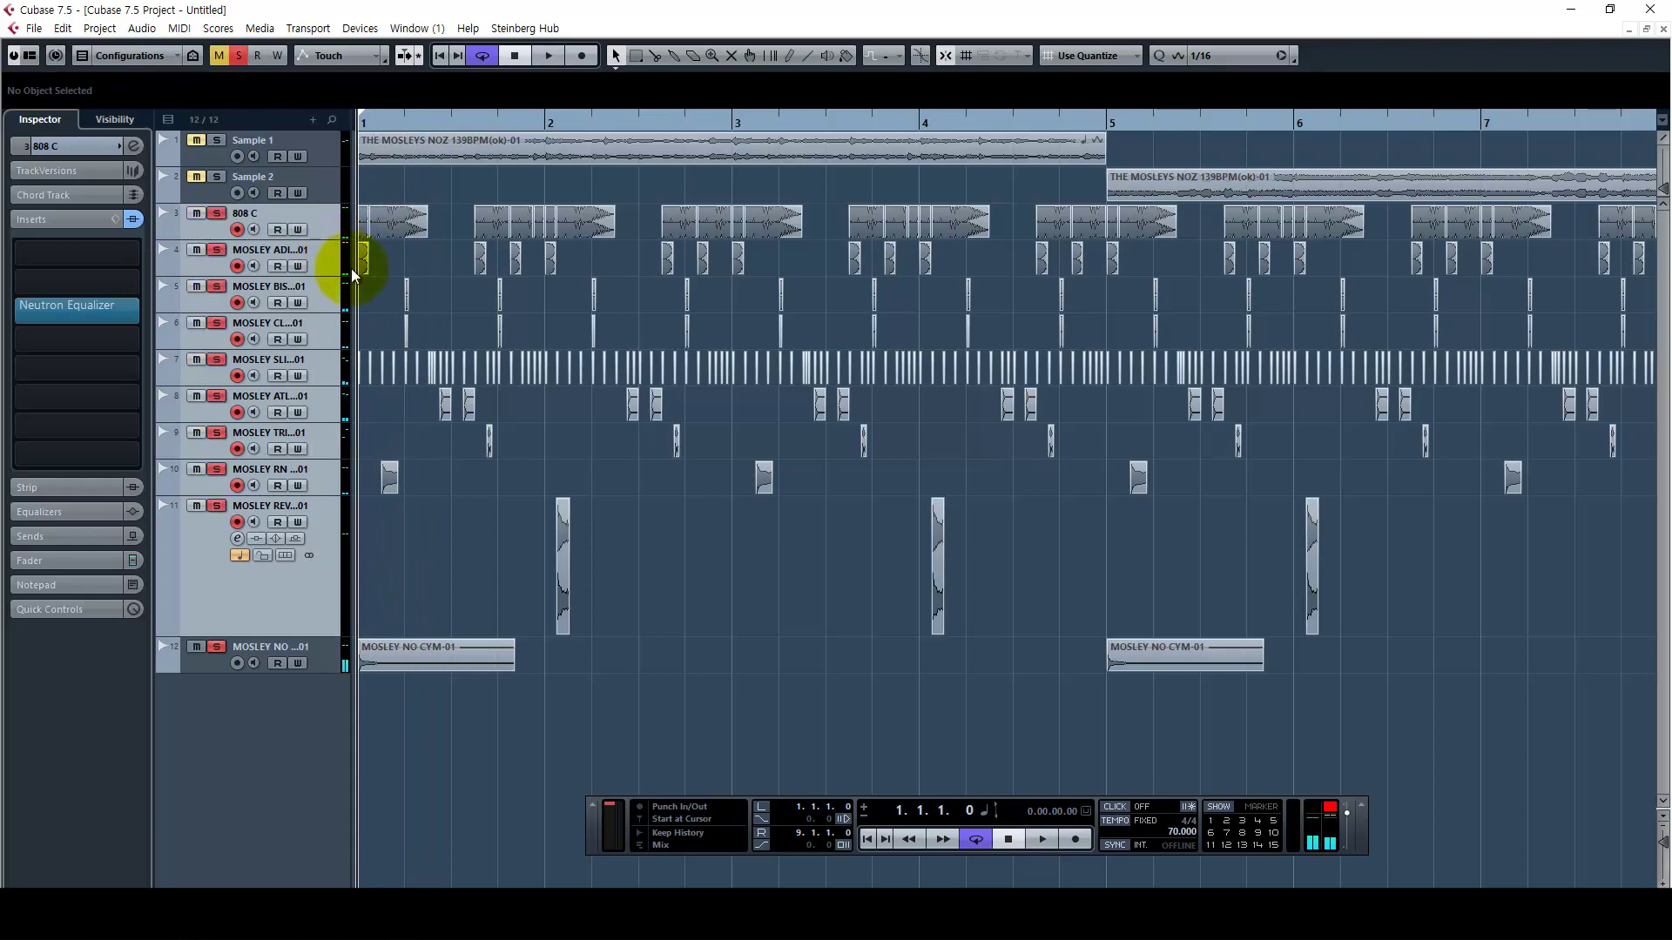
# Clear the solo on the 808 through cymbal tracks, restore the REV track's height, and play the full beat from bar 1
pyautogui.click(323, 668)
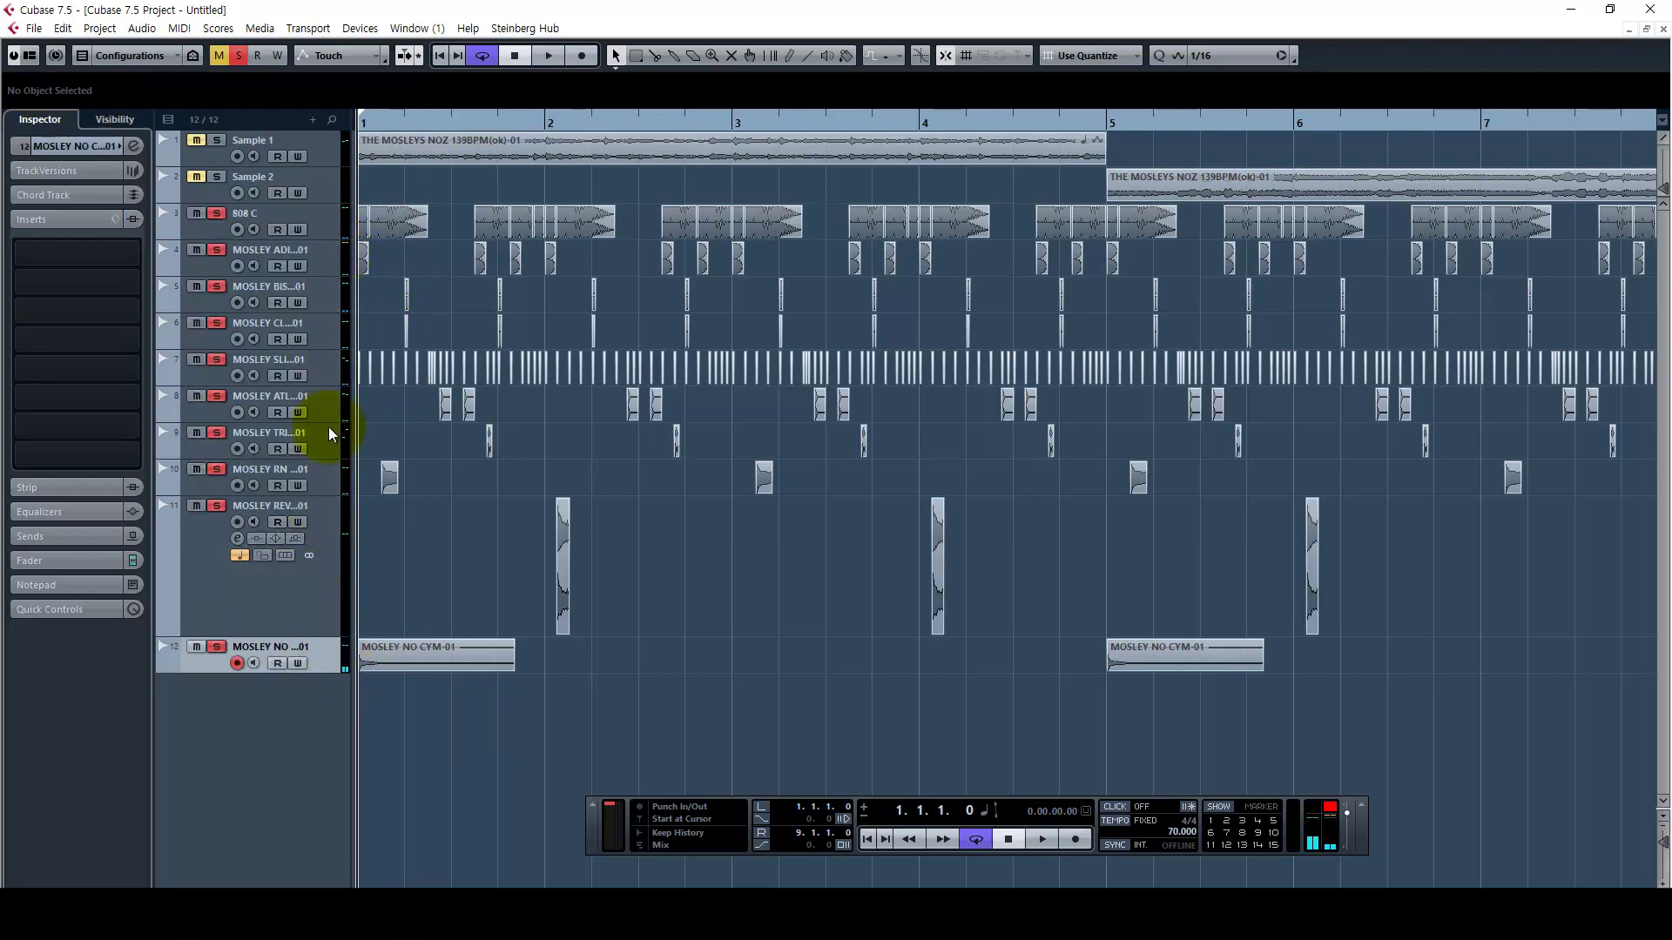
pyautogui.keyDown('shift'); pyautogui.click(327, 233); pyautogui.keyUp('shift')
pyautogui.press('space')
pyautogui.press('g')
pyautogui.press('g')
pyautogui.press('g')
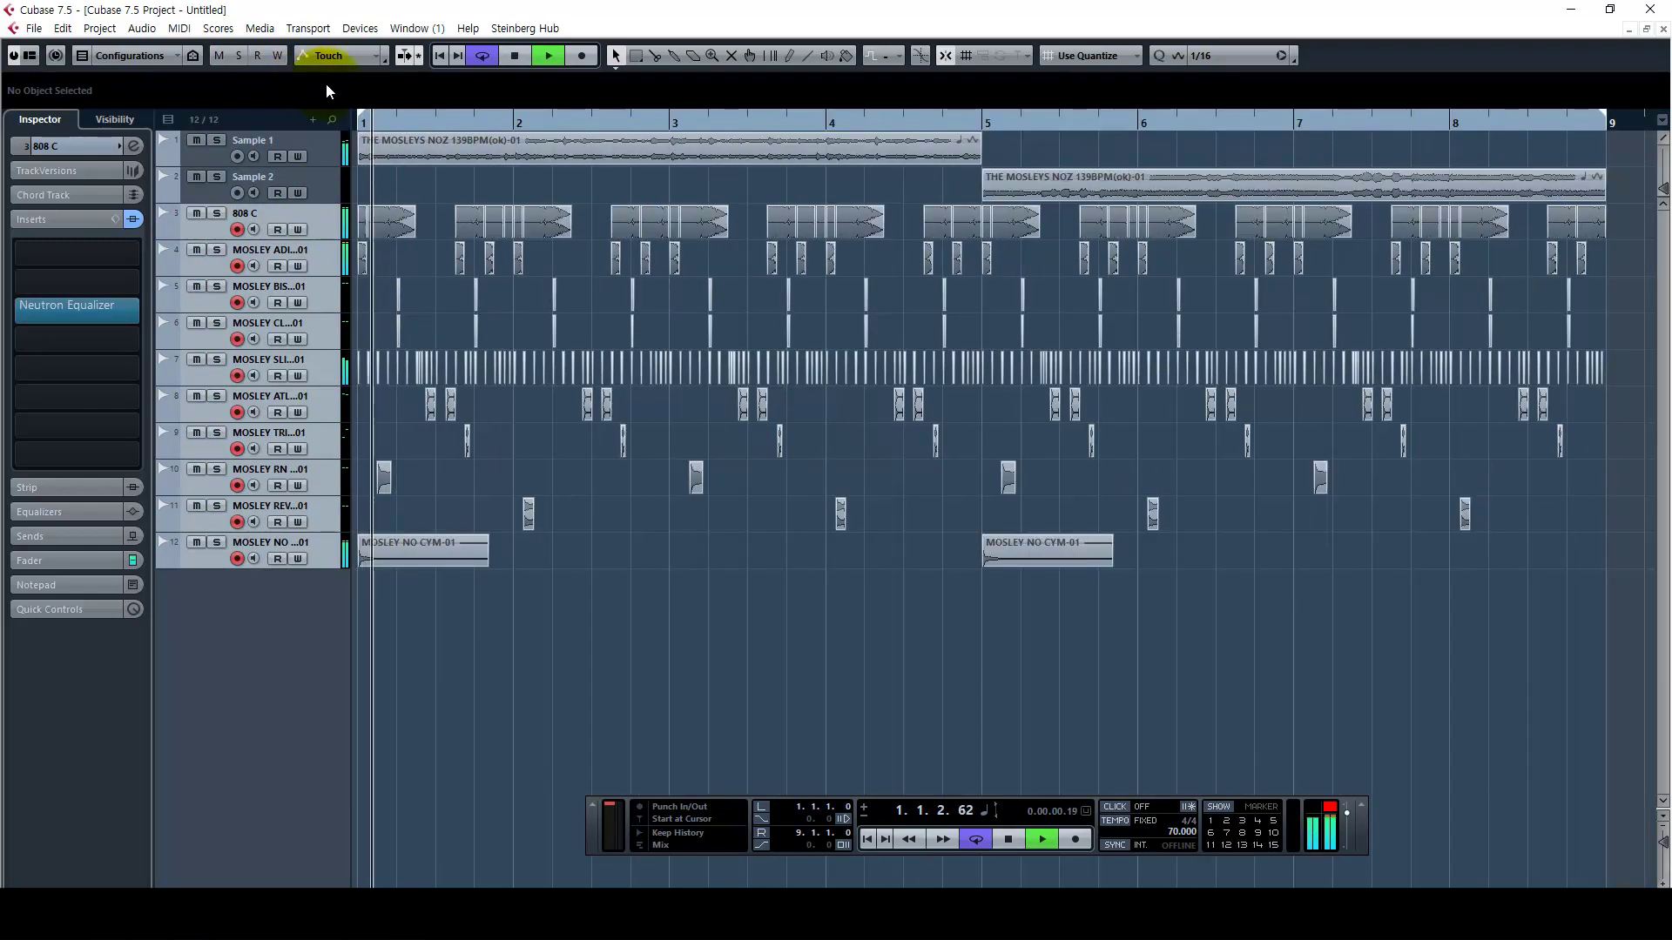
# Stop playback of the full beat and select all tracks from Sample 1 through the cymbal
pyautogui.rightClick(1066, 737)
pyautogui.click(1068, 739)
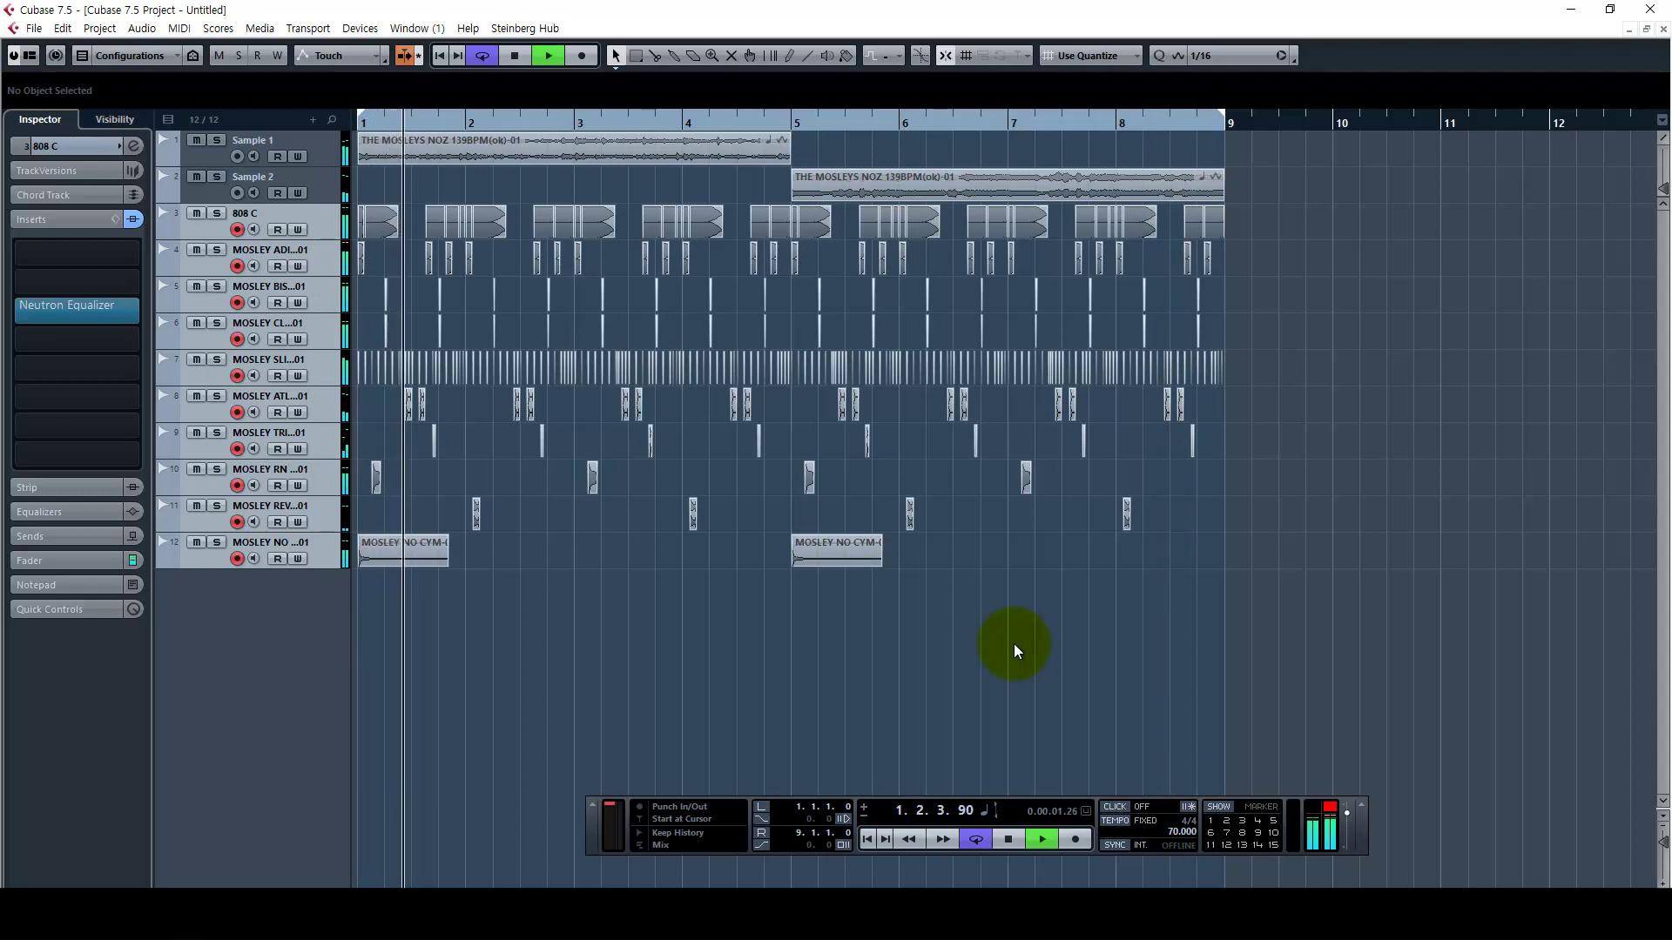
pyautogui.press('space')
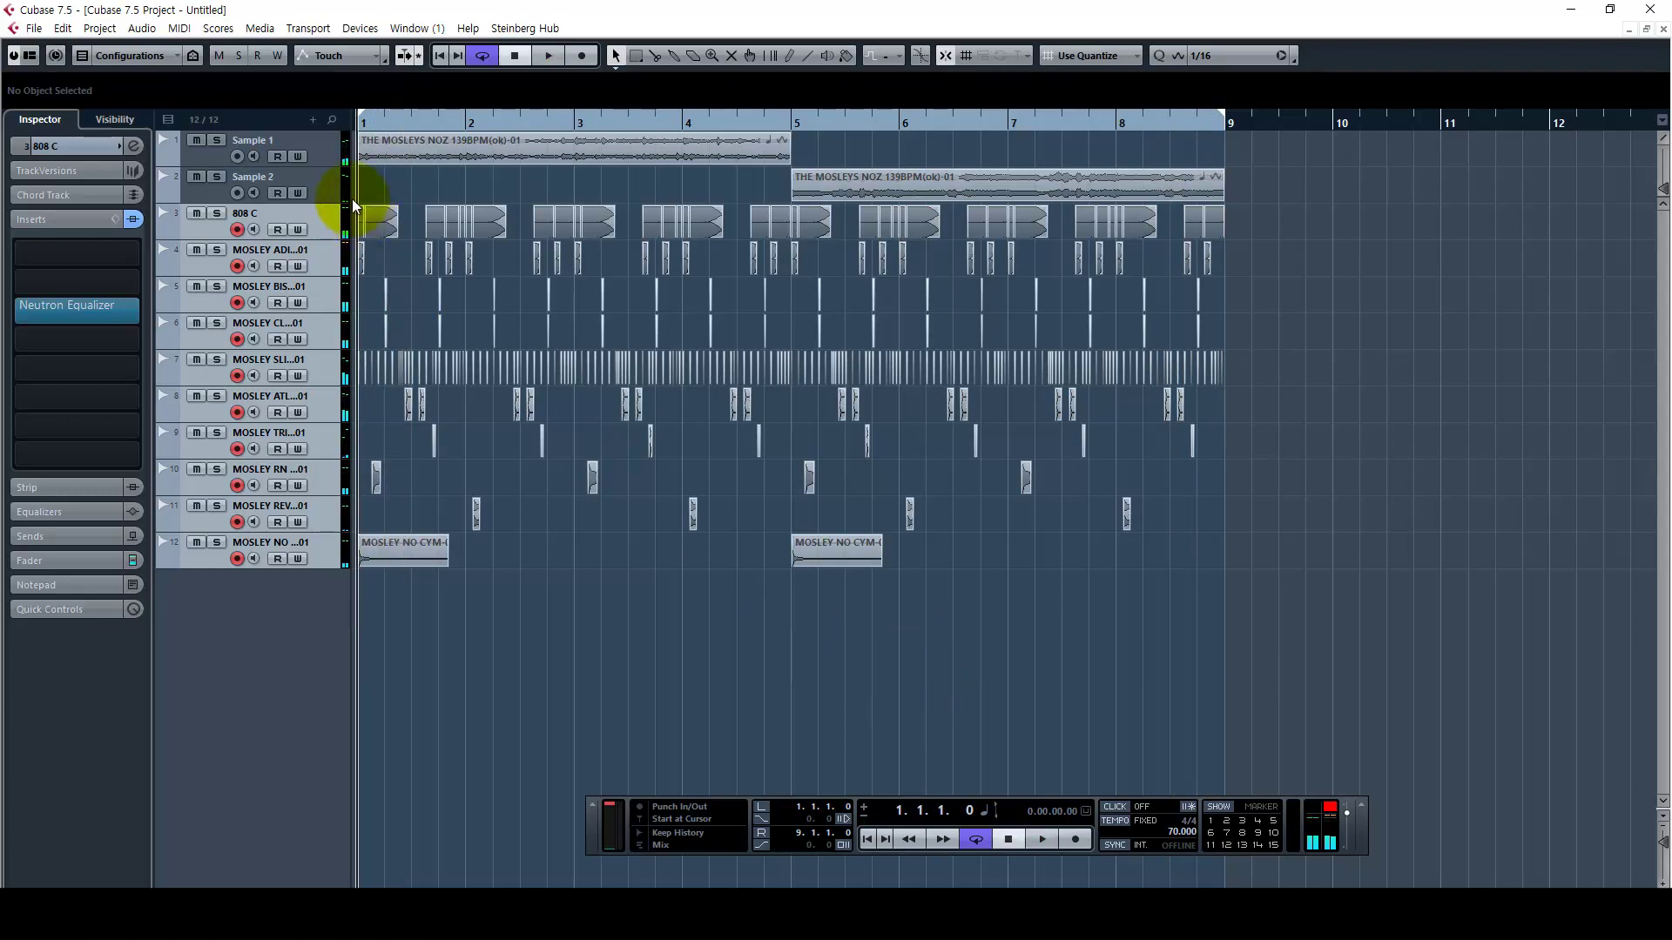
pyautogui.click(332, 152)
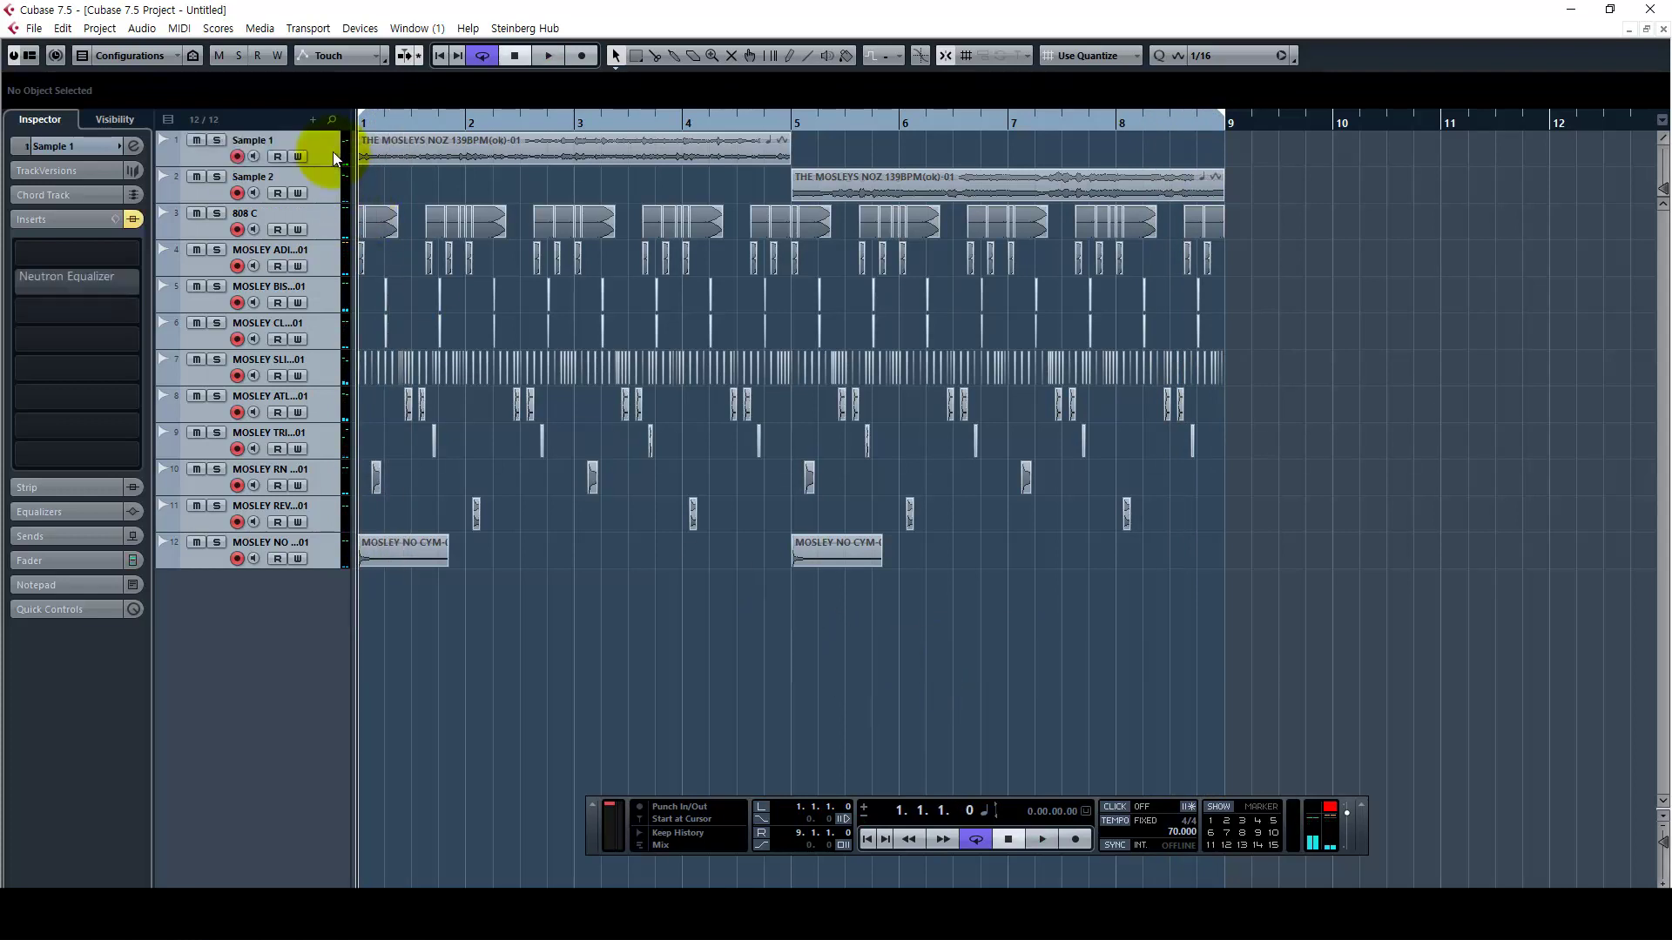